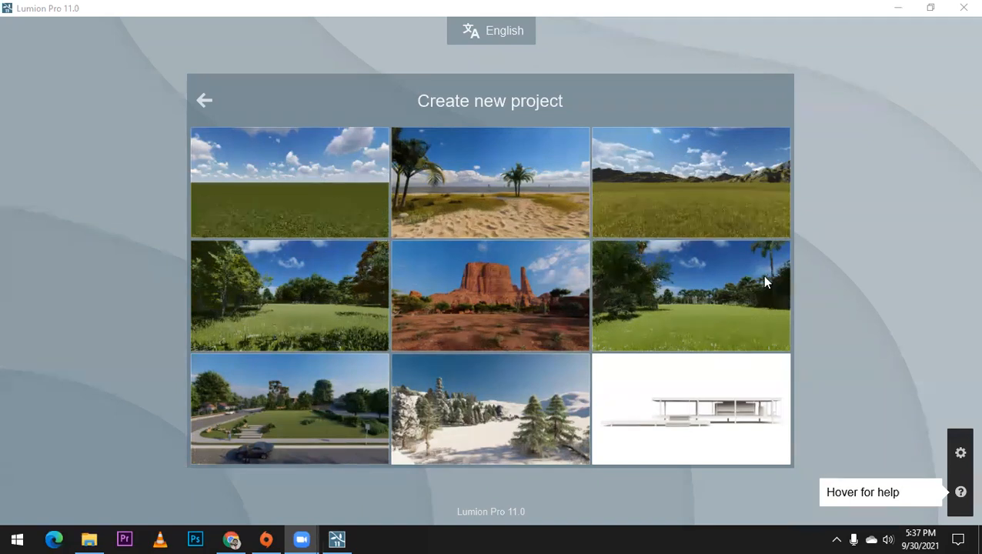
# Step: Create a new project from the template with a flat grass plain and mountains in the background
pyautogui.click(666, 201)
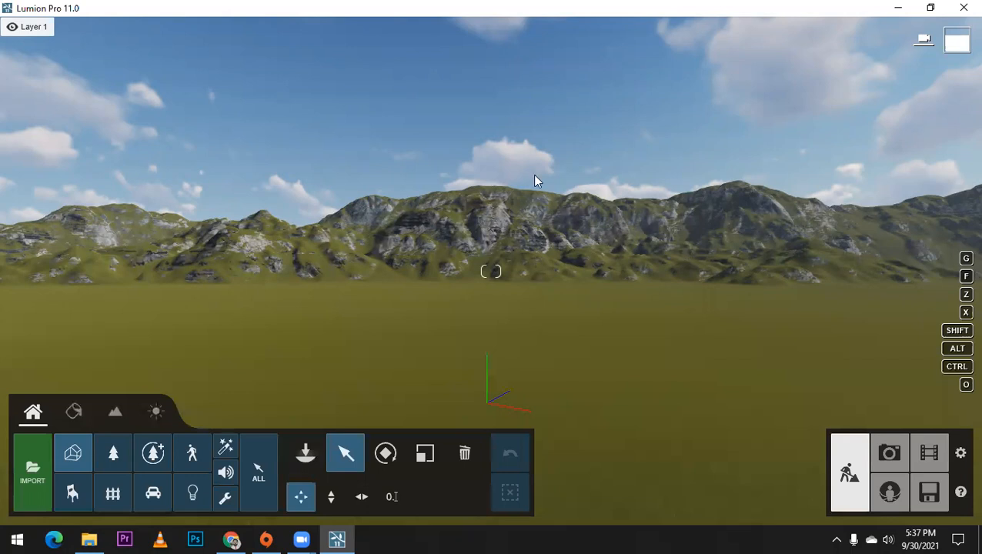
pyautogui.moveTo(432, 344); pyautogui.dragTo(491, 244, button='right')
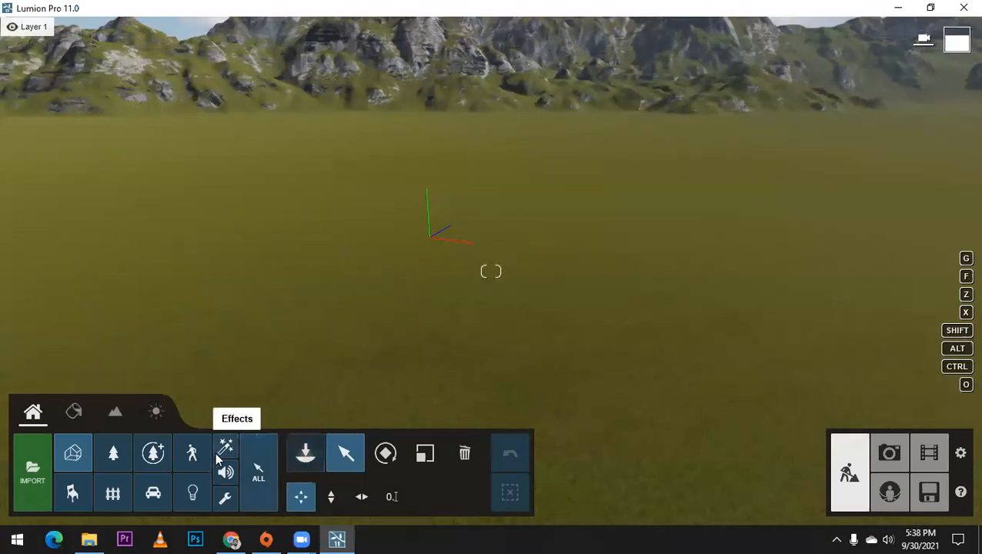
# Step: Open the SketchUp file "project" from the Skp lumion photoshop folder for import, keeping the 3D Object file filter
pyautogui.click(35, 471)
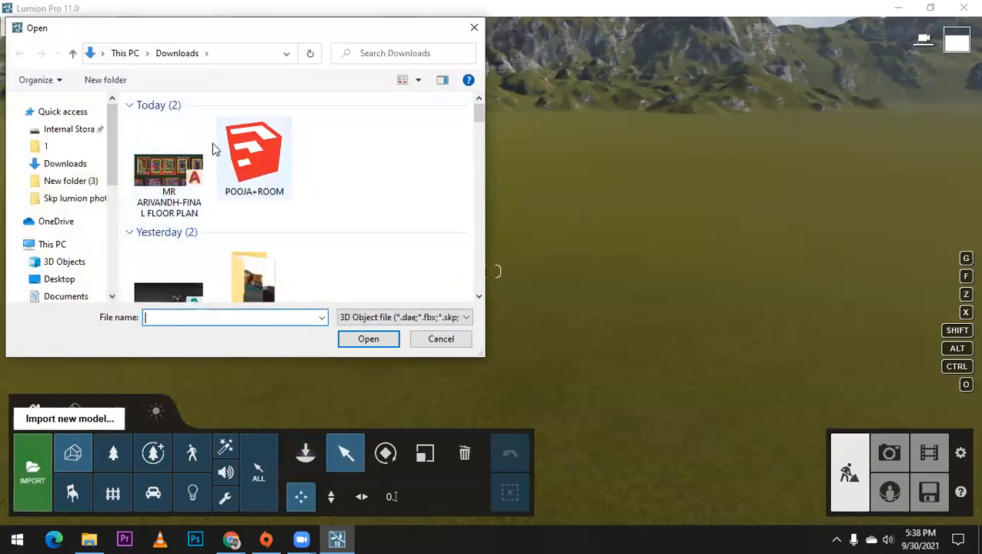
pyautogui.click(420, 318)
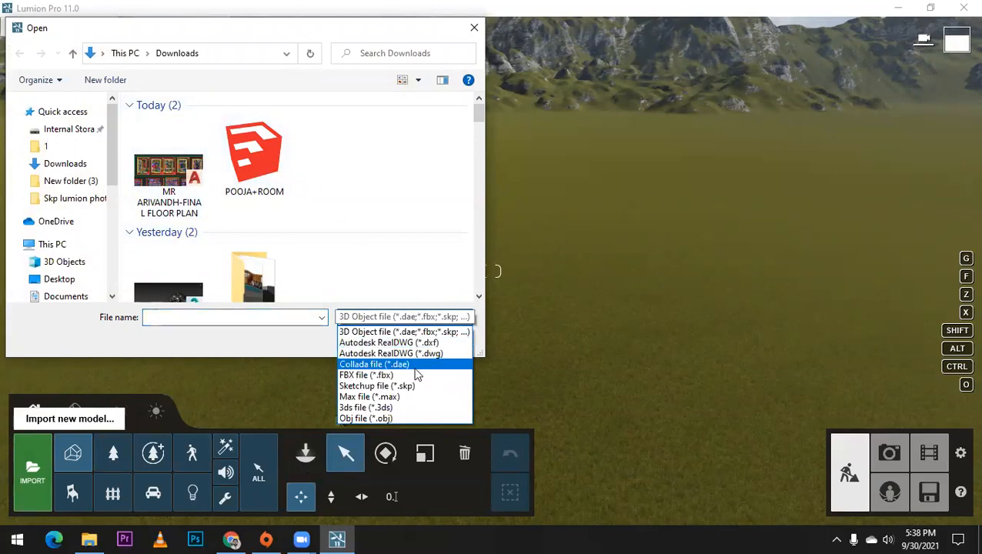
pyautogui.click(421, 331)
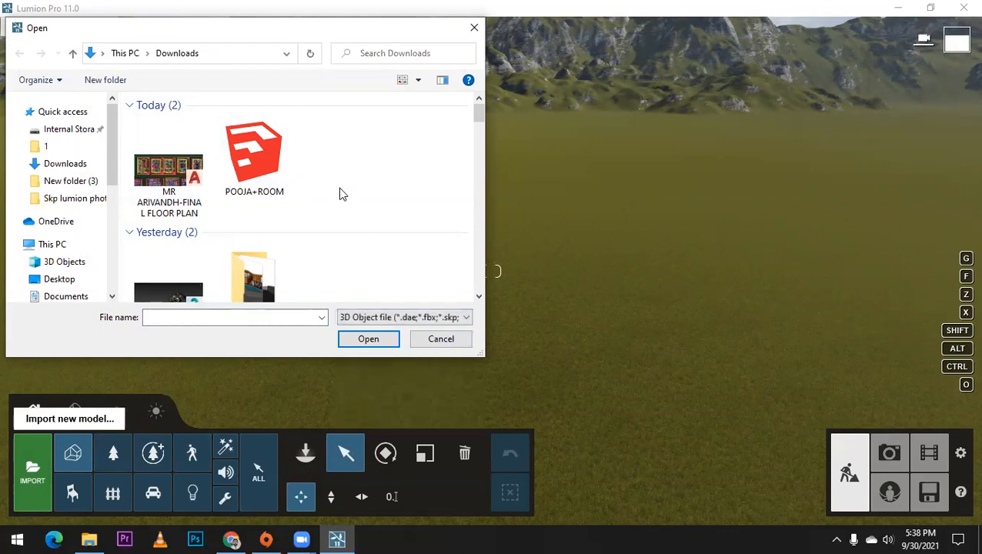
pyautogui.scroll(-1, 339, 188)
pyautogui.doubleClick(248, 244)
pyautogui.scroll(-3, 362, 211)
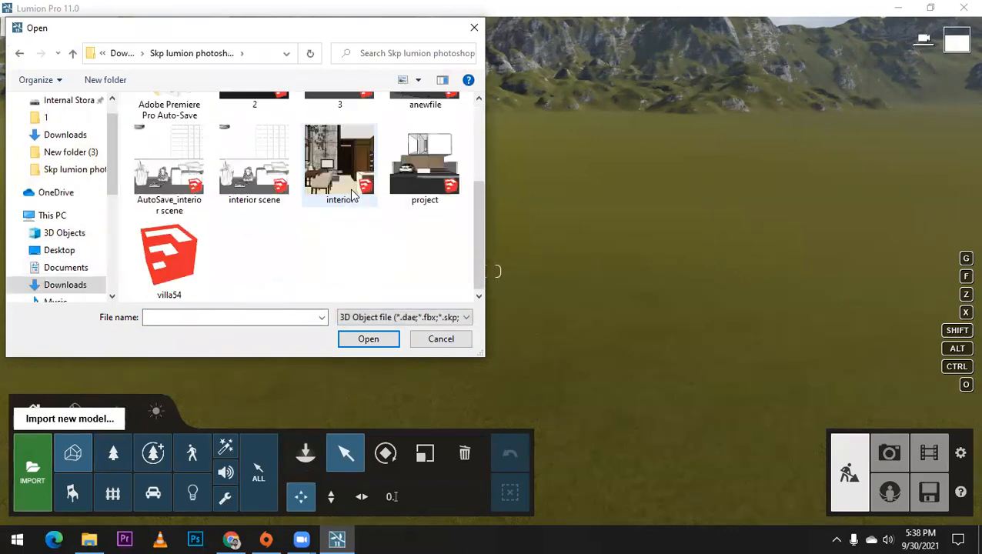
pyautogui.click(417, 158)
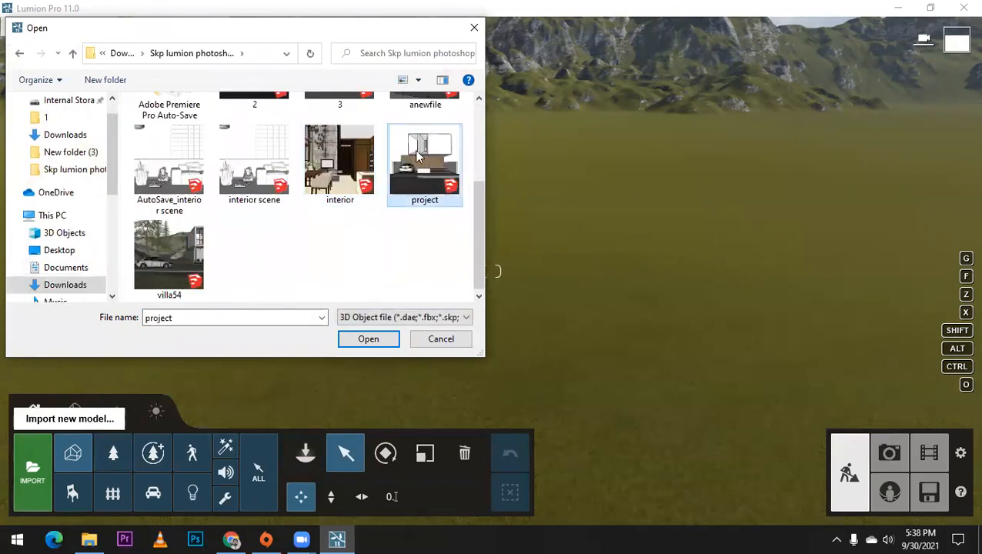
pyautogui.click(368, 340)
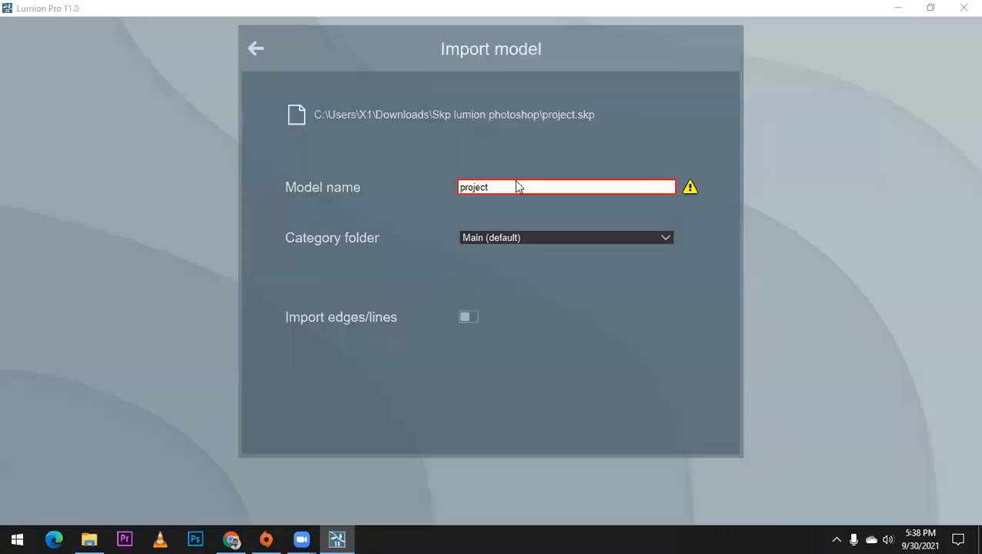
# Step: Name the model projectq and import it into the Main (default) category folder without edges/lines
pyautogui.write('o')
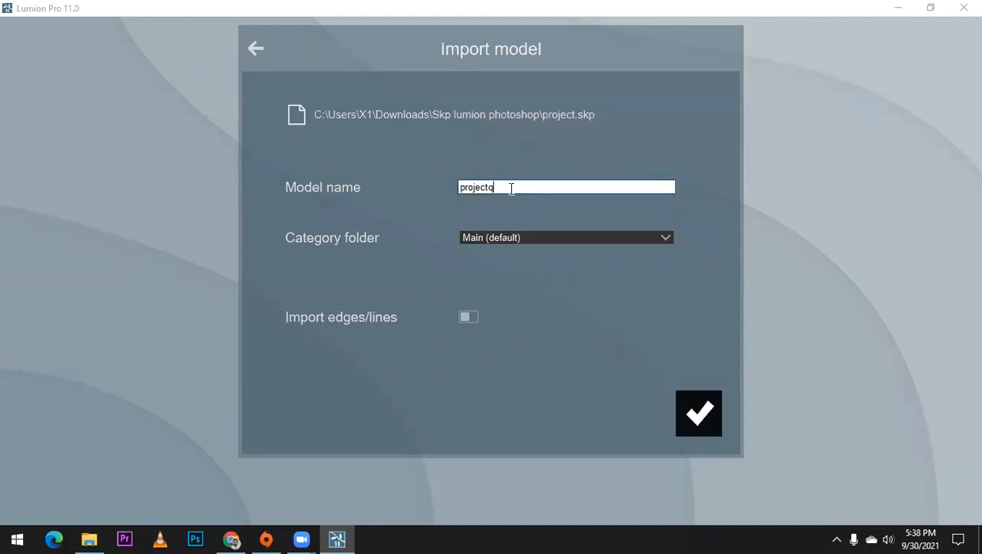
pyautogui.click(466, 317)
pyautogui.click(696, 416)
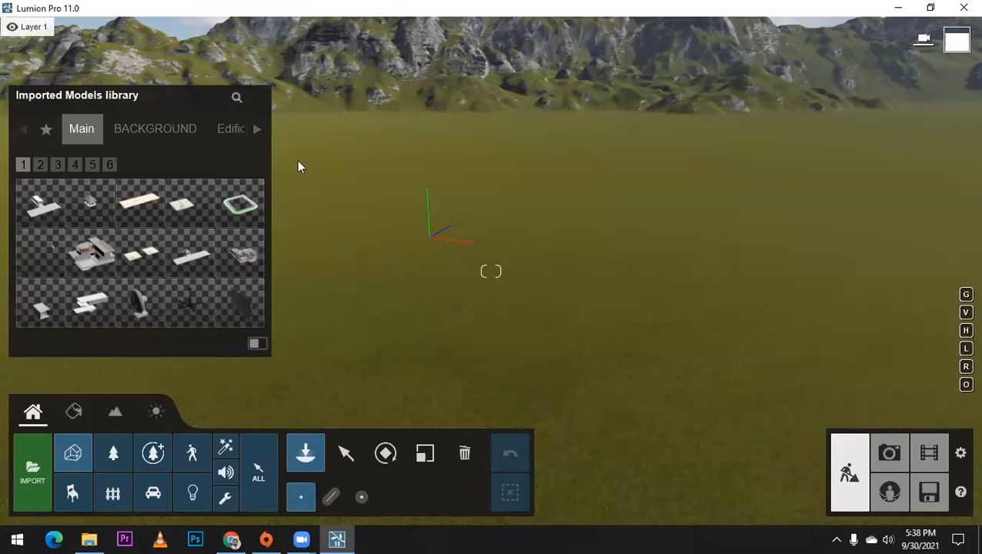
# Step: Place the imported projectq house model on the grass plain beside the origin axes
pyautogui.click(43, 212)
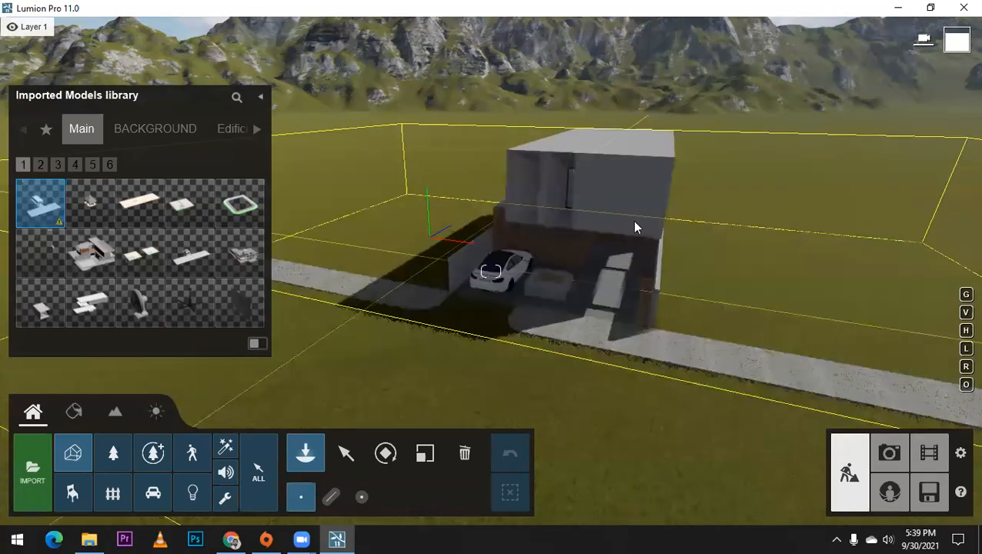
pyautogui.scroll(-1, 430, 238)
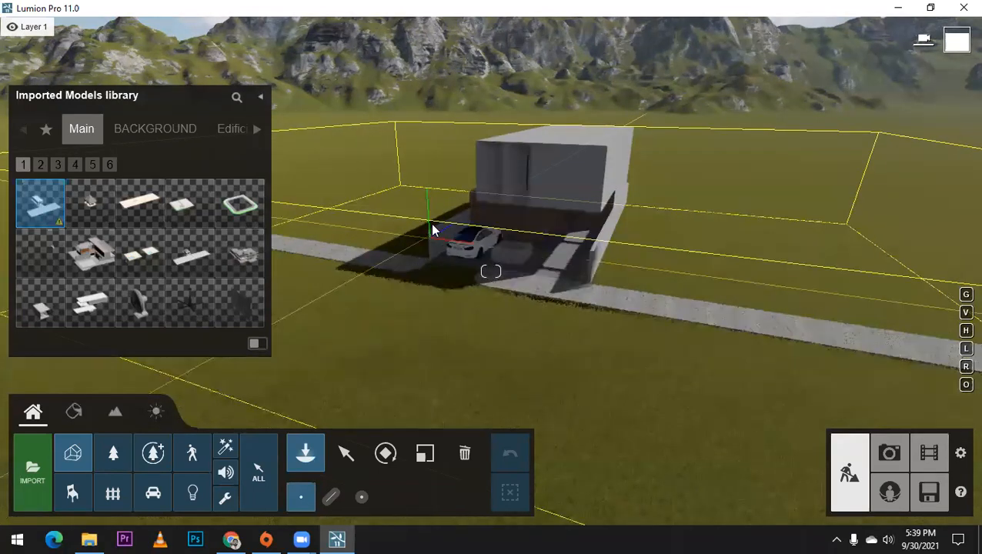
pyautogui.scroll(-2, 430, 231)
pyautogui.scroll(2, 502, 241)
pyautogui.moveTo(503, 241); pyautogui.dragTo(368, 317, button='right')
pyautogui.scroll(2, 488, 270)
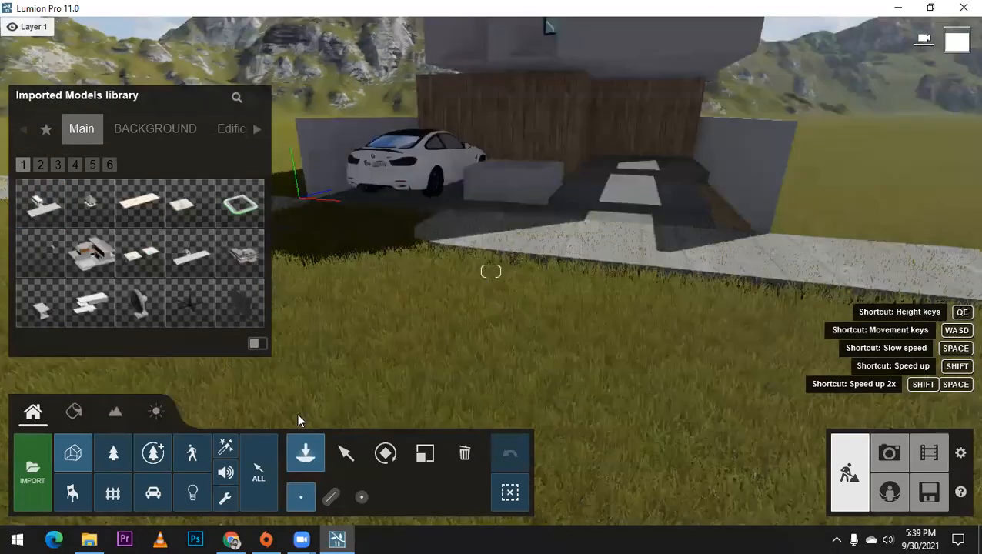
# Step: Examine the placed house model from the front, the sides and above, including the car and driveway
pyautogui.moveTo(297, 416); pyautogui.dragTo(238, 347, button='right')
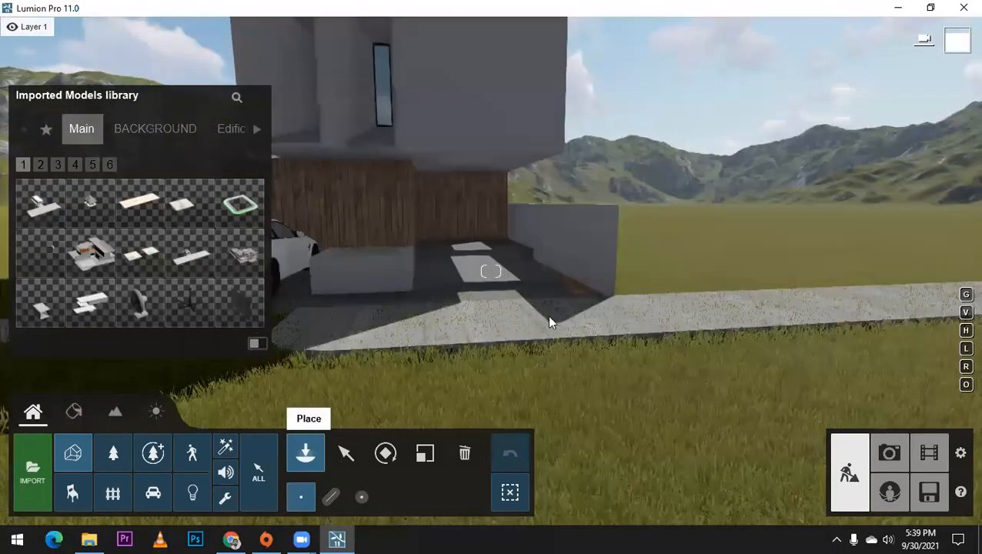
pyautogui.click(345, 452)
pyautogui.press('a')
pyautogui.moveTo(491, 270); pyautogui.dragTo(557, 193, button='right')
pyautogui.moveTo(638, 269); pyautogui.dragTo(484, 418, button='right')
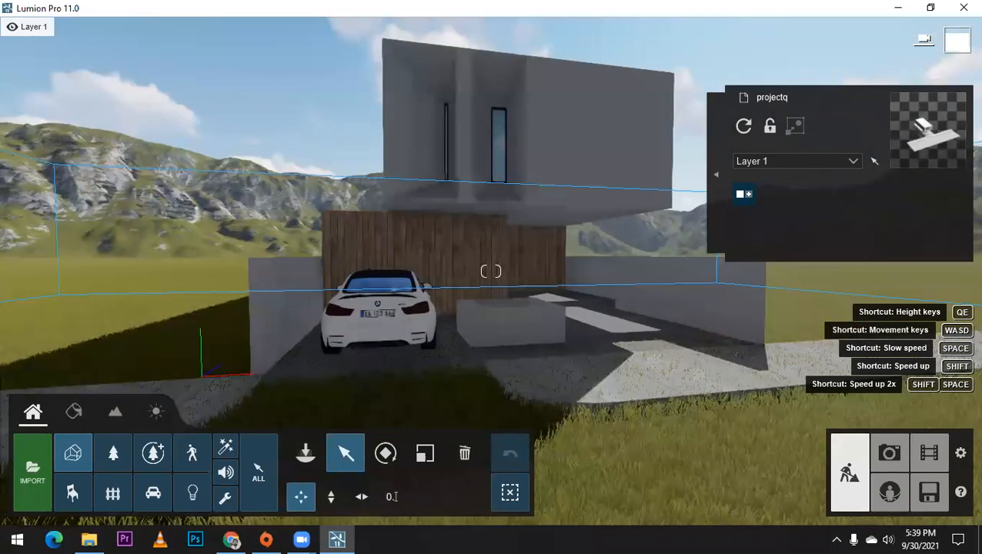
pyautogui.press('a')
pyautogui.moveTo(426, 369); pyautogui.dragTo(439, 347, button='right')
pyautogui.press('s')
pyautogui.press('s')
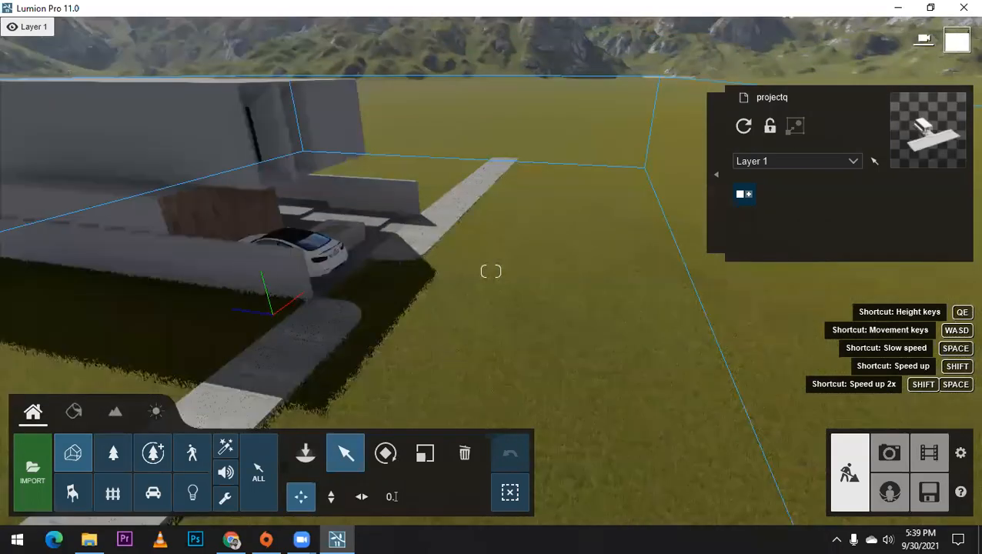
pyautogui.press('w')
pyautogui.moveTo(439, 347); pyautogui.dragTo(331, 311, button='right')
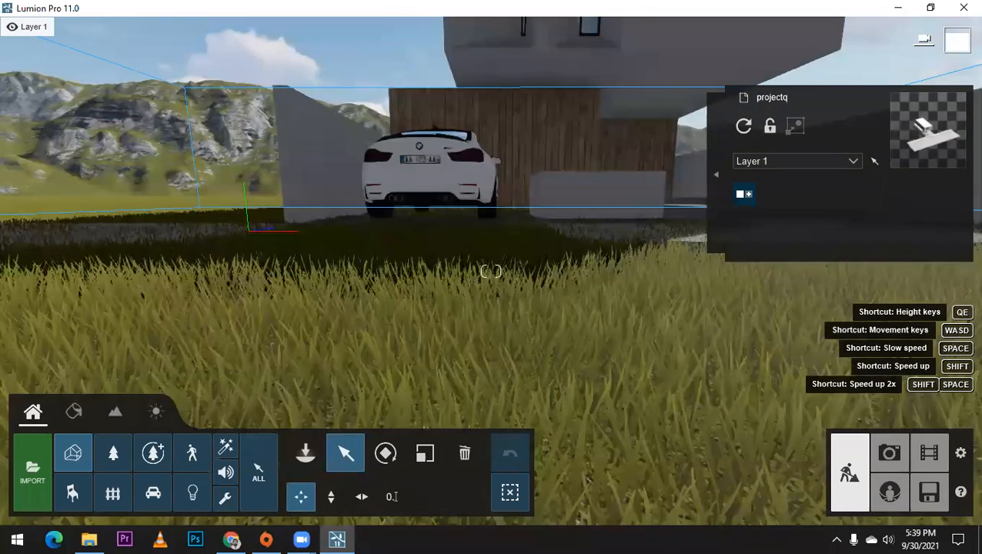
pyautogui.moveTo(491, 271); pyautogui.dragTo(445, 177, button='right')
pyautogui.moveTo(354, 348); pyautogui.dragTo(444, 349, button='right')
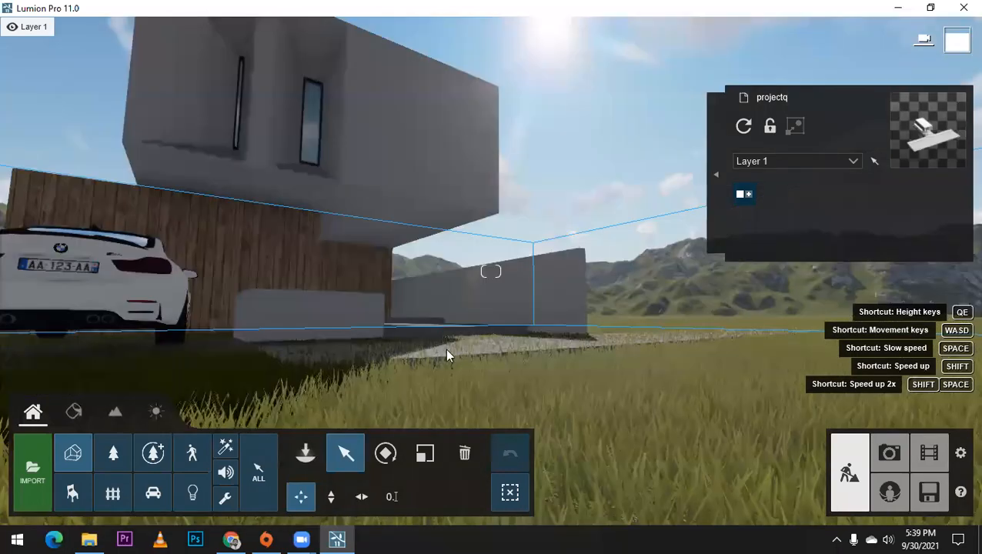
pyautogui.press('a')
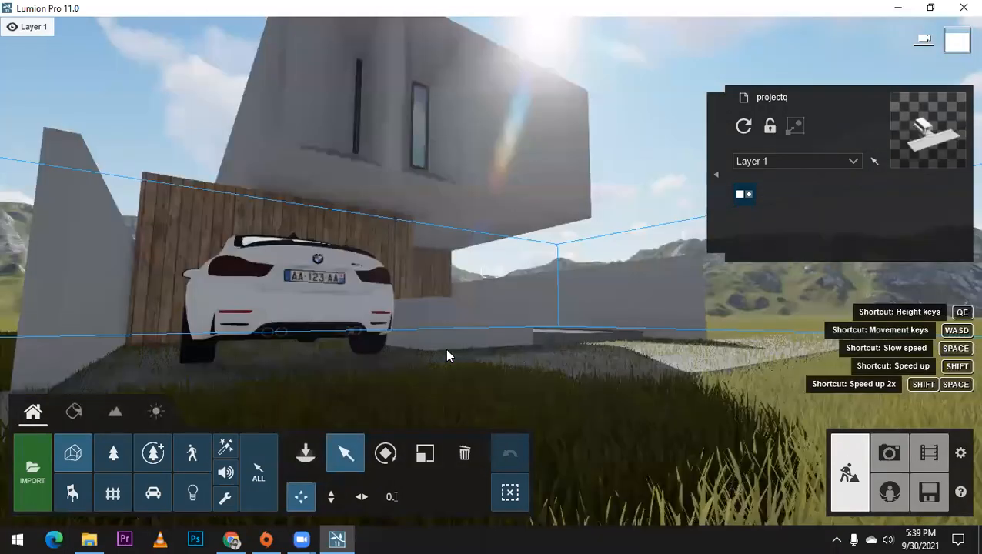
pyautogui.press('q')
pyautogui.moveTo(549, 309); pyautogui.dragTo(552, 385, button='right')
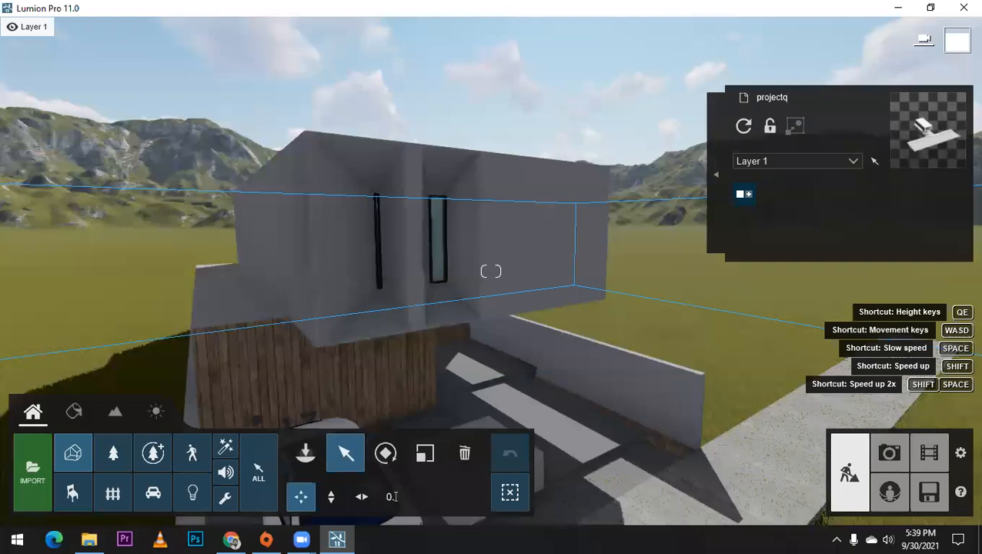
pyautogui.moveTo(491, 271); pyautogui.dragTo(493, 354, button='right')
pyautogui.moveTo(638, 413); pyautogui.dragTo(630, 454, button='right')
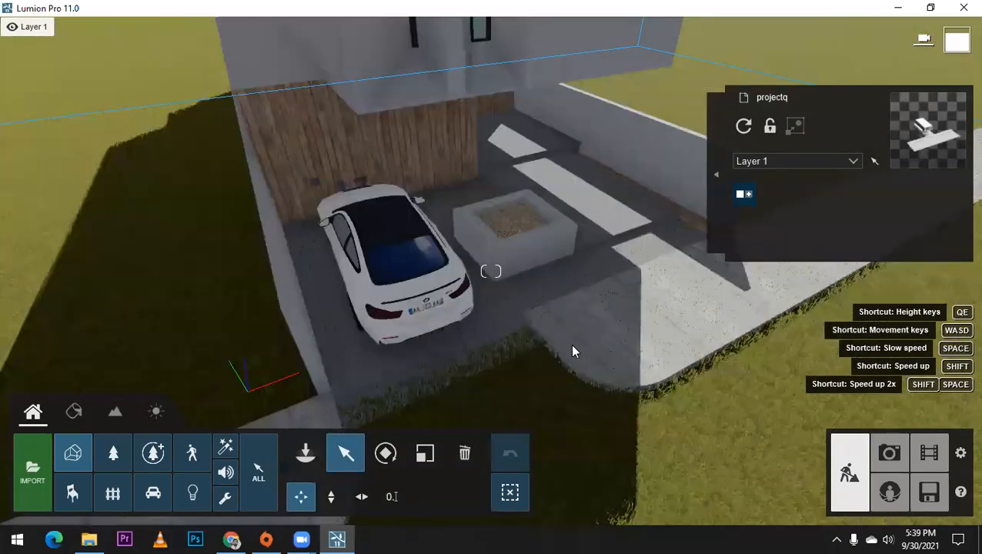
pyautogui.scroll(3, 467, 284)
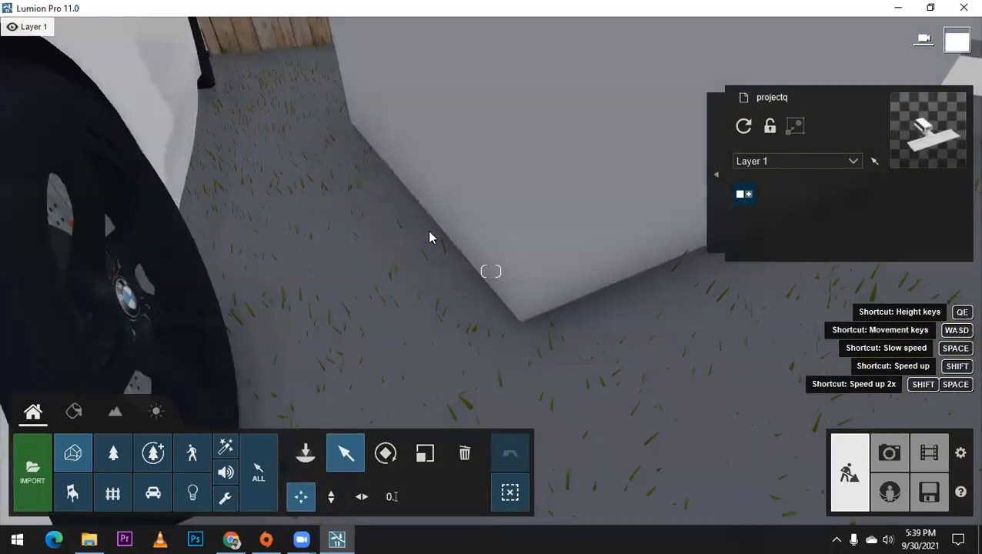
pyautogui.scroll(-3, 428, 236)
pyautogui.scroll(-5, 427, 230)
pyautogui.moveTo(427, 230); pyautogui.dragTo(390, 248, button='right')
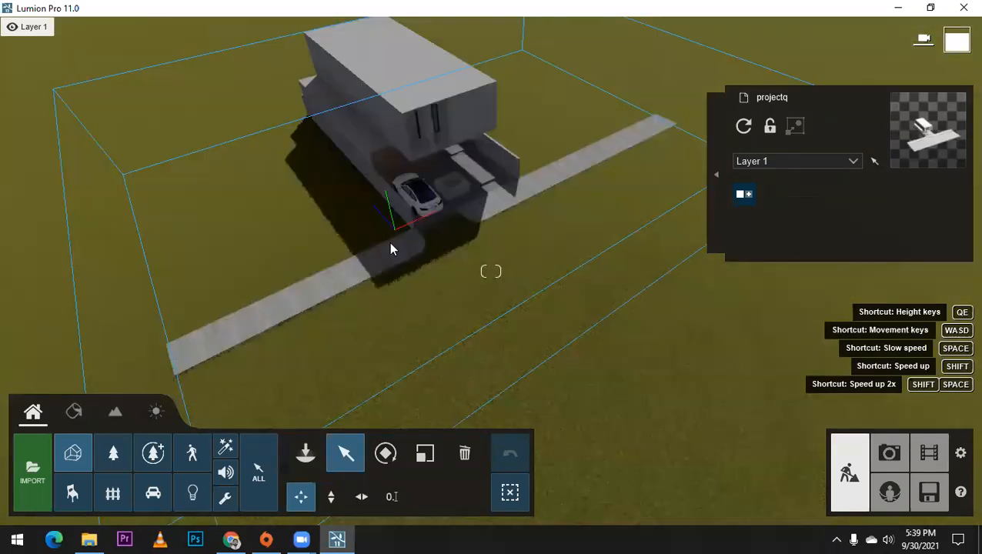
pyautogui.click(323, 389)
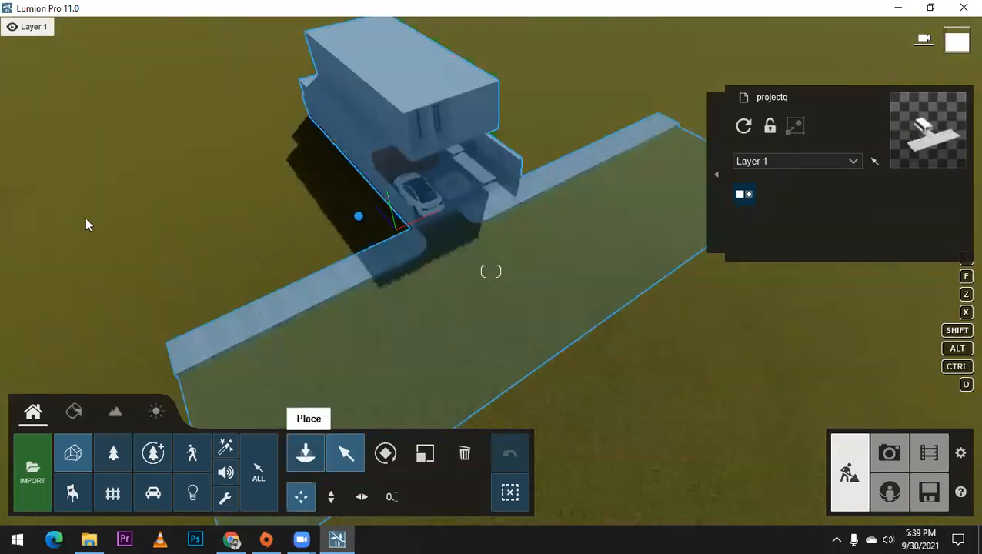
pyautogui.click(86, 216)
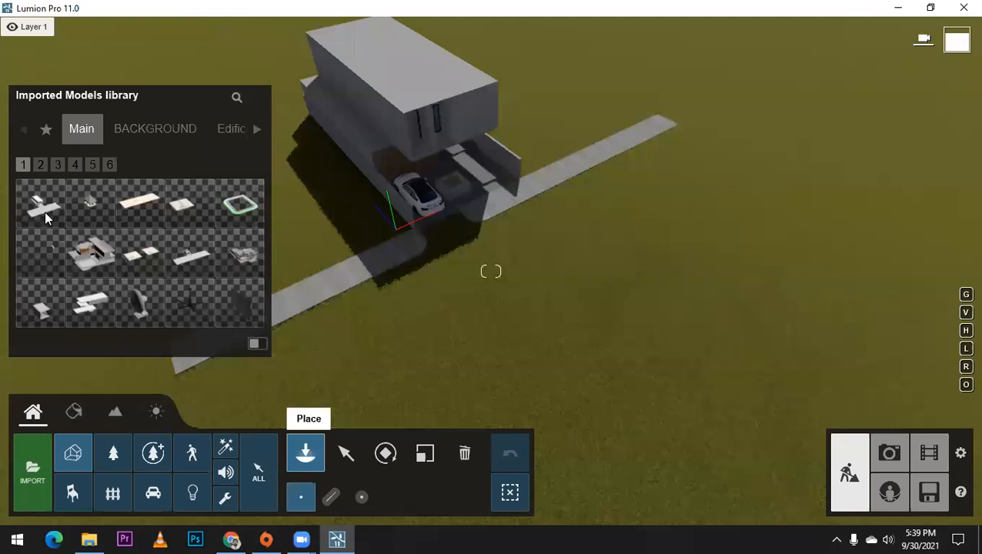
pyautogui.click(386, 453)
pyautogui.click(472, 249)
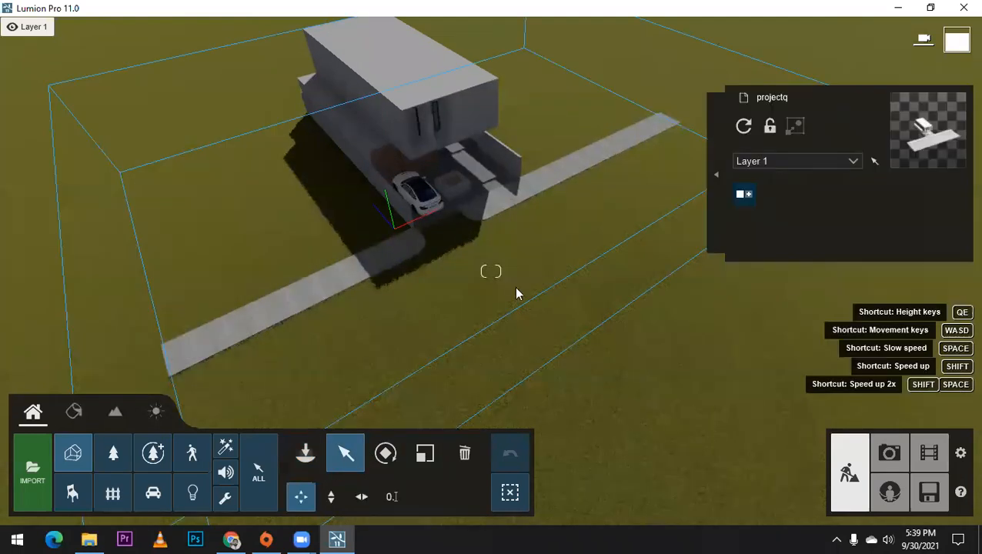
# Step: Examine the grass and the pavement in front of the house at close range and from a distance
pyautogui.scroll(1, 518, 294)
pyautogui.scroll(5, 515, 296)
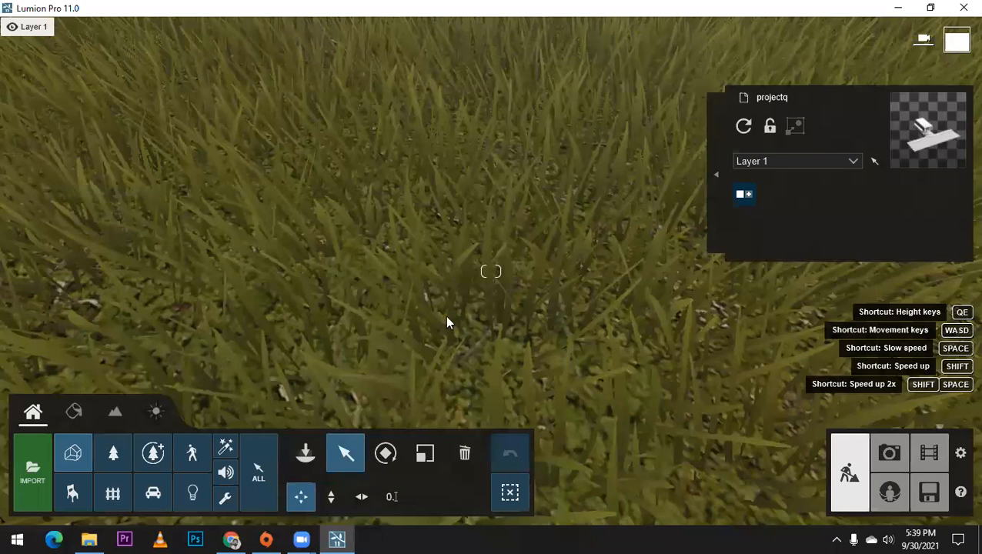
pyautogui.scroll(-3, 429, 313)
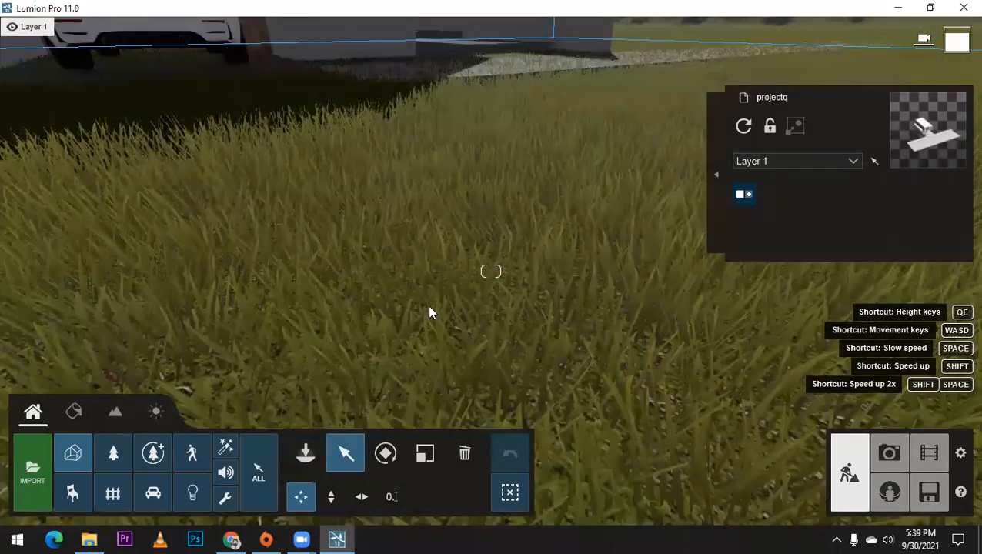
pyautogui.scroll(-2, 430, 312)
pyautogui.scroll(-2, 431, 311)
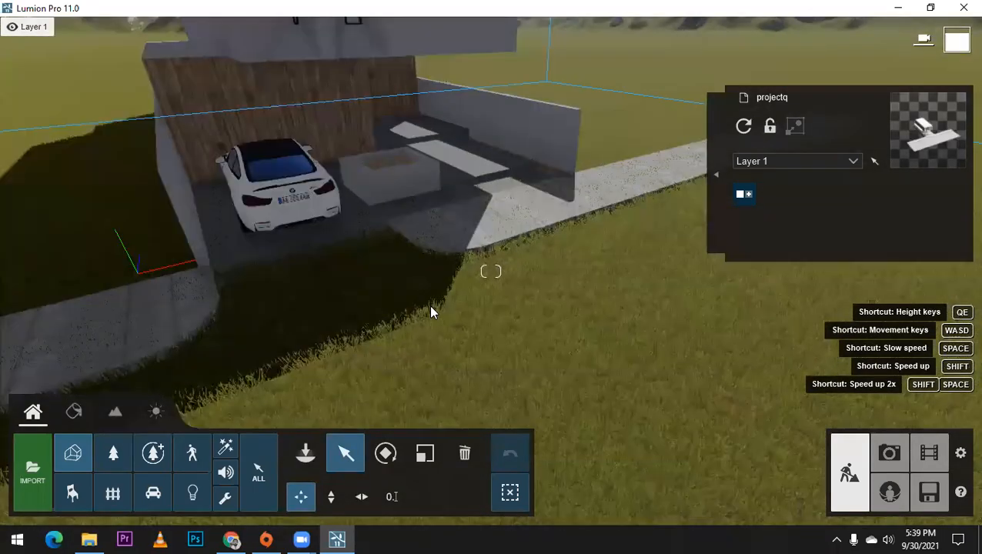
pyautogui.scroll(-2, 428, 304)
pyautogui.scroll(-2, 435, 341)
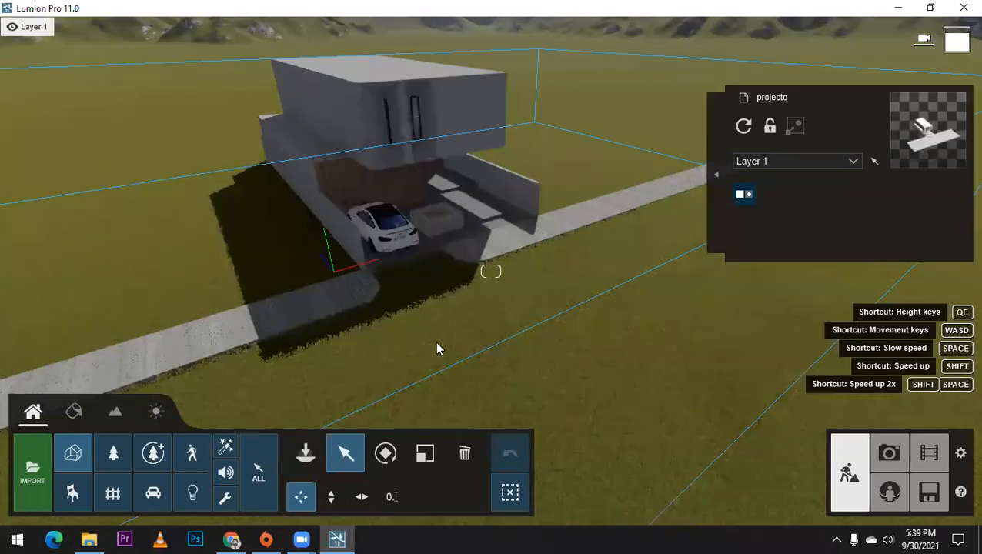
pyautogui.scroll(3, 436, 344)
pyautogui.scroll(2, 491, 333)
pyautogui.moveTo(491, 333); pyautogui.dragTo(350, 462, button='right')
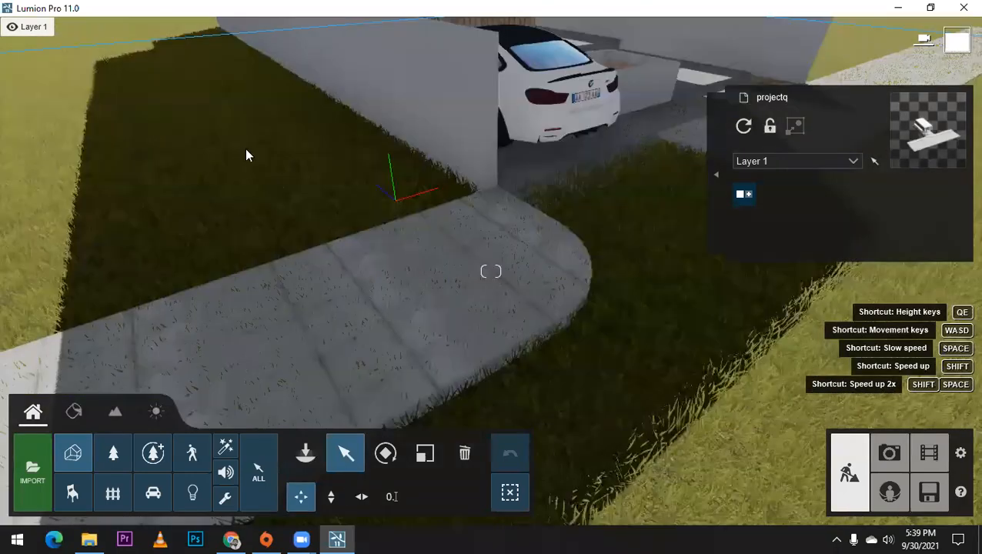
# Step: Raise the house model vertically so its pavement and road surface sit above the grass
pyautogui.press('h')
pyautogui.moveTo(233, 151); pyautogui.dragTo(237, 137)
pyautogui.moveTo(467, 191); pyautogui.dragTo(465, 278, button='right')
pyautogui.press('s')
pyautogui.press('r')
pyautogui.moveTo(473, 311); pyautogui.dragTo(275, 239, button='right')
pyautogui.press('e')
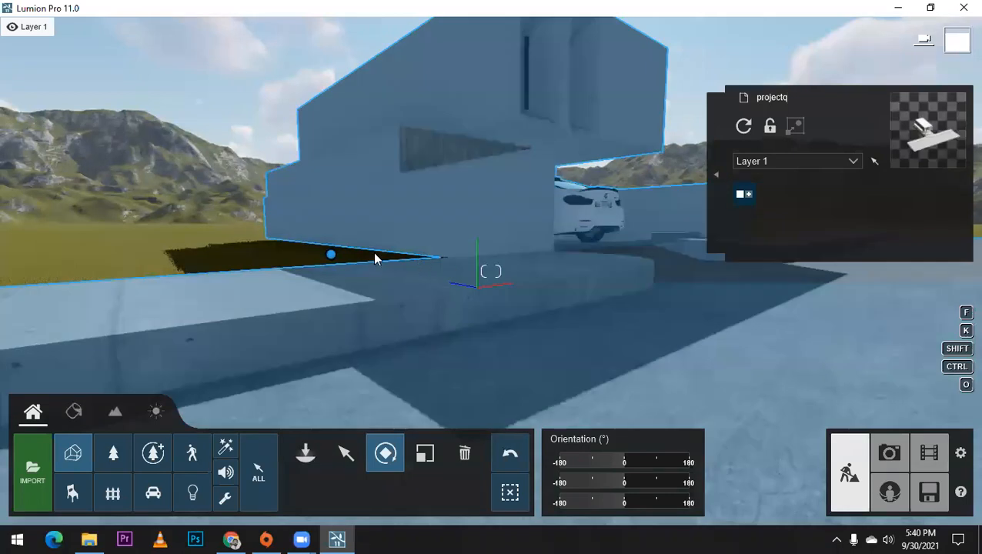
# Step: Undo the last move of the house model and check the pavement against the grass
pyautogui.click(509, 456)
pyautogui.moveTo(500, 354); pyautogui.dragTo(600, 354, button='right')
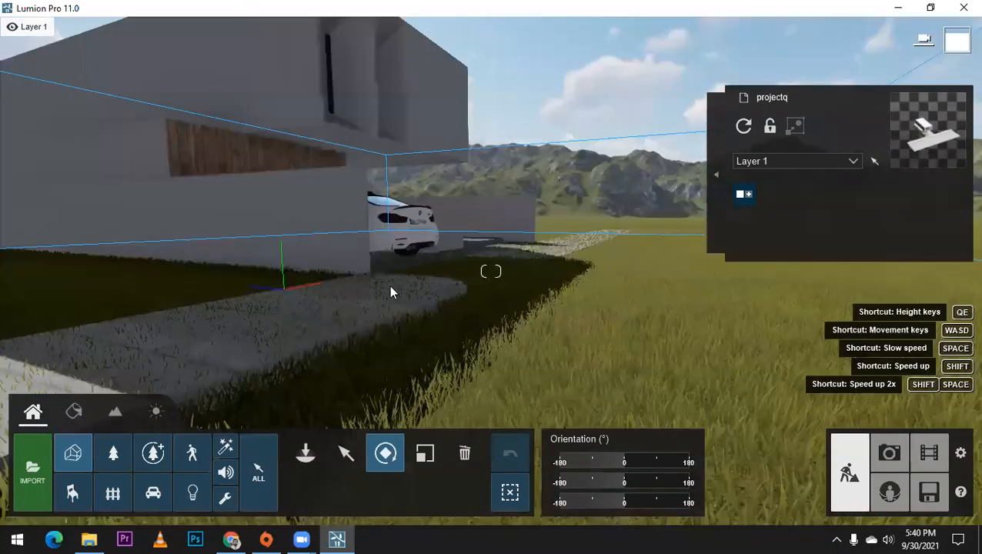
pyautogui.moveTo(390, 286); pyautogui.dragTo(461, 287, button='right')
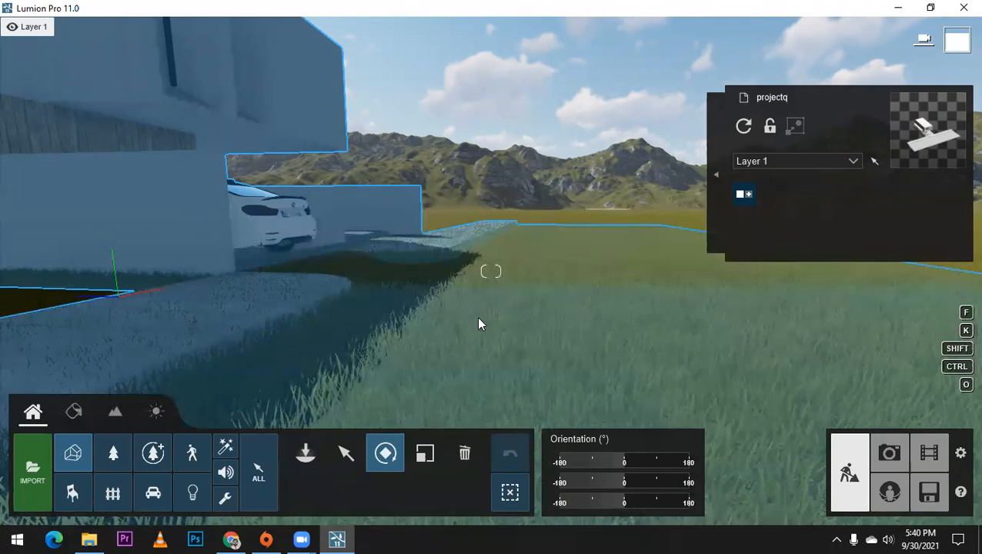
# Step: Switch the landscape grass off and back on to compare how the ground meets the pavement in front of the house
pyautogui.scroll(-3, 480, 319)
pyautogui.scroll(1, 484, 317)
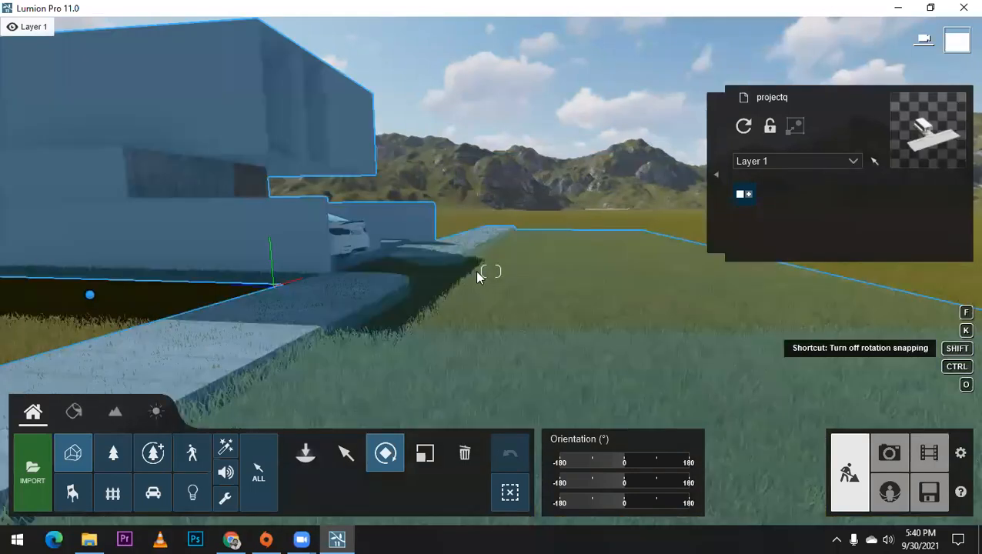
pyautogui.moveTo(476, 272); pyautogui.dragTo(478, 308, button='right')
pyautogui.moveTo(491, 271)
pyautogui.mouseDown(button='right')
pyautogui.moveTo(461, 271)
pyautogui.moveTo(494, 260)
pyautogui.moveTo(531, 283)
pyautogui.moveTo(451, 248)
pyautogui.moveTo(465, 268)
pyautogui.moveTo(495, 262)
pyautogui.mouseUp(button='right')
pyautogui.press('d')
pyautogui.moveTo(495, 317); pyautogui.dragTo(439, 331, button='right')
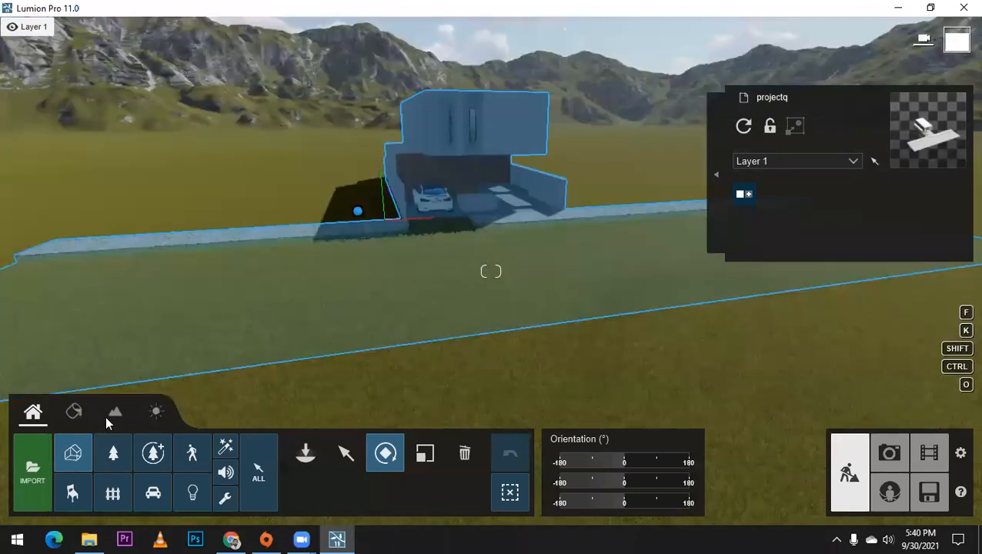
pyautogui.click(116, 414)
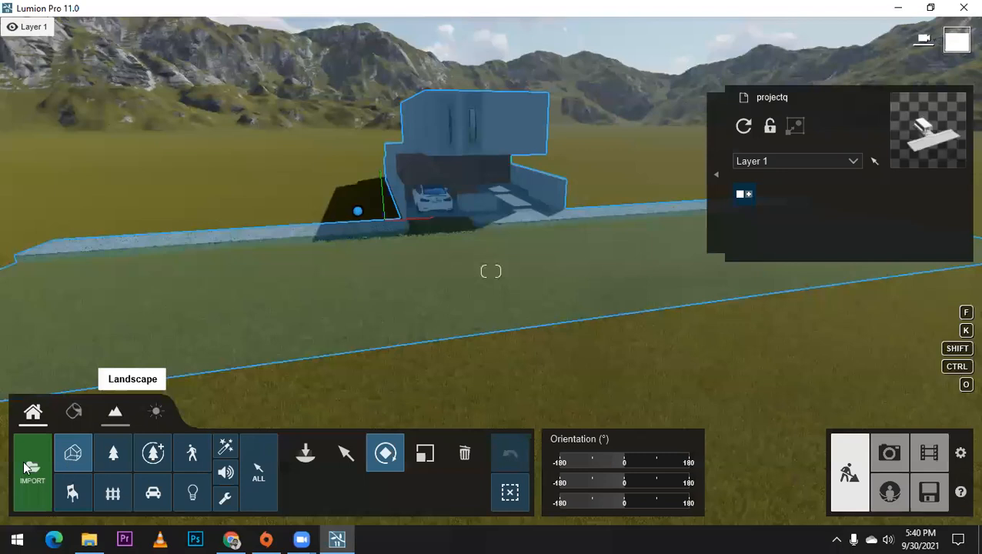
pyautogui.click(112, 493)
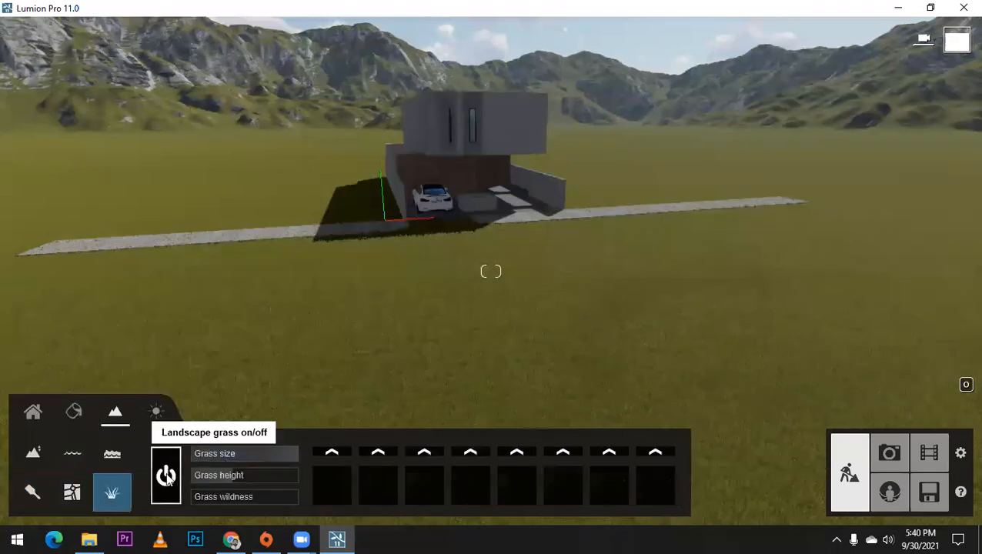
pyautogui.click(166, 477)
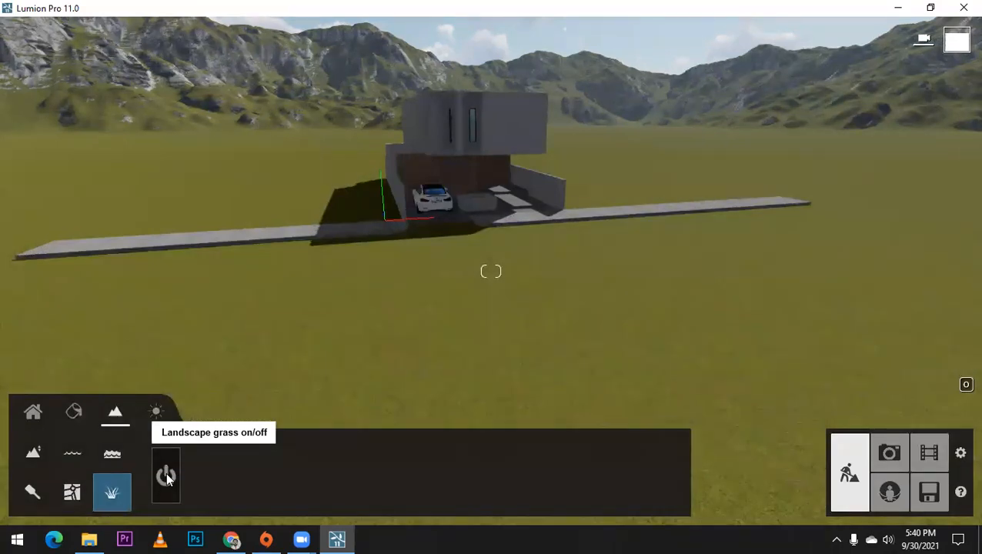
pyautogui.click(167, 476)
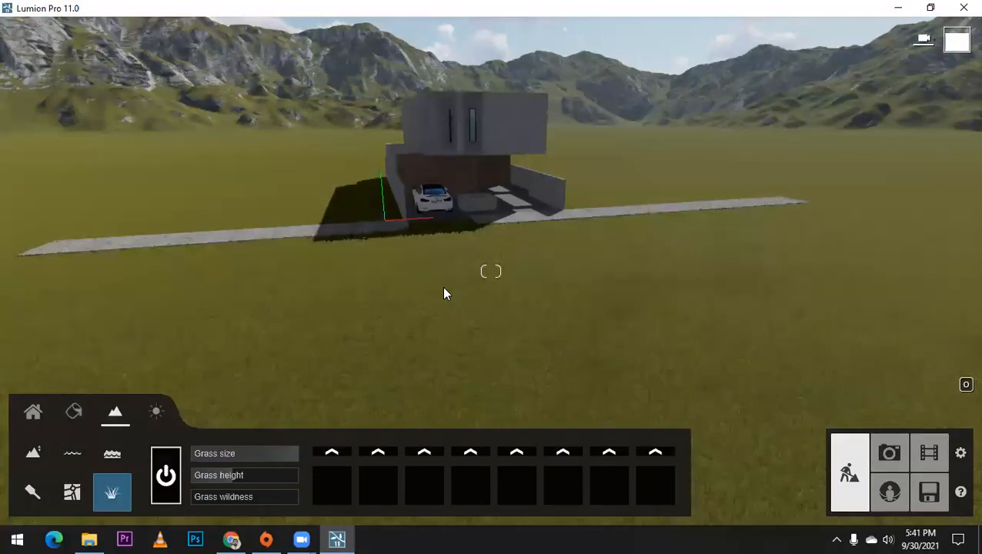
# Step: Set up the terrain height tool to lower the ground, with a smaller brush and a brush speed of 1.3
pyautogui.scroll(3, 444, 288)
pyautogui.moveTo(579, 242); pyautogui.dragTo(589, 308, button='middle')
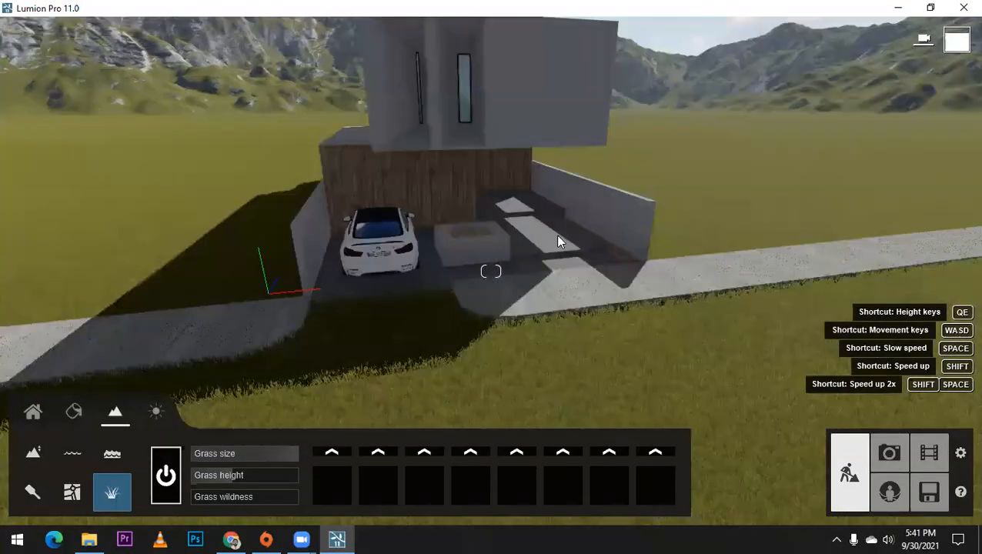
pyautogui.moveTo(558, 241); pyautogui.dragTo(322, 411, button='right')
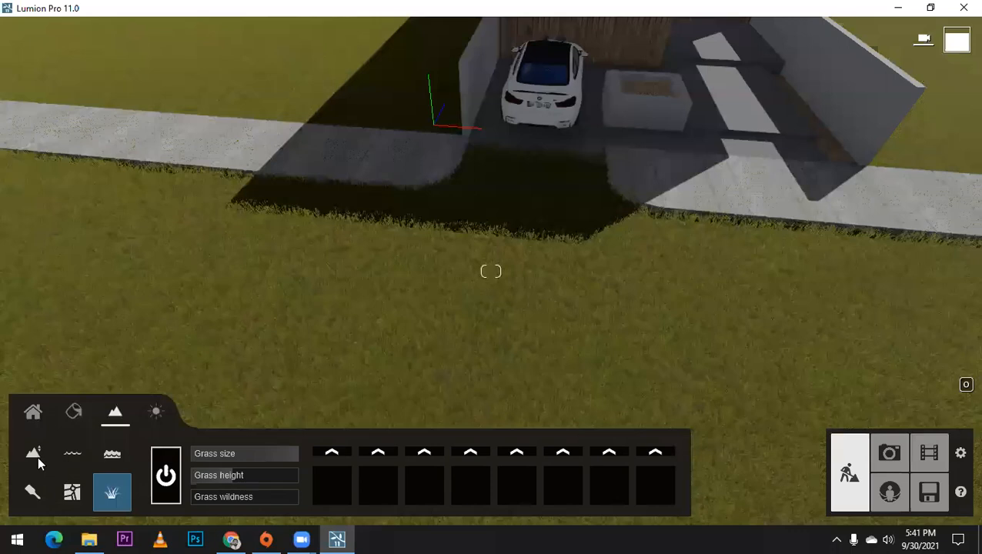
pyautogui.click(33, 453)
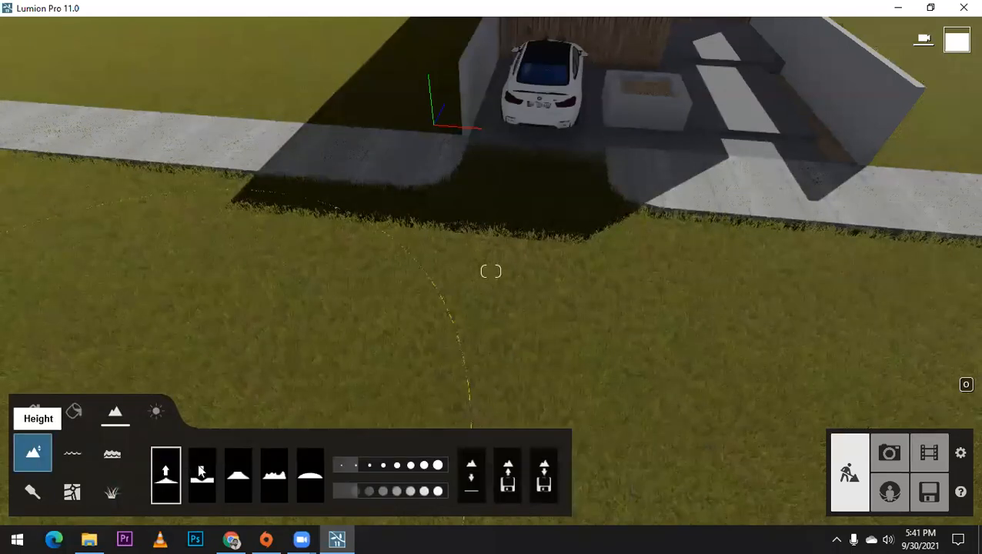
pyautogui.click(201, 475)
pyautogui.moveTo(355, 466)
pyautogui.mouseDown()
pyautogui.moveTo(335, 467)
pyautogui.moveTo(329, 489)
pyautogui.mouseUp()
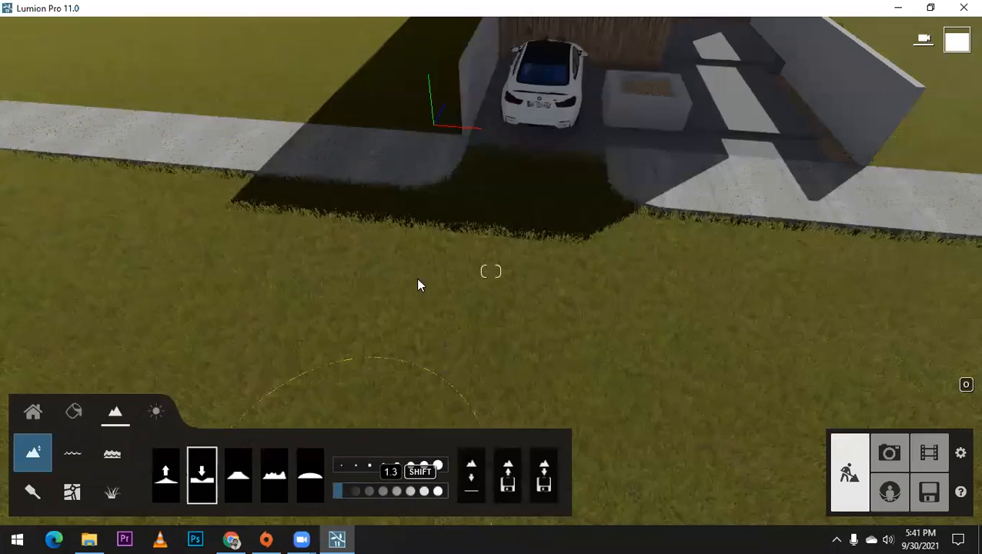
# Step: Lower the terrain directly in front of the driveway to expose the road surface, raising the brush speed to 1.4
pyautogui.click(392, 308)
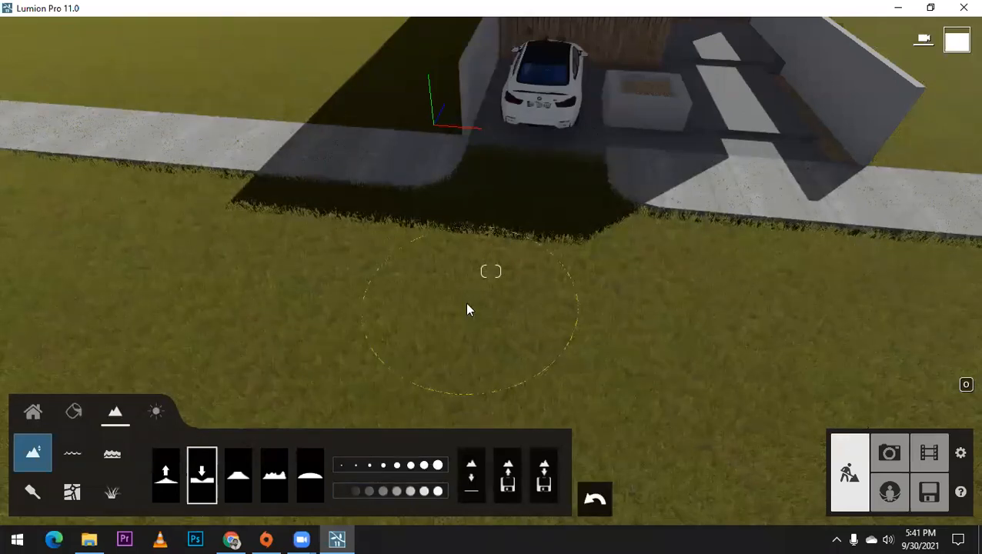
pyautogui.moveTo(502, 279); pyautogui.dragTo(392, 299)
pyautogui.moveTo(539, 300)
pyautogui.mouseDown()
pyautogui.moveTo(661, 312)
pyautogui.moveTo(575, 313)
pyautogui.moveTo(628, 316)
pyautogui.mouseUp()
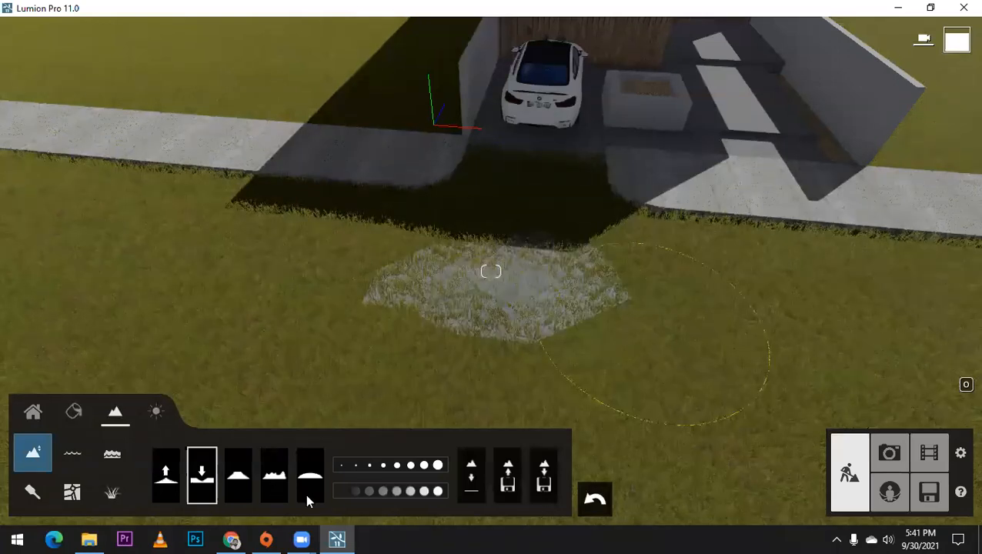
pyautogui.click(340, 489)
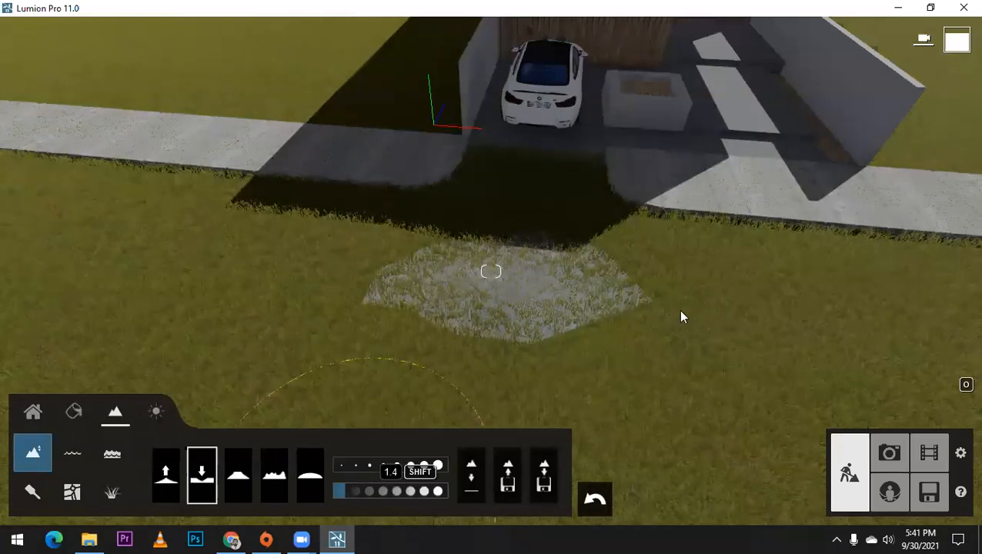
pyautogui.moveTo(617, 313); pyautogui.dragTo(589, 269)
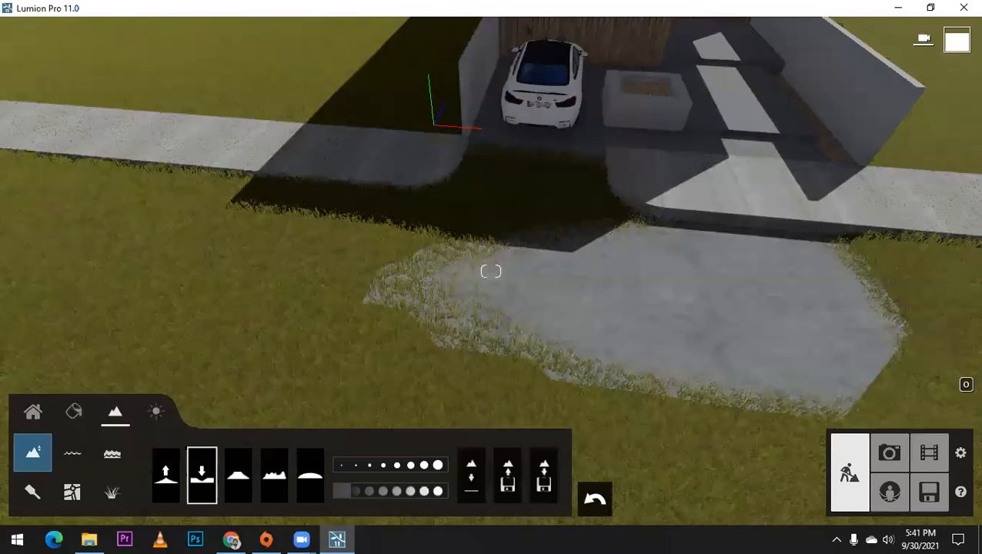
# Step: Lower the terrain over the road from the driveway to the far end of the pavement on the car's side
pyautogui.scroll(-5, 584, 273)
pyautogui.moveTo(701, 260); pyautogui.dragTo(696, 270, button='right')
pyautogui.moveTo(617, 270); pyautogui.dragTo(673, 263)
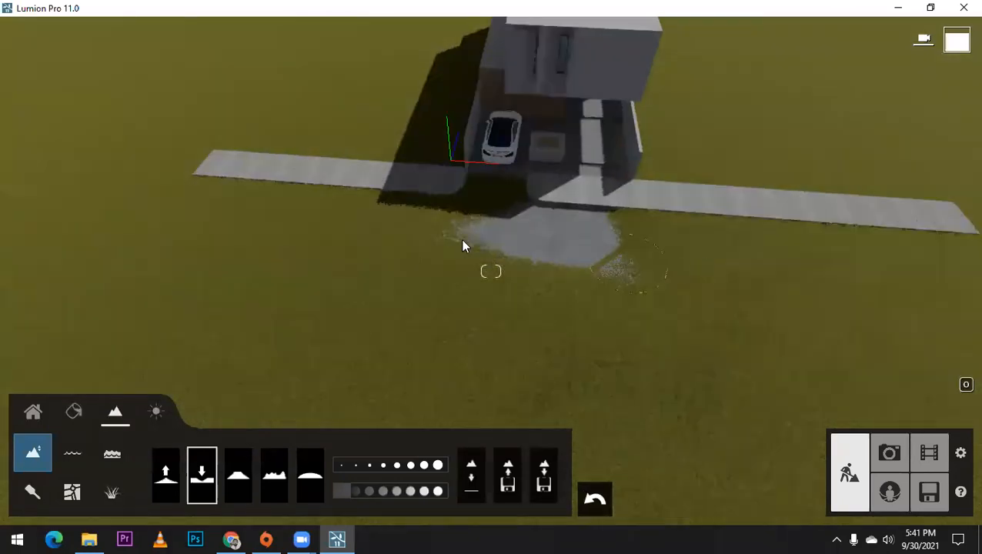
pyautogui.moveTo(463, 240); pyautogui.dragTo(356, 225)
pyautogui.moveTo(286, 219)
pyautogui.mouseDown()
pyautogui.moveTo(432, 212)
pyautogui.moveTo(229, 215)
pyautogui.moveTo(214, 237)
pyautogui.mouseUp()
pyautogui.moveTo(217, 202)
pyautogui.mouseDown()
pyautogui.moveTo(178, 241)
pyautogui.moveTo(287, 243)
pyautogui.moveTo(214, 258)
pyautogui.mouseUp()
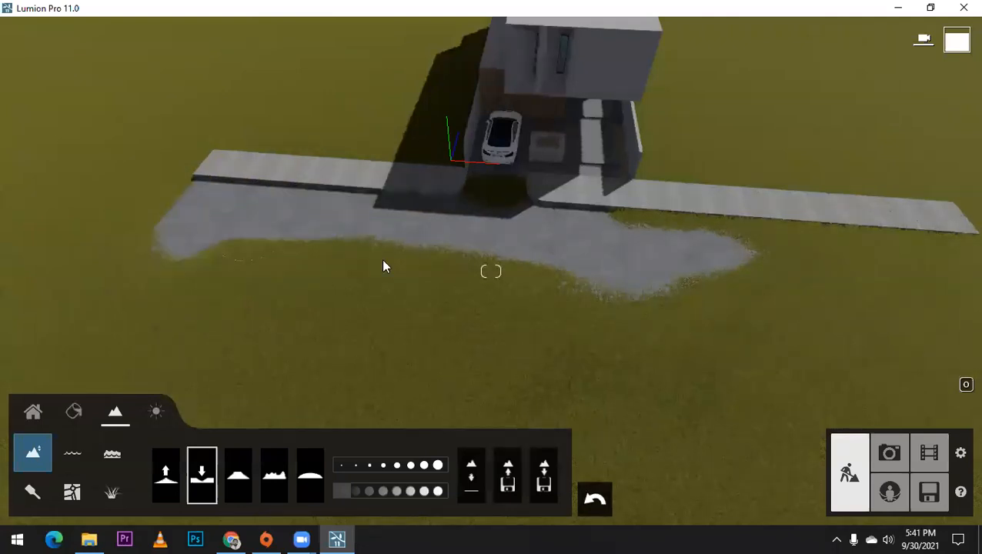
# Step: Extend the lowered terrain along the whole pavement to its opposite end, past the garden wall
pyautogui.moveTo(385, 266); pyautogui.dragTo(464, 271)
pyautogui.moveTo(266, 253); pyautogui.dragTo(753, 288)
pyautogui.moveTo(691, 273)
pyautogui.mouseDown()
pyautogui.moveTo(771, 235)
pyautogui.moveTo(877, 237)
pyautogui.moveTo(774, 254)
pyautogui.mouseUp()
pyautogui.moveTo(627, 235); pyautogui.dragTo(773, 227, button='right')
pyautogui.moveTo(827, 198)
pyautogui.mouseDown()
pyautogui.moveTo(854, 175)
pyautogui.moveTo(874, 225)
pyautogui.moveTo(901, 245)
pyautogui.moveTo(844, 267)
pyautogui.moveTo(877, 262)
pyautogui.mouseUp()
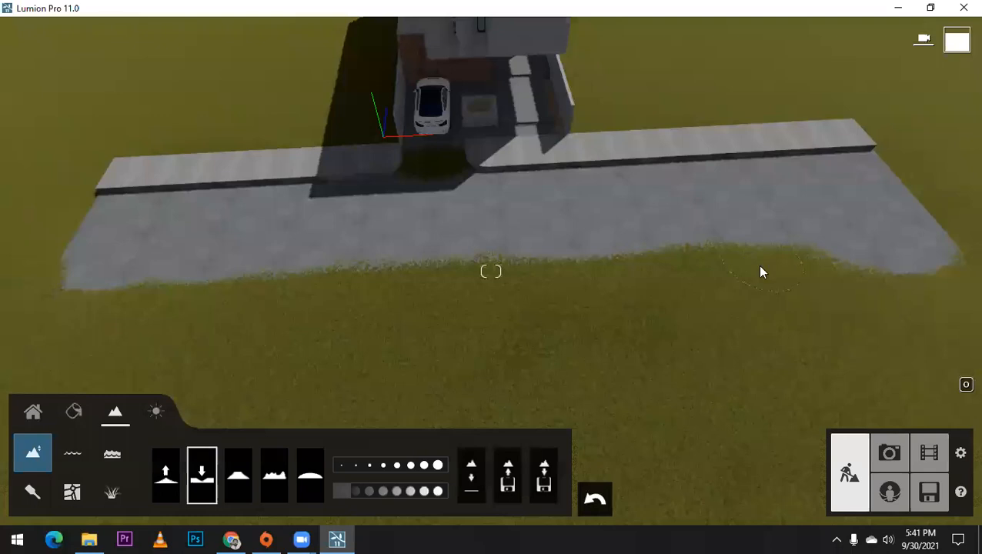
# Step: Lower the remaining grass over the outer half of the road at the garden-wall end
pyautogui.moveTo(760, 272); pyautogui.dragTo(883, 259)
pyautogui.moveTo(721, 281)
pyautogui.mouseDown()
pyautogui.moveTo(918, 276)
pyautogui.moveTo(582, 291)
pyautogui.moveTo(674, 303)
pyautogui.mouseUp()
pyautogui.moveTo(823, 290)
pyautogui.mouseDown()
pyautogui.moveTo(684, 307)
pyautogui.moveTo(684, 328)
pyautogui.moveTo(870, 310)
pyautogui.moveTo(663, 253)
pyautogui.mouseUp()
pyautogui.moveTo(767, 202); pyautogui.dragTo(691, 263, button='right')
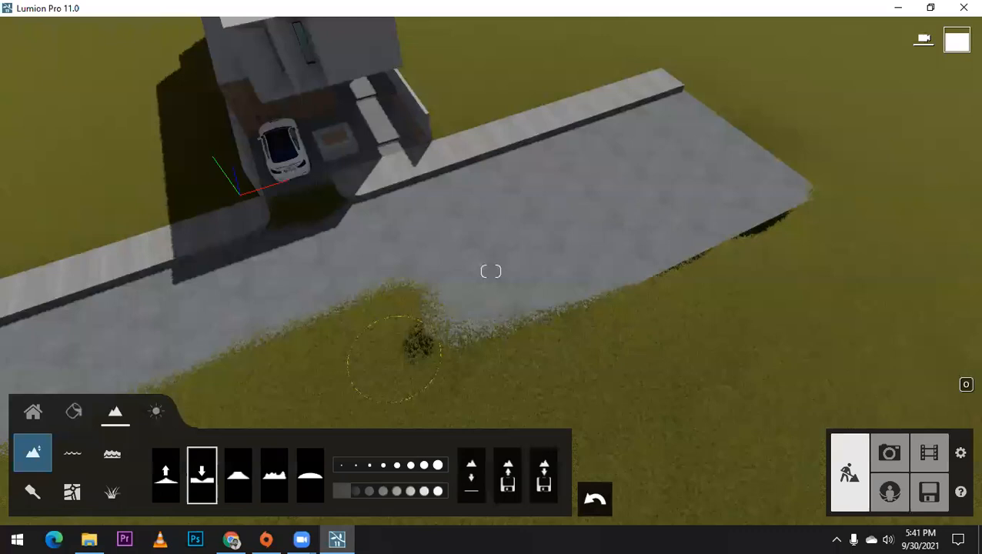
# Step: Lower the terrain along the road's outer edge, clearing grass across the middle and up to the car-side end
pyautogui.moveTo(228, 361); pyautogui.dragTo(653, 258, button='right')
pyautogui.moveTo(528, 295); pyautogui.dragTo(592, 312, button='right')
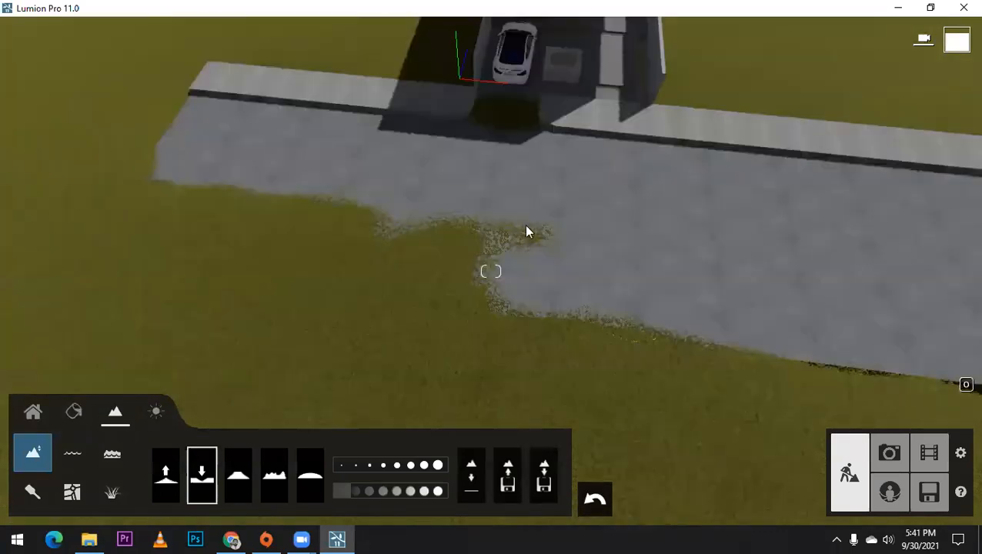
pyautogui.moveTo(378, 266)
pyautogui.mouseDown()
pyautogui.moveTo(347, 280)
pyautogui.moveTo(612, 285)
pyautogui.moveTo(701, 324)
pyautogui.mouseUp()
pyautogui.moveTo(429, 241); pyautogui.dragTo(309, 221)
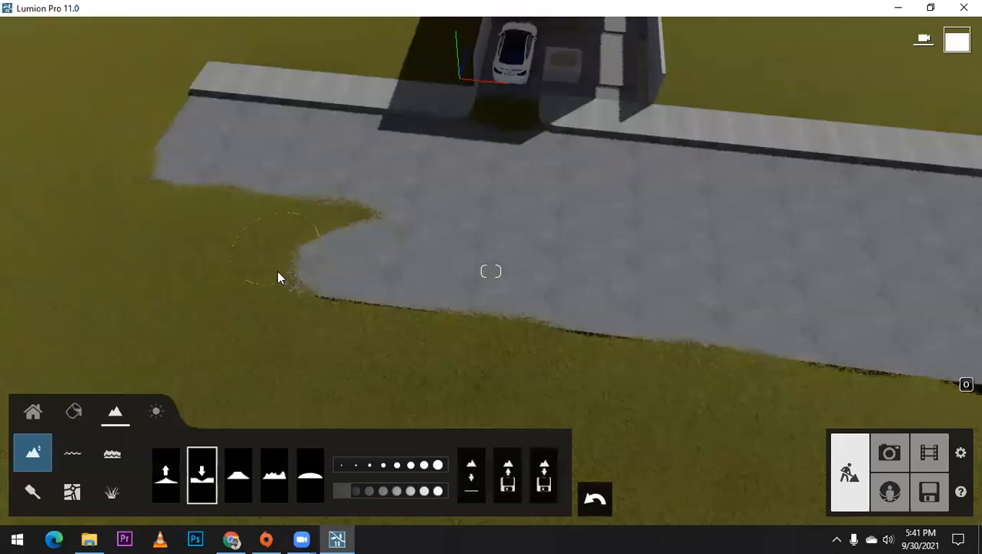
pyautogui.moveTo(277, 272); pyautogui.dragTo(282, 270)
pyautogui.moveTo(146, 272); pyautogui.dragTo(206, 196)
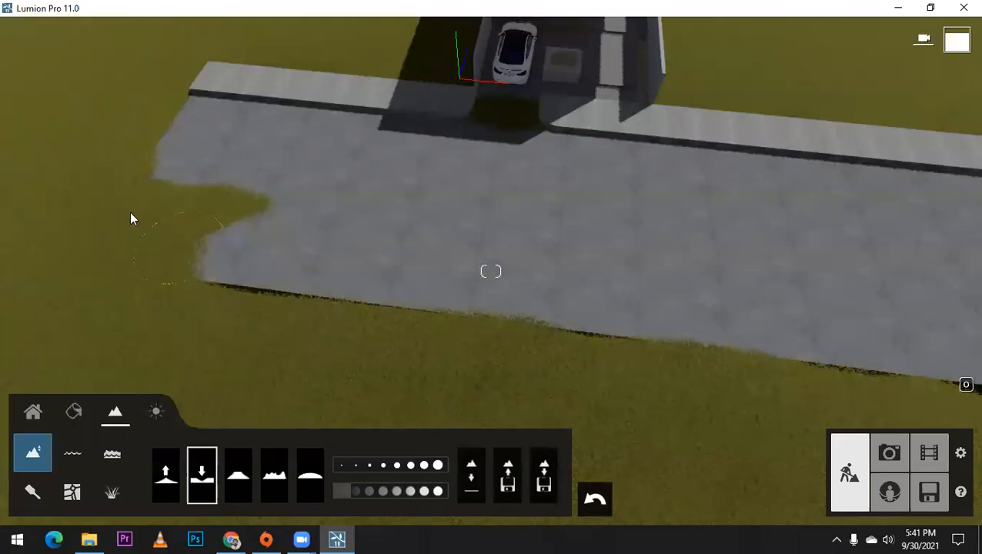
pyautogui.moveTo(130, 219); pyautogui.dragTo(273, 224)
pyautogui.moveTo(87, 270); pyautogui.dragTo(56, 244)
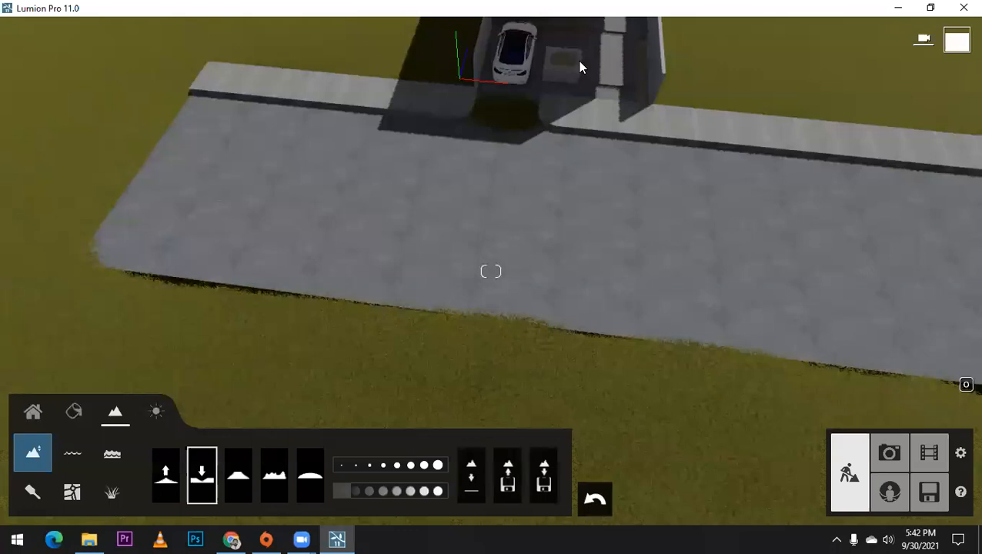
# Step: Lower the patch of grass covering the driveway entrance between the two pavements behind the car
pyautogui.moveTo(517, 221); pyautogui.dragTo(541, 148, button='right')
pyautogui.moveTo(500, 246); pyautogui.dragTo(429, 291, button='right')
pyautogui.scroll(-2, 430, 291)
pyautogui.moveTo(430, 291); pyautogui.dragTo(339, 298)
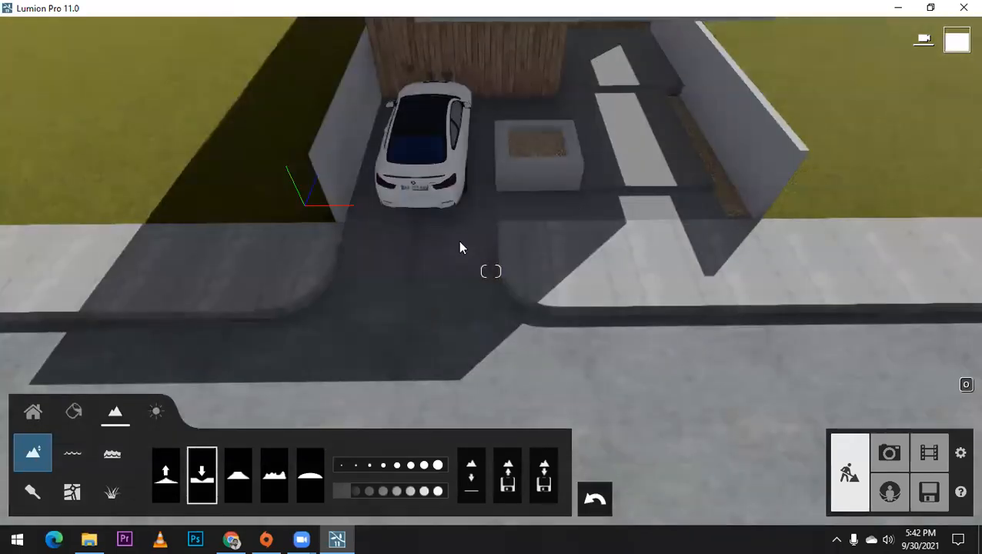
# Step: Examine the cleared driveway and road around the house from above and at street level
pyautogui.scroll(-3, 465, 246)
pyautogui.moveTo(486, 277); pyautogui.dragTo(490, 283, button='right')
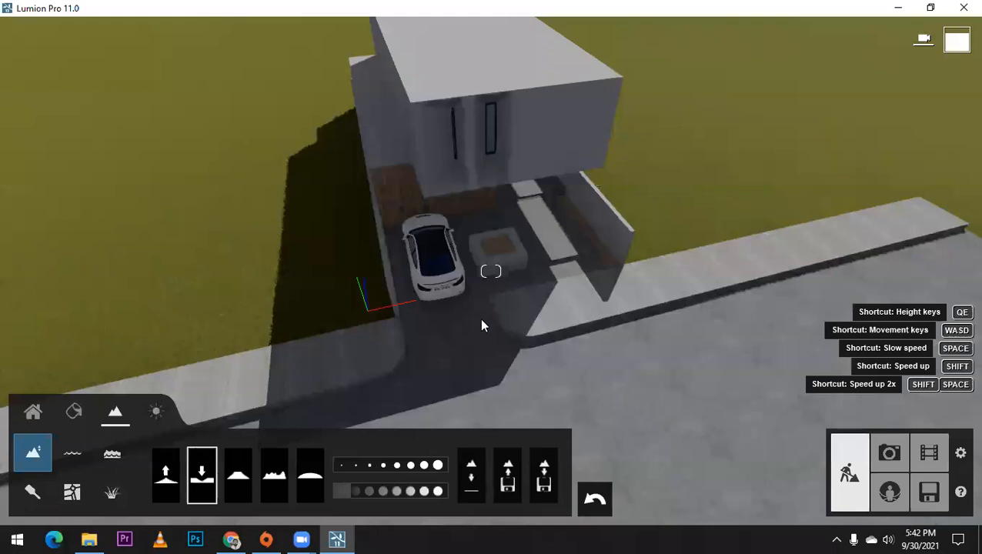
pyautogui.moveTo(479, 319); pyautogui.dragTo(469, 339, button='right')
pyautogui.moveTo(490, 270); pyautogui.dragTo(491, 230, button='right')
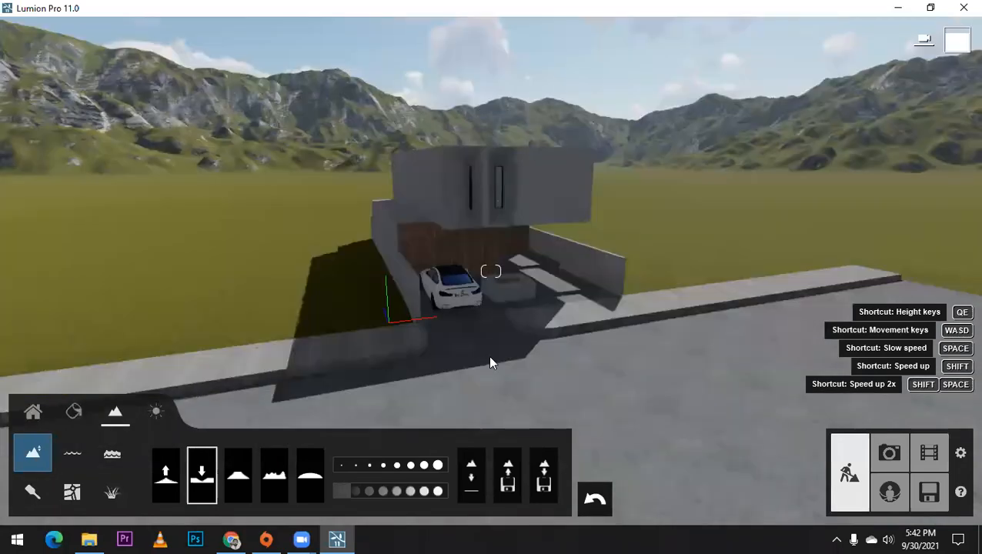
pyautogui.scroll(2, 456, 344)
pyautogui.moveTo(456, 345); pyautogui.dragTo(456, 319, button='right')
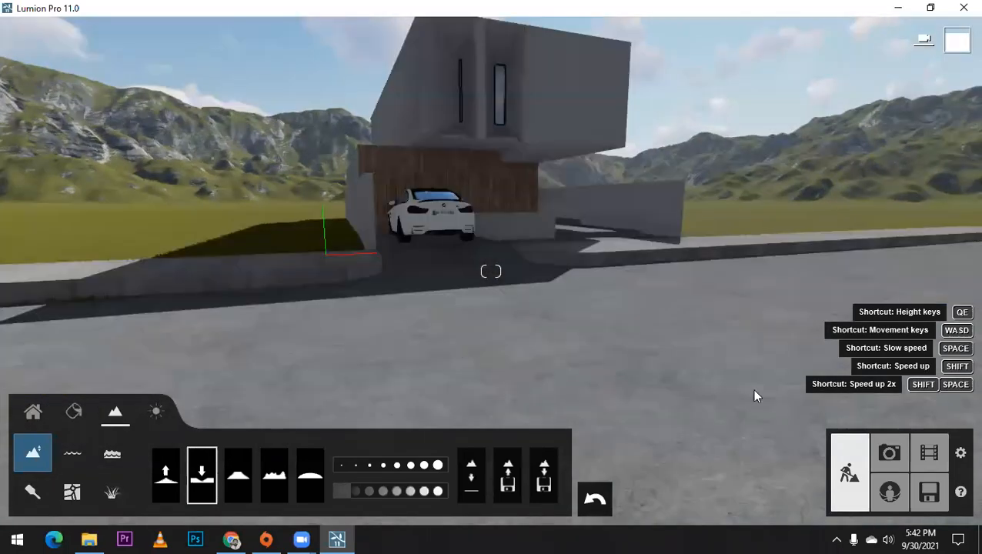
pyautogui.moveTo(754, 390); pyautogui.dragTo(690, 387, button='right')
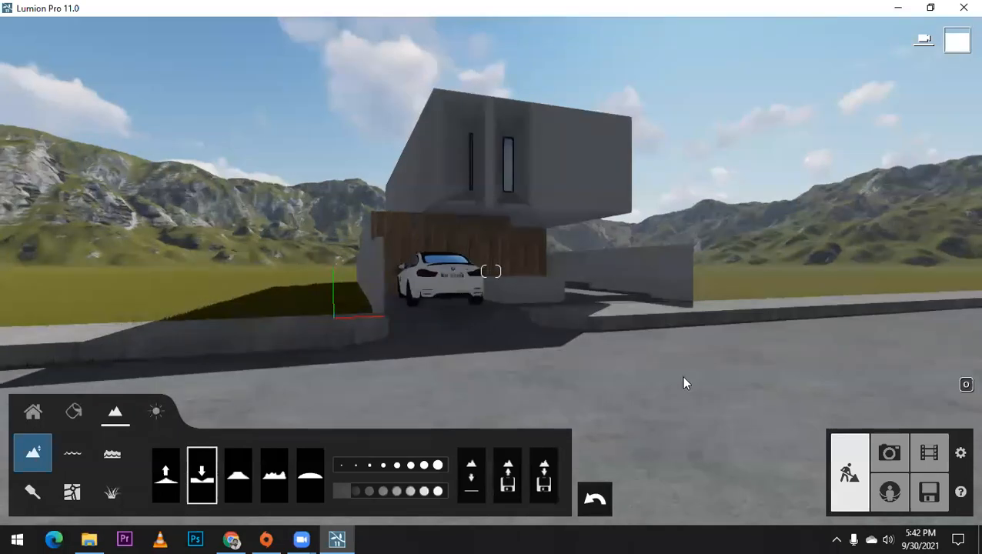
pyautogui.moveTo(681, 374); pyautogui.dragTo(681, 333, button='right')
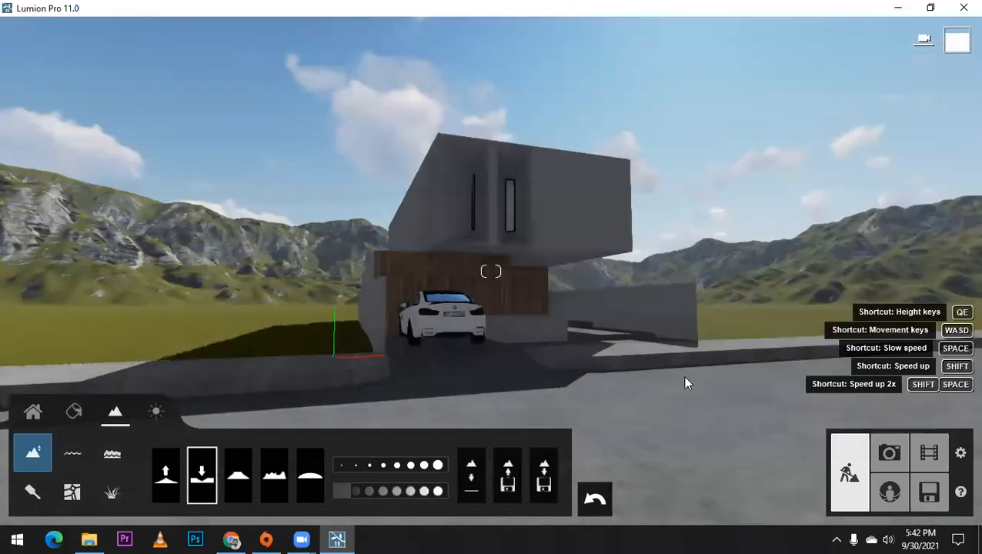
# Step: Frame the house, car and driveway in an angled street-level view and switch to Photo mode
pyautogui.press('d')
pyautogui.press('d')
pyautogui.moveTo(711, 368); pyautogui.dragTo(533, 384, button='right')
pyautogui.press('a')
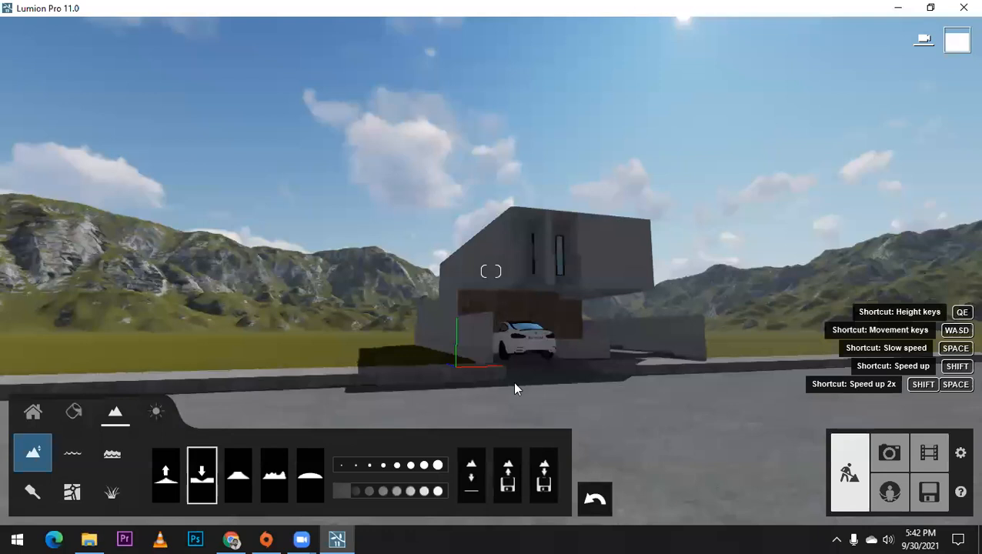
pyautogui.press('d')
pyautogui.press('w')
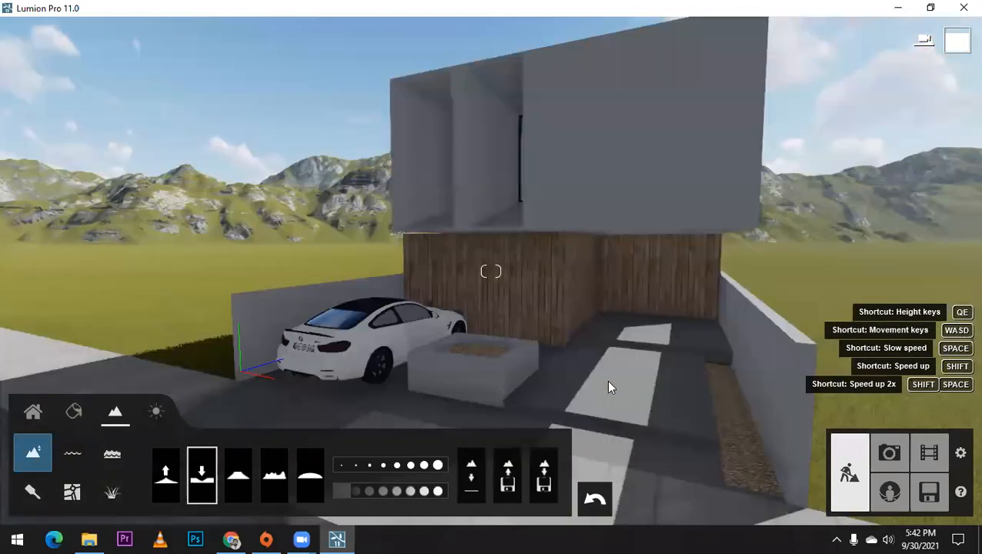
pyautogui.press('s')
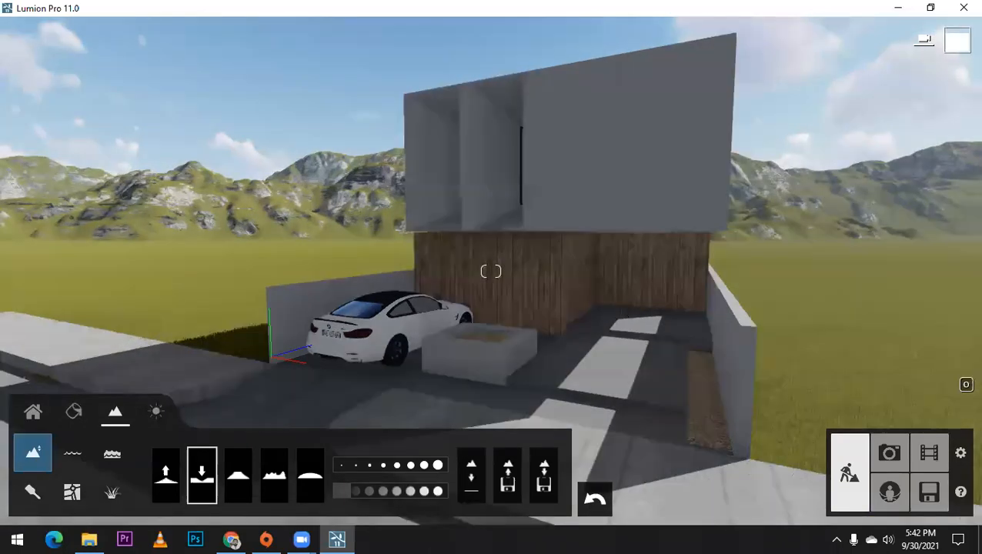
pyautogui.press('a')
pyautogui.moveTo(623, 308); pyautogui.dragTo(534, 327, button='right')
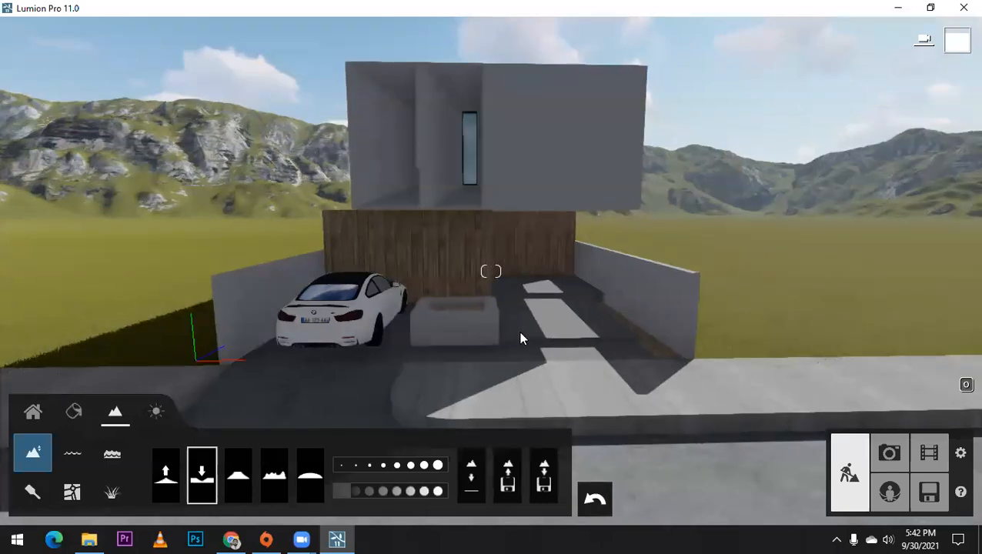
pyautogui.press('a')
pyautogui.press('a')
pyautogui.moveTo(534, 327); pyautogui.dragTo(526, 333, button='right')
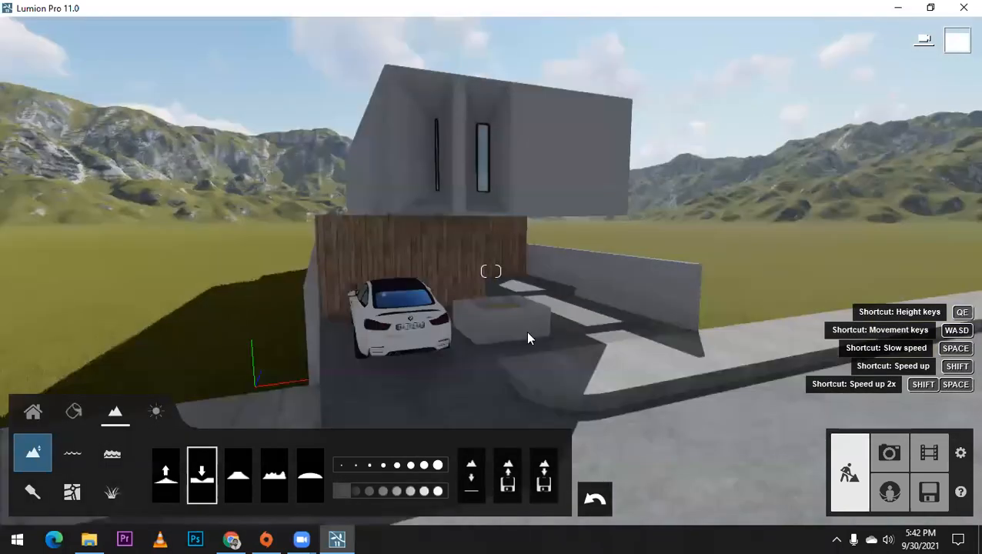
pyautogui.click(890, 454)
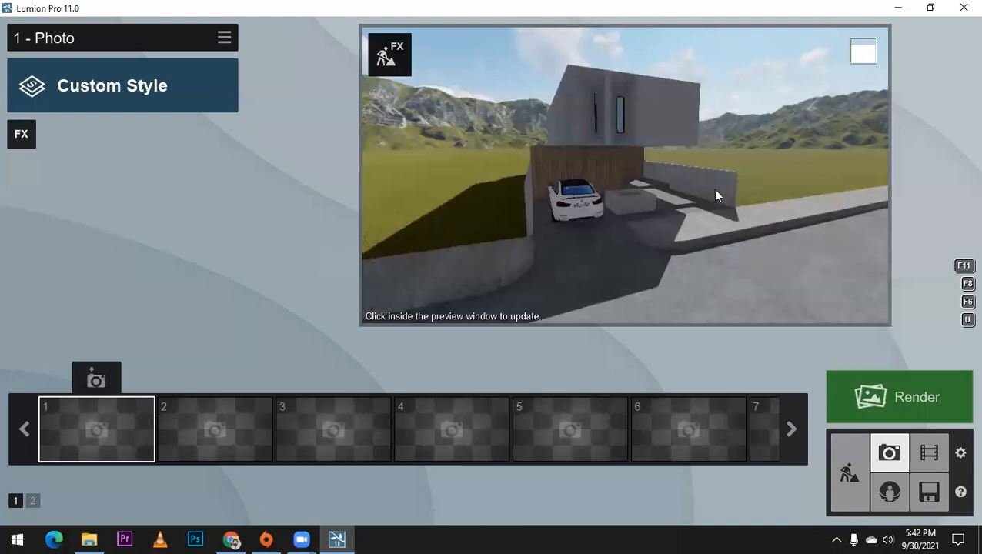
pyautogui.moveTo(676, 185)
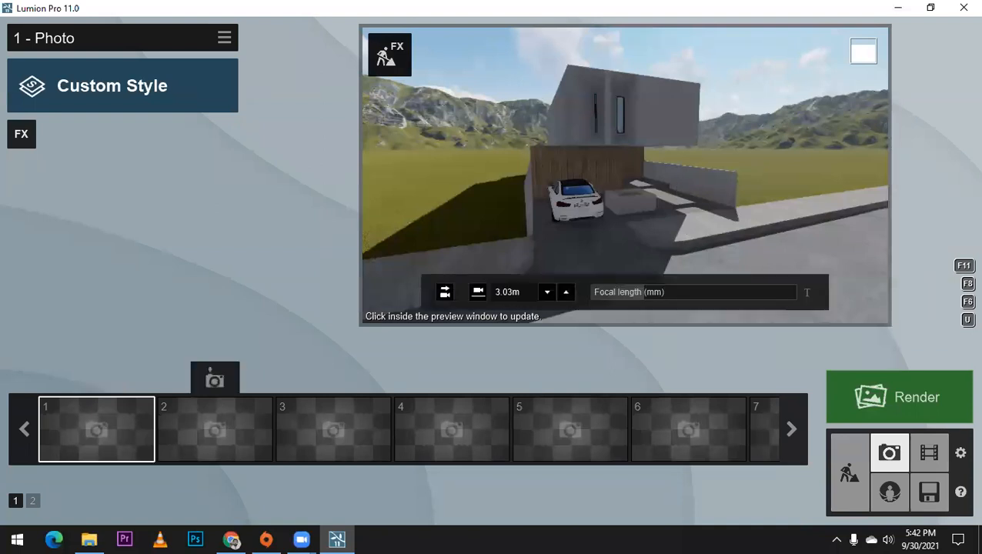
# Step: Lower the camera and tilt the photo preview upward to show the house against more sky
pyautogui.press('e')
pyautogui.moveTo(676, 185); pyautogui.dragTo(674, 162, button='right')
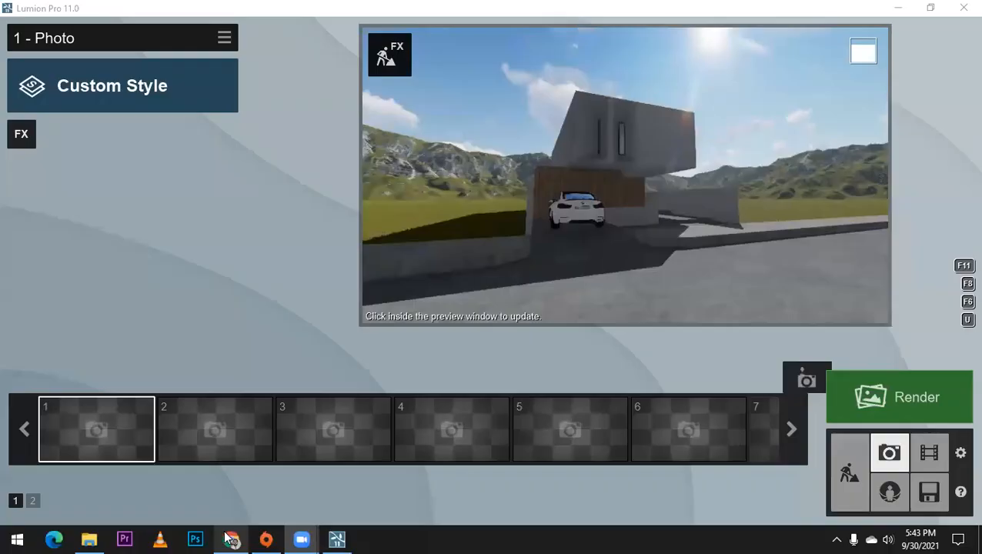
# Step: Switch to Chrome and search Google Images for "architectural render"
pyautogui.click(231, 539)
pyautogui.click(219, 36)
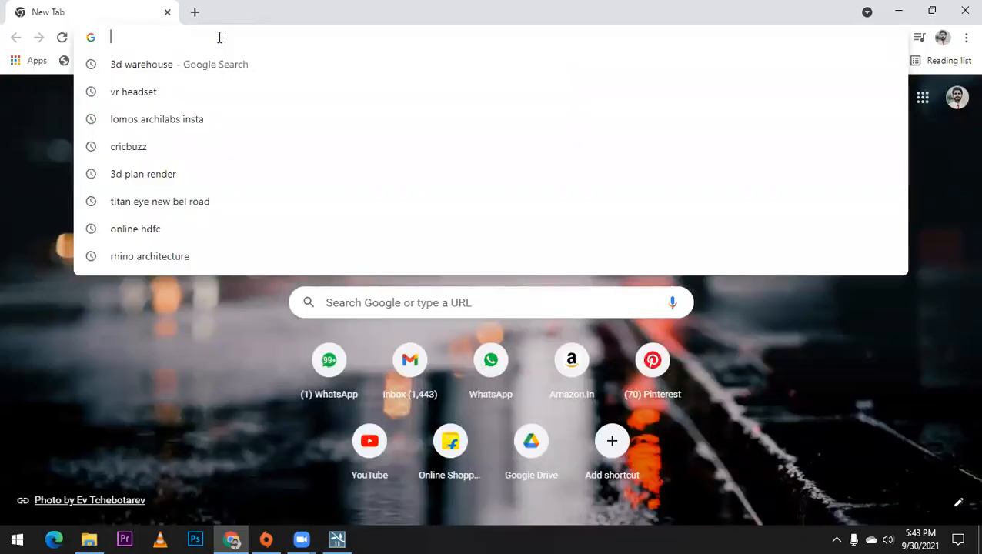
pyautogui.write('architec')
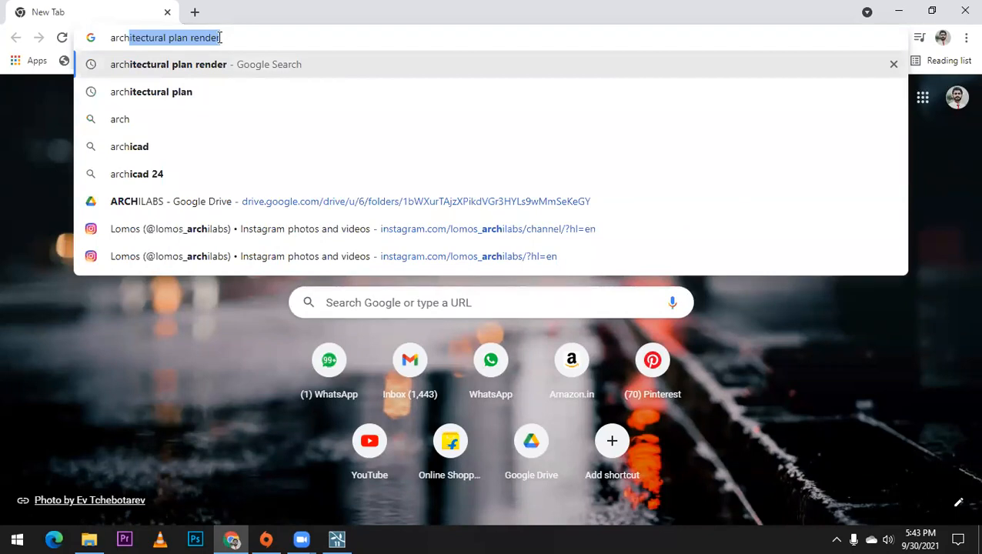
pyautogui.write('tu')
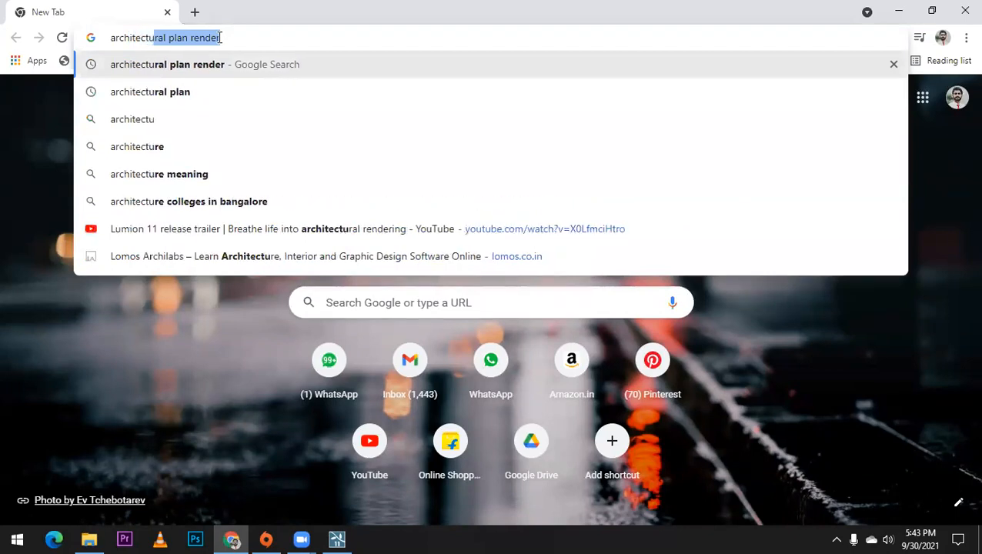
pyautogui.click(153, 92)
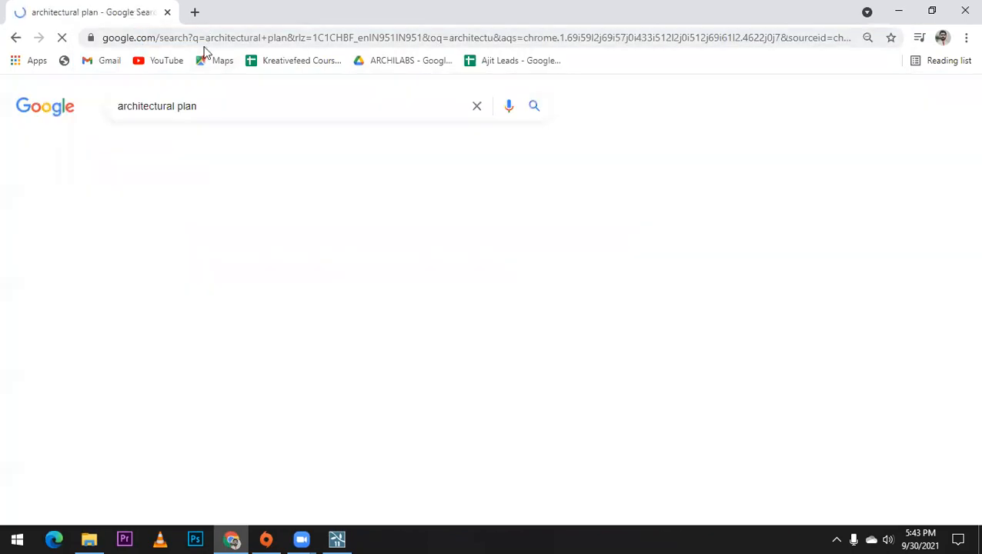
pyautogui.doubleClick(187, 107)
pyautogui.write('render')
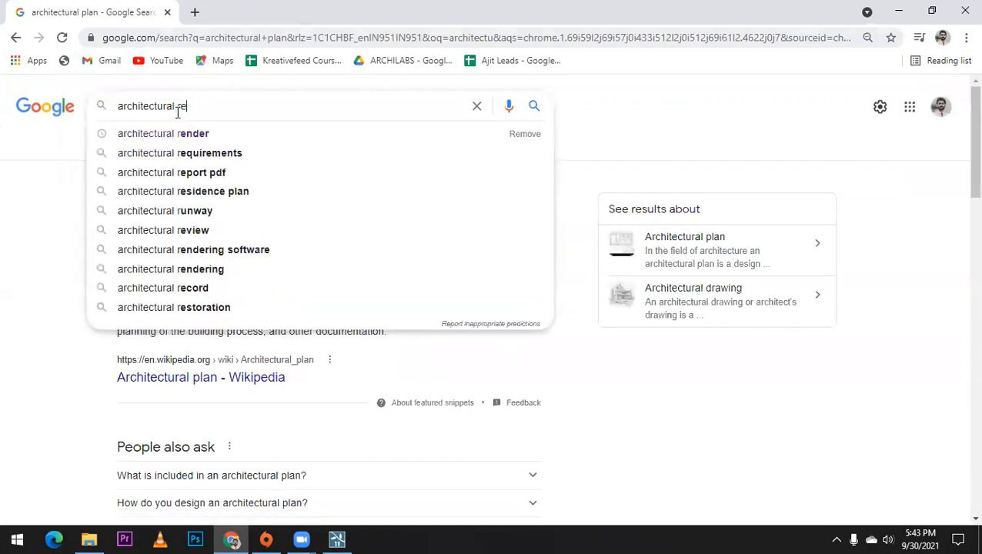
pyautogui.press('Return')
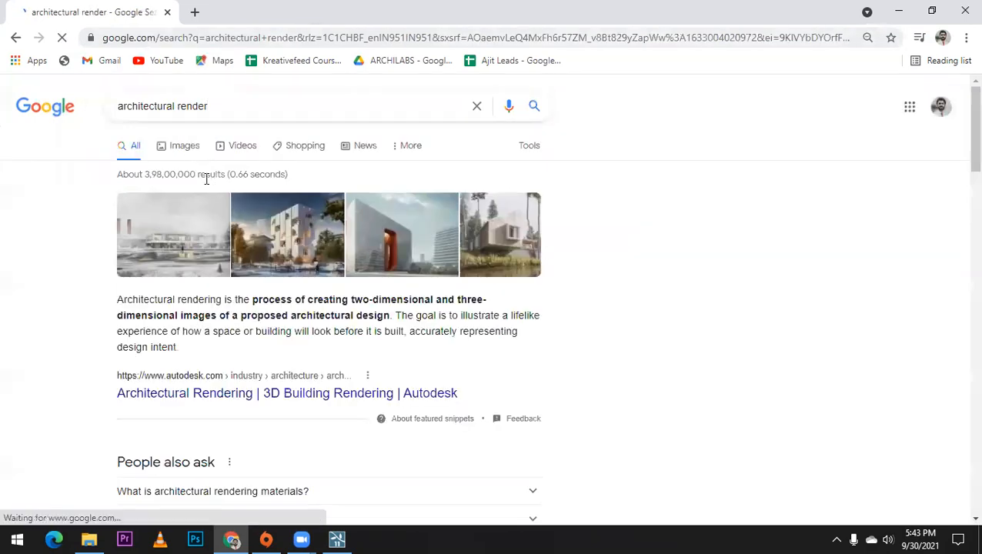
pyautogui.click(189, 151)
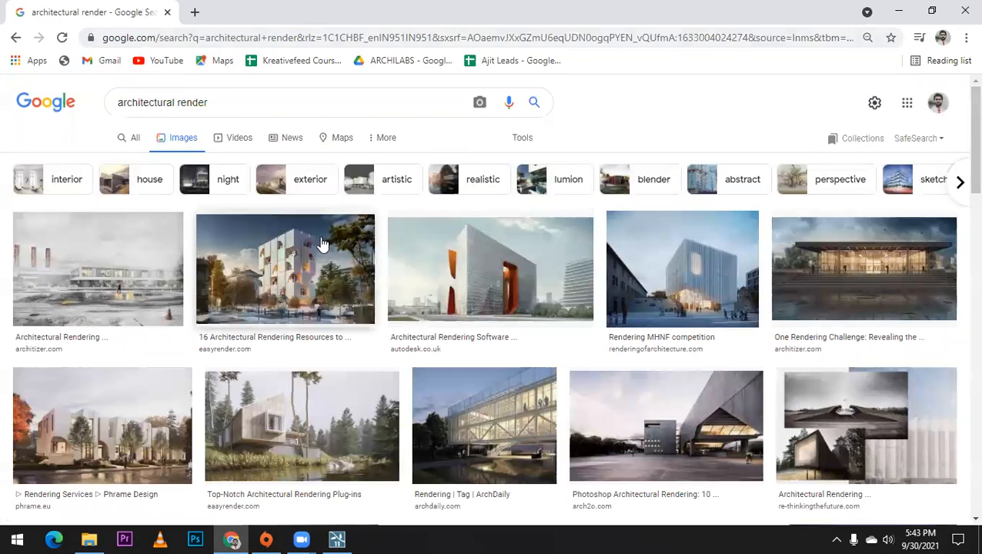
# Step: Examine the camera angles and composition of the Easy Render, 3D Motion and Pixelcraft reference renders
pyautogui.click(290, 271)
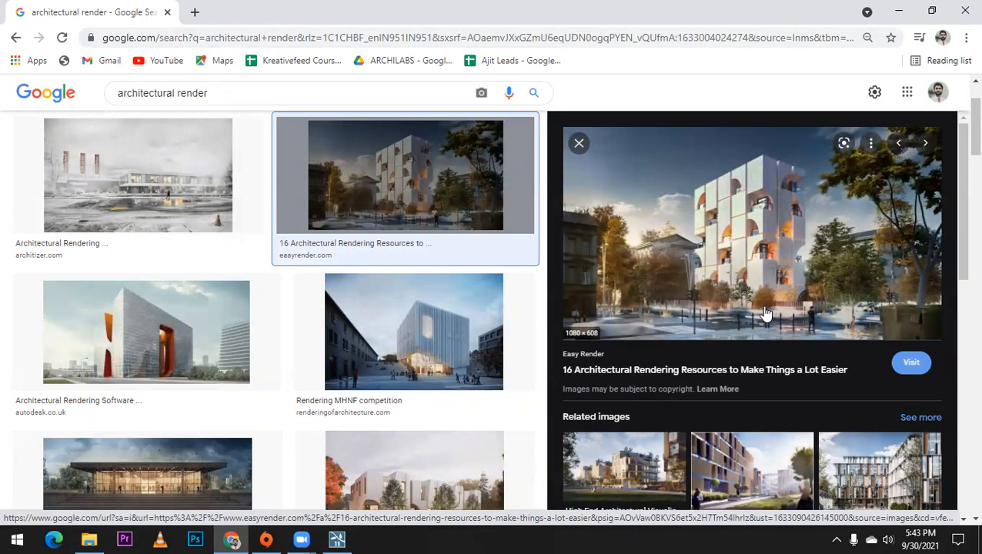
pyautogui.scroll(-3, 762, 308)
pyautogui.click(727, 254)
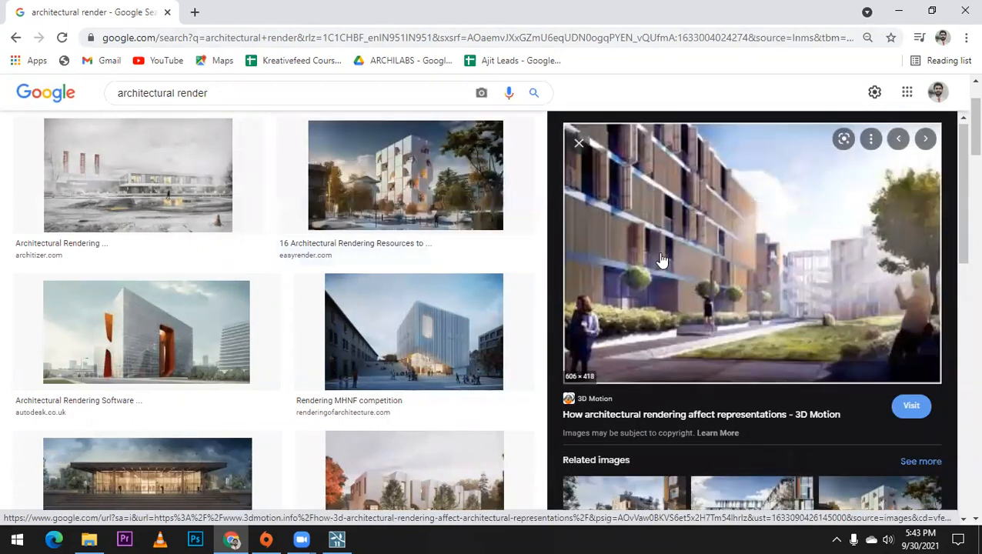
pyautogui.scroll(-3, 654, 308)
pyautogui.click(627, 310)
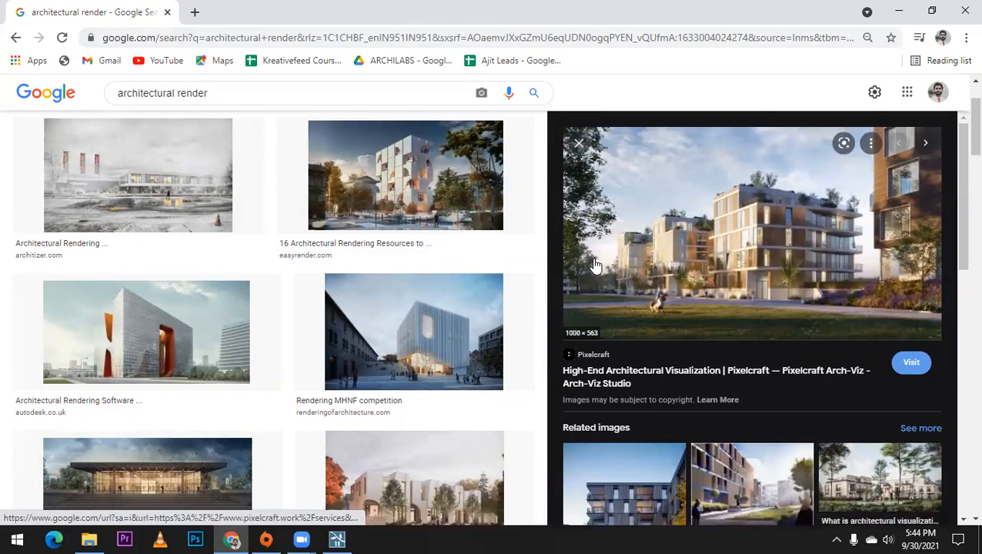
# Step: Return to Lumion and reframe the house and car in a low street-level view with mountains beside them
pyautogui.click(338, 538)
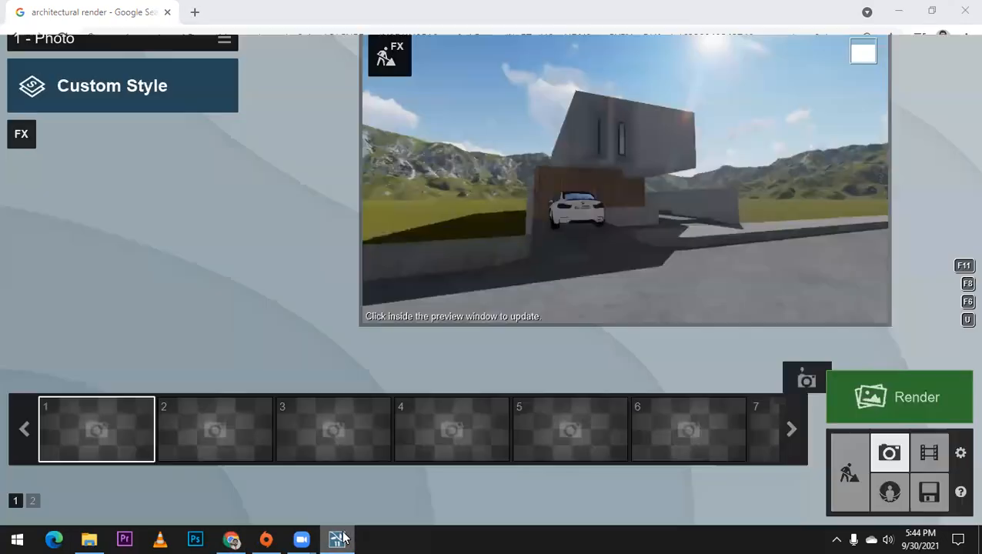
pyautogui.moveTo(531, 207); pyautogui.dragTo(522, 180, button='right')
pyautogui.moveTo(583, 203); pyautogui.dragTo(582, 199, button='right')
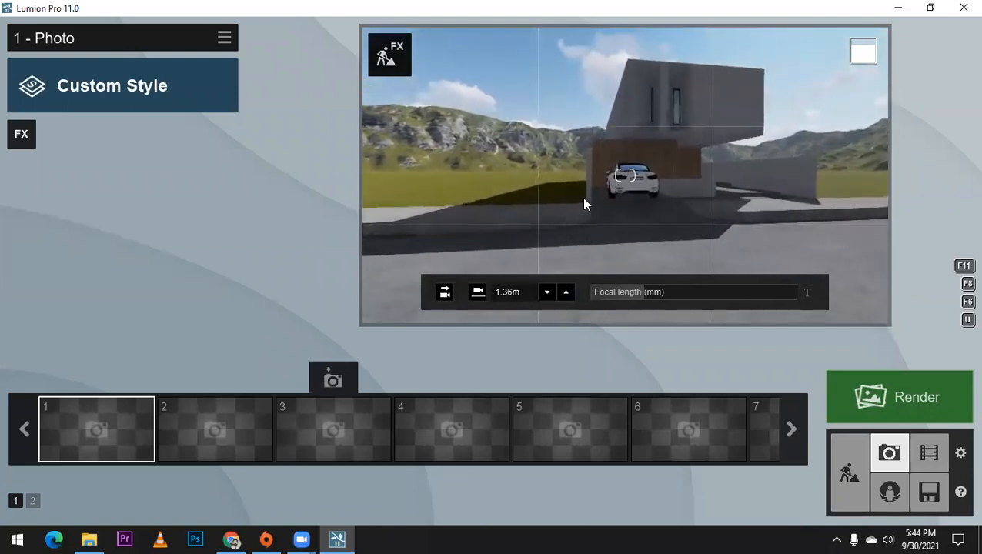
pyautogui.moveTo(776, 210); pyautogui.dragTo(779, 197, button='right')
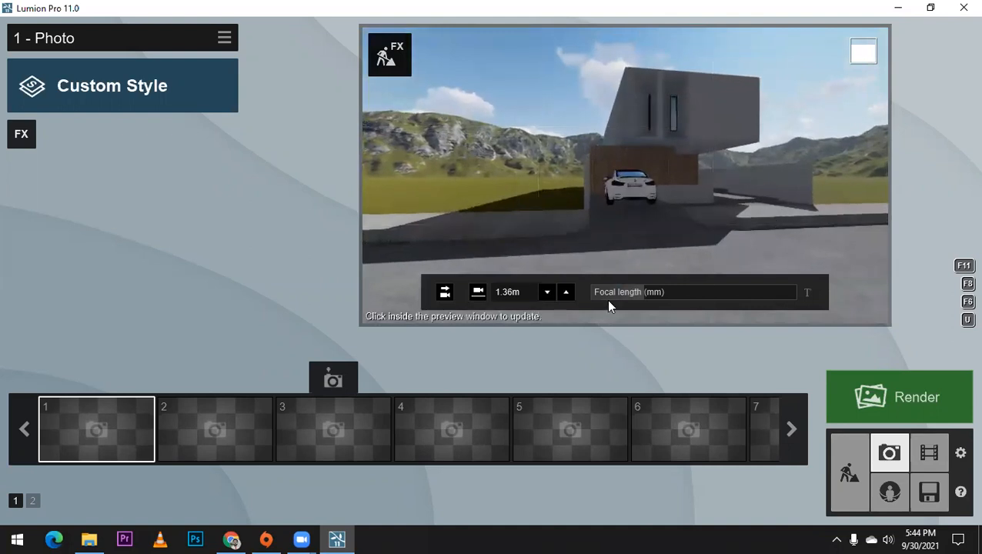
# Step: Set the photo focal length to 30.4 mm and pull the camera back until the whole house fits
pyautogui.moveTo(640, 296)
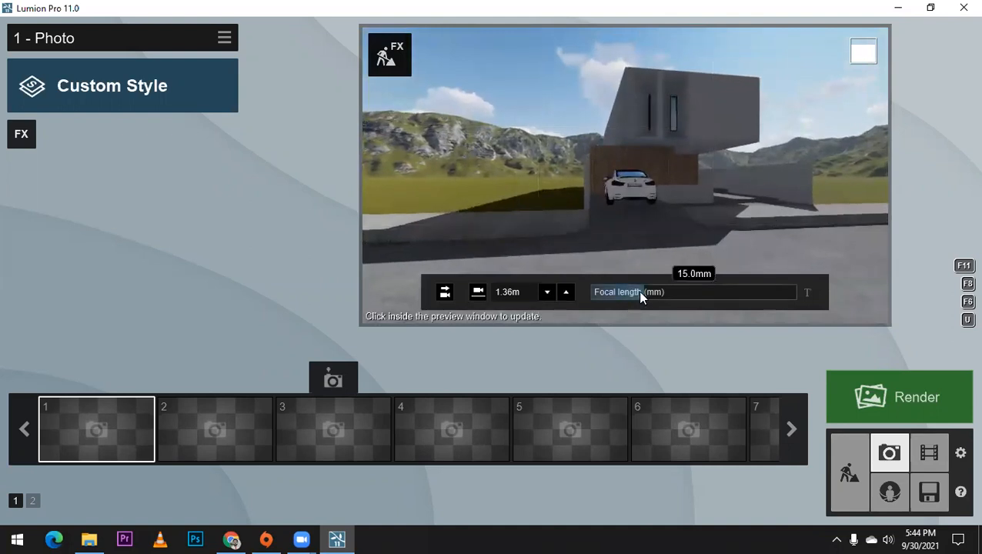
pyautogui.moveTo(637, 291); pyautogui.dragTo(676, 293)
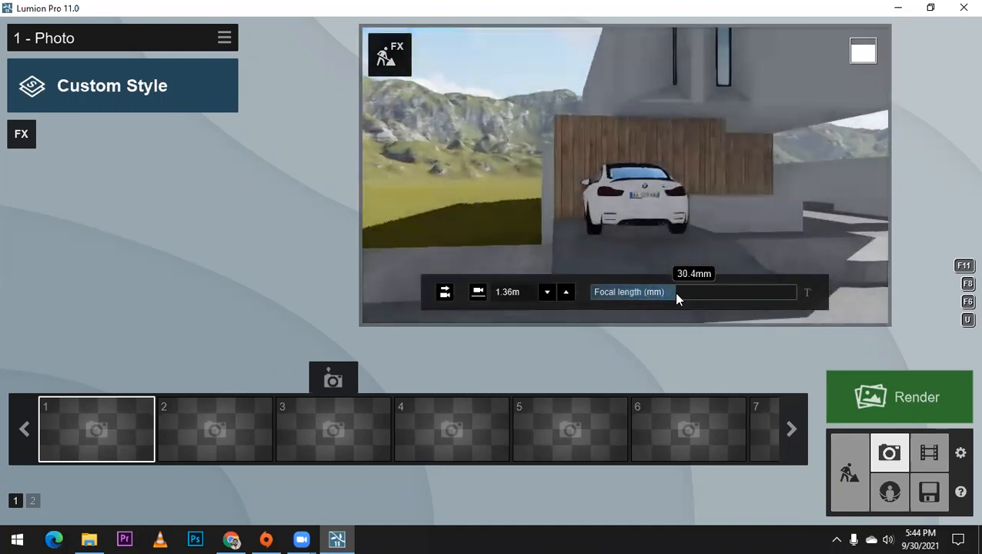
pyautogui.scroll(-5, 572, 233)
pyautogui.moveTo(571, 234); pyautogui.dragTo(627, 230, button='right')
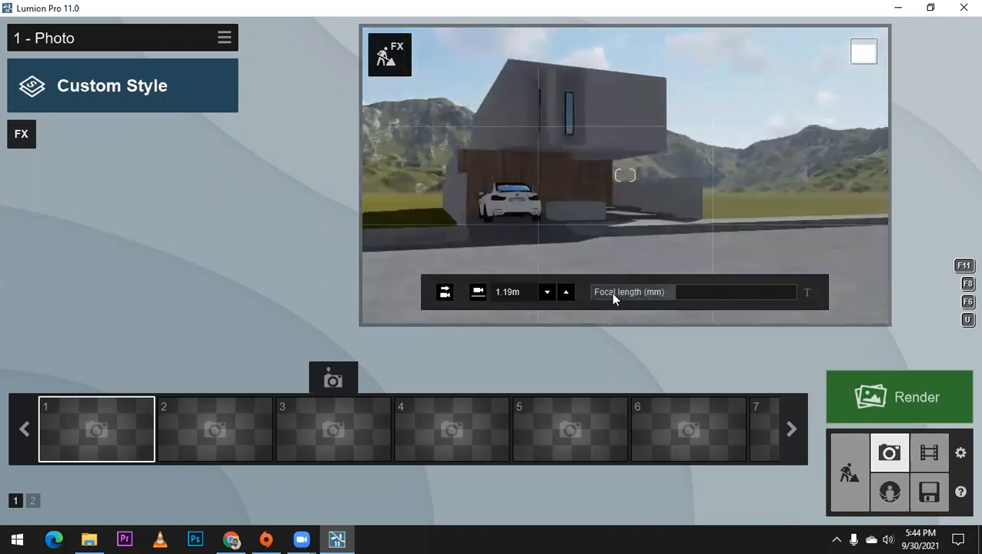
# Step: Increase the focal length to 47.0 mm and frame the house and car at an angle from about 1.05 m height
pyautogui.moveTo(671, 292); pyautogui.dragTo(693, 293)
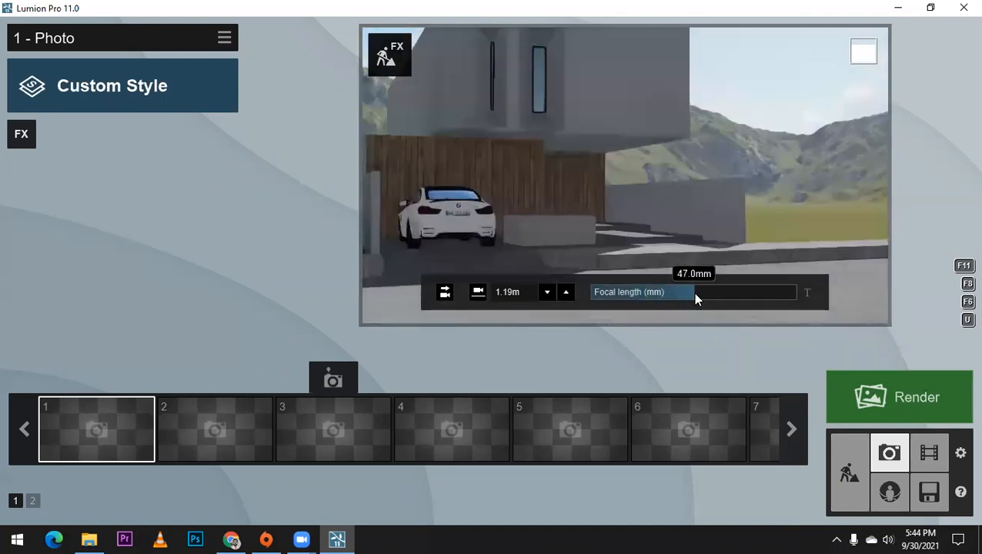
pyautogui.scroll(-8, 607, 190)
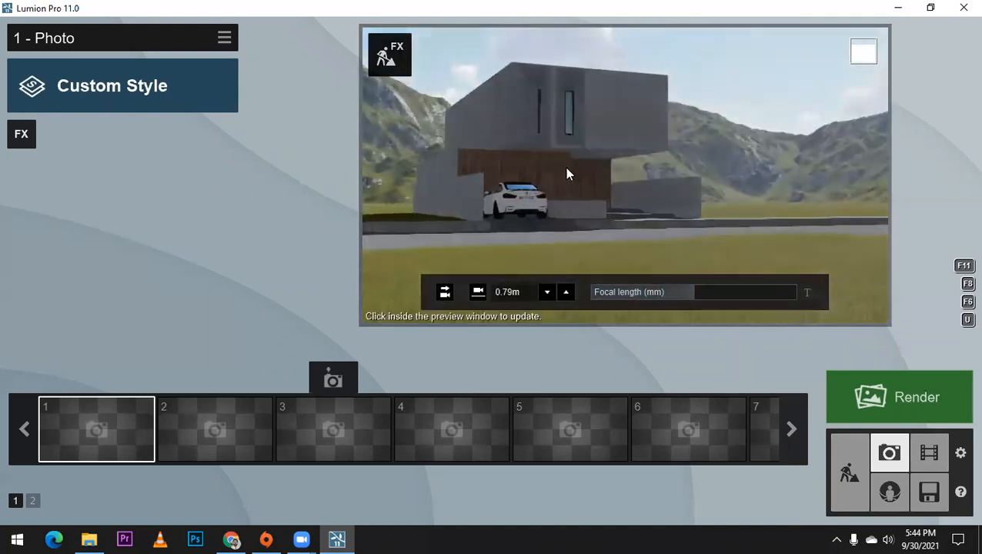
pyautogui.scroll(5, 564, 170)
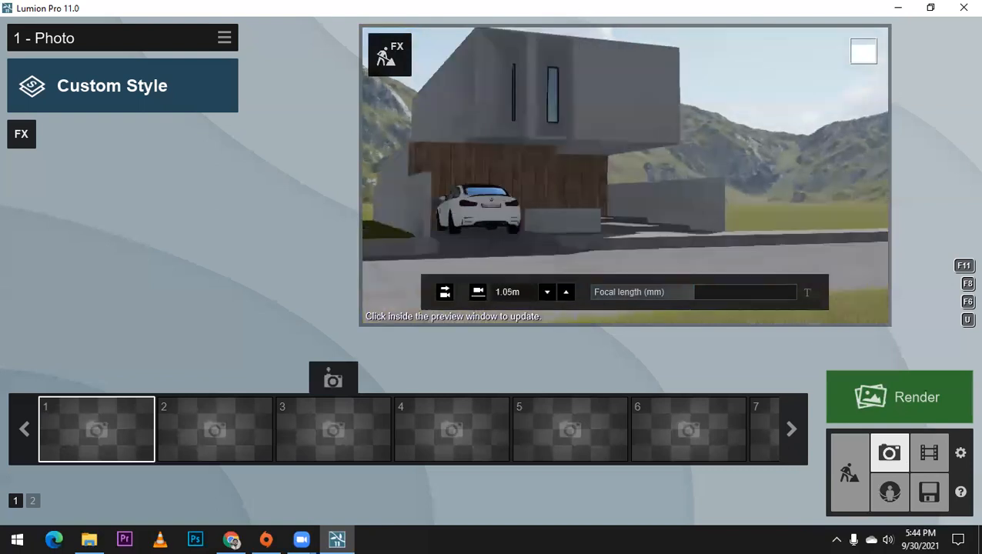
pyautogui.press('a')
pyautogui.press('d')
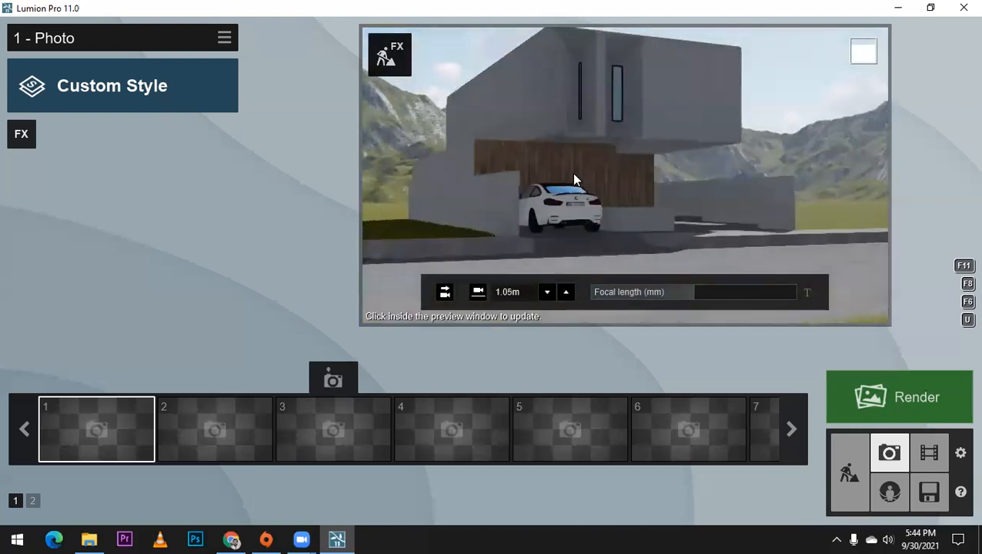
pyautogui.press('a')
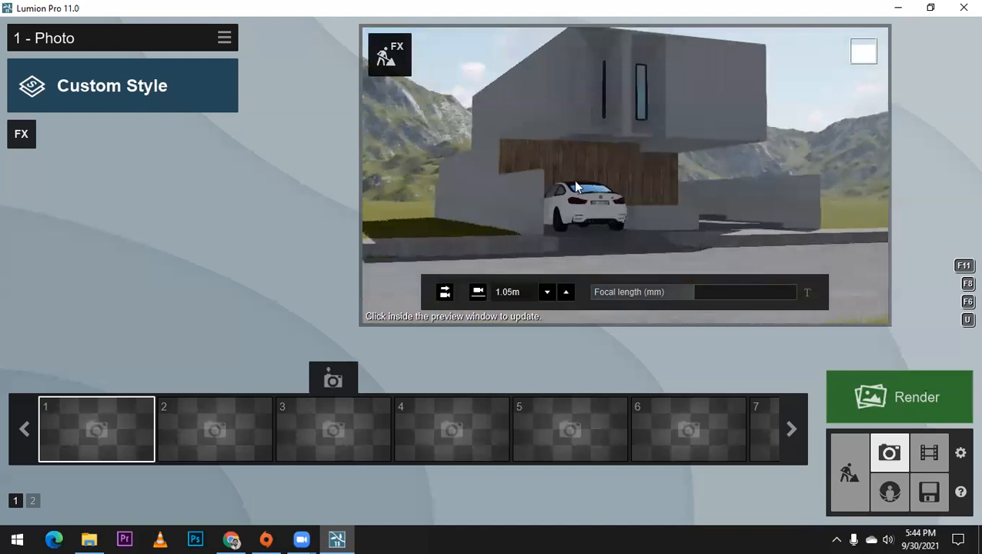
pyautogui.moveTo(575, 186); pyautogui.dragTo(575, 175, button='right')
# Step: Shorten the focal length slightly and move the camera around to face the house's front facade at 1.18 m height
pyautogui.moveTo(690, 294)
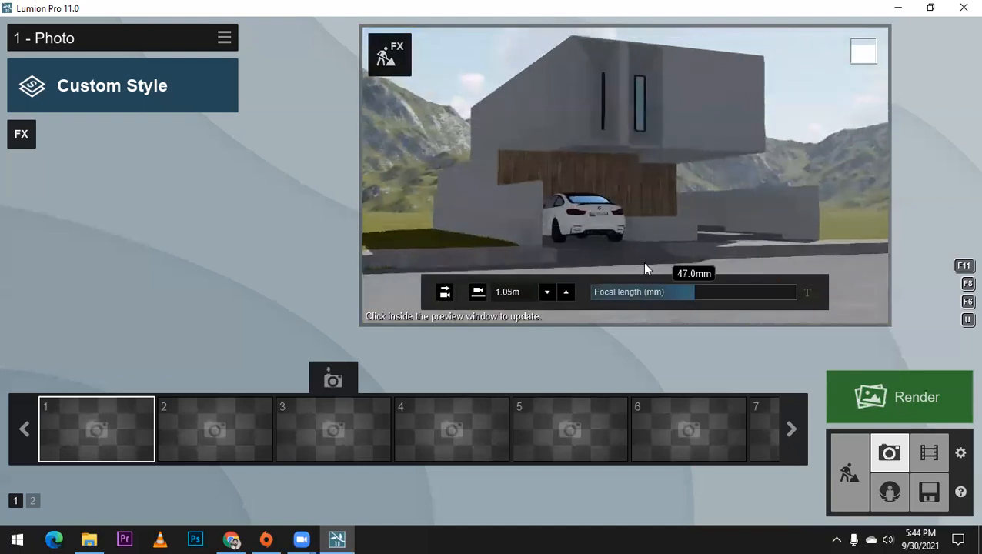
pyautogui.press('w')
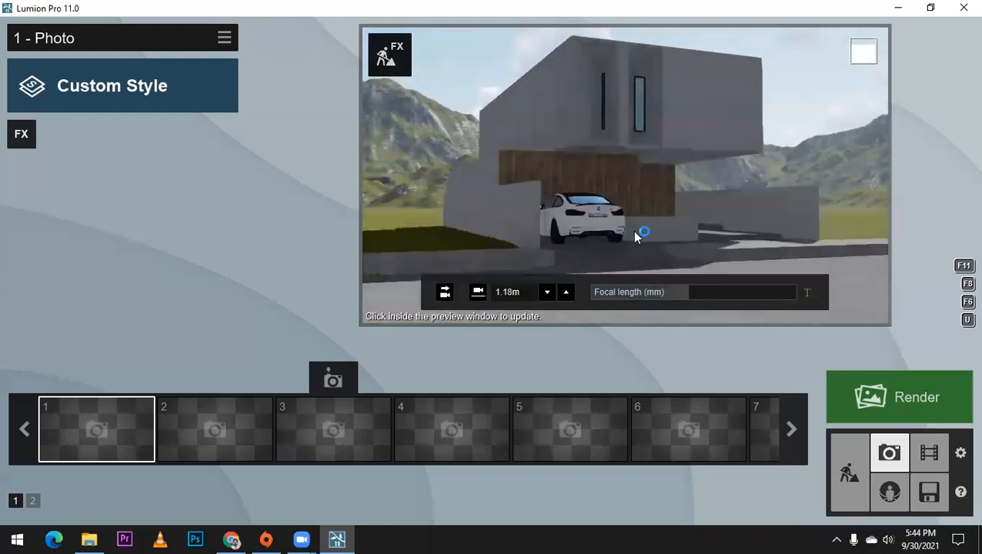
pyautogui.press('d')
pyautogui.moveTo(647, 203); pyautogui.dragTo(607, 208, button='right')
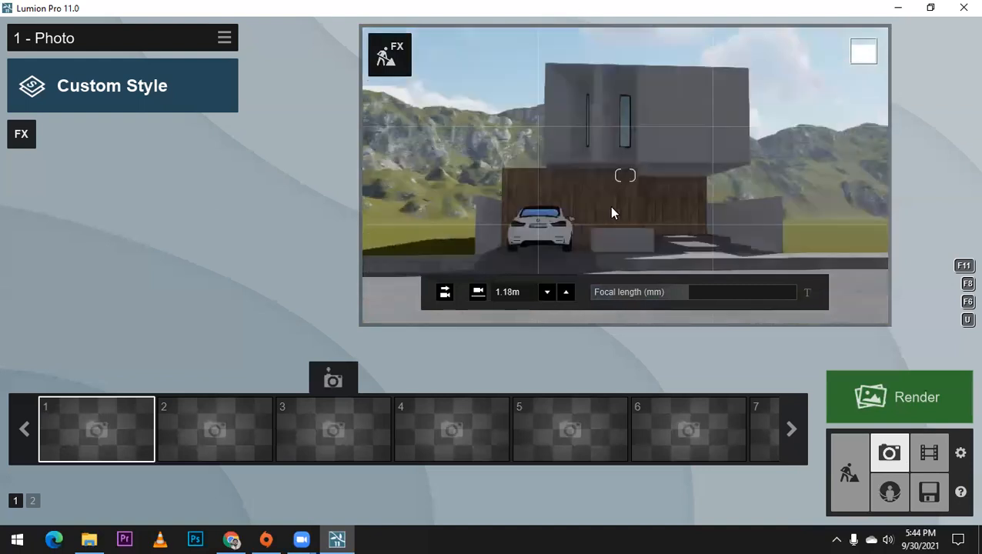
pyautogui.press('d')
pyautogui.press('d')
pyautogui.moveTo(607, 208); pyautogui.dragTo(588, 214, button='right')
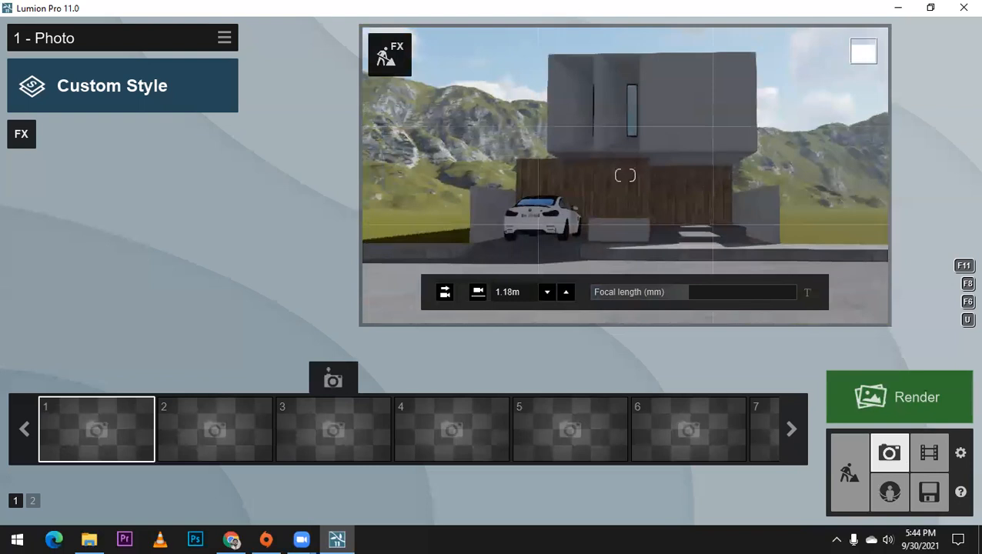
# Step: Fine-tune the frontal composition of the house and car and store the view as photo 1
pyautogui.moveTo(772, 87); pyautogui.dragTo(767, 85, button='right')
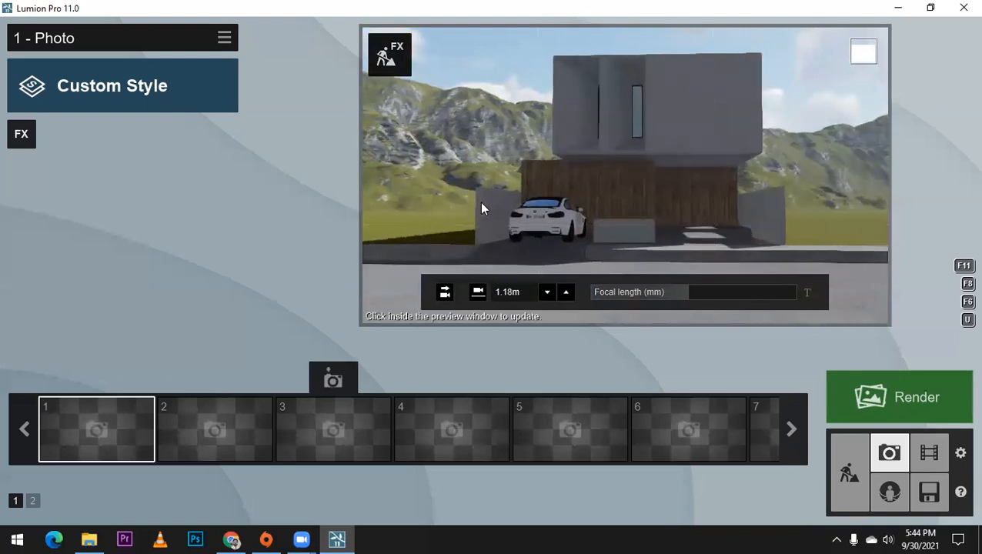
pyautogui.moveTo(659, 208)
pyautogui.mouseDown(button='right')
pyautogui.moveTo(660, 221)
pyautogui.moveTo(672, 217)
pyautogui.mouseUp(button='right')
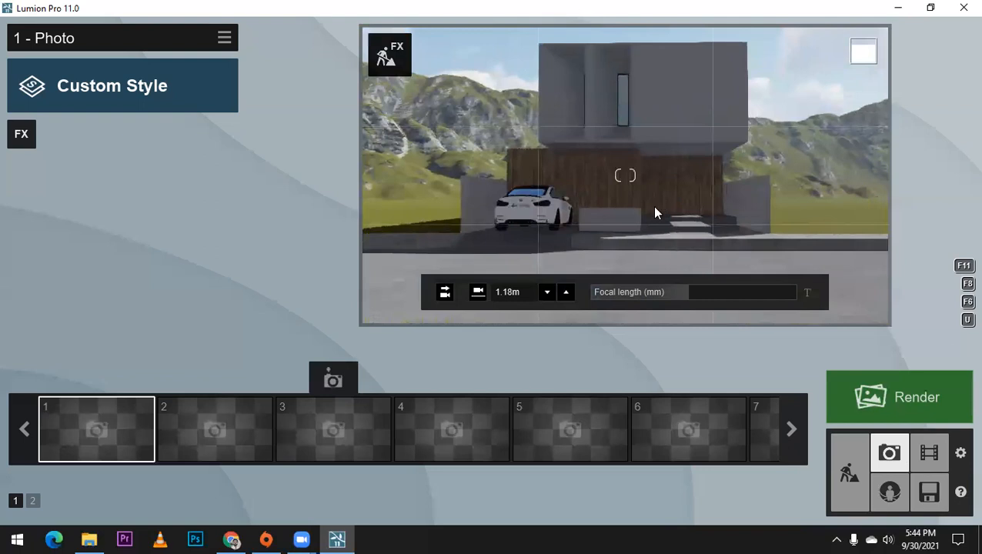
pyautogui.click(100, 377)
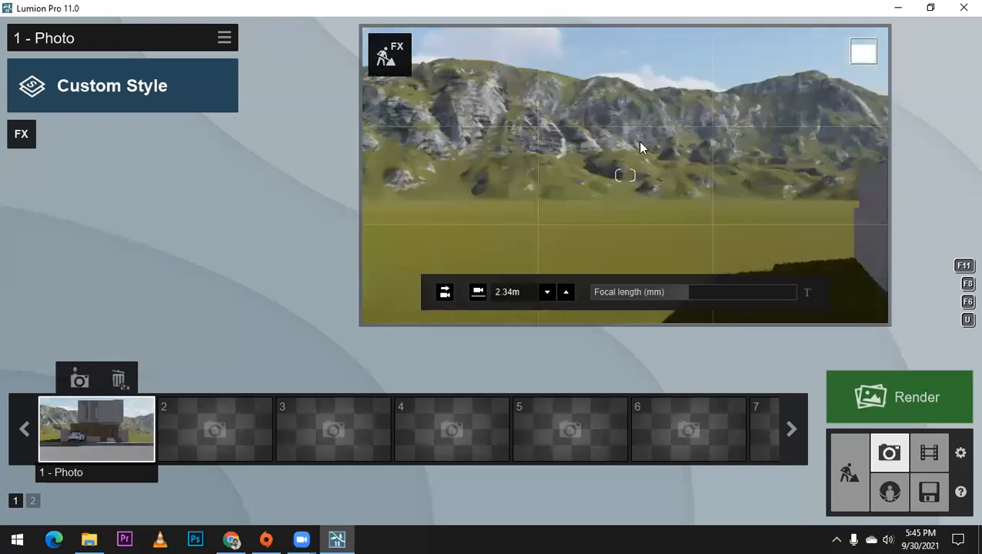
# Step: Frame an angled view of the house from the car side at 1.26 m height and store it as photo 2
pyautogui.moveTo(637, 140); pyautogui.dragTo(580, 210, button='right')
pyautogui.scroll(-4, 580, 211)
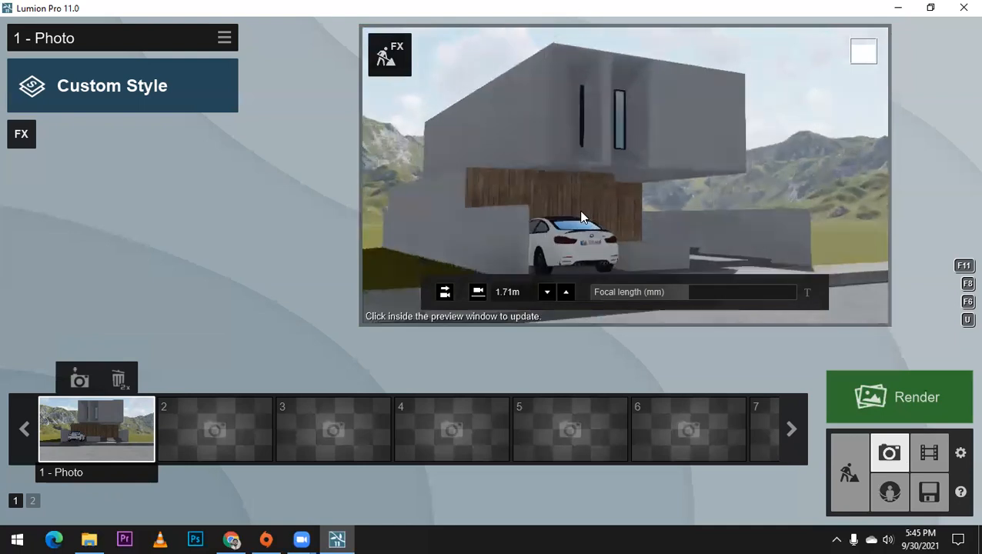
pyautogui.scroll(-1, 582, 217)
pyautogui.scroll(-2, 582, 218)
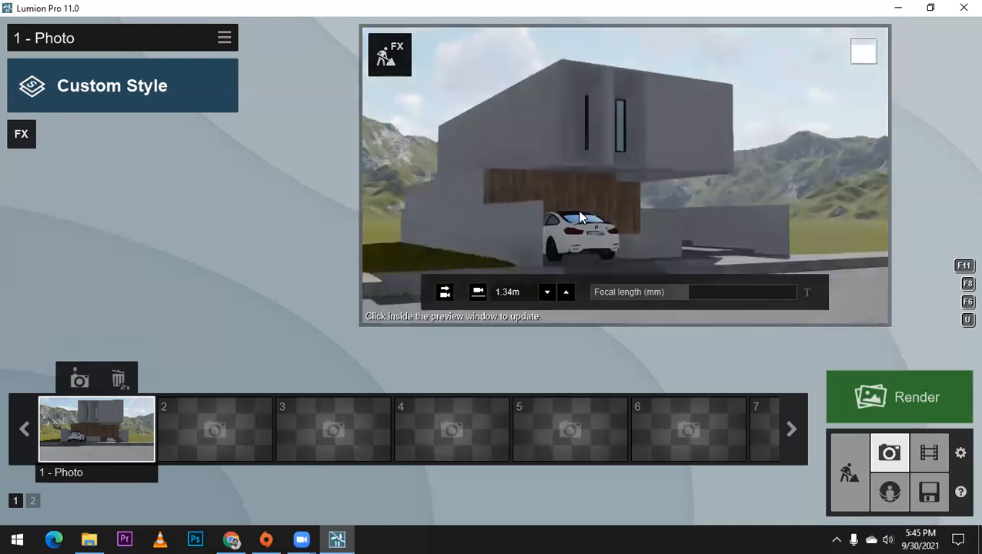
pyautogui.scroll(-1, 582, 218)
pyautogui.moveTo(582, 217); pyautogui.dragTo(577, 209, button='right')
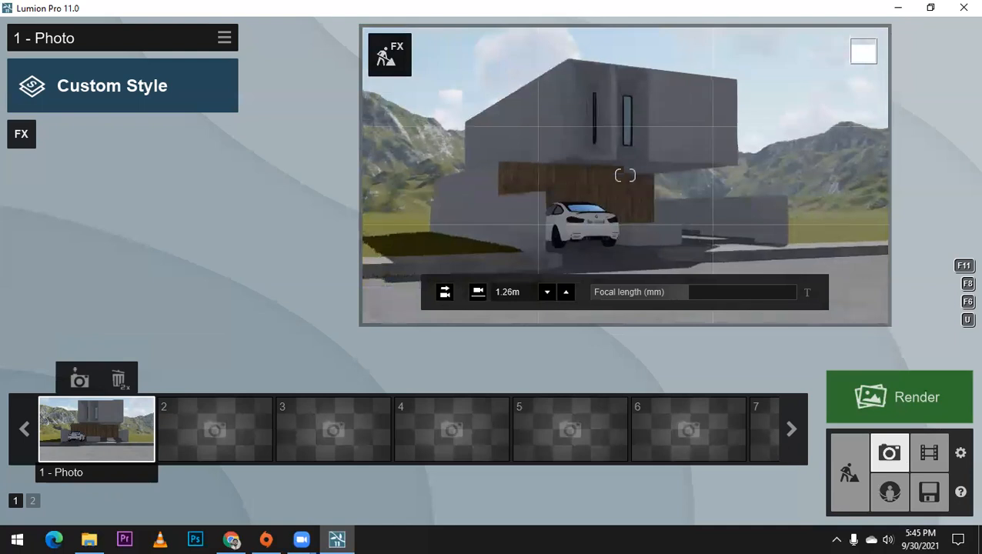
pyautogui.click(212, 383)
# Step: Tilt the angled view slightly down to show more road and update photo 2 with this camera position
pyautogui.click(566, 280)
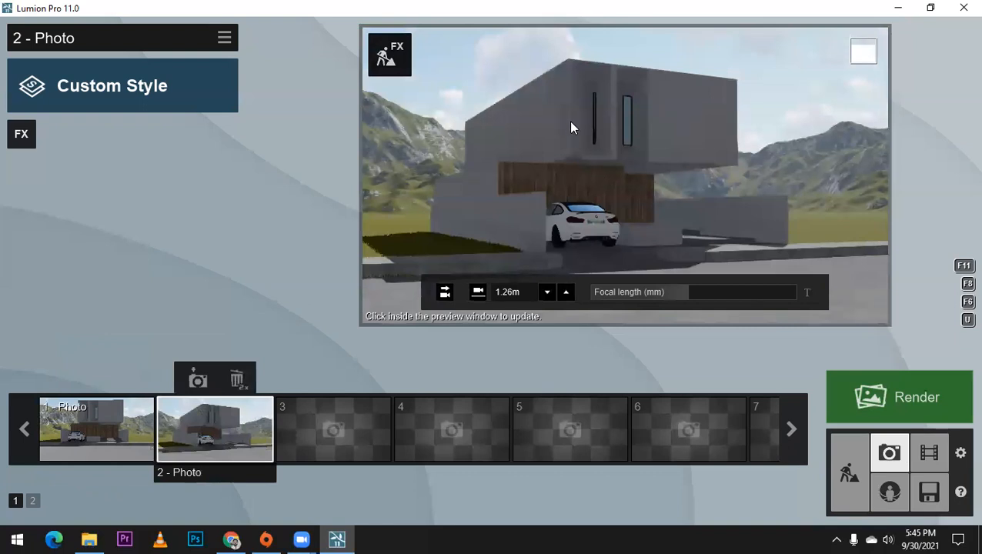
pyautogui.moveTo(624, 175)
pyautogui.mouseDown(button='right')
pyautogui.moveTo(615, 177)
pyautogui.moveTo(637, 183)
pyautogui.mouseUp(button='right')
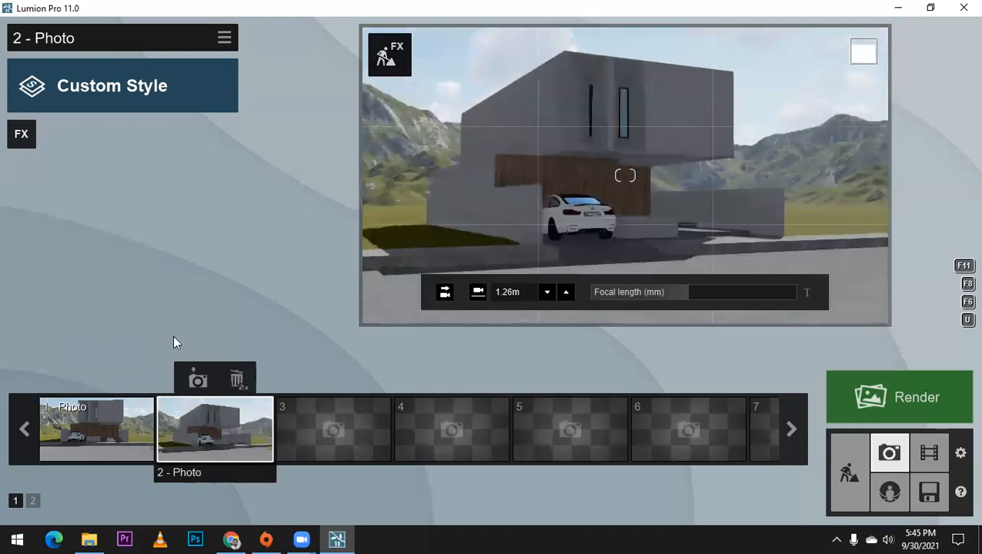
pyautogui.click(190, 372)
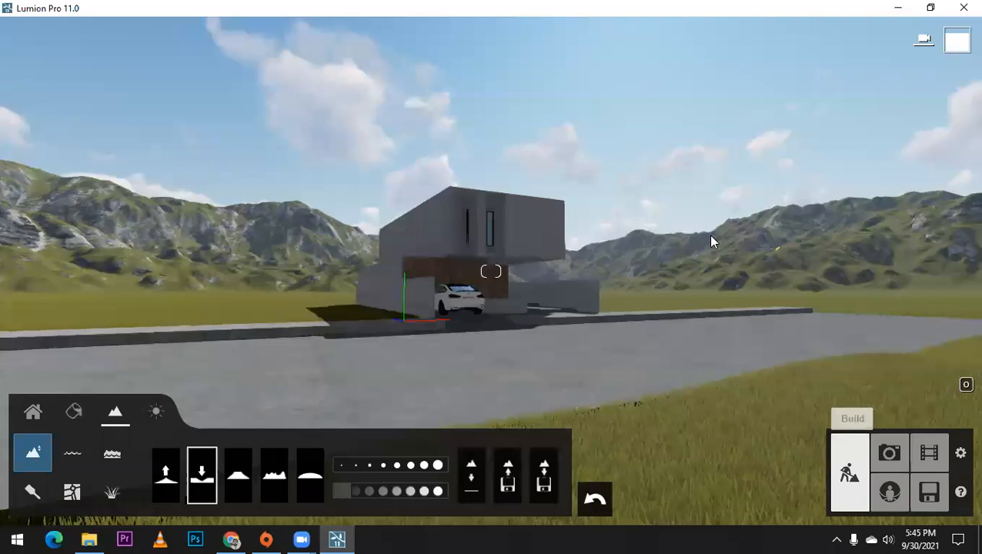
# Step: Inspect the house from close up and from above, and restore the stored camera of photo 2
pyautogui.scroll(2, 710, 235)
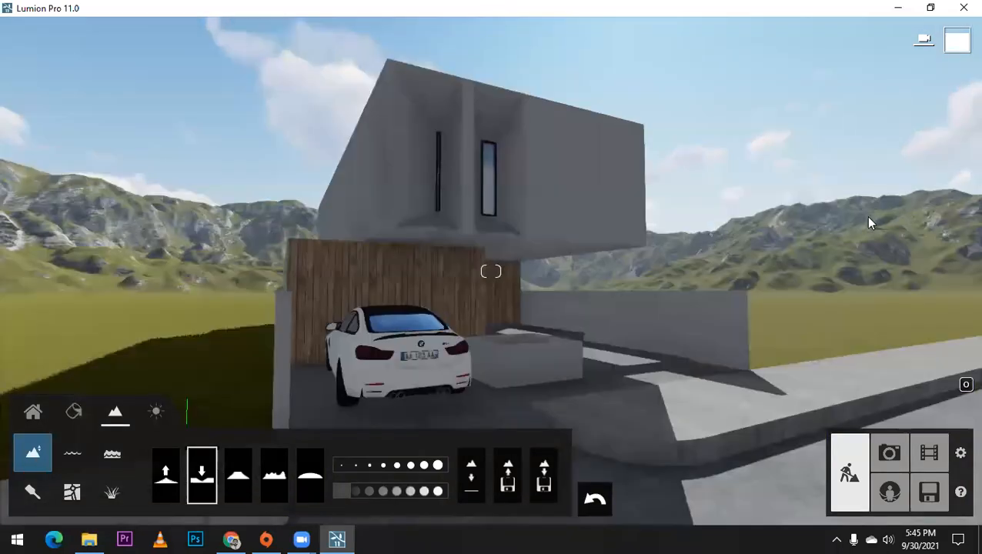
pyautogui.moveTo(868, 219); pyautogui.dragTo(868, 308, button='middle')
pyautogui.moveTo(855, 206); pyautogui.dragTo(690, 165, button='right')
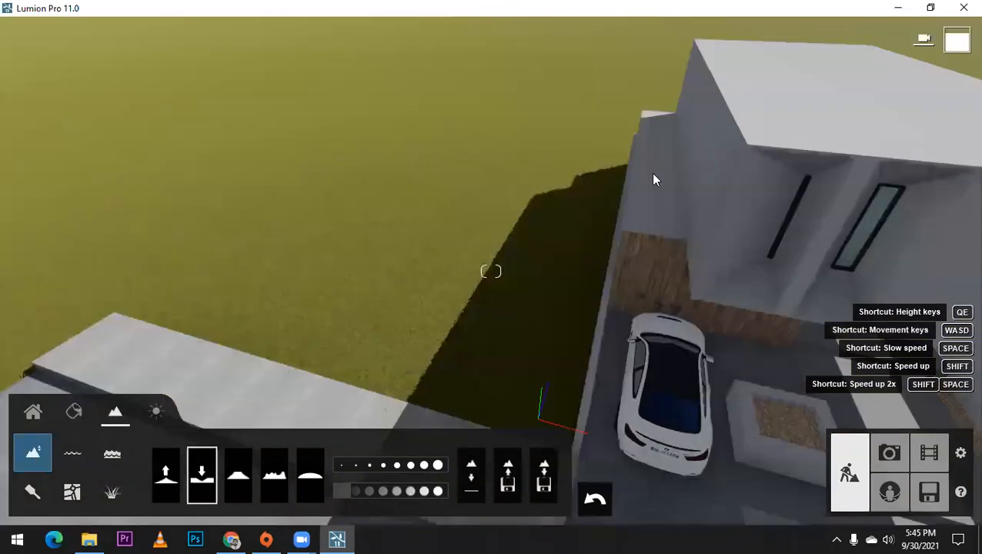
pyautogui.scroll(-3, 653, 174)
pyautogui.scroll(-2, 785, 238)
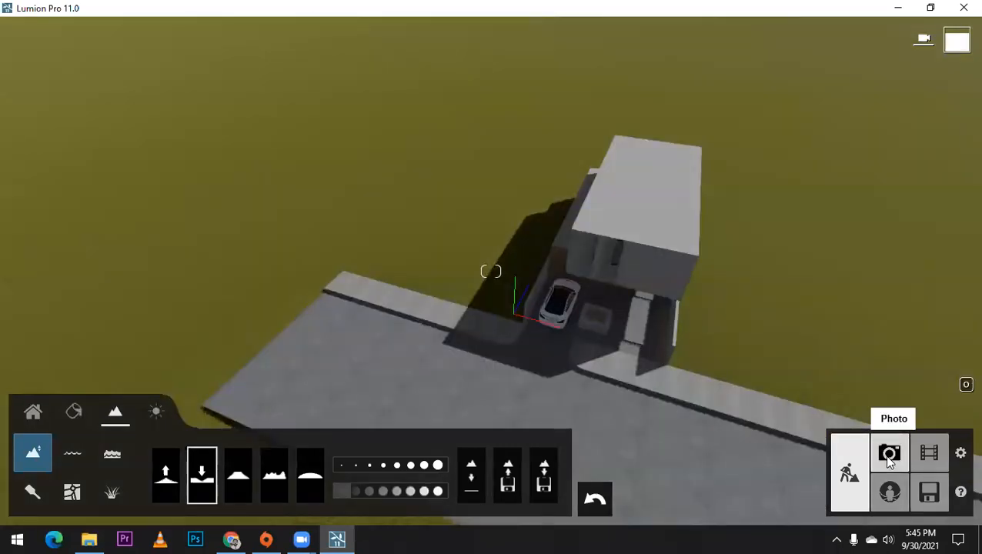
pyautogui.click(889, 456)
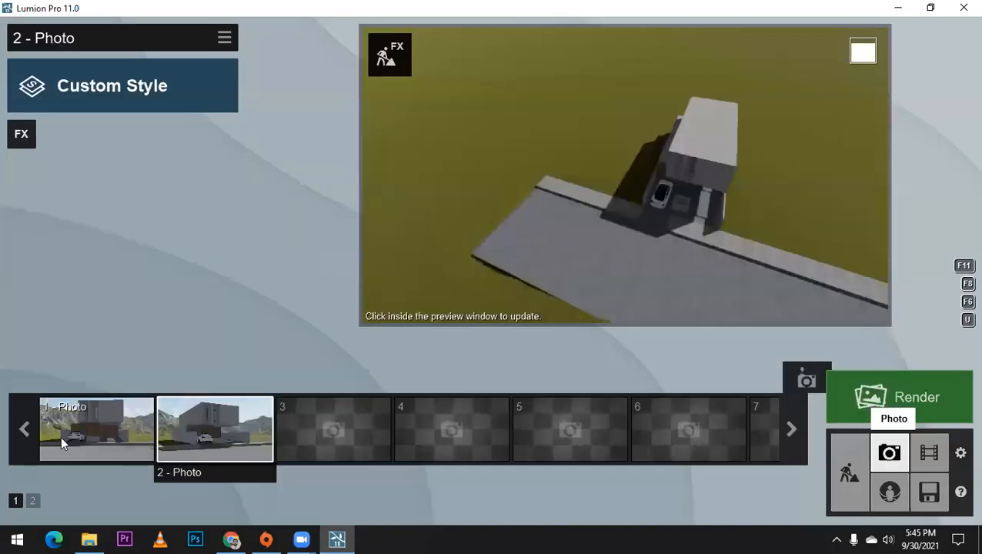
pyautogui.click(215, 432)
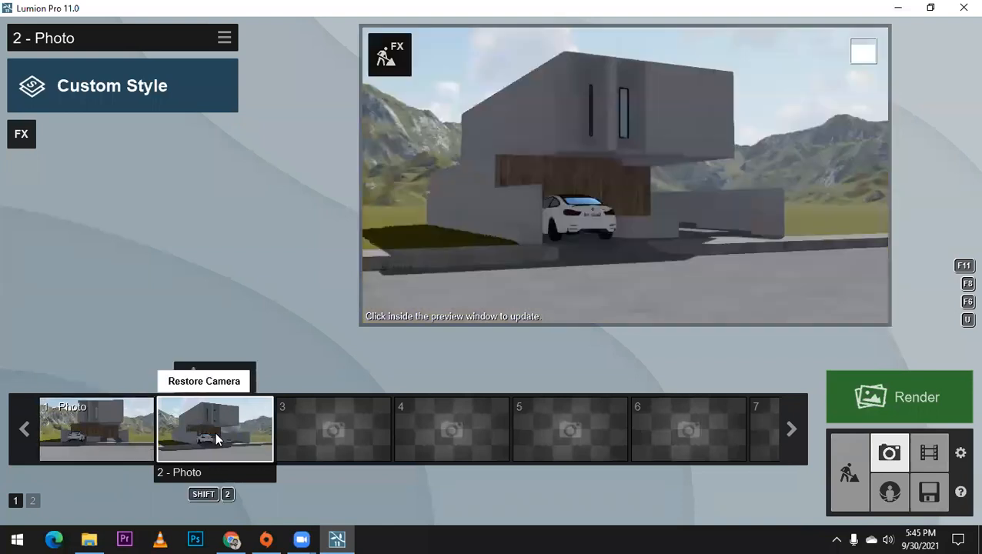
# Step: Move the camera away from the house again and recall the stored views of photo 2 and photo 1
pyautogui.click(843, 459)
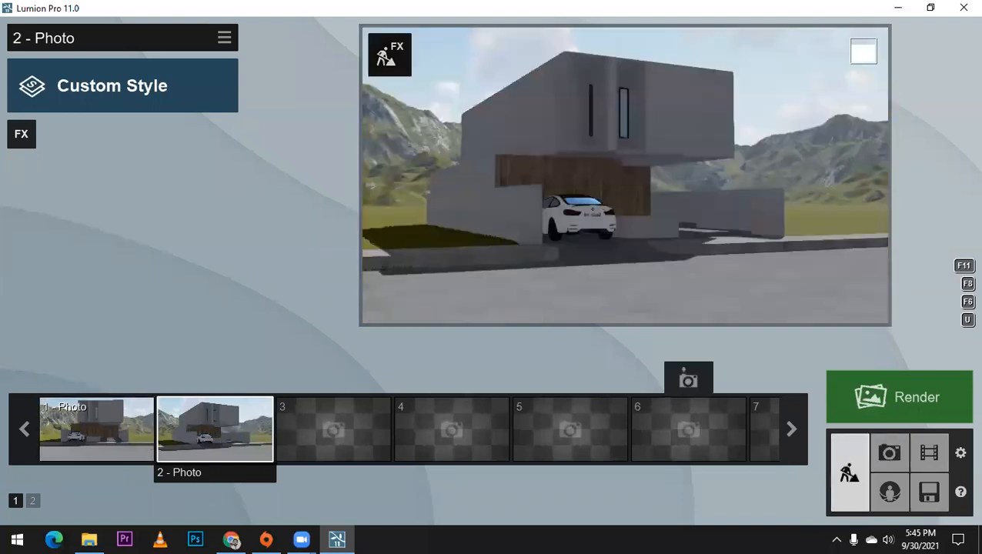
pyautogui.moveTo(561, 279); pyautogui.dragTo(414, 381, button='right')
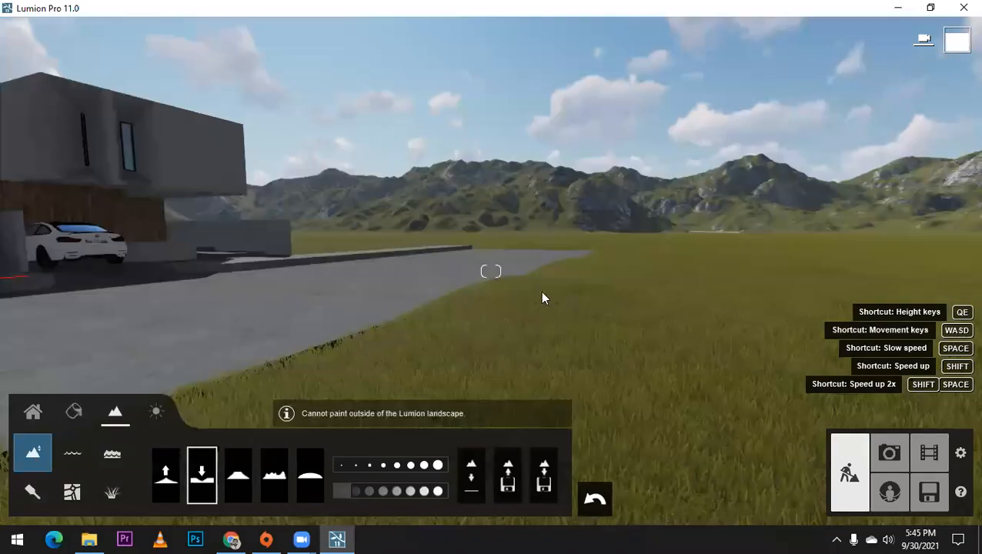
pyautogui.press('s')
pyautogui.moveTo(238, 429); pyautogui.dragTo(347, 438, button='right')
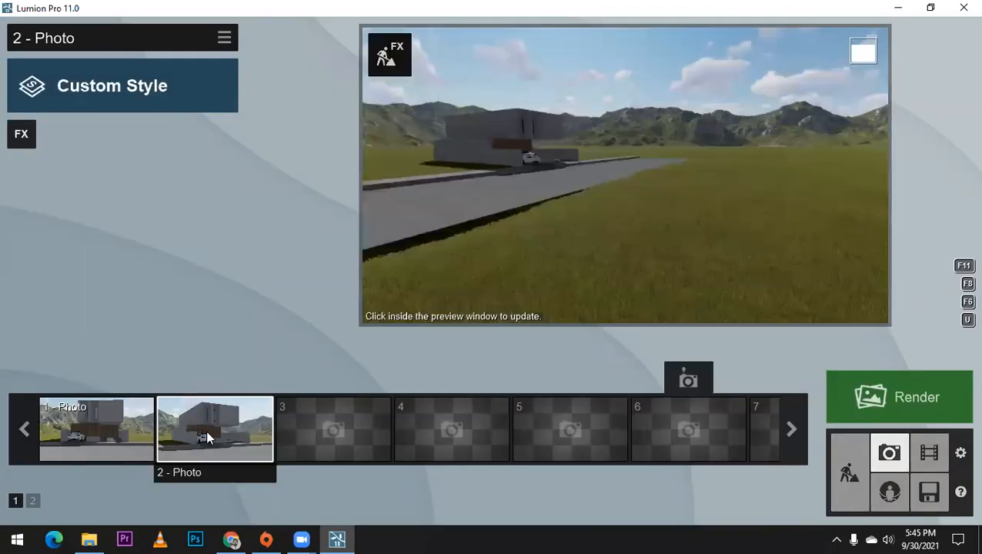
pyautogui.click(207, 429)
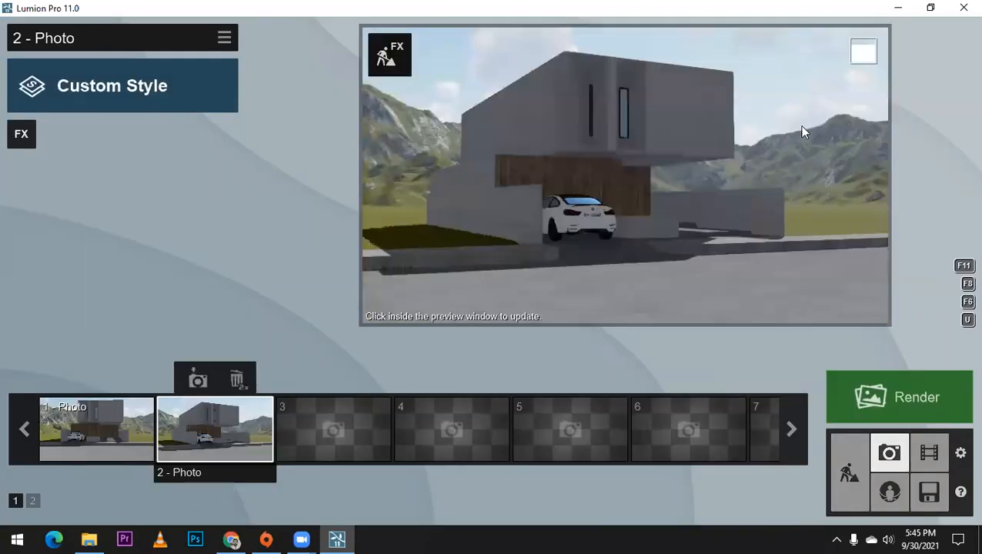
pyautogui.click(130, 410)
# Step: Raise the build camera above the house and open the Nature library for placing objects
pyautogui.click(851, 468)
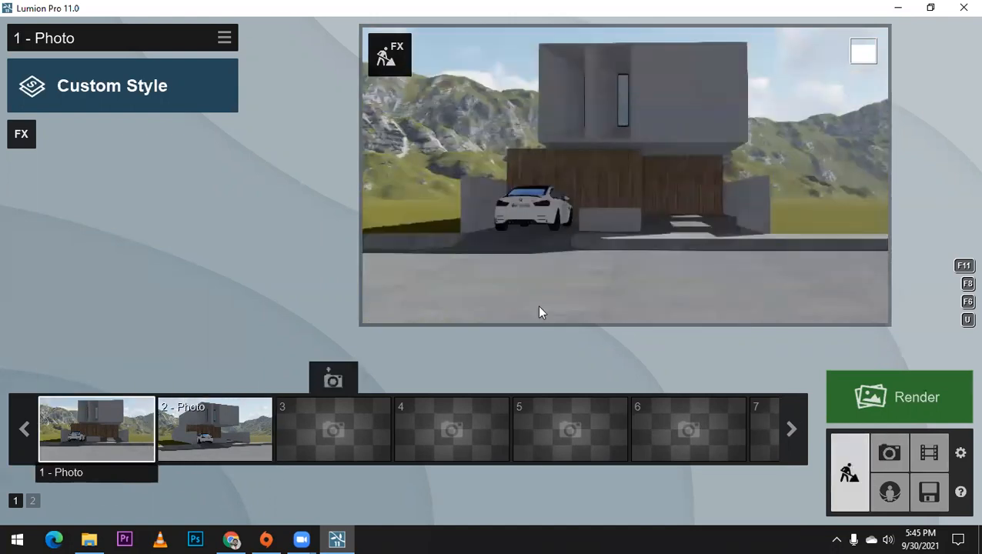
pyautogui.scroll(3, 538, 304)
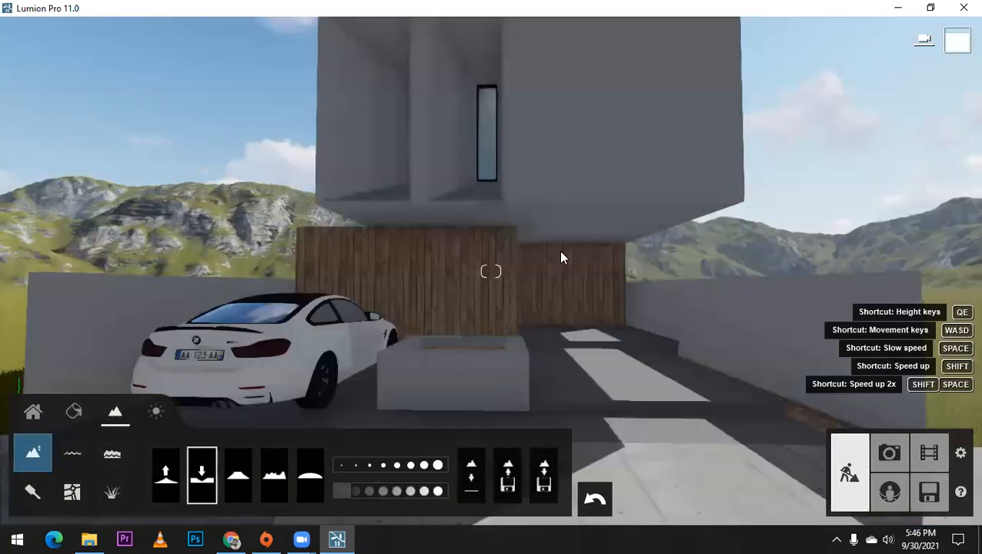
pyautogui.scroll(3, 559, 251)
pyautogui.scroll(-3, 563, 254)
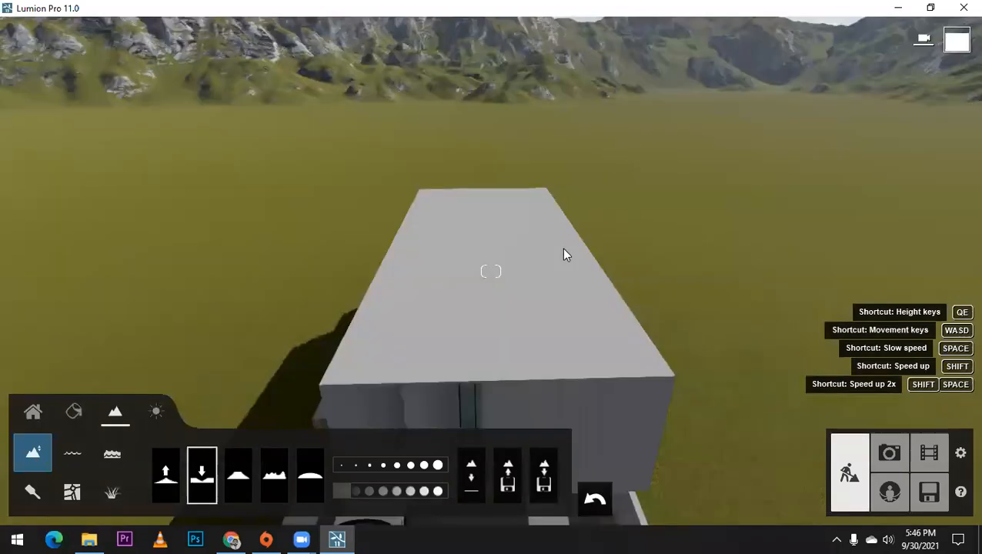
pyautogui.scroll(-3, 563, 254)
pyautogui.press('a')
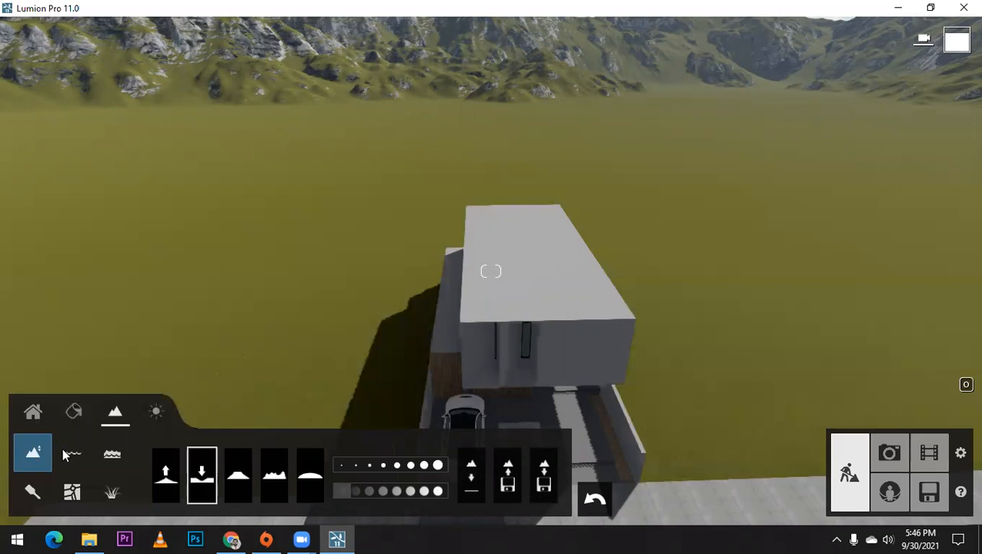
pyautogui.click(33, 415)
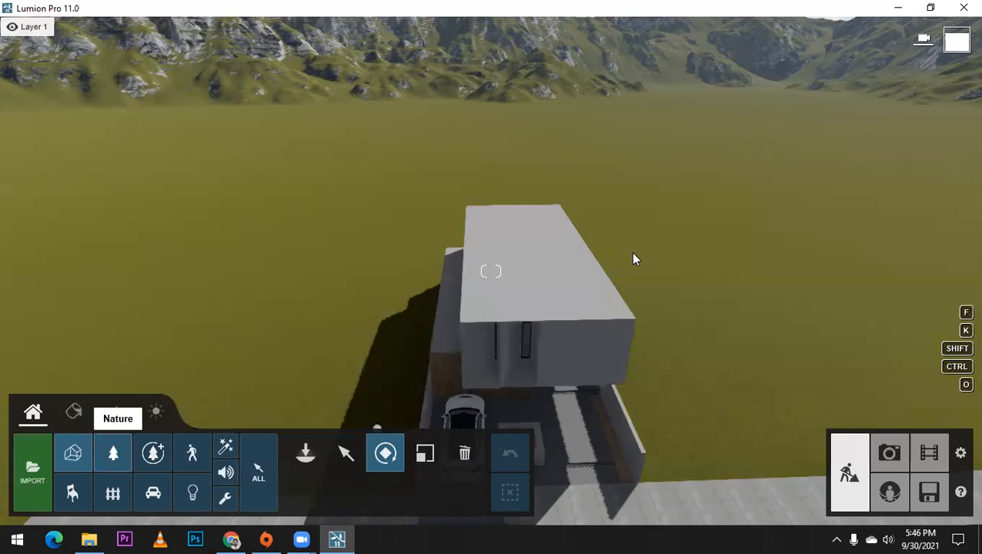
pyautogui.click(550, 285)
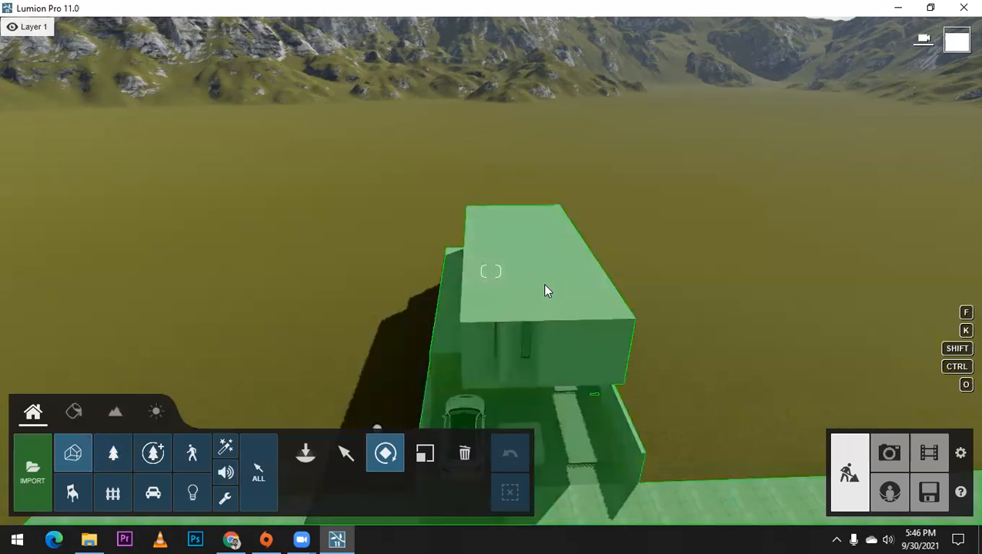
pyautogui.click(113, 456)
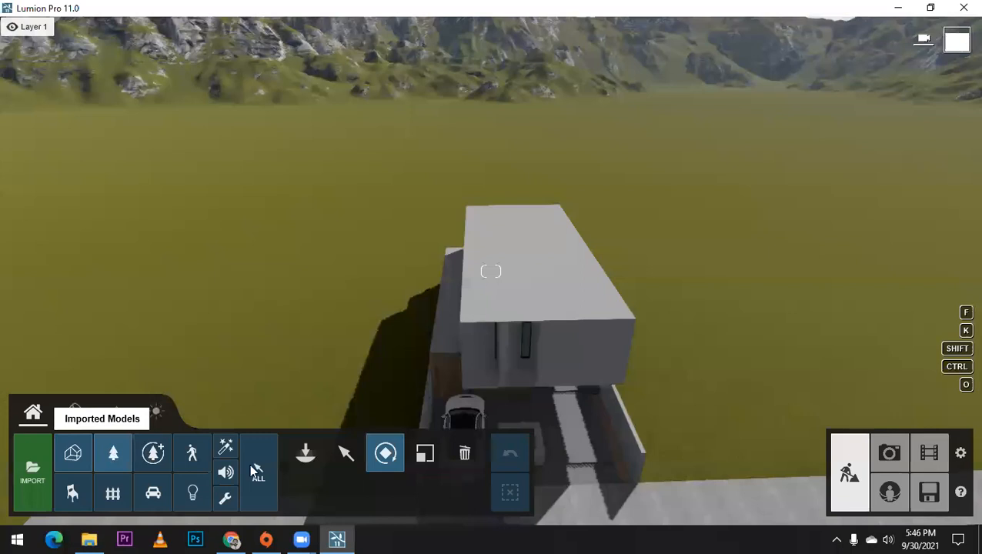
pyautogui.click(307, 455)
pyautogui.click(307, 456)
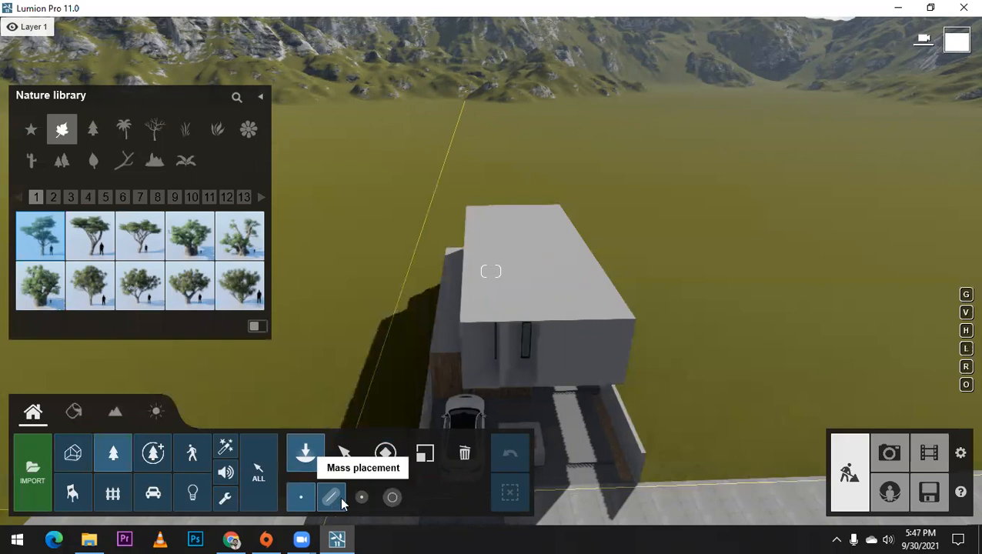
# Step: Mark the broadleaf tree AmericanBeech-S2 HQ as a favourite and show the favourite plants
pyautogui.click(30, 131)
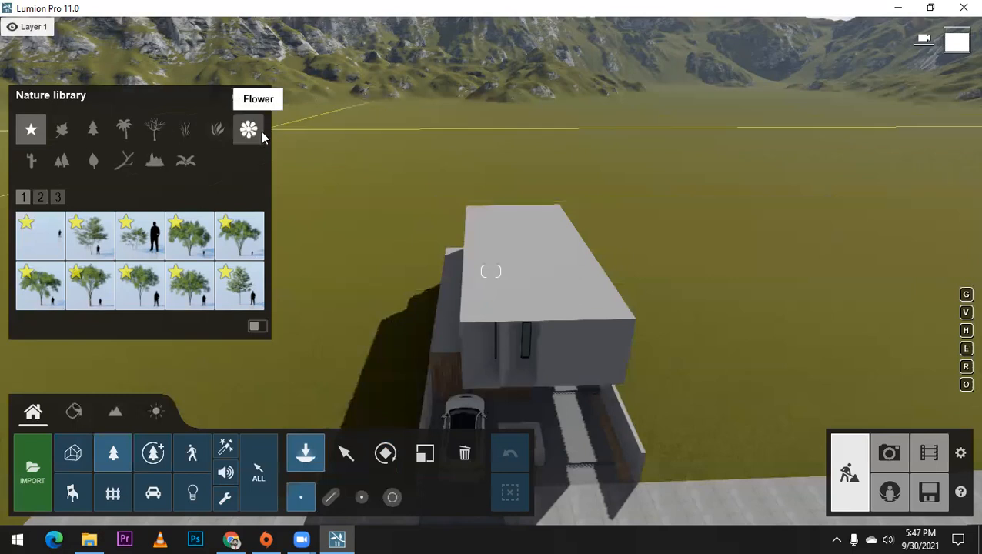
pyautogui.click(65, 132)
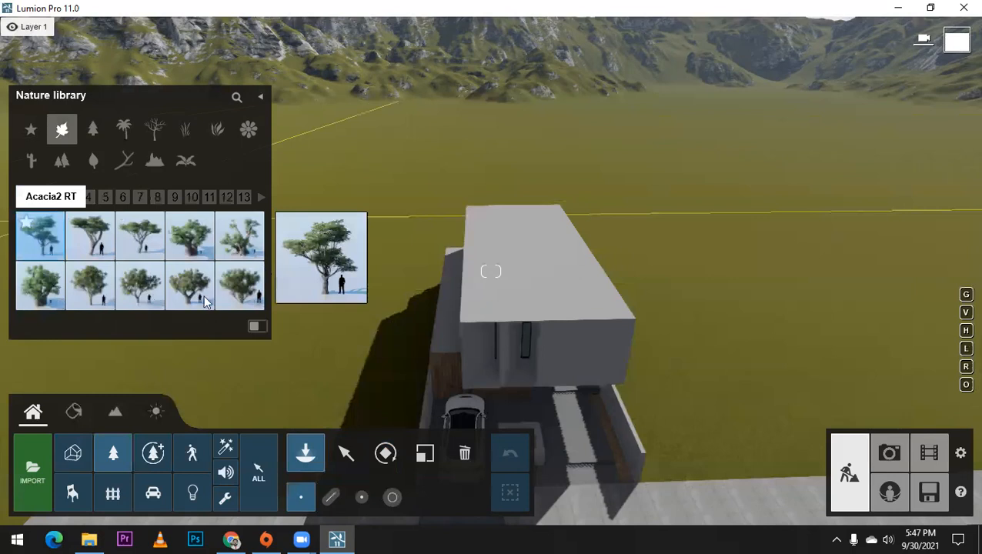
pyautogui.click(346, 318)
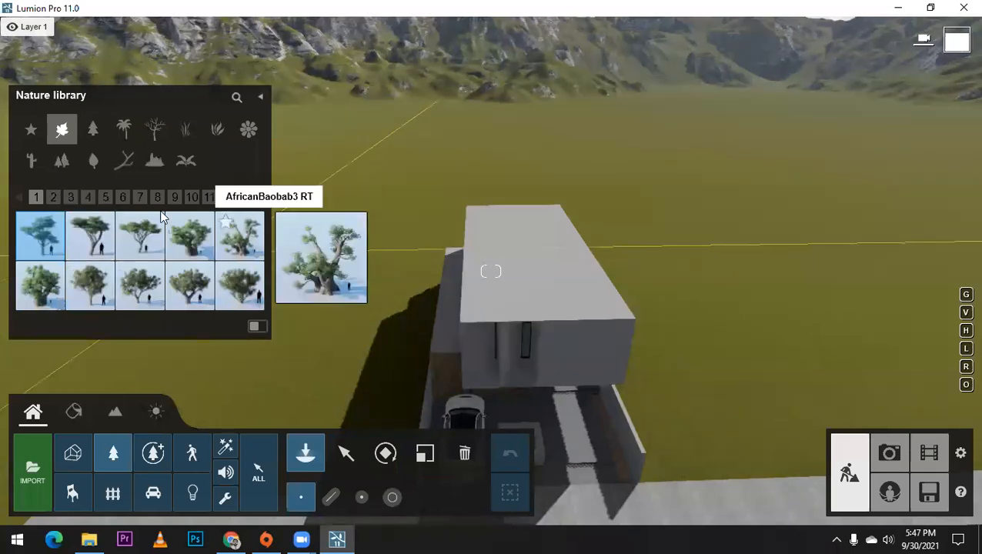
pyautogui.click(74, 197)
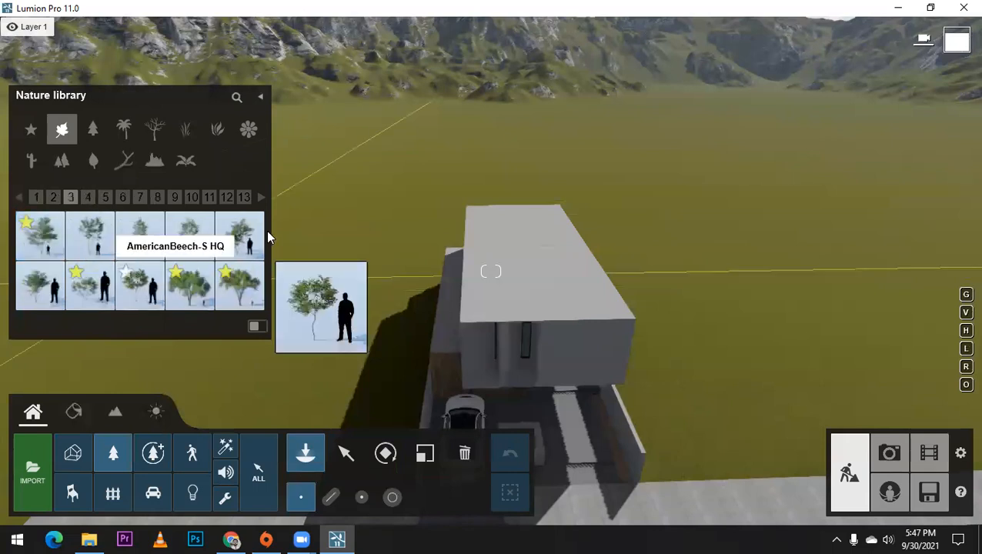
pyautogui.click(224, 224)
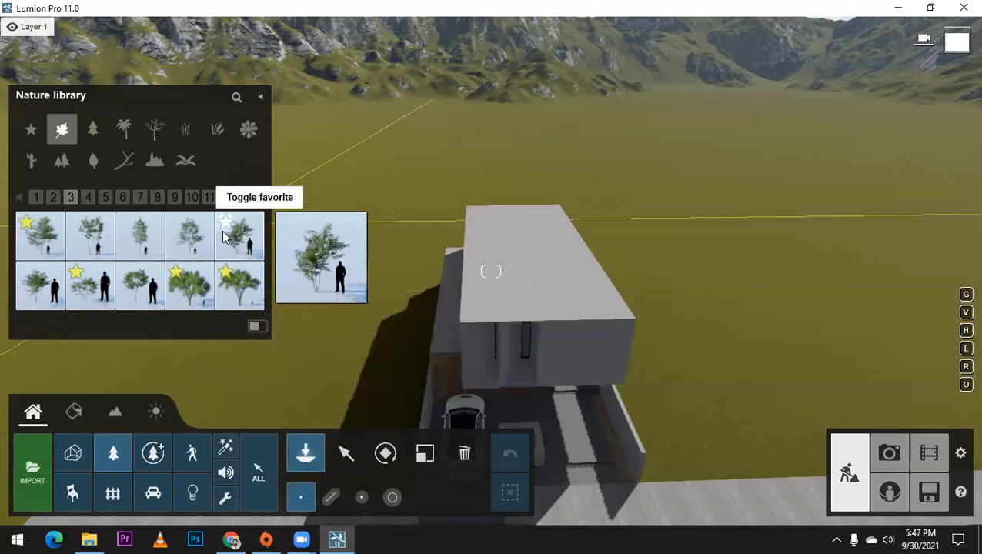
pyautogui.click(31, 136)
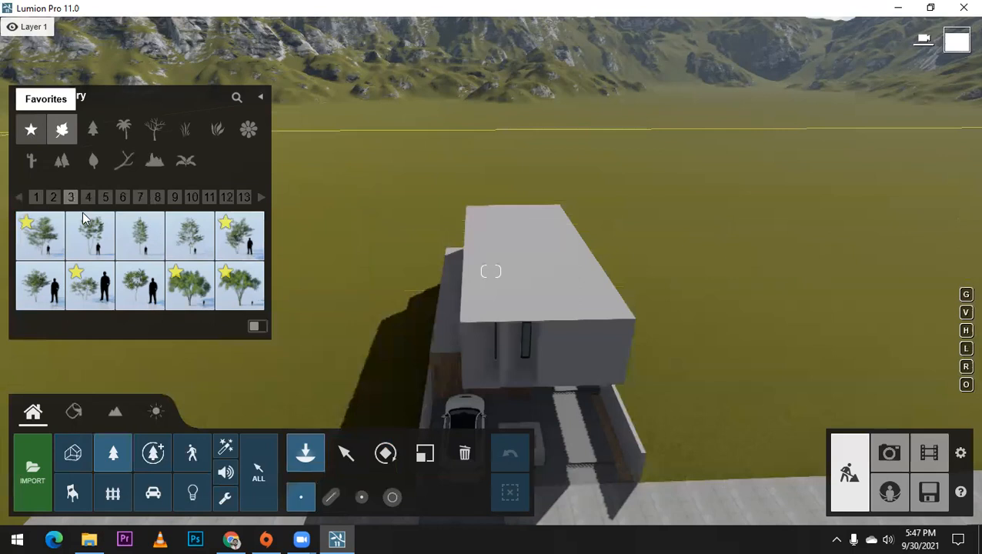
# Step: Mass-place a row of one favourite tree along a straight line across the field behind the house
pyautogui.click(57, 198)
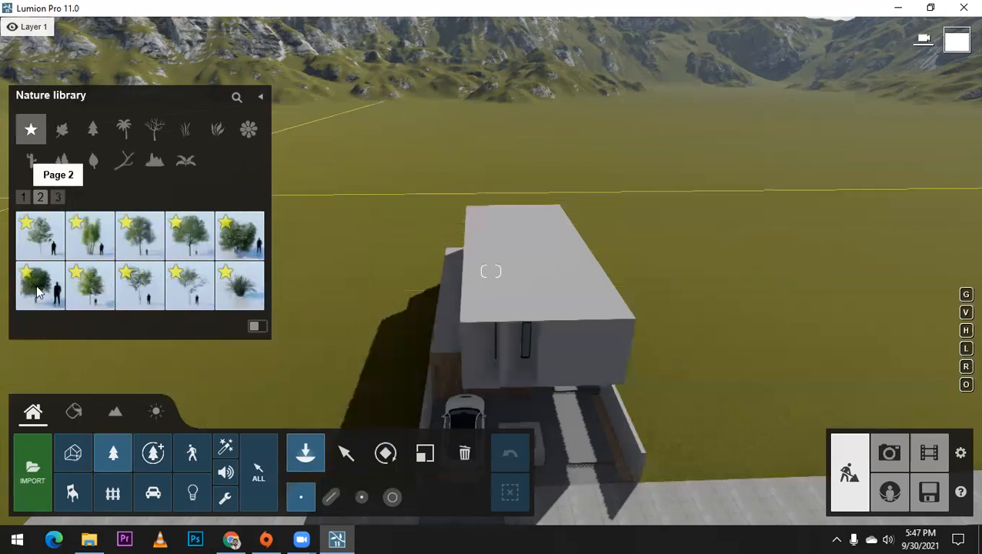
pyautogui.moveTo(40, 287)
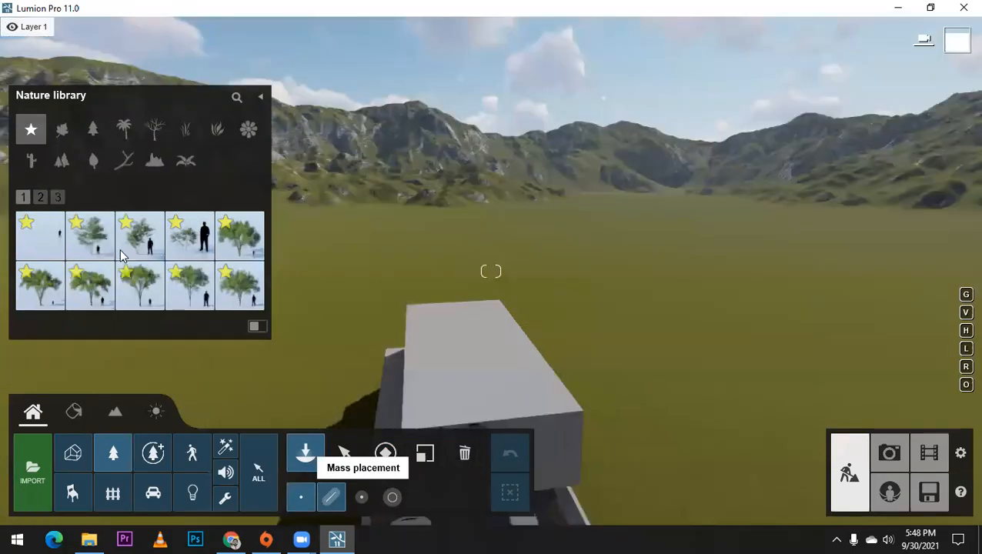
pyautogui.moveTo(85, 296)
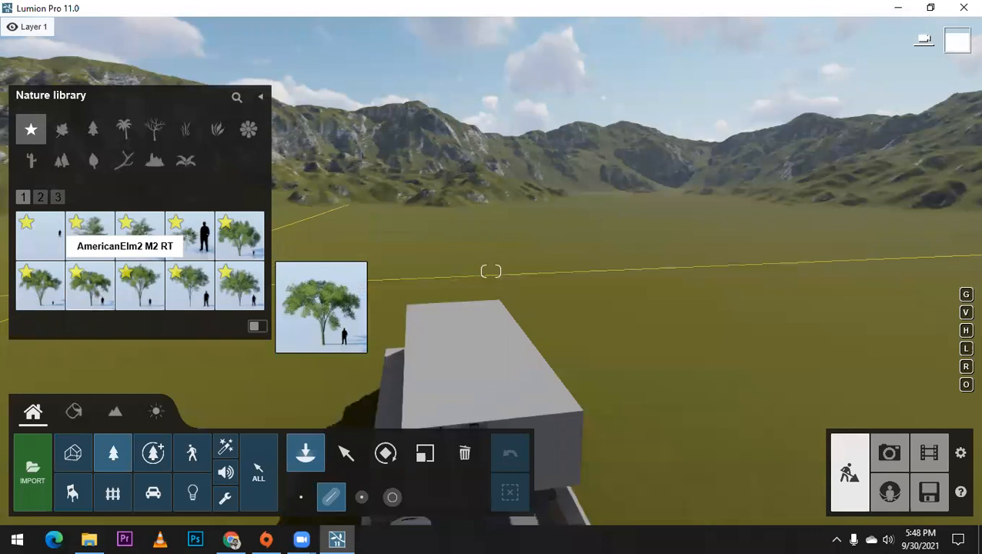
pyautogui.click(87, 294)
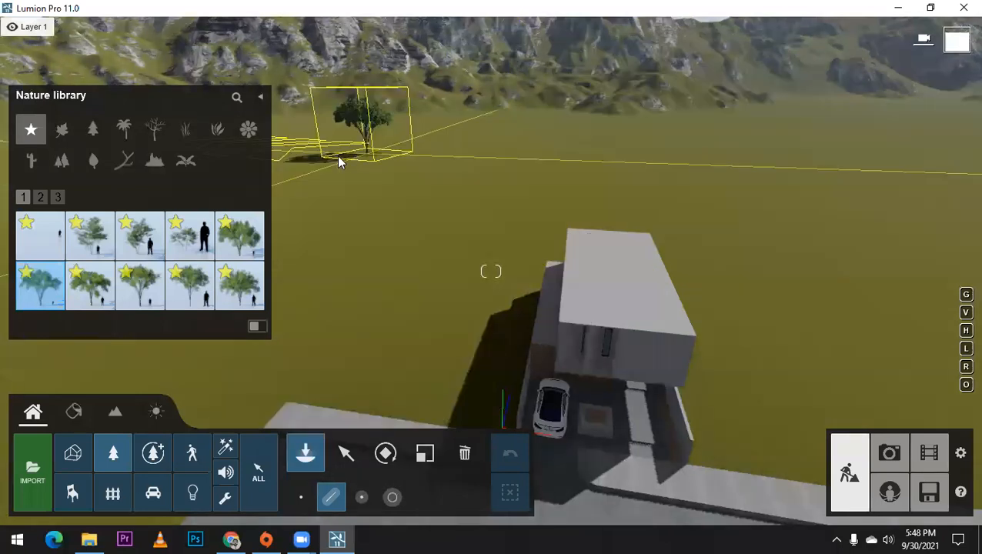
pyautogui.click(335, 156)
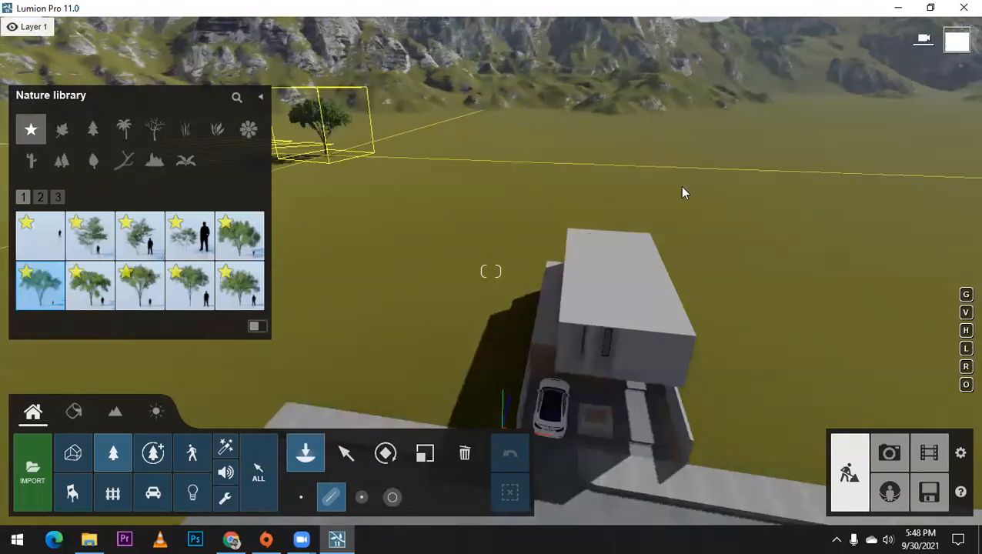
pyautogui.click(921, 182)
pyautogui.moveTo(732, 151); pyautogui.dragTo(709, 156, button='right')
pyautogui.press('Return')
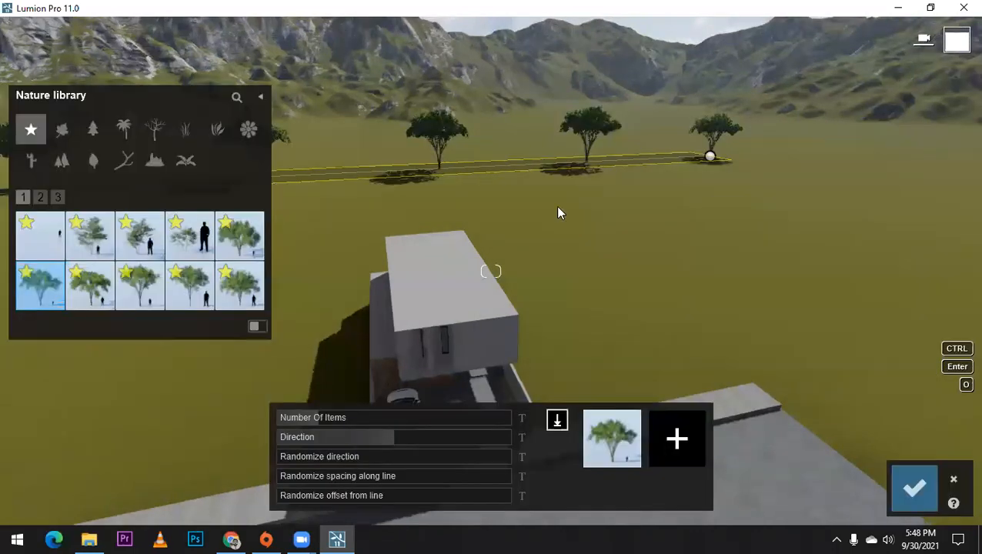
# Step: Add the favourite trees AmericanElm2 M2 RT, AmericanElm2 L2 RT and AmericanElm2 S RT to the mass-placed row's object mix
pyautogui.moveTo(558, 207); pyautogui.dragTo(492, 194, button='right')
pyautogui.moveTo(93, 293)
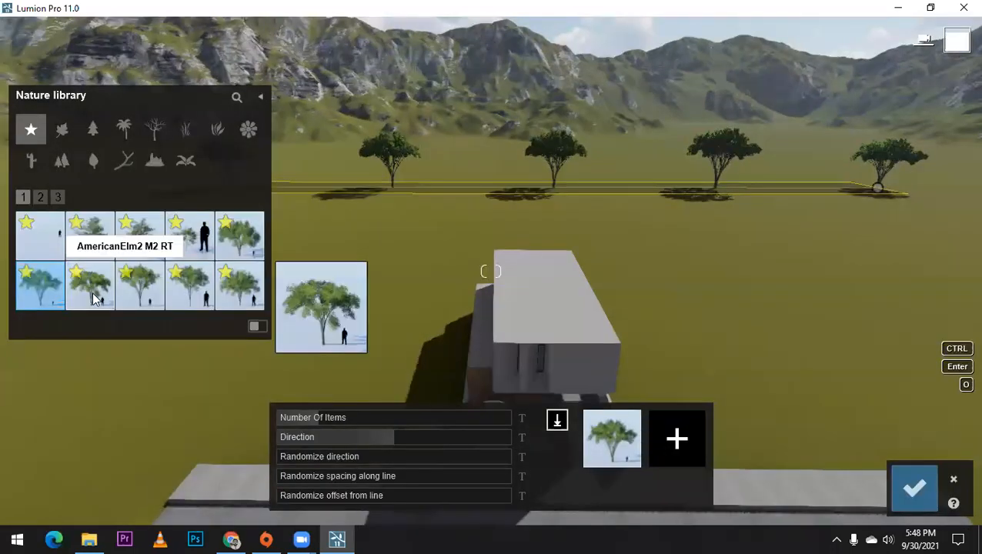
pyautogui.click(685, 458)
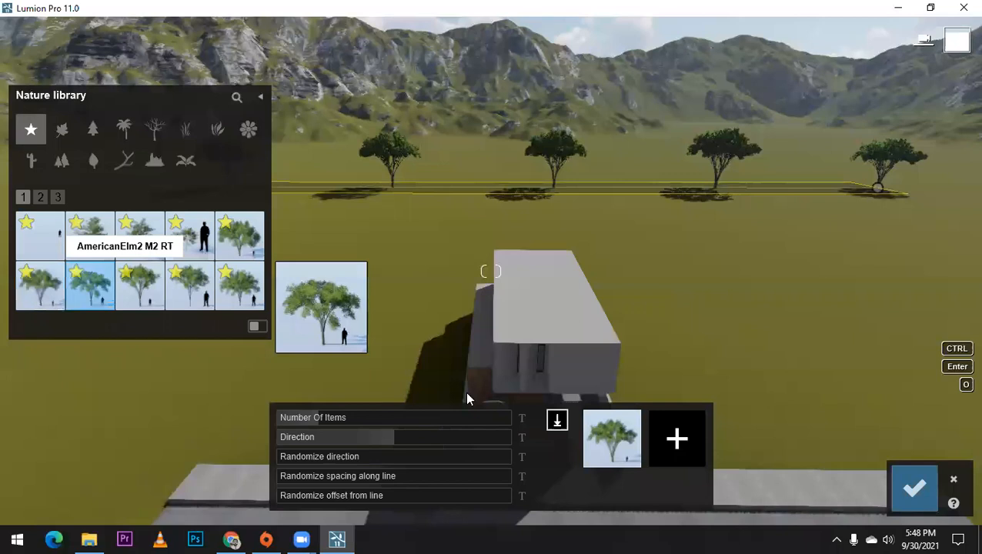
pyautogui.click(141, 283)
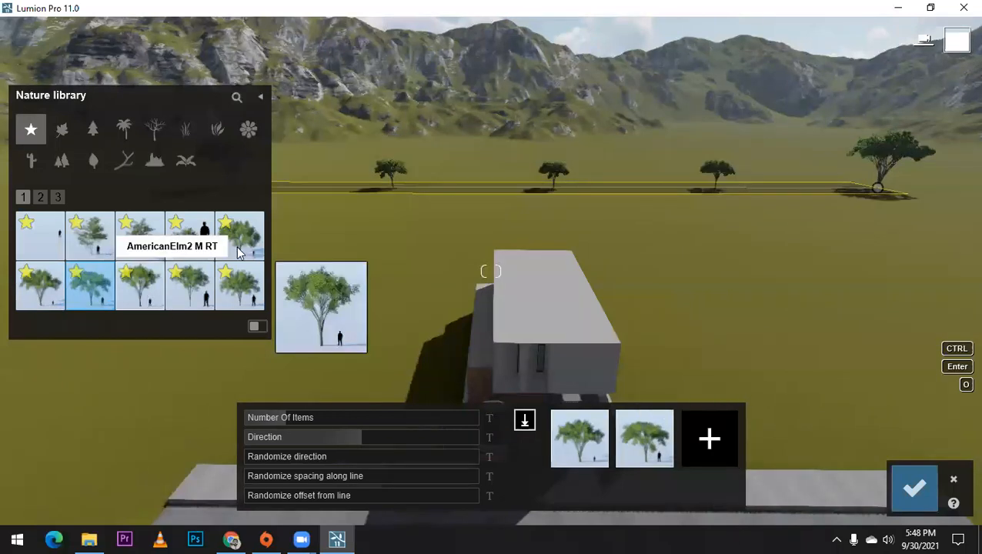
pyautogui.click(715, 450)
pyautogui.click(247, 296)
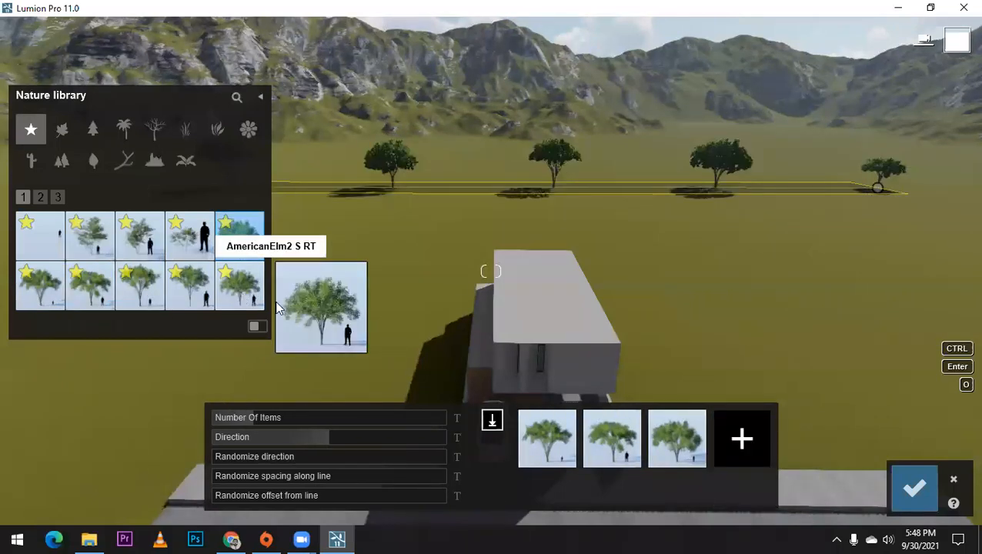
pyautogui.click(744, 460)
pyautogui.click(259, 287)
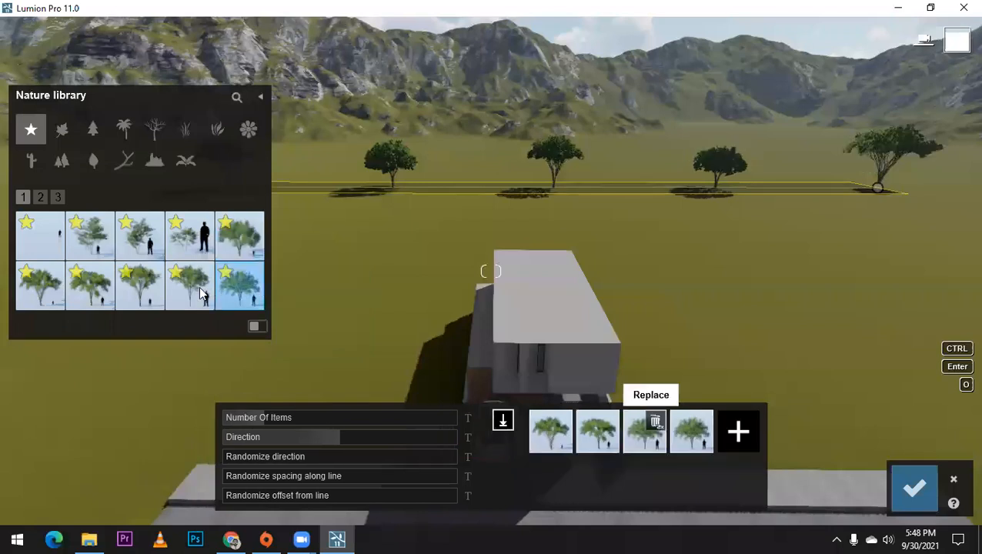
# Step: Extend the mix with BigLeaf Maple2 L RT, its neighbouring tree and BlackElder-GreenBerries2 HQ from the favourites' second page
pyautogui.click(40, 198)
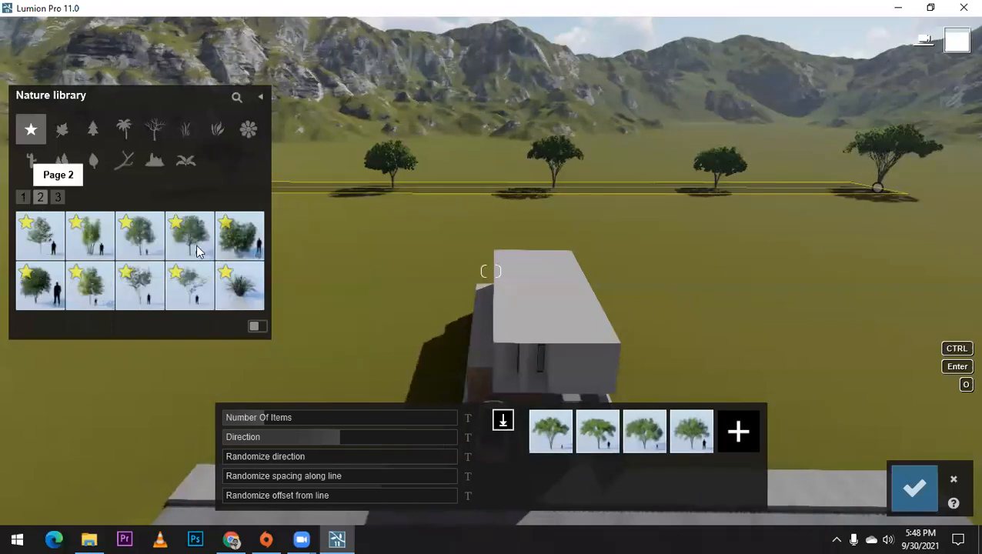
pyautogui.click(732, 431)
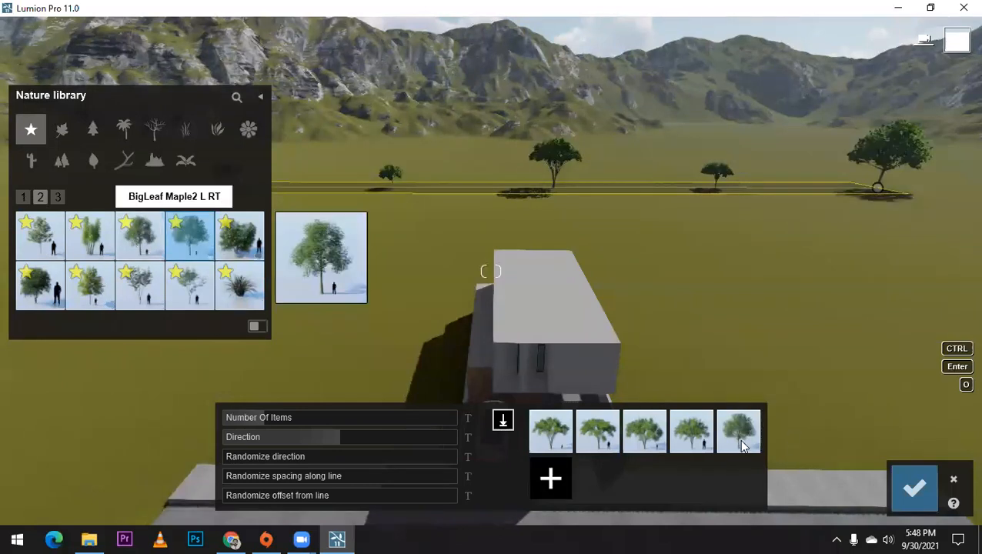
pyautogui.click(129, 240)
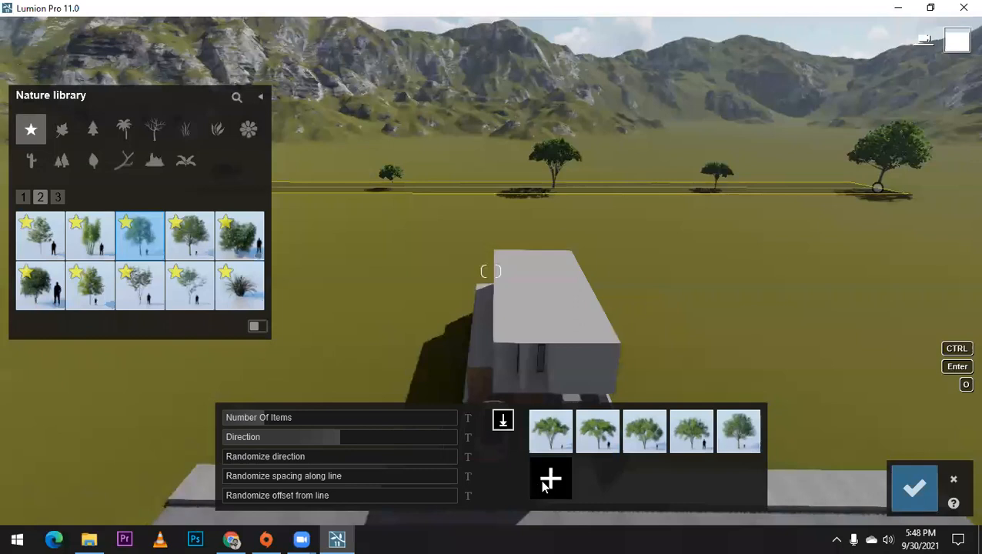
pyautogui.click(544, 483)
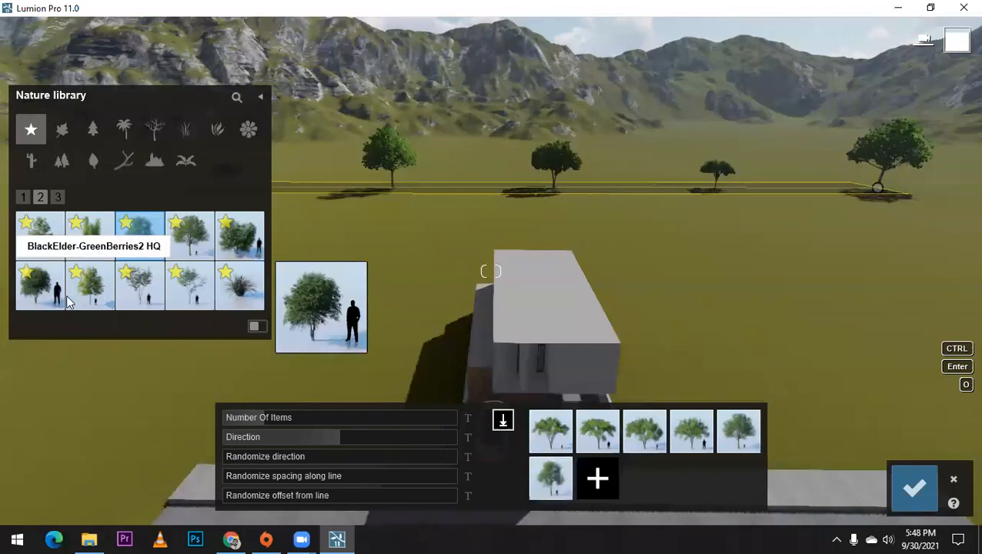
pyautogui.click(53, 298)
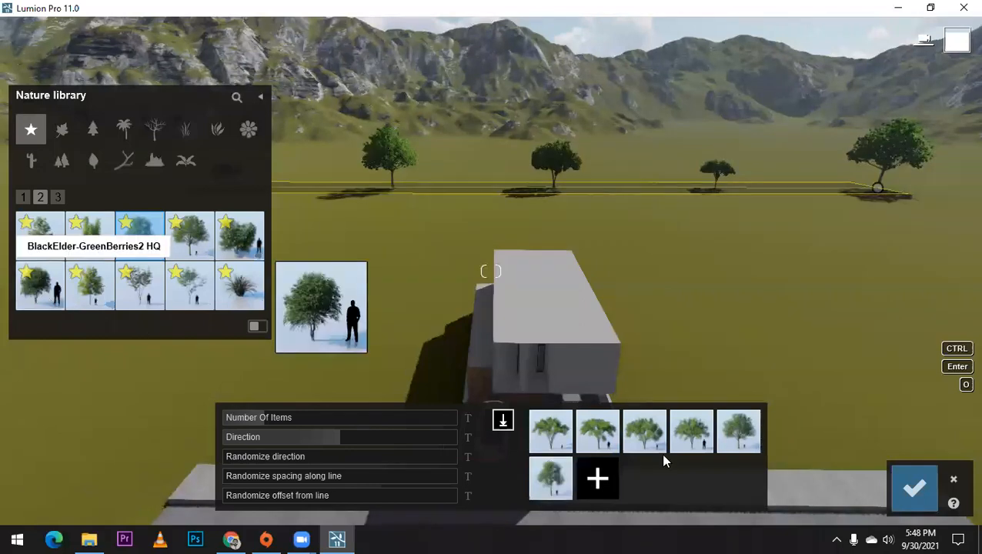
pyautogui.click(604, 479)
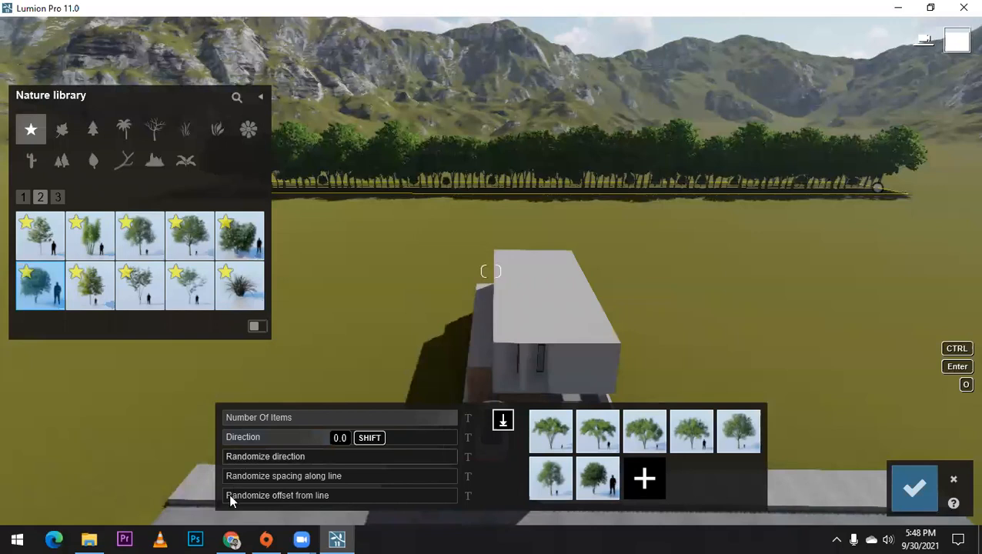
# Step: Set the random offset from the line to about 1.6 and confirm the mixed trees behind the house
pyautogui.click(381, 496)
pyautogui.moveTo(391, 498); pyautogui.dragTo(415, 497)
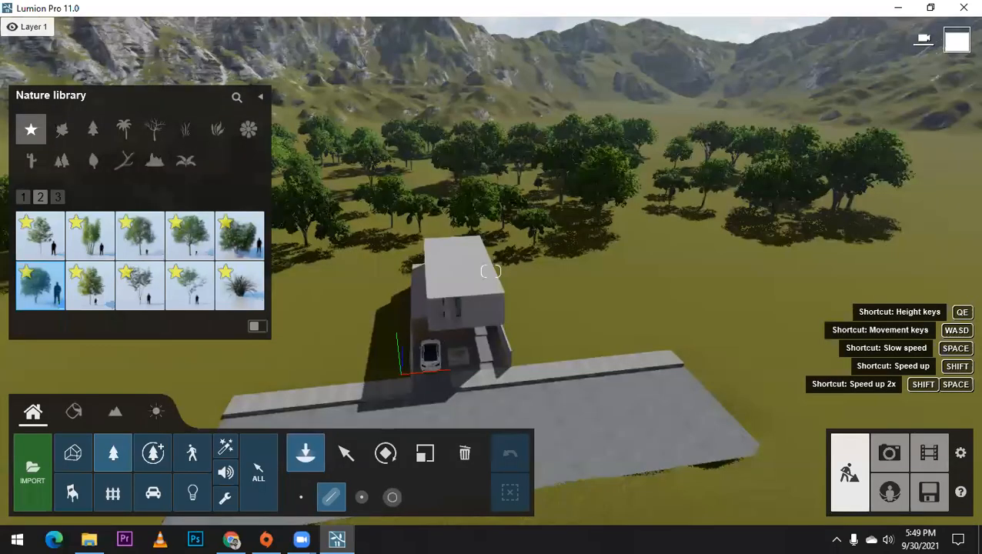
pyautogui.moveTo(490, 271); pyautogui.dragTo(490, 271, button='right')
pyautogui.moveTo(551, 265); pyautogui.dragTo(549, 271, button='right')
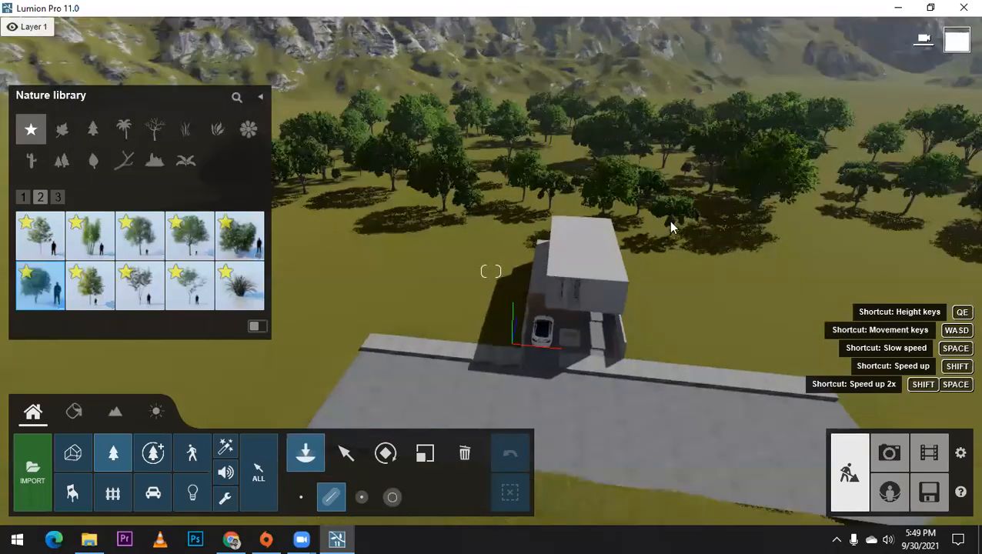
# Step: Lay a mass-placement line of the tree mix from the pavement beside the parked car's side of the house back across the field
pyautogui.scroll(-3, 568, 243)
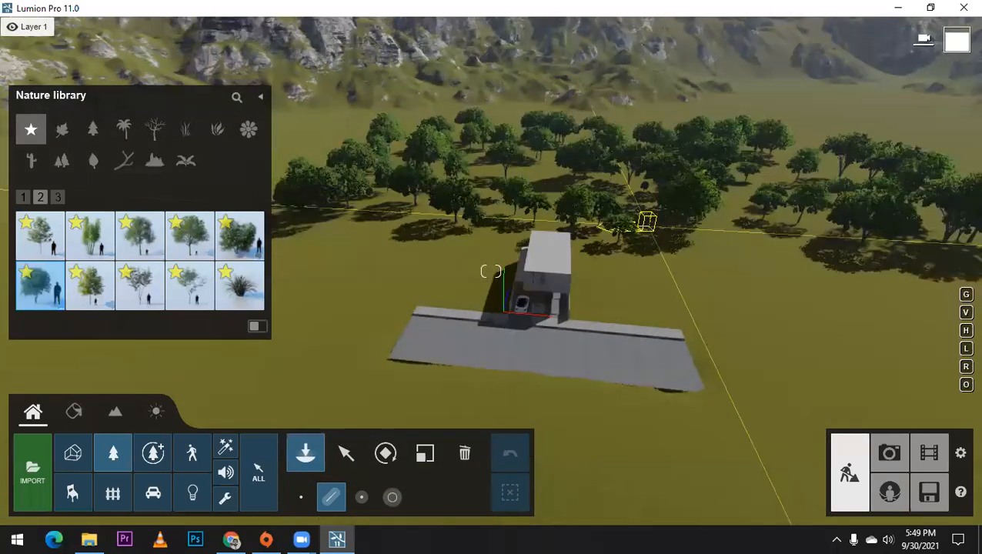
pyautogui.moveTo(490, 271); pyautogui.dragTo(536, 232, button='right')
pyautogui.moveTo(461, 295); pyautogui.dragTo(459, 288, button='right')
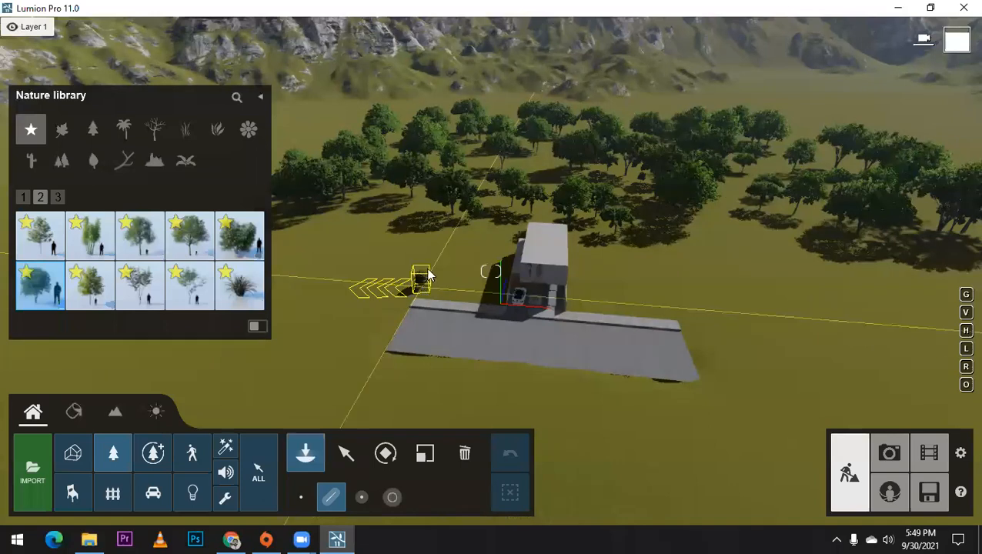
pyautogui.click(422, 287)
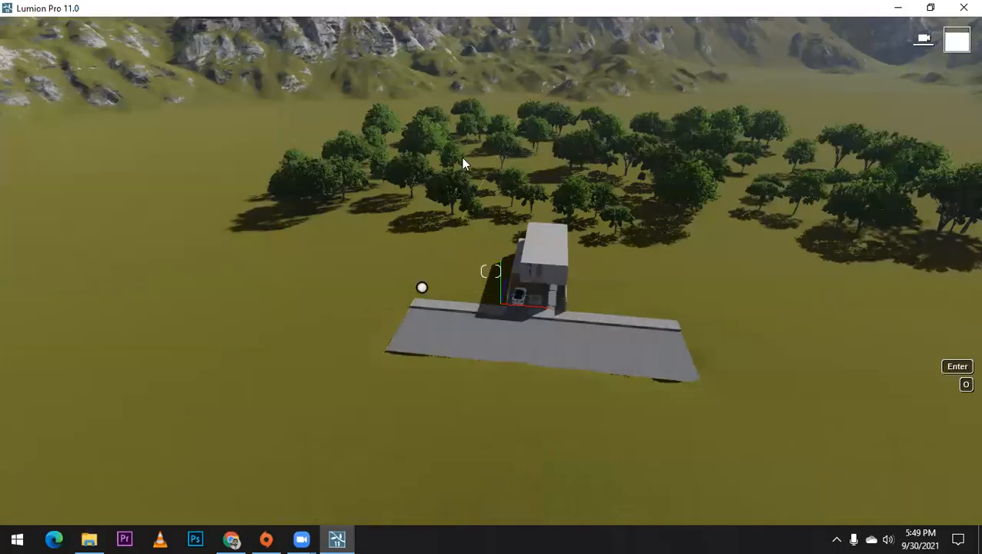
pyautogui.click(509, 112)
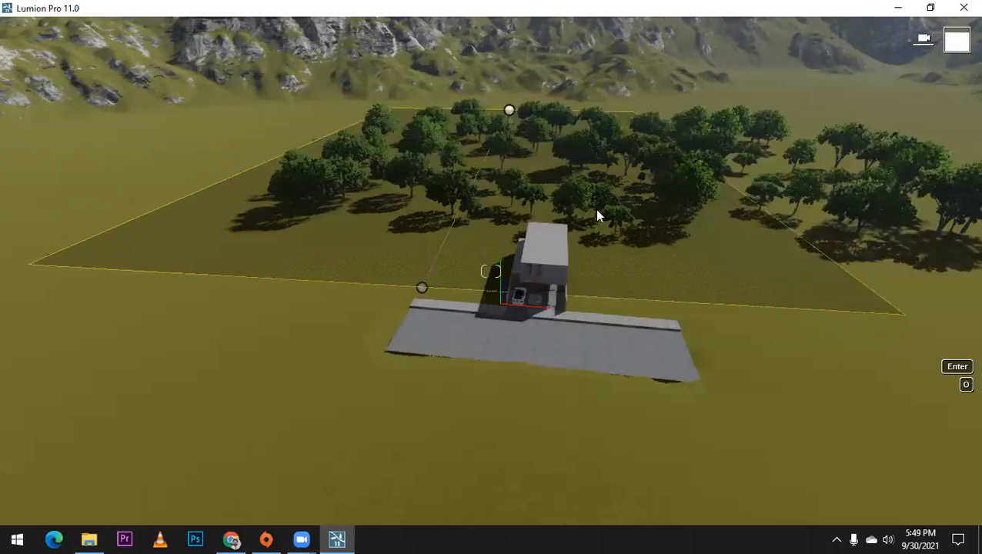
pyautogui.press('Return')
# Step: Set the new tree line's number of items to 45 and its random offset from the line to about 1.0
pyautogui.moveTo(542, 306); pyautogui.dragTo(538, 358, button='right')
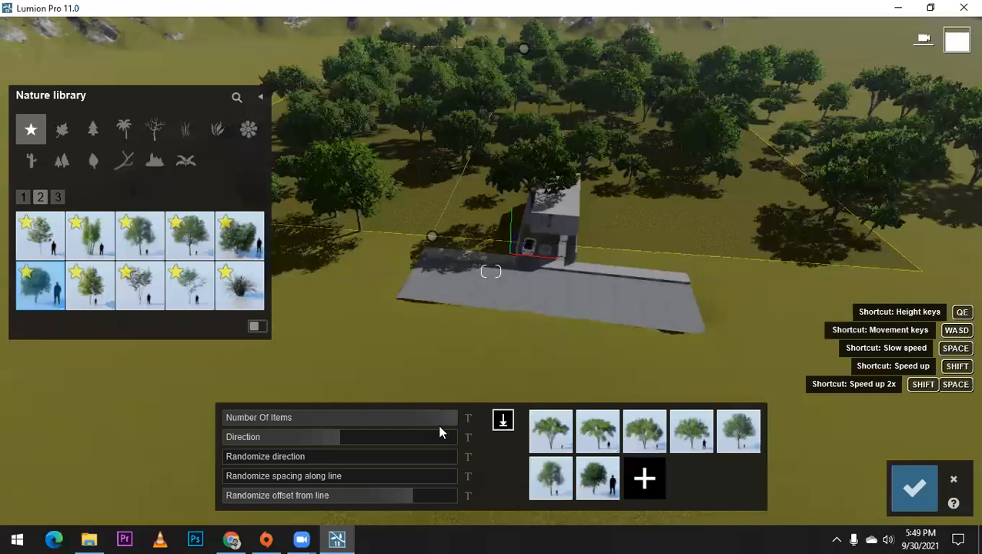
pyautogui.moveTo(439, 426); pyautogui.dragTo(448, 422, button='right')
pyautogui.moveTo(416, 423); pyautogui.dragTo(395, 423)
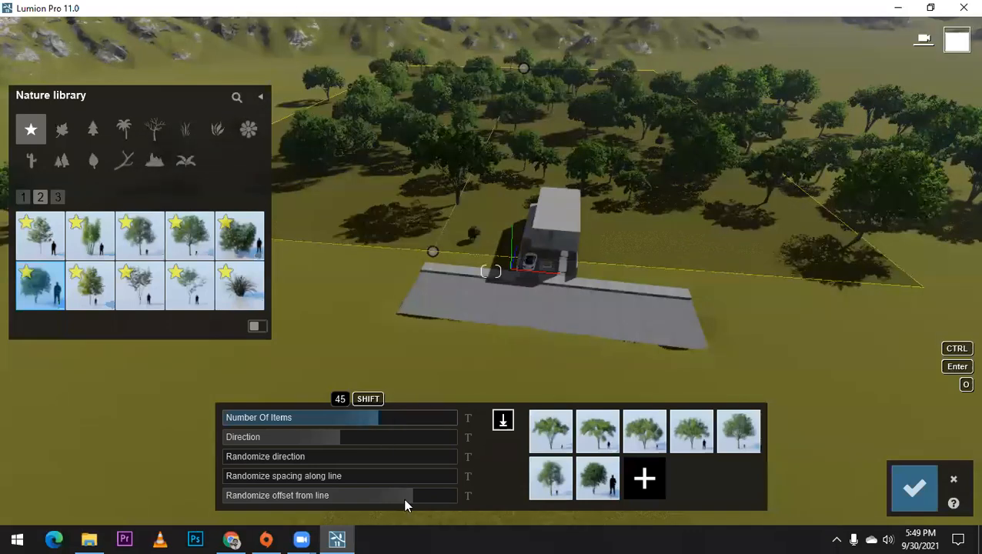
pyautogui.click(405, 500)
pyautogui.moveTo(405, 500); pyautogui.dragTo(350, 500)
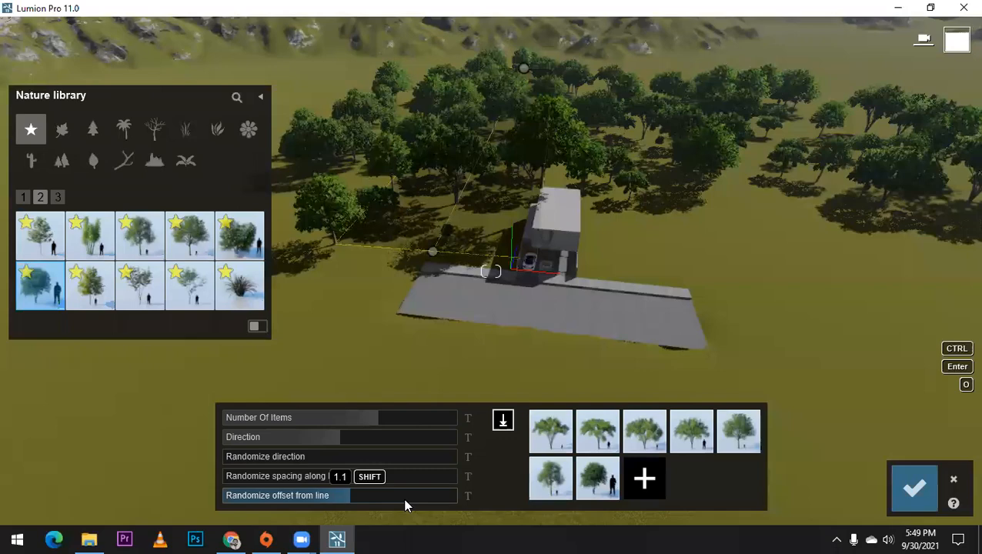
pyautogui.click(347, 497)
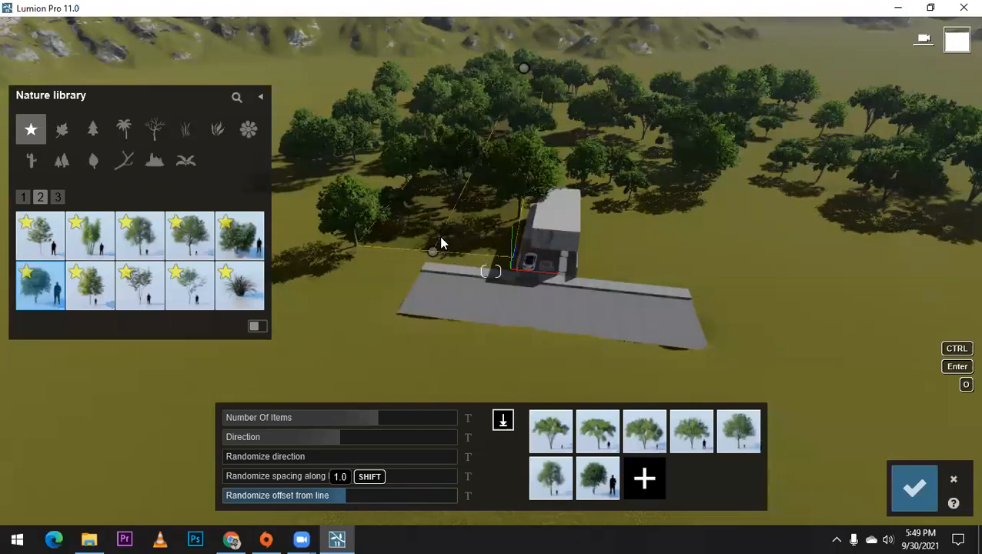
# Step: Move the tree line's near end point closer to the edge of the pavement
pyautogui.scroll(1, 415, 244)
pyautogui.scroll(1, 381, 244)
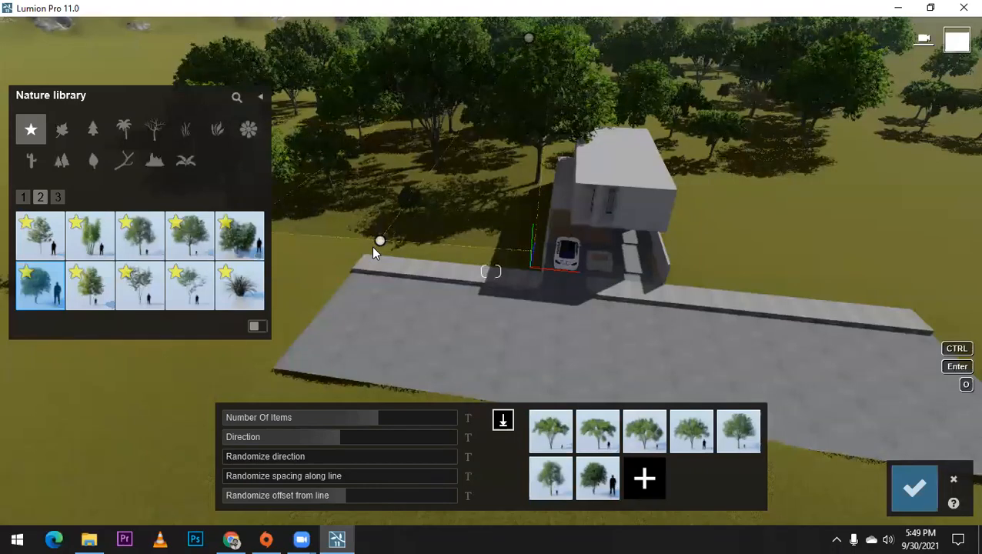
pyautogui.click(373, 248)
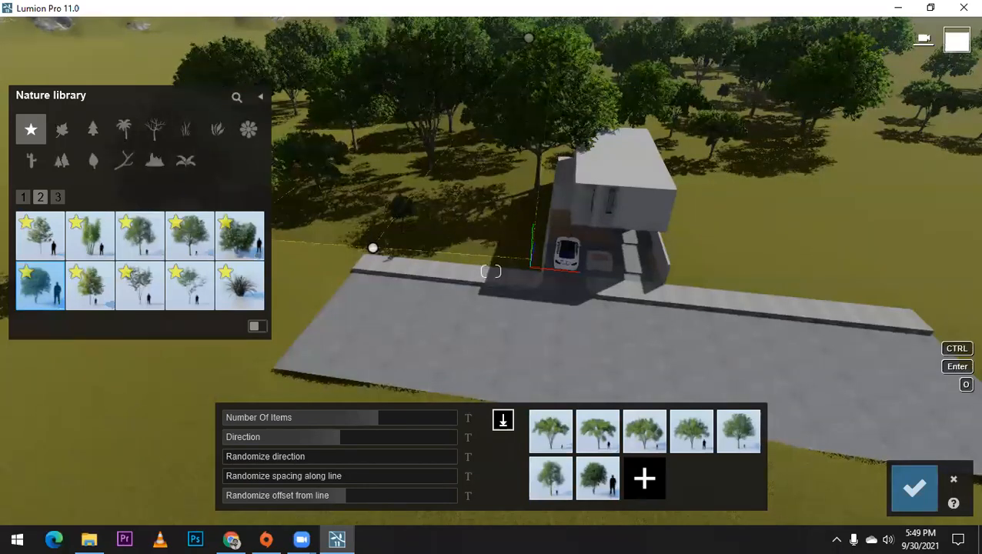
# Step: Set the tree line's random offset to about 1.1 and its number of items to 50
pyautogui.scroll(2, 373, 248)
pyautogui.moveTo(373, 248); pyautogui.dragTo(448, 213, button='right')
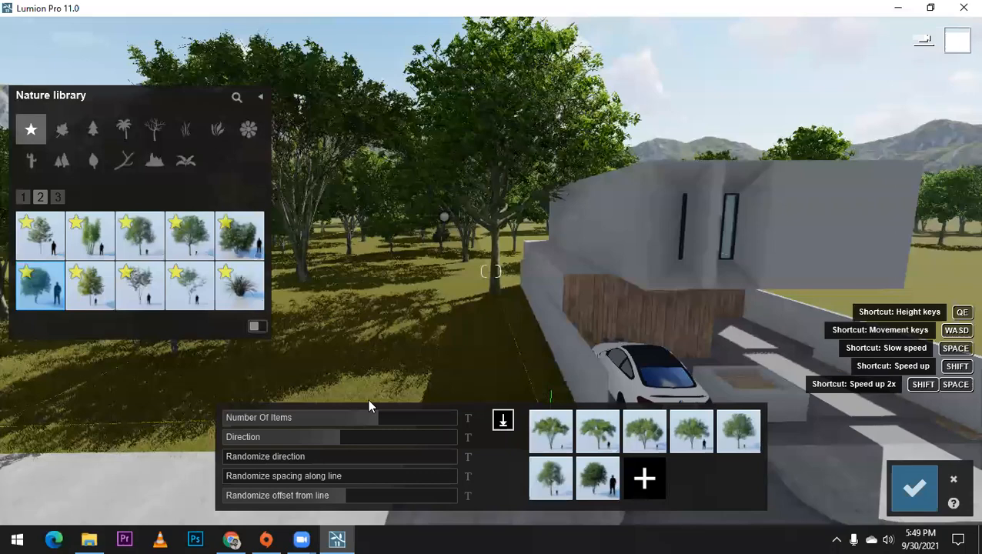
pyautogui.click(344, 504)
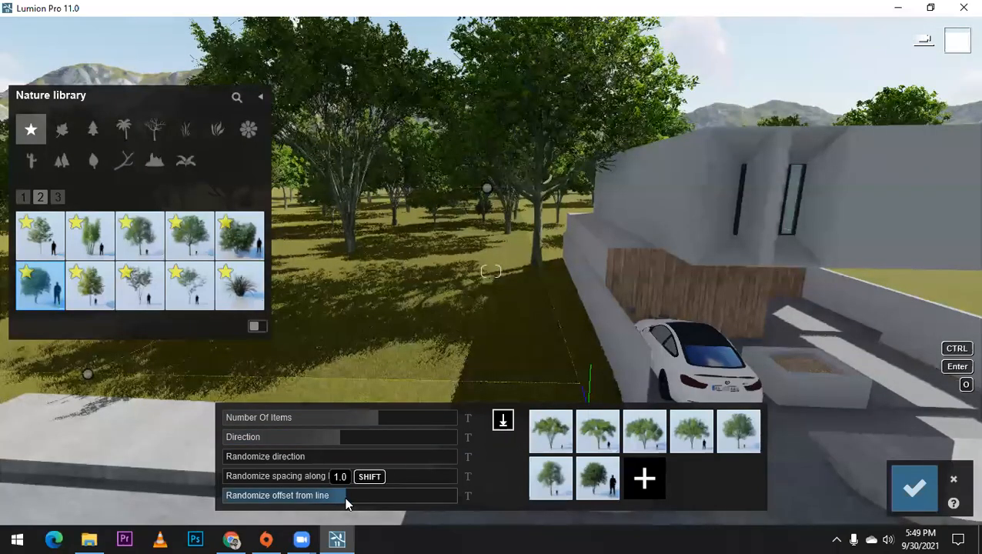
pyautogui.click(348, 498)
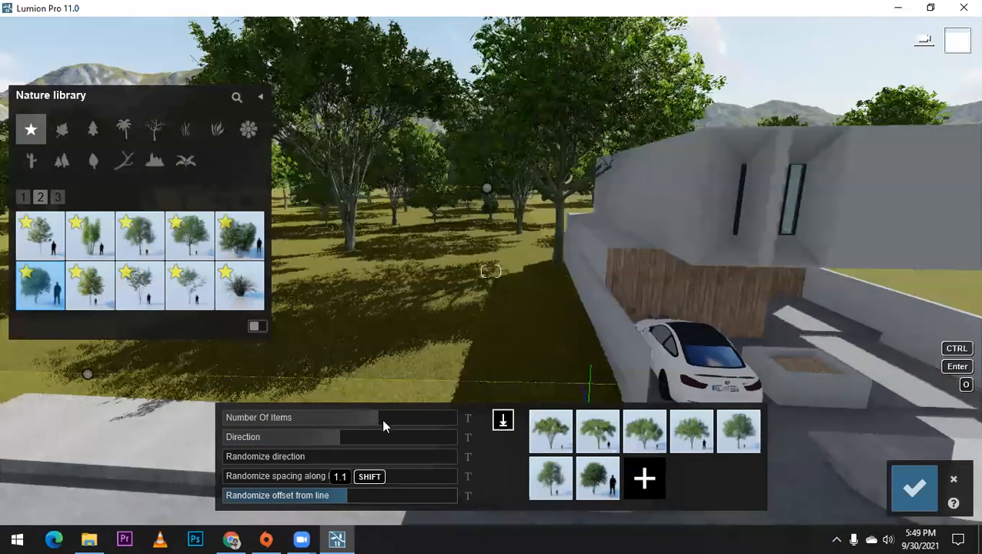
pyautogui.click(382, 423)
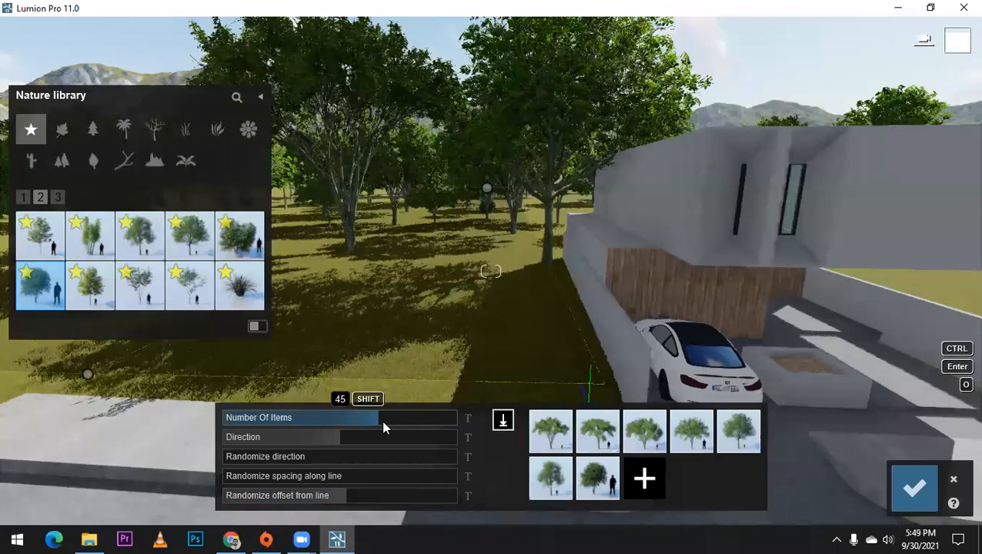
pyautogui.moveTo(383, 423); pyautogui.dragTo(387, 423)
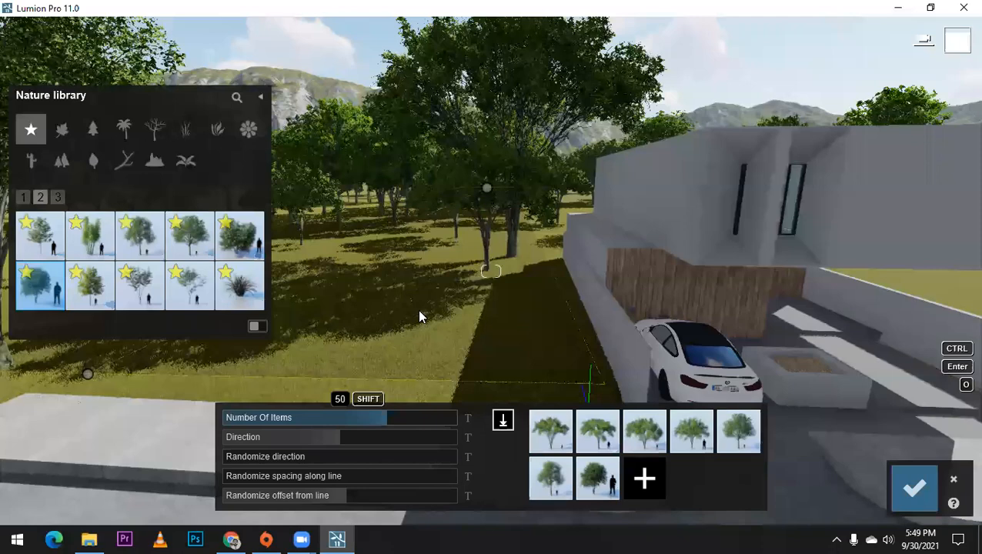
# Step: Reposition the far end point of the tree line beside the house and confirm the placement
pyautogui.scroll(-5, 419, 311)
pyautogui.scroll(-5, 418, 309)
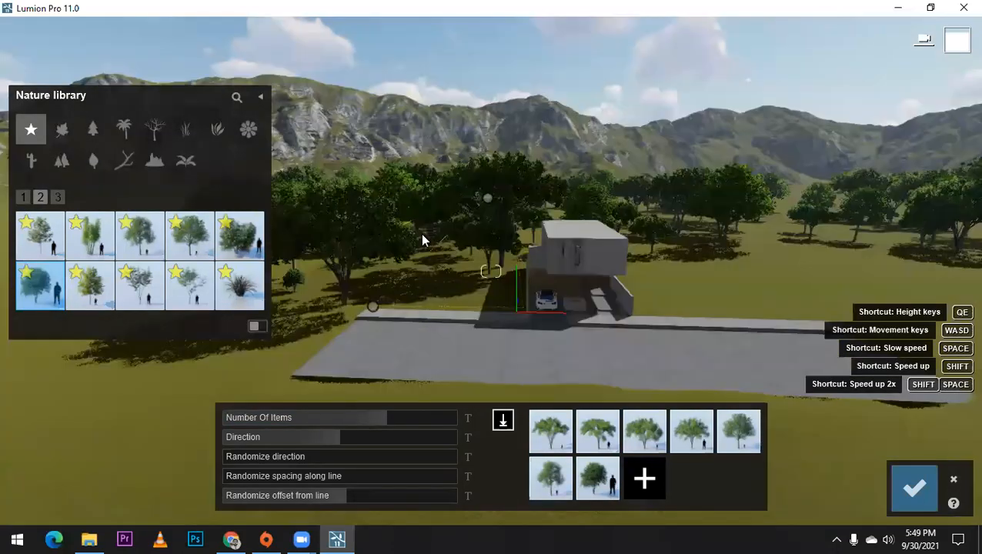
pyautogui.press('q')
pyautogui.press('q')
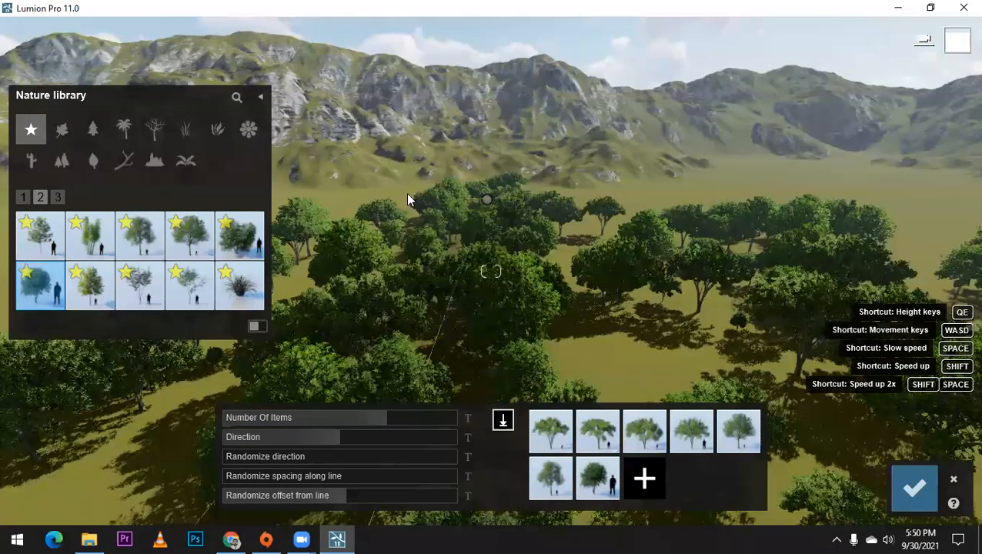
pyautogui.moveTo(405, 193); pyautogui.dragTo(401, 159, button='right')
pyautogui.scroll(-3, 491, 271)
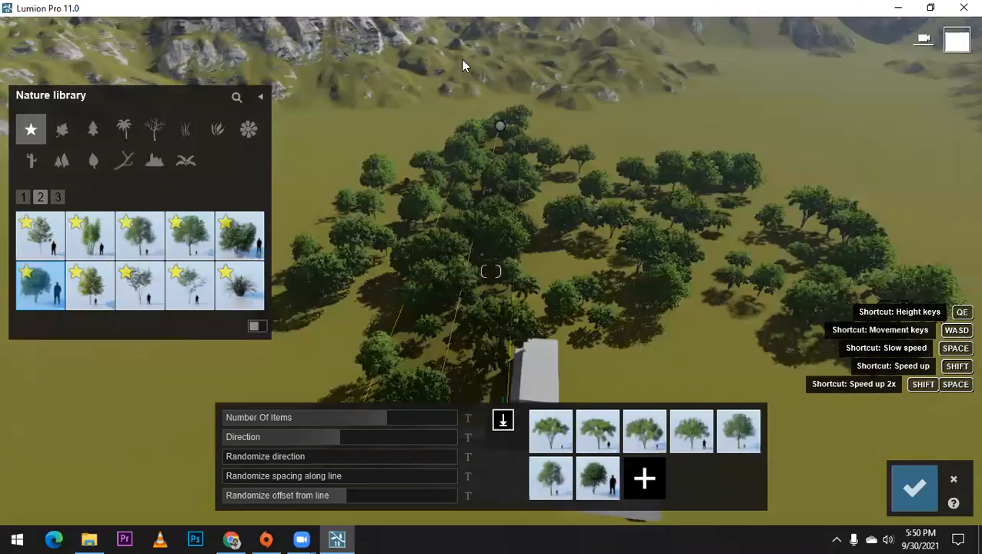
pyautogui.moveTo(463, 60); pyautogui.dragTo(459, 65, button='right')
pyautogui.moveTo(455, 151); pyautogui.dragTo(456, 90)
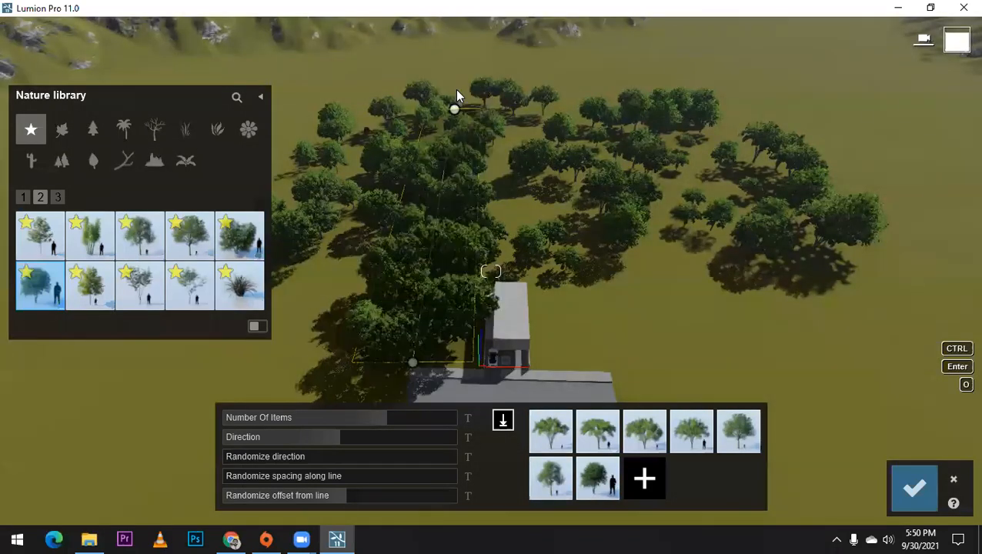
pyautogui.click(914, 493)
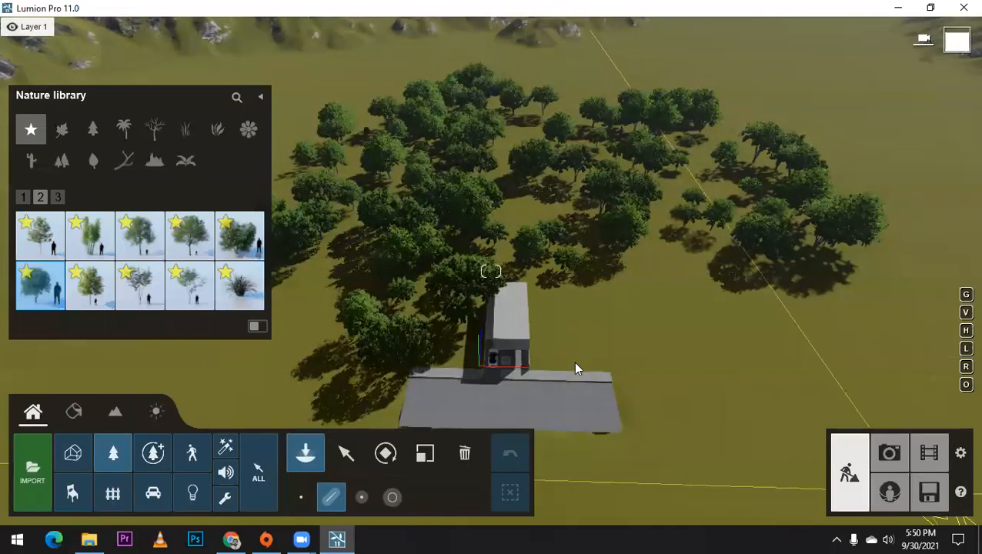
# Step: Lay a new mass-placement line of mixed trees along the open side of the house, from the pavement to behind the grove
pyautogui.click(574, 361)
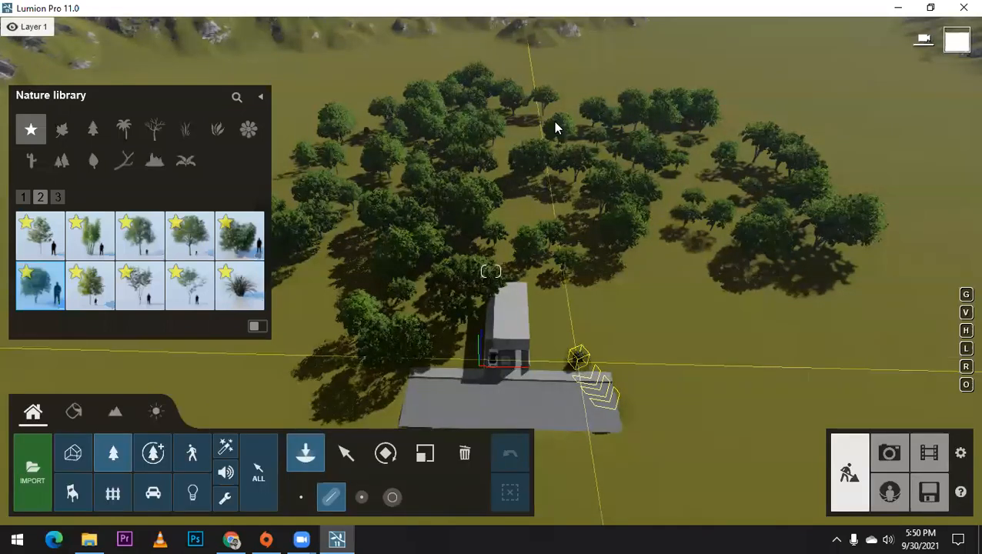
pyautogui.click(556, 123)
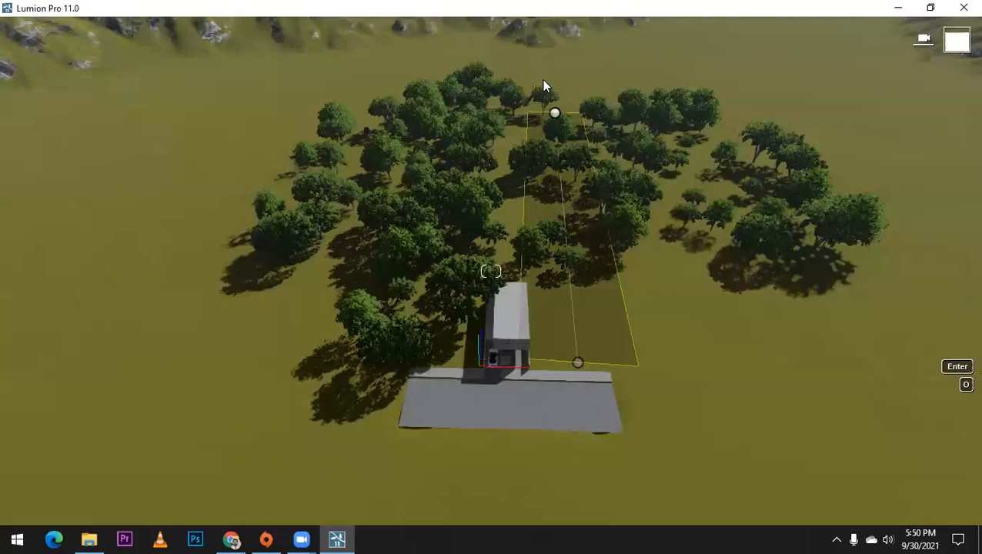
pyautogui.click(543, 80)
pyautogui.press('Return')
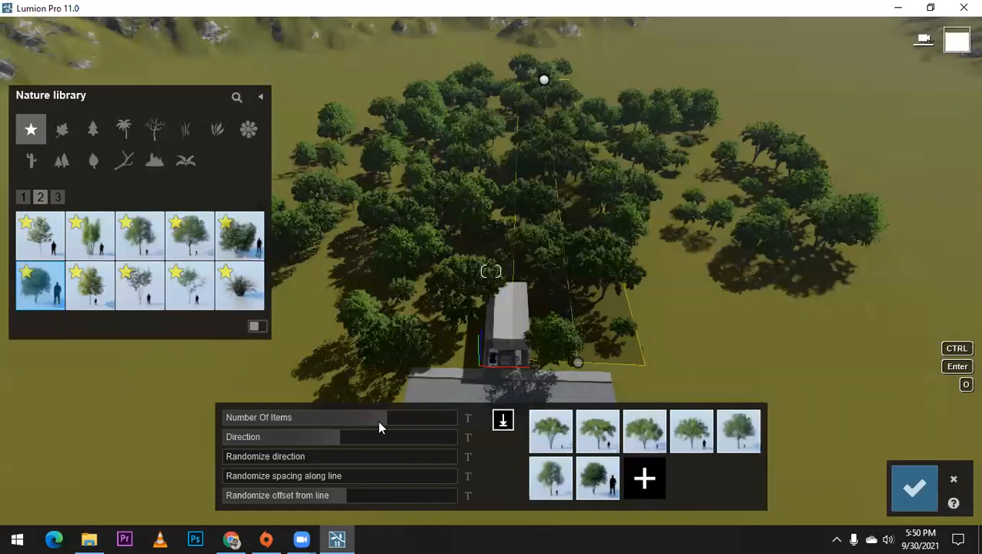
# Step: Reduce the new tree line's number of items so the trees clear the house, and confirm the placement
pyautogui.click(371, 422)
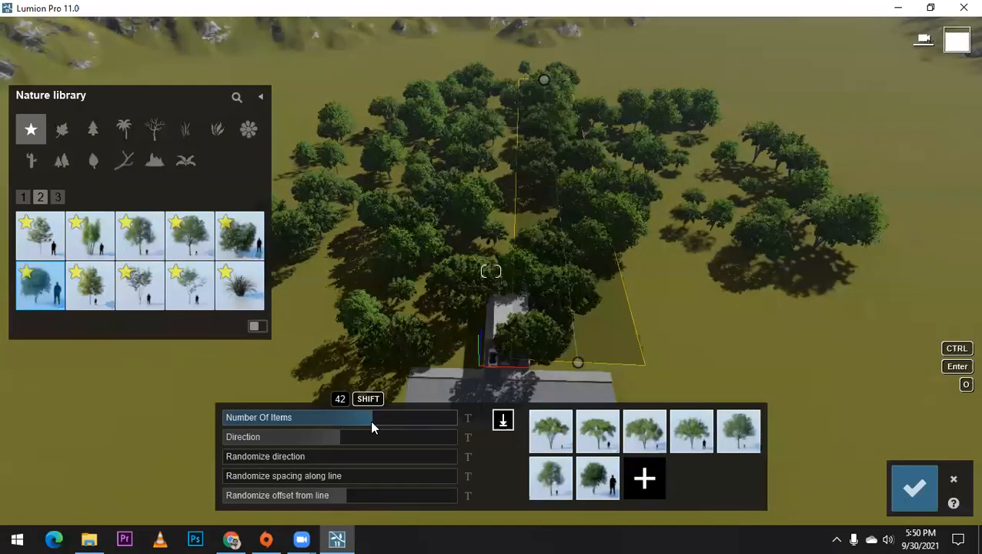
pyautogui.moveTo(363, 417); pyautogui.dragTo(352, 417)
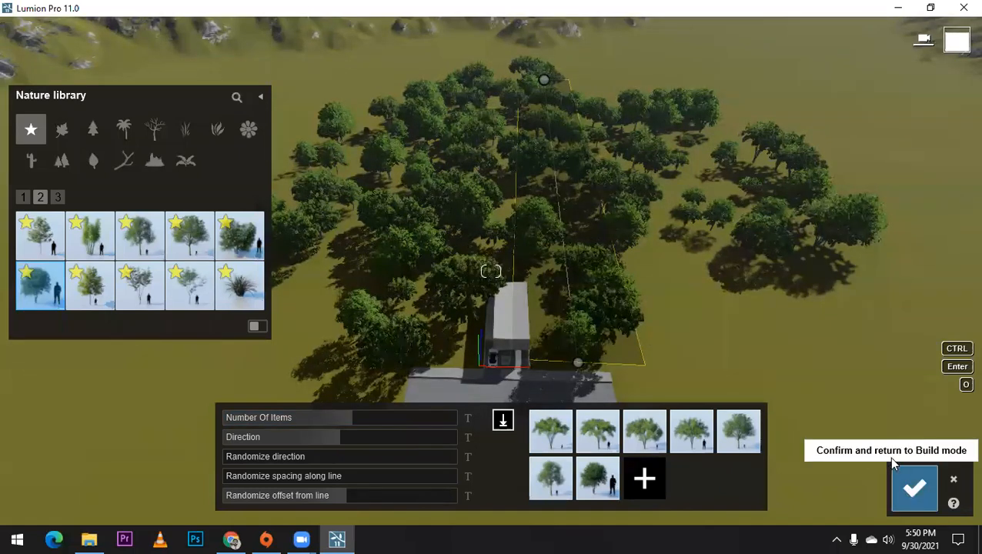
pyautogui.click(912, 488)
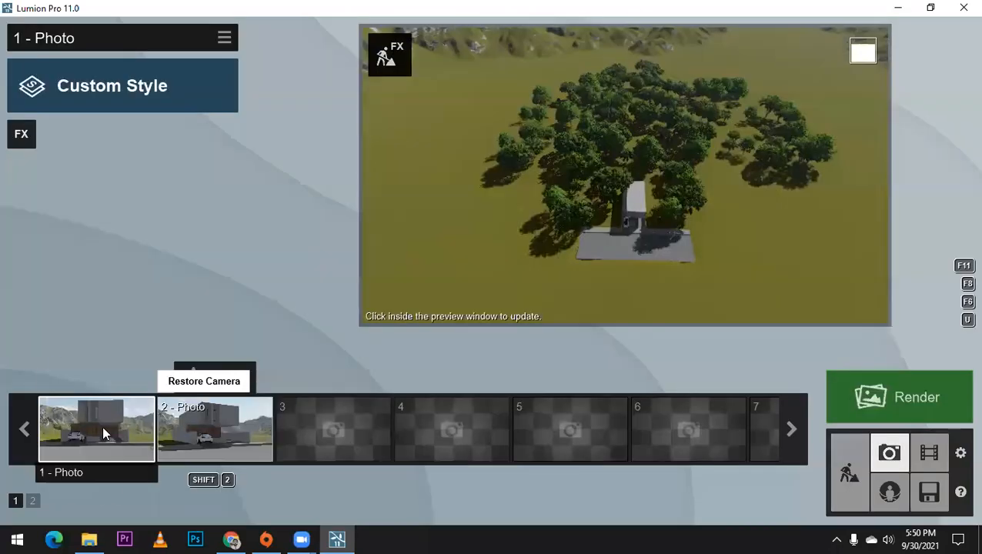
# Step: Check the new trees around the house in the stored camera views of Photo 1 and Photo 2
pyautogui.click(103, 427)
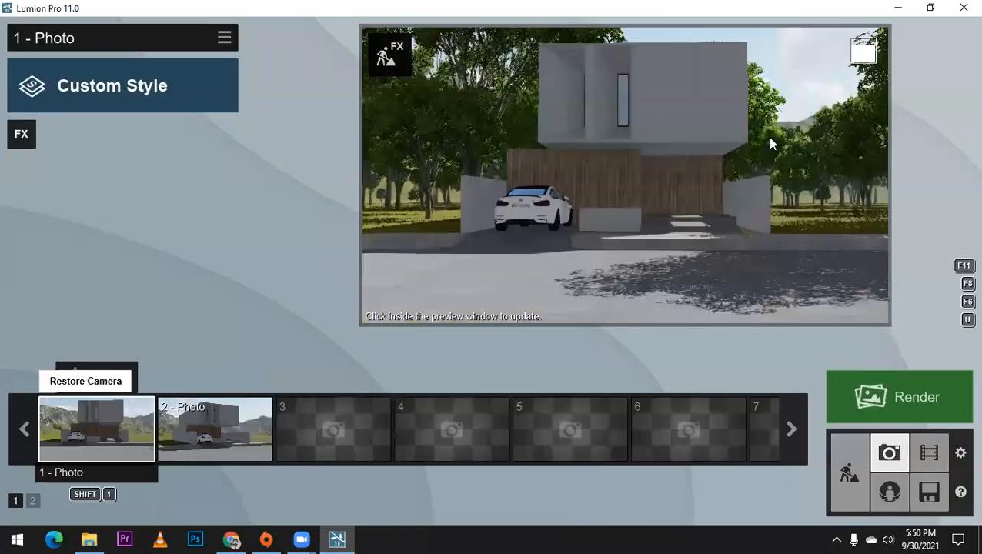
pyautogui.click(225, 414)
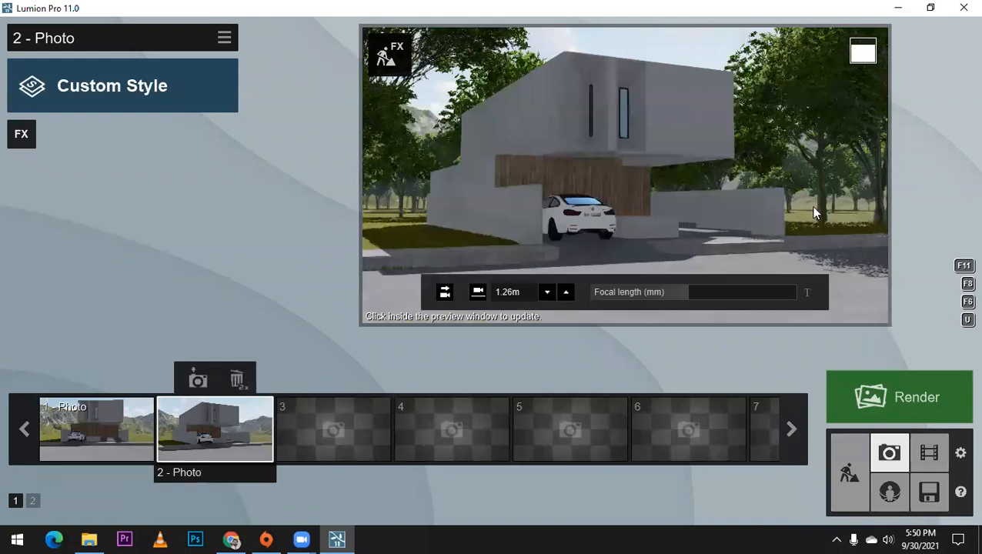
pyautogui.click(117, 436)
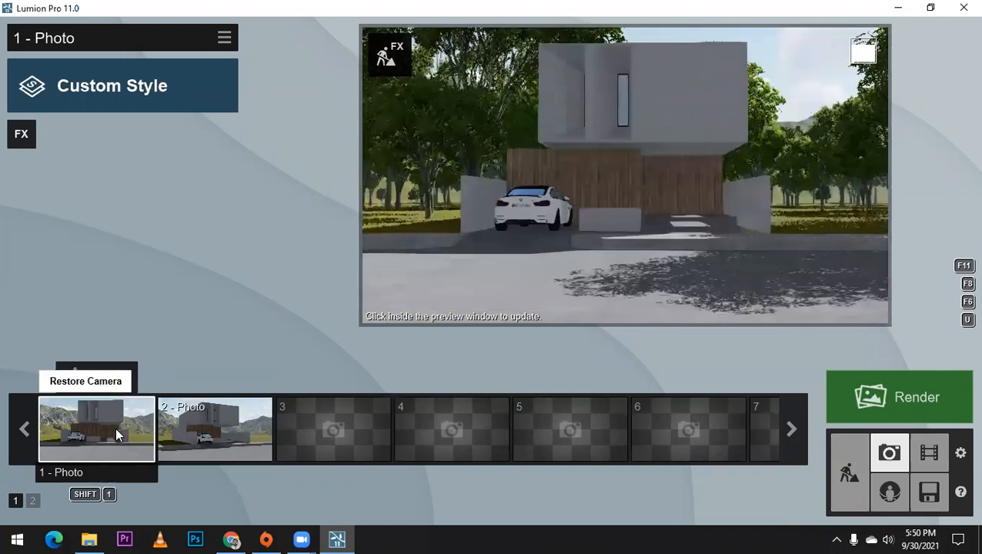
# Step: Return to build mode and place another mixed tree line on the open ground beyond the pavement
pyautogui.click(849, 472)
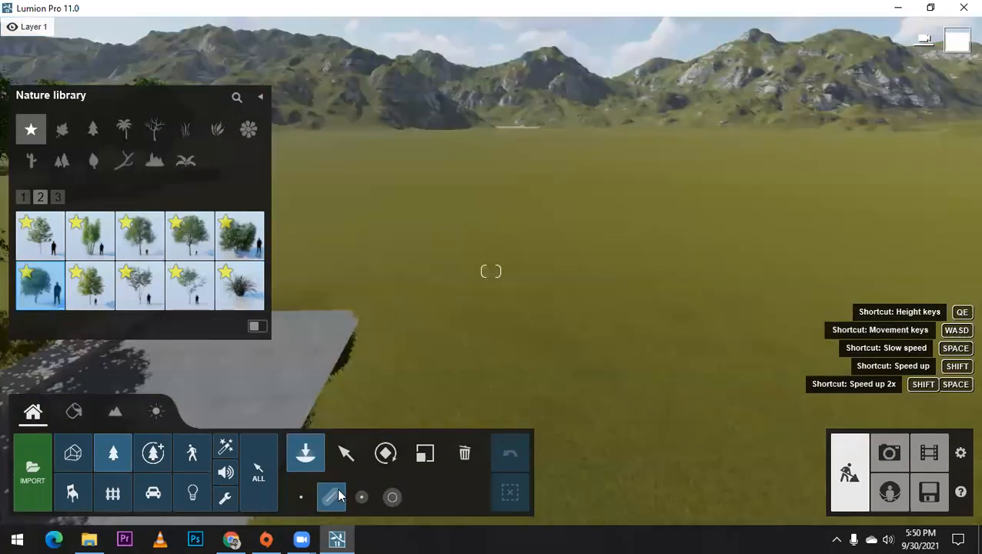
pyautogui.click(493, 265)
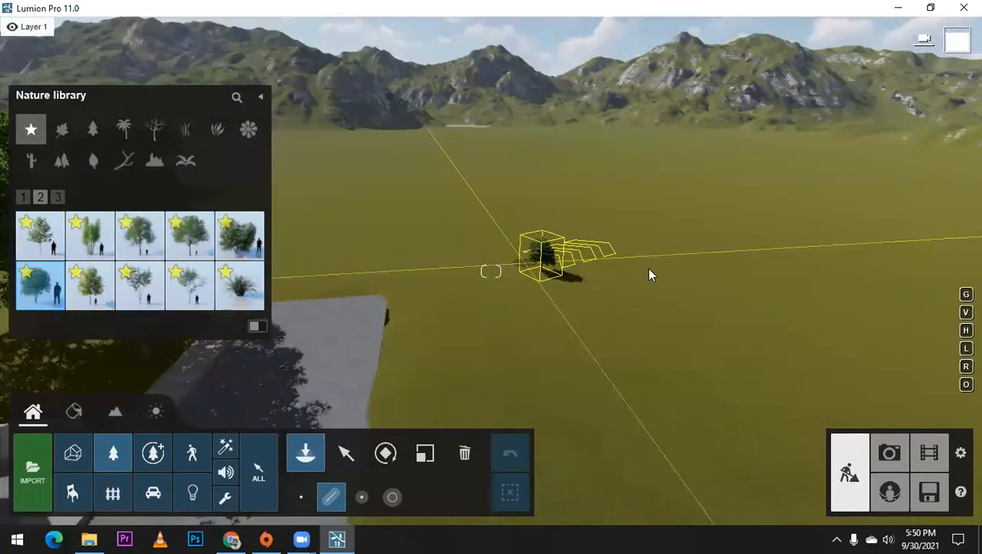
pyautogui.click(803, 268)
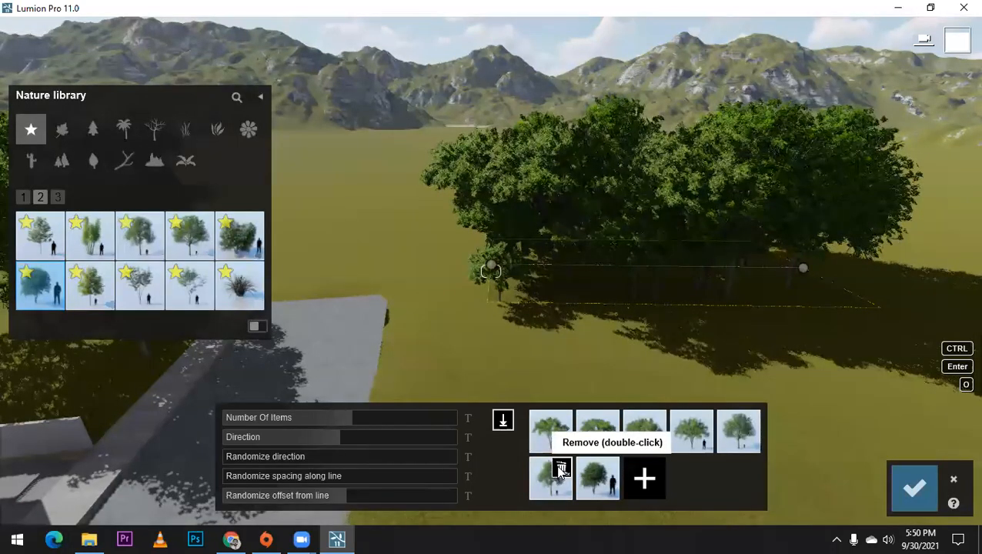
# Step: Remove all but one wide-canopy species from the new line's mix and set its number of items to six
pyautogui.doubleClick(560, 470)
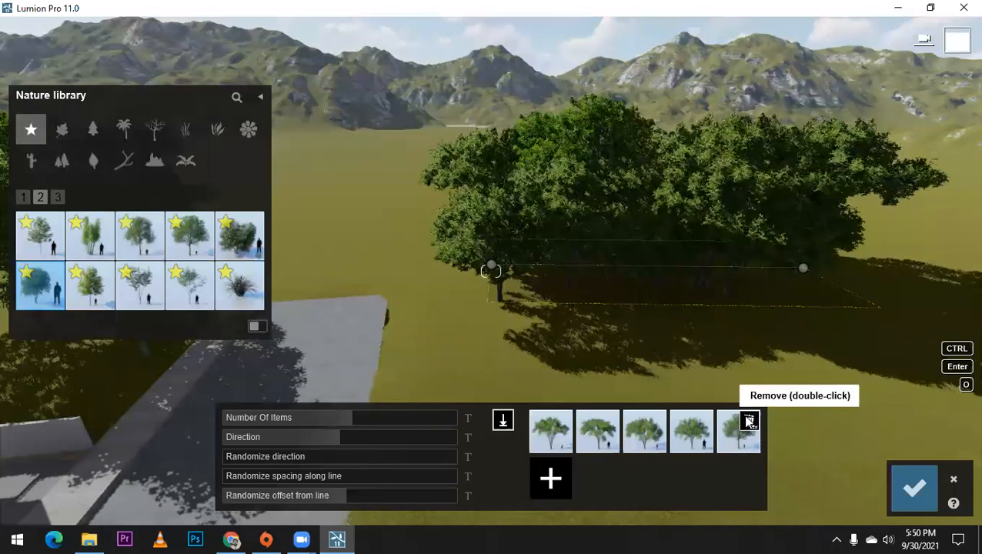
pyautogui.doubleClick(751, 428)
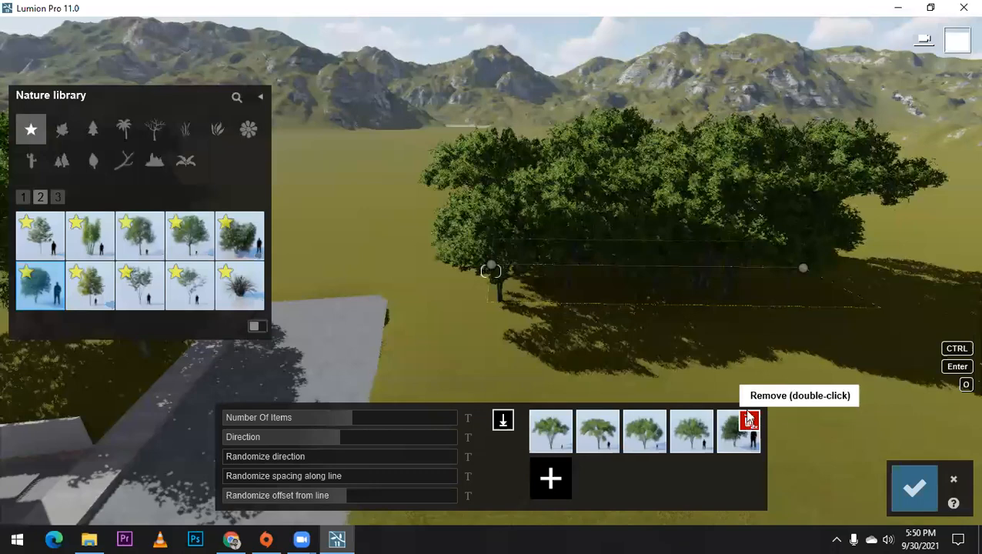
pyautogui.doubleClick(750, 423)
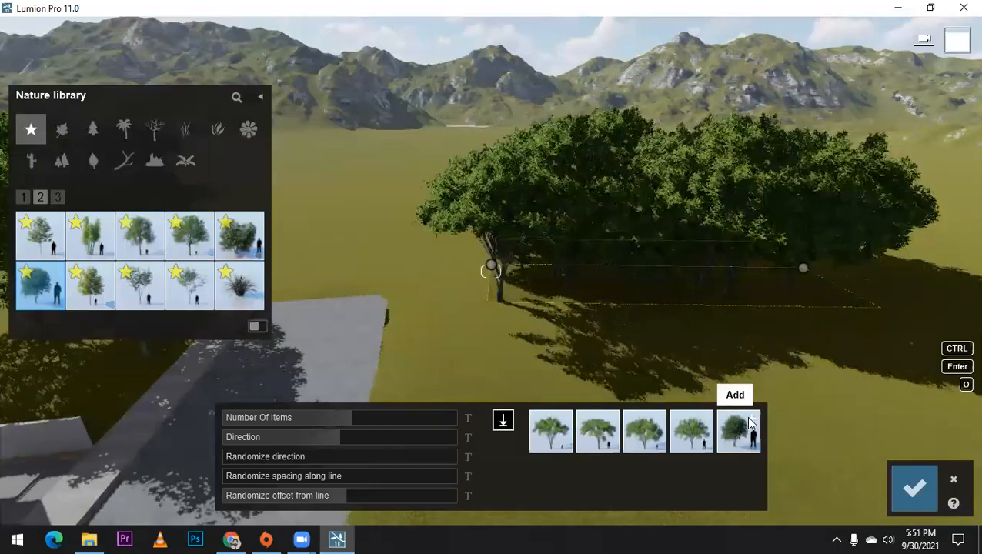
pyautogui.click(750, 422)
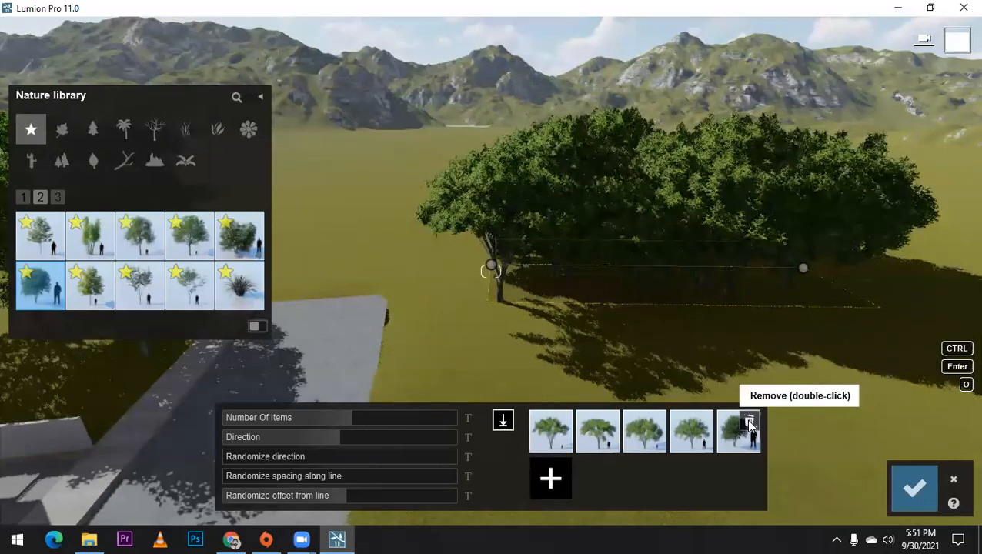
pyautogui.doubleClick(700, 423)
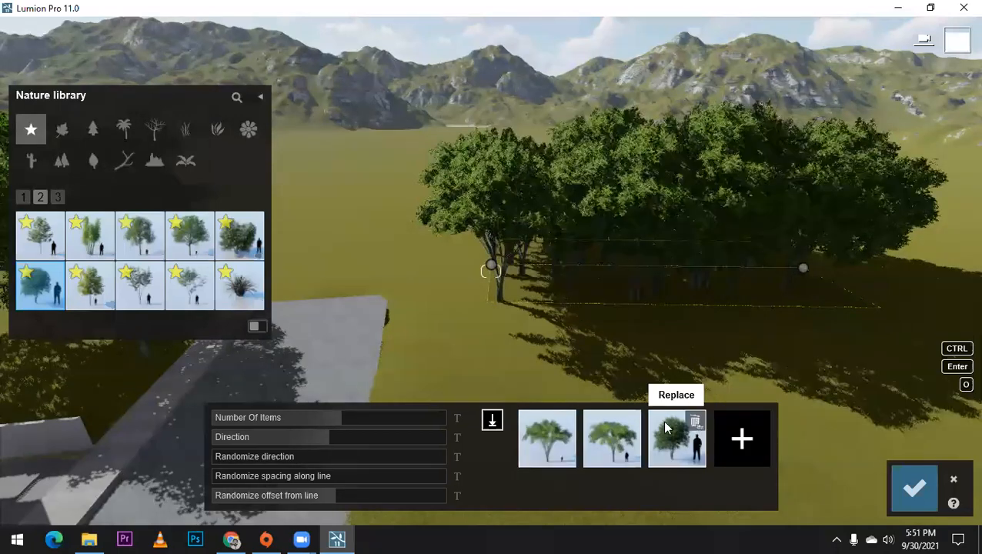
pyautogui.doubleClick(694, 422)
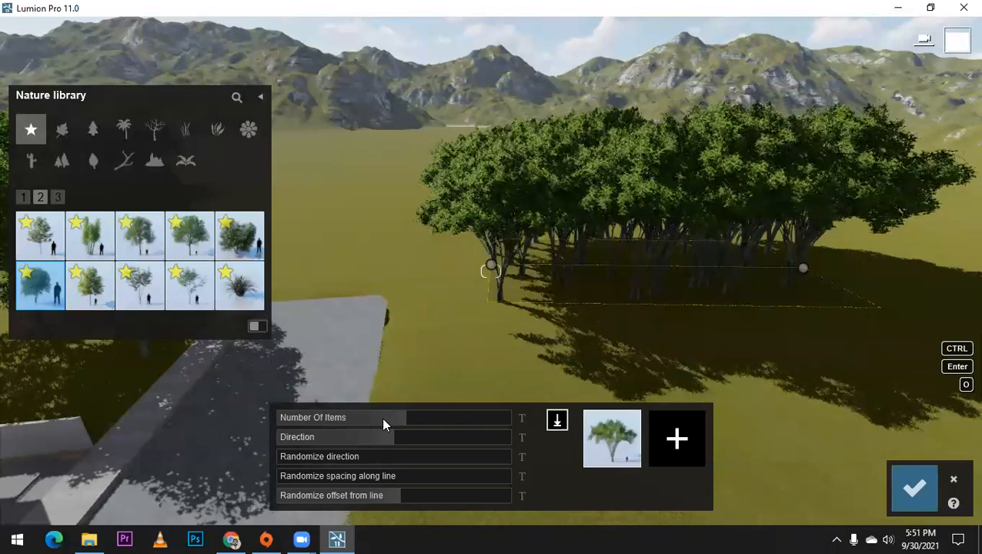
pyautogui.click(334, 418)
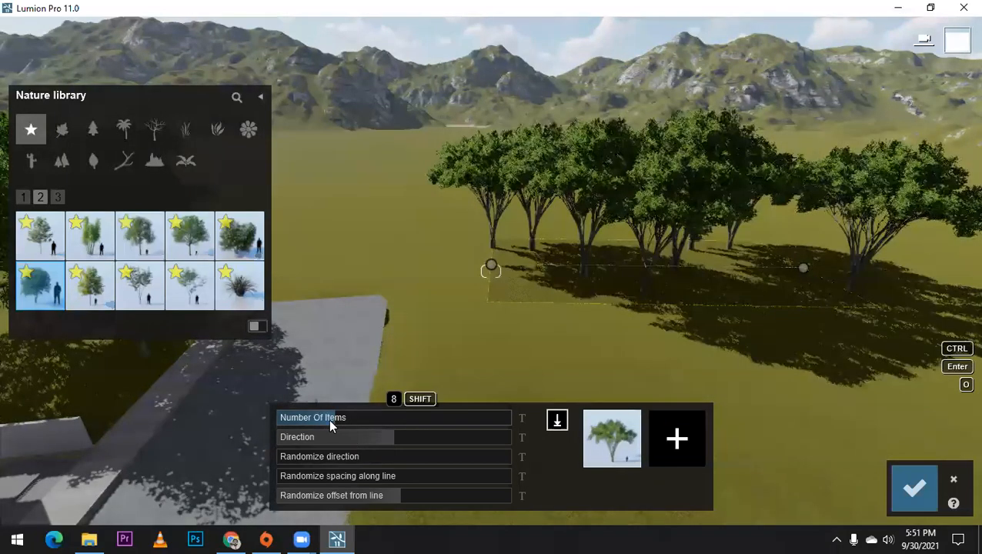
pyautogui.moveTo(328, 418); pyautogui.dragTo(322, 418)
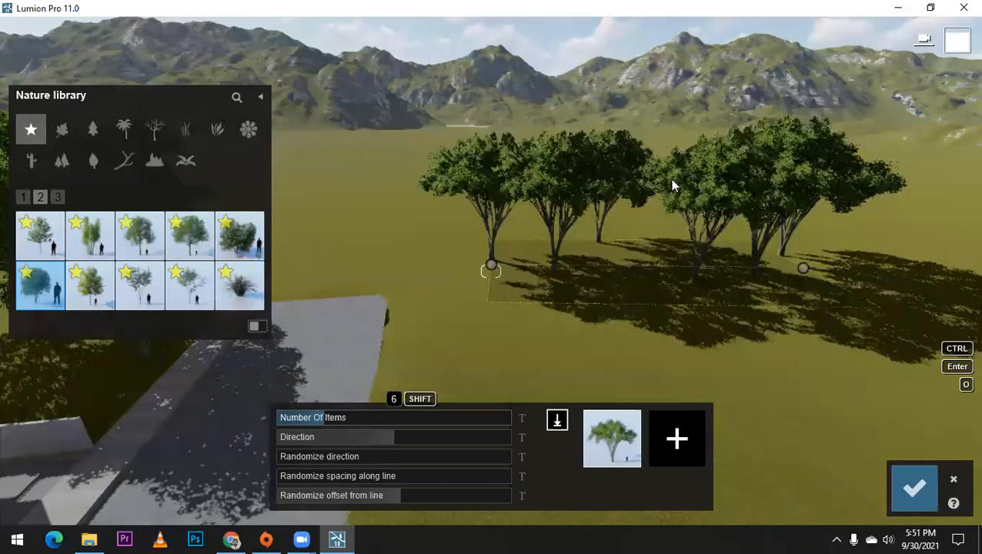
# Step: Add BlackElder-Green3 HQ and EuropeanBeech-M4 HQ to the tree line's species mix
pyautogui.click(616, 434)
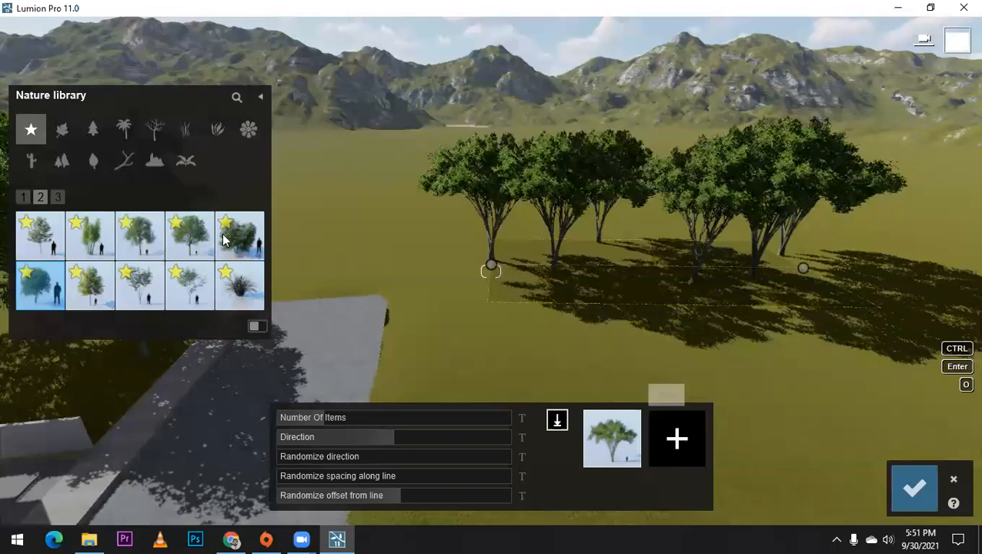
pyautogui.moveTo(228, 245)
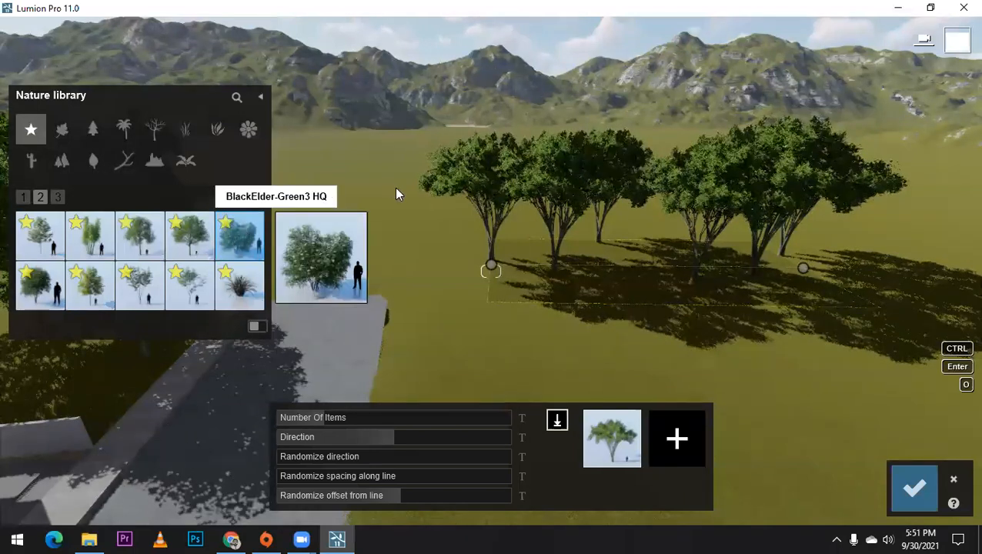
pyautogui.click(682, 440)
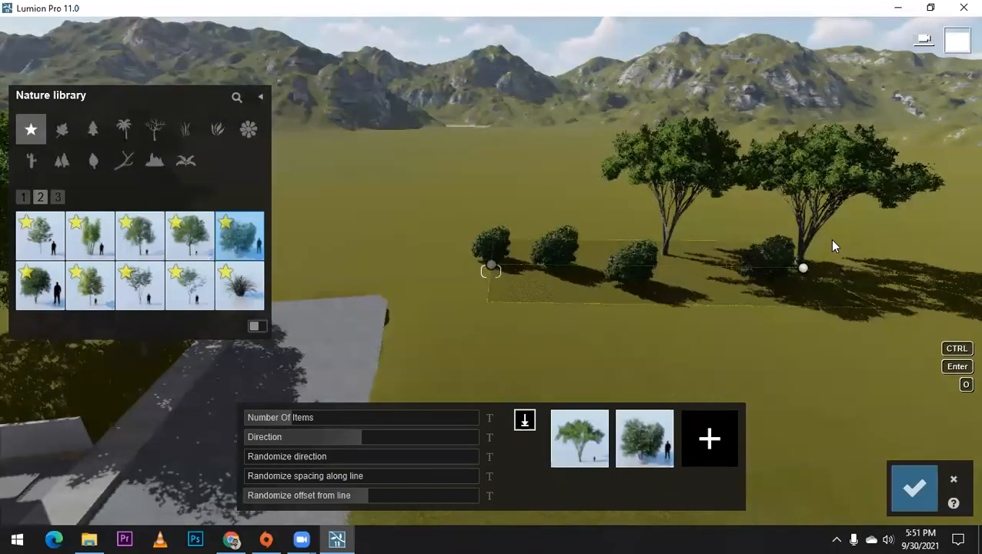
pyautogui.moveTo(180, 287)
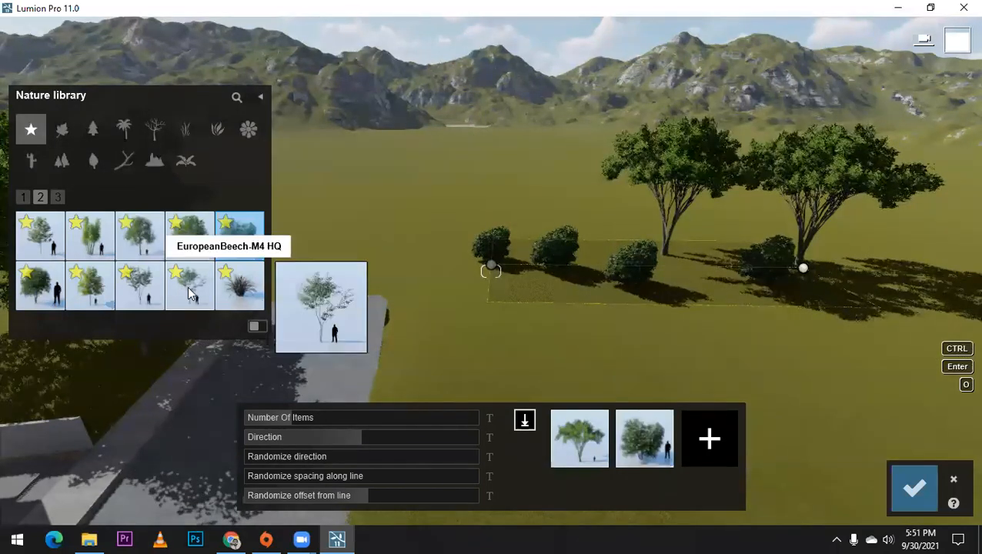
pyautogui.click(709, 451)
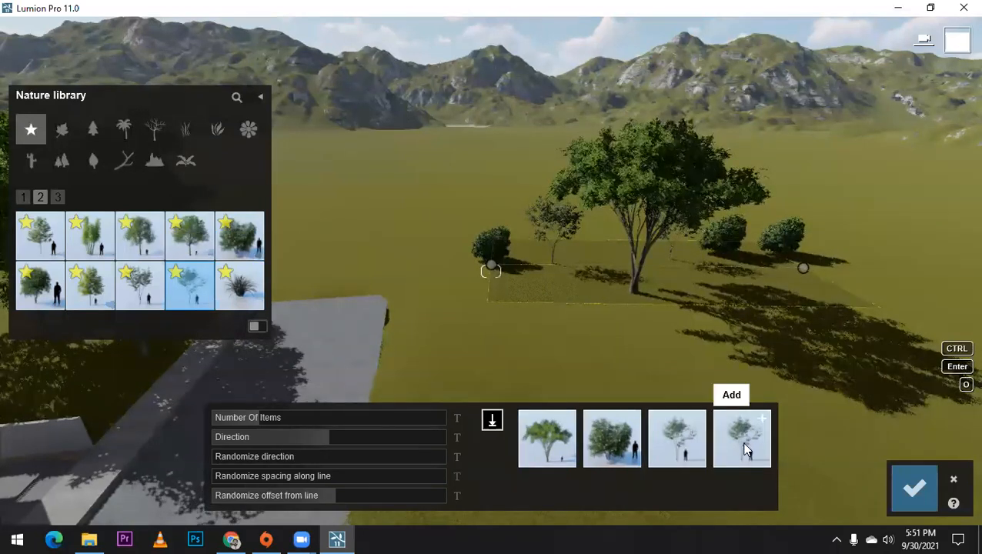
# Step: Try a duplicate EuropeanBeech-M4 HQ in the mix, remove it, and add the yellow-green tree instead
pyautogui.click(744, 450)
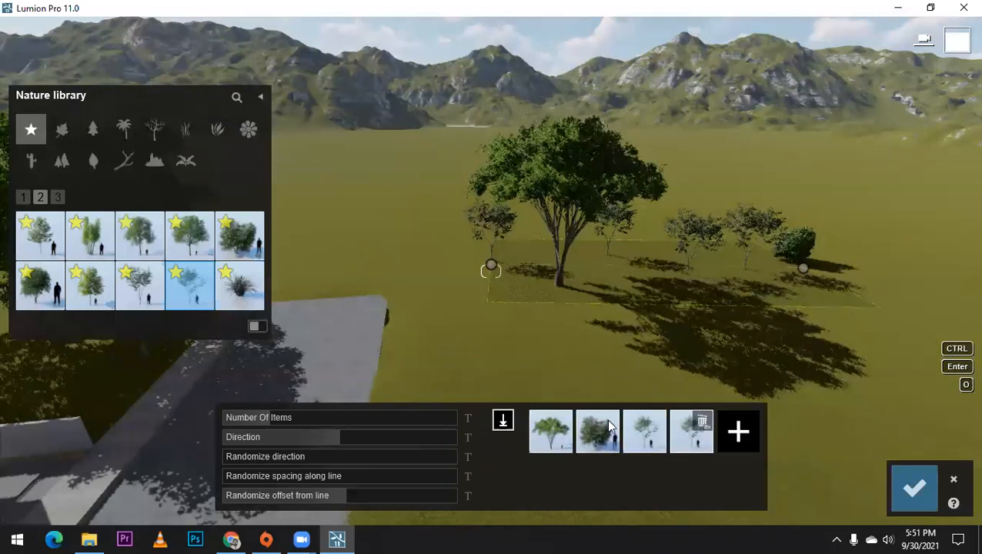
pyautogui.click(701, 422)
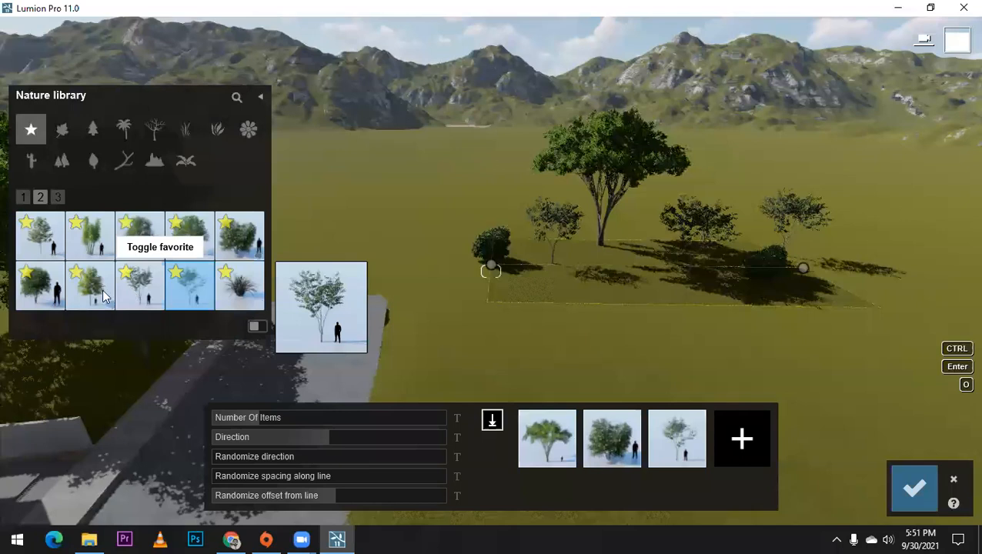
pyautogui.click(743, 435)
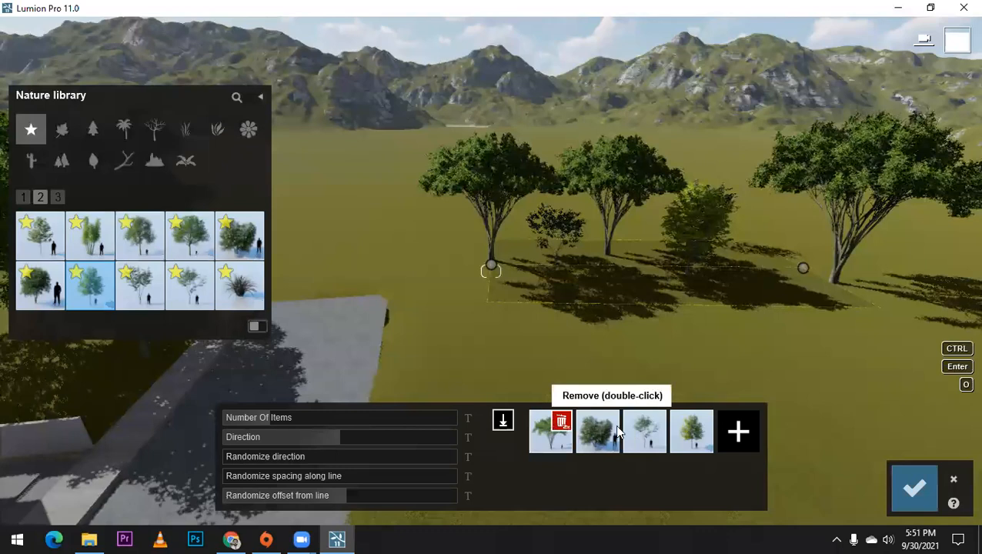
# Step: Remove the wide-canopy tree, black elder and European beech from the mix, keeping the yellow-green tree, and confirm the placement
pyautogui.doubleClick(560, 422)
pyautogui.doubleClick(599, 422)
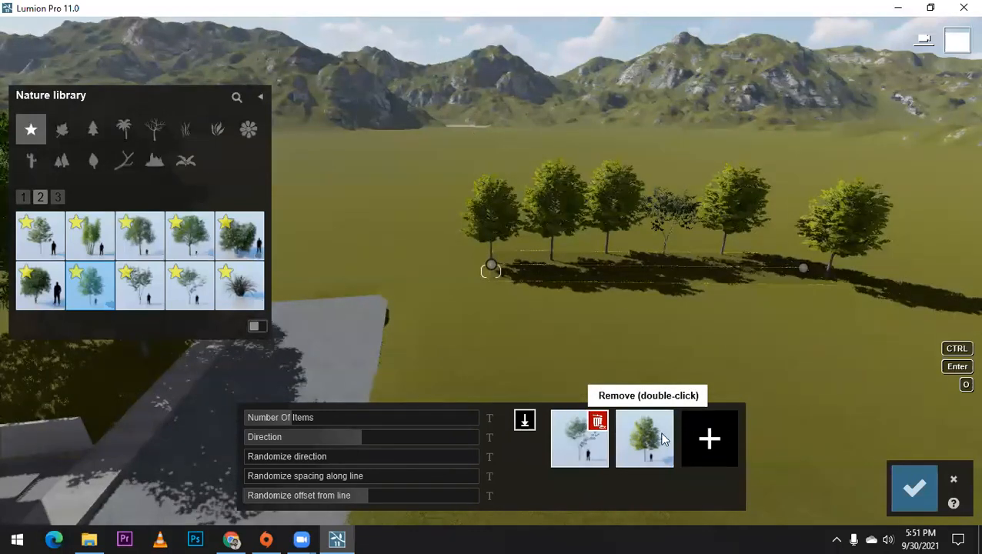
pyautogui.doubleClick(600, 422)
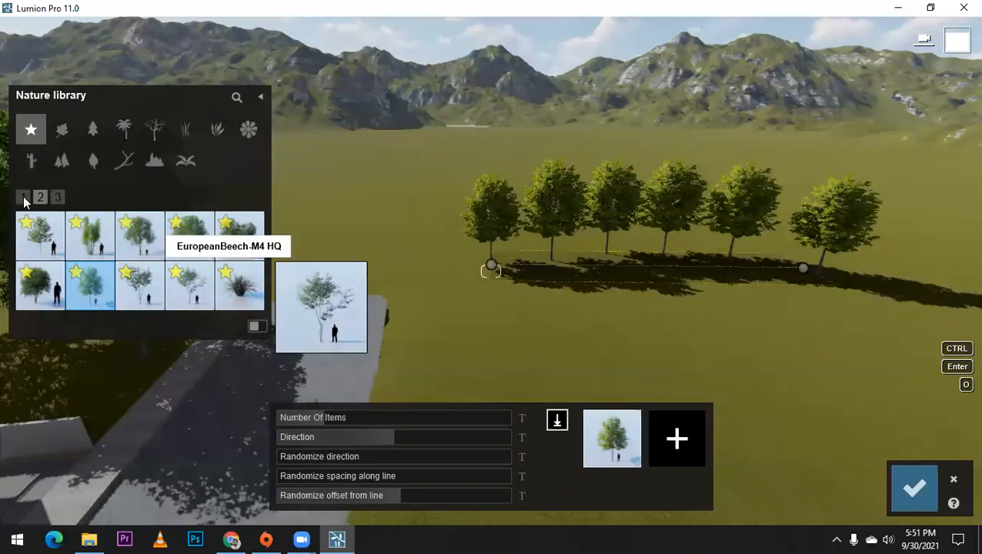
pyautogui.click(925, 492)
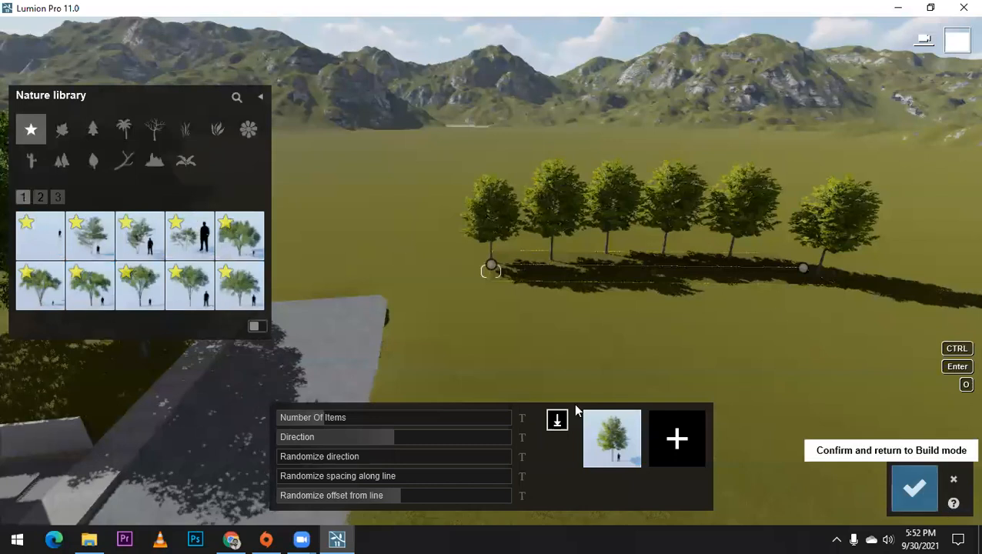
# Step: Delete the whole row of six yellow-green trees on the open ground beside the road
pyautogui.click(464, 453)
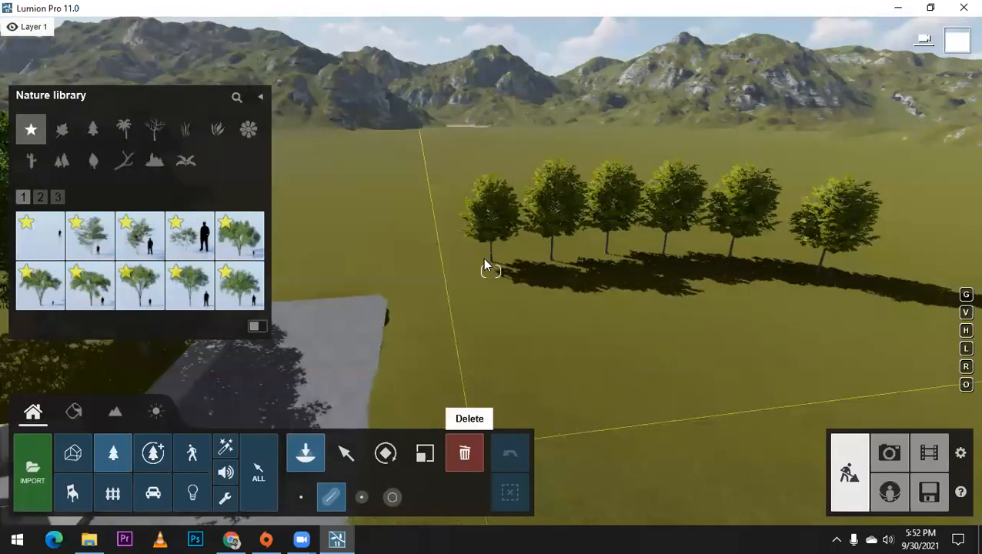
pyautogui.click(552, 259)
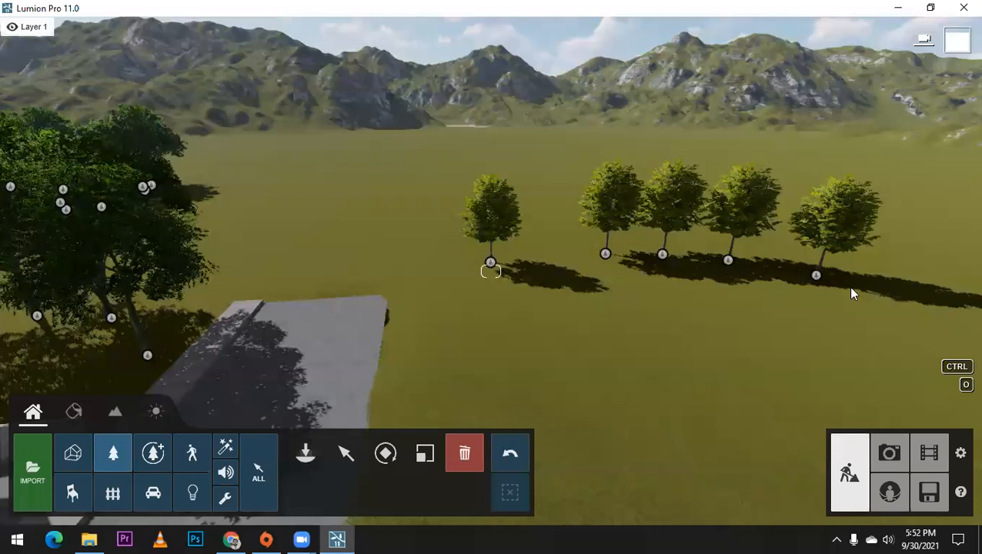
pyautogui.keyDown('ctrl'); pyautogui.moveTo(893, 348); pyautogui.dragTo(687, 191); pyautogui.keyUp('ctrl')
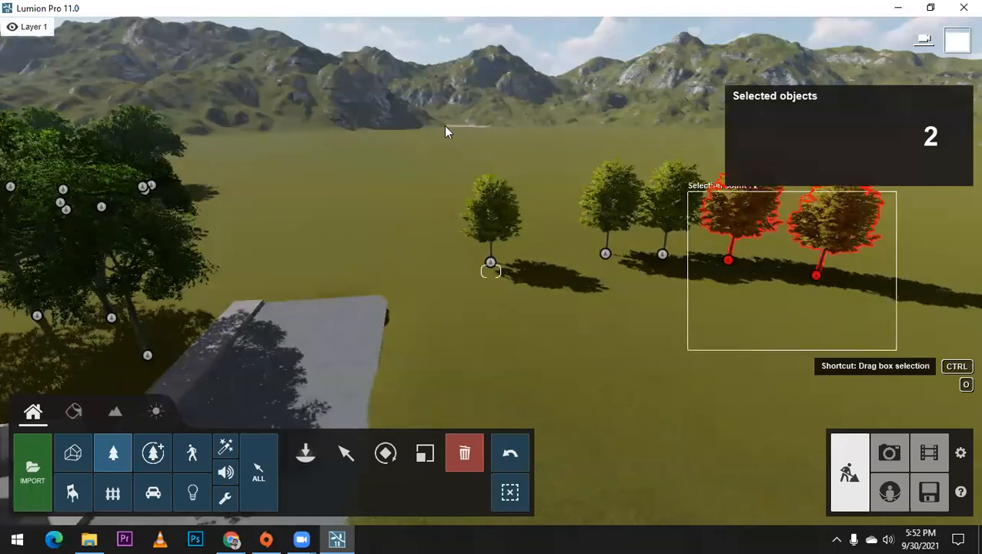
pyautogui.keyDown('ctrl'); pyautogui.moveTo(445, 130); pyautogui.dragTo(443, 126); pyautogui.keyUp('ctrl')
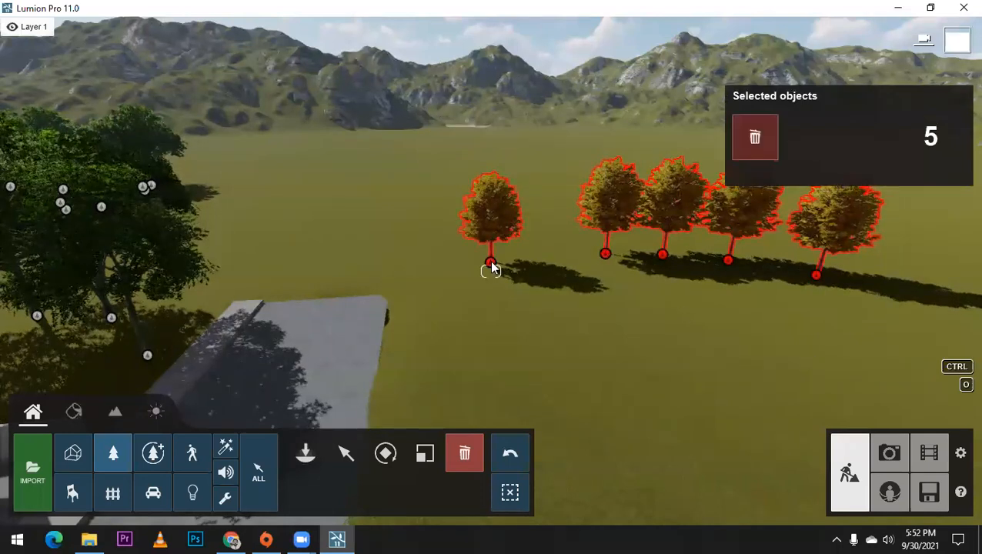
pyautogui.press('Delete')
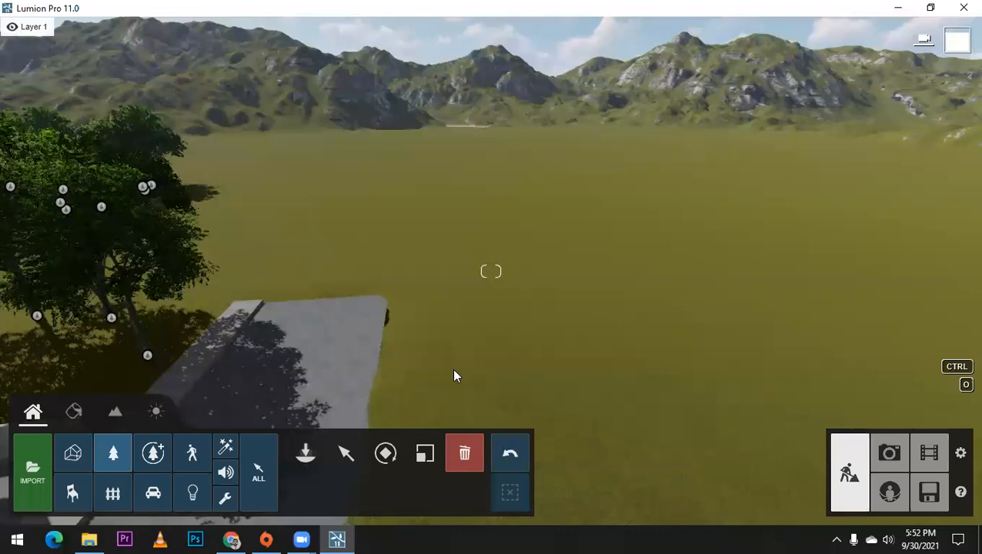
# Step: Check how the placed trees frame the house in stored photo views 1 and 2
pyautogui.press('s')
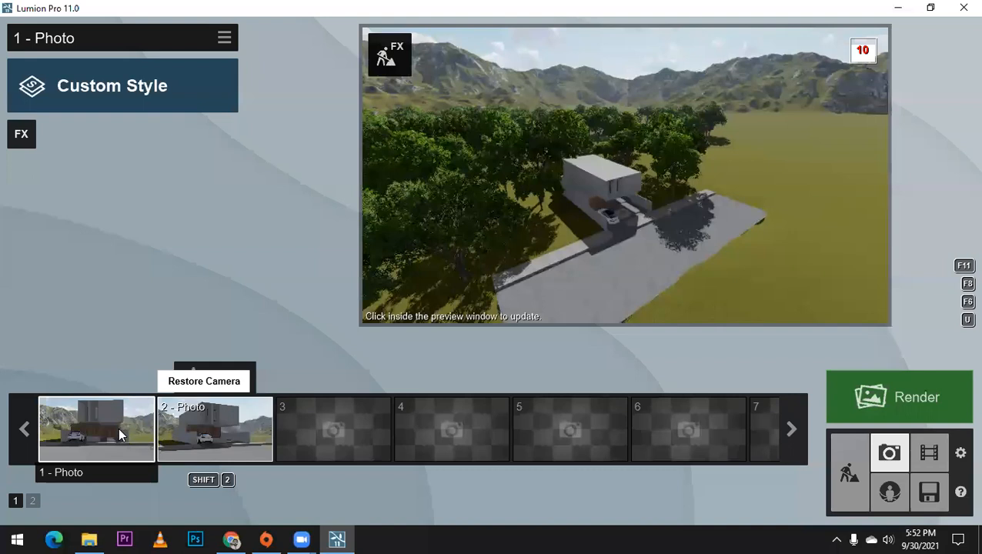
pyautogui.click(118, 427)
pyautogui.moveTo(826, 205)
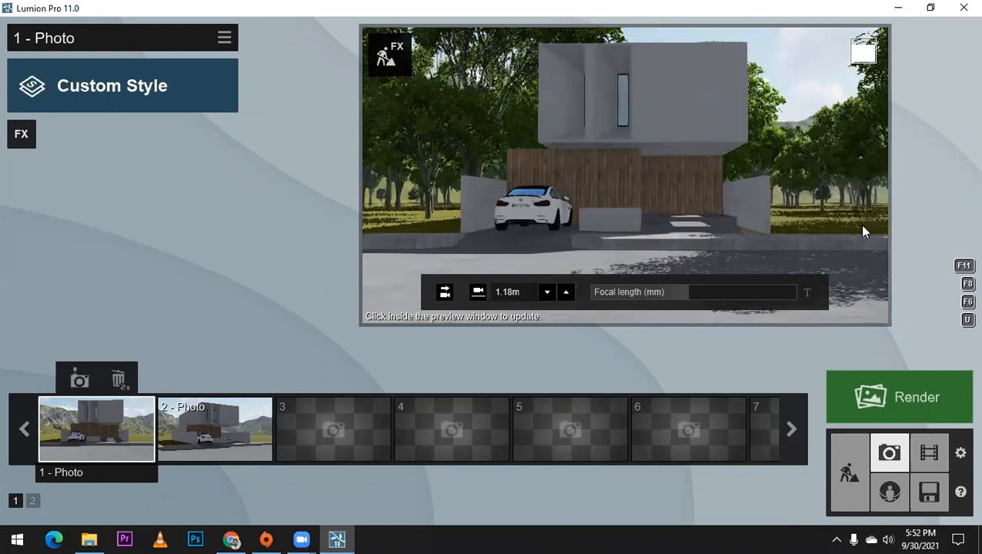
pyautogui.click(197, 437)
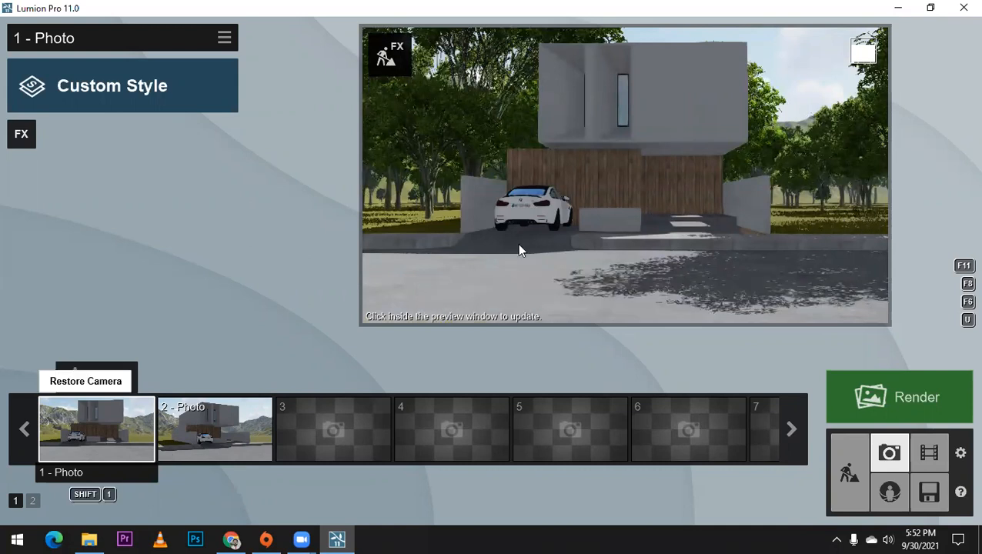
pyautogui.moveTo(396, 211)
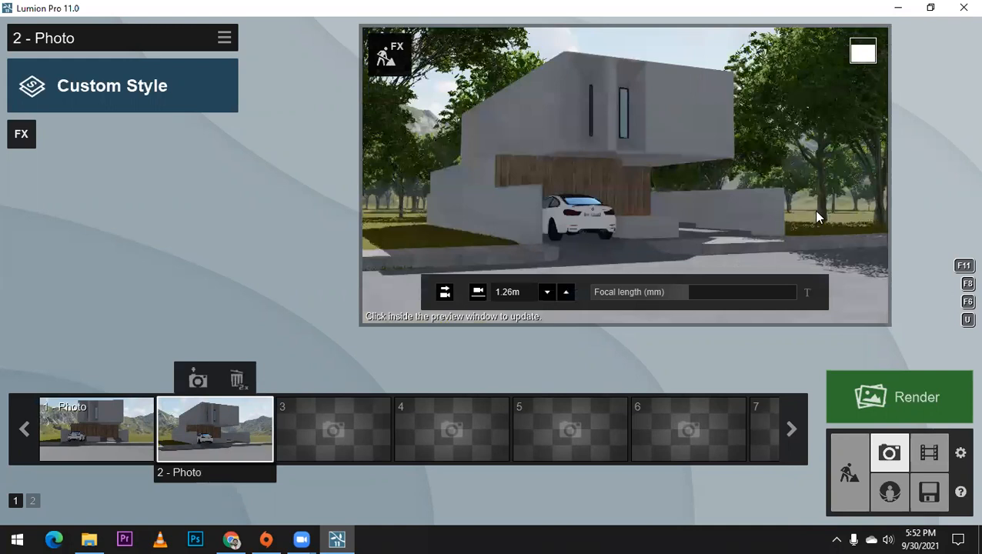
# Step: Back in Build mode, mass-place a new line of yellow-green trees across the middle of the forest behind the house
pyautogui.click(850, 466)
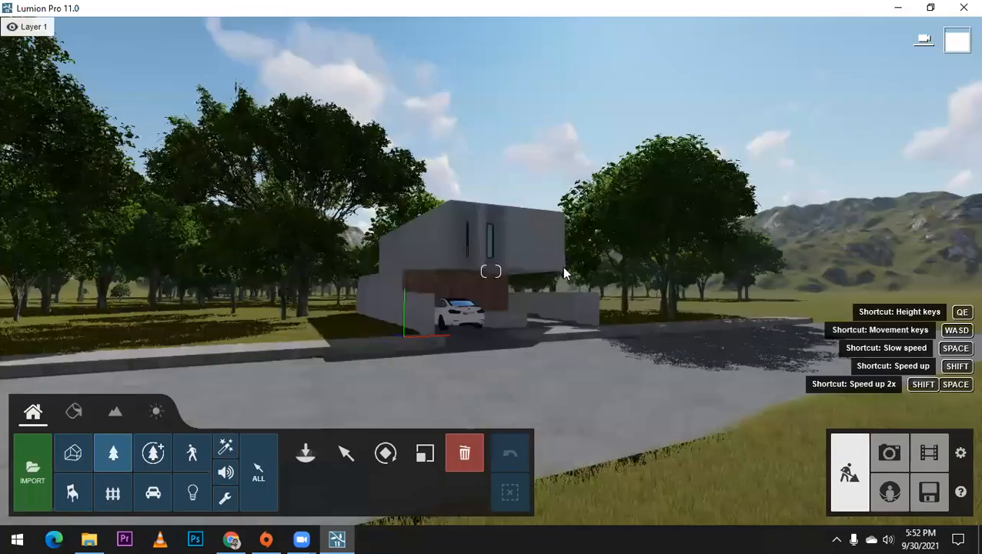
pyautogui.moveTo(564, 269); pyautogui.dragTo(612, 231, button='right')
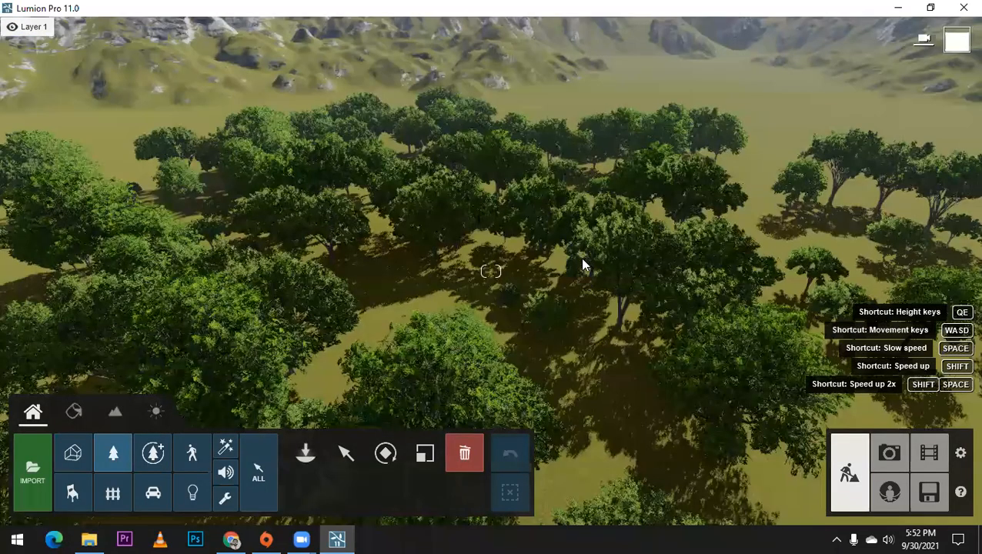
pyautogui.scroll(-5, 584, 264)
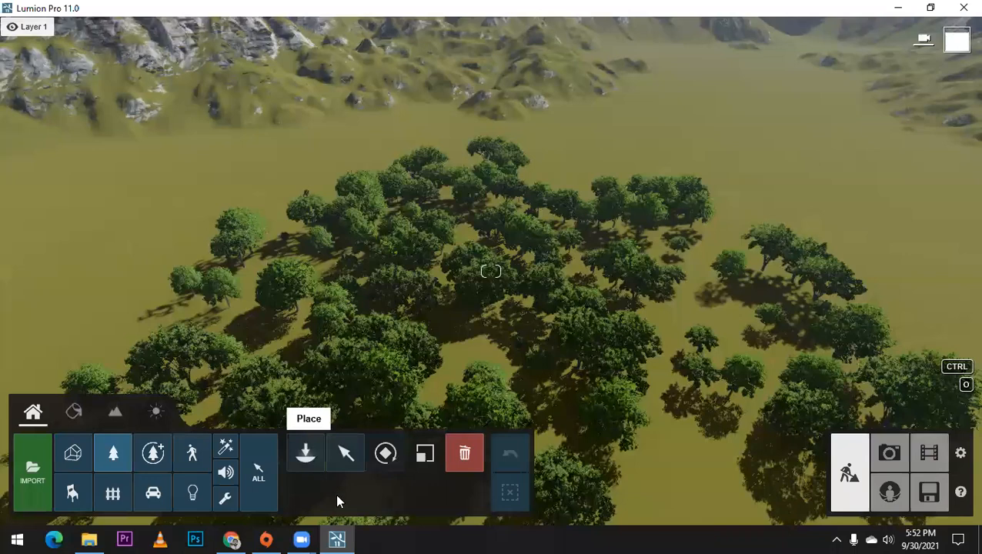
pyautogui.click(306, 455)
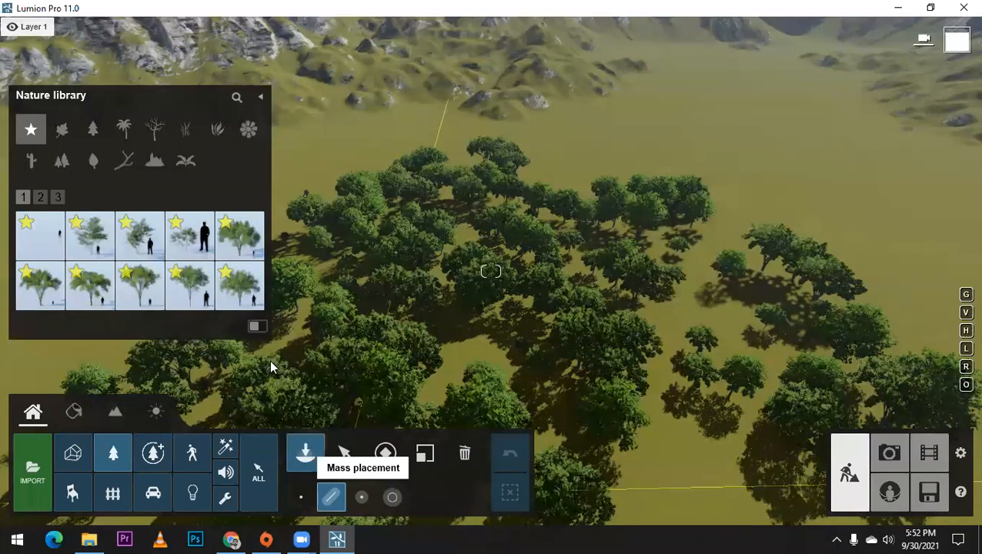
pyautogui.moveTo(345, 247); pyautogui.dragTo(731, 279, button='right')
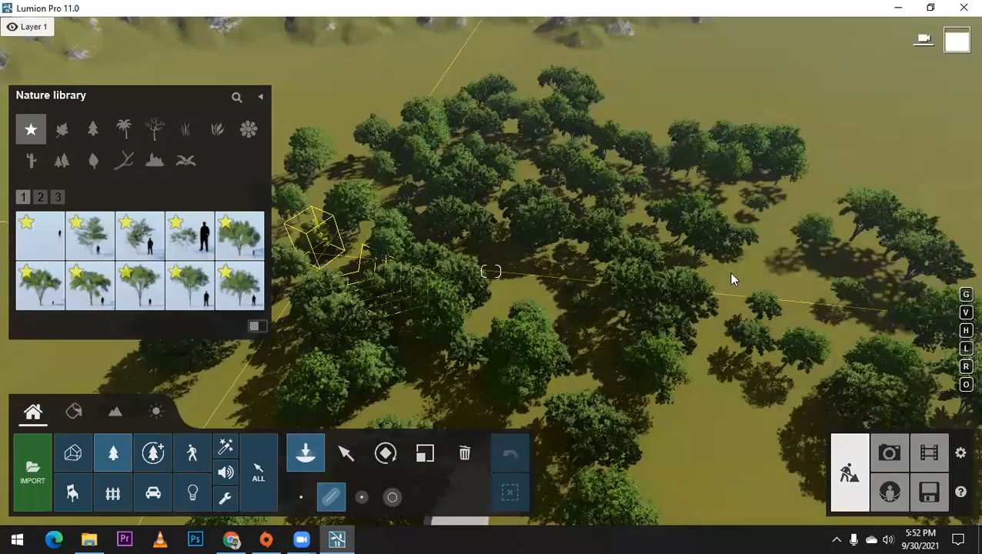
pyautogui.click(776, 283)
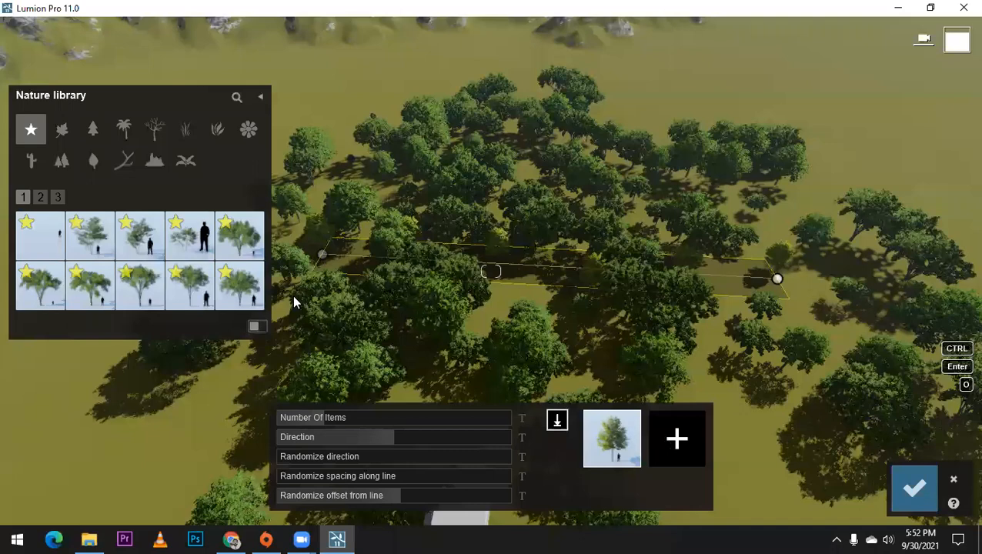
# Step: Add BlackElder-GreenBerries2 HQ and the bushy wide-crowned favorite tree to the new line's species mix
pyautogui.click(41, 198)
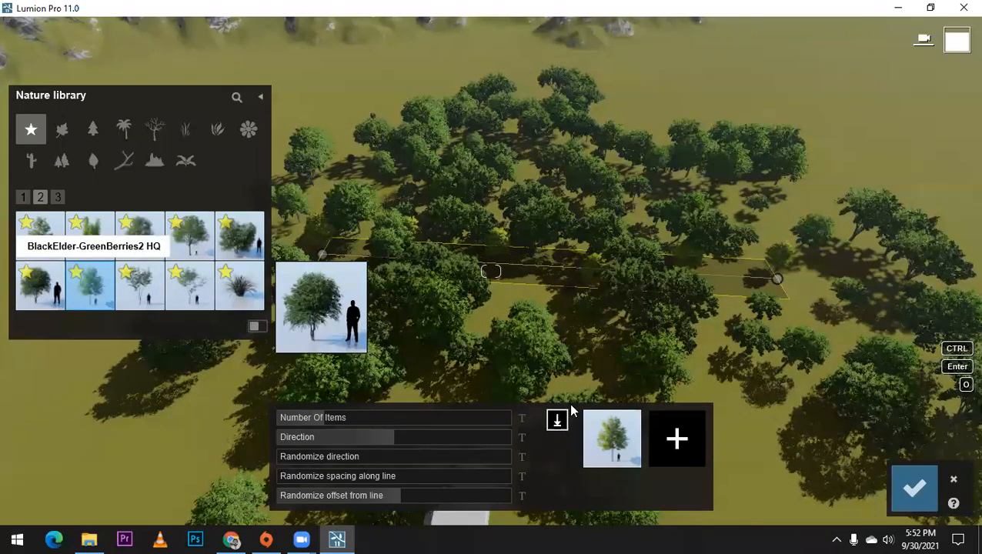
pyautogui.click(665, 438)
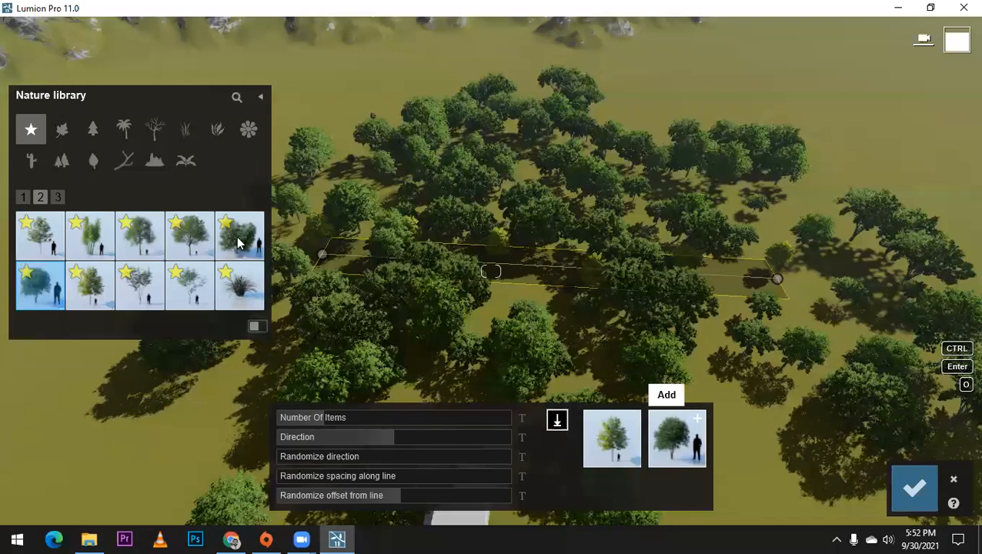
pyautogui.click(713, 449)
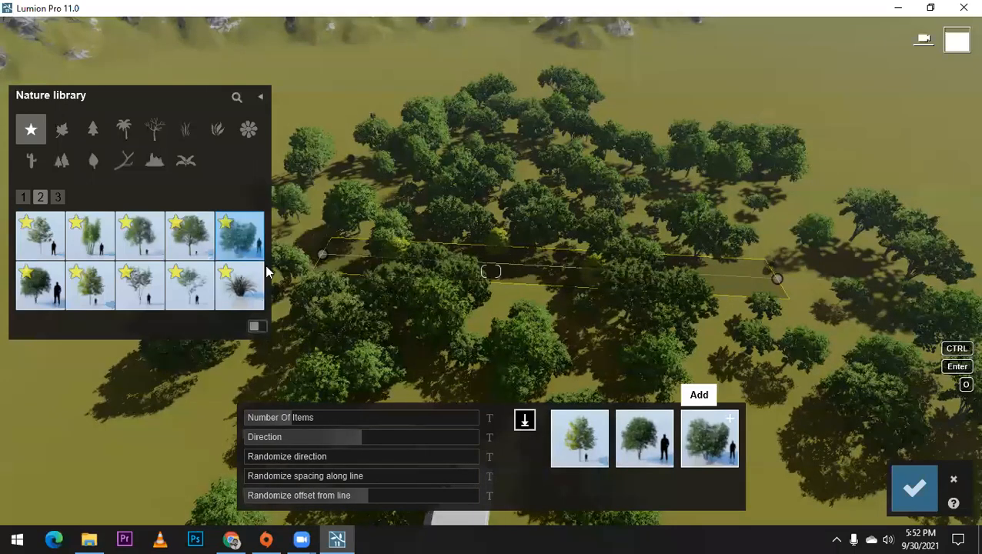
# Step: Look through the favorites, conifers, bare trees and broadleaf species, and add BlackElder-GreenBerries2 HQ to the mix once more
pyautogui.click(58, 198)
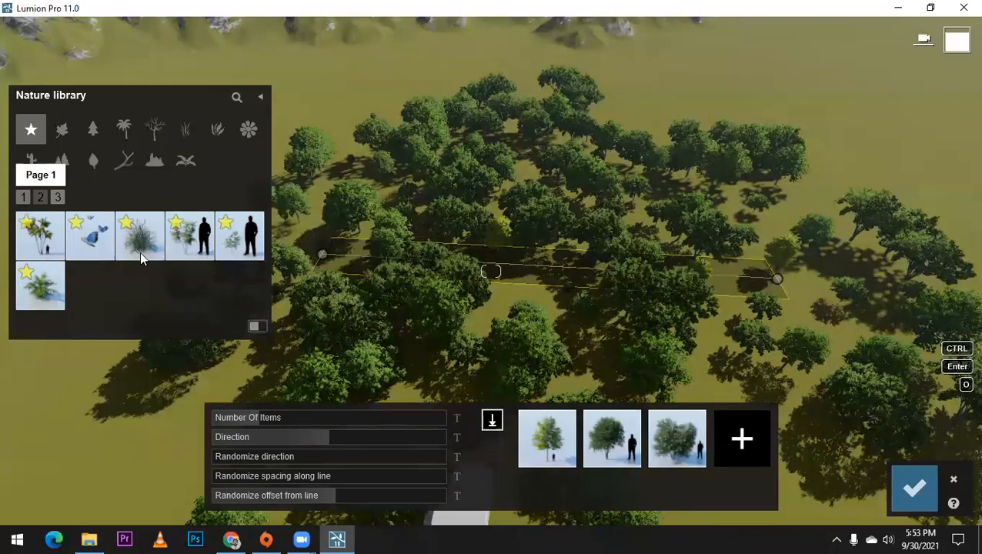
pyautogui.scroll(-1, 141, 259)
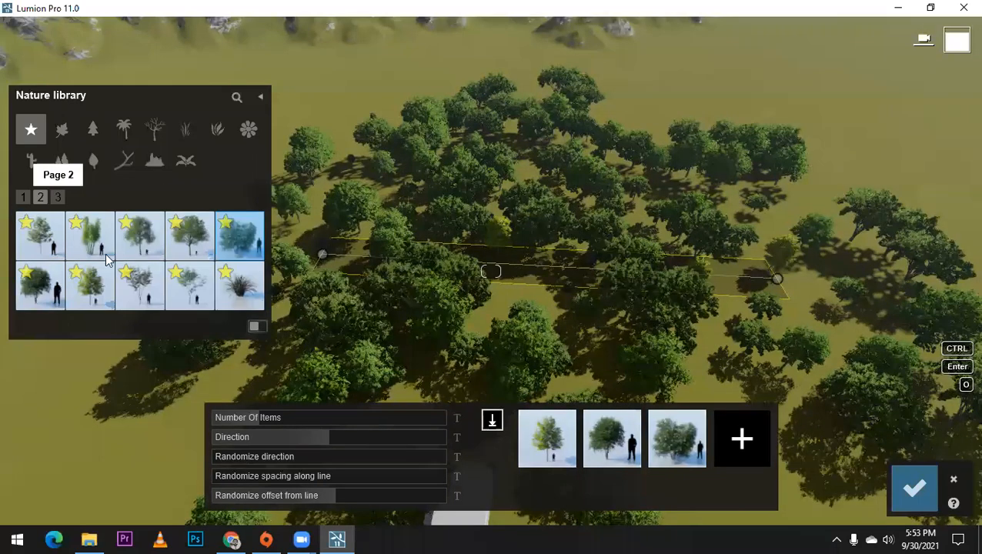
pyautogui.click(91, 131)
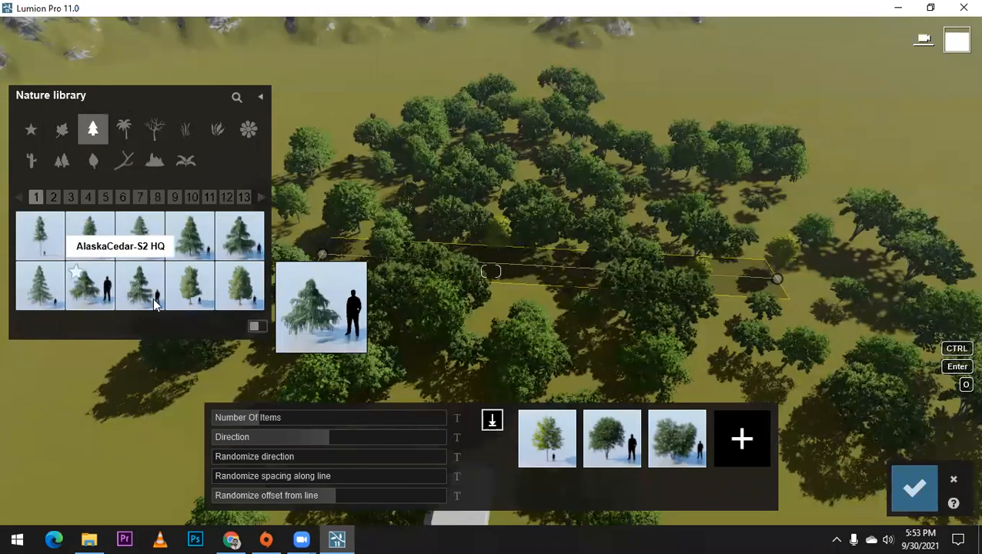
pyautogui.click(152, 132)
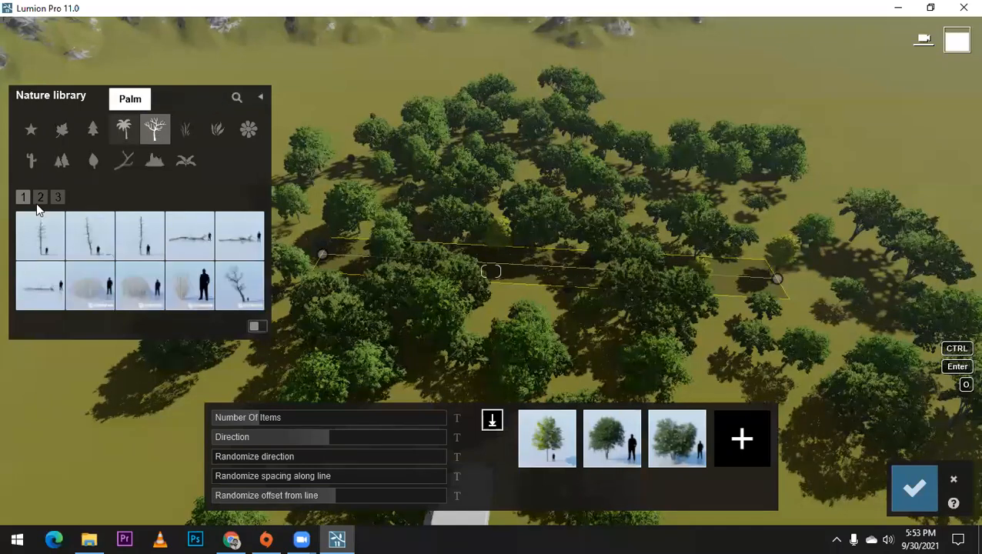
pyautogui.click(63, 131)
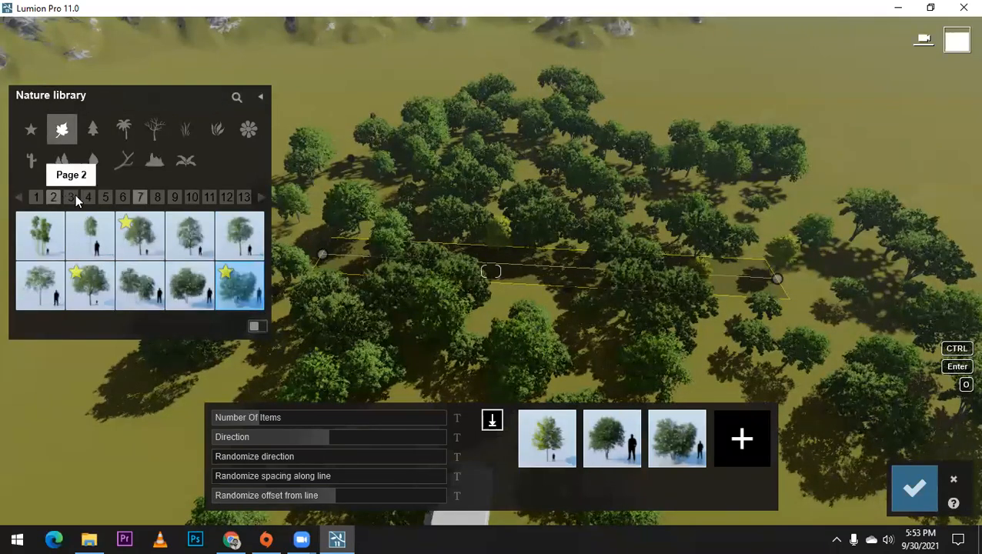
pyautogui.click(74, 197)
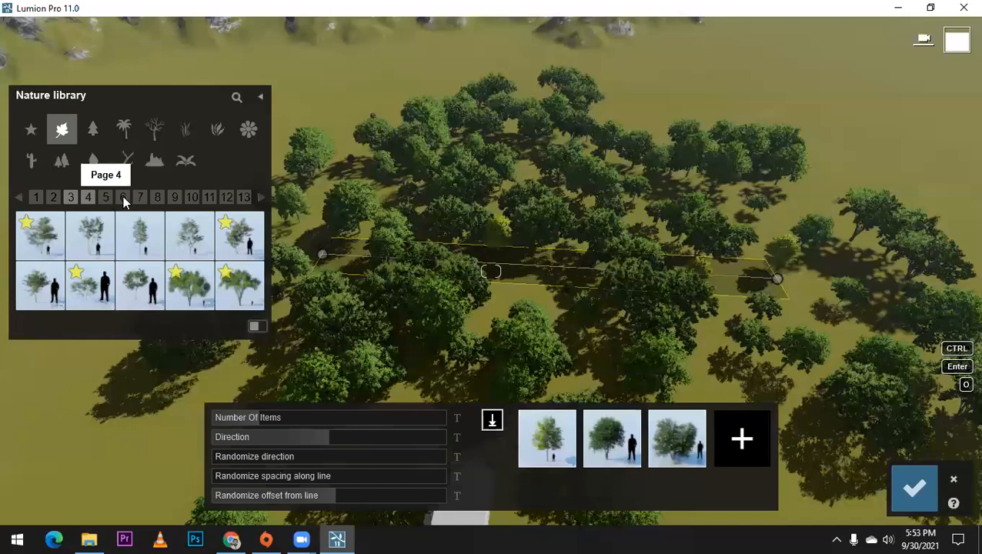
pyautogui.click(108, 197)
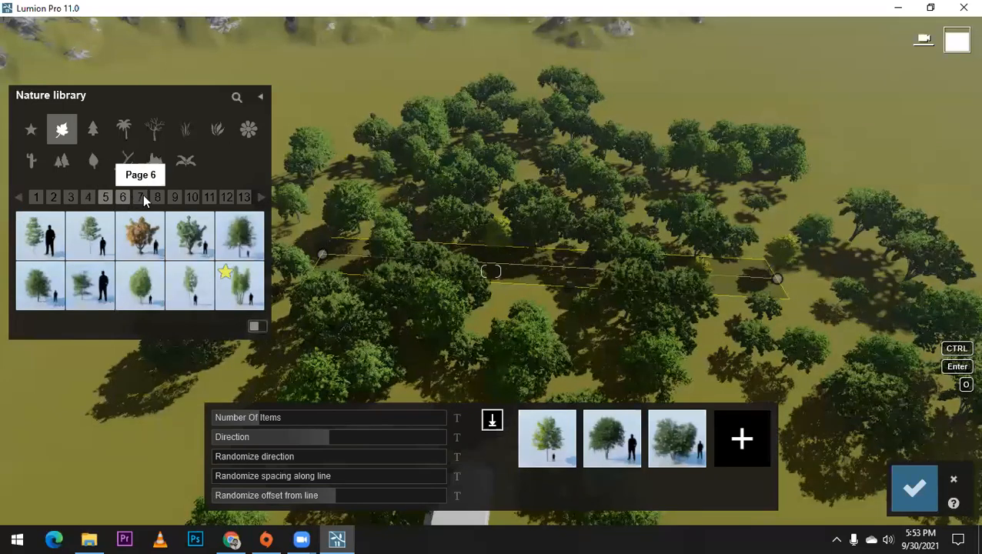
pyautogui.click(142, 197)
pyautogui.click(157, 198)
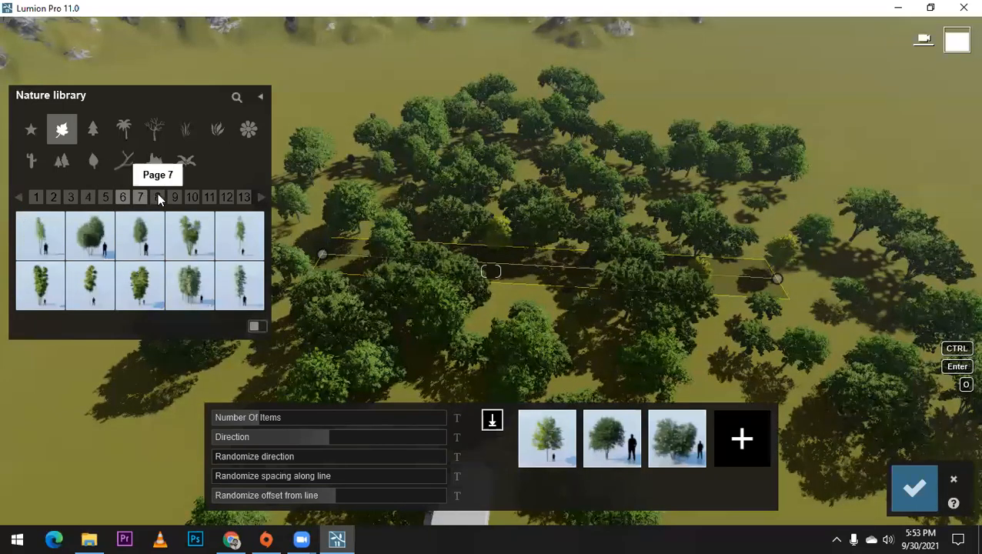
pyautogui.click(187, 288)
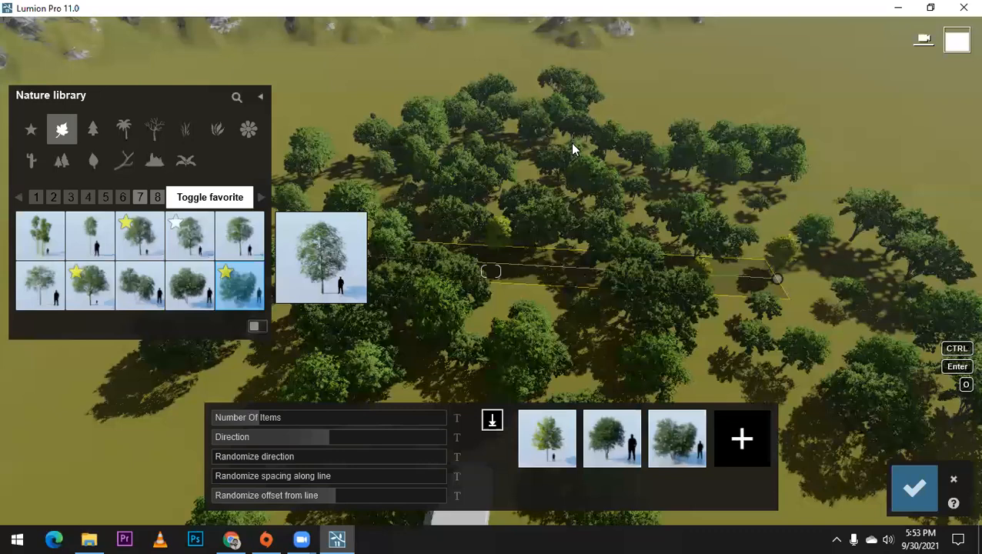
pyautogui.click(156, 195)
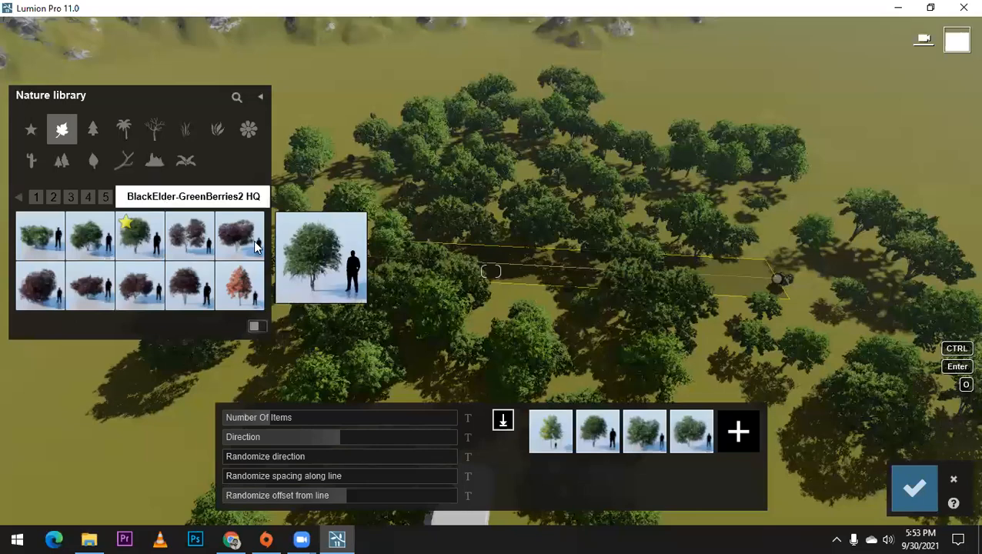
# Step: Add the rounded grey-lilac flowering shrub from the broadleaf species to the line's mix
pyautogui.click(175, 197)
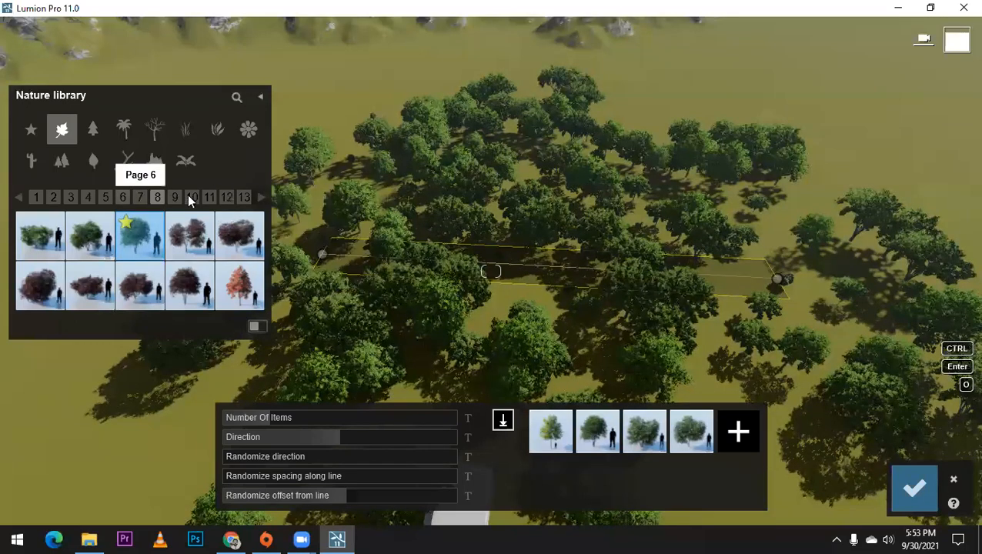
pyautogui.click(209, 197)
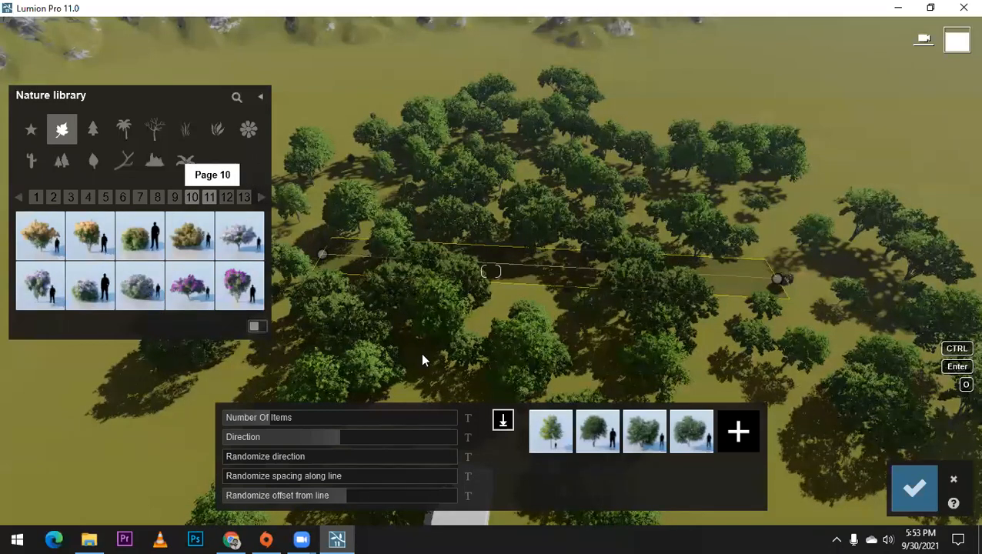
pyautogui.click(738, 431)
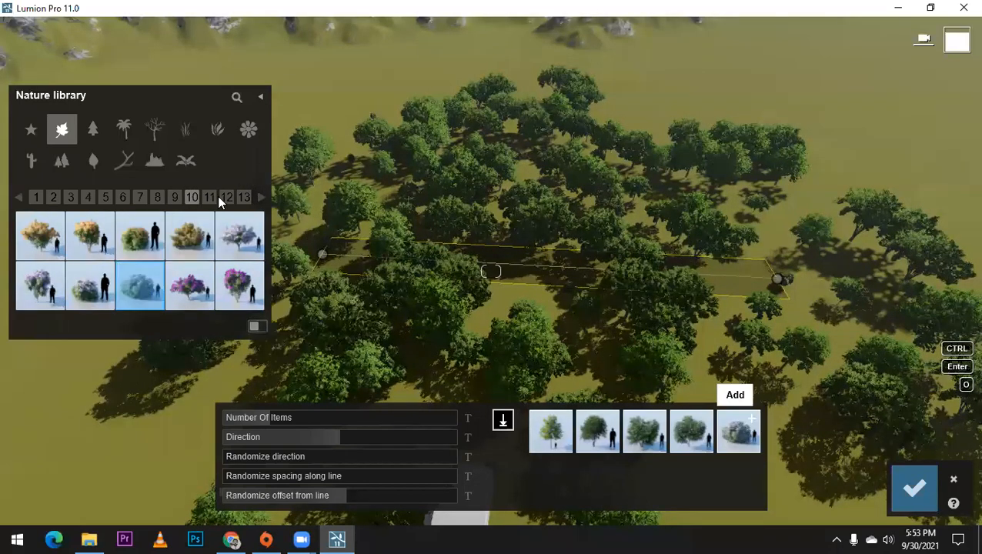
# Step: Set the line's number of items to 100 and its randomized offset from line to 1.4
pyautogui.click(257, 198)
pyautogui.click(259, 198)
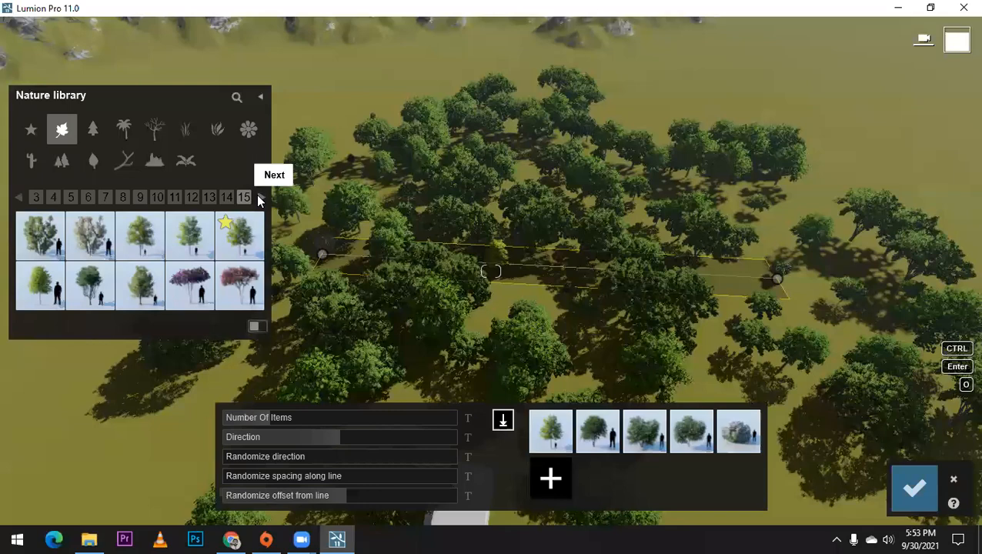
pyautogui.click(257, 198)
pyautogui.click(258, 198)
pyautogui.moveTo(480, 411); pyautogui.dragTo(518, 411)
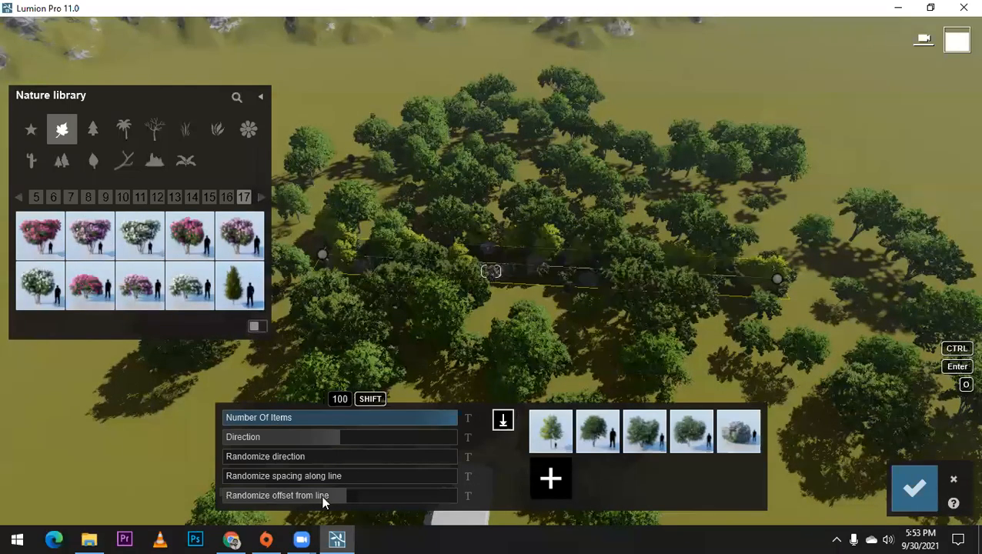
pyautogui.moveTo(370, 500); pyautogui.dragTo(399, 495)
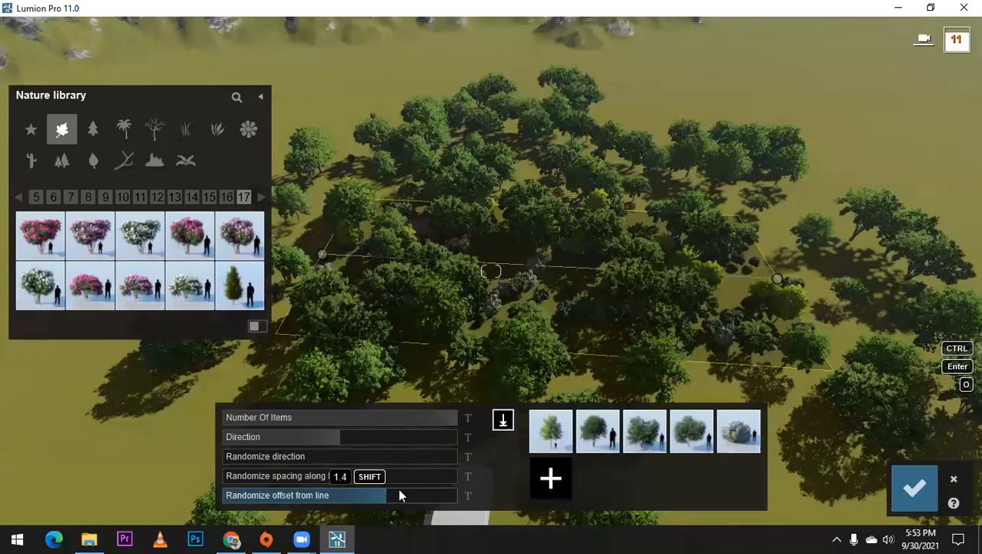
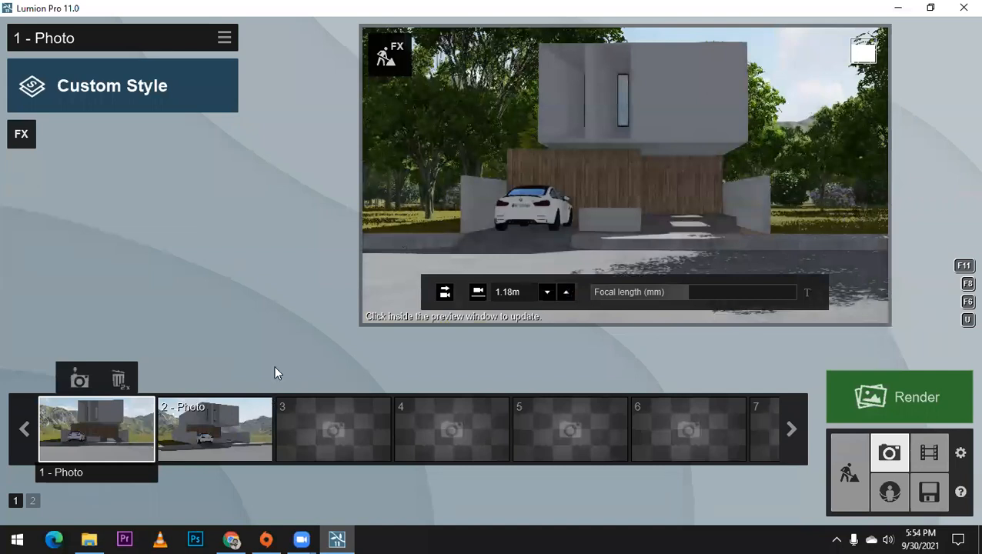
# Step: Reframe the second photo's view of the house at a camera height of 1.17 m and save it over Photo 2
pyautogui.click(237, 422)
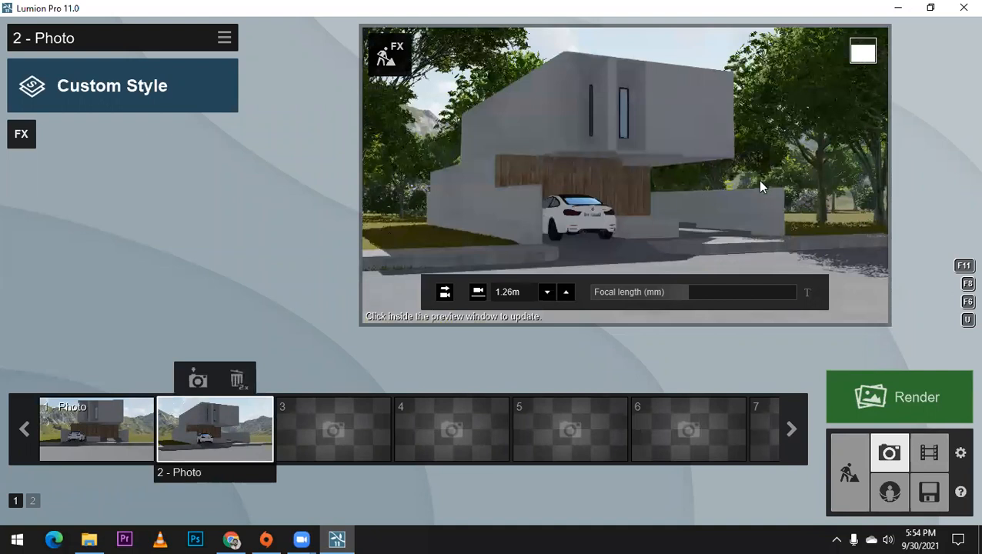
pyautogui.press('e')
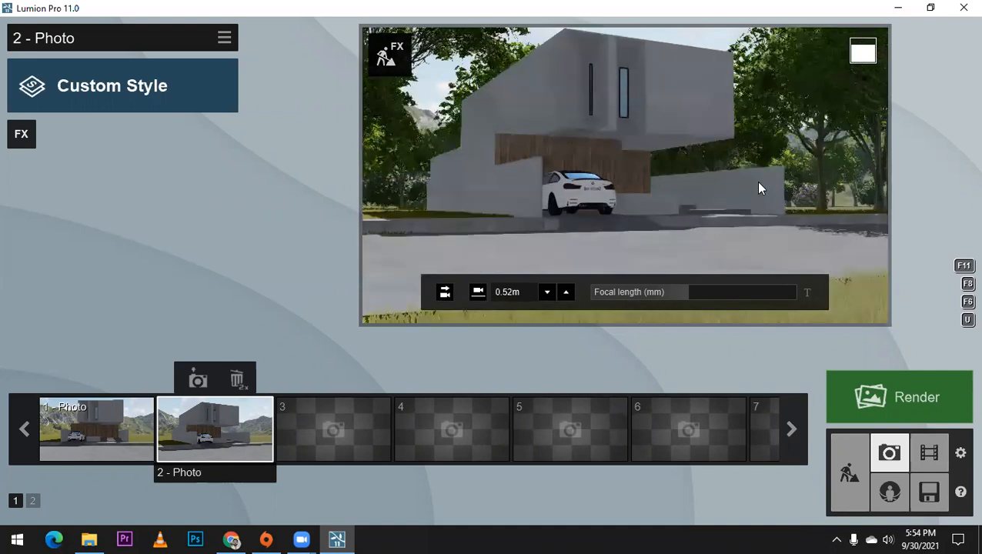
pyautogui.press('q')
pyautogui.press('d')
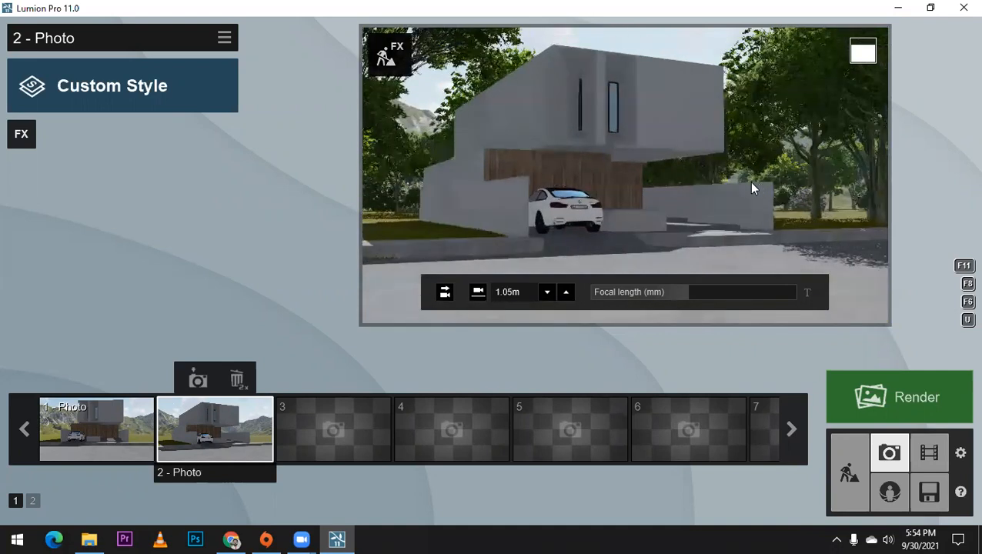
pyautogui.press('d')
pyautogui.moveTo(749, 181)
pyautogui.mouseDown(button='right')
pyautogui.moveTo(722, 177)
pyautogui.moveTo(748, 177)
pyautogui.mouseUp(button='right')
pyautogui.press('d')
pyautogui.press('d')
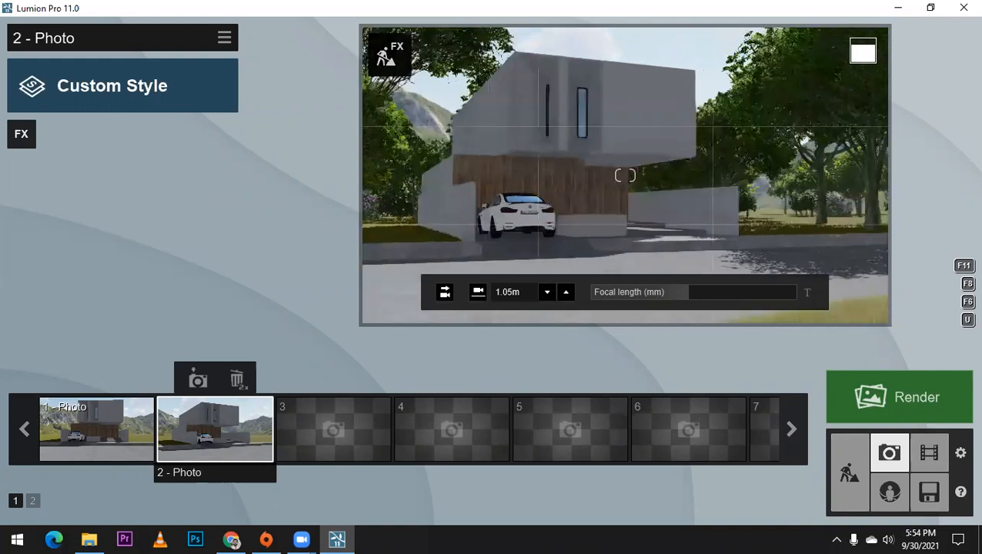
pyautogui.press('a')
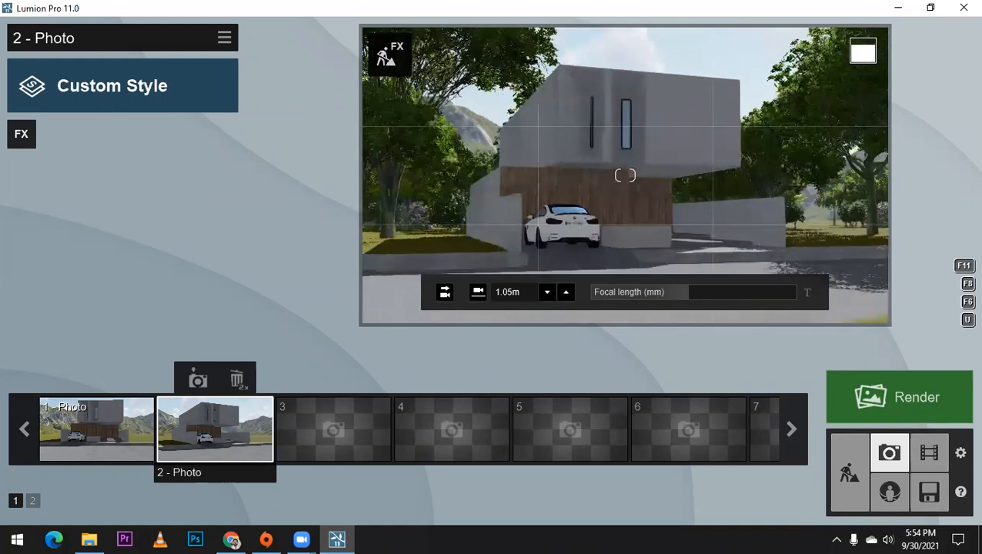
pyautogui.moveTo(625, 175); pyautogui.dragTo(629, 171, button='right')
pyautogui.moveTo(751, 183); pyautogui.dragTo(749, 182, button='right')
pyautogui.scroll(1, 752, 181)
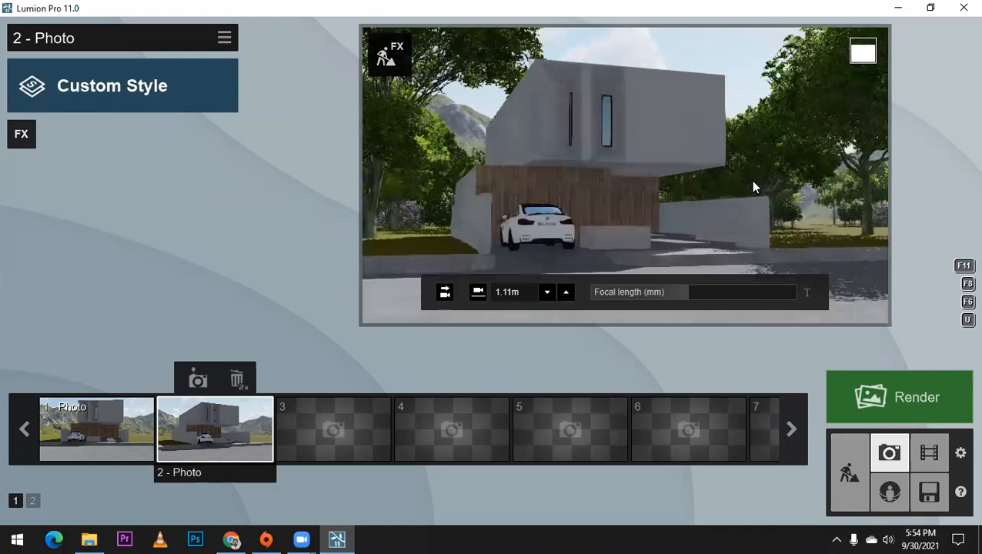
pyautogui.scroll(1, 753, 186)
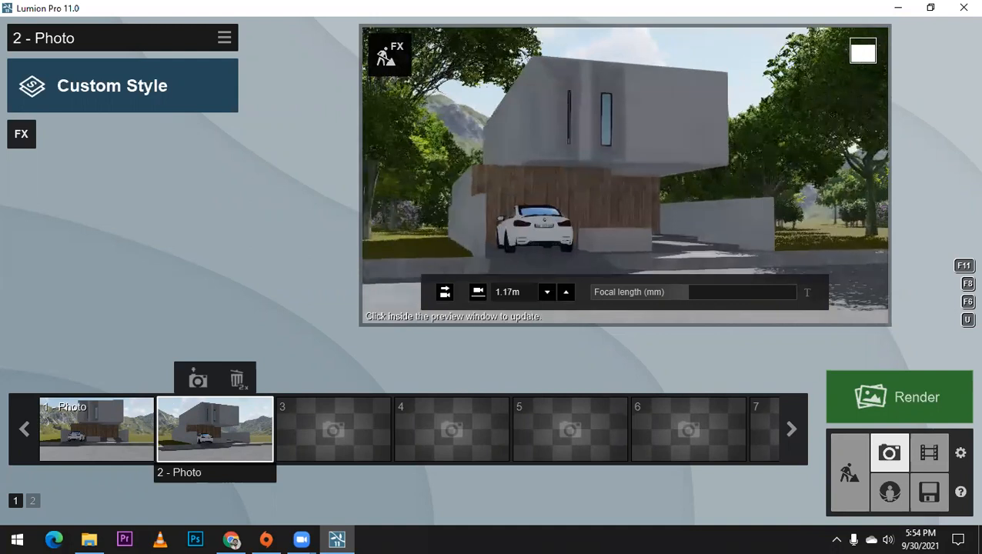
pyautogui.moveTo(753, 186); pyautogui.dragTo(759, 186, button='right')
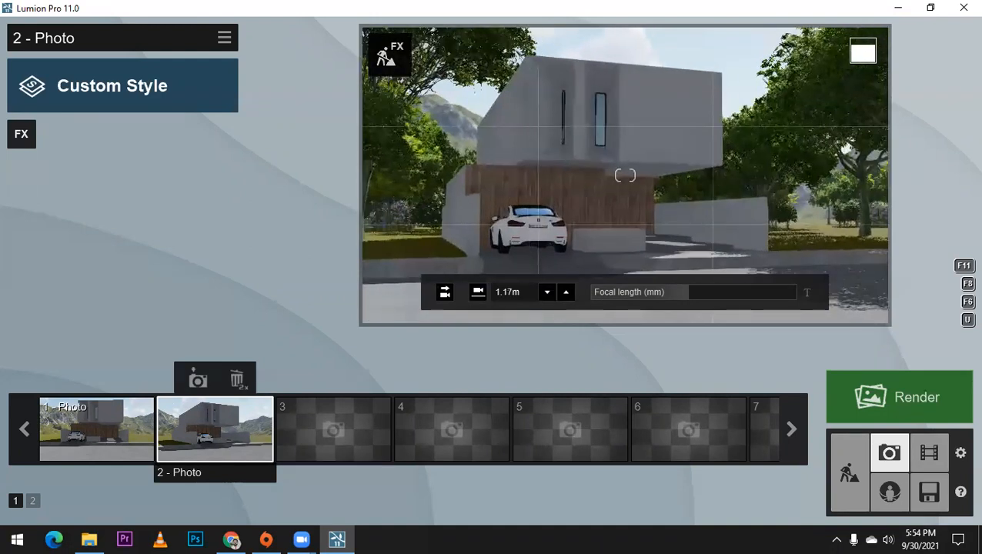
pyautogui.click(207, 379)
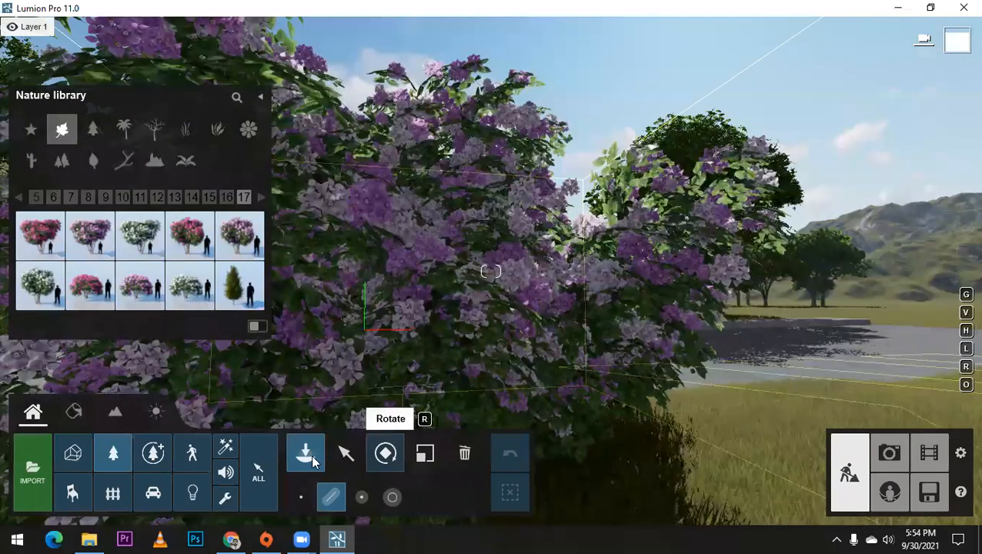
# Step: Set nature placement to single items and choose the large round boulder from the second page of rocks
pyautogui.click(345, 457)
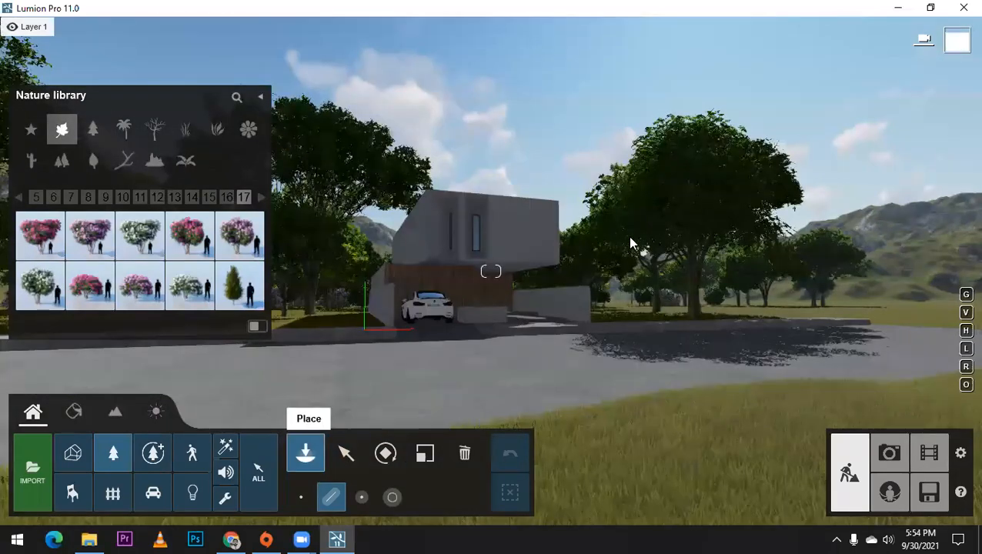
pyautogui.press('q')
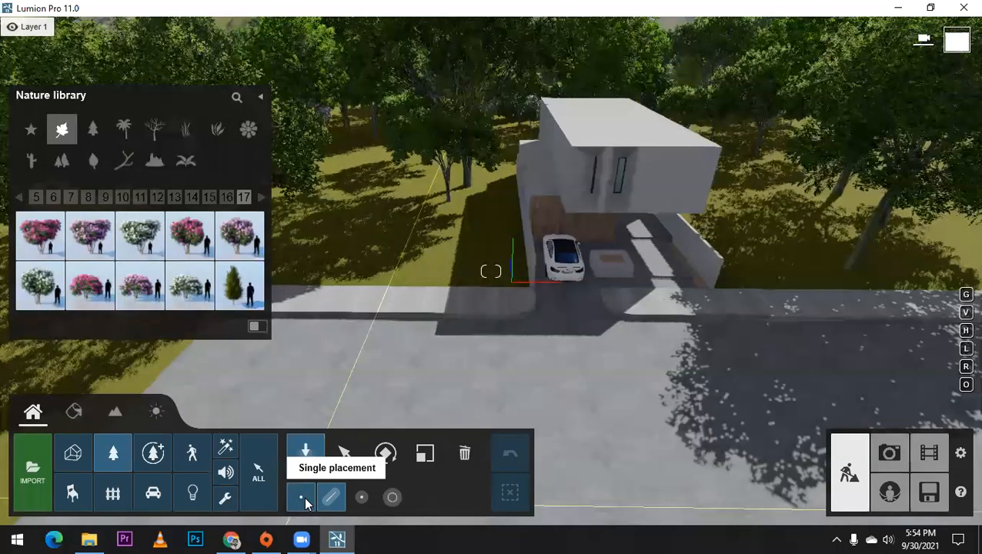
pyautogui.click(302, 496)
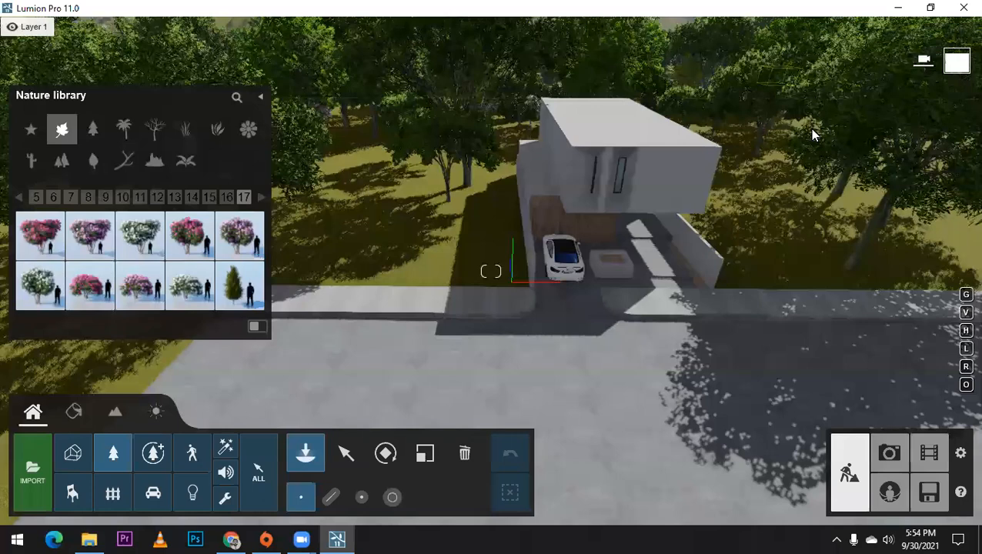
pyautogui.click(550, 183)
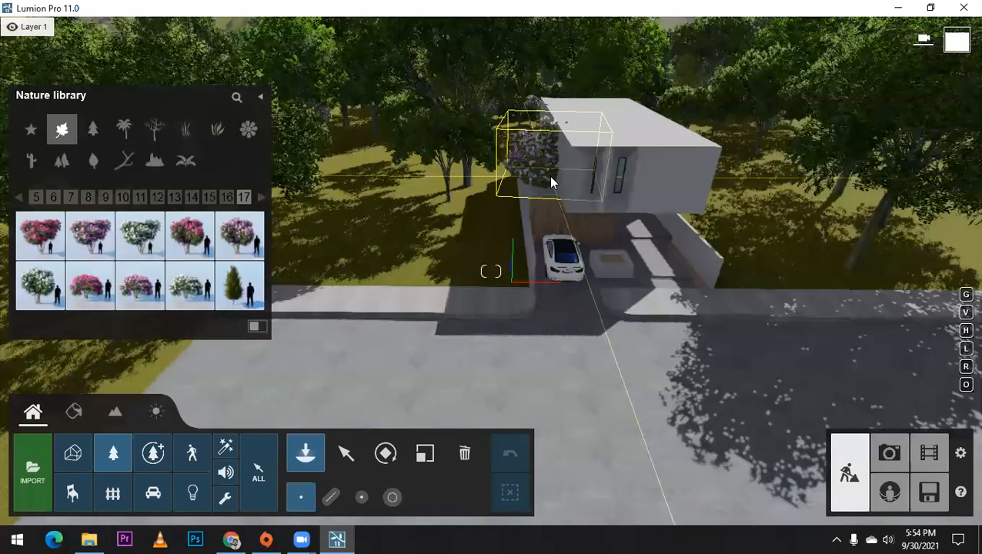
pyautogui.click(157, 167)
pyautogui.click(40, 197)
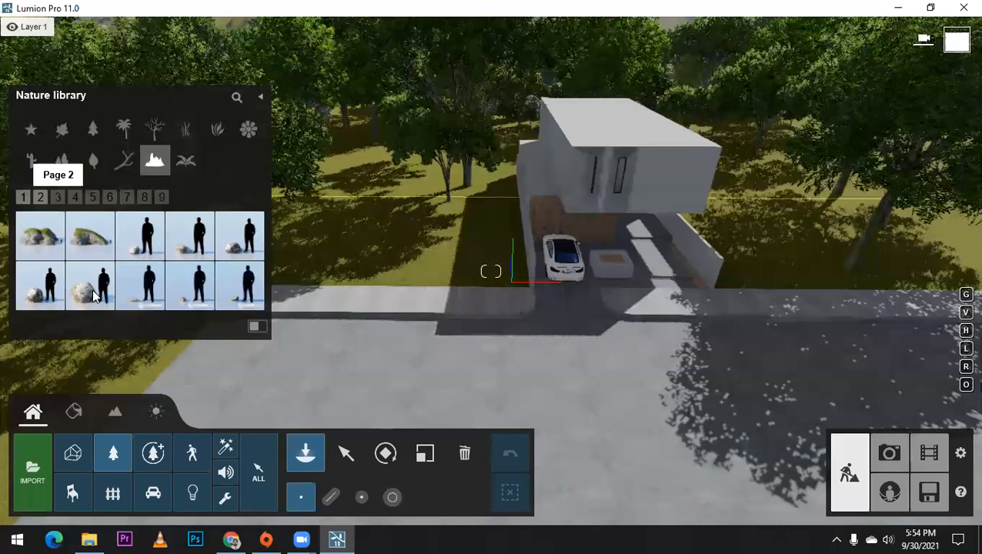
pyautogui.click(90, 286)
# Step: Scatter copies of the large boulder among the trees on the lawns on both sides of the house
pyautogui.click(371, 200)
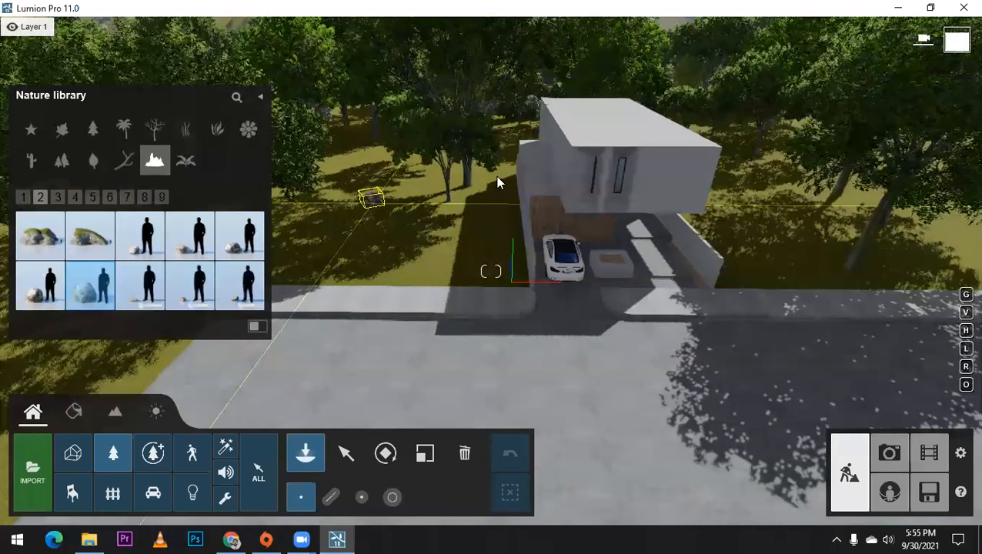
pyautogui.click(497, 180)
pyautogui.click(758, 165)
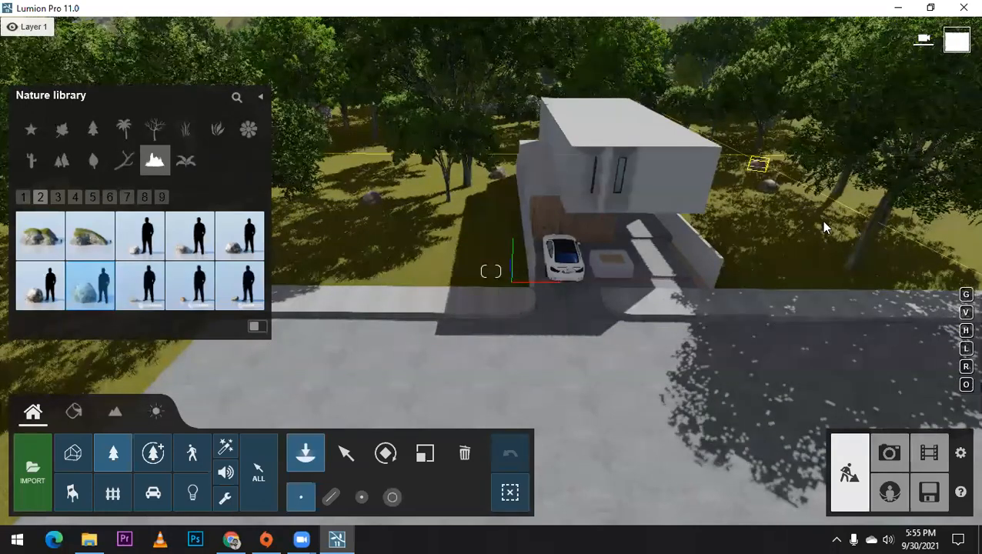
pyautogui.click(929, 246)
pyautogui.click(779, 253)
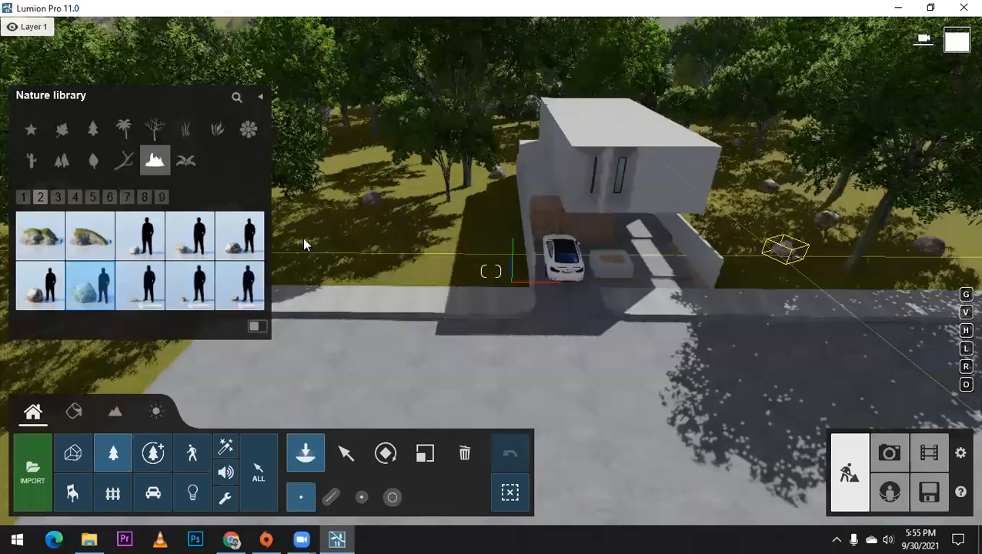
pyautogui.click(296, 240)
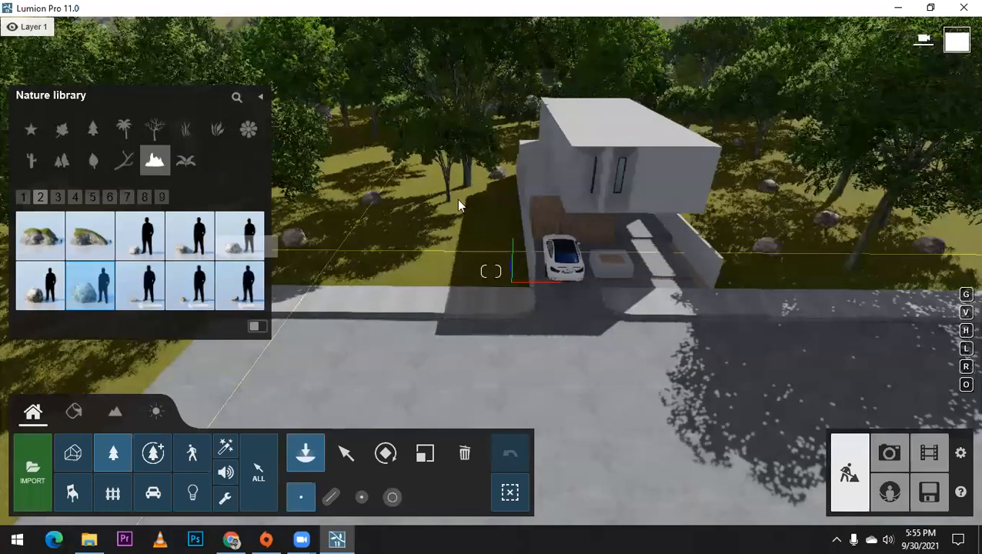
# Step: Place smaller Stone 014 rocks along the wall and beside the large boulders on the lawn left of the house
pyautogui.scroll(3, 458, 202)
pyautogui.press('w')
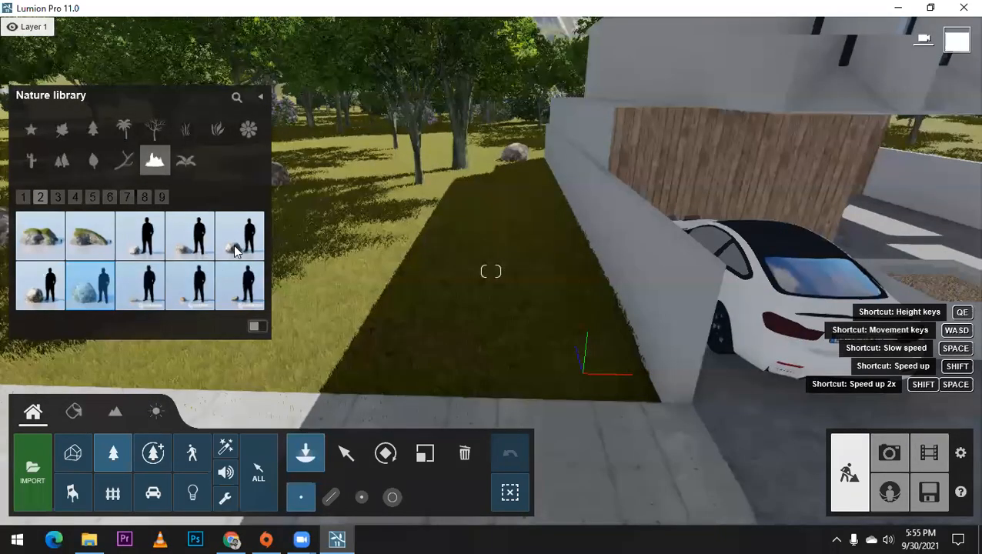
pyautogui.click(236, 250)
pyautogui.click(465, 247)
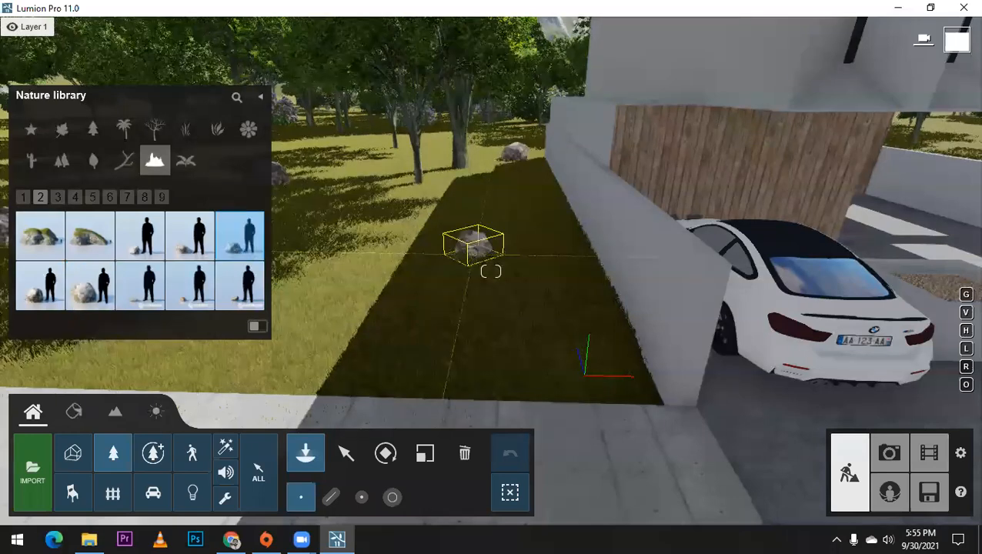
pyautogui.press('a')
pyautogui.click(347, 209)
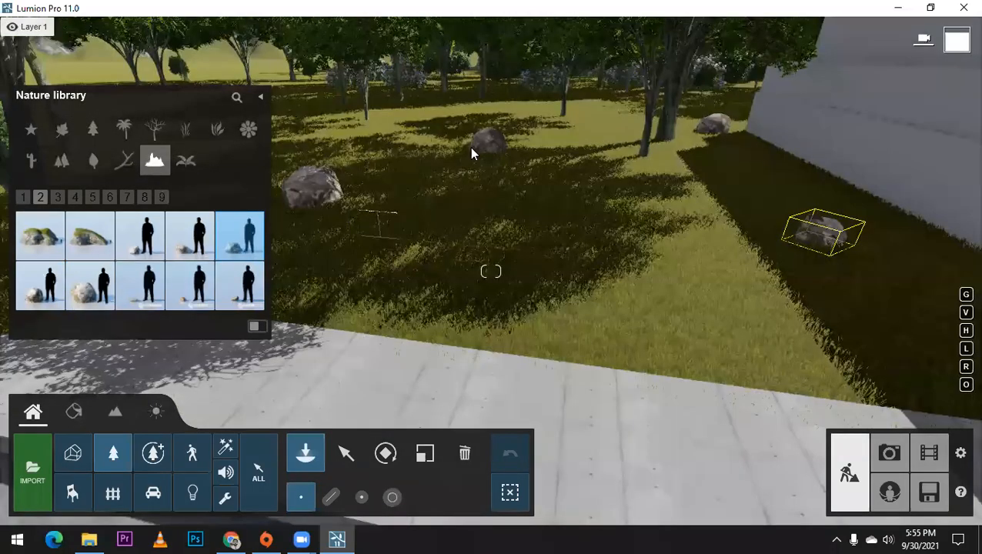
pyautogui.click(476, 160)
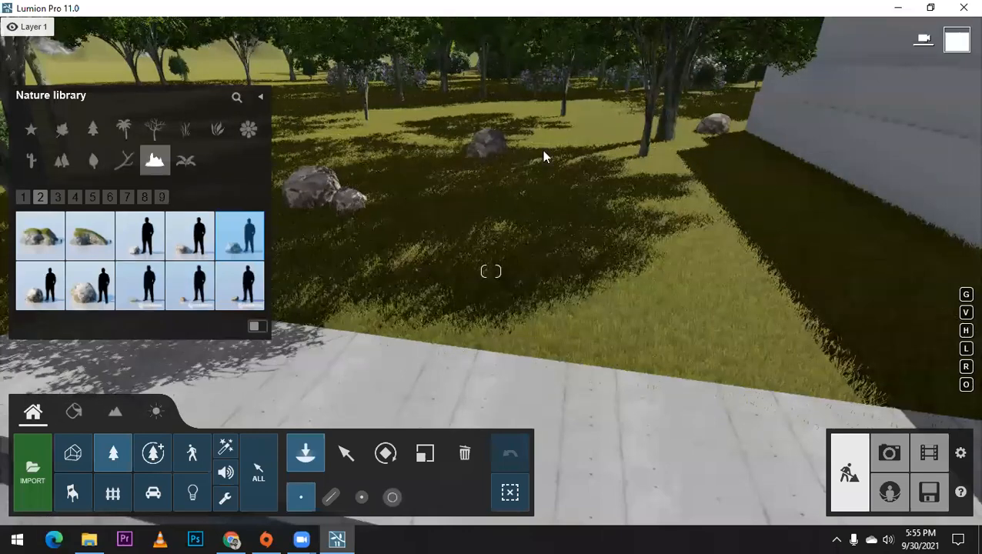
pyautogui.click(726, 129)
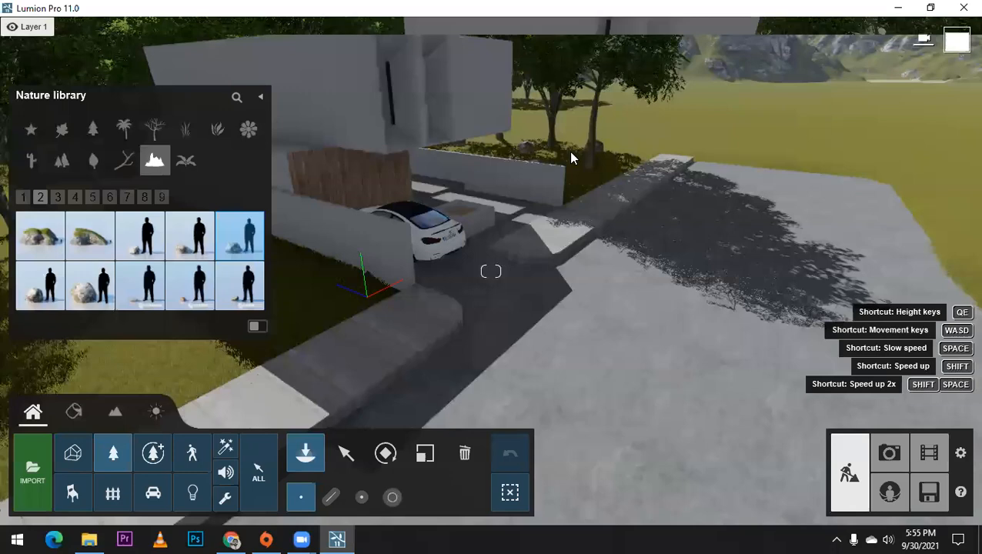
# Step: Place Stone 014 rocks against the large boulders on the lawn right of the house
pyautogui.press('w')
pyautogui.moveTo(570, 153); pyautogui.dragTo(707, 141, button='right')
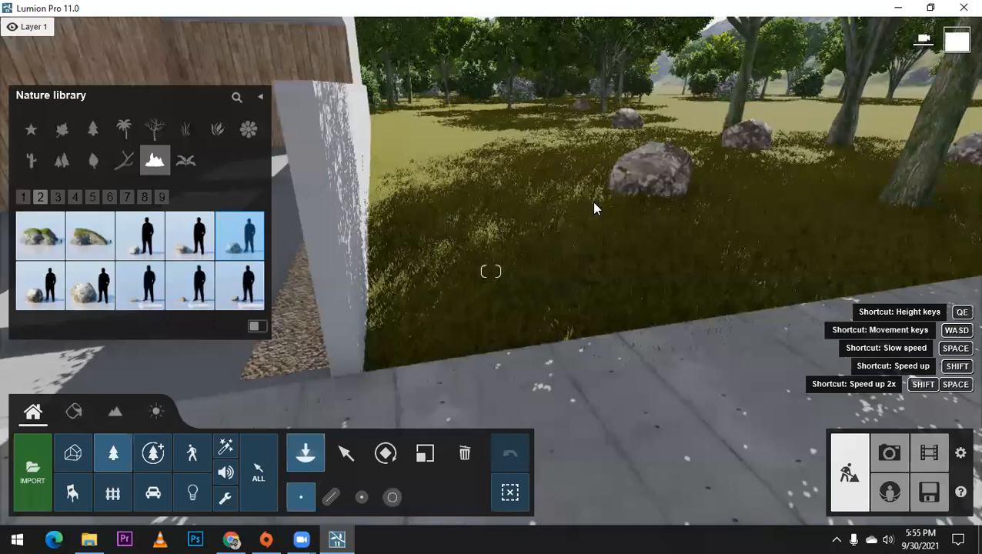
pyautogui.click(591, 204)
pyautogui.click(591, 207)
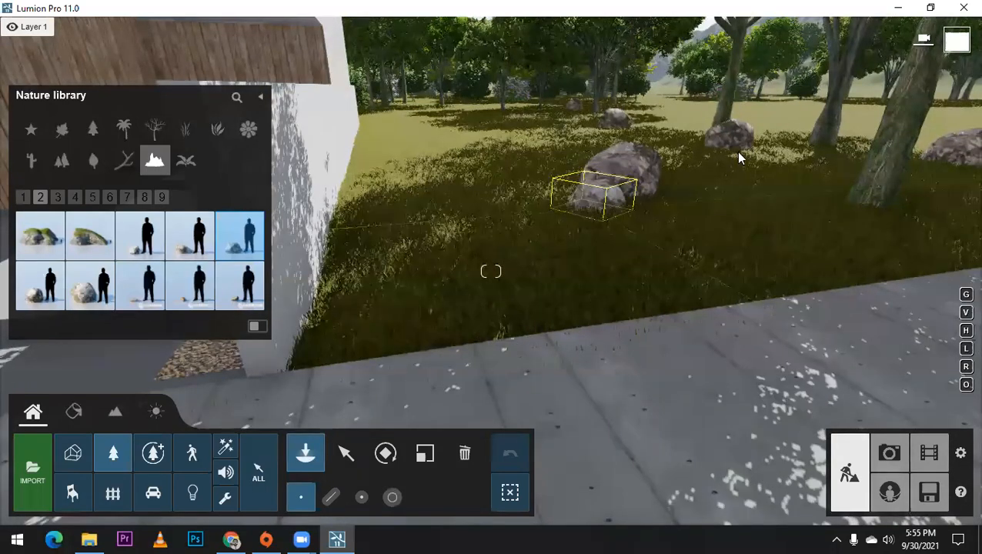
pyautogui.click(736, 151)
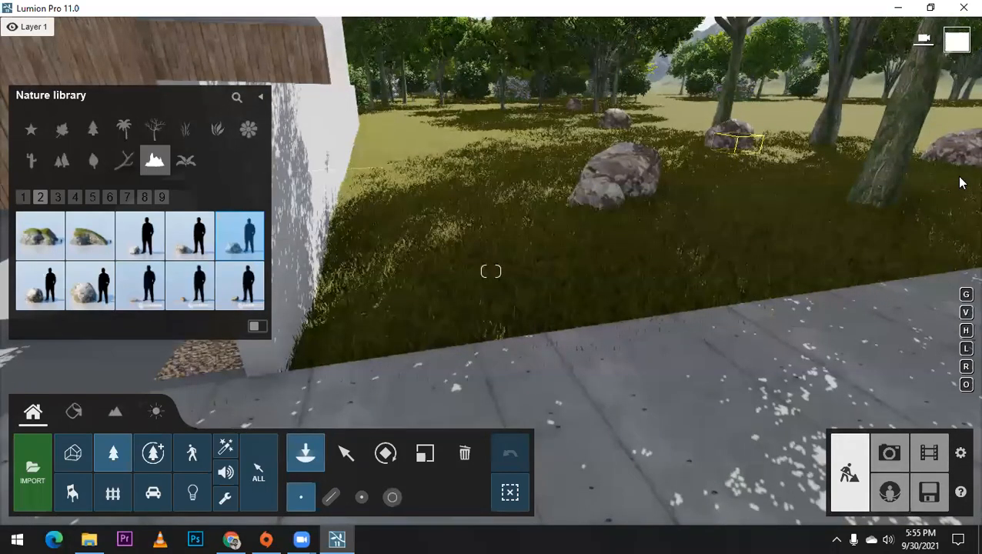
pyautogui.click(626, 127)
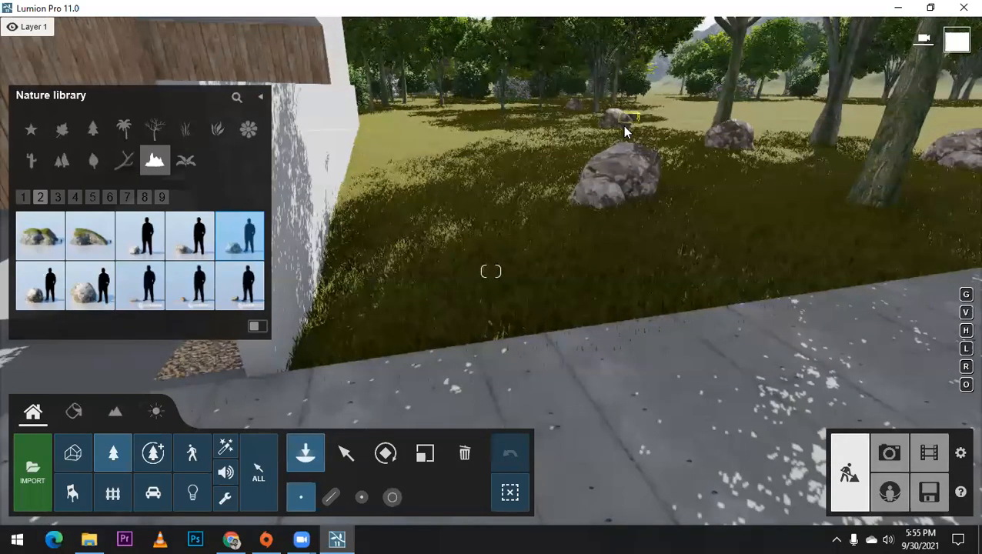
# Step: Find Stone Flat 004 among the rocks and place it on the grass near the right boundary wall
pyautogui.click(72, 199)
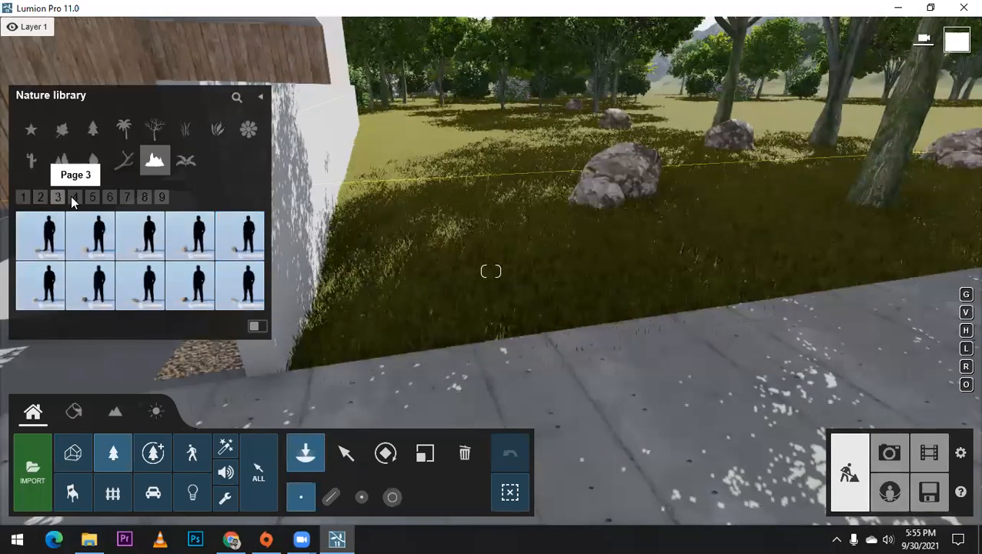
pyautogui.click(74, 199)
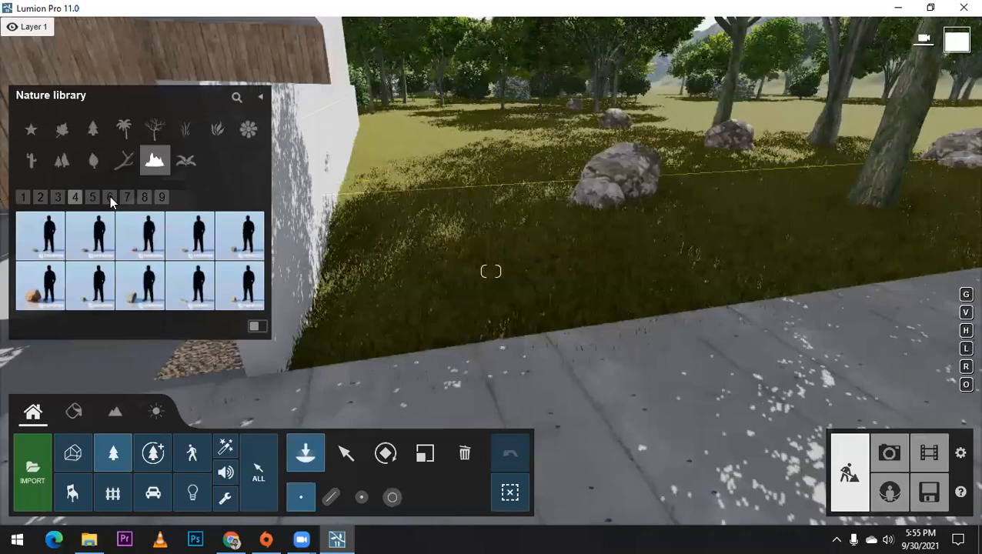
pyautogui.click(110, 197)
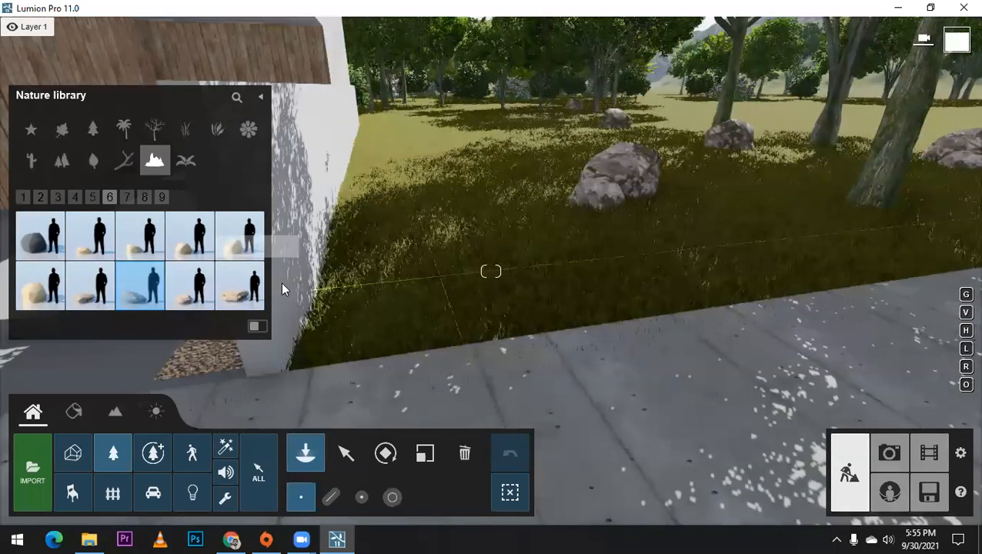
pyautogui.click(408, 264)
pyautogui.click(240, 285)
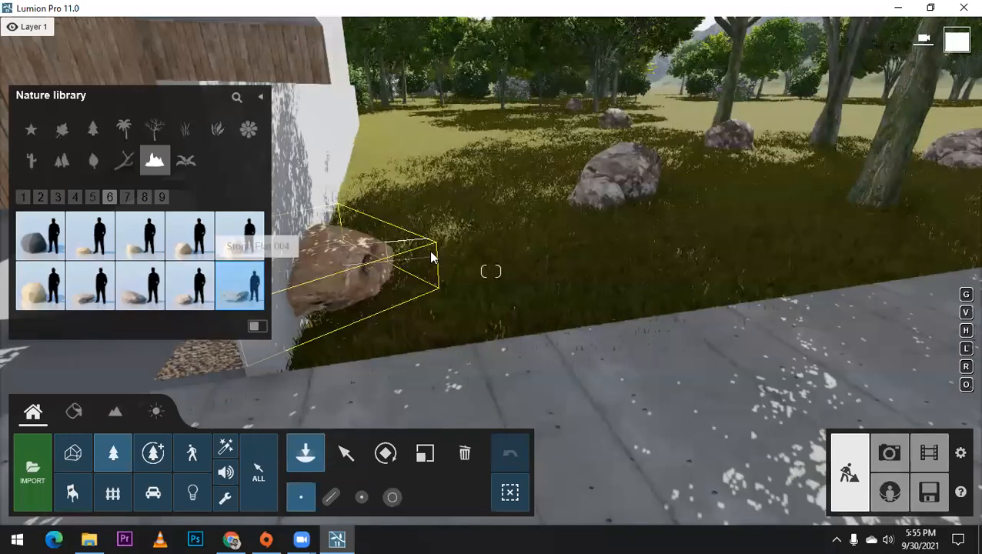
# Step: Place desert stones and a small flat stone against the flat rock on the grass beside the boundary wall
pyautogui.click(247, 246)
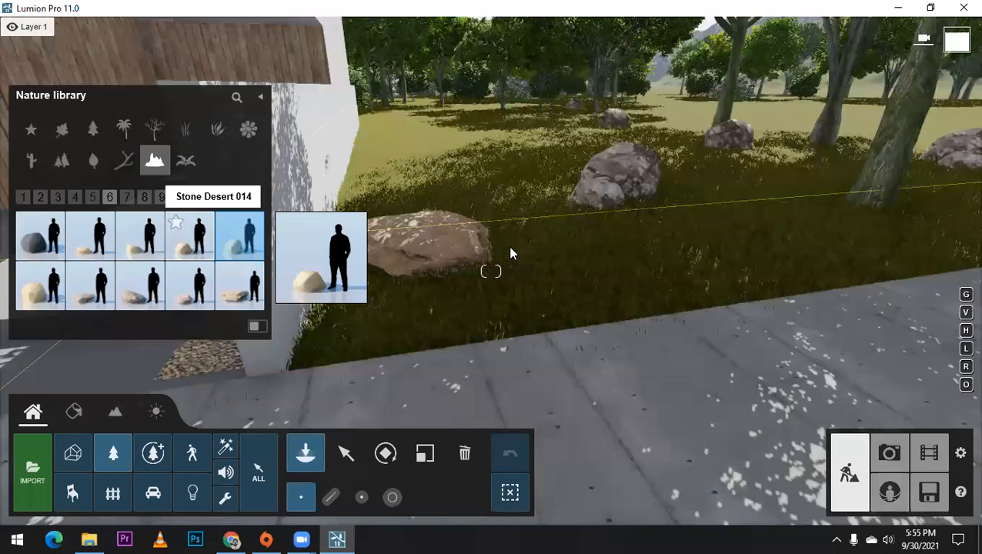
pyautogui.click(190, 236)
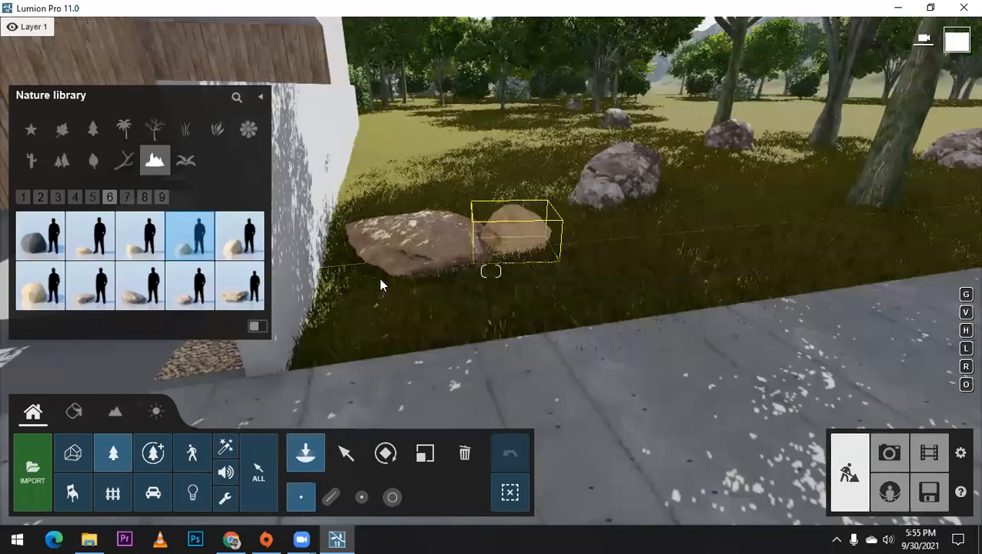
pyautogui.click(140, 239)
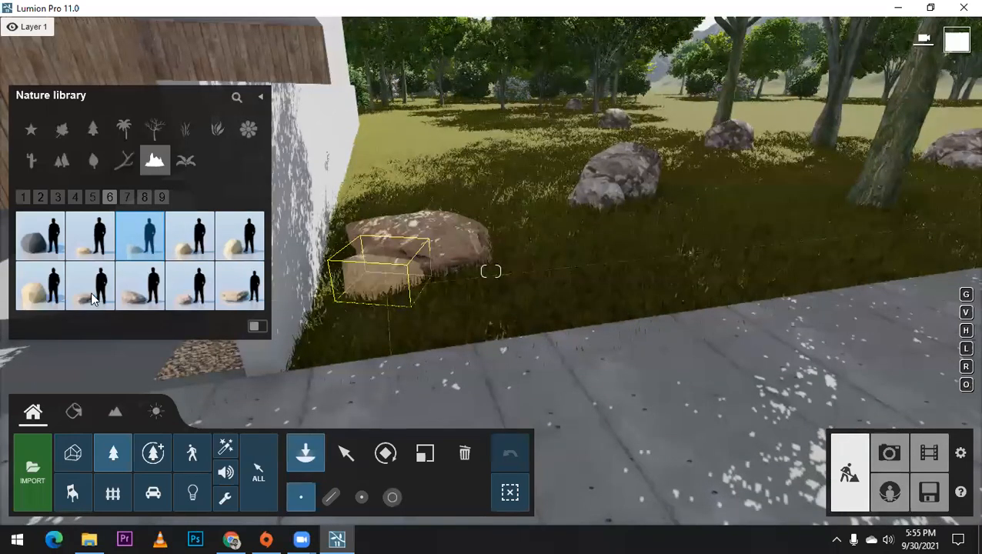
pyautogui.click(191, 296)
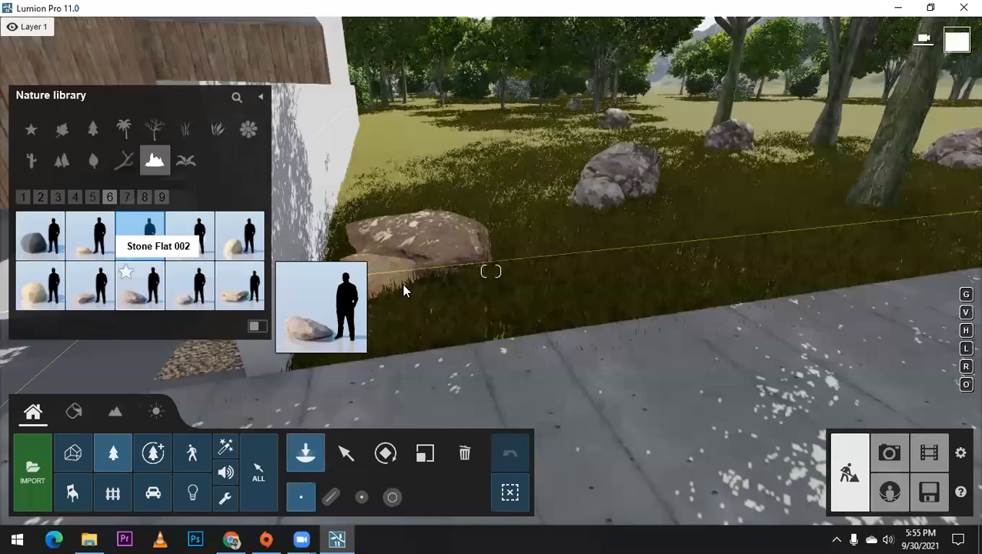
pyautogui.click(450, 283)
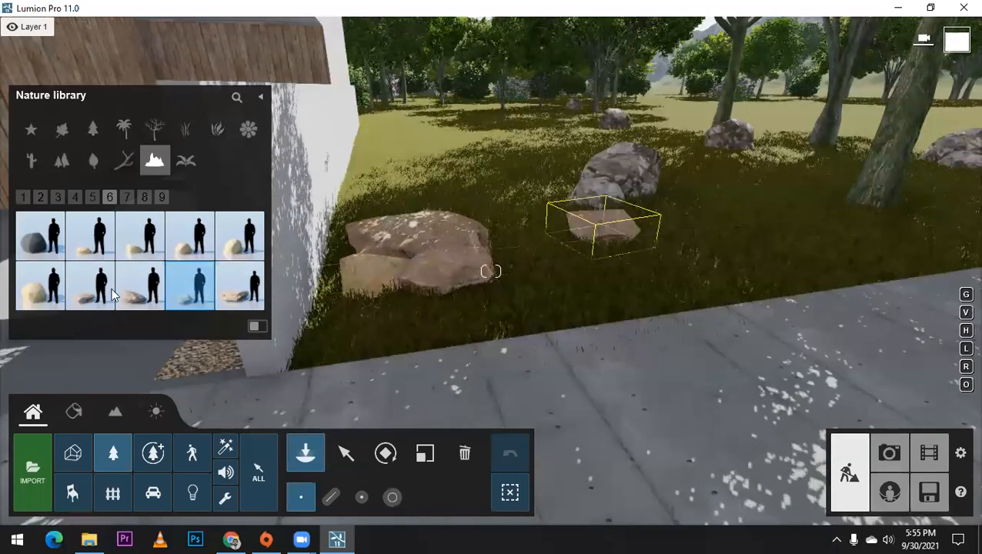
# Step: Place a Stone Grey 004 boulder and a Stone Grey 001 rock behind the brown stones on the grass by the wall
pyautogui.click(128, 199)
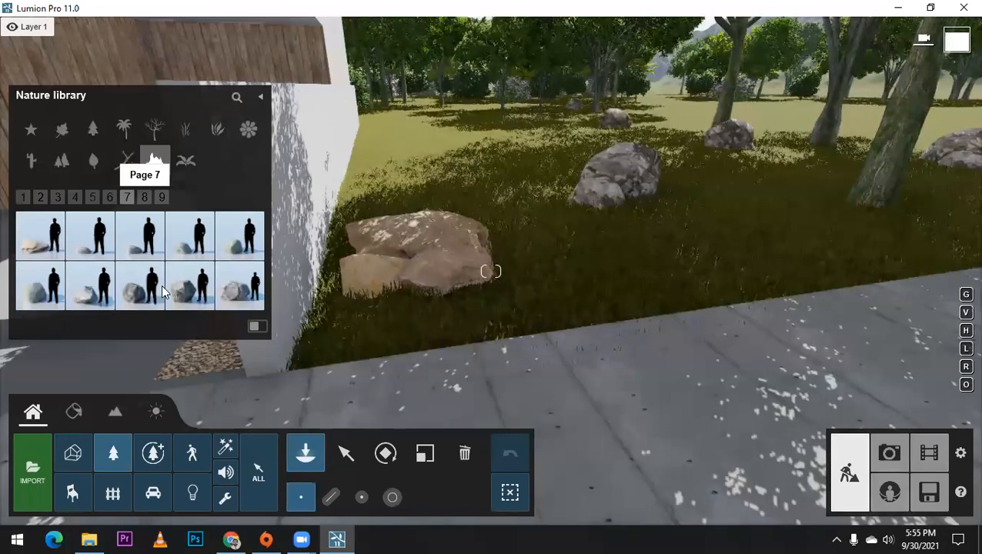
pyautogui.click(419, 217)
pyautogui.click(247, 298)
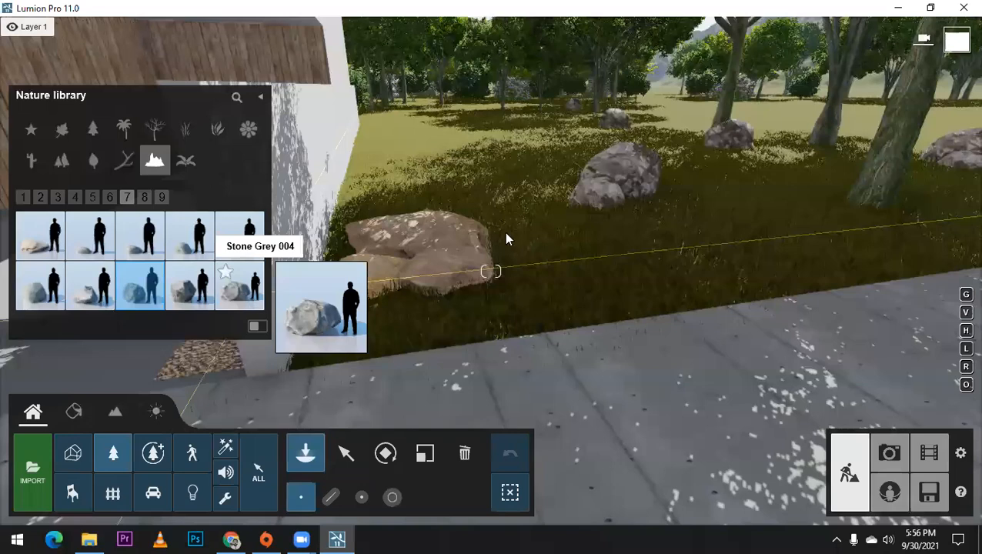
pyautogui.click(505, 231)
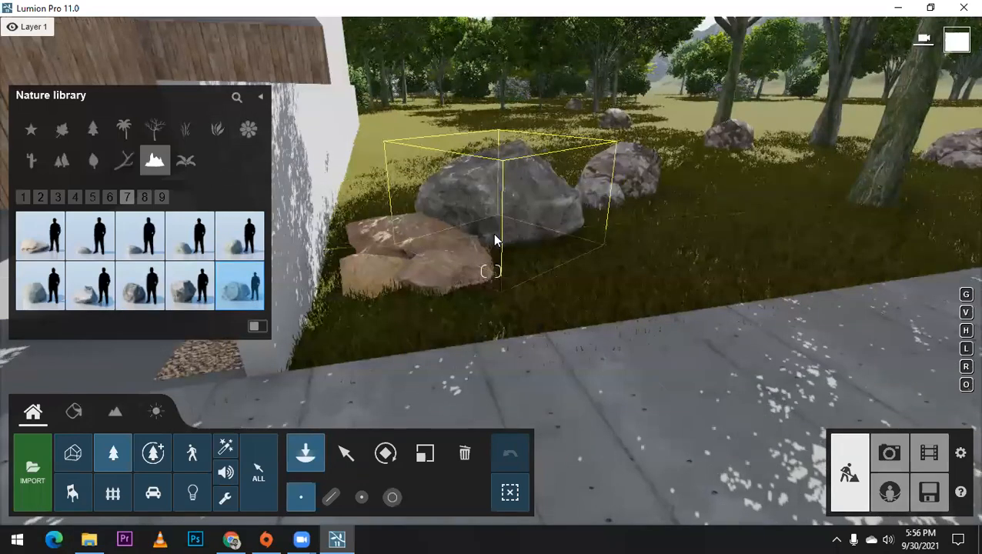
pyautogui.click(470, 225)
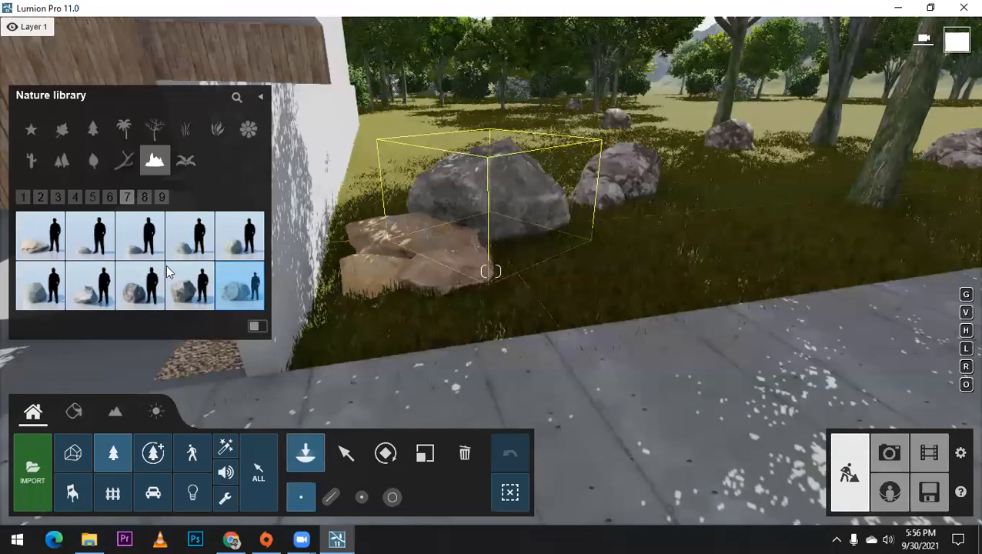
pyautogui.click(94, 297)
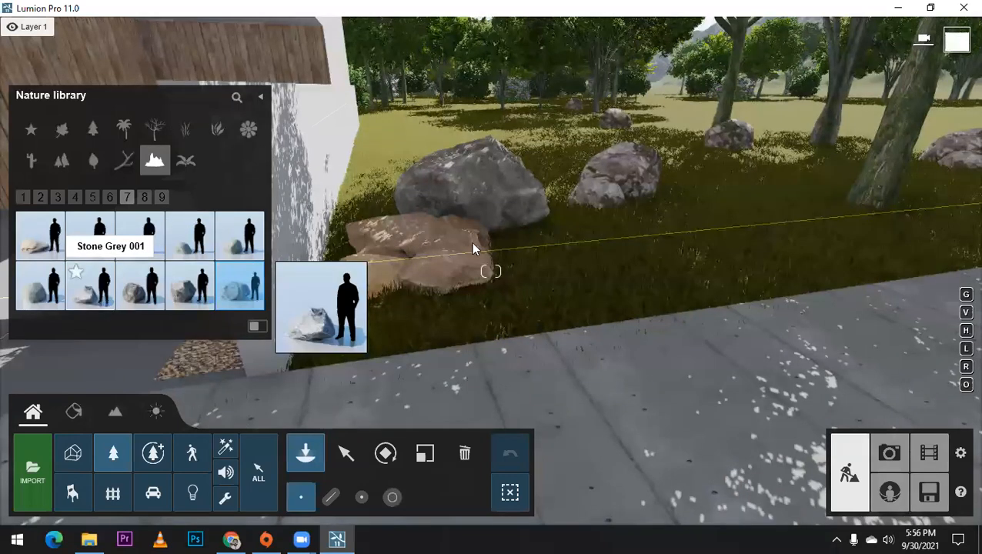
pyautogui.click(481, 243)
# Step: Delete the brown stones in front of the grey rocks beside the boundary wall
pyautogui.click(460, 459)
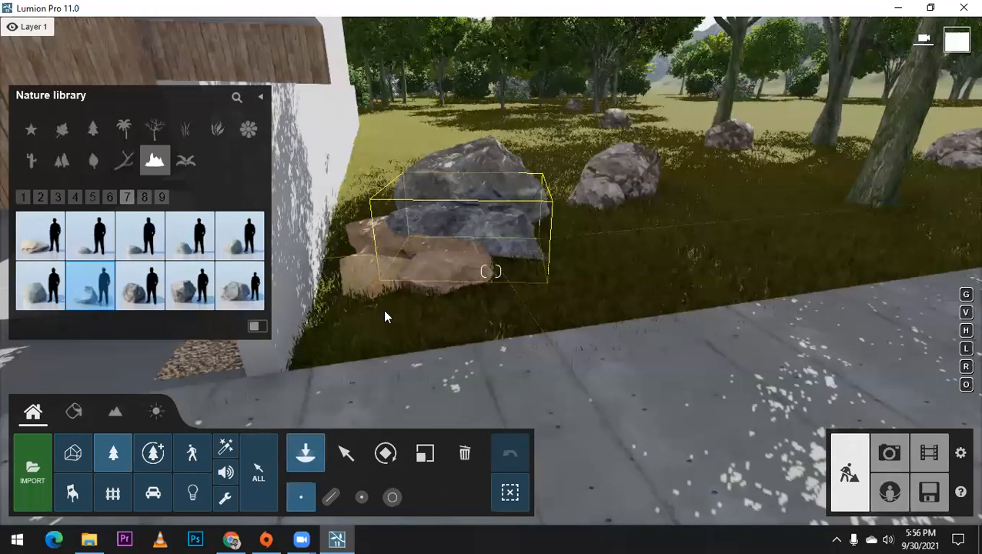
pyautogui.click(426, 252)
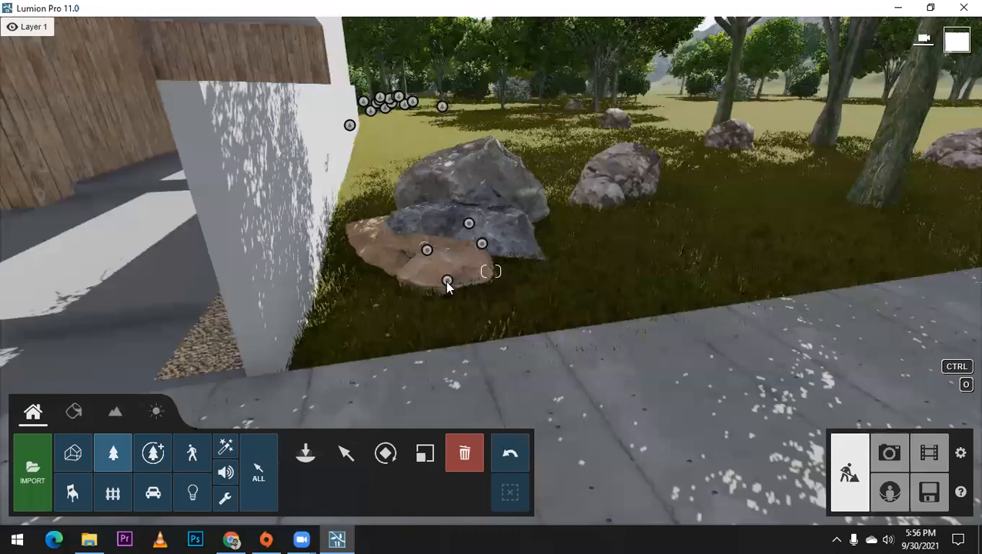
pyautogui.click(343, 454)
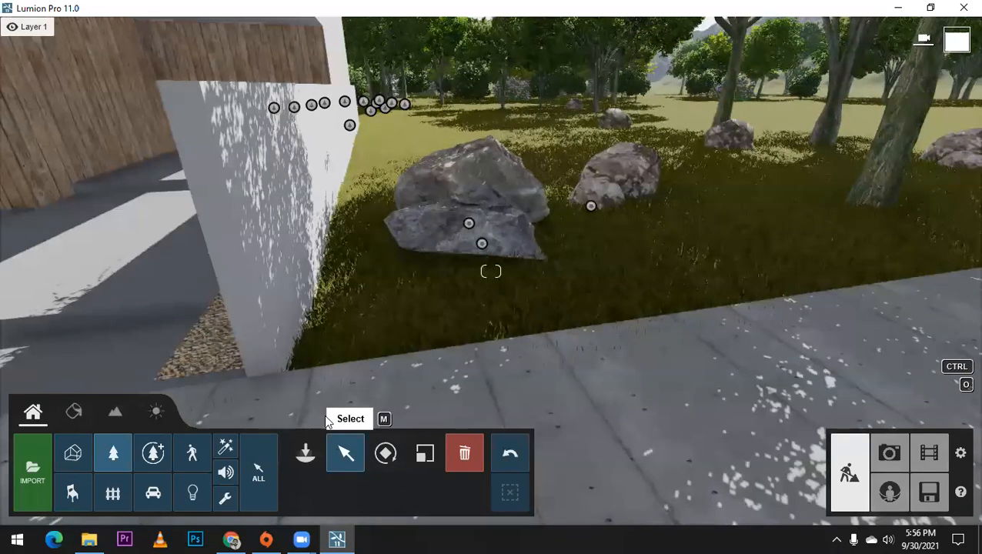
# Step: Place another Stone Grey 004 boulder between the wall and the existing grey rocks
pyautogui.click(185, 293)
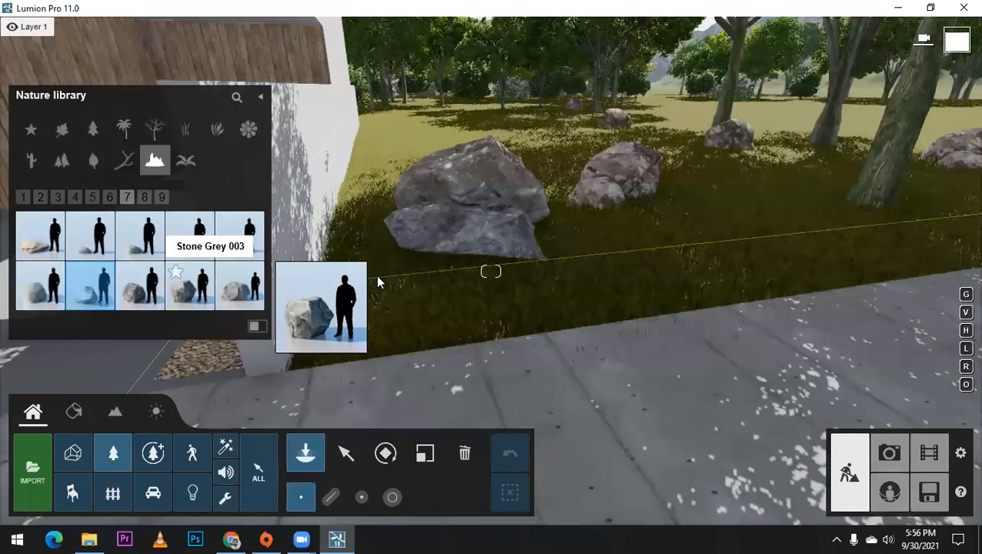
pyautogui.click(240, 286)
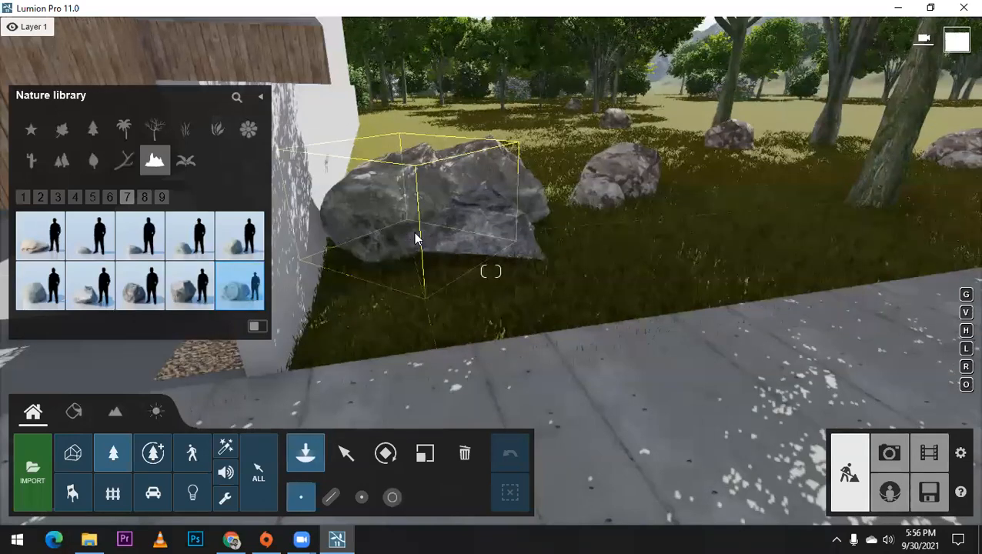
pyautogui.click(415, 234)
pyautogui.click(628, 277)
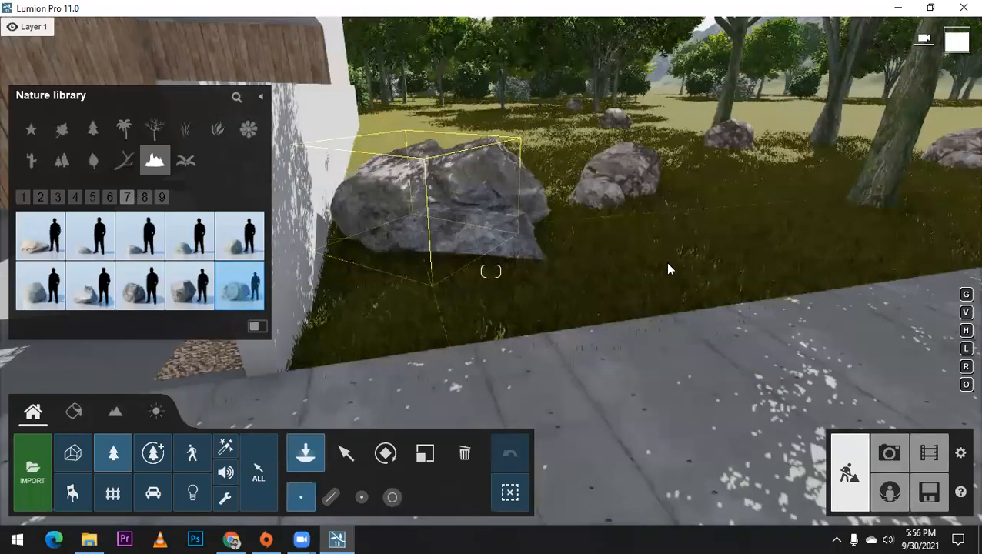
# Step: Place Stone Garden 016 in front of the grey rocks at the wall's end, scale it down and shift it toward the wall
pyautogui.scroll(-2, 667, 268)
pyautogui.click(82, 292)
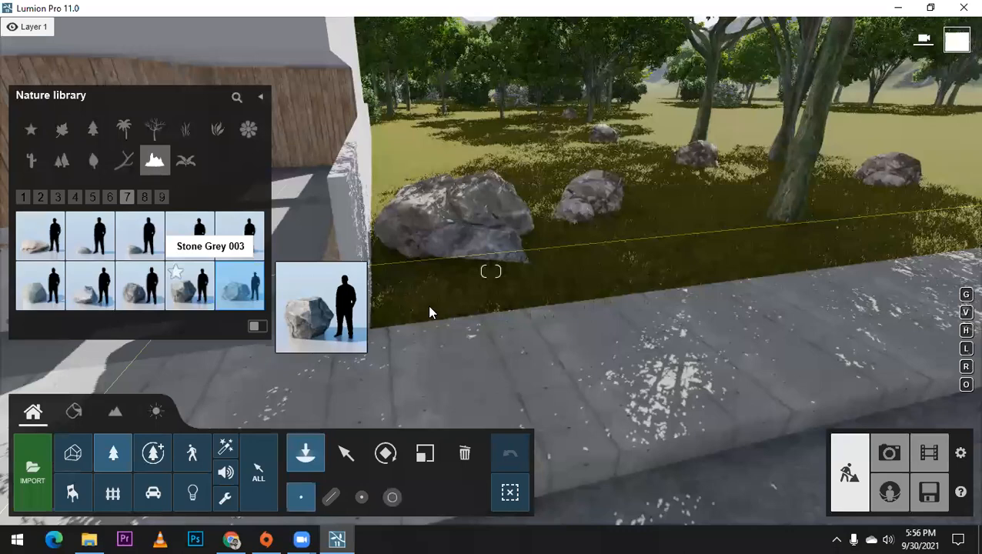
pyautogui.click(40, 288)
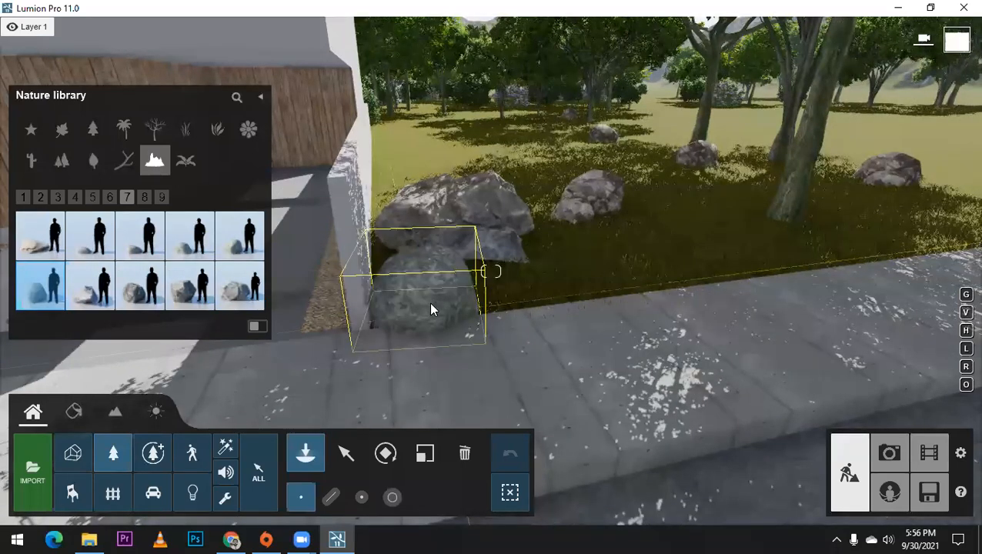
pyautogui.click(431, 306)
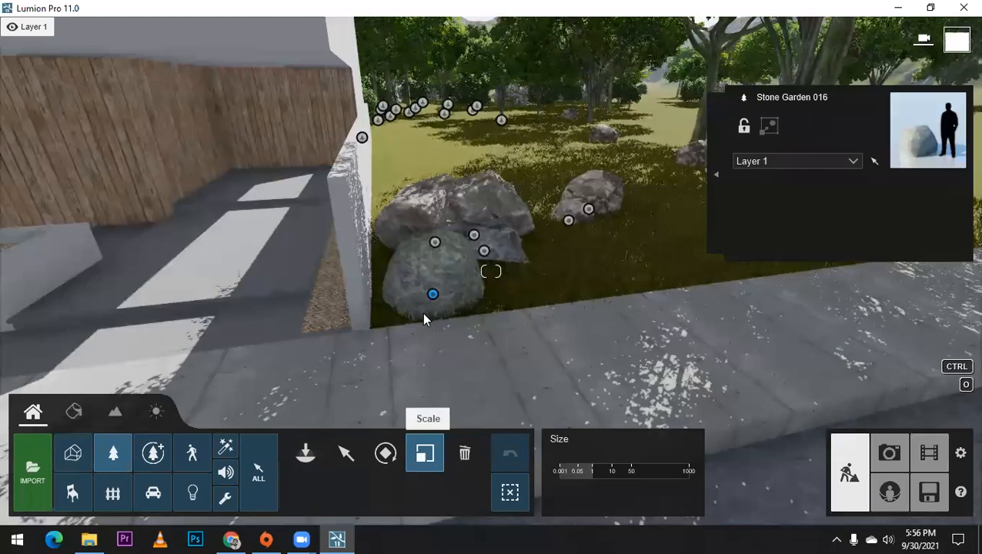
pyautogui.click(346, 454)
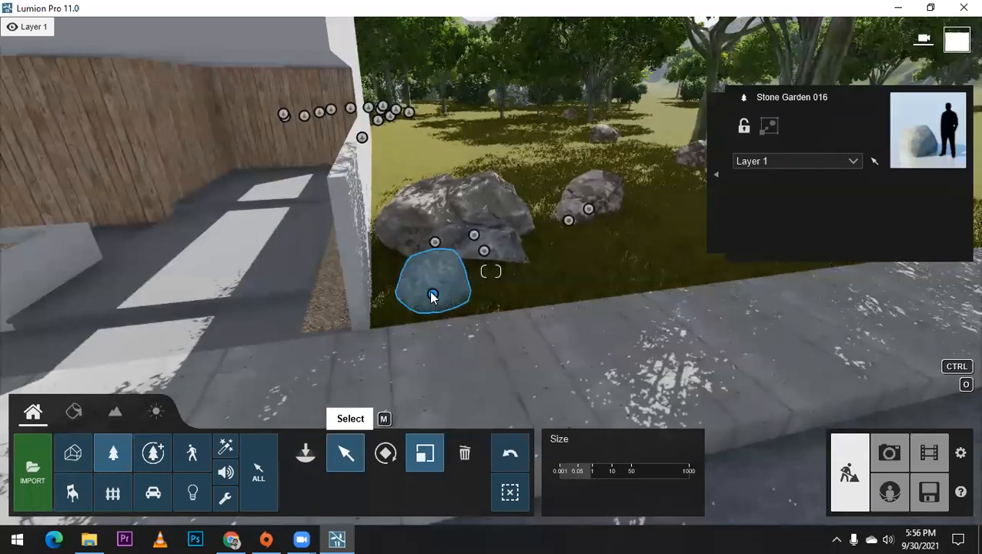
pyautogui.click(430, 298)
pyautogui.moveTo(421, 300); pyautogui.dragTo(409, 307)
# Step: Place Stone Grey 003 rocks beside the tree trunks on the lawn right of the house
pyautogui.click(302, 448)
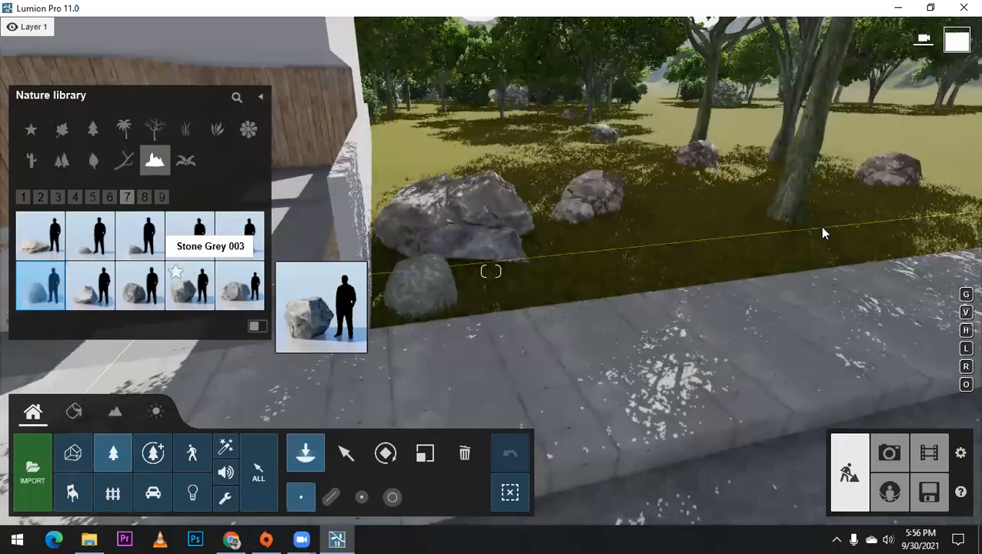
pyautogui.click(770, 195)
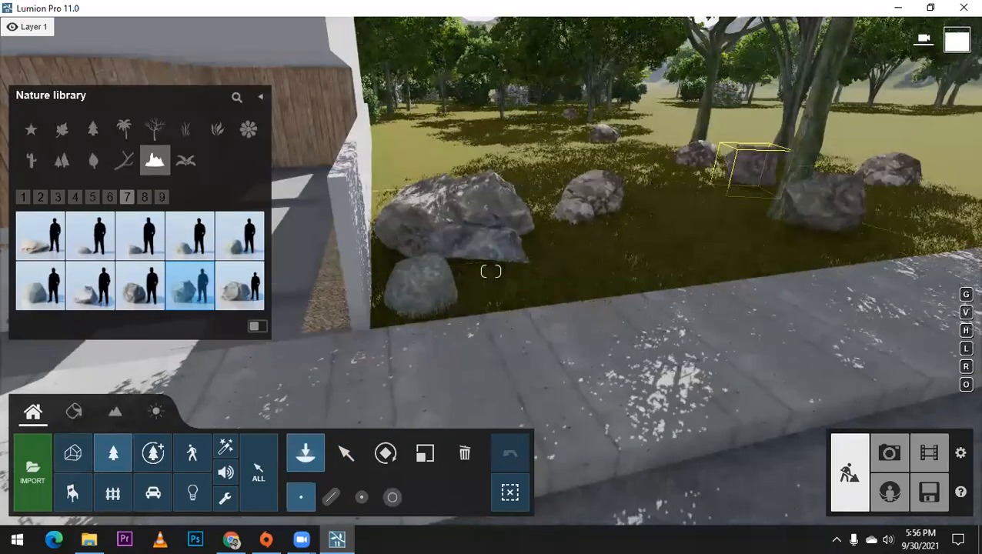
# Step: Group a Stone Grey 003 boulder, a small garden stone and a Stone Grey 001 rock on the shaded grass left of the driveway wall
pyautogui.scroll(-3, 779, 237)
pyautogui.moveTo(734, 259); pyautogui.dragTo(605, 306, button='right')
pyautogui.scroll(3, 514, 225)
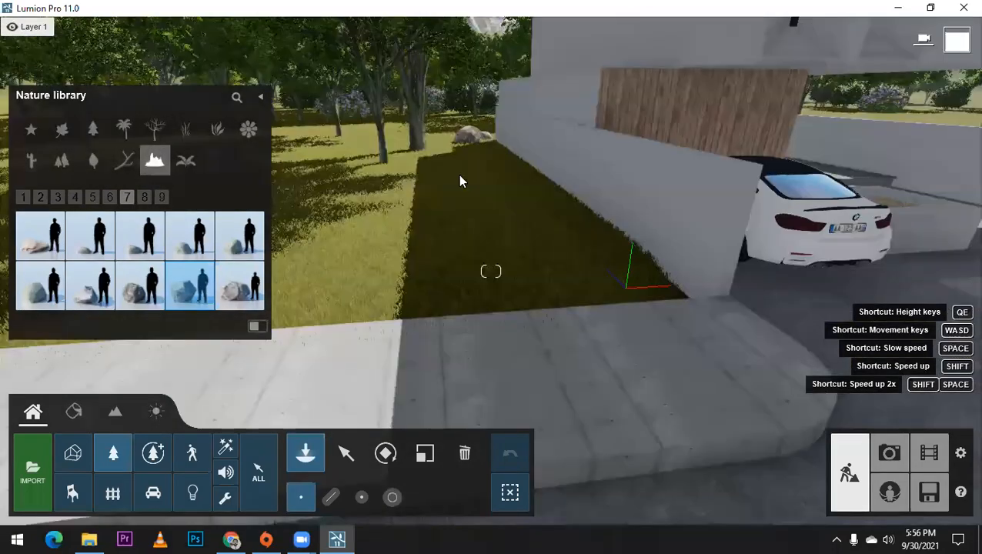
pyautogui.click(126, 252)
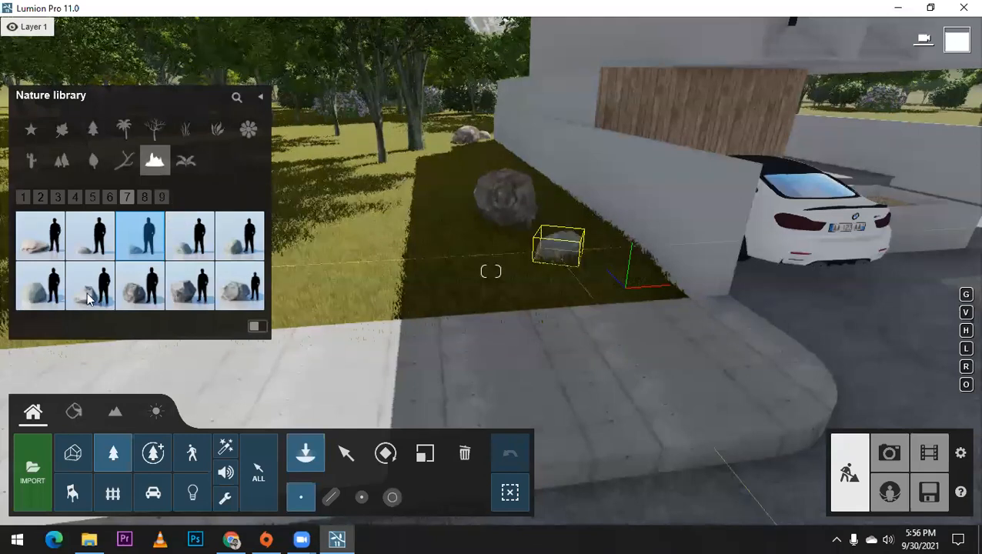
pyautogui.click(541, 234)
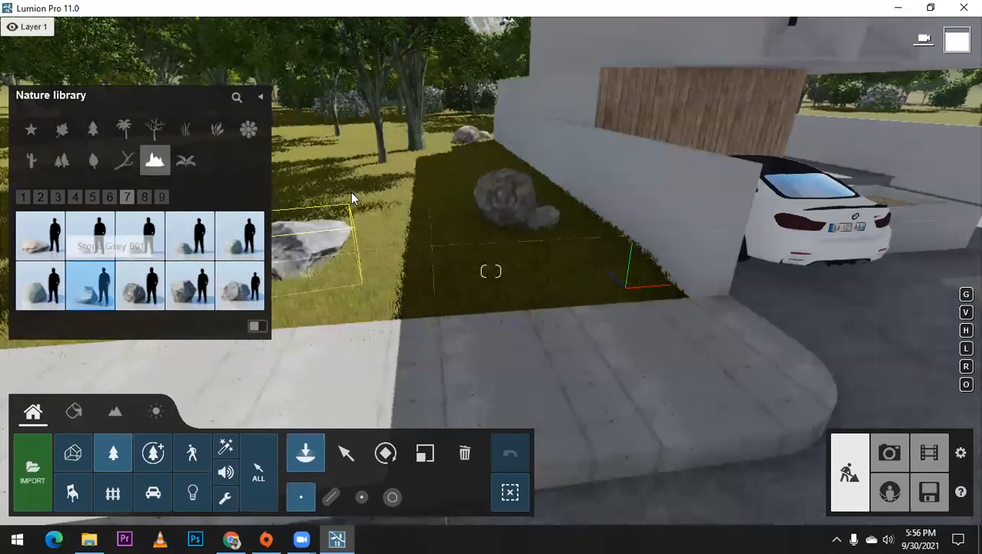
pyautogui.click(90, 284)
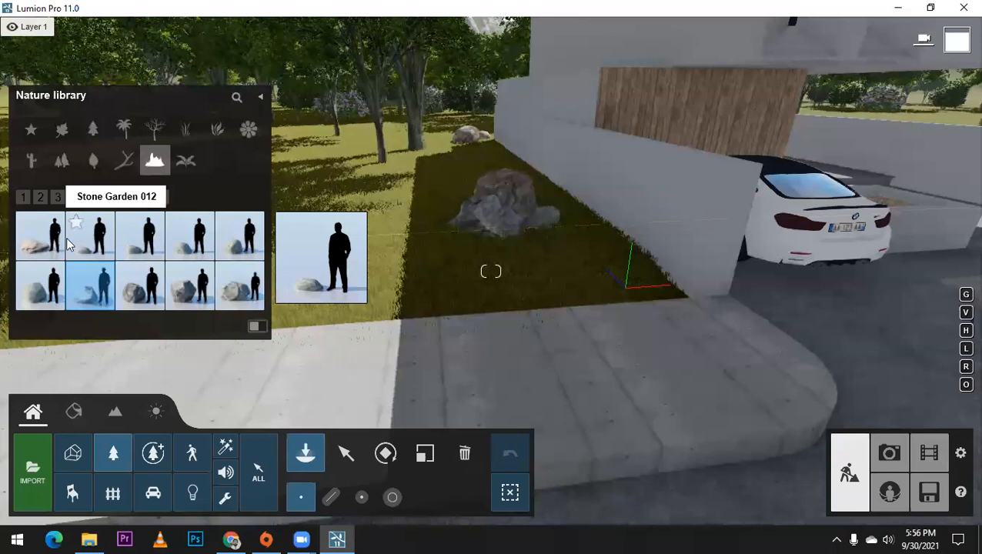
# Step: Place a low dark rock and a larger grey rock together on the sunlit grass near the trees left of the house
pyautogui.click(144, 197)
pyautogui.click(31, 287)
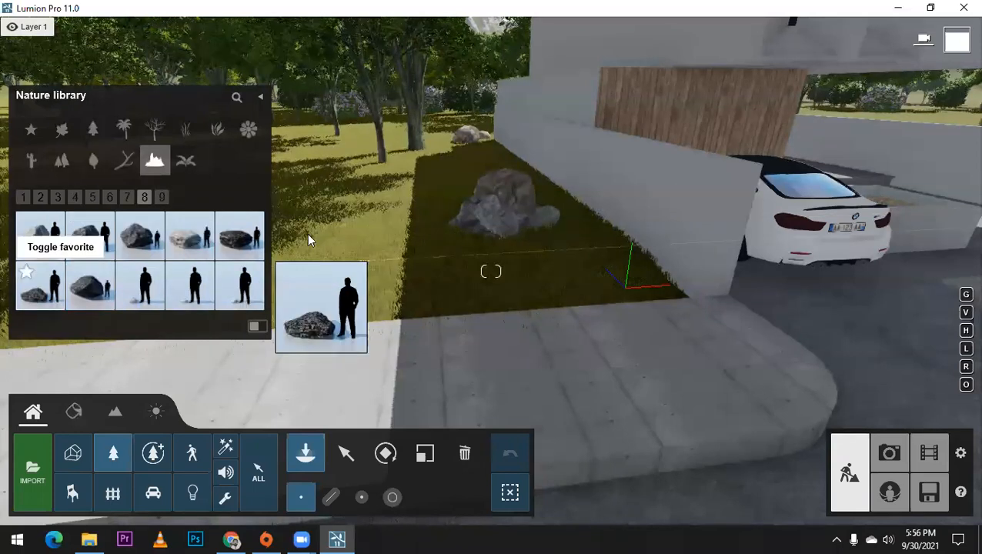
pyautogui.click(351, 194)
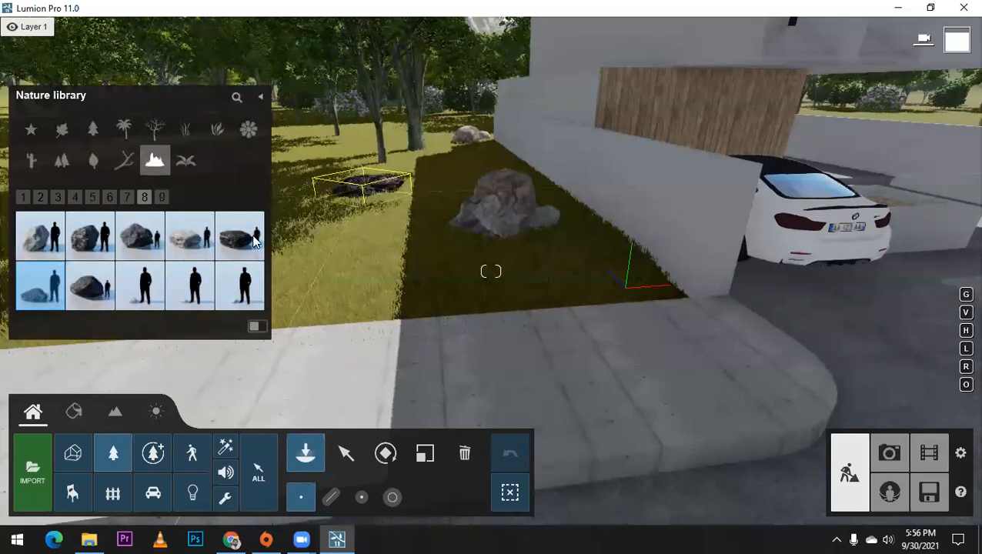
pyautogui.click(190, 235)
pyautogui.click(332, 180)
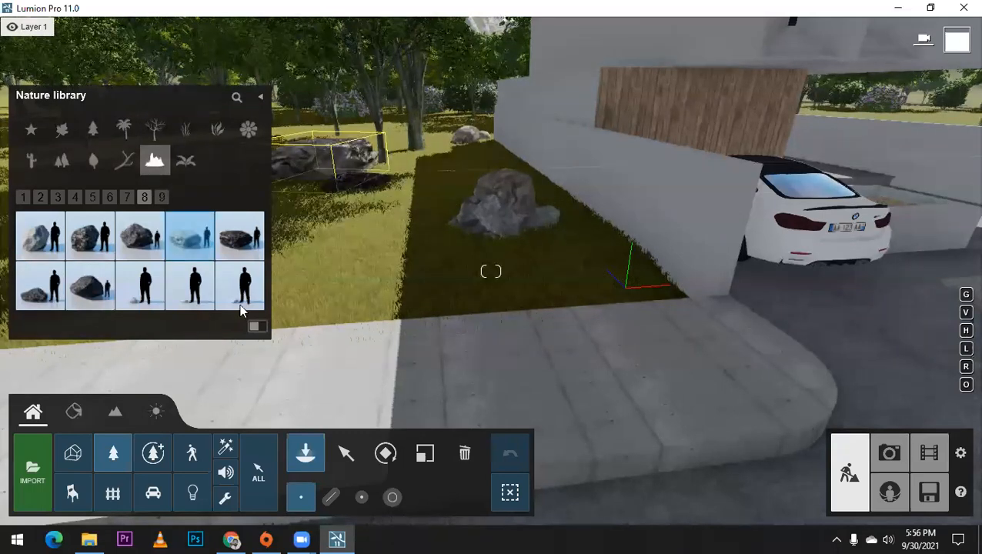
pyautogui.click(424, 453)
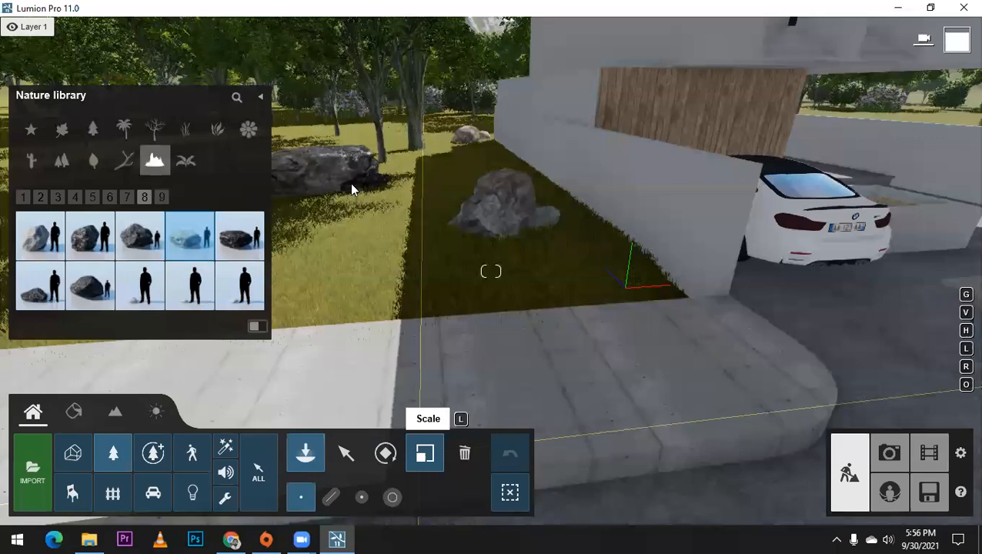
pyautogui.click(465, 454)
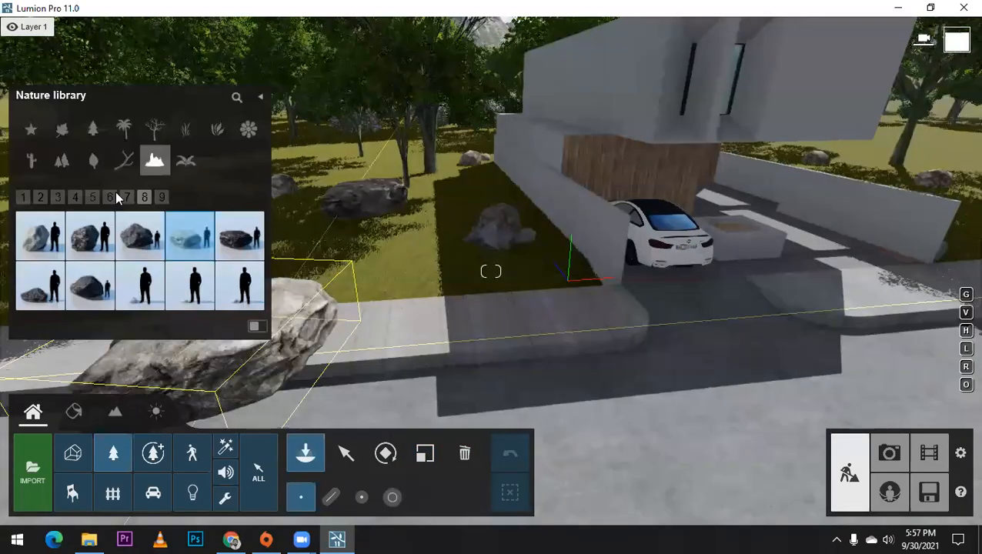
# Step: Place another Stone Grey 001 rock on the grass left of the driveway wall
pyautogui.click(127, 197)
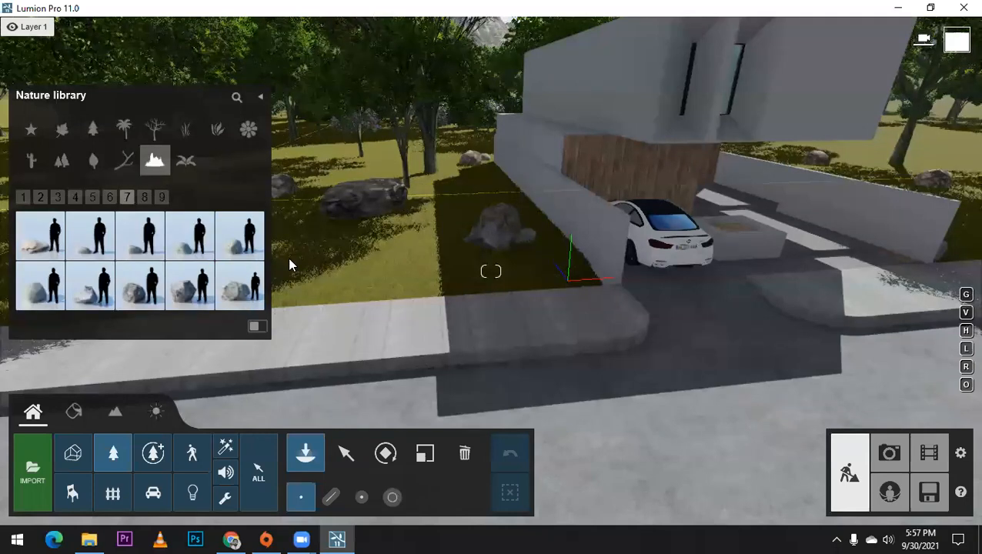
pyautogui.click(430, 278)
pyautogui.moveTo(429, 278); pyautogui.dragTo(406, 266, button='right')
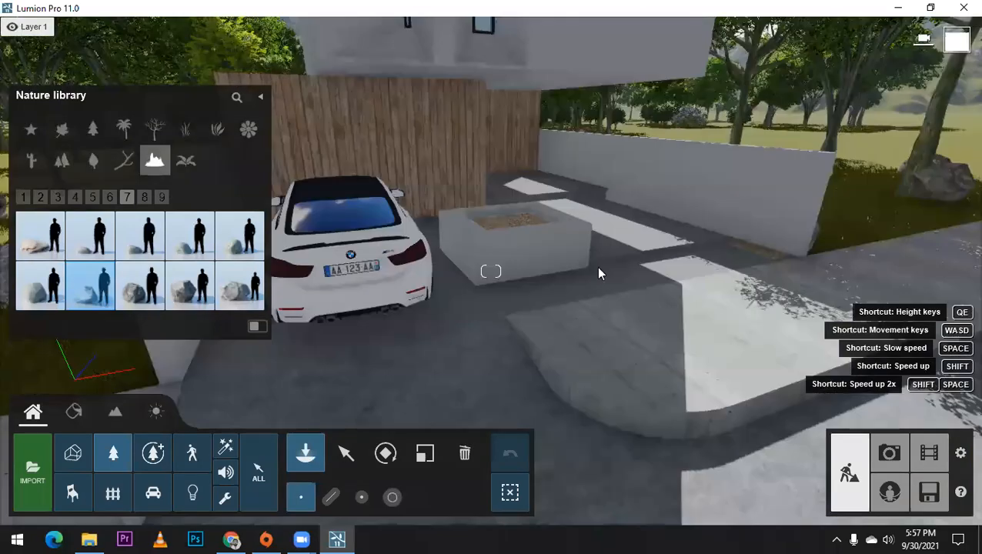
# Step: Place a Stone Garden 014 rock at the front end of the gravel strip along the wall right of the walkway
pyautogui.press('w')
pyautogui.moveTo(598, 267); pyautogui.dragTo(577, 324, button='right')
pyautogui.press('w')
pyautogui.press('q')
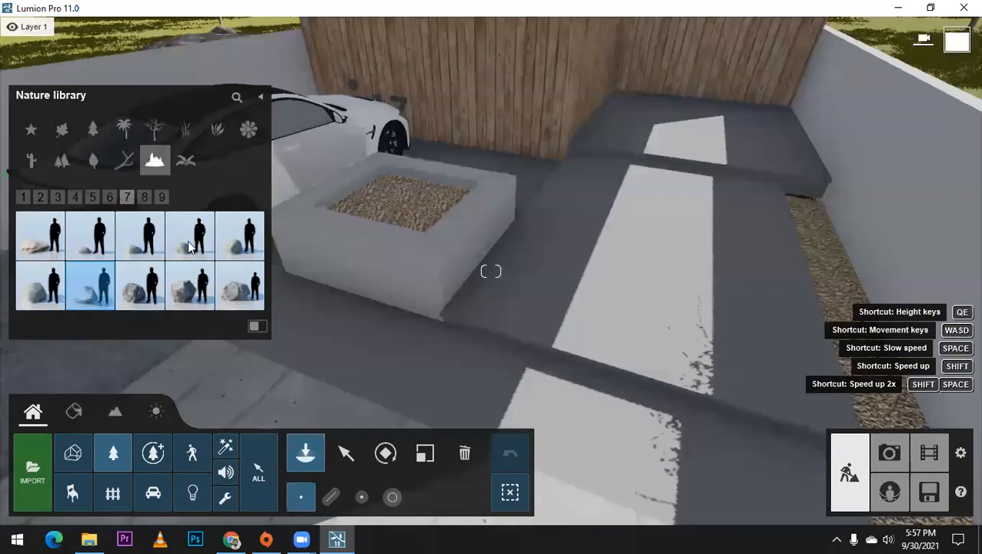
pyautogui.press('w')
pyautogui.click(190, 236)
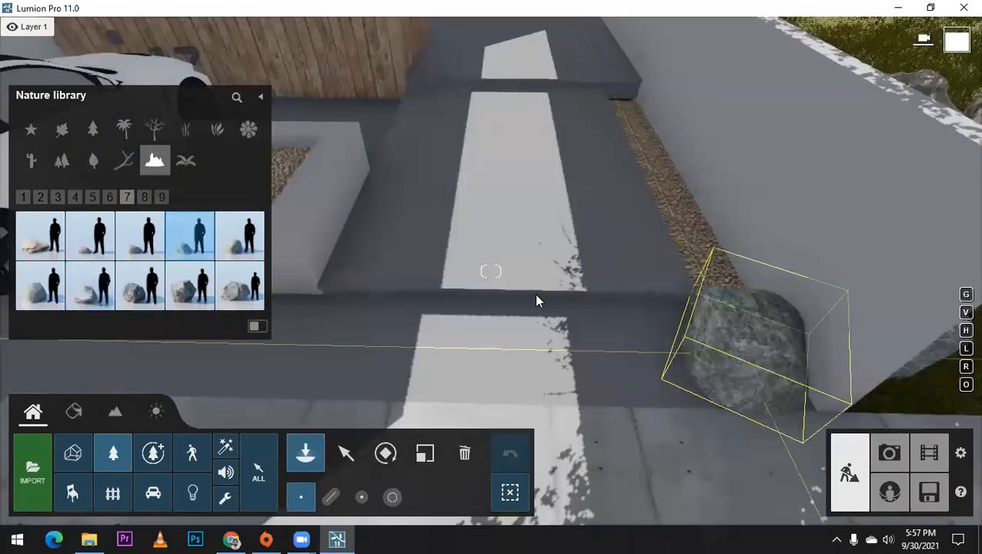
pyautogui.click(741, 334)
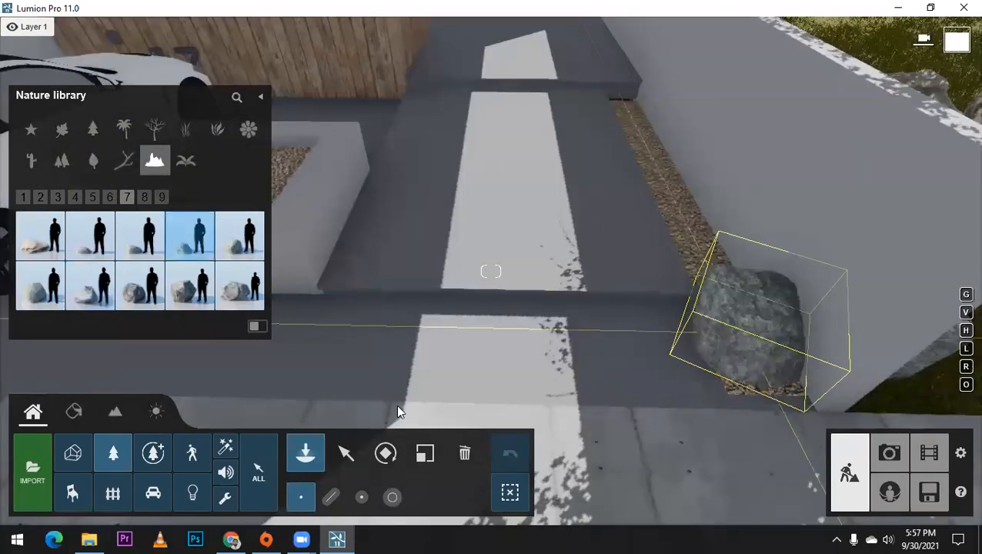
# Step: Try to shrink the stone on the gravel strip and undo the size change
pyautogui.click(425, 453)
pyautogui.click(736, 344)
pyautogui.moveTo(736, 350); pyautogui.dragTo(793, 336)
pyautogui.press('r')
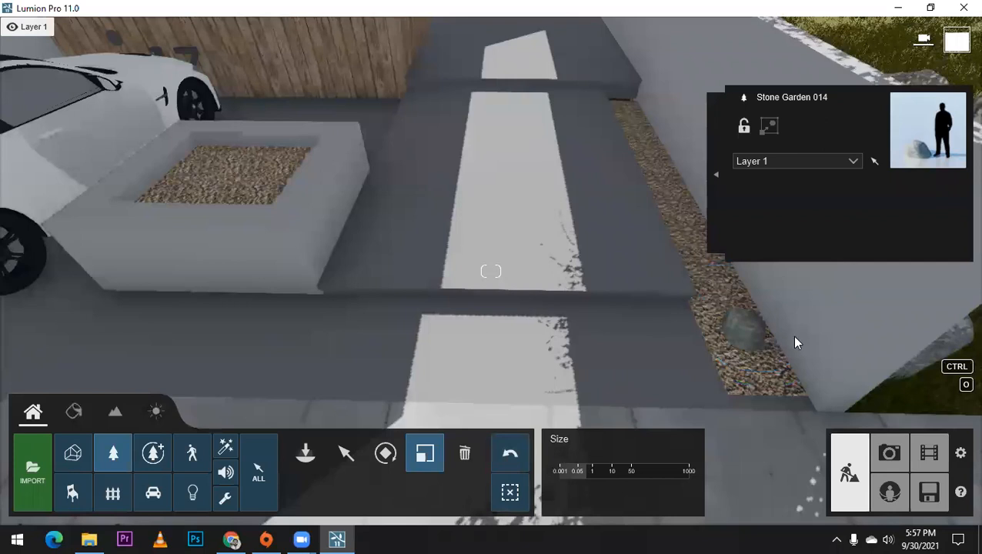
pyautogui.click(509, 453)
# Step: Rotate the Stone Garden 014 rock and shift it slightly on the gravel strip
pyautogui.press('r')
pyautogui.moveTo(740, 335); pyautogui.dragTo(800, 401)
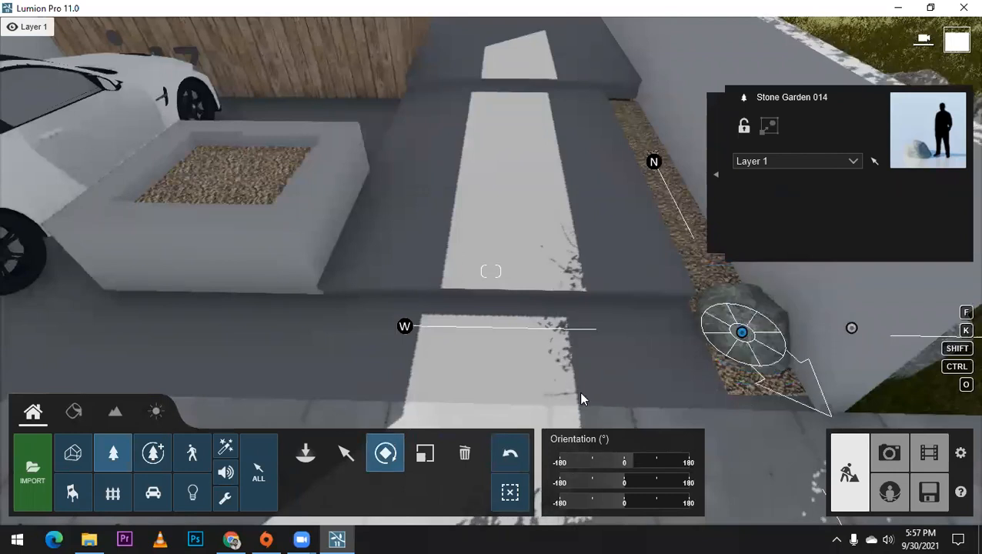
pyautogui.press('m')
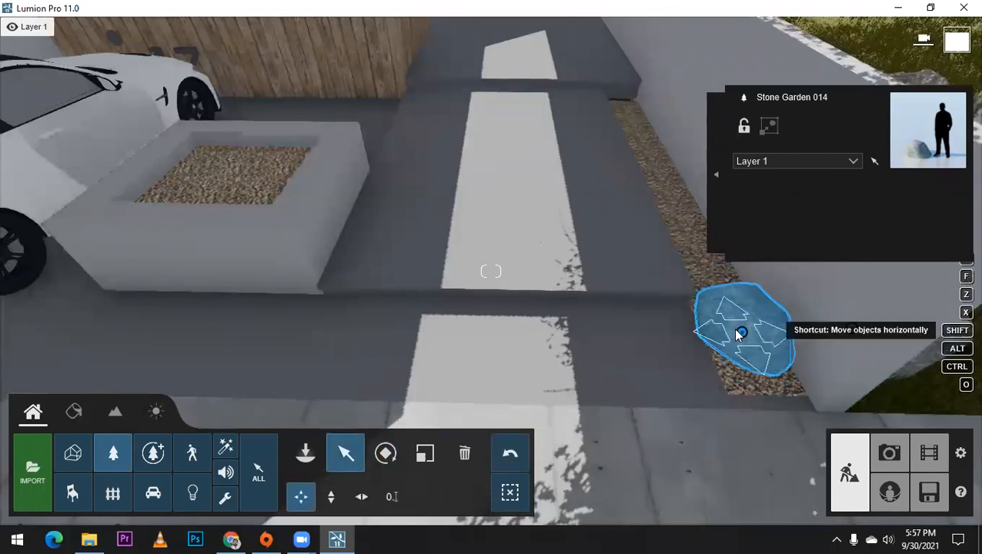
pyautogui.keyDown('shift'); pyautogui.moveTo(740, 332); pyautogui.dragTo(736, 329); pyautogui.keyUp('shift')
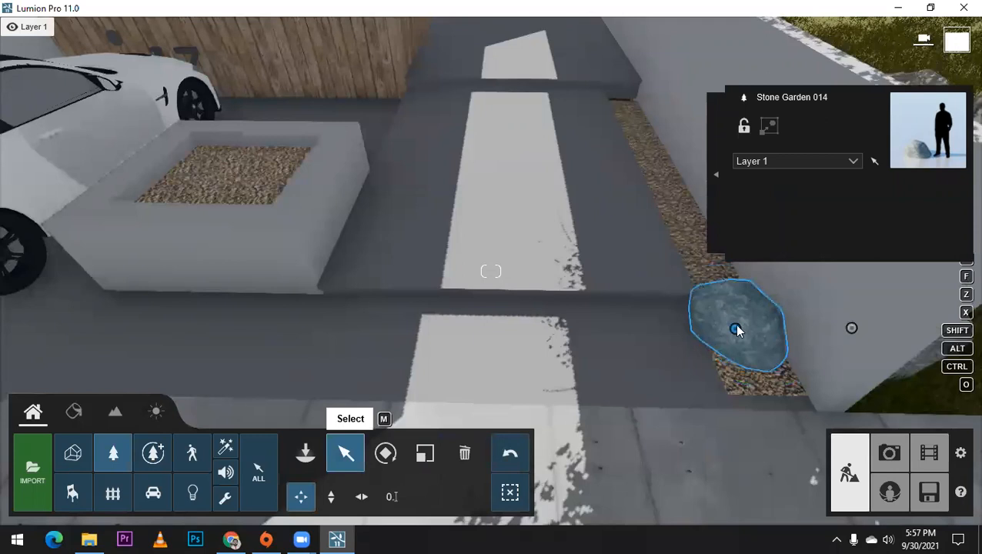
# Step: Copy the stone farther along the gravel strip, and adjust the copy's size and position beside the wall
pyautogui.keyDown('alt'); pyautogui.moveTo(736, 329); pyautogui.dragTo(712, 280); pyautogui.keyUp('alt')
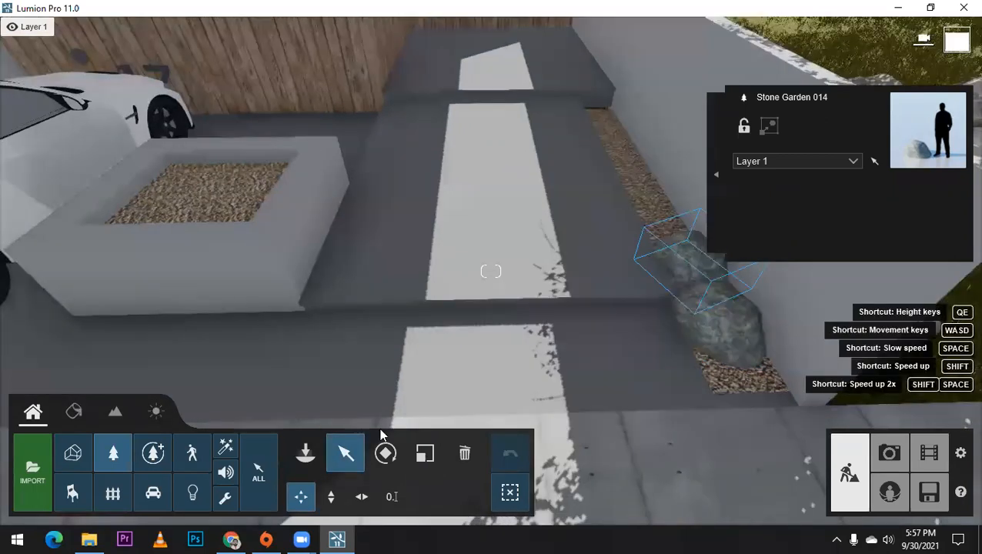
pyautogui.moveTo(379, 431); pyautogui.dragTo(417, 449, button='right')
pyautogui.press('l')
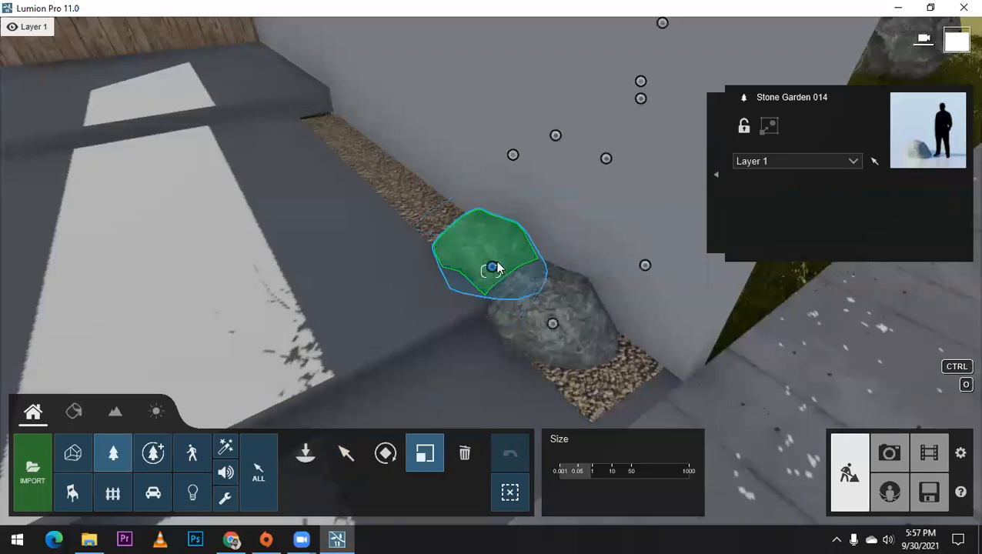
pyautogui.moveTo(503, 259); pyautogui.dragTo(504, 257)
pyautogui.click(336, 453)
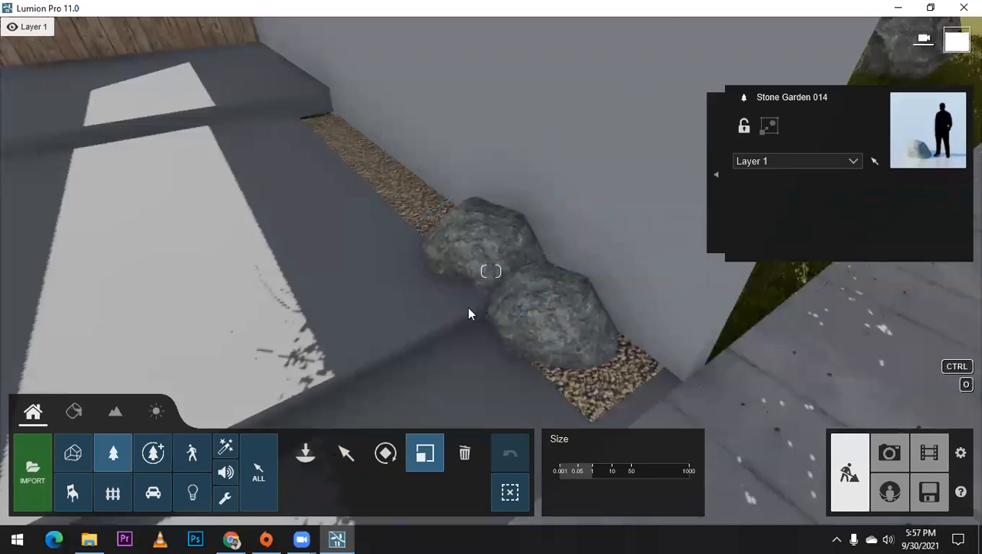
pyautogui.click(488, 269)
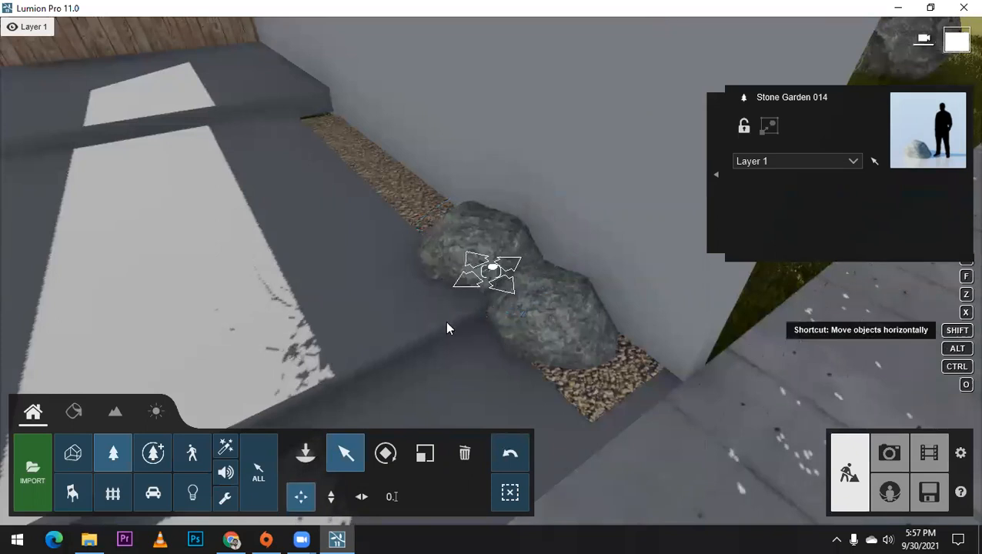
# Step: Reduce the size of the front stone on the gravel strip so it sits lower than its copy
pyautogui.scroll(1, 493, 347)
pyautogui.scroll(2, 503, 356)
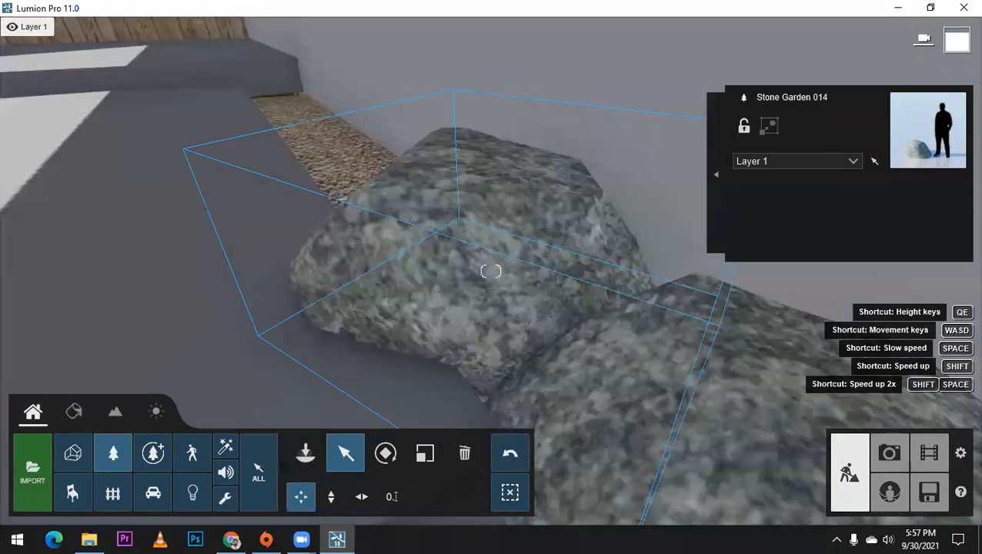
pyautogui.moveTo(502, 357); pyautogui.dragTo(500, 330, button='right')
pyautogui.scroll(-1, 545, 396)
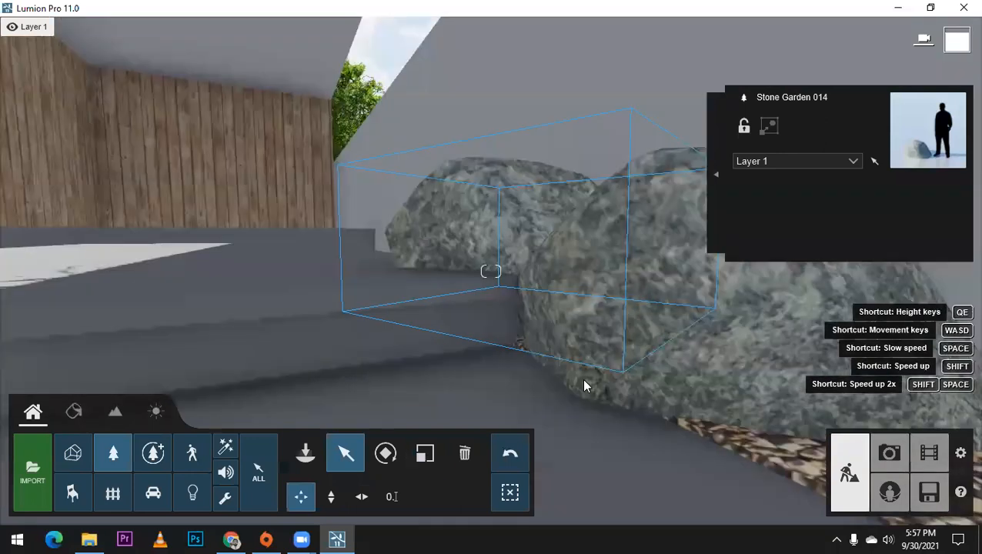
pyautogui.press('l')
pyautogui.moveTo(710, 362); pyautogui.dragTo(708, 376)
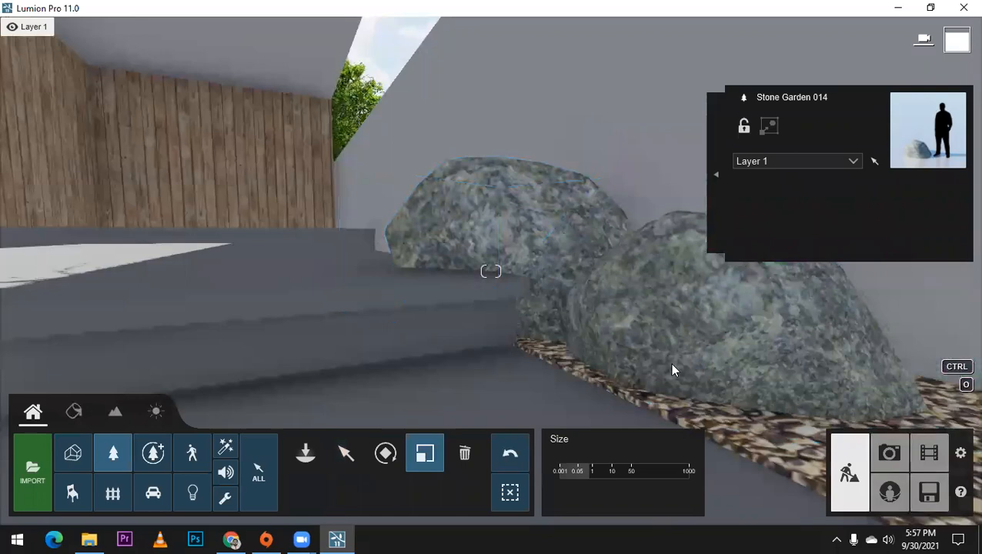
pyautogui.moveTo(710, 362); pyautogui.dragTo(578, 327, button='right')
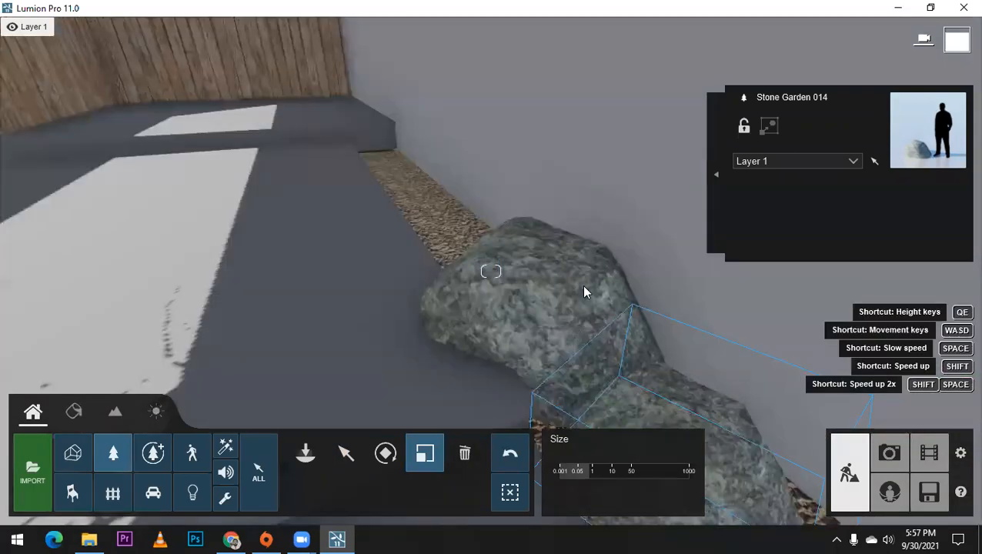
pyautogui.moveTo(582, 285); pyautogui.dragTo(544, 185, button='right')
pyautogui.scroll(-3, 577, 262)
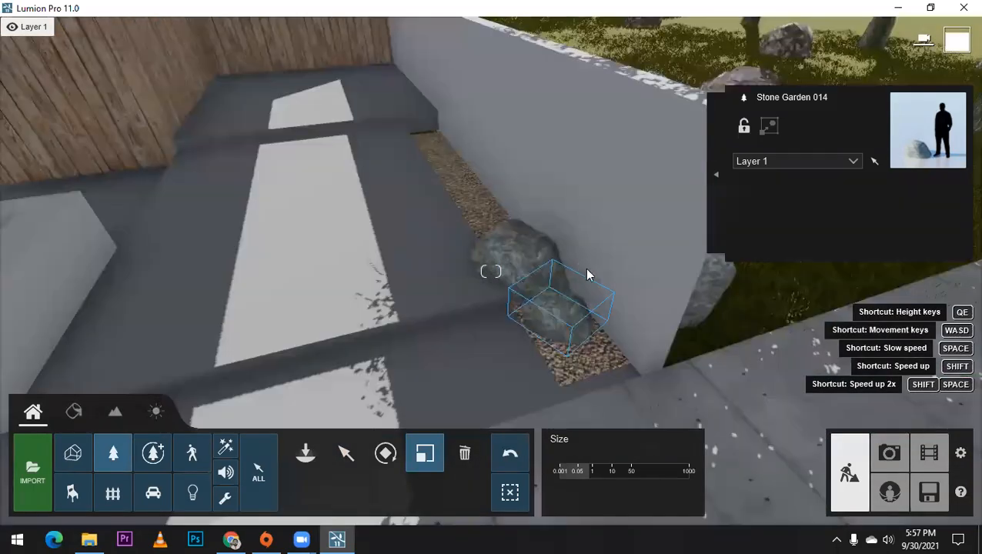
pyautogui.moveTo(586, 269); pyautogui.dragTo(455, 264, button='right')
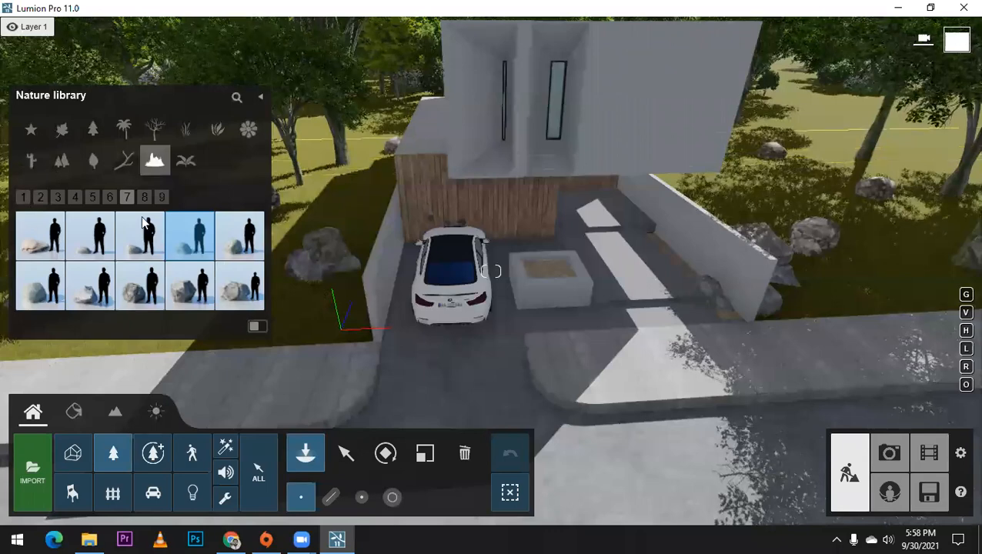
# Step: Look through the favourites, weeds and plants in the nature library for low greenery suited to the rock groups
pyautogui.click(31, 129)
pyautogui.click(57, 198)
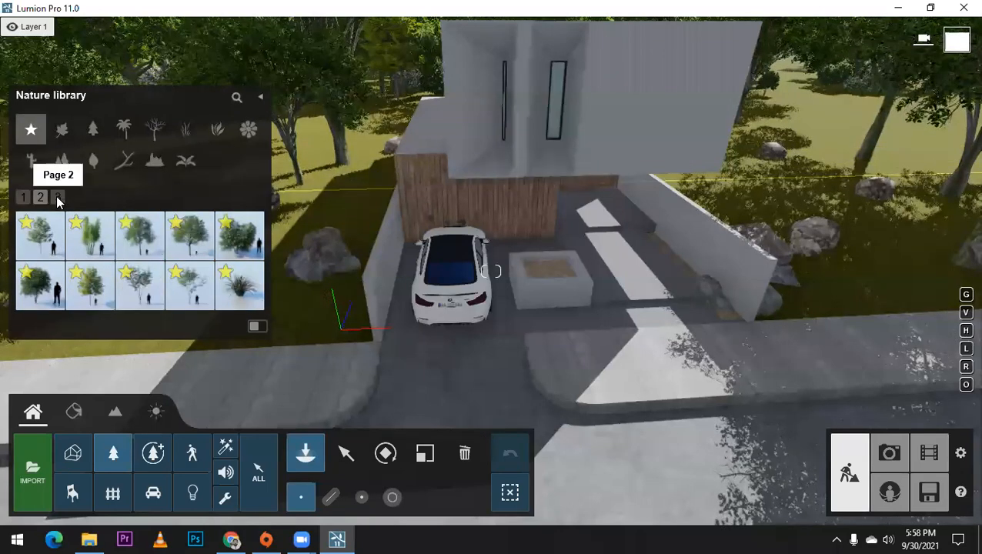
pyautogui.click(58, 197)
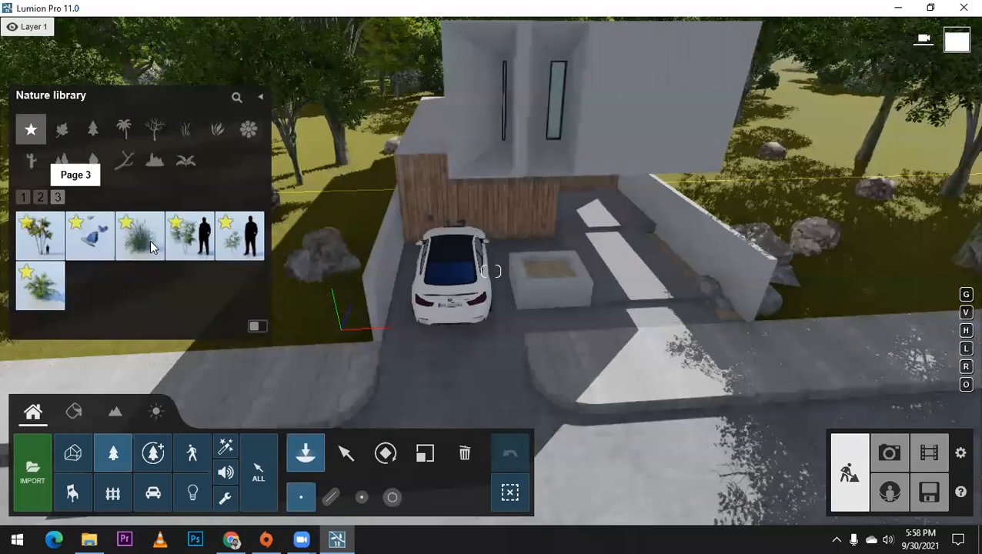
pyautogui.click(42, 295)
pyautogui.moveTo(501, 240); pyautogui.dragTo(430, 247, button='right')
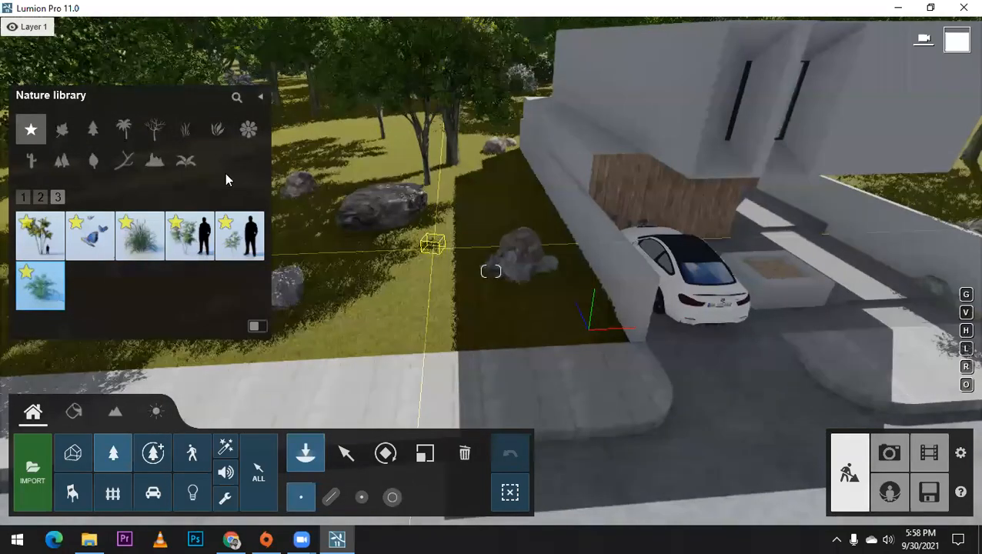
pyautogui.click(185, 161)
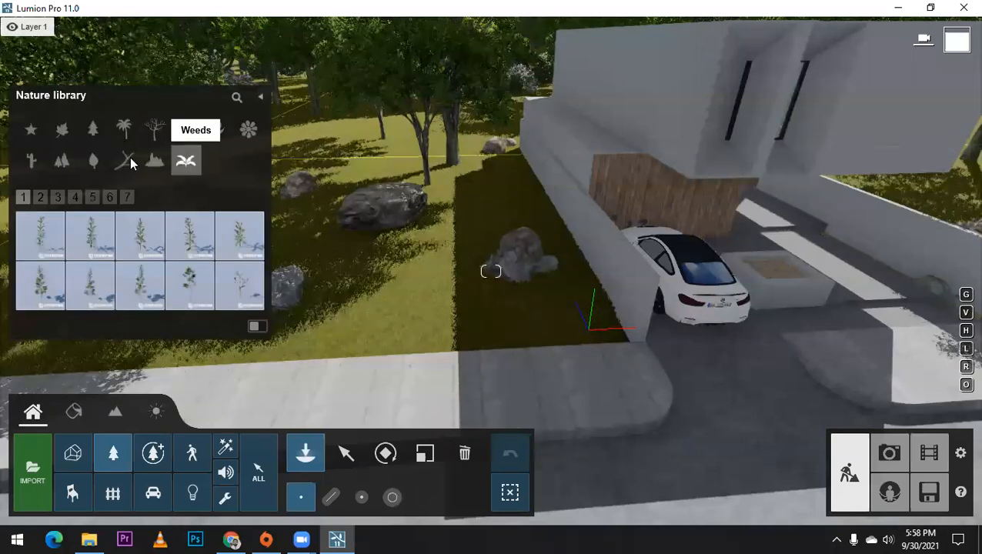
pyautogui.click(127, 159)
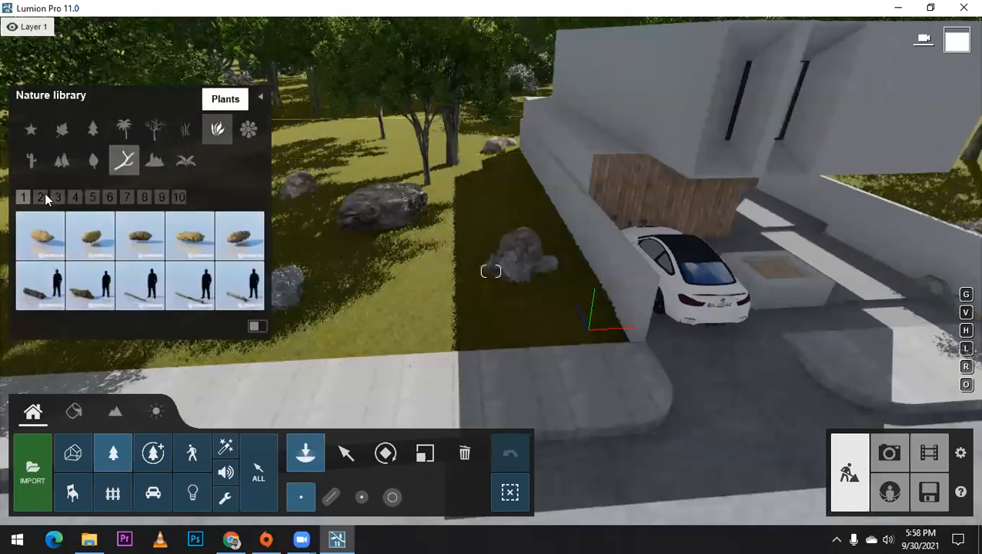
pyautogui.click(89, 197)
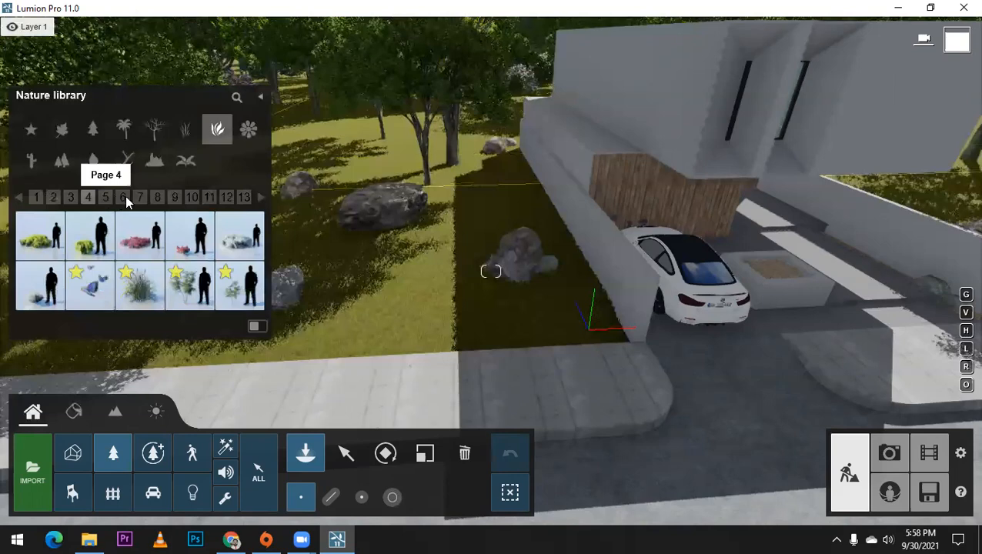
pyautogui.click(106, 197)
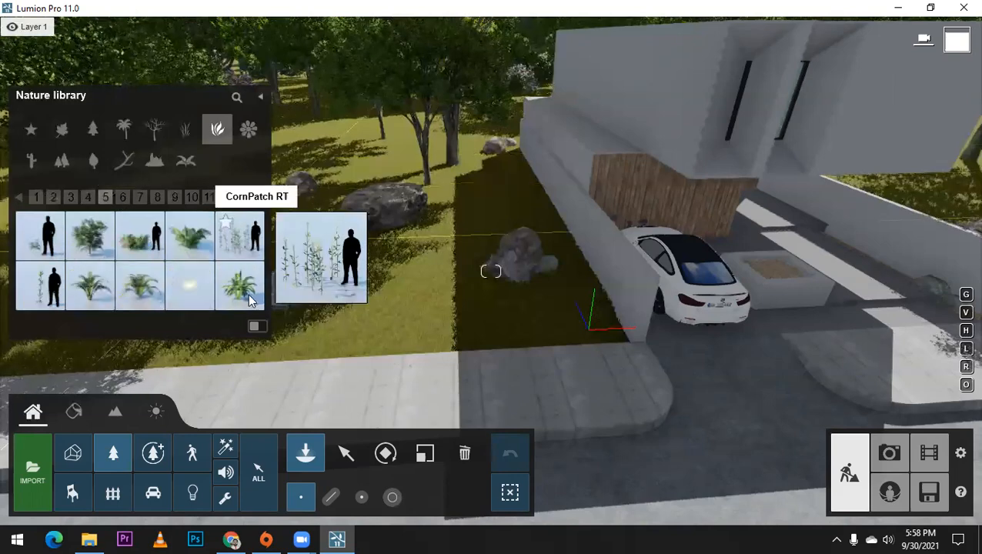
pyautogui.click(89, 290)
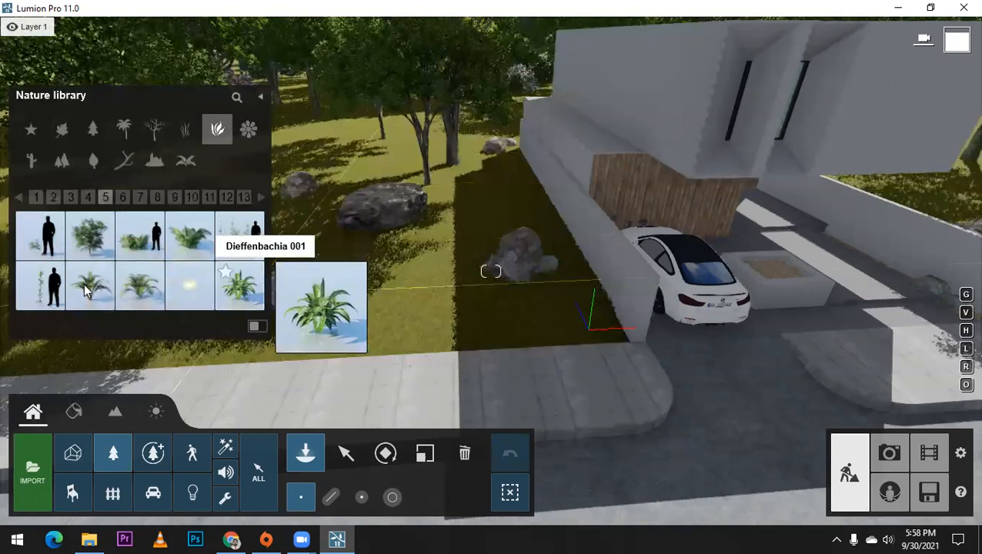
pyautogui.click(418, 266)
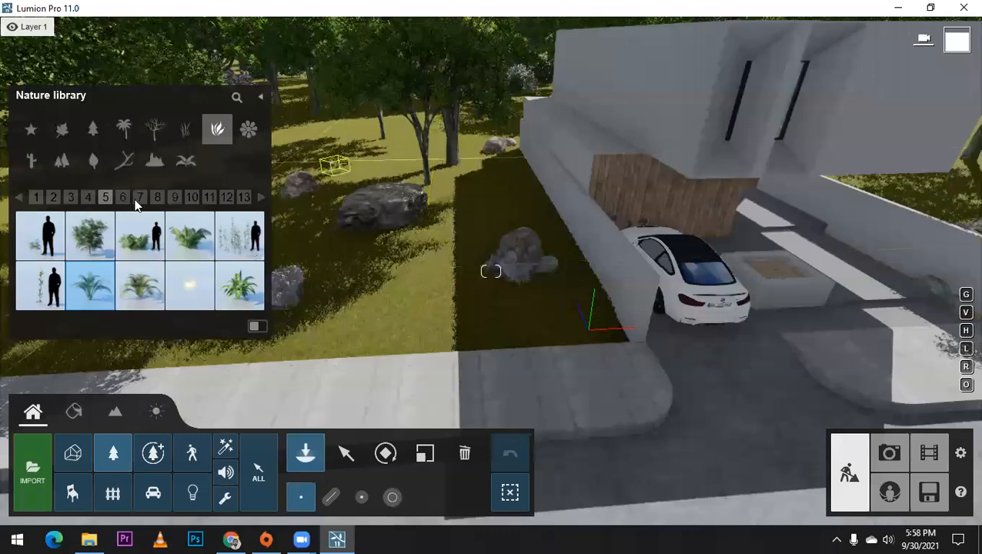
# Step: Place a Buxus 002 bush on the grass between the rocks left of the driveway wall and adjust its size
pyautogui.click(158, 196)
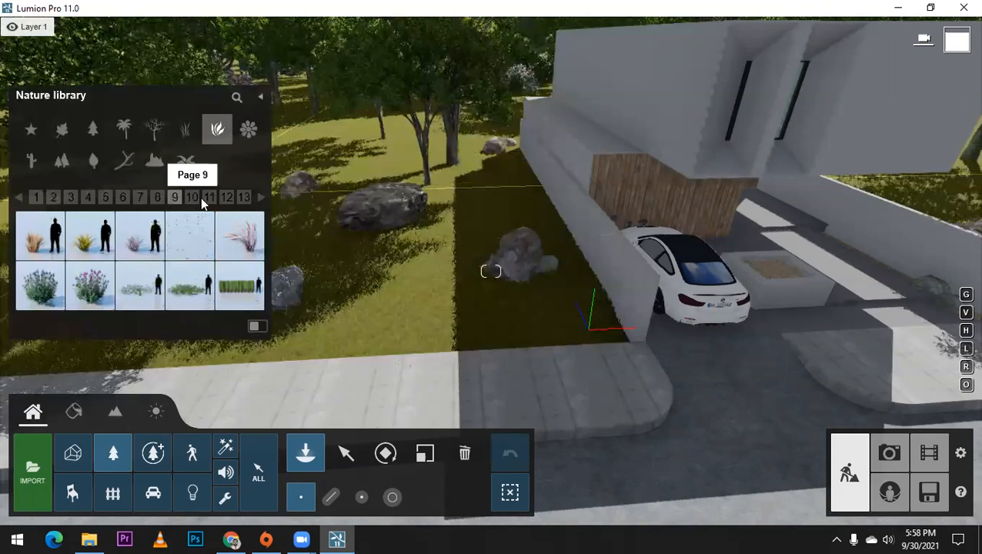
pyautogui.click(192, 197)
pyautogui.click(89, 243)
pyautogui.click(444, 271)
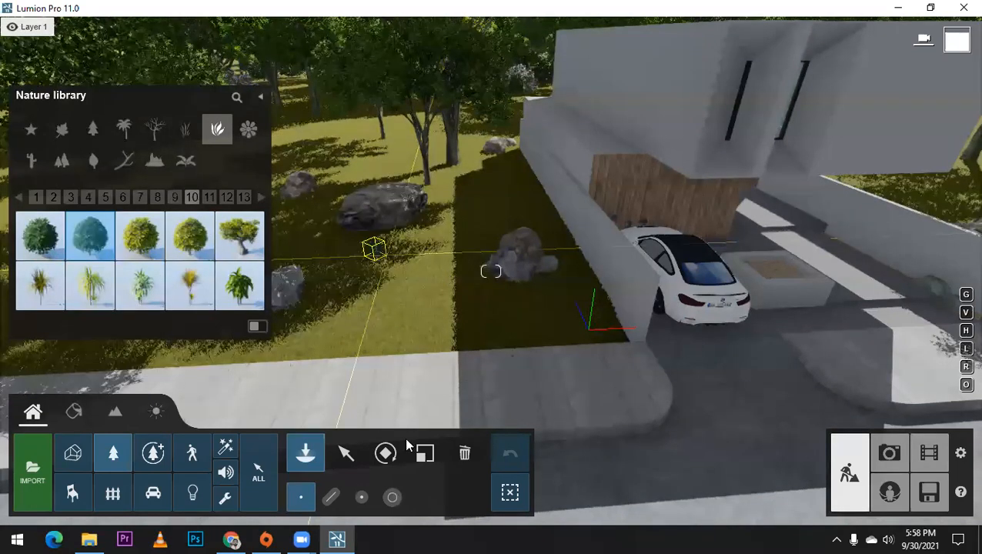
pyautogui.press('l')
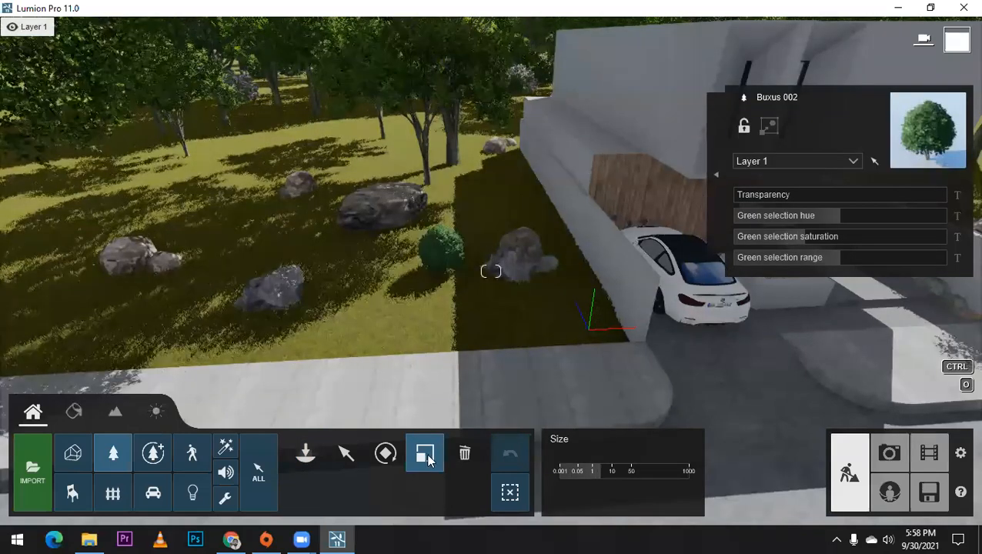
pyautogui.press('m')
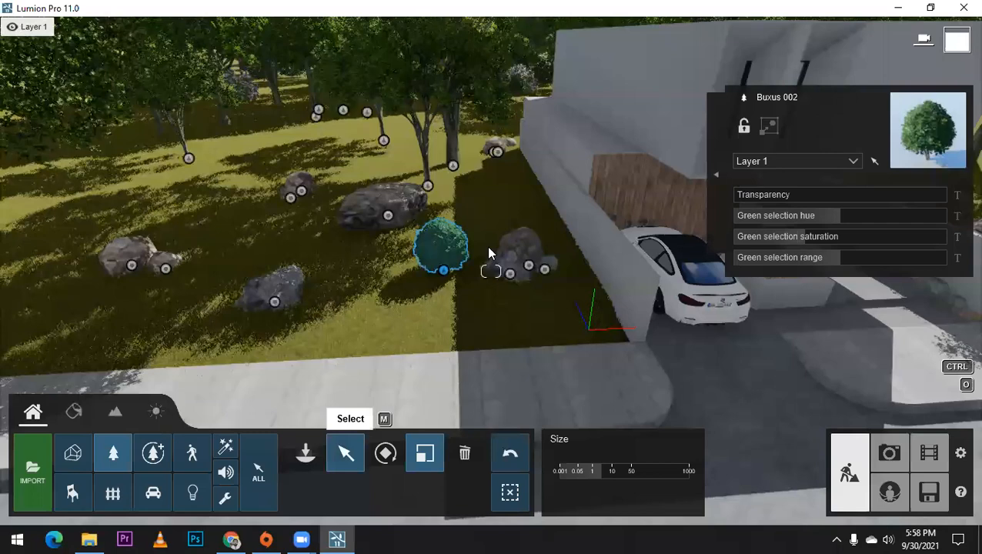
# Step: Move the Buxus 002 bush toward the large dark rock and leave copies around the rocks left of the house
pyautogui.moveTo(443, 271); pyautogui.dragTo(324, 221)
pyautogui.keyDown('alt'); pyautogui.moveTo(394, 193); pyautogui.dragTo(260, 291); pyautogui.keyUp('alt')
pyautogui.keyDown('alt'); pyautogui.moveTo(540, 284); pyautogui.dragTo(515, 225); pyautogui.keyUp('alt')
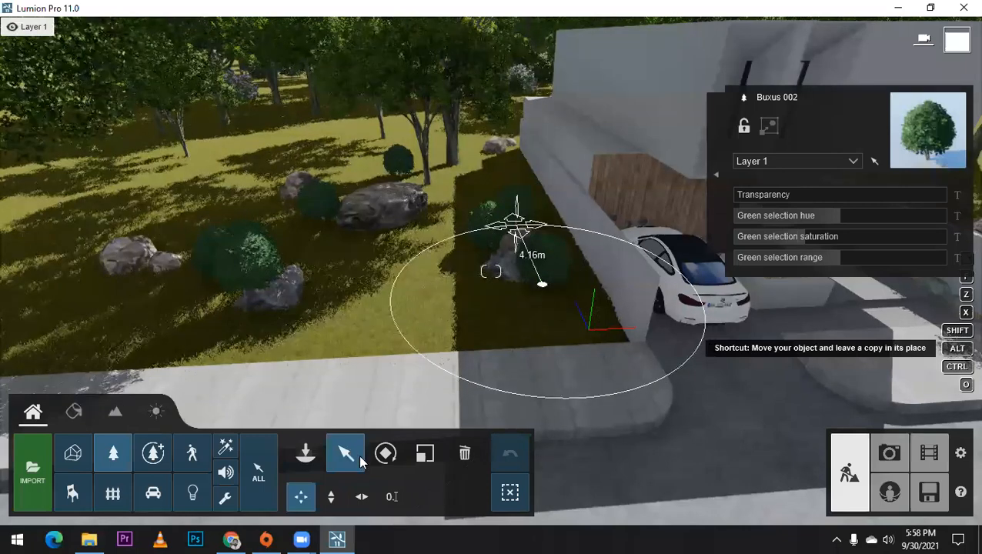
# Step: Find a low spreading shrub among the nature library's plants and place it on the grass between the rocks beside the driveway wall
pyautogui.click(305, 453)
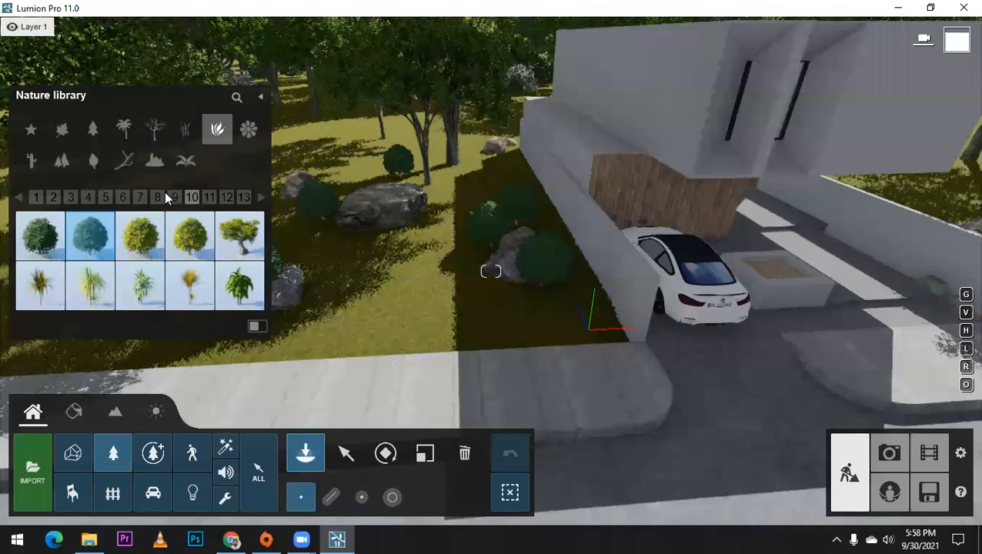
pyautogui.click(241, 198)
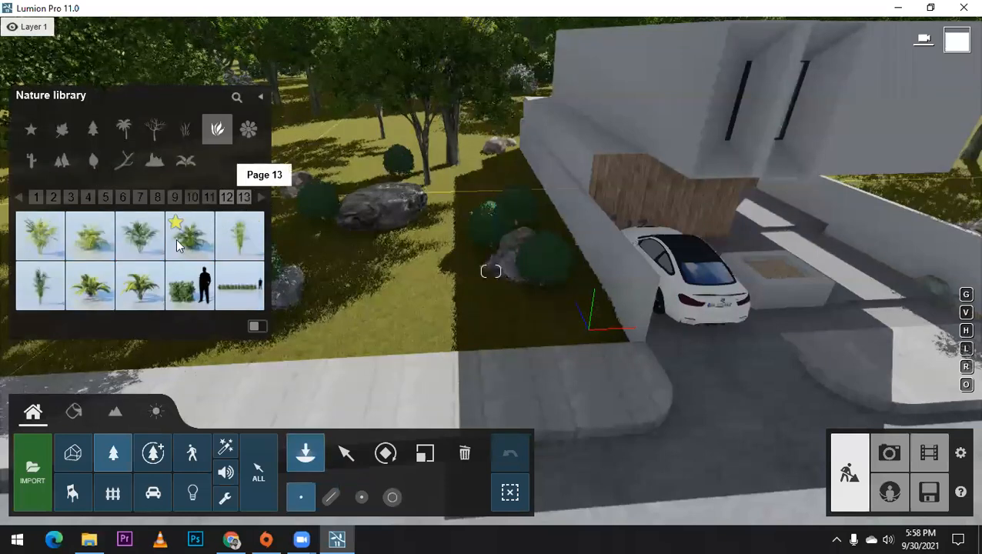
pyautogui.moveTo(238, 227)
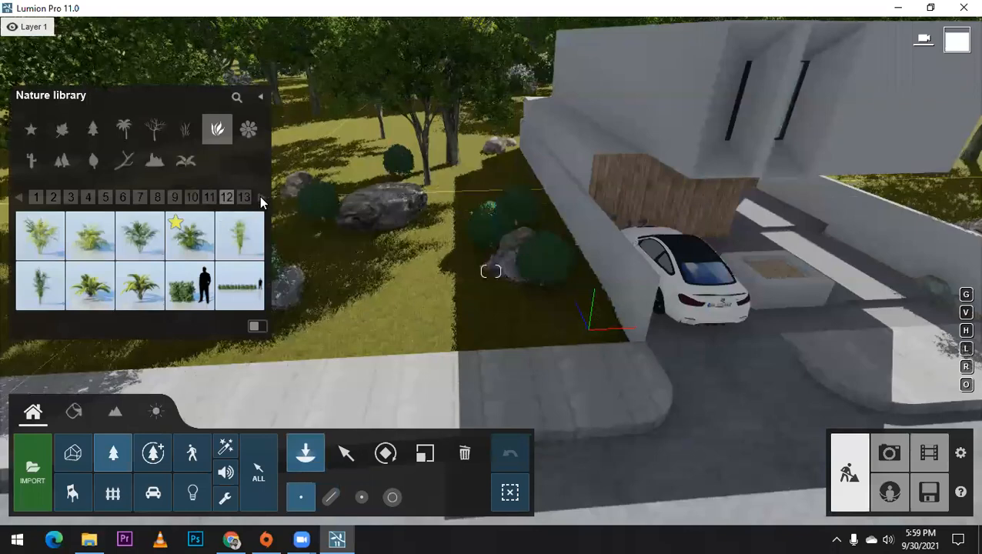
pyautogui.click(261, 198)
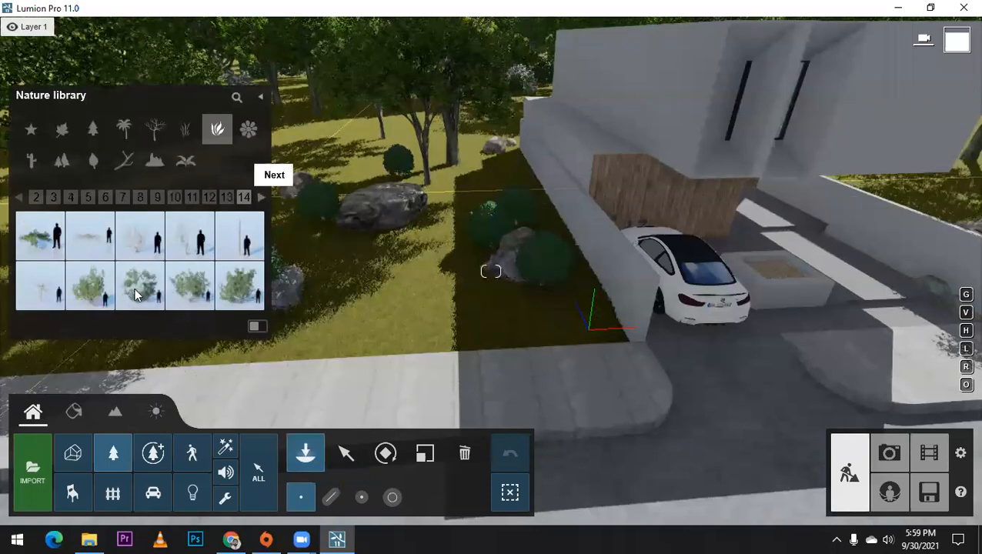
pyautogui.click(261, 197)
pyautogui.click(261, 197)
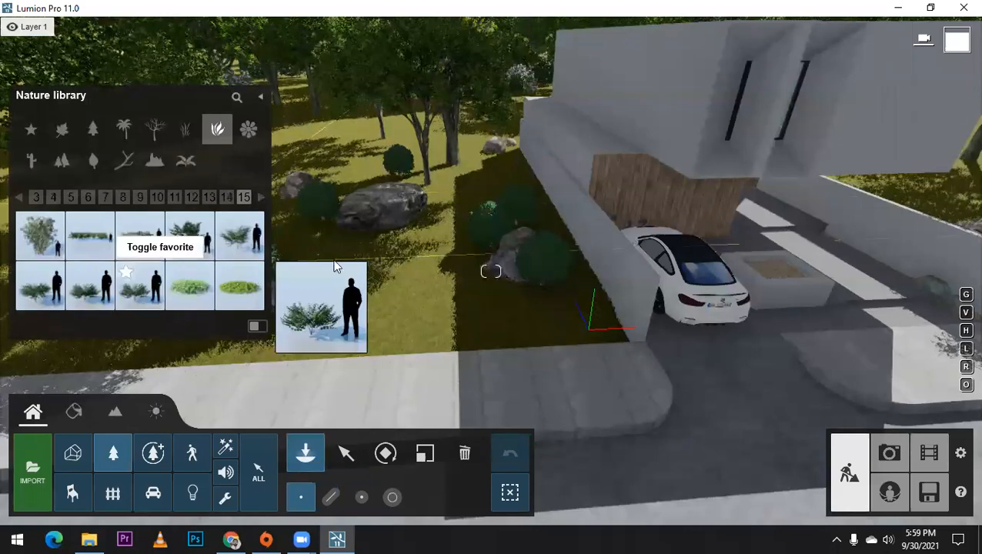
pyautogui.click(443, 230)
pyautogui.click(342, 158)
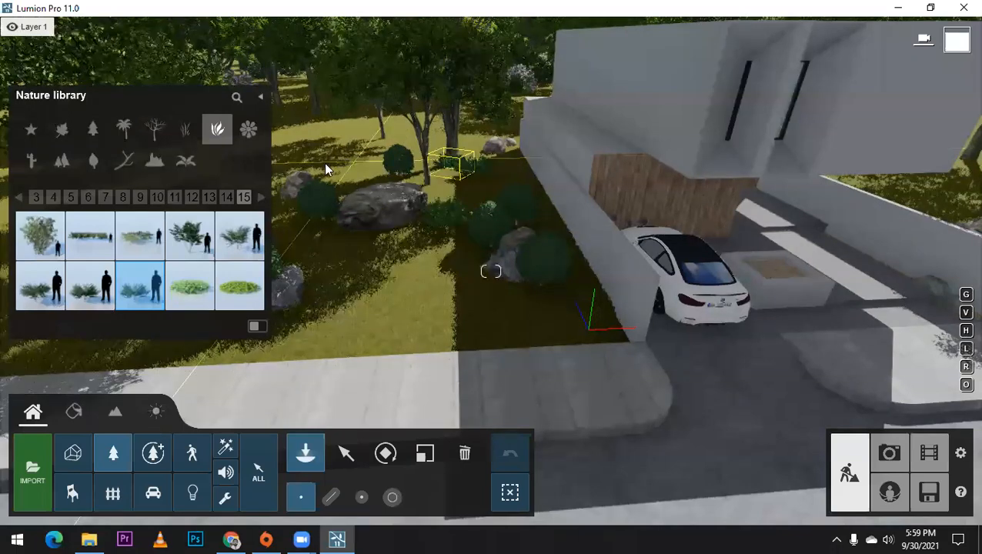
# Step: Place two more low spreading shrub variants around the rock groups on both sides of the house
pyautogui.click(90, 286)
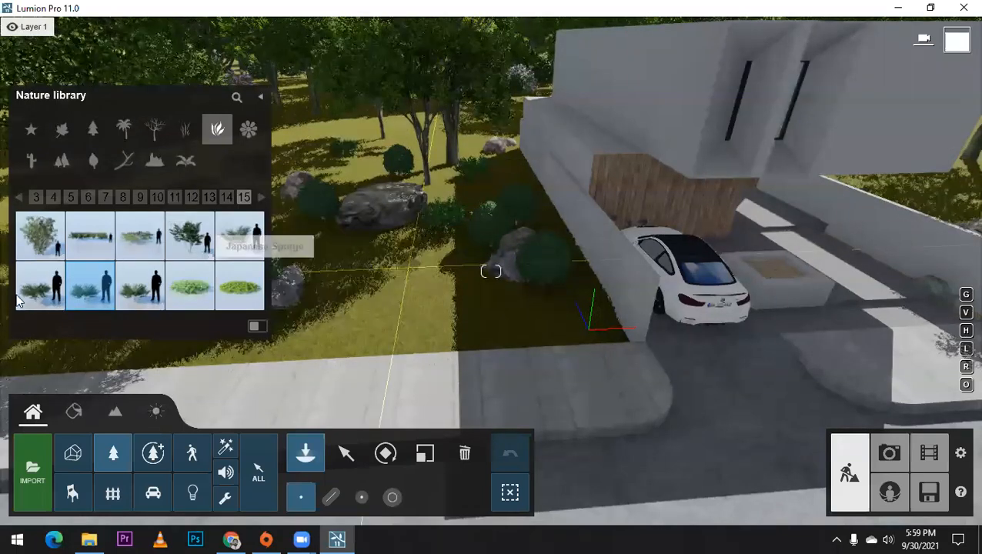
pyautogui.click(477, 271)
pyautogui.moveTo(481, 278); pyautogui.dragTo(333, 255, button='right')
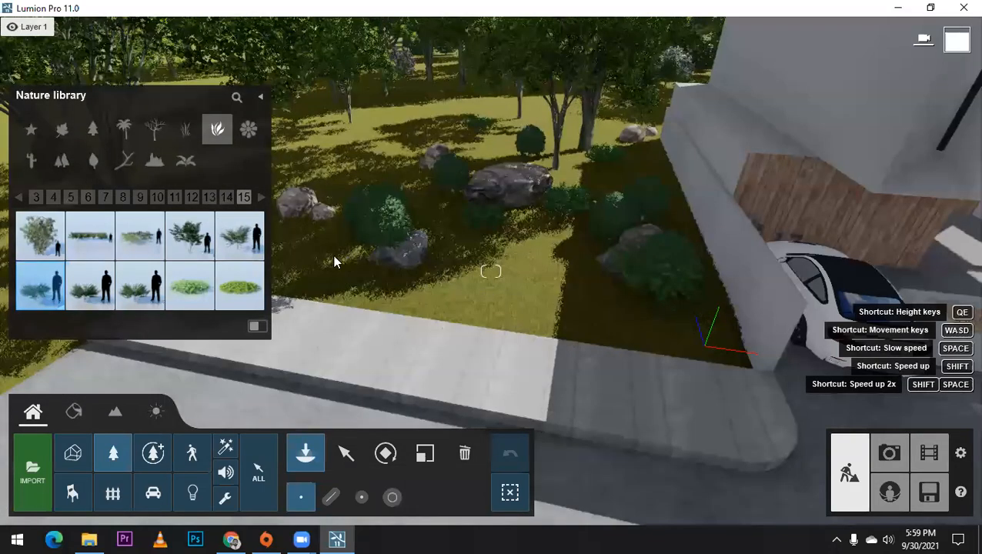
pyautogui.click(414, 151)
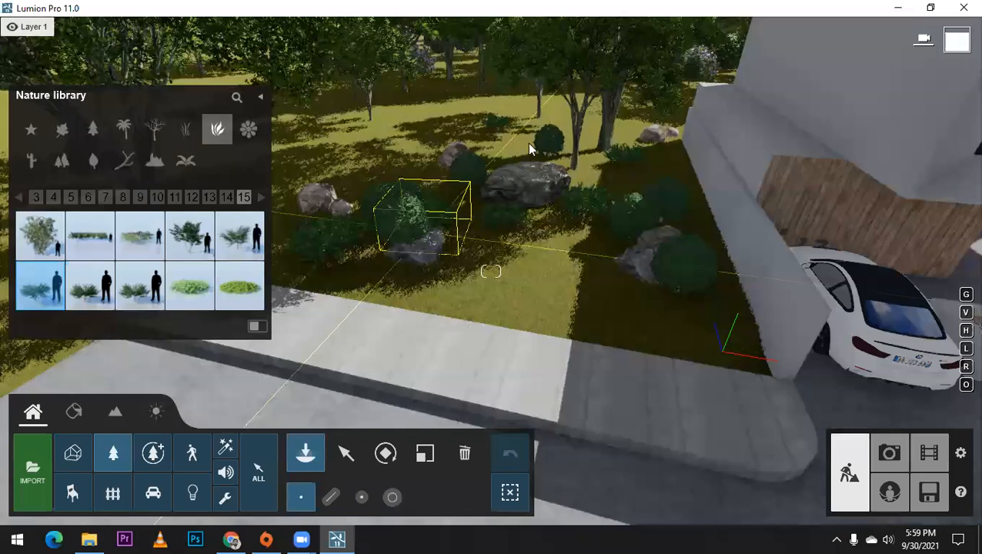
pyautogui.click(556, 146)
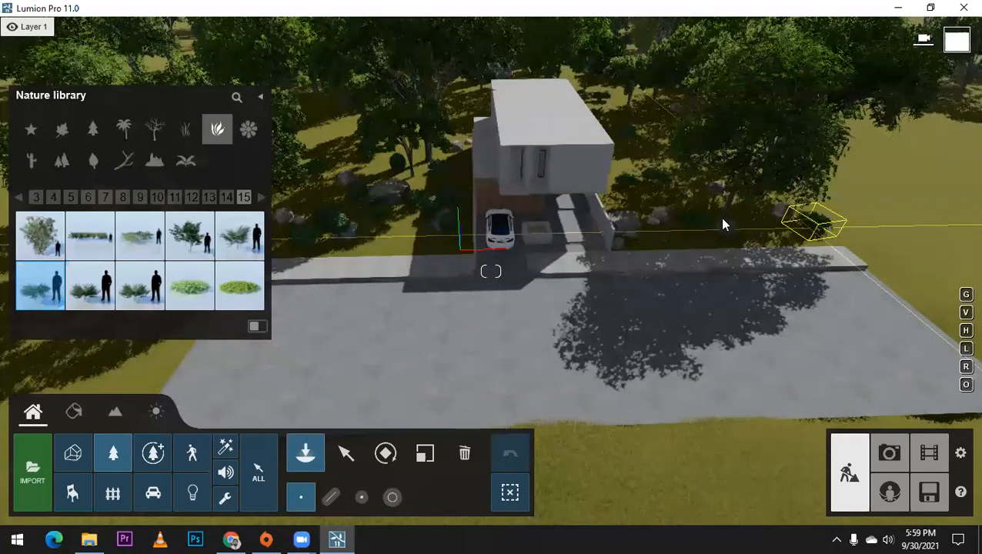
pyautogui.scroll(3, 726, 224)
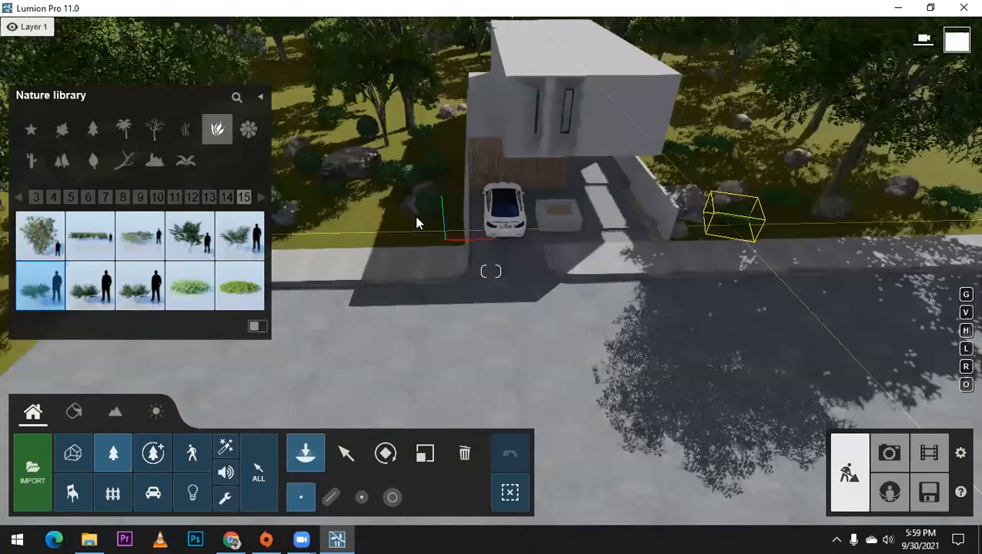
pyautogui.scroll(3, 370, 274)
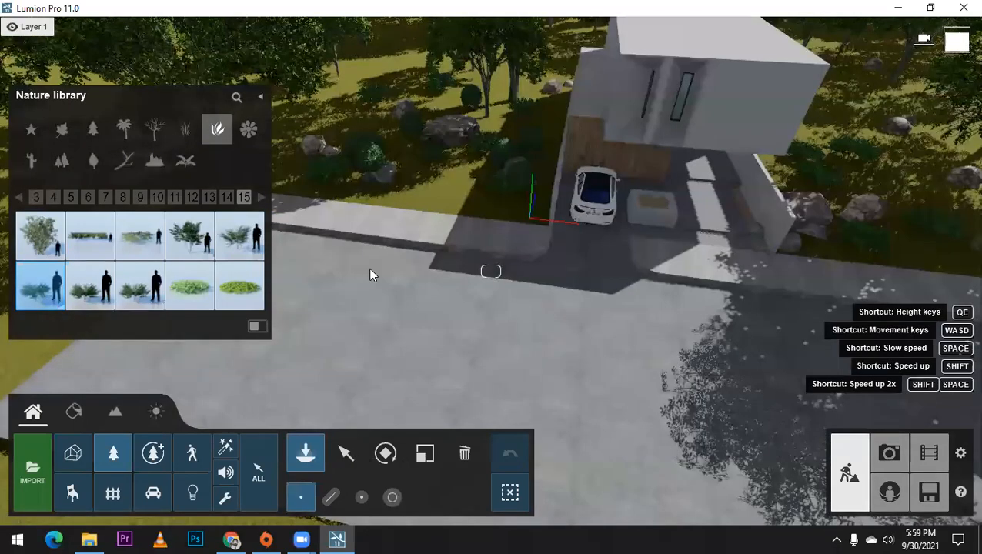
# Step: Move the small Buxus 002 bush from behind the front grey rock onto the open grass between the rock groups
pyautogui.click(343, 174)
pyautogui.scroll(3, 309, 123)
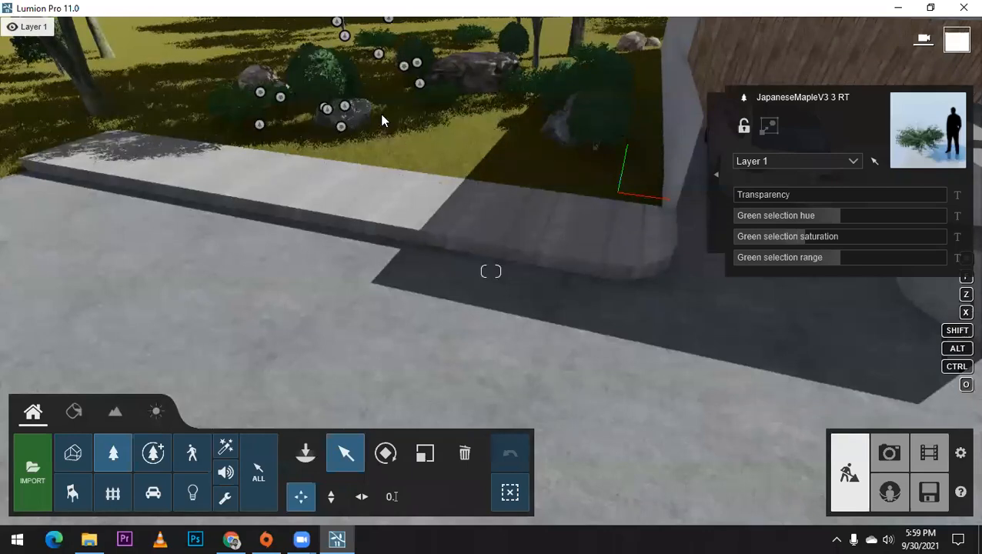
pyautogui.scroll(3, 387, 211)
pyautogui.scroll(-5, 368, 229)
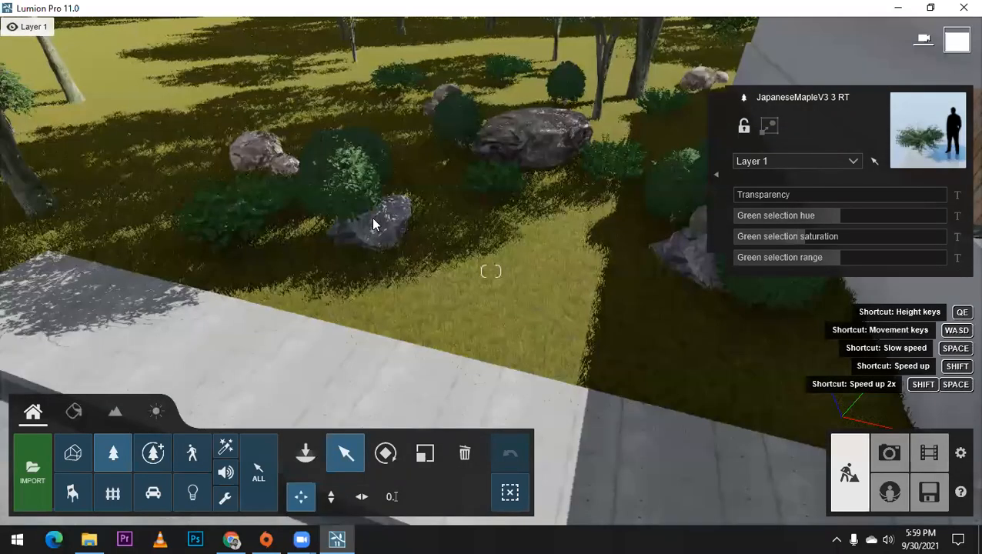
pyautogui.click(399, 239)
pyautogui.moveTo(383, 221); pyautogui.dragTo(534, 260)
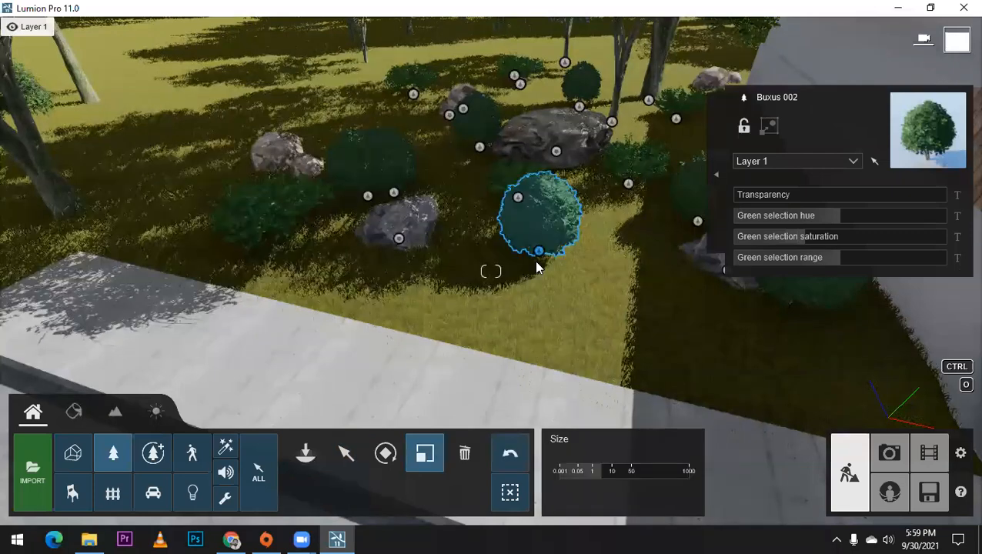
# Step: Leave a copy of the small Buxus 002 bush in place and move the bush to the garden across the driveway
pyautogui.click(350, 454)
pyautogui.scroll(-3, 431, 283)
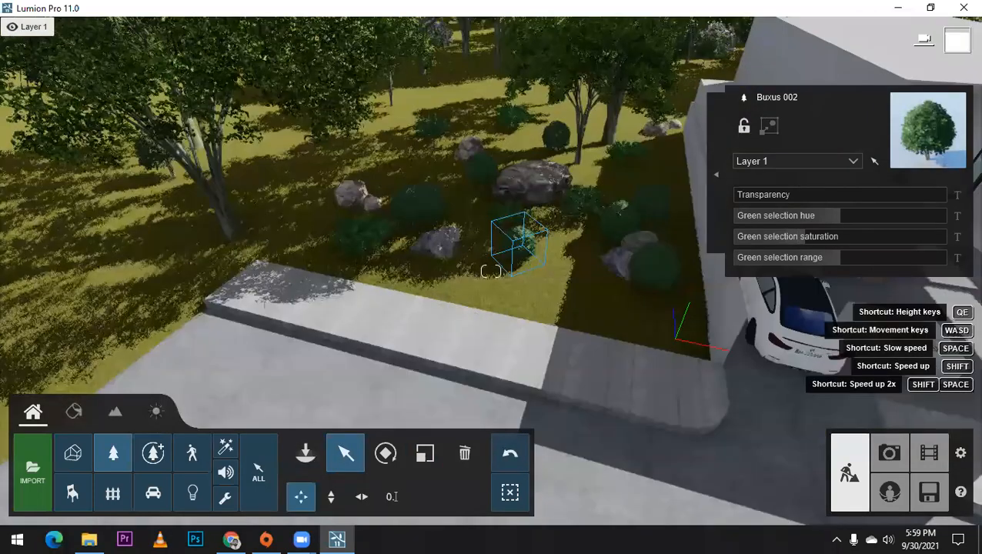
pyautogui.scroll(-3, 391, 258)
pyautogui.scroll(-3, 386, 267)
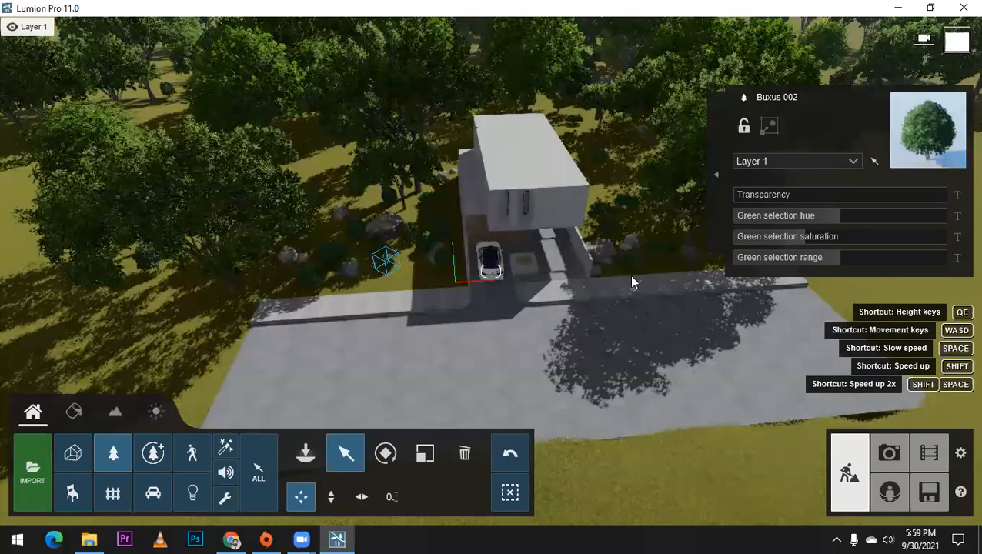
pyautogui.keyDown('alt'); pyautogui.moveTo(386, 267); pyautogui.dragTo(659, 263); pyautogui.keyUp('alt')
# Step: Reposition the Buxus 002 bush on the grass near the sidewalk, between the paired rocks and the tree
pyautogui.scroll(3, 634, 300)
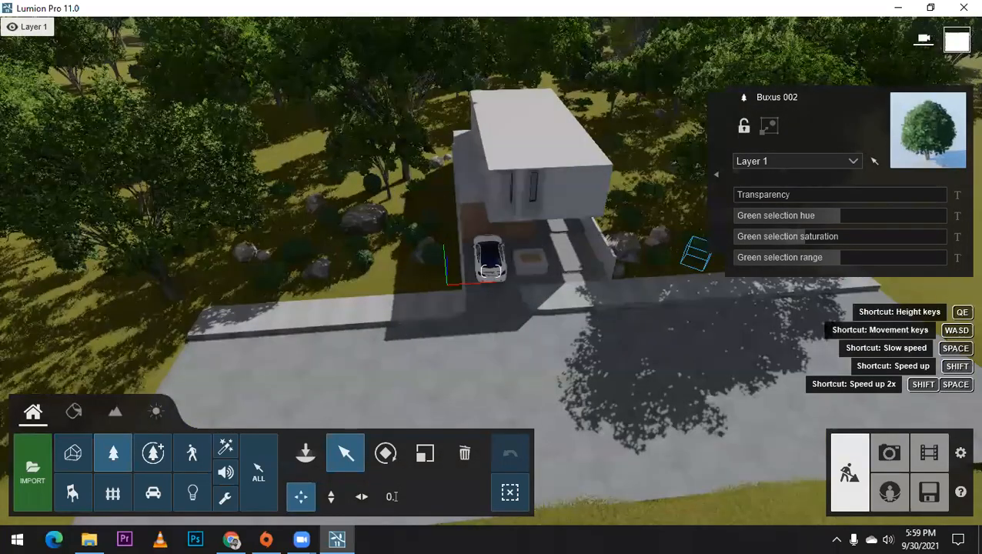
pyautogui.scroll(3, 593, 314)
pyautogui.scroll(5, 550, 289)
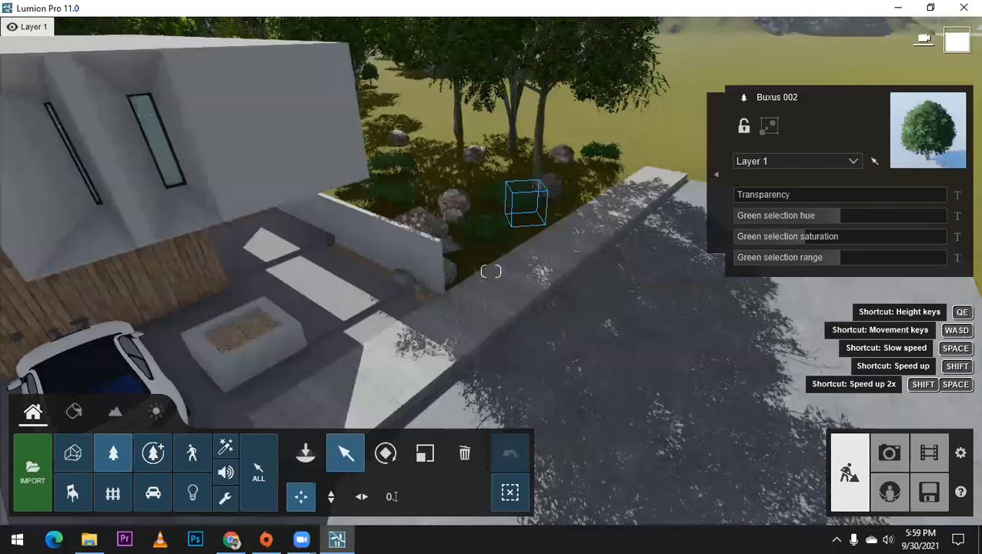
pyautogui.scroll(3, 467, 248)
pyautogui.scroll(3, 500, 271)
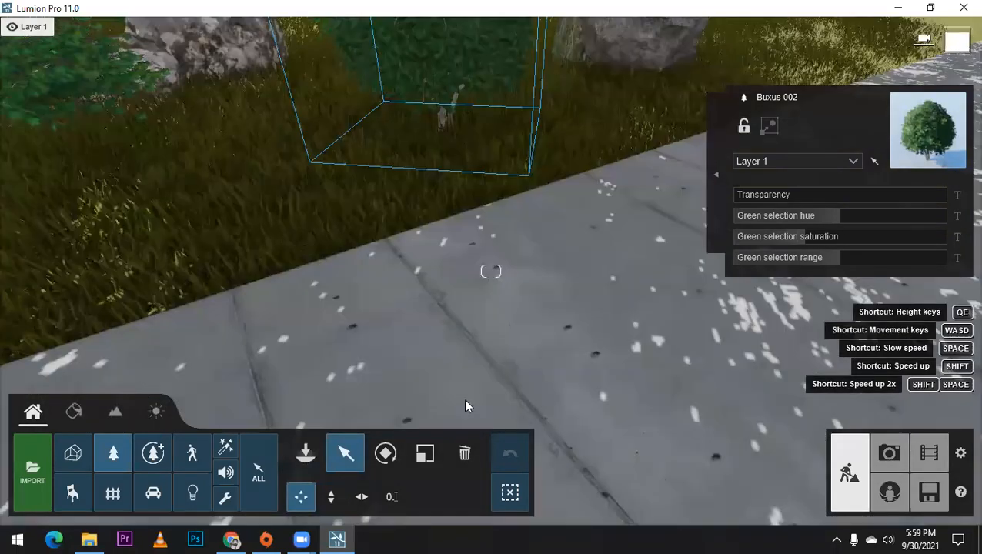
pyautogui.click(304, 450)
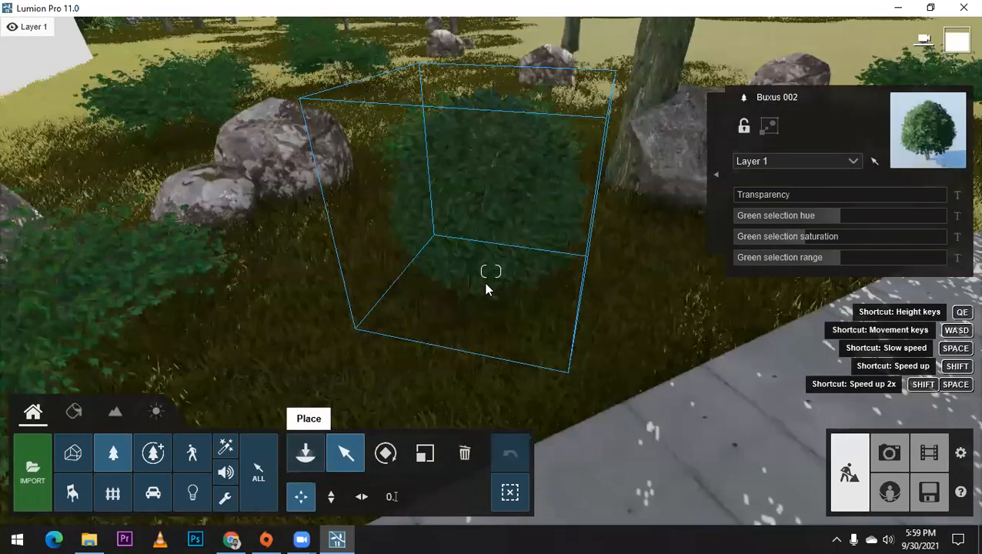
pyautogui.click(485, 288)
pyautogui.moveTo(486, 281); pyautogui.dragTo(273, 138)
pyautogui.moveTo(235, 181); pyautogui.dragTo(251, 194)
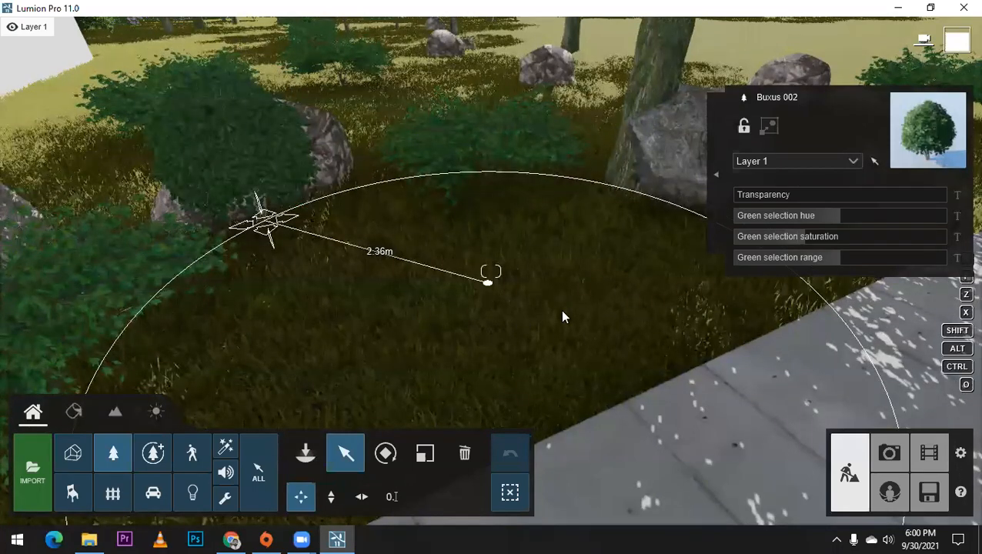
pyautogui.click(563, 311)
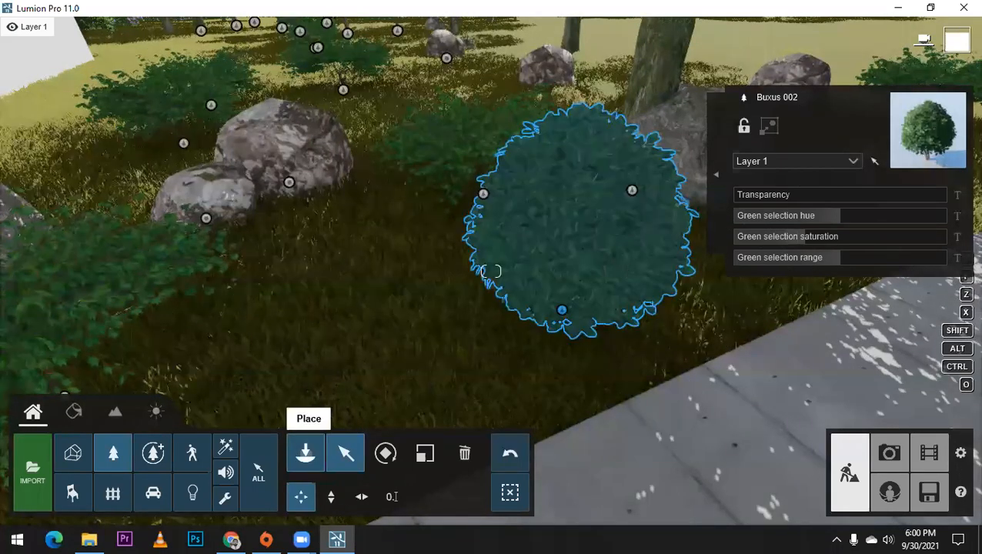
# Step: Move a copy of the Buxus 002 bush behind the large rock by the white wall and adjust its size
pyautogui.scroll(-2, 637, 348)
pyautogui.scroll(-2, 622, 346)
pyautogui.moveTo(623, 346); pyautogui.dragTo(627, 352, button='right')
pyautogui.keyDown('alt'); pyautogui.moveTo(618, 341); pyautogui.dragTo(318, 212); pyautogui.keyUp('alt')
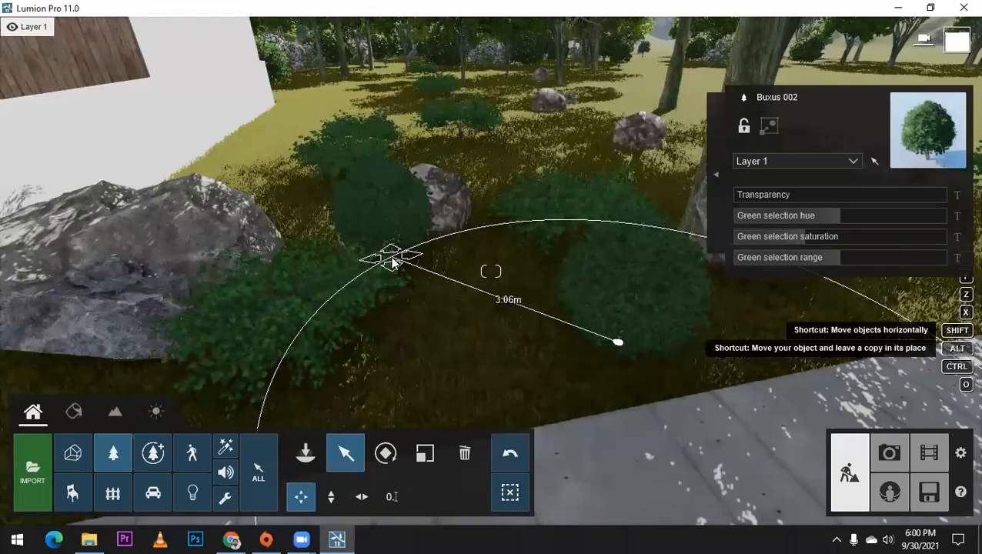
pyautogui.moveTo(391, 260); pyautogui.dragTo(438, 192)
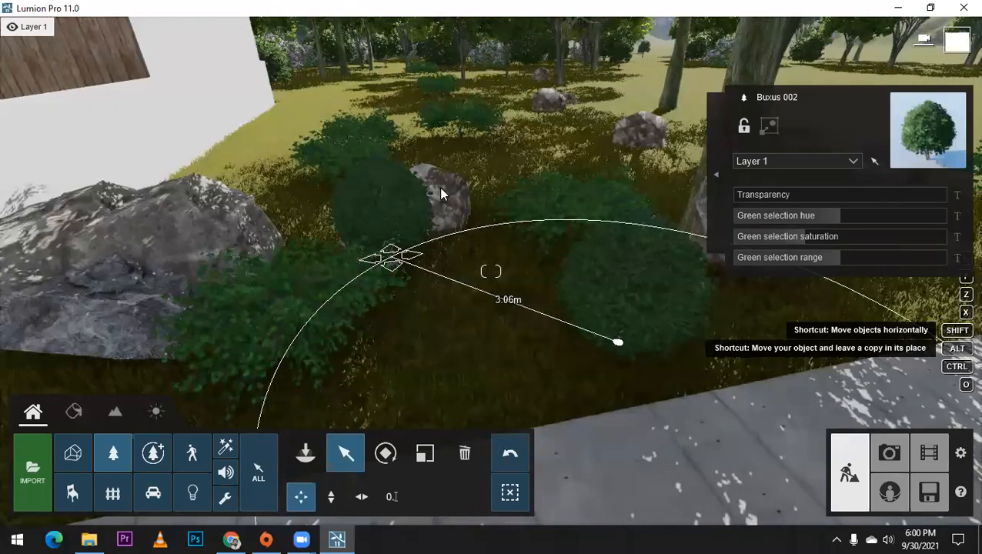
pyautogui.moveTo(187, 210); pyautogui.dragTo(201, 227)
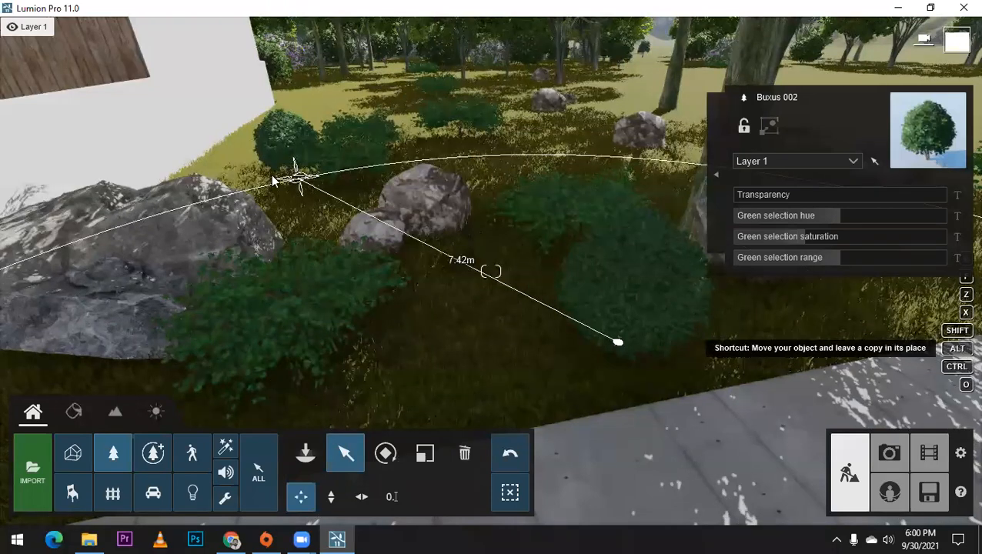
pyautogui.moveTo(273, 181); pyautogui.dragTo(275, 192)
pyautogui.click(417, 454)
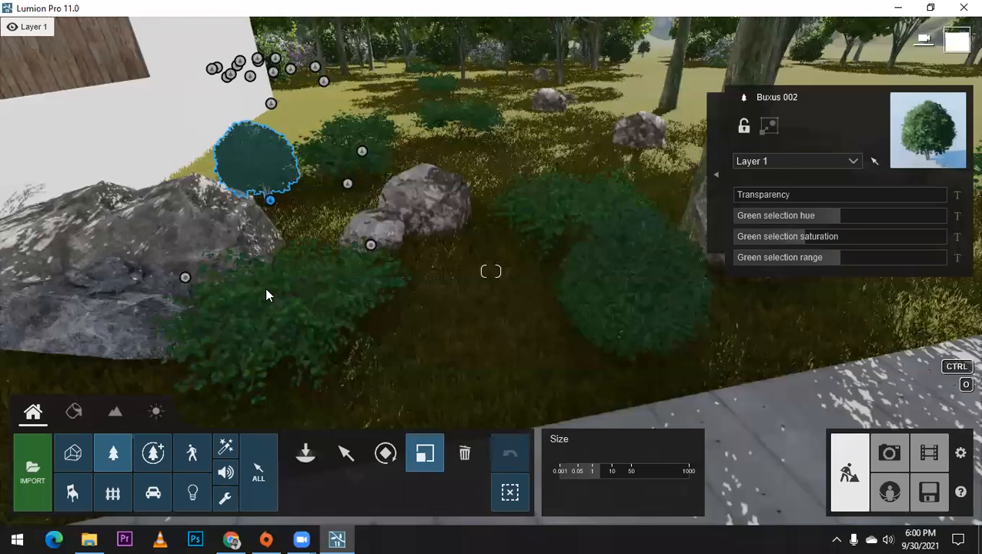
pyautogui.moveTo(270, 200); pyautogui.dragTo(257, 458)
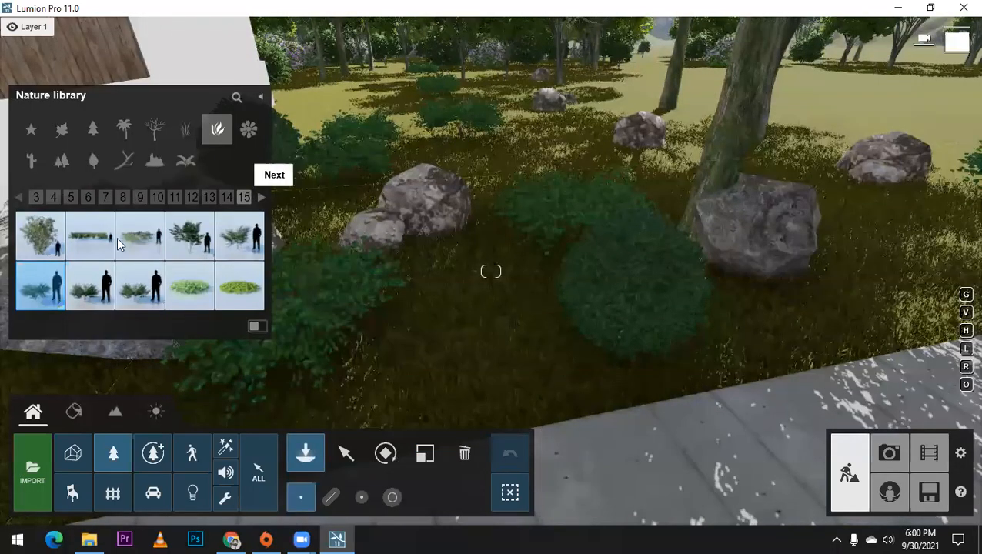
# Step: Place Sagebrush RT plants beside the paired rocks and around the rocks near the tree trunks
pyautogui.click(260, 198)
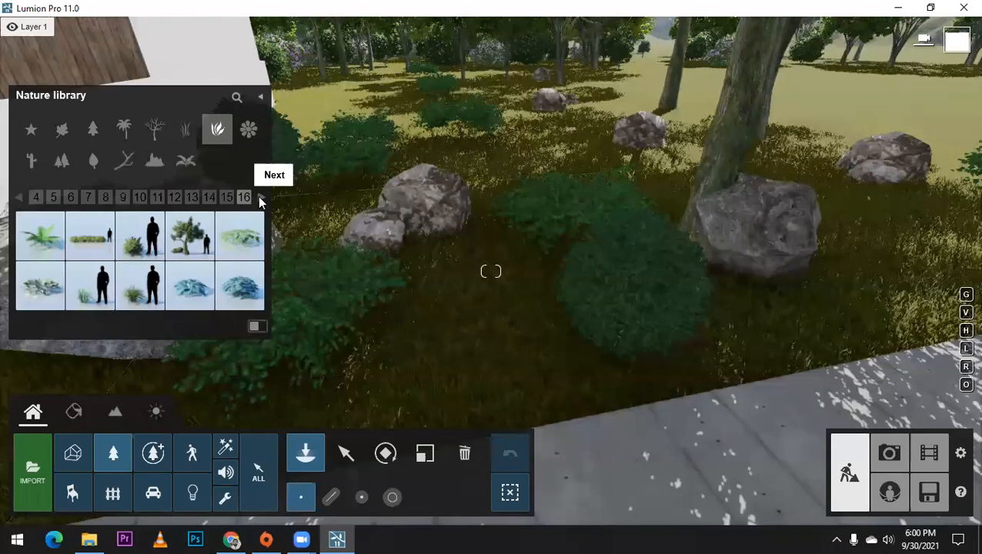
pyautogui.click(260, 197)
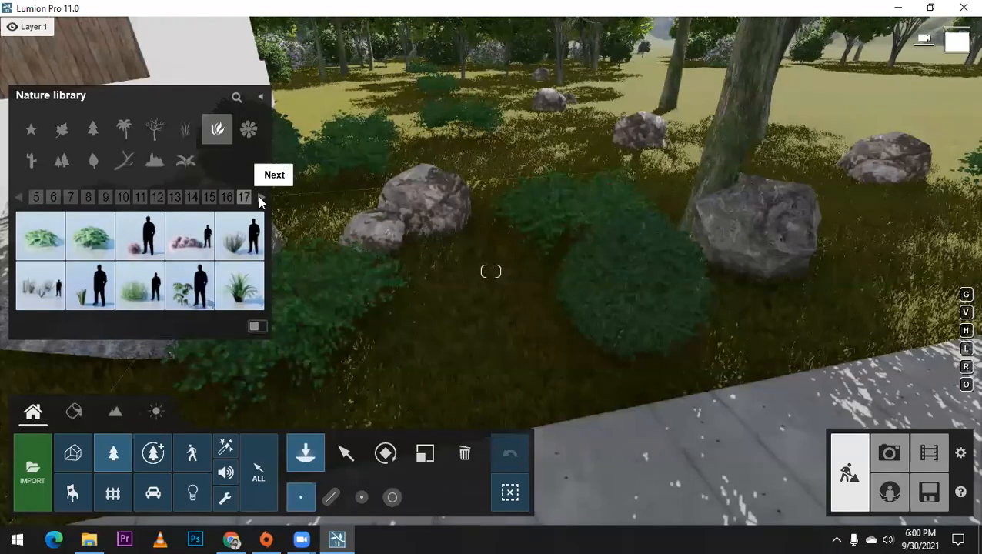
pyautogui.click(479, 291)
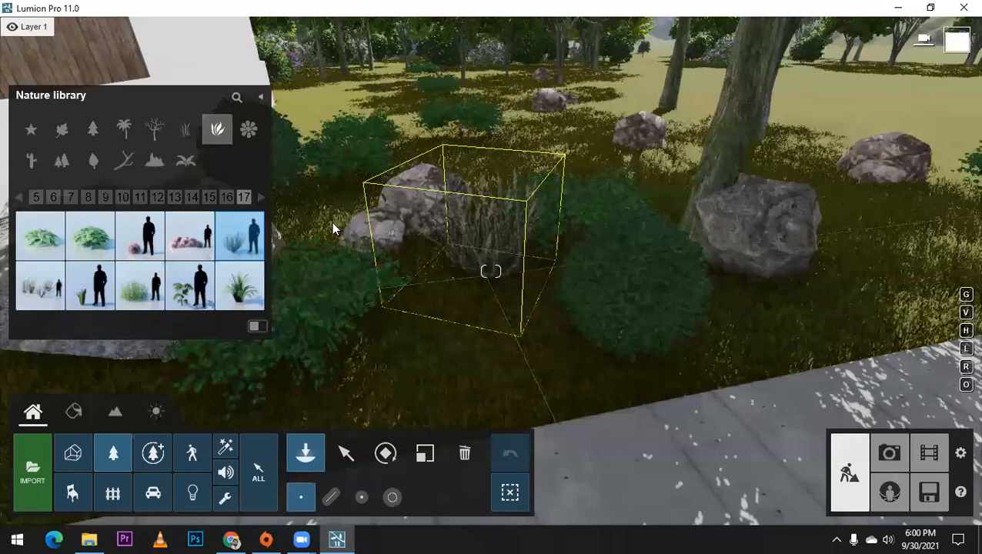
pyautogui.click(345, 232)
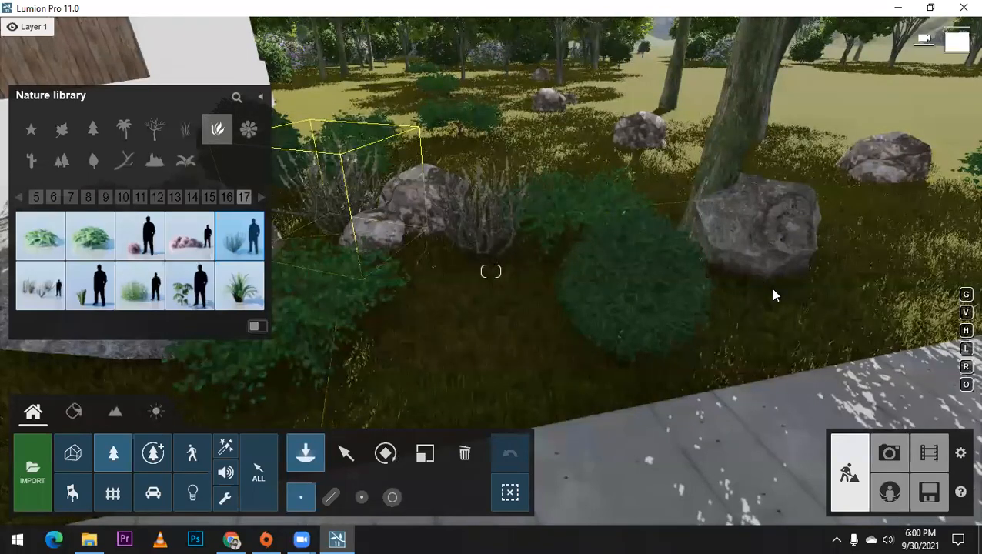
pyautogui.click(812, 163)
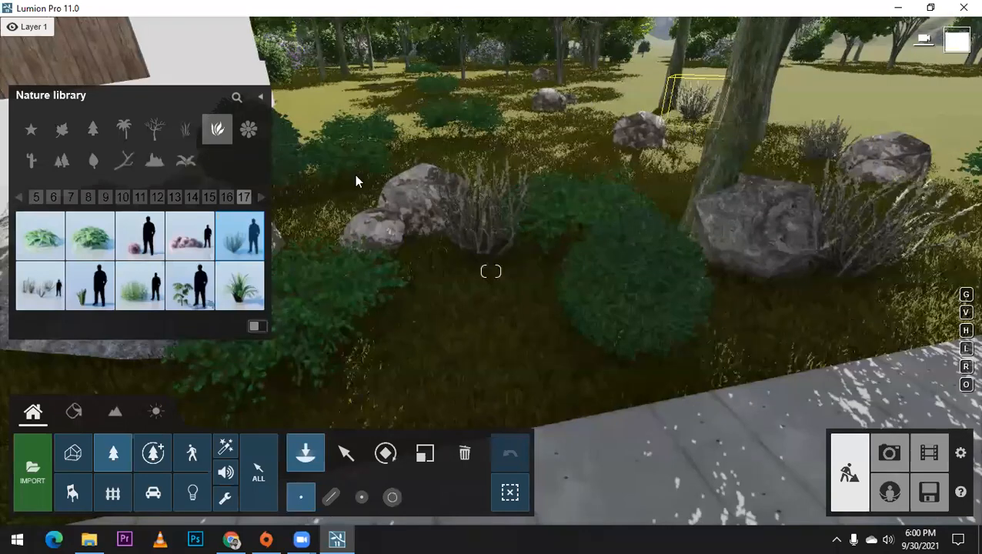
# Step: Place copies of the larger round green bush beside the sidewalk and among the rocks near the white wall
pyautogui.click(260, 197)
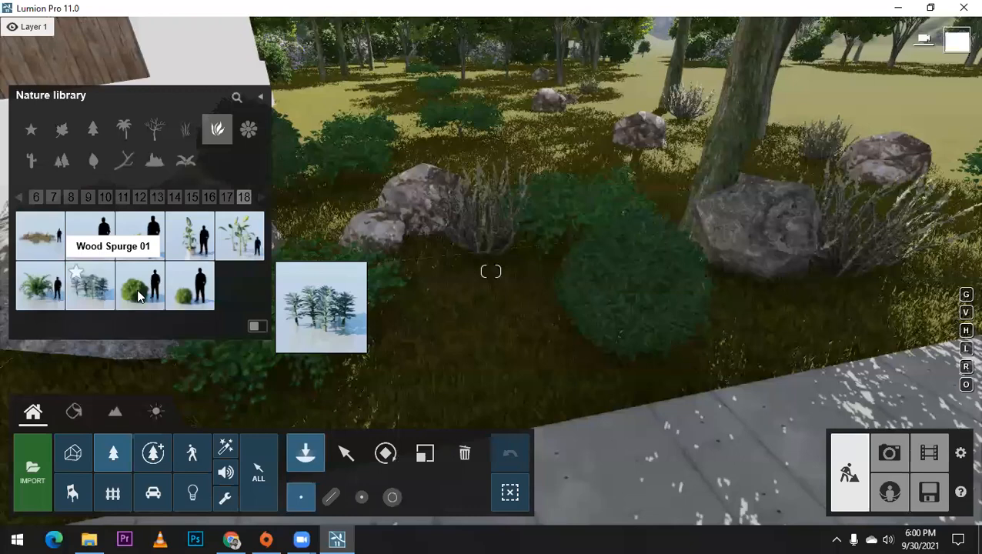
pyautogui.click(140, 297)
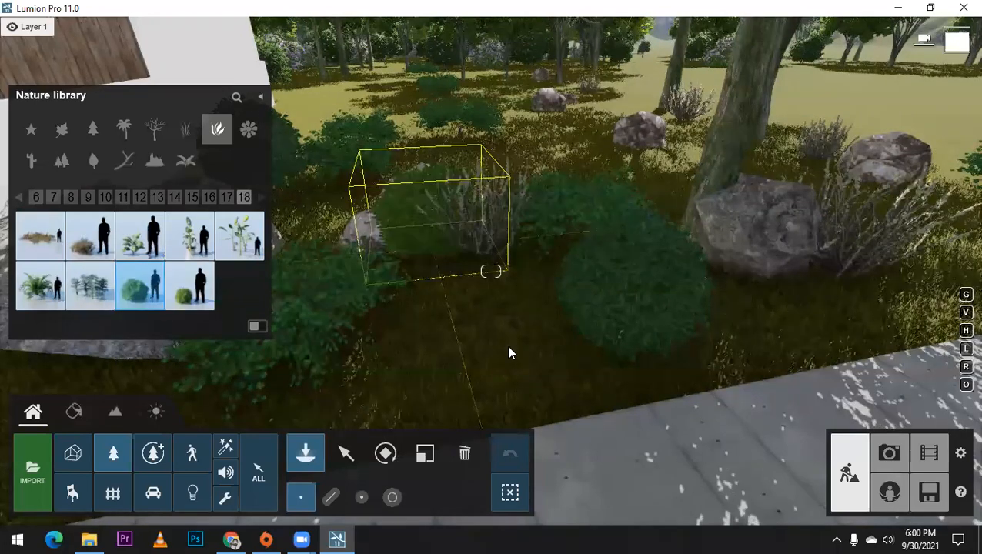
pyautogui.moveTo(523, 350); pyautogui.dragTo(367, 305, button='right')
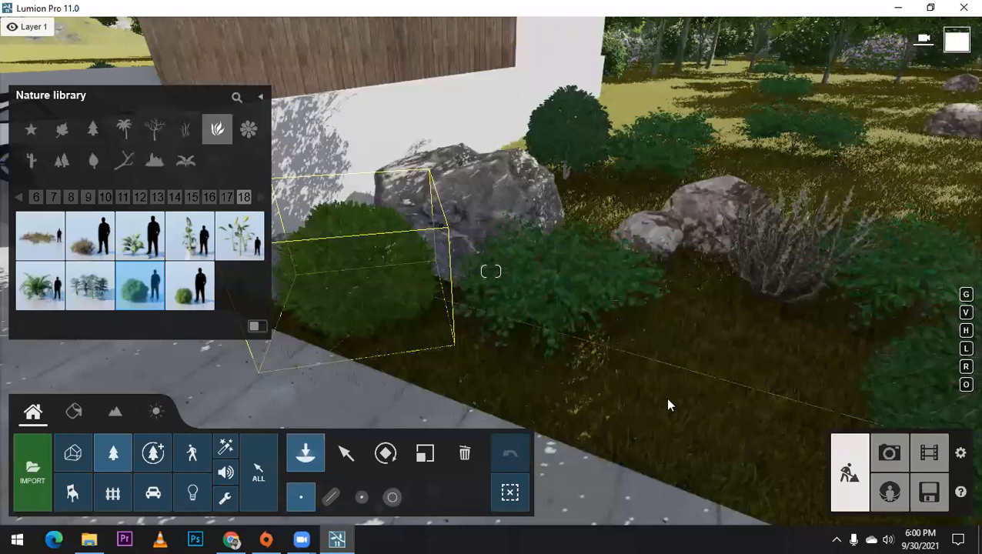
pyautogui.moveTo(668, 402); pyautogui.dragTo(645, 377, button='right')
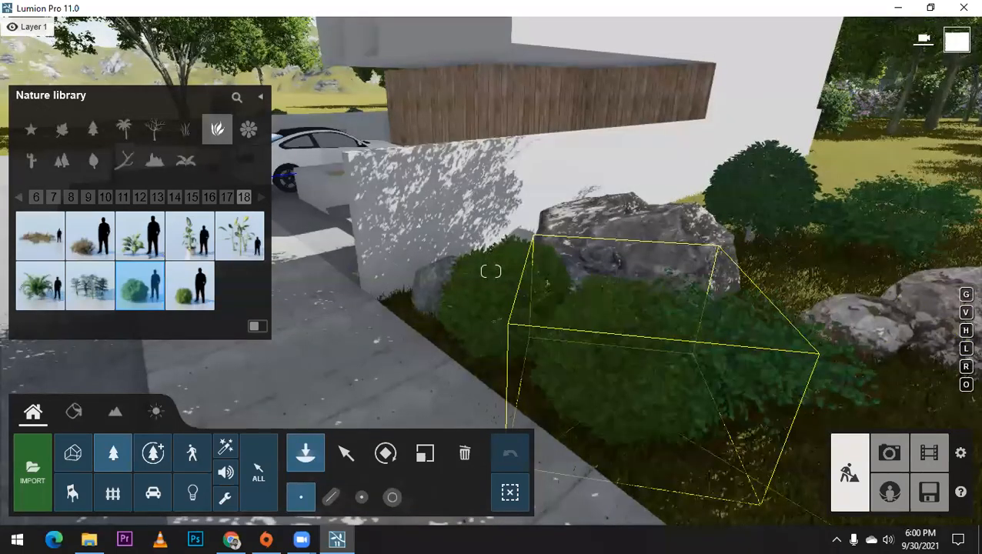
pyautogui.moveTo(524, 300); pyautogui.dragTo(547, 311, button='right')
pyautogui.click(481, 266)
pyautogui.moveTo(491, 271); pyautogui.dragTo(705, 307, button='right')
pyautogui.press('s')
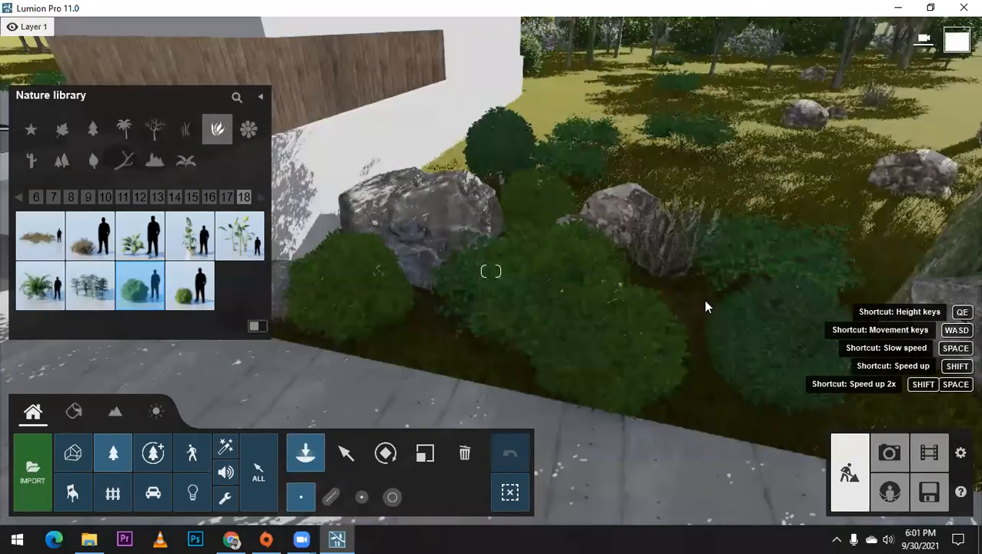
# Step: Place fern-like leafy plants behind the rocks and around the tree trunks in the gardens on both sides of the house
pyautogui.click(41, 286)
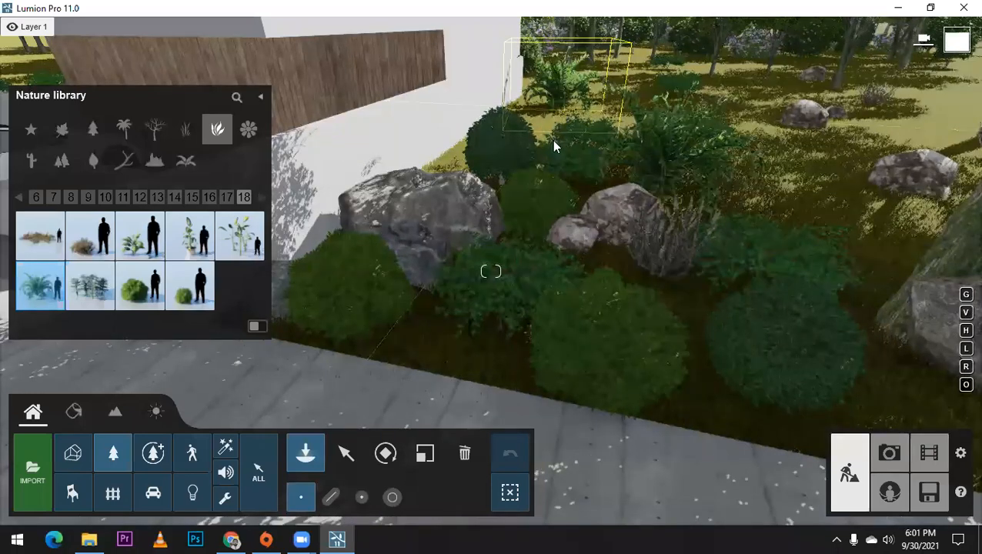
pyautogui.moveTo(724, 114); pyautogui.dragTo(720, 127, button='right')
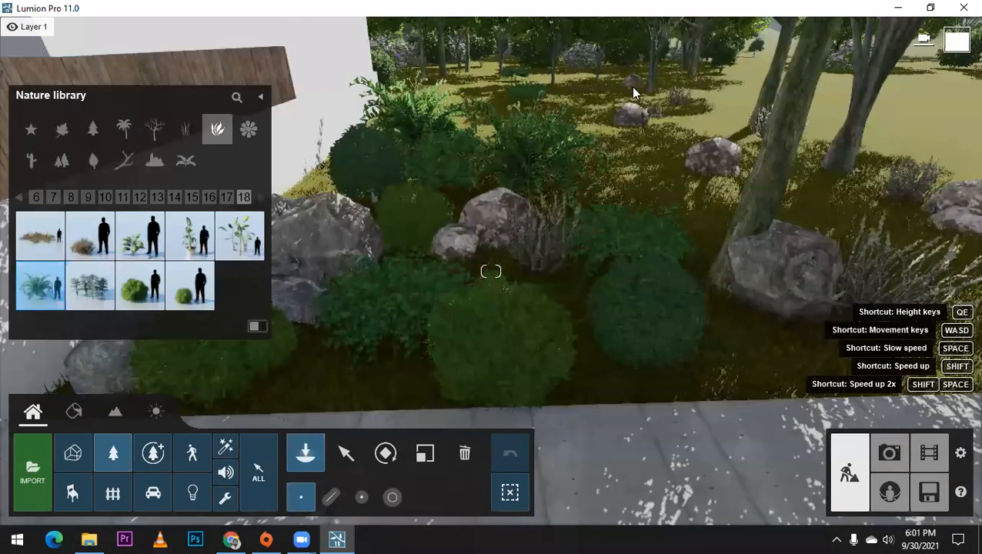
pyautogui.click(725, 123)
pyautogui.moveTo(689, 151); pyautogui.dragTo(780, 128, button='right')
pyautogui.click(798, 140)
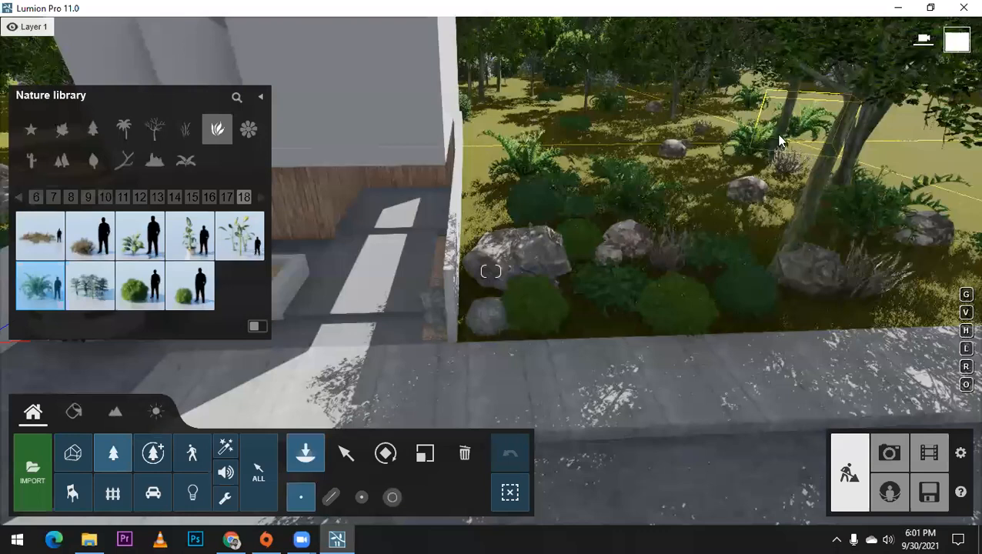
pyautogui.click(776, 134)
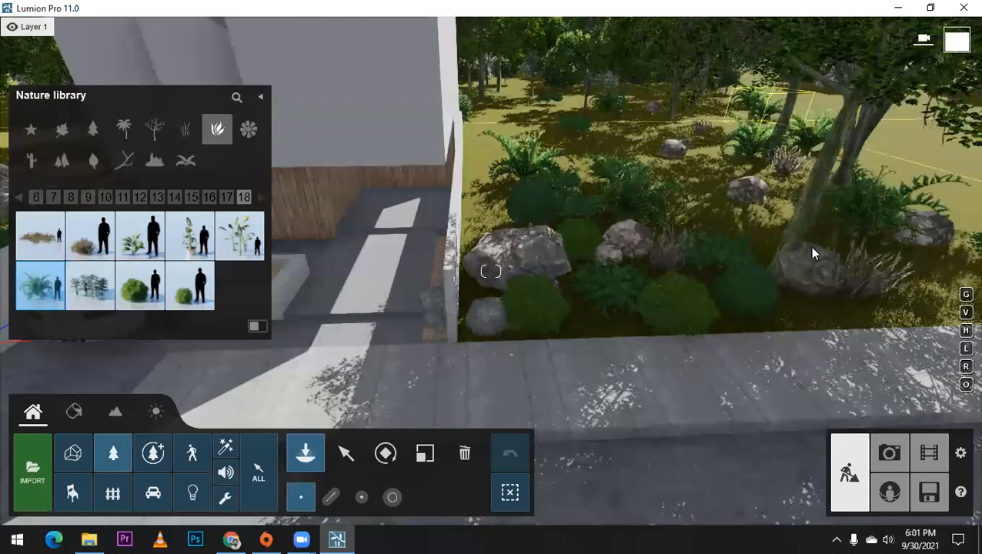
pyautogui.moveTo(811, 253); pyautogui.dragTo(815, 240, button='right')
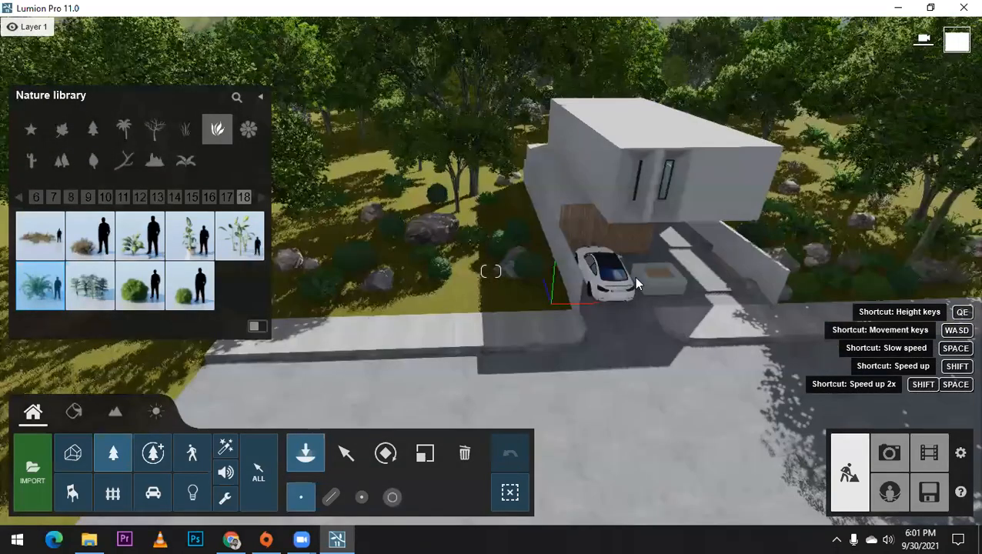
pyautogui.moveTo(636, 277); pyautogui.dragTo(608, 276, button='right')
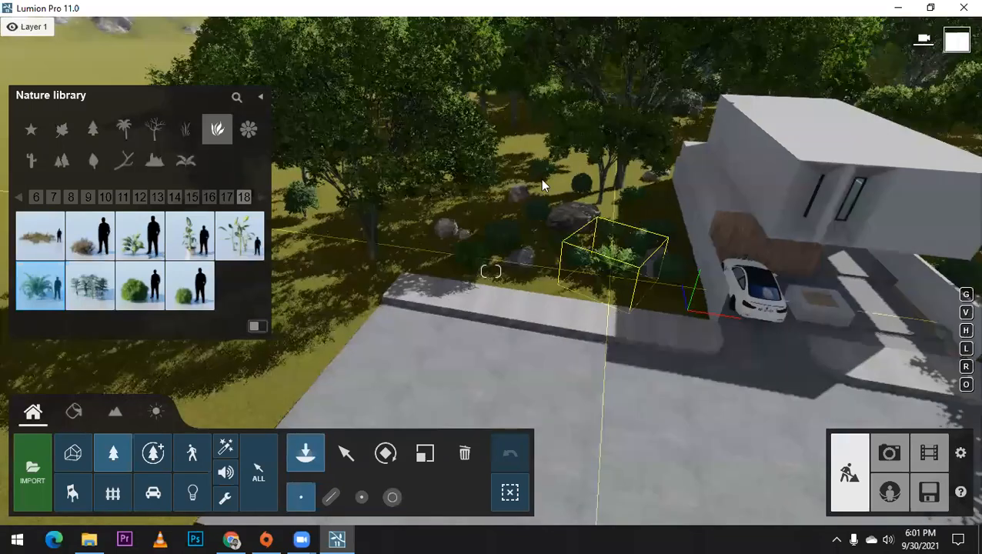
# Step: Add larger round green bushes and a small Yaupon Holly 02 along the sidewalk in the garden beside the car
pyautogui.click(140, 285)
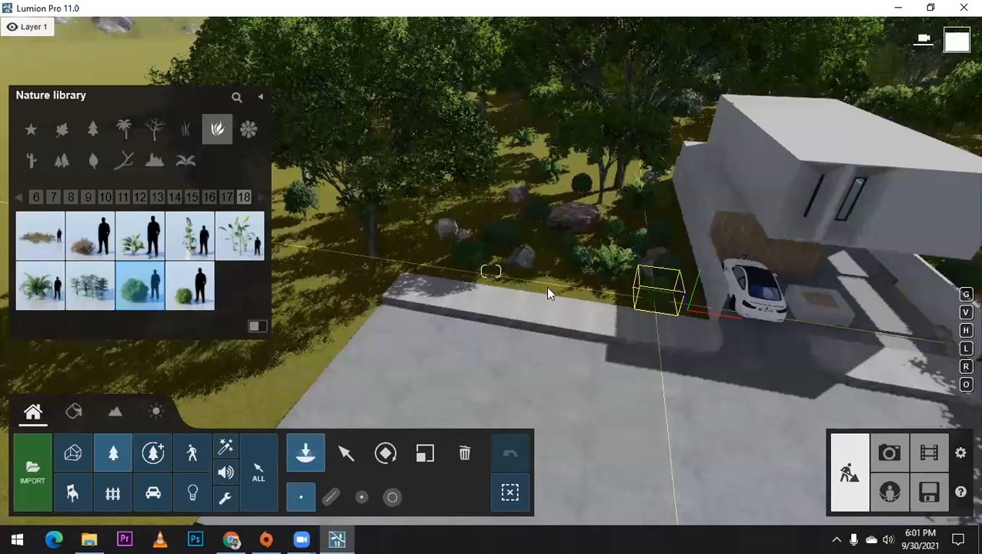
pyautogui.moveTo(606, 304); pyautogui.dragTo(638, 312, button='right')
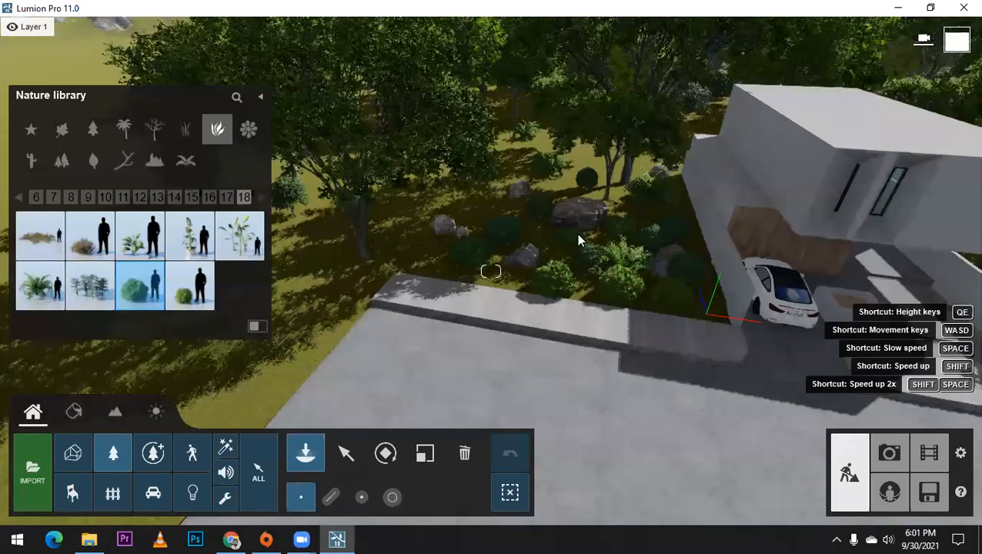
pyautogui.moveTo(578, 235); pyautogui.dragTo(540, 218, button='right')
pyautogui.press('w')
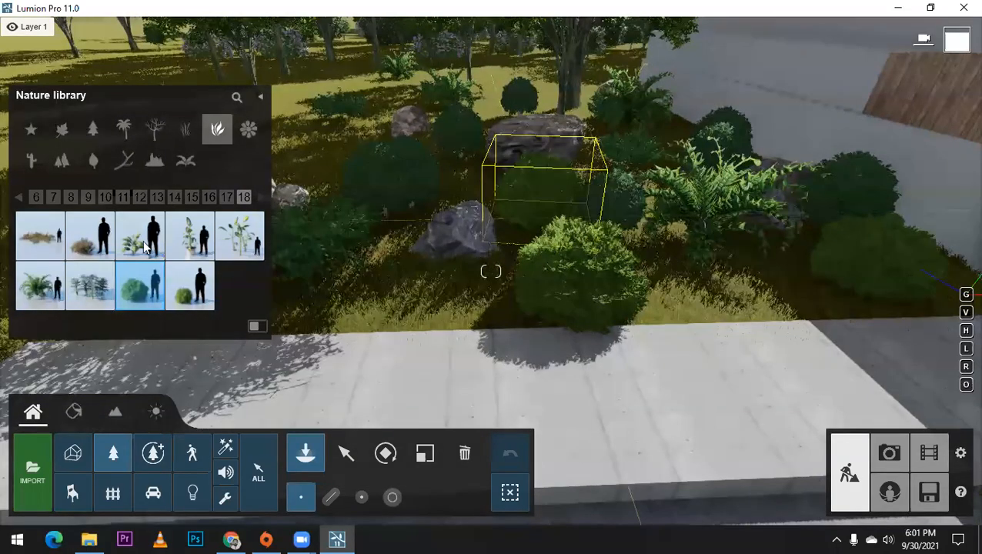
pyautogui.click(673, 314)
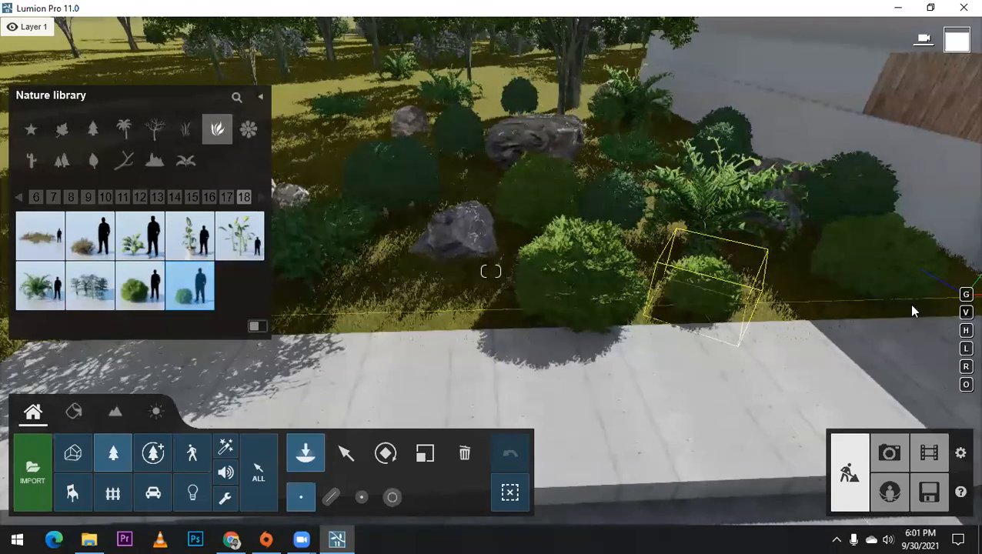
pyautogui.press('s')
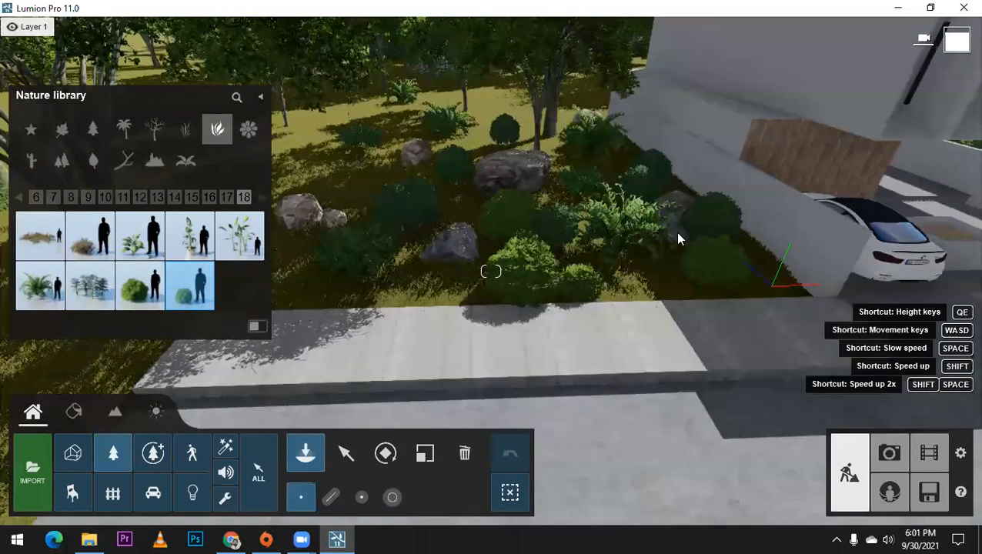
# Step: Place a Yaupon Holly 02 at the driveway end of the gravel strip beside the rocks and scale it down
pyautogui.press('d')
pyautogui.press('d')
pyautogui.press('w')
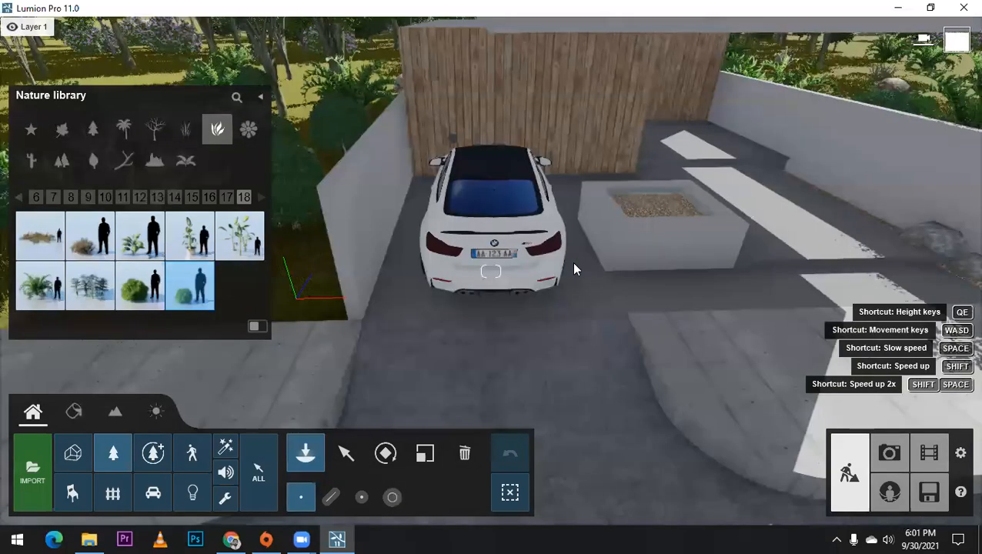
pyautogui.press('w')
pyautogui.press('s')
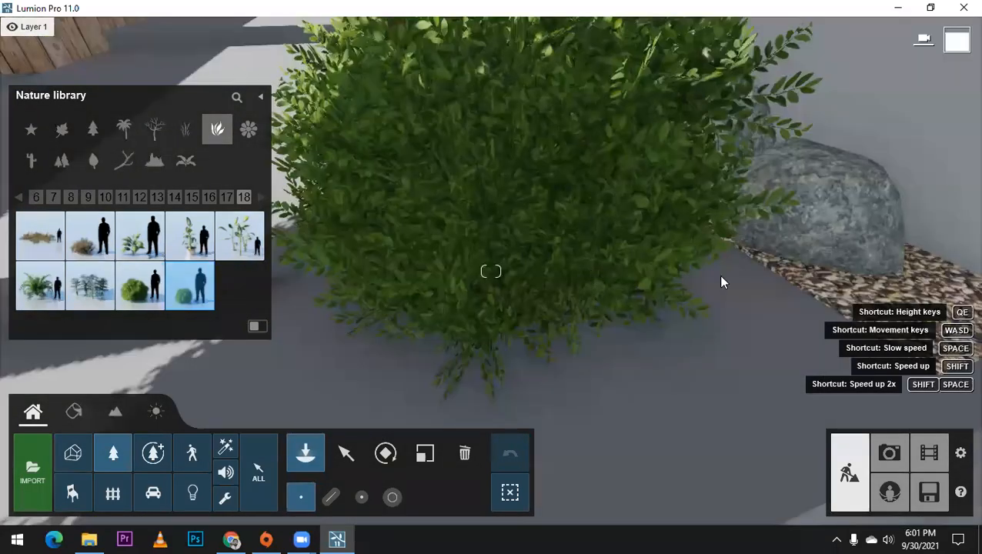
pyautogui.press('s')
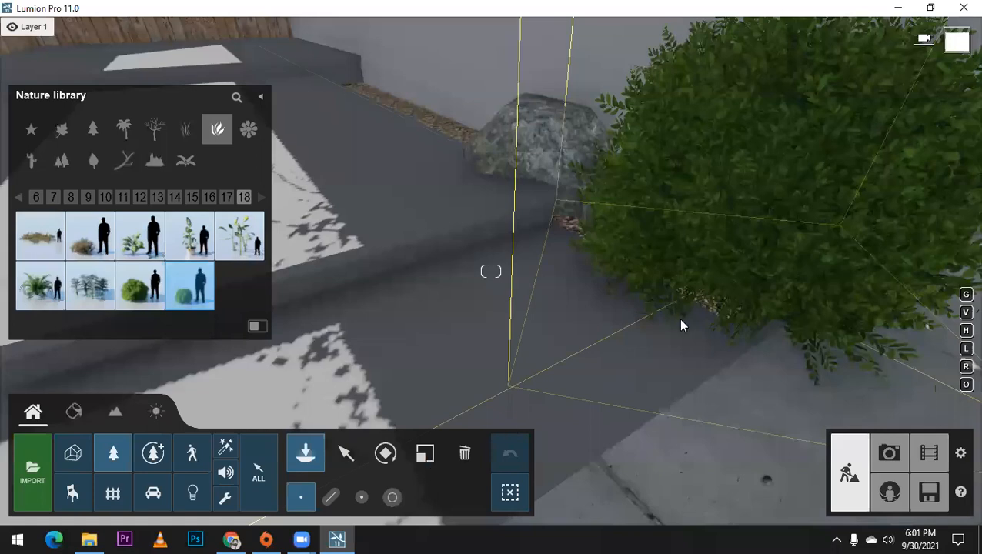
pyautogui.click(720, 282)
pyautogui.press('l')
pyautogui.moveTo(720, 281); pyautogui.dragTo(700, 330)
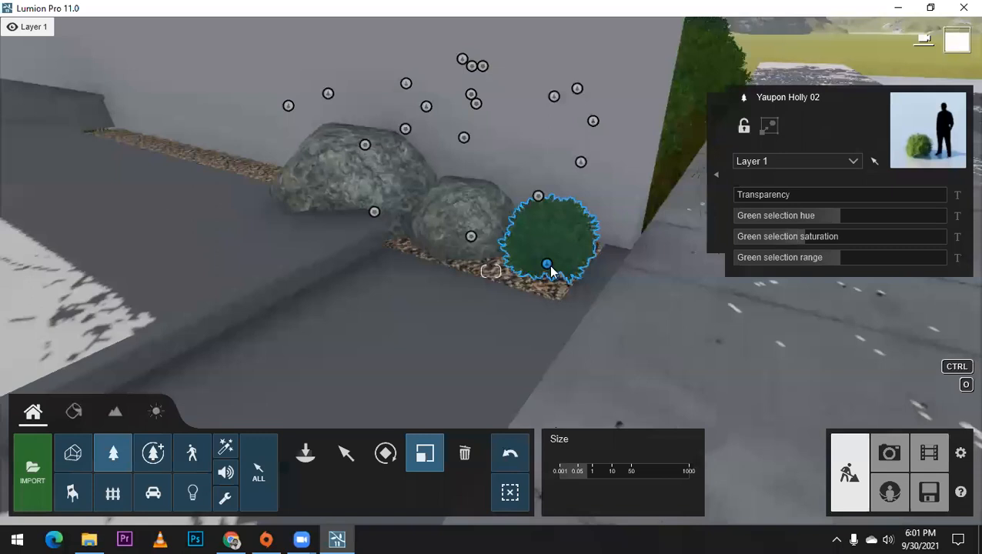
# Step: Reposition the Yaupon Holly 02 beside the smaller rock, try another size, and undo the resizing
pyautogui.press('m')
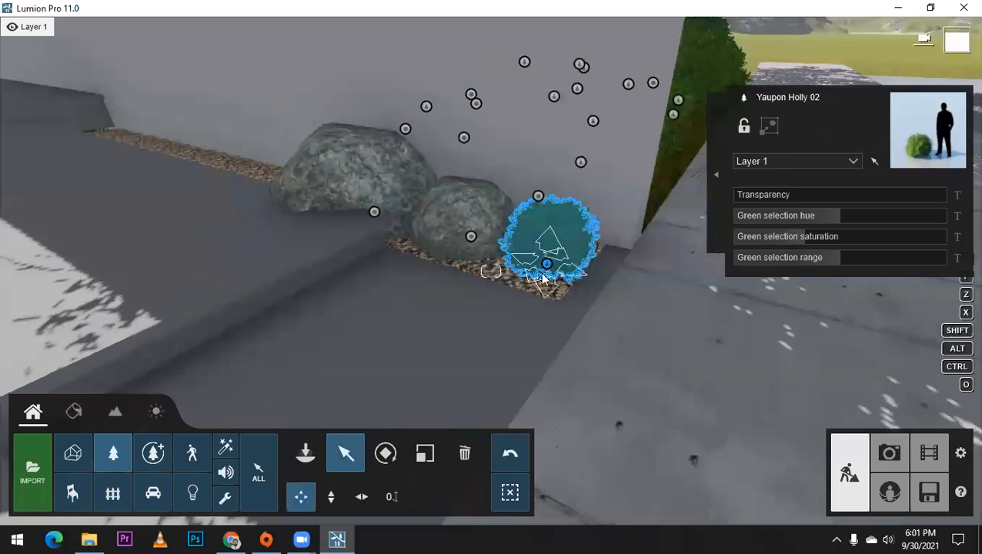
pyautogui.press('l')
pyautogui.moveTo(551, 265); pyautogui.dragTo(547, 273)
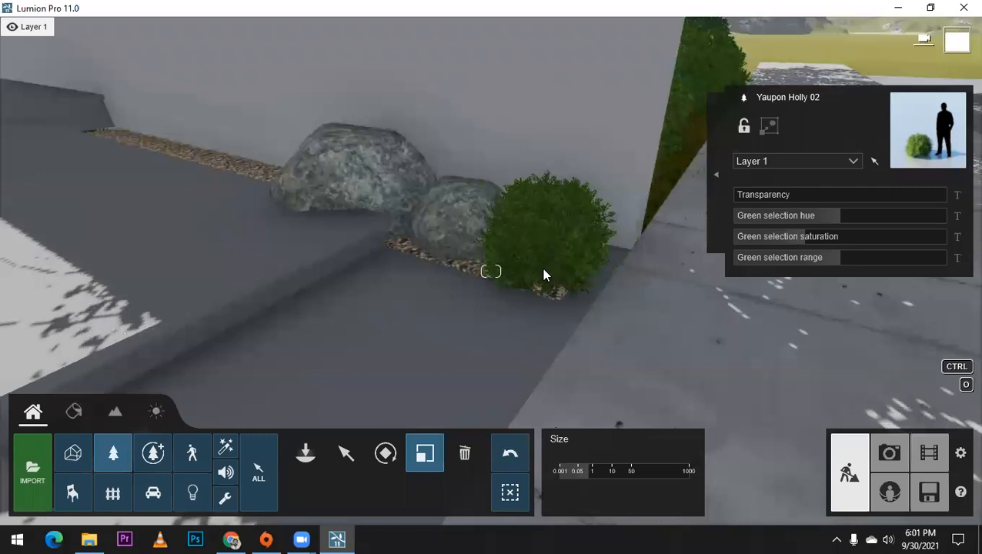
pyautogui.hotkey('ctrl', 'z')
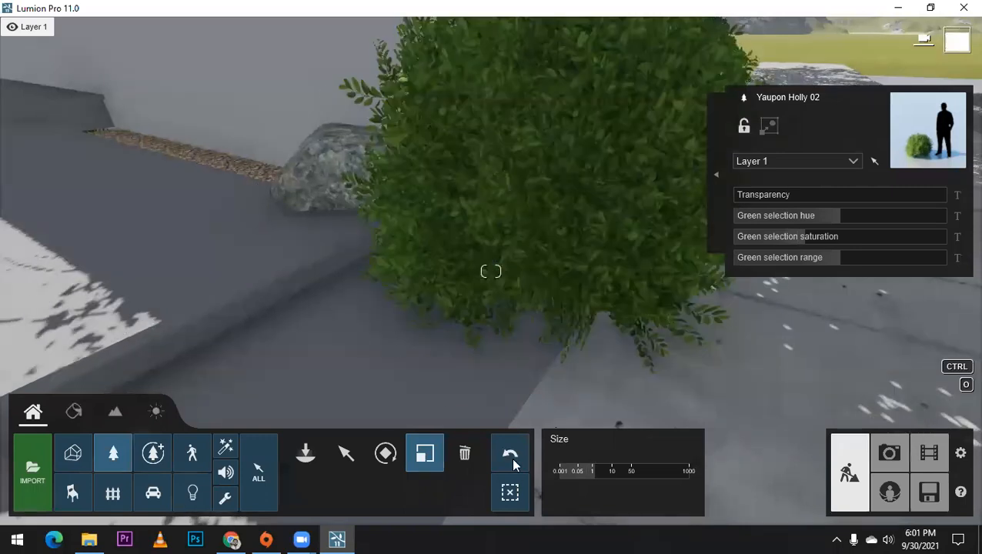
pyautogui.hotkey('ctrl', 'z')
# Step: Copy the Yaupon Holly 02 to two spots on the gravel strip beyond the large rock and vary their sizes
pyautogui.press('m')
pyautogui.keyDown('alt'); pyautogui.moveTo(538, 268); pyautogui.dragTo(134, 145); pyautogui.keyUp('alt')
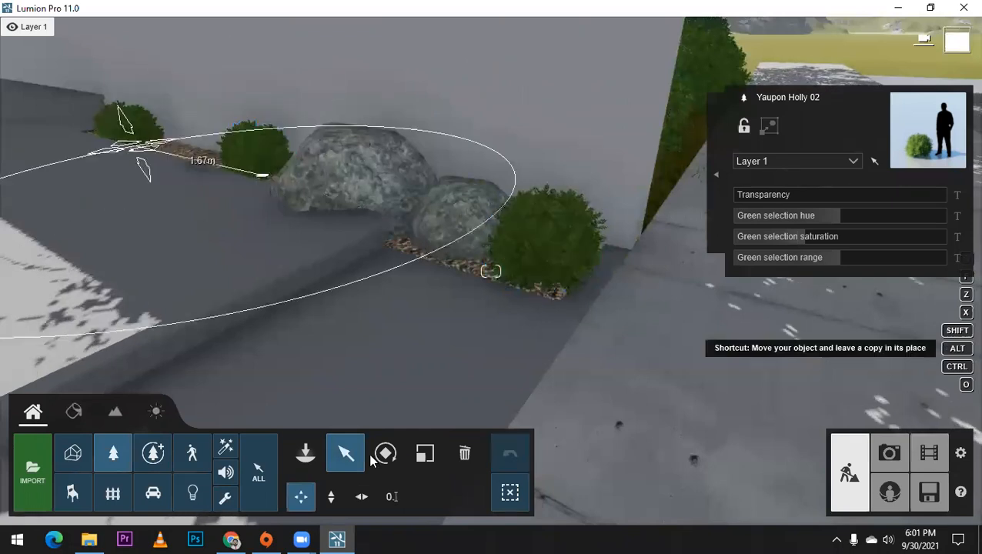
pyautogui.click(424, 453)
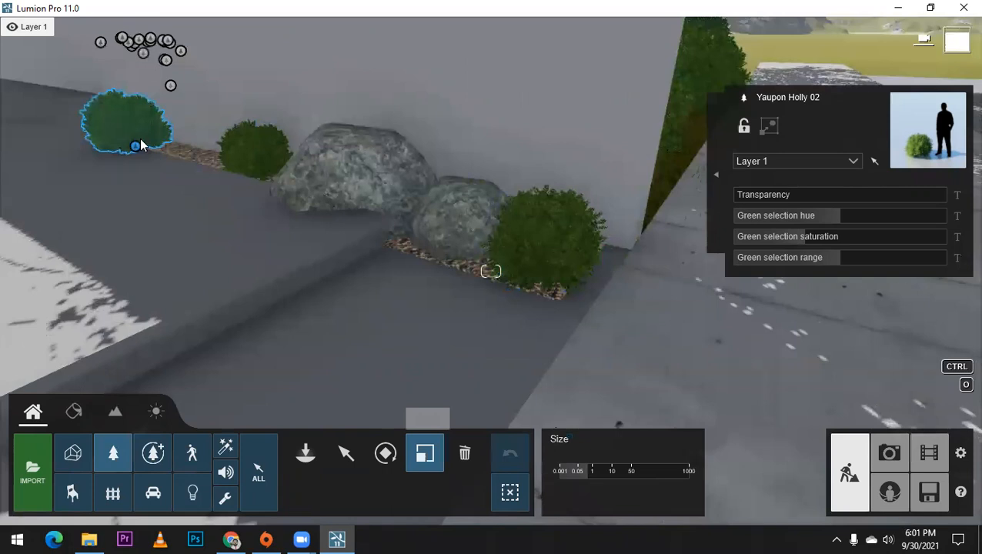
pyautogui.moveTo(140, 134); pyautogui.dragTo(264, 168)
pyautogui.moveTo(265, 168); pyautogui.dragTo(348, 167, button='right')
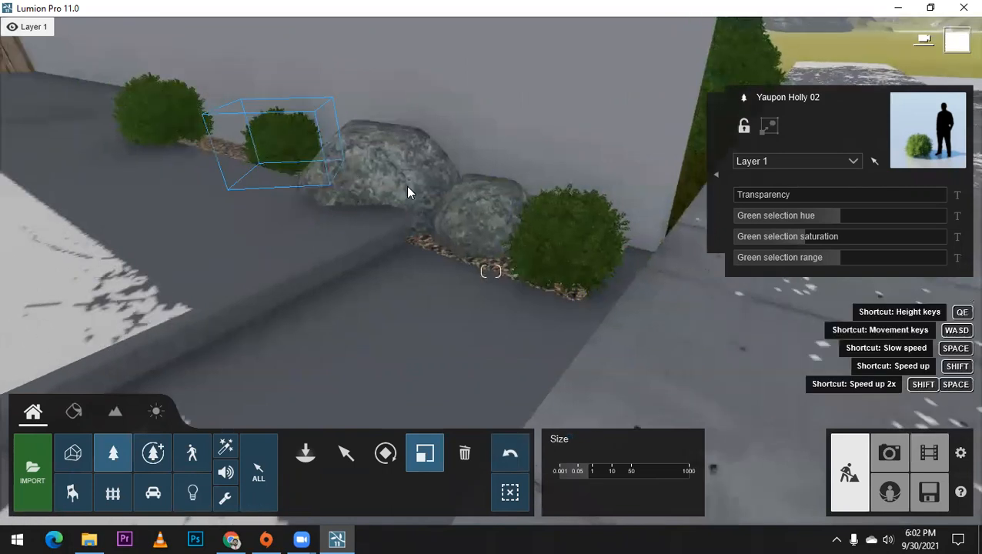
pyautogui.moveTo(408, 189); pyautogui.dragTo(436, 190, button='right')
pyautogui.press('w')
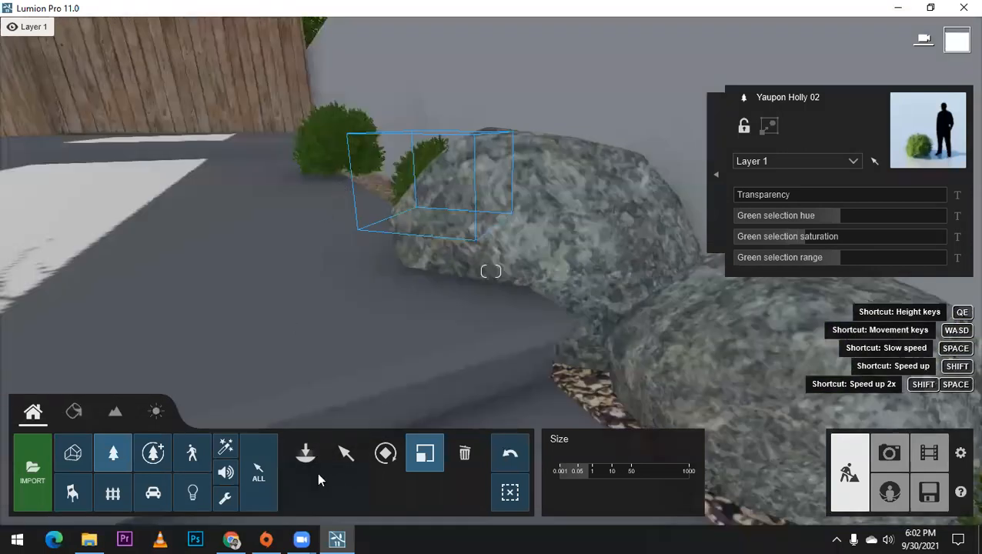
# Step: Fit the two copied Yaupon Holly 02 bushes onto the gravel strip by adjusting their positions and sizes
pyautogui.press('q')
pyautogui.press('m')
pyautogui.moveTo(327, 315); pyautogui.dragTo(327, 305)
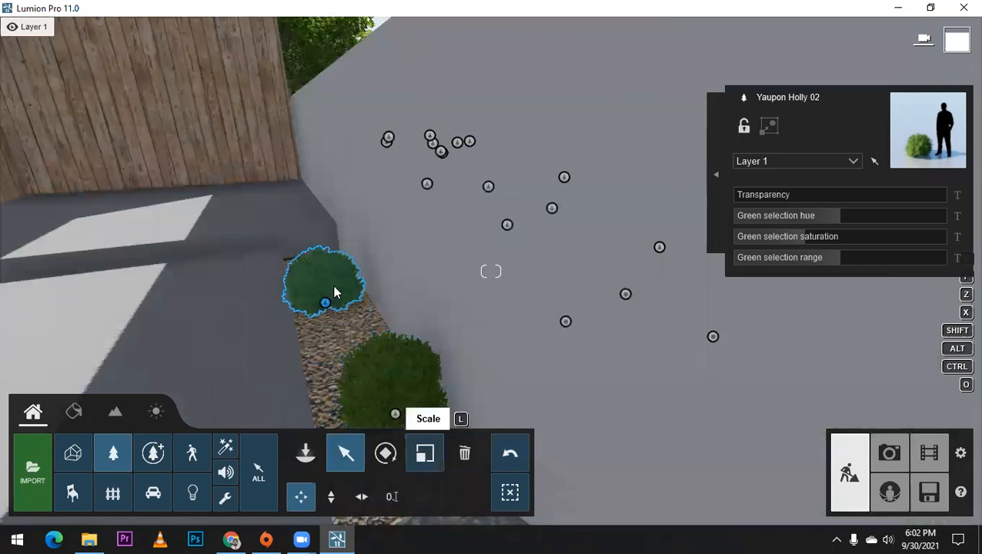
pyautogui.press('l')
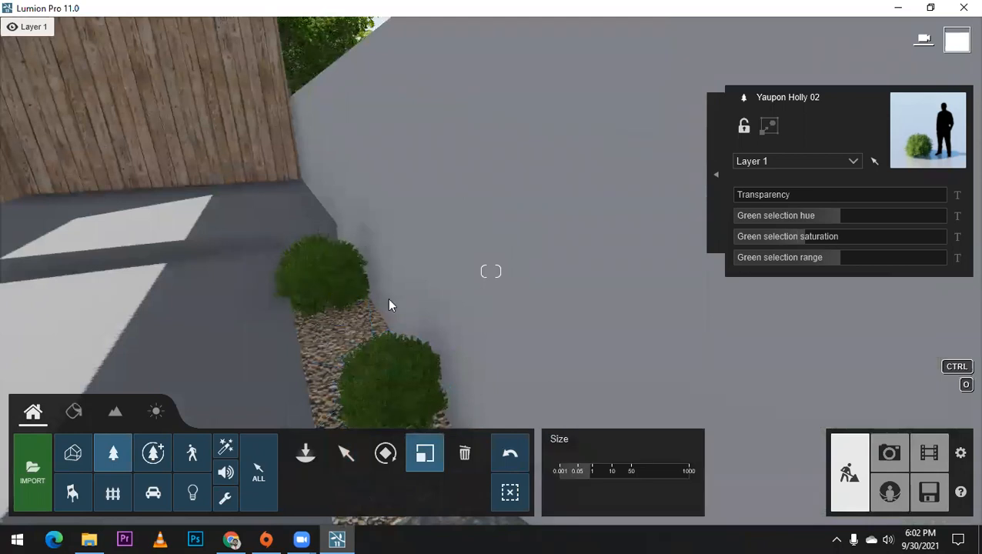
pyautogui.press('s')
pyautogui.moveTo(415, 367); pyautogui.dragTo(358, 452, button='right')
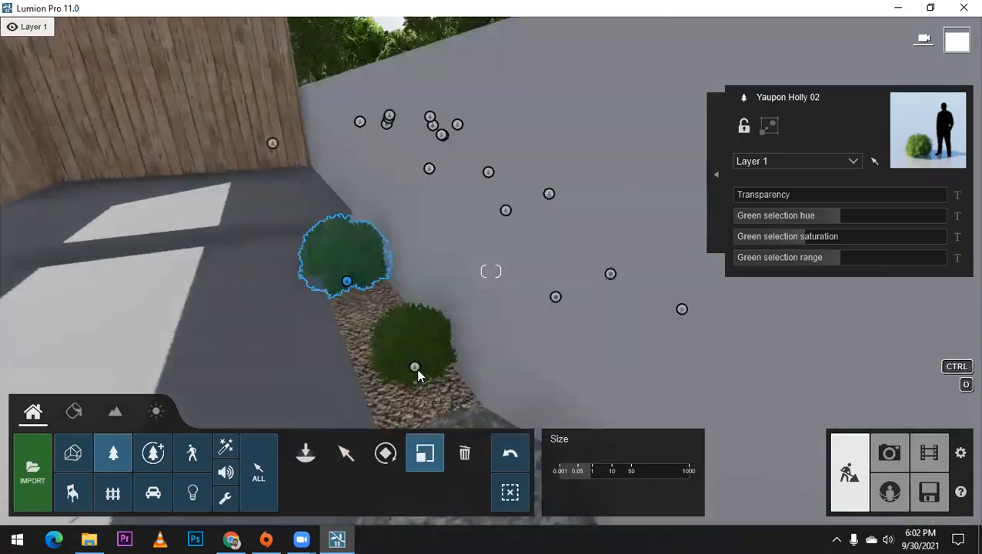
pyautogui.press('m')
pyautogui.click(405, 367)
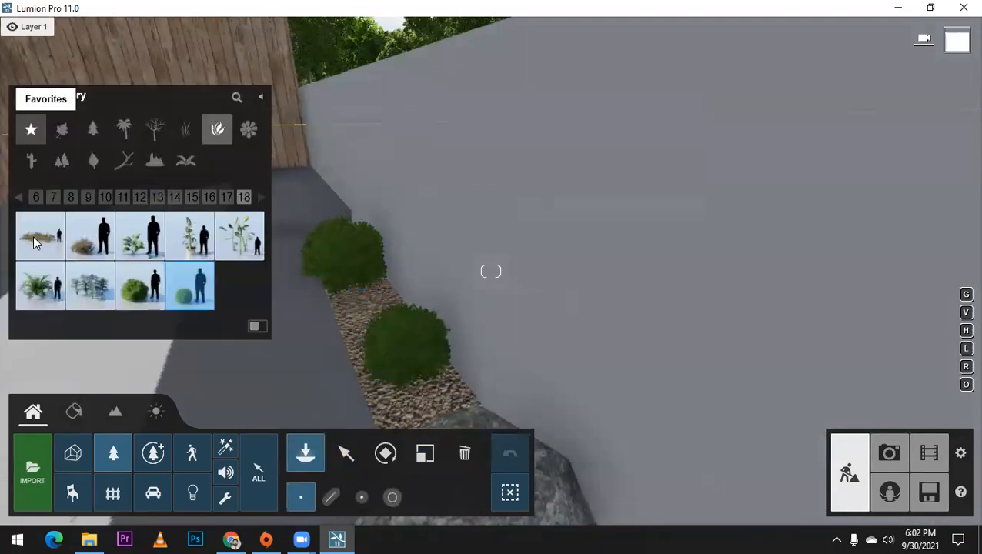
# Step: Place a small AmericanBeech-S4 HQ from the favorites and move it onto the far end of the gravel strip
pyautogui.click(365, 325)
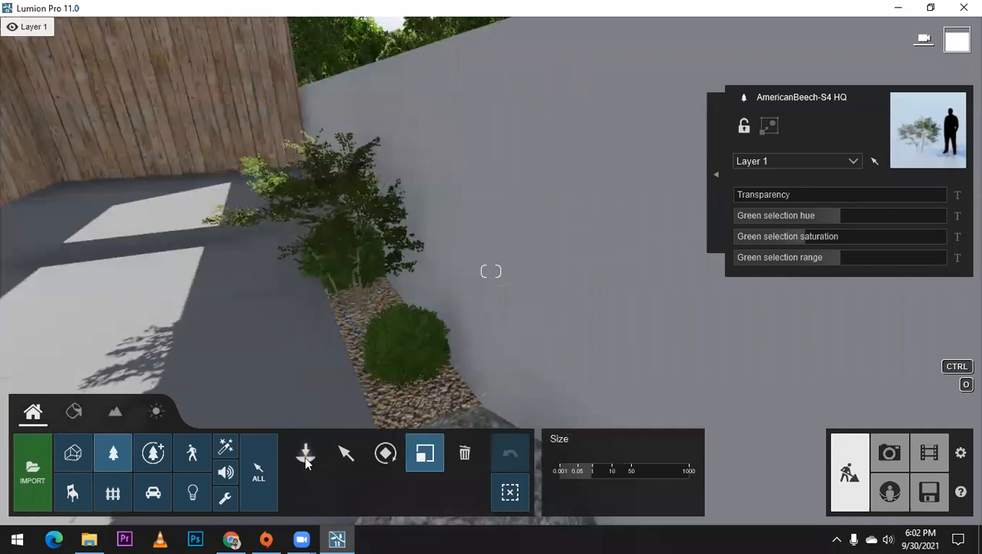
pyautogui.click(344, 455)
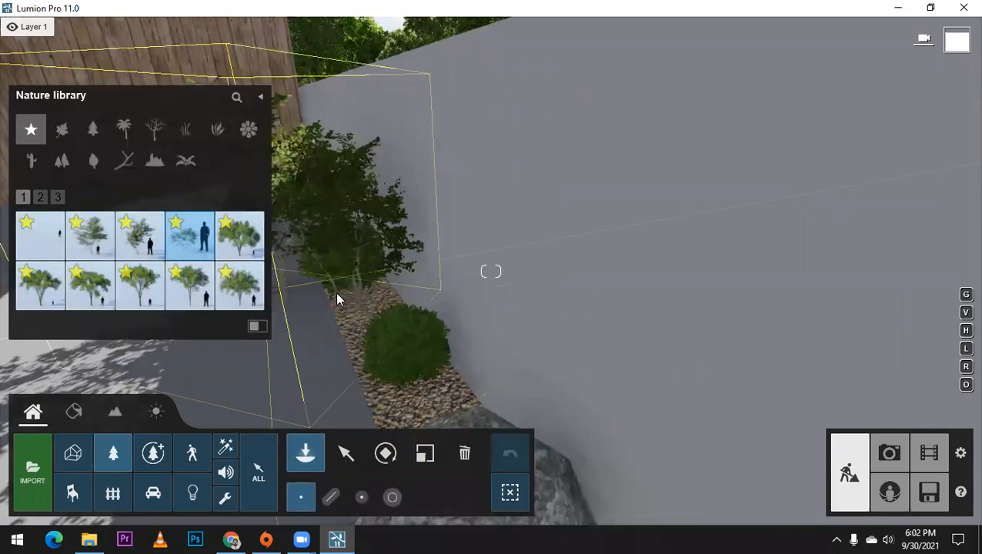
pyautogui.moveTo(327, 231); pyautogui.dragTo(338, 182)
pyautogui.moveTo(339, 183); pyautogui.dragTo(315, 196, button='right')
pyautogui.moveTo(251, 214); pyautogui.dragTo(501, 296, button='right')
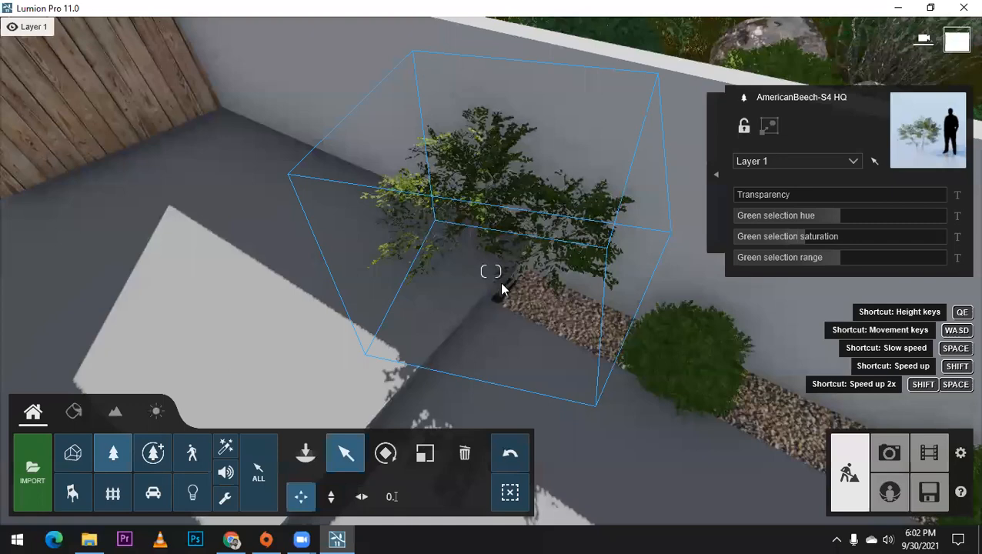
pyautogui.moveTo(537, 304); pyautogui.dragTo(559, 331)
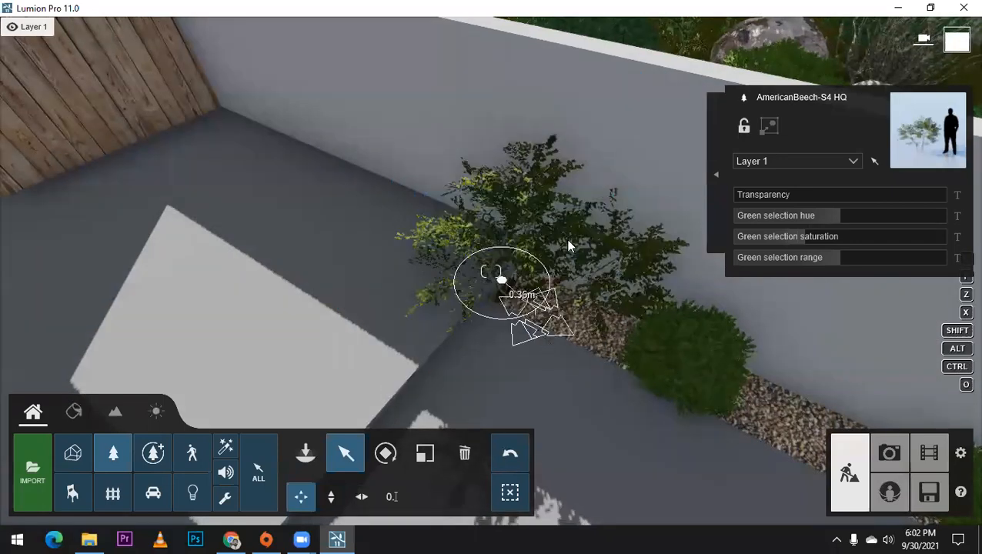
# Step: Fine-tune the position of the AmericanBeech-S4 HQ in the wall corner at the far end of the gravel strip
pyautogui.moveTo(568, 240); pyautogui.dragTo(581, 195, button='right')
pyautogui.scroll(3, 525, 120)
pyautogui.moveTo(551, 163); pyautogui.dragTo(373, 225, button='right')
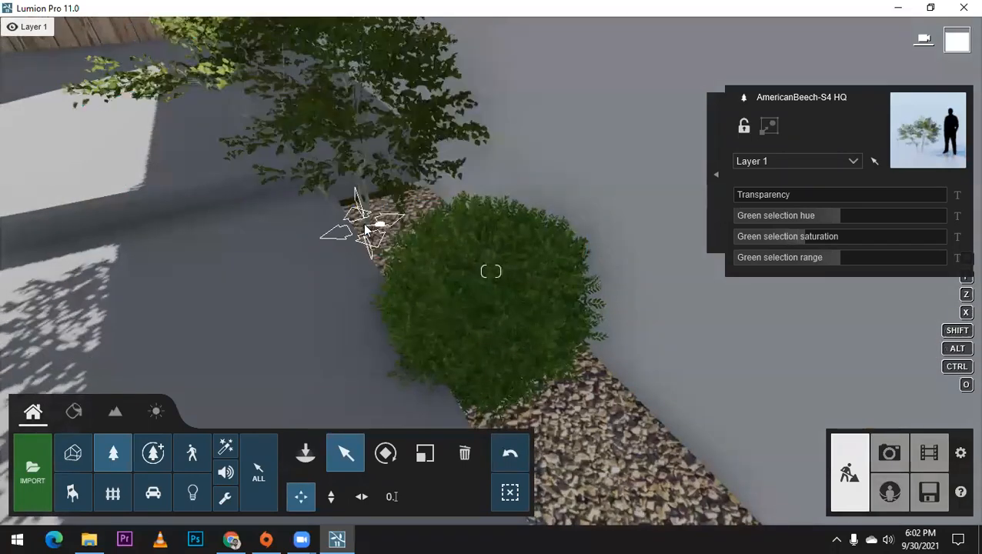
pyautogui.moveTo(365, 223); pyautogui.dragTo(384, 346, button='right')
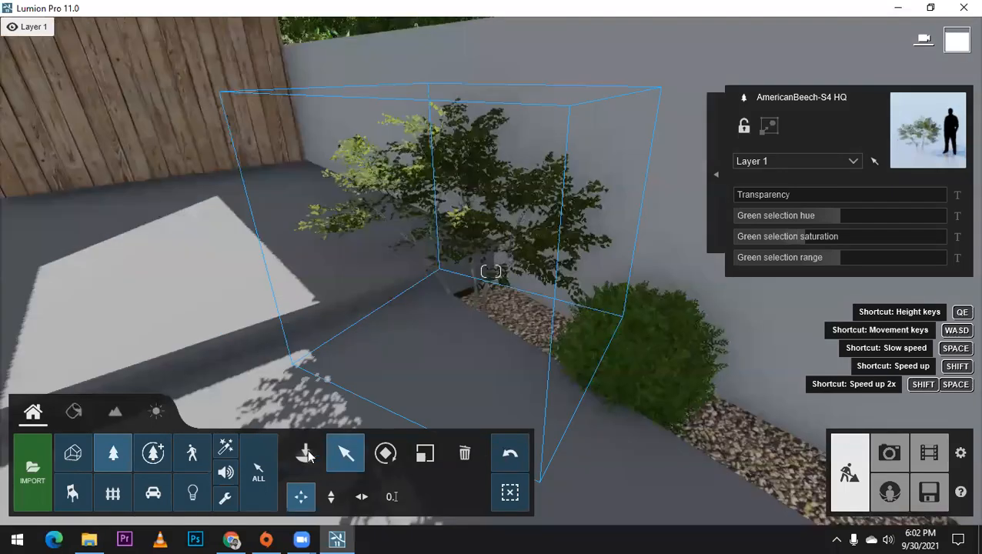
# Step: Place several spiky, dark-leaved grass plants from the favorites beside the beech, bushes and rocks along the gravel strip
pyautogui.click(306, 453)
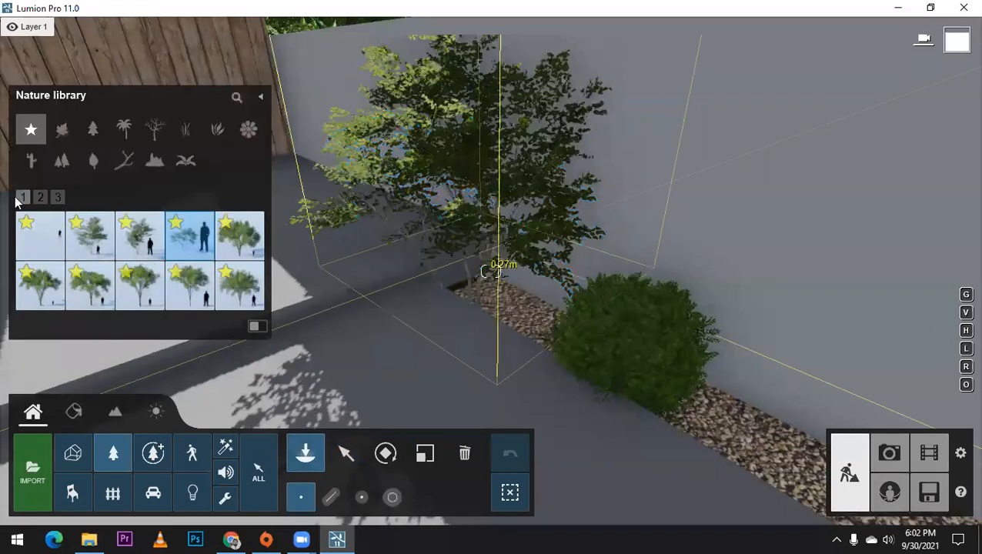
pyautogui.click(40, 197)
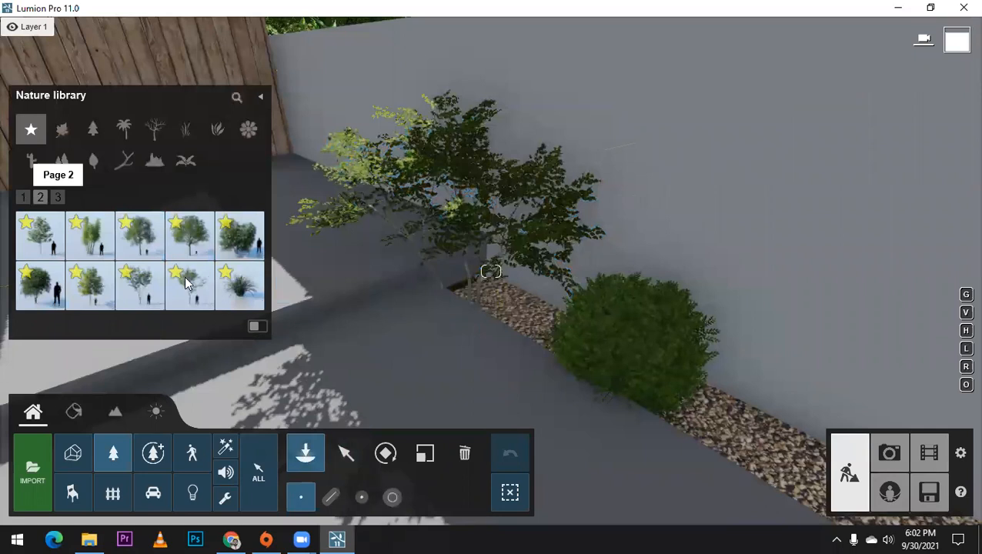
pyautogui.click(230, 293)
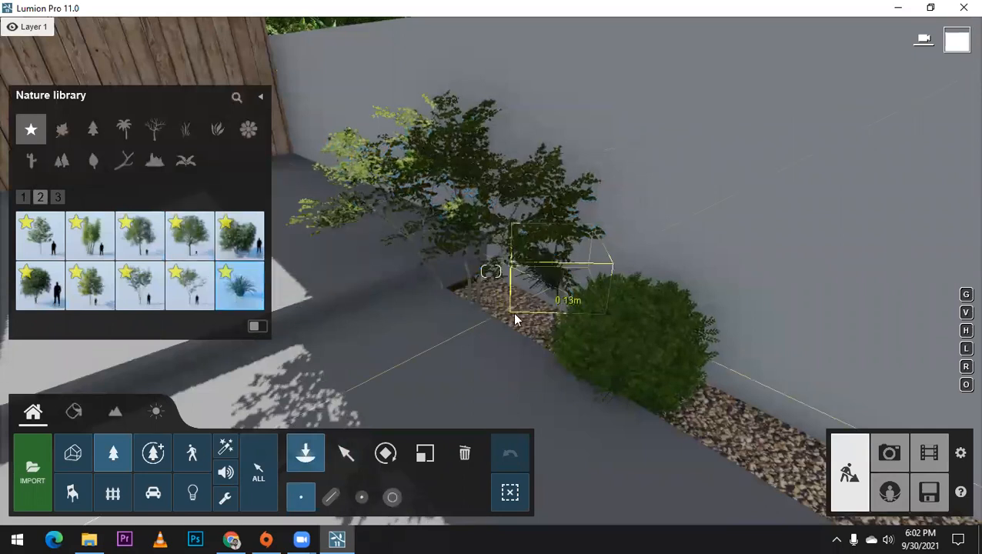
pyautogui.click(542, 331)
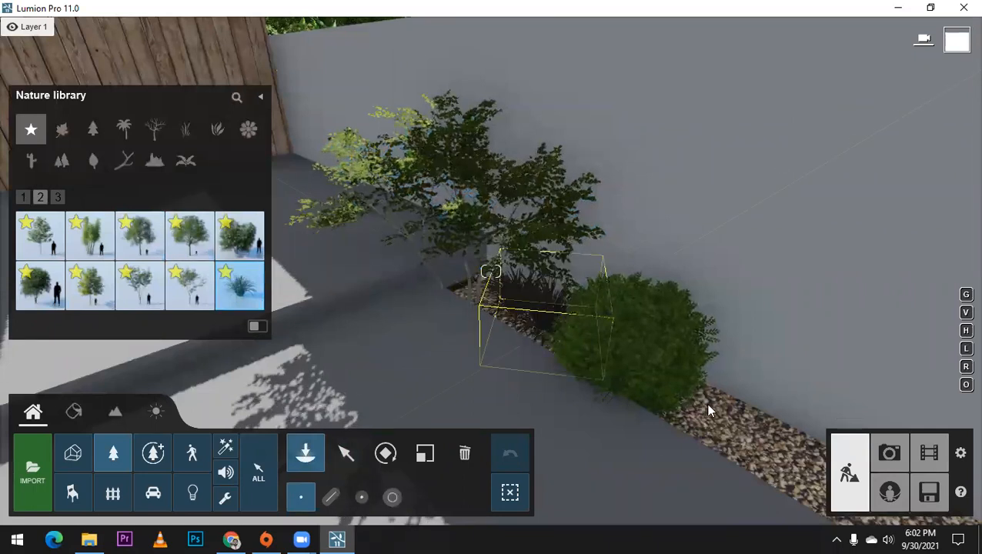
pyautogui.click(709, 410)
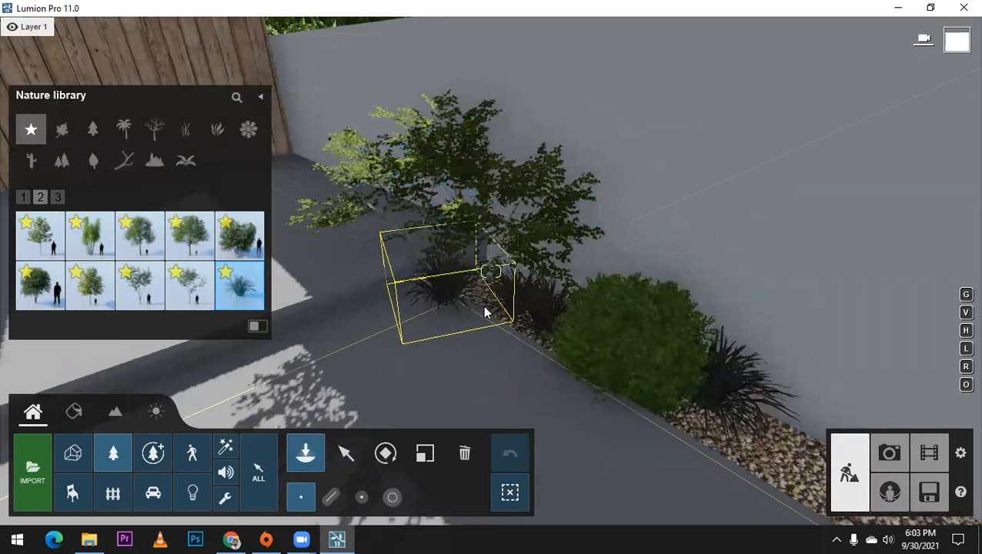
pyautogui.moveTo(511, 247); pyautogui.dragTo(640, 226, button='right')
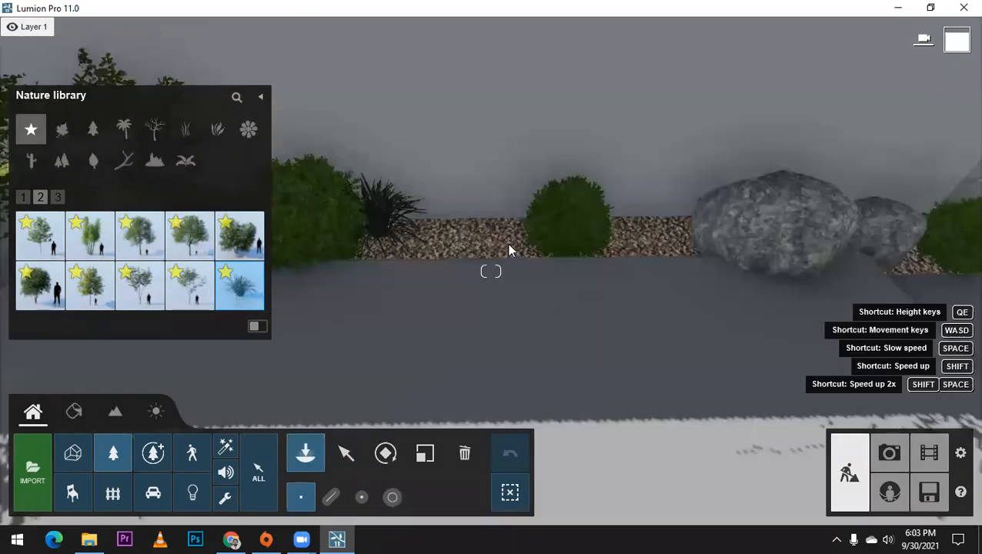
pyautogui.click(662, 228)
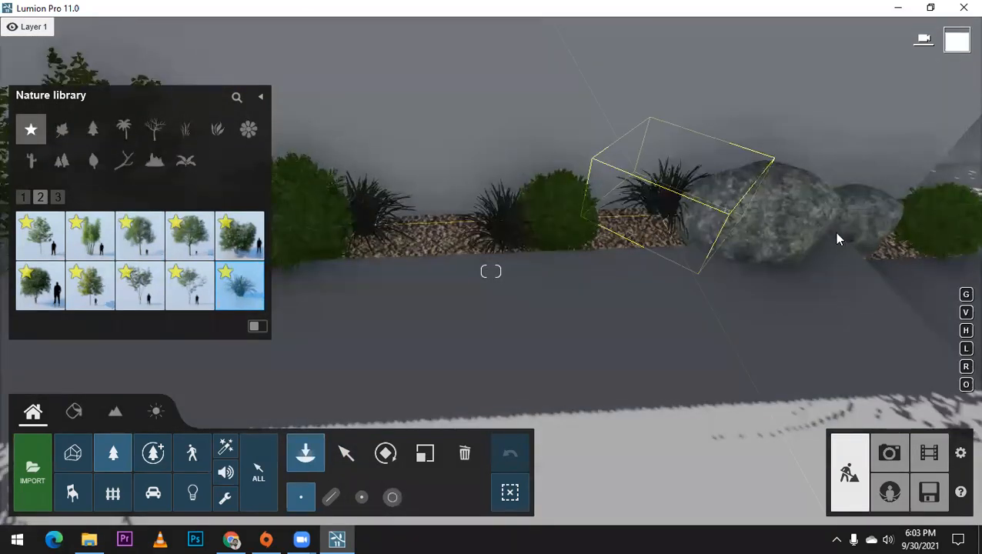
pyautogui.click(887, 260)
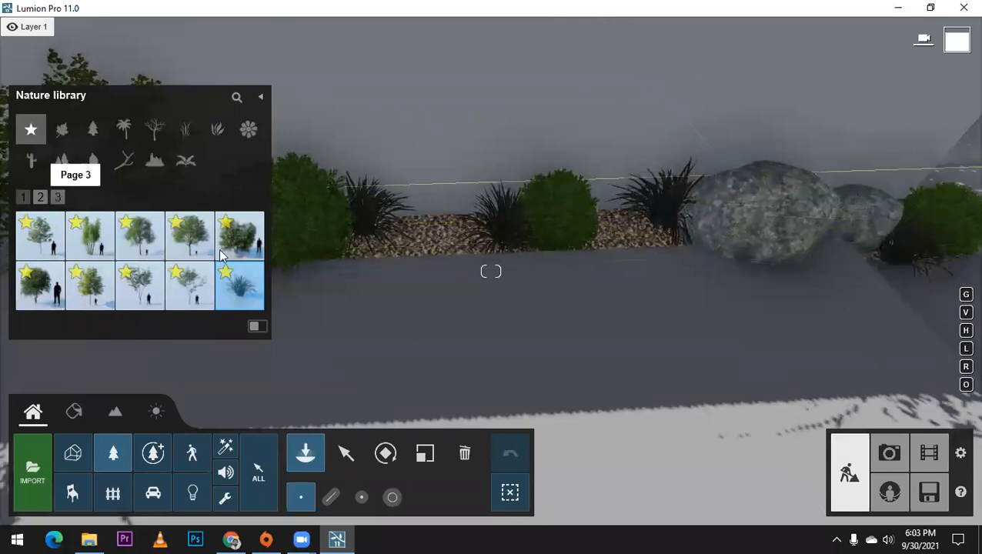
# Step: Place tall cattail-like grasses from the favorites into the gaps between the bushes on the gravel strip
pyautogui.click(59, 198)
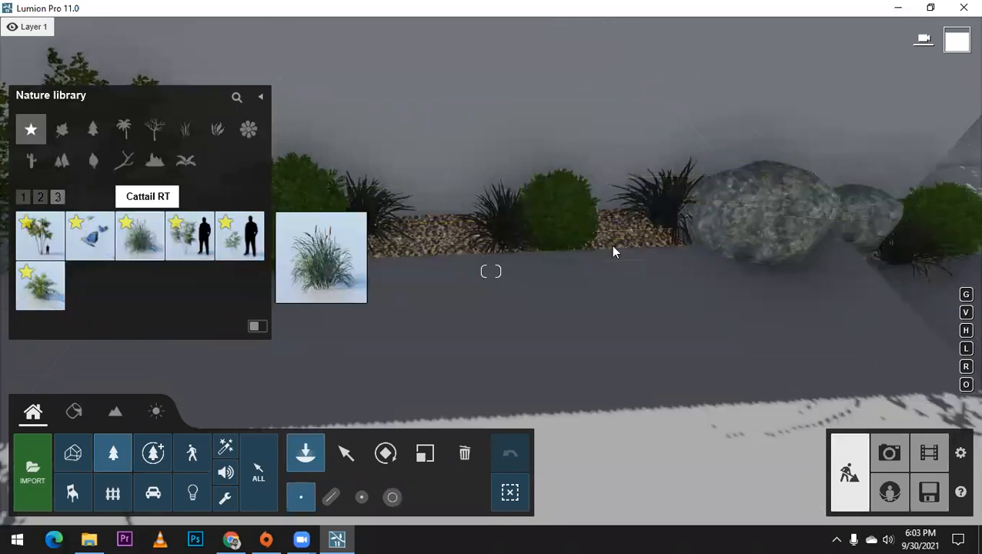
pyautogui.click(472, 246)
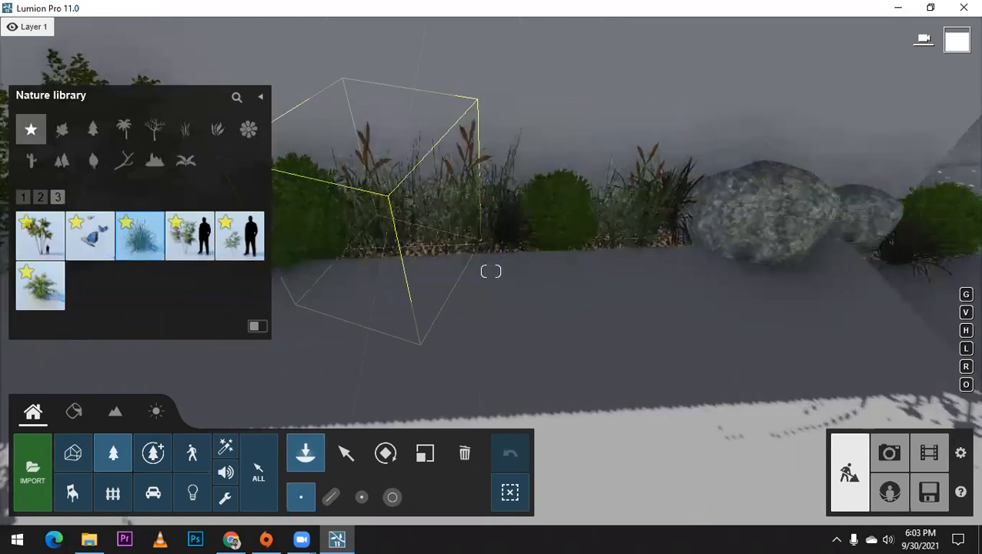
pyautogui.click(382, 246)
pyautogui.moveTo(451, 189); pyautogui.dragTo(258, 214, button='right')
# Step: Place Butterflies RT by the planted gravel strip and again at the street end of the boundary wall
pyautogui.click(82, 237)
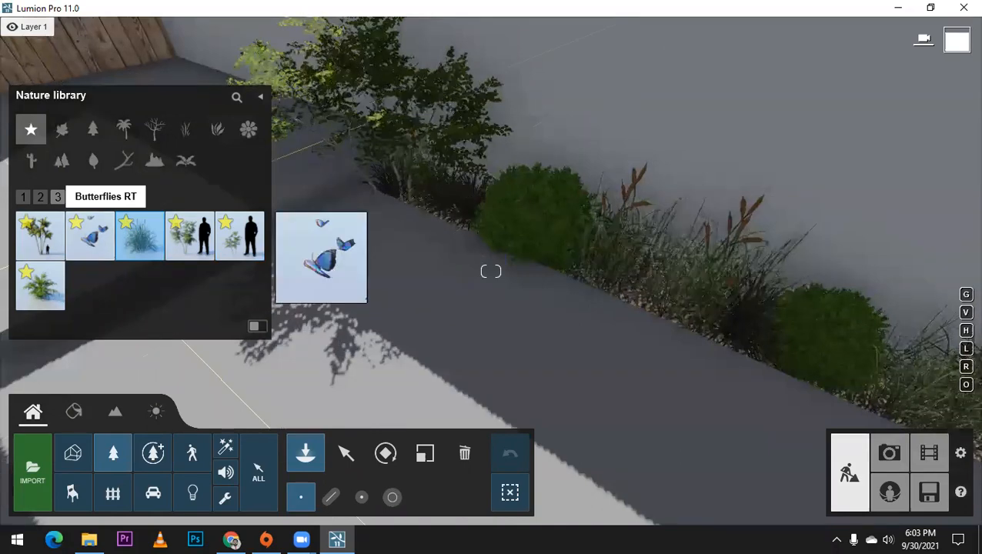
pyautogui.click(553, 134)
pyautogui.moveTo(661, 147); pyautogui.dragTo(553, 134, button='right')
pyautogui.scroll(-3, 592, 225)
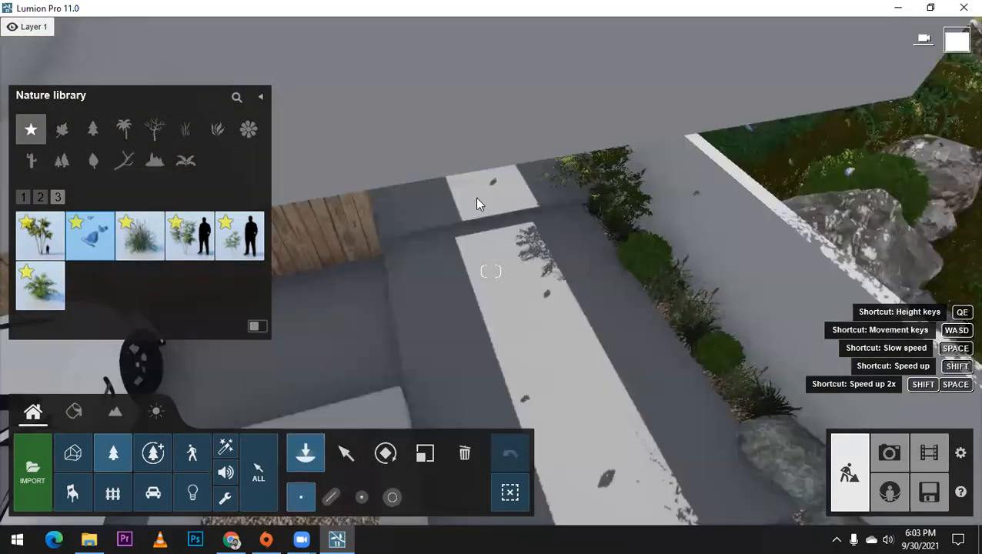
pyautogui.moveTo(477, 199); pyautogui.dragTo(463, 131, button='right')
pyautogui.press('s')
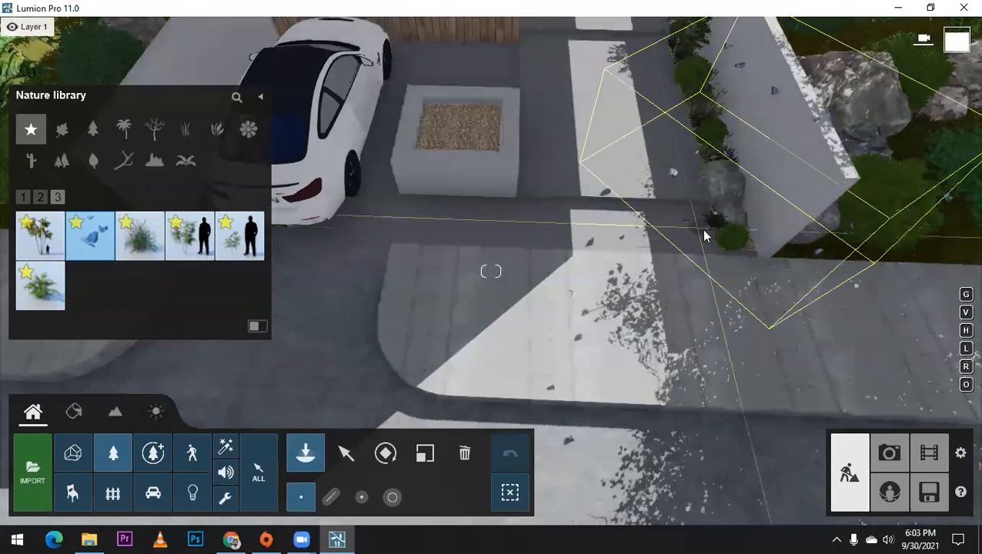
pyautogui.moveTo(708, 229); pyautogui.dragTo(626, 258, button='right')
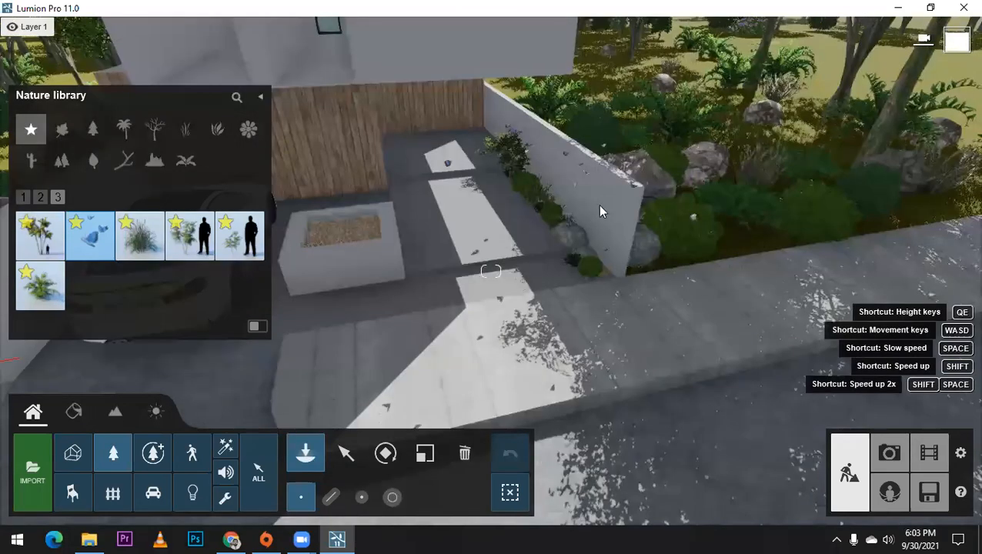
pyautogui.moveTo(600, 205); pyautogui.dragTo(599, 204, button='right')
pyautogui.press('e')
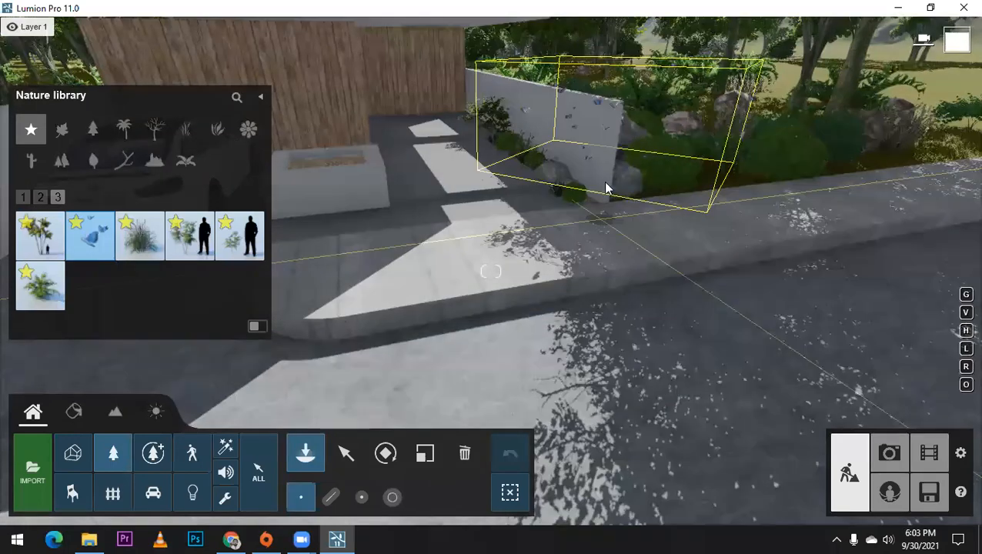
pyautogui.click(594, 202)
# Step: Place a Chinese Mahonia S 01 from the favorites in the gravel bed of the driveway planter beside the car
pyautogui.moveTo(588, 210); pyautogui.dragTo(425, 210, button='right')
pyautogui.press('w')
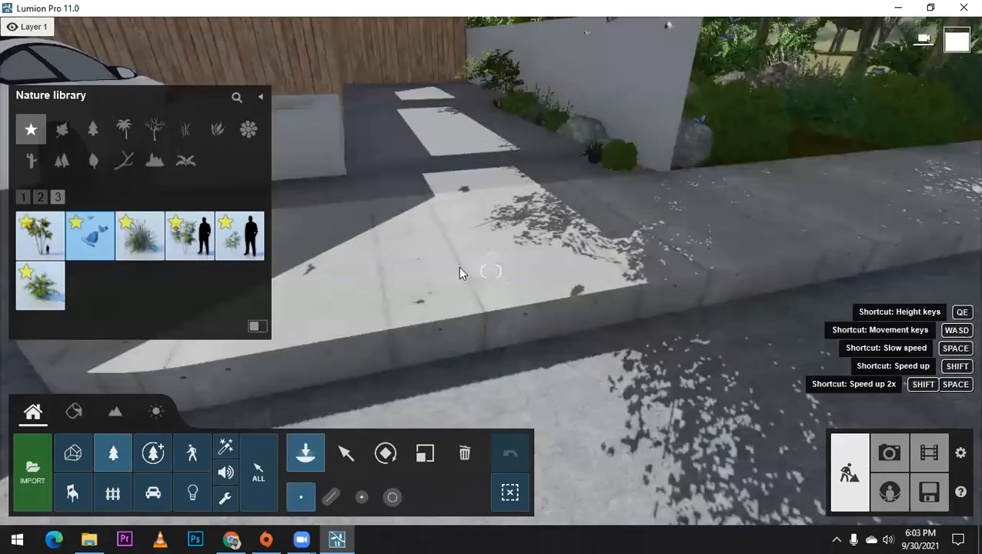
pyautogui.moveTo(460, 268); pyautogui.dragTo(338, 247, button='right')
pyautogui.press('w')
pyautogui.click(179, 233)
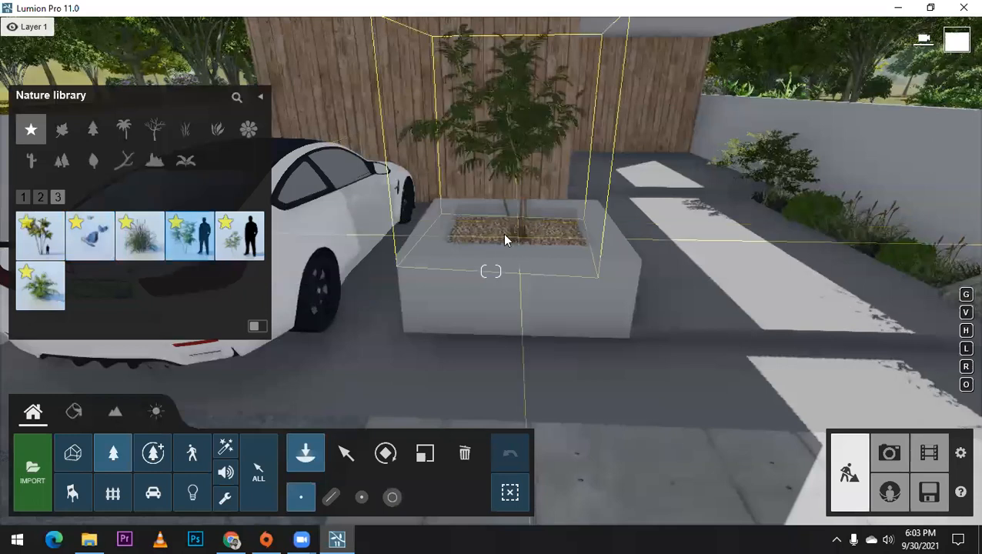
pyautogui.click(494, 233)
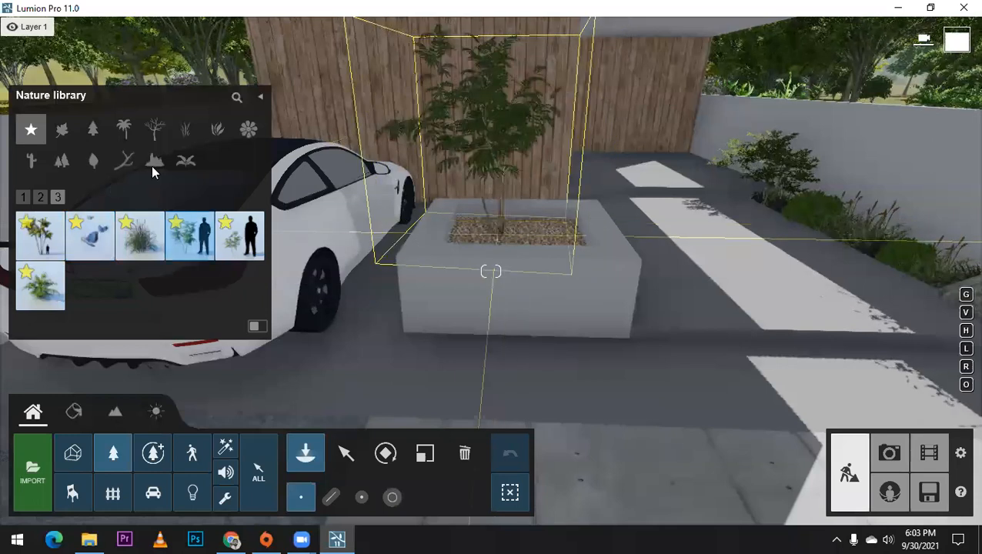
# Step: Place a Stone 015 from the rock category next to the Chinese Mahonia in the driveway planter and reduce its size
pyautogui.click(156, 161)
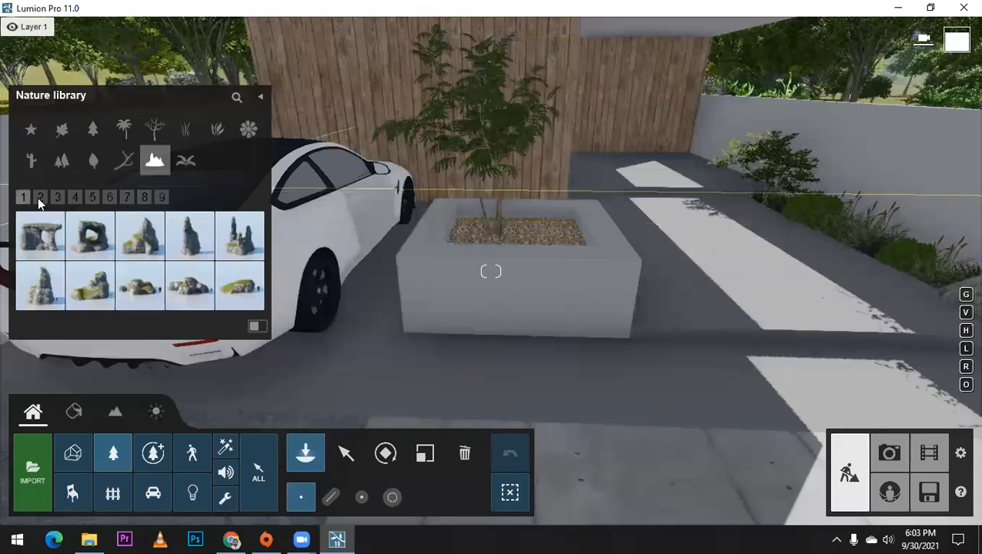
pyautogui.click(31, 301)
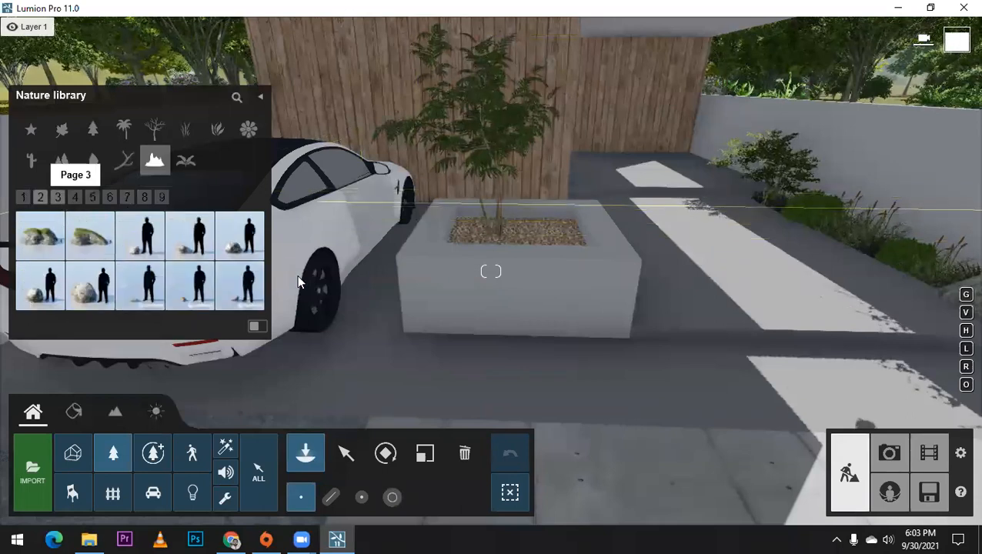
pyautogui.click(537, 237)
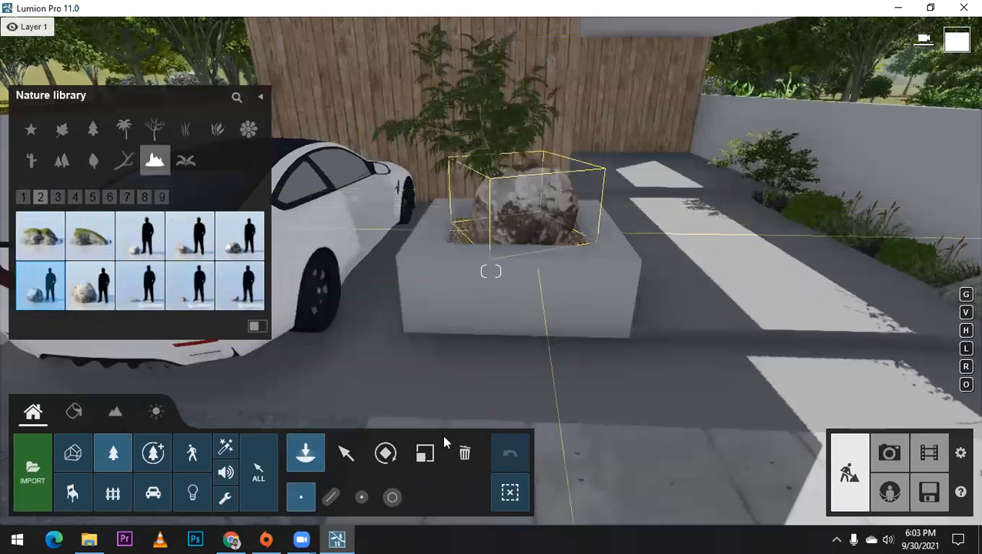
pyautogui.press('l')
pyautogui.moveTo(528, 242); pyautogui.dragTo(554, 211)
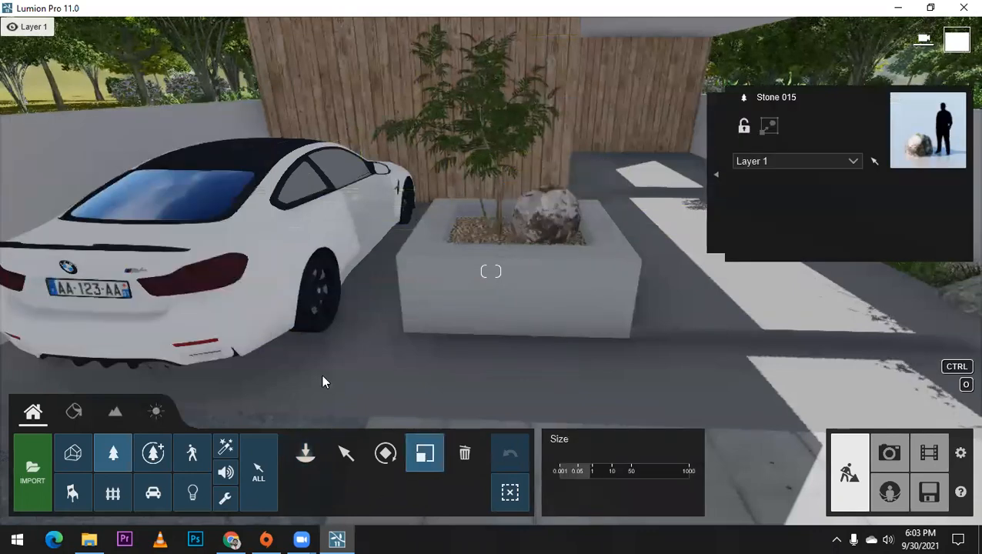
pyautogui.press('w')
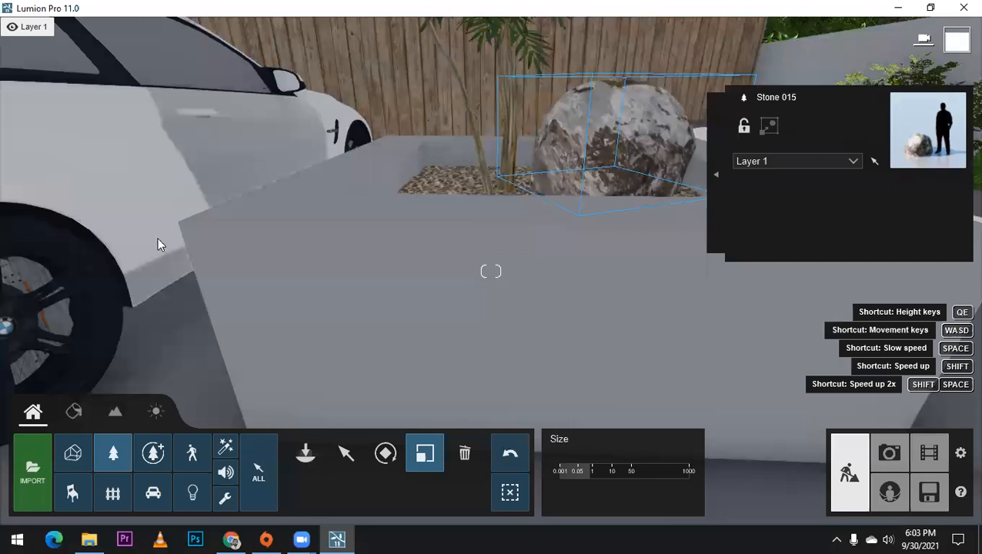
# Step: Add a second, smaller Stone 015 to the driveway planter and move it behind the Chinese Mahonia's stems
pyautogui.click(305, 453)
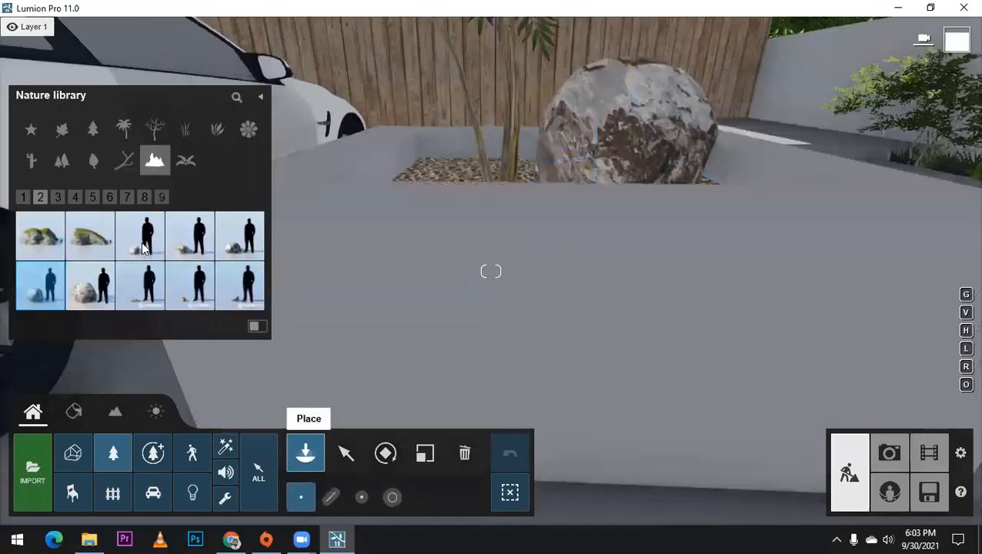
pyautogui.click(453, 174)
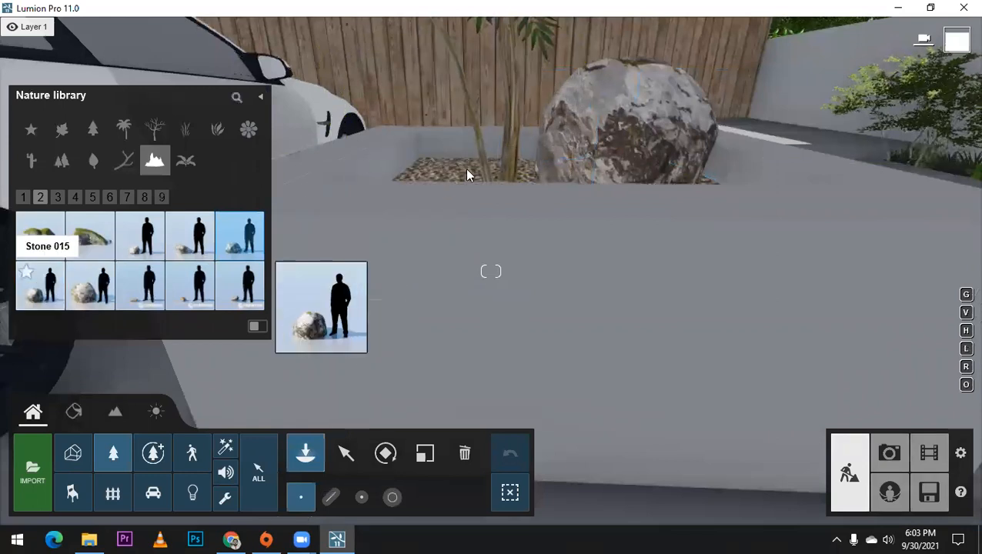
pyautogui.click(466, 175)
pyautogui.click(466, 177)
pyautogui.moveTo(466, 171)
pyautogui.mouseDown()
pyautogui.moveTo(463, 196)
pyautogui.moveTo(480, 169)
pyautogui.mouseUp()
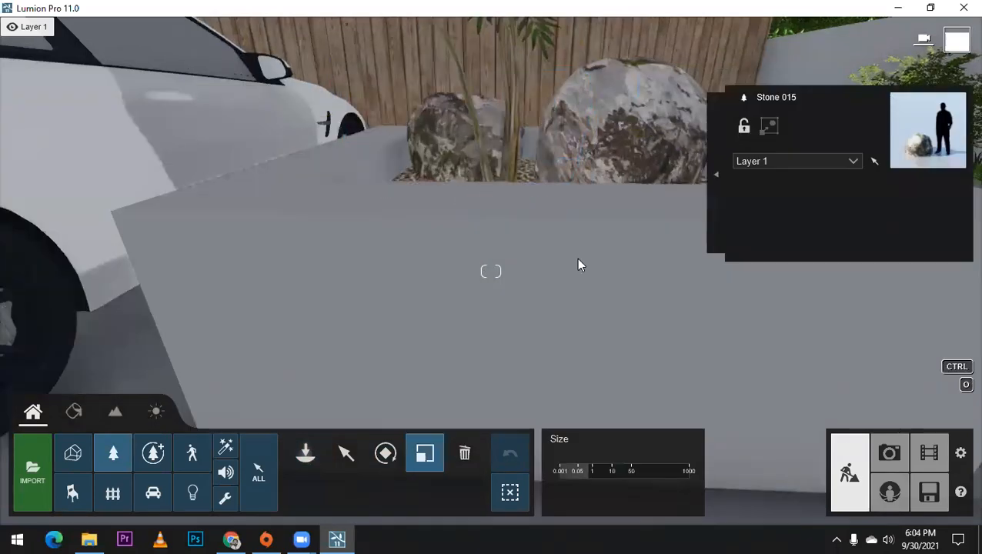
pyautogui.click(348, 451)
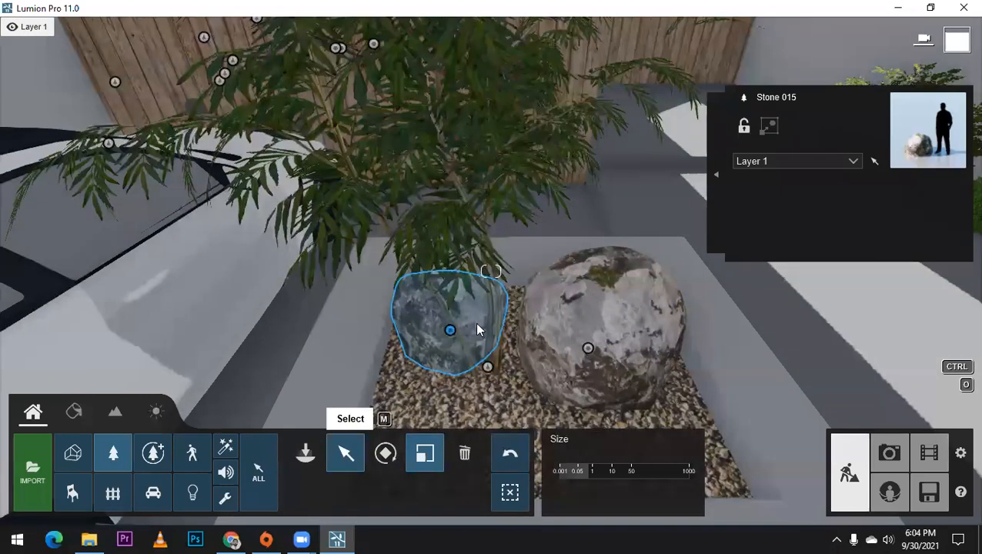
pyautogui.click(478, 323)
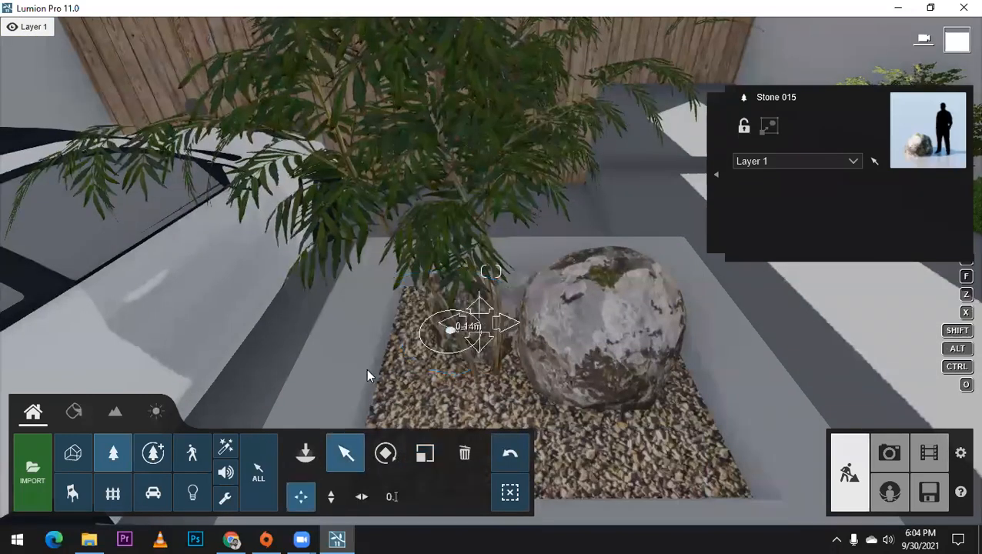
# Step: Place a Cattail RT from the nature favorites in the planter's gravel, in front of the large Stone 015
pyautogui.click(309, 454)
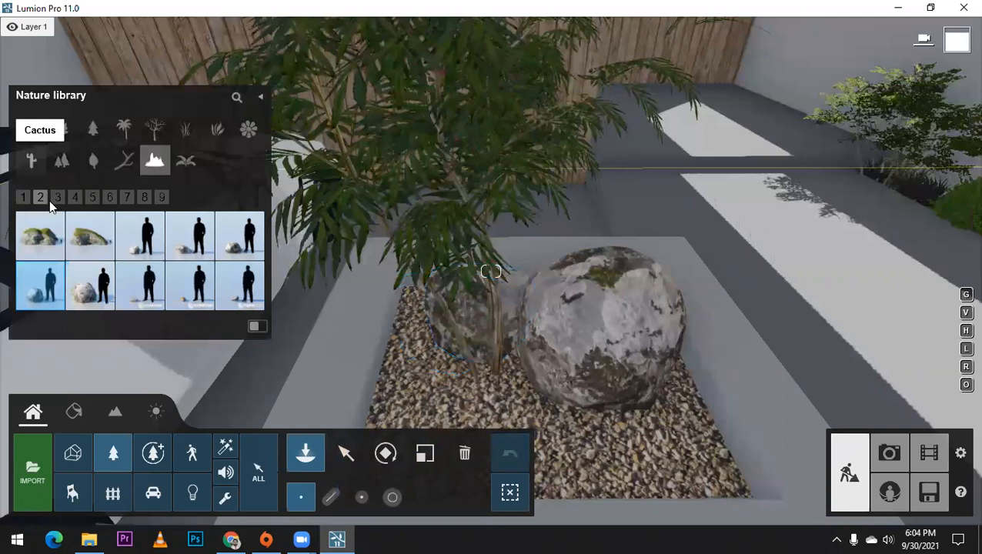
pyautogui.click(31, 130)
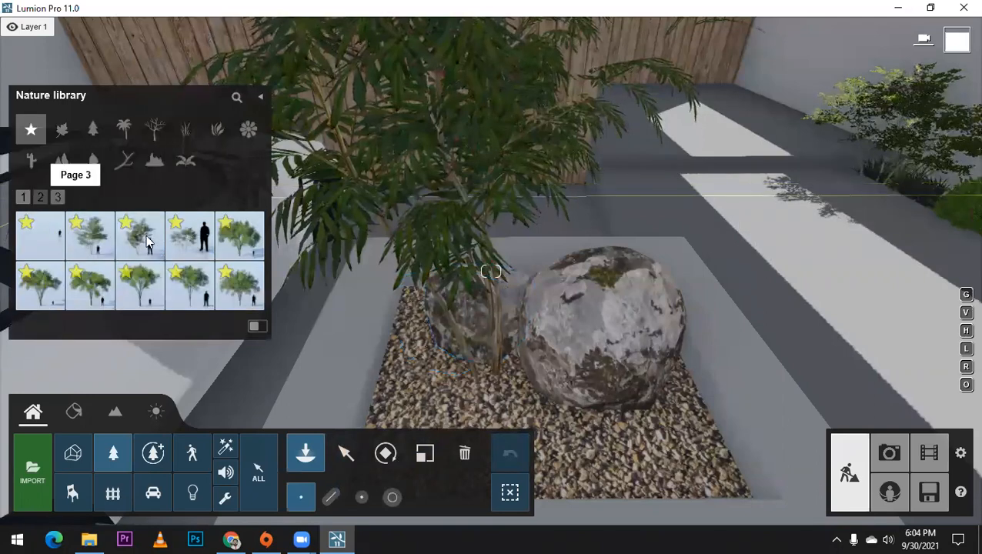
pyautogui.moveTo(234, 250)
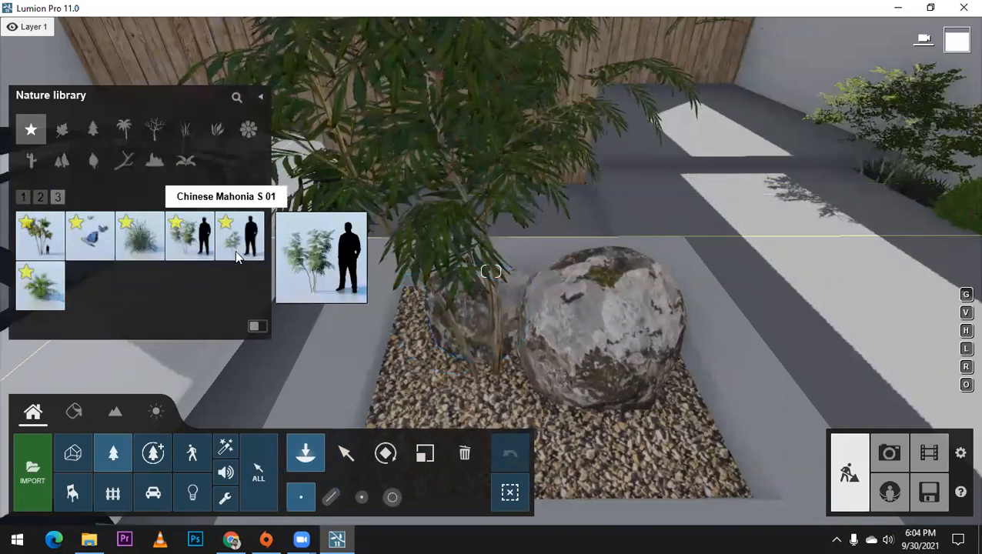
pyautogui.click(574, 380)
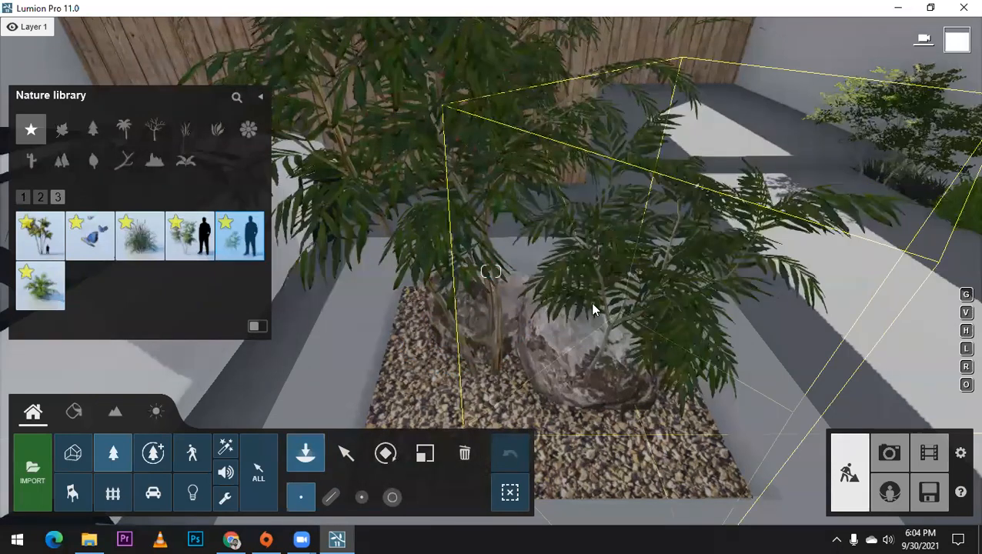
pyautogui.click(187, 253)
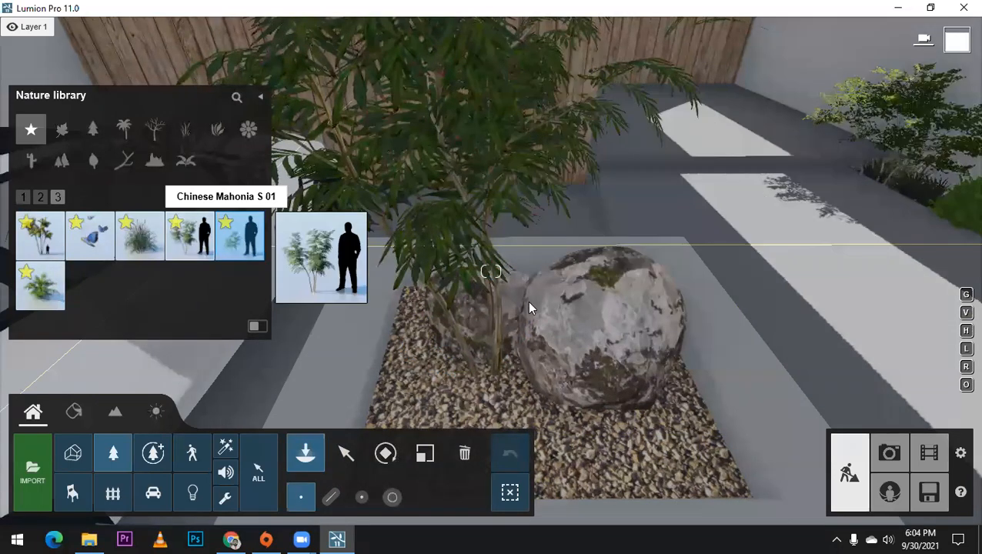
pyautogui.click(139, 240)
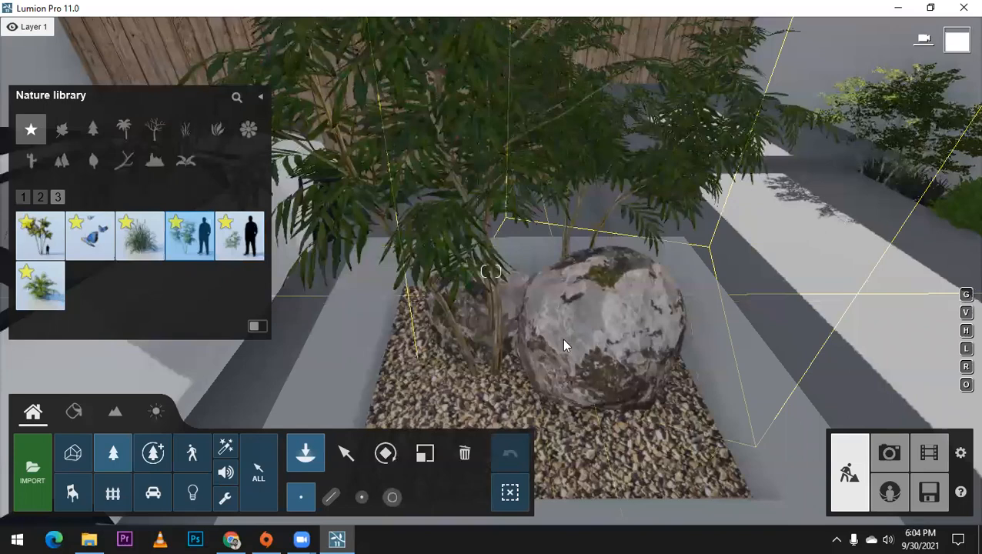
pyautogui.scroll(-3, 563, 342)
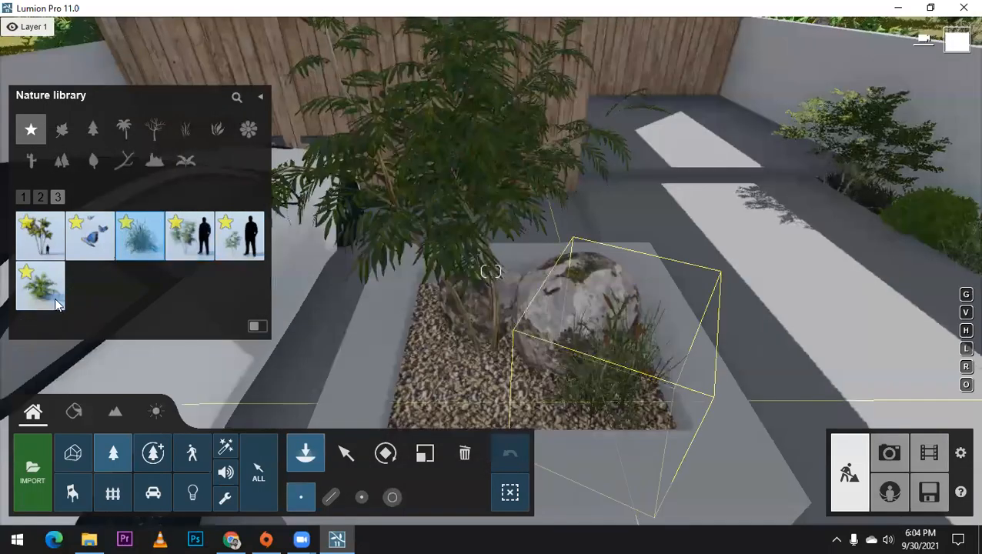
pyautogui.click(605, 402)
# Step: Place two low, leafy green plants from the nature favorites in the gravel in front of the Chinese Mahonia
pyautogui.click(40, 286)
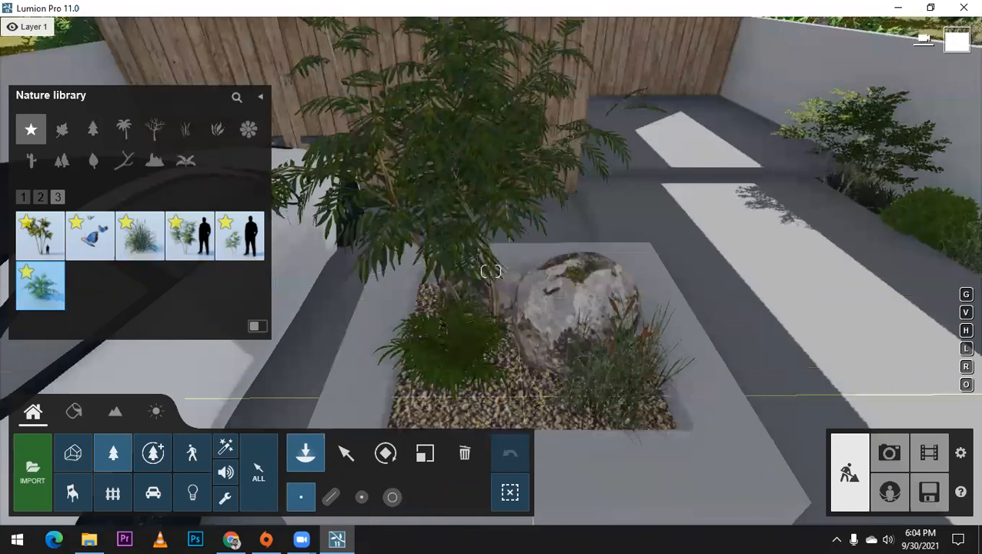
pyautogui.click(492, 355)
pyautogui.moveTo(500, 336); pyautogui.dragTo(520, 337, button='right')
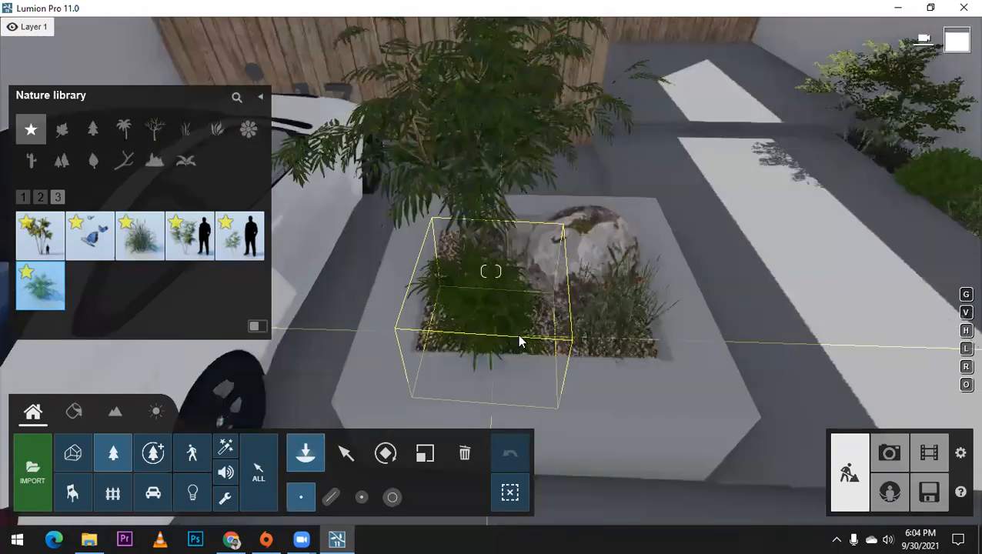
# Step: Add another Cattail RT to the driveway planter behind the low leafy plants and reduce its size
pyautogui.click(141, 237)
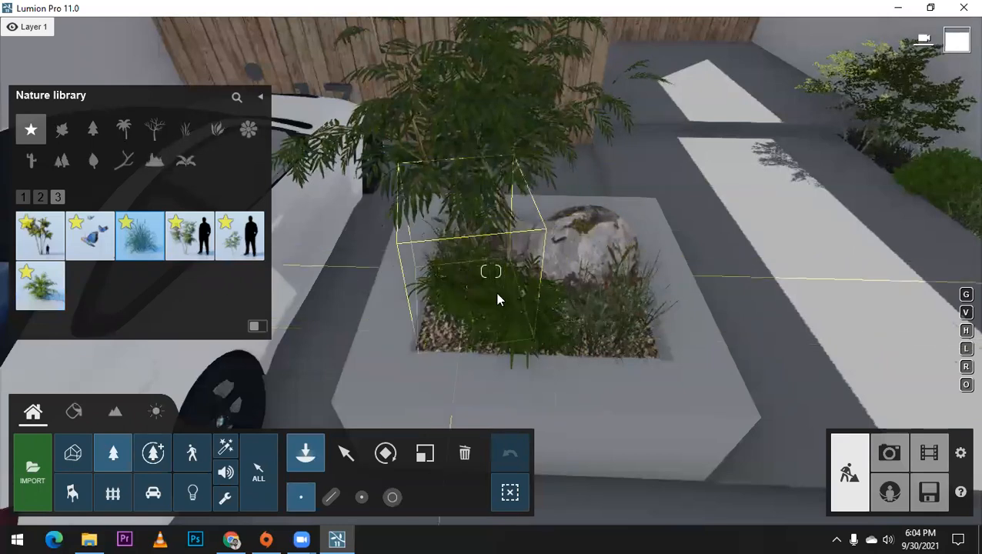
pyautogui.moveTo(497, 295); pyautogui.dragTo(469, 308, button='right')
pyautogui.press('w')
pyautogui.press('s')
pyautogui.moveTo(526, 286); pyautogui.dragTo(540, 260, button='right')
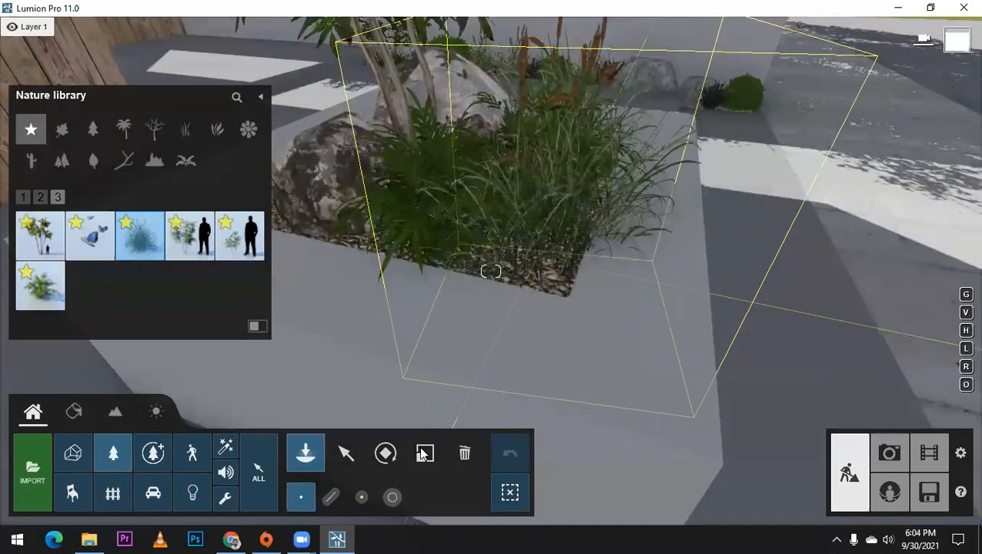
pyautogui.click(536, 263)
pyautogui.press('l')
pyautogui.moveTo(534, 269); pyautogui.dragTo(533, 271)
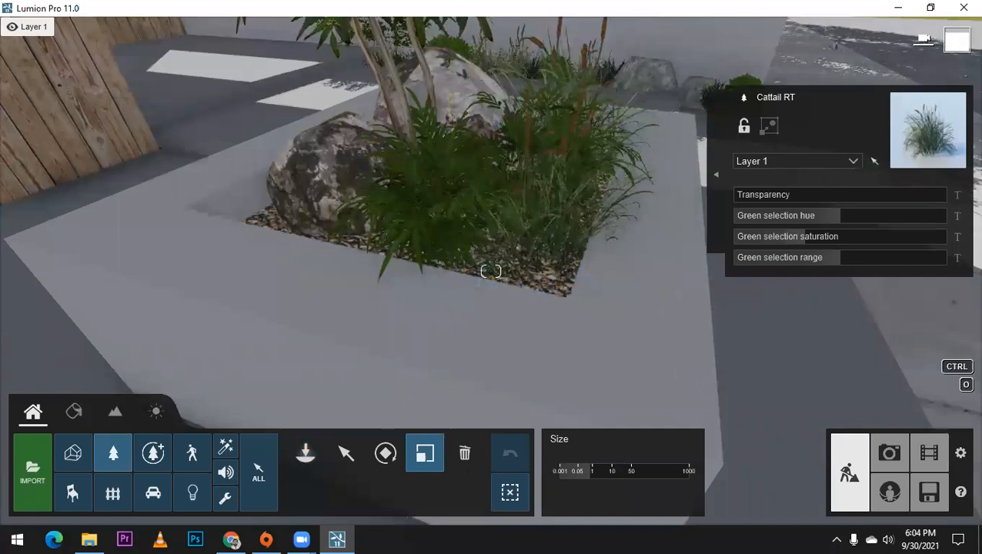
pyautogui.moveTo(531, 270); pyautogui.dragTo(554, 269, button='right')
# Step: Place a KentiaPalm 004 from the plants category on the grass by the street end of the driveway wall and enlarge it
pyautogui.press('s')
pyautogui.moveTo(591, 235); pyautogui.dragTo(620, 287, button='right')
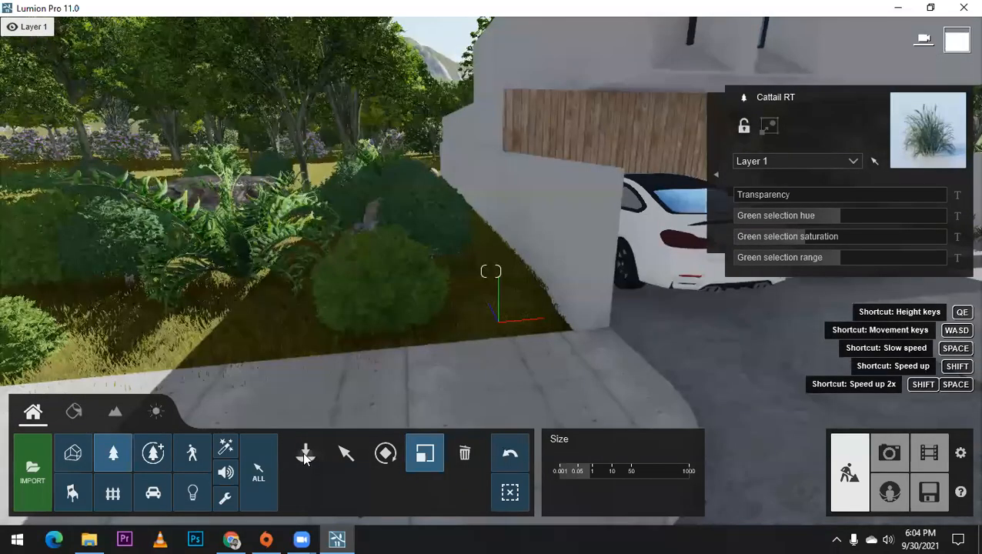
pyautogui.click(306, 453)
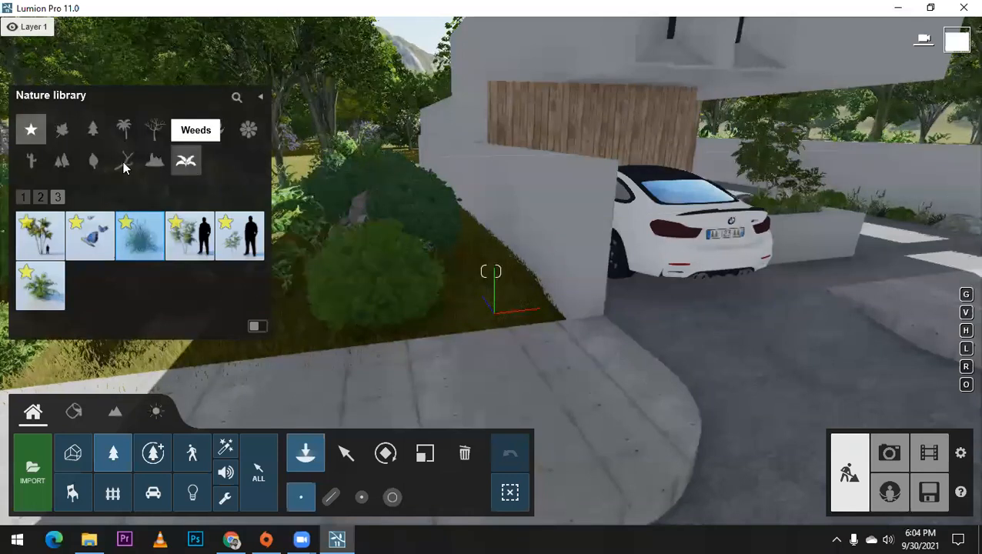
pyautogui.click(154, 160)
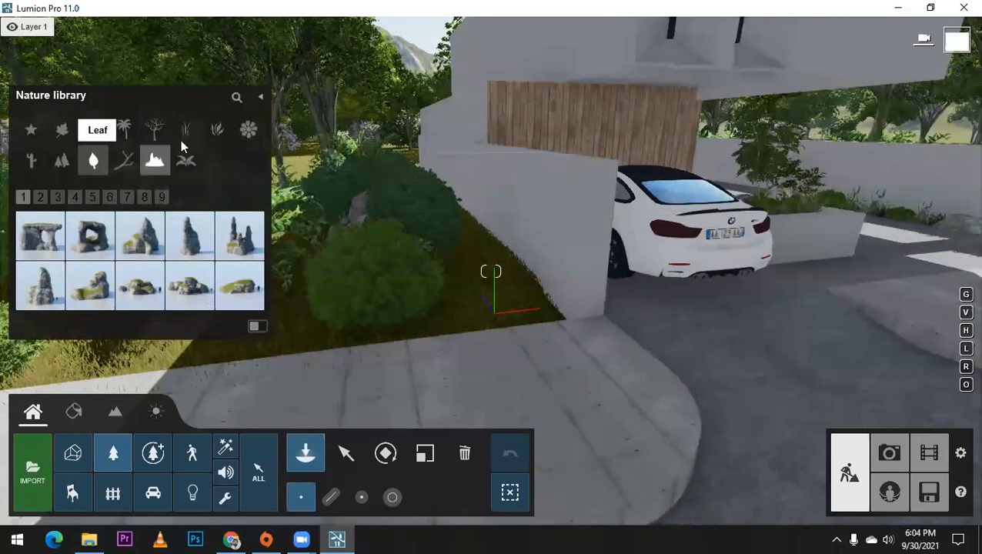
pyautogui.click(209, 137)
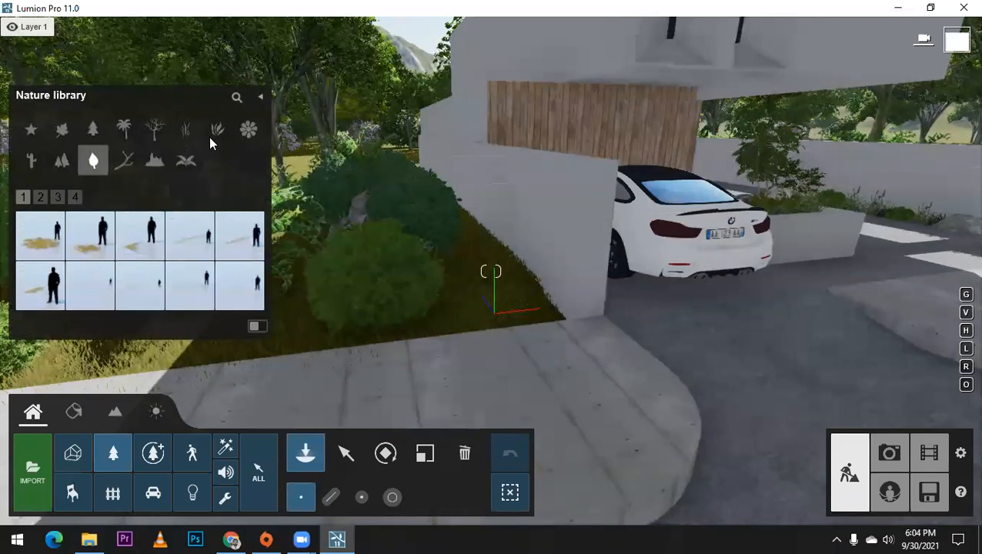
pyautogui.click(262, 197)
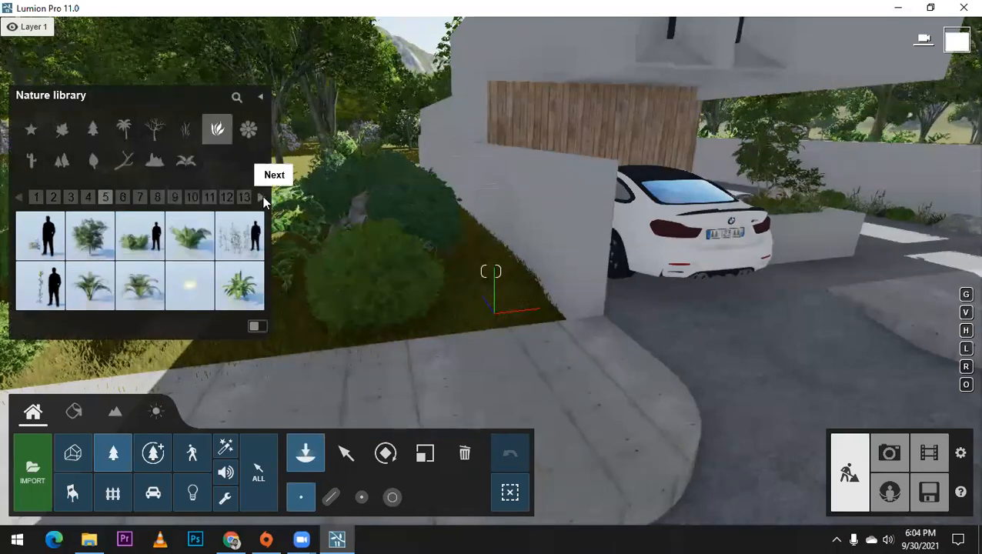
pyautogui.click(262, 197)
pyautogui.click(262, 197)
pyautogui.click(262, 197)
pyautogui.click(174, 197)
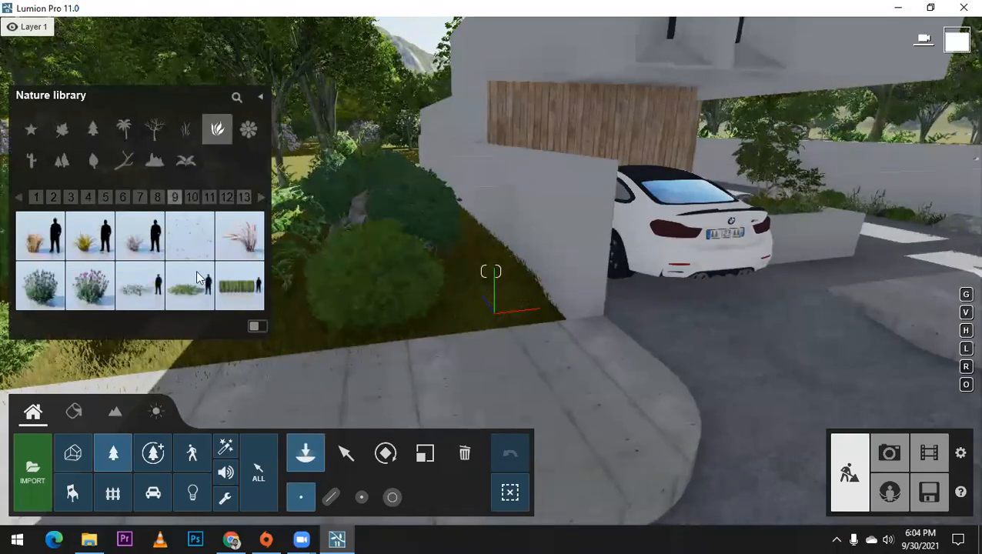
pyautogui.scroll(1, 199, 277)
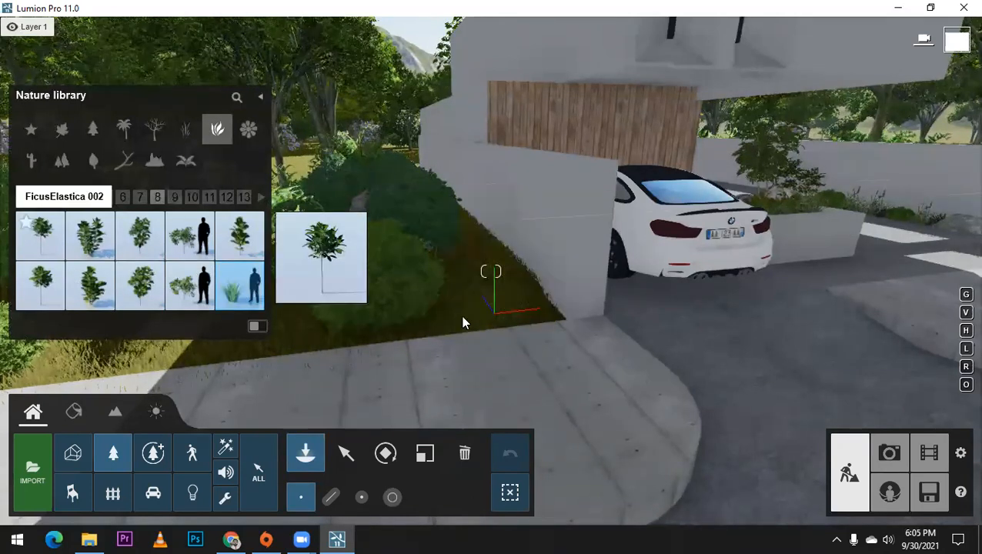
pyautogui.click(208, 197)
pyautogui.click(226, 197)
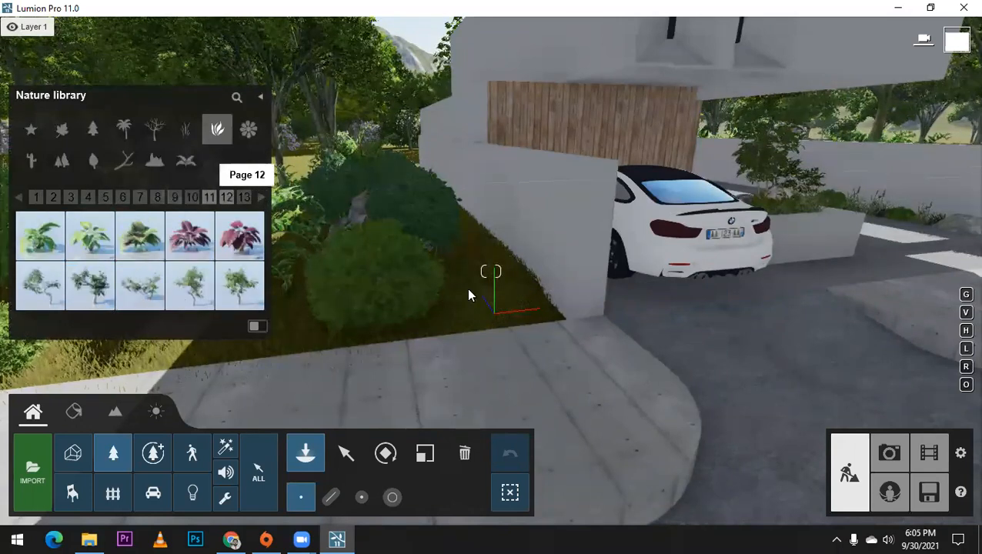
pyautogui.click(259, 197)
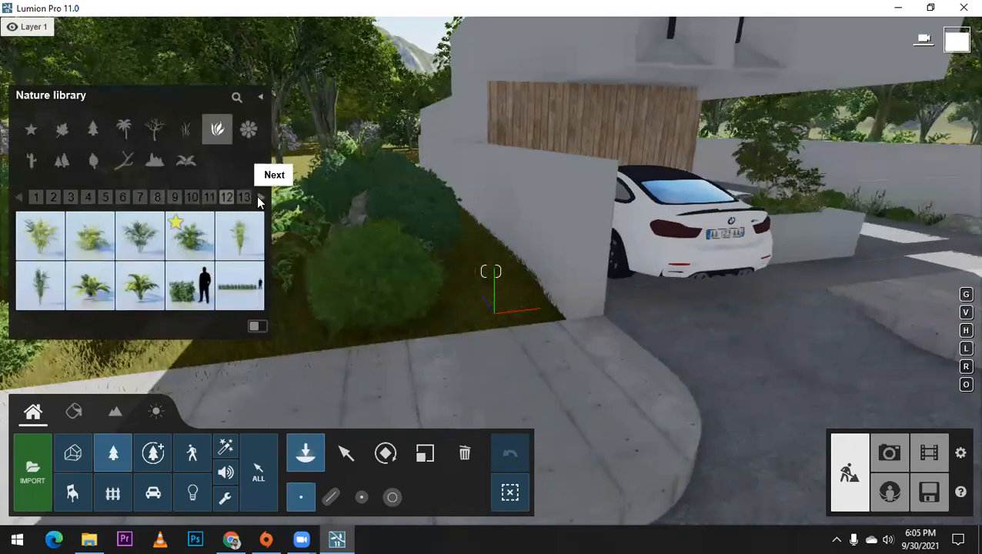
pyautogui.click(187, 292)
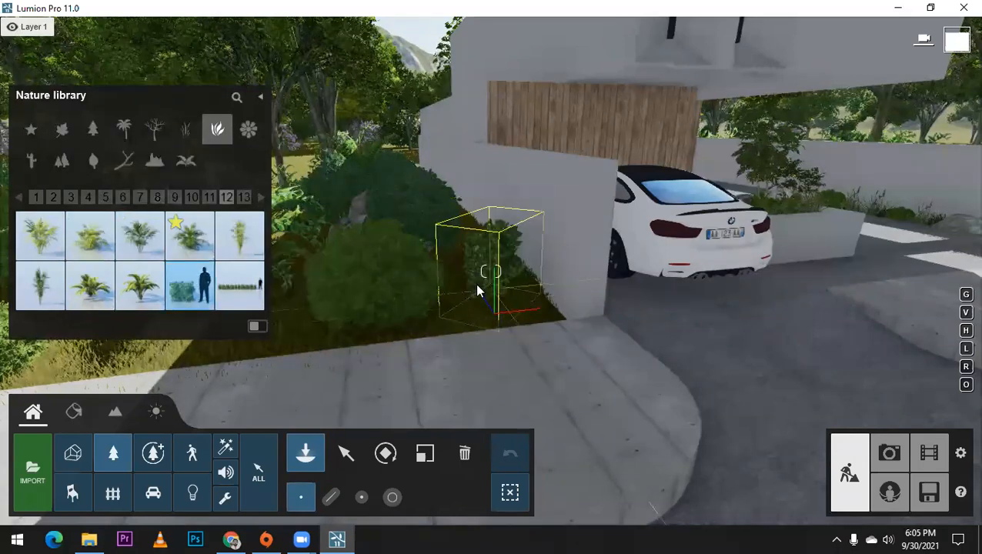
pyautogui.click(190, 236)
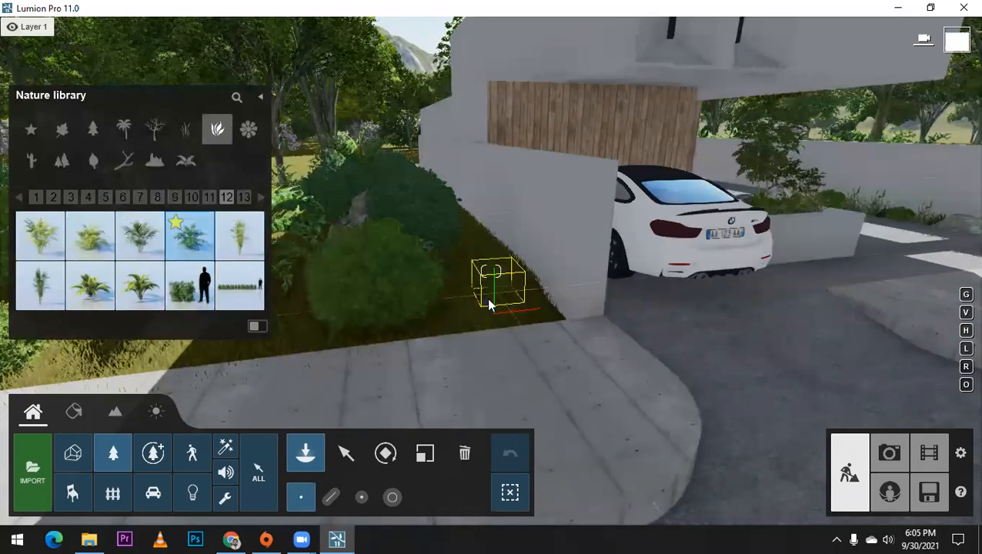
pyautogui.press('l')
pyautogui.moveTo(586, 206); pyautogui.dragTo(617, 174)
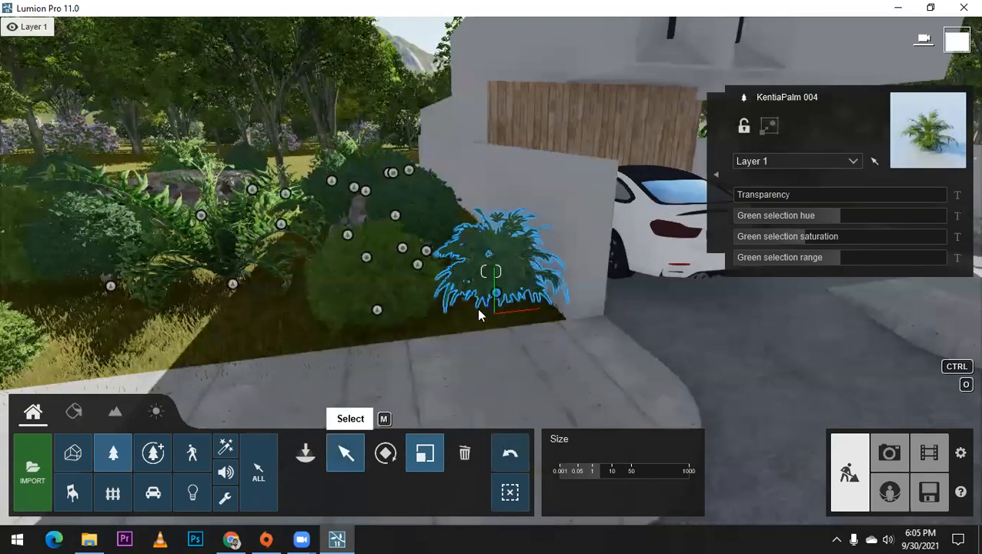
# Step: Move the KentiaPalm 004 along the sidewalk edge of the garden bed, leaving a copy in its original place
pyautogui.click(478, 310)
pyautogui.moveTo(483, 312); pyautogui.dragTo(91, 338)
pyautogui.keyDown('alt'); pyautogui.moveTo(146, 319); pyautogui.dragTo(87, 336); pyautogui.keyUp('alt')
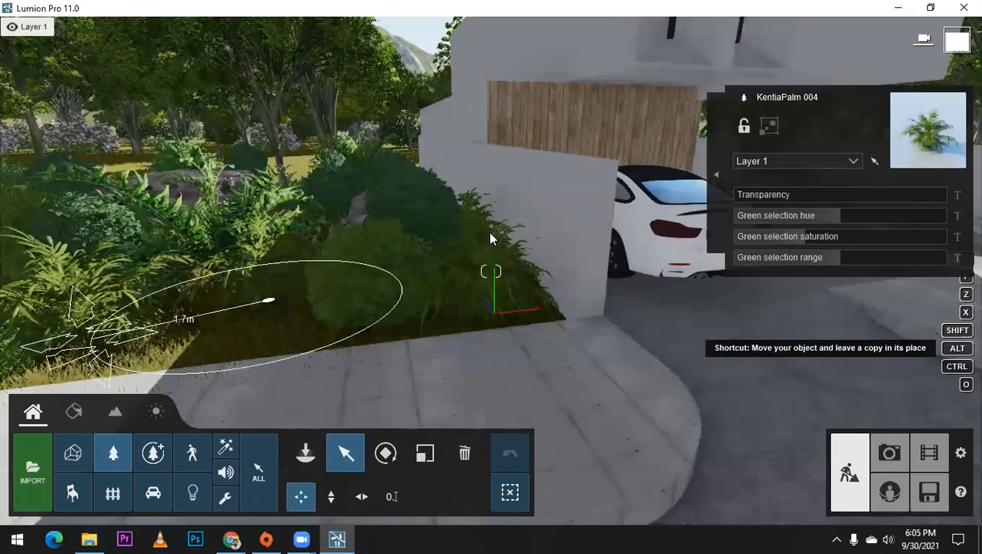
pyautogui.click(386, 453)
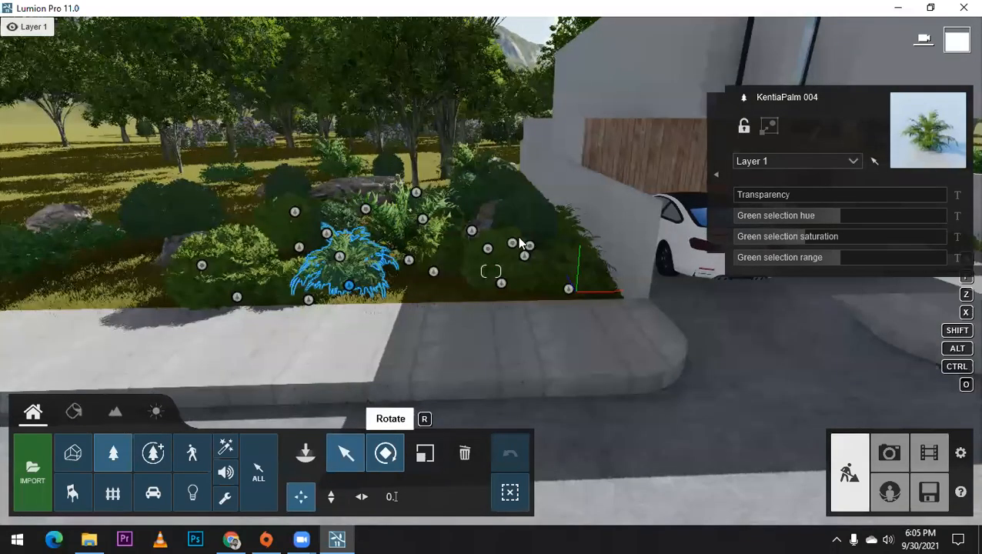
# Step: Enlarge the Stone Grey 003, Stone Grey 008 and Stone Grey 001 boulders in the garden bed on the car side of the house
pyautogui.press('l')
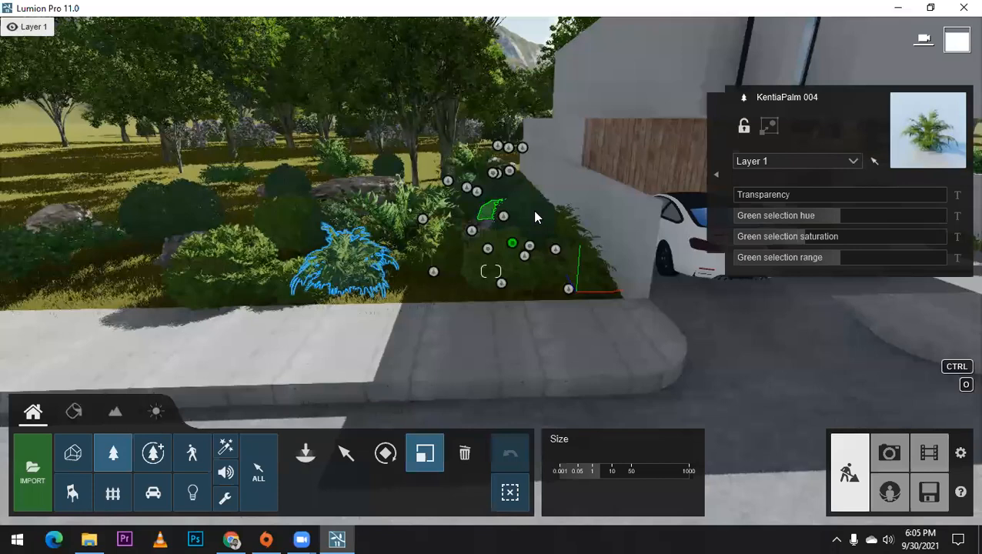
pyautogui.click(532, 209)
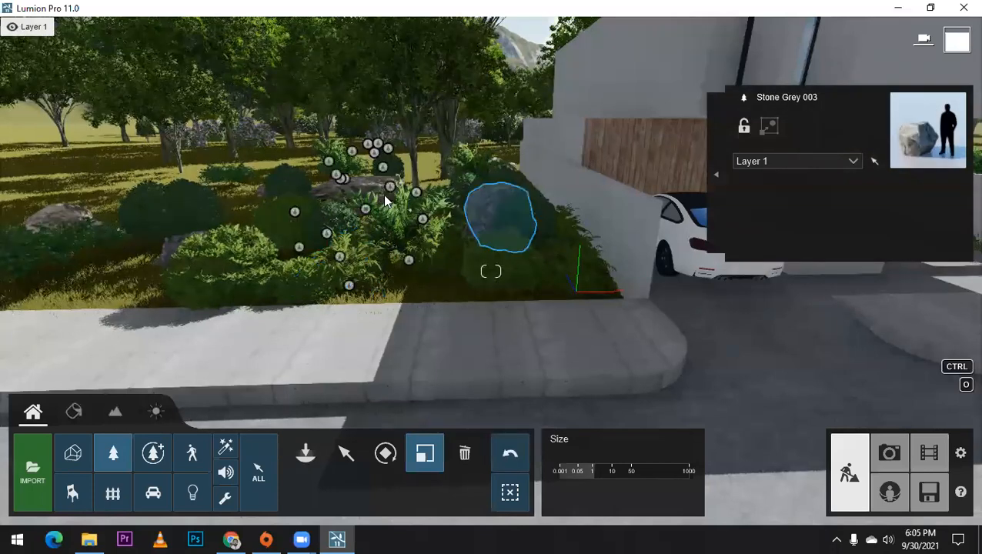
pyautogui.moveTo(77, 257); pyautogui.dragTo(171, 249)
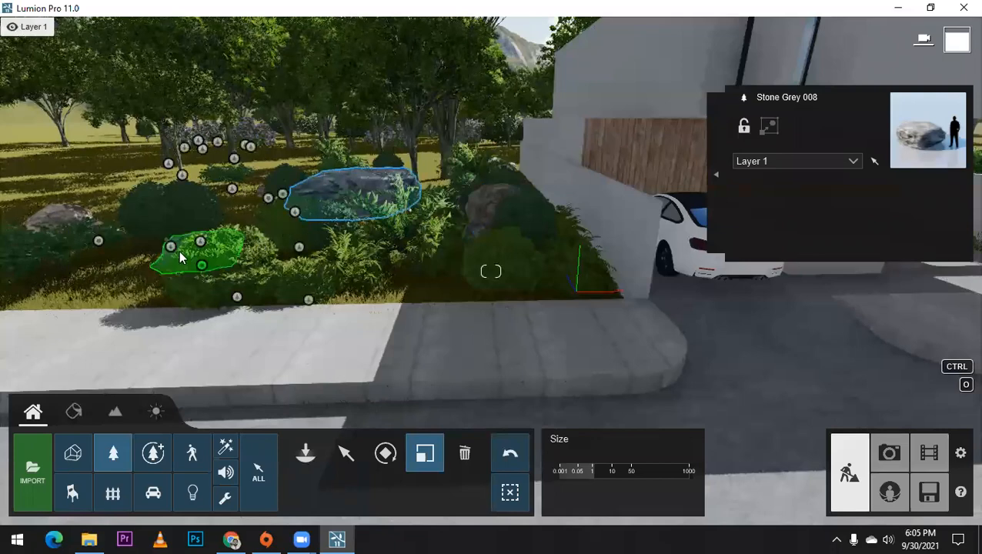
pyautogui.moveTo(180, 257); pyautogui.dragTo(279, 290)
pyautogui.scroll(-2, 308, 297)
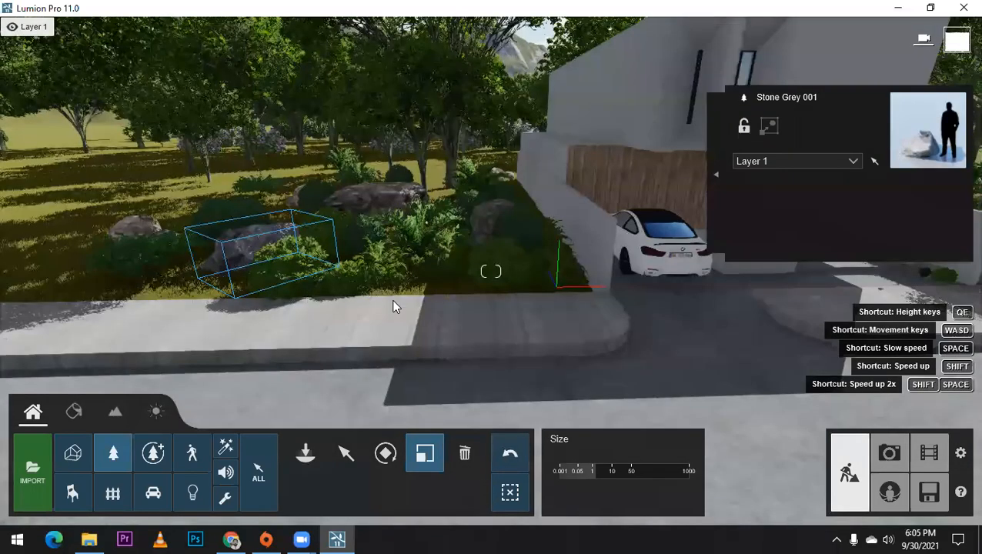
# Step: Enlarge the Stone 016 boulders in the garden on the other side of the house, including the small rear one
pyautogui.moveTo(407, 286); pyautogui.dragTo(590, 211, button='right')
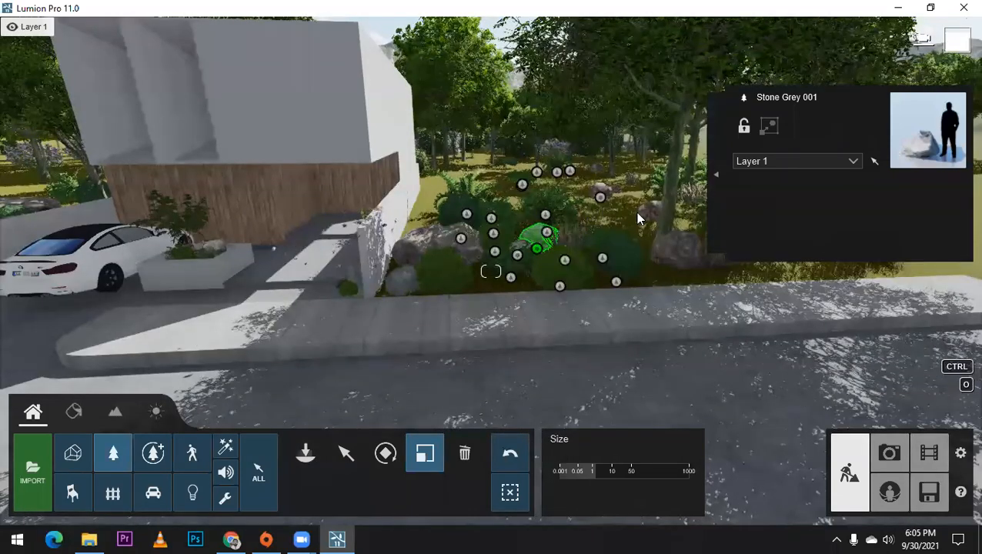
pyautogui.moveTo(637, 213); pyautogui.dragTo(652, 218)
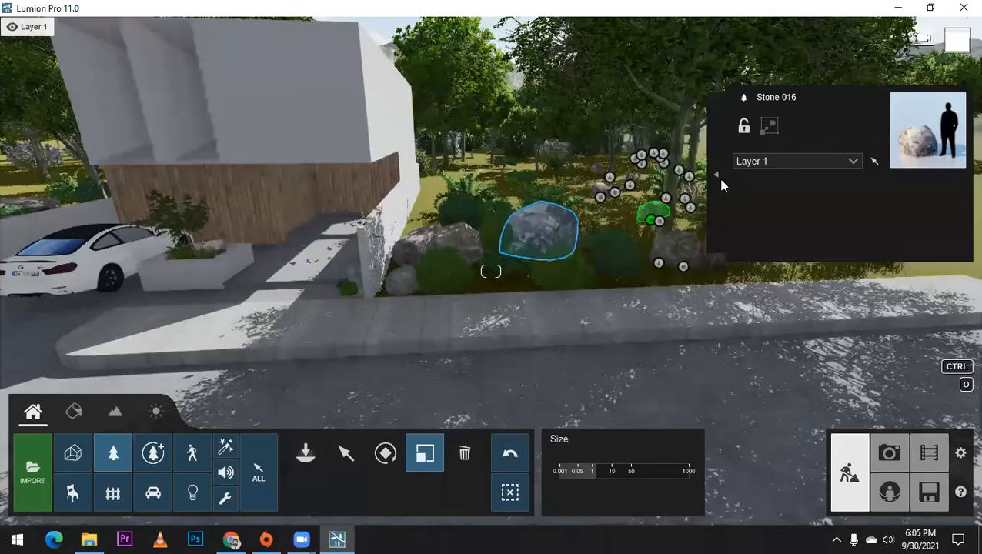
pyautogui.moveTo(721, 185); pyautogui.dragTo(725, 182)
pyautogui.moveTo(602, 196); pyautogui.dragTo(699, 170)
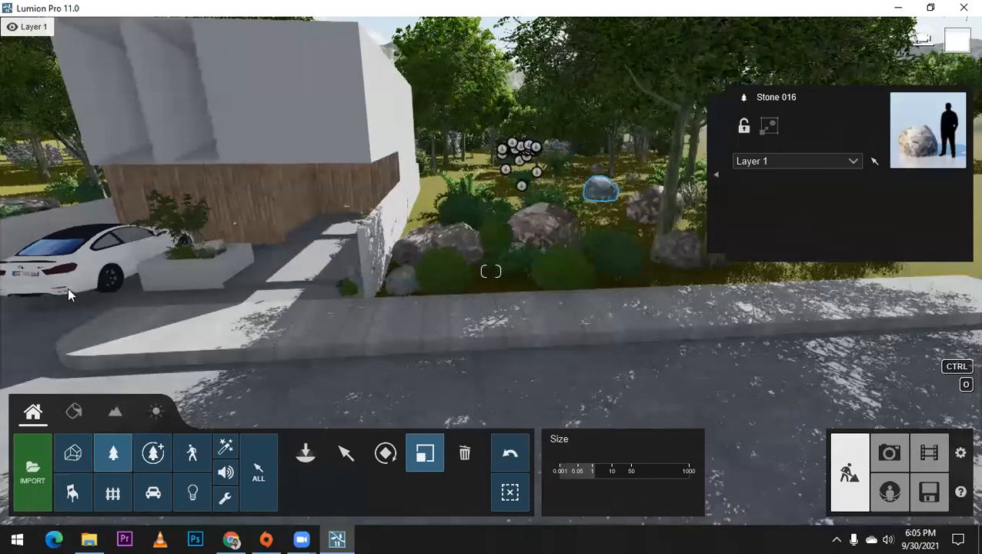
# Step: Copy the KentiaPalm 004 from the driveway wall to the sidewalk edge of the garden on the house's opposite side
pyautogui.press('s')
pyautogui.click(346, 454)
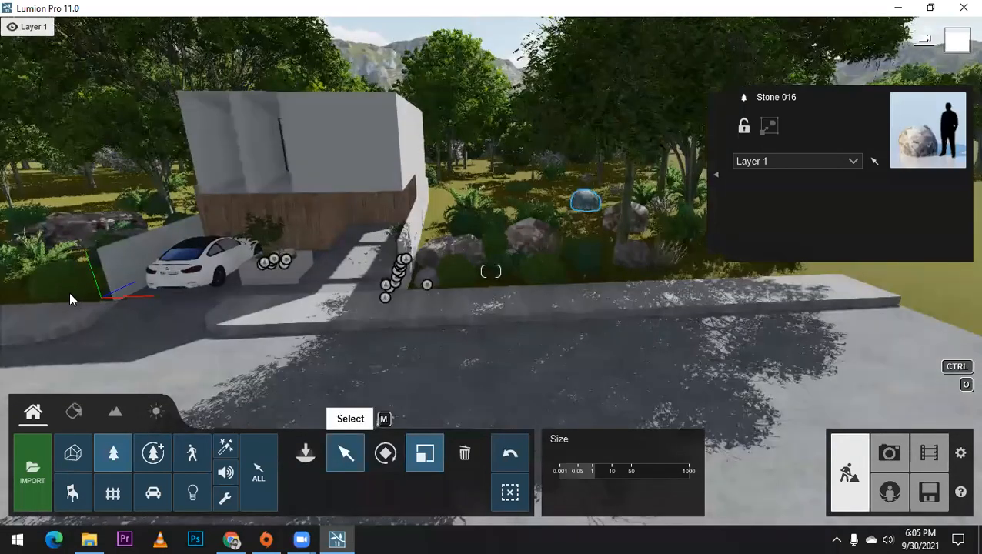
pyautogui.click(90, 295)
pyautogui.keyDown('alt'); pyautogui.moveTo(583, 272); pyautogui.dragTo(670, 270); pyautogui.keyUp('alt')
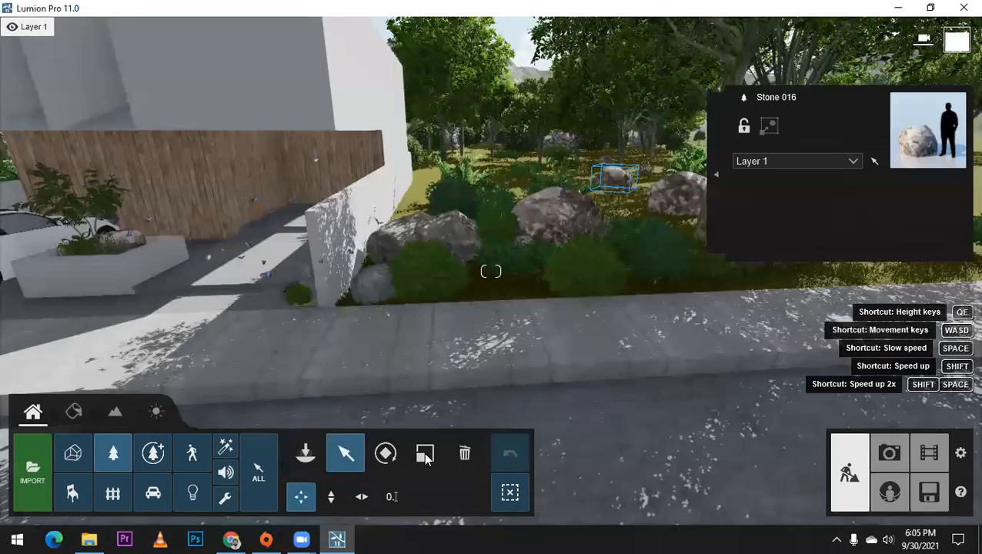
# Step: Place a KentiaPalm 004 farther along the garden bed beside the end boulder and adjust the size of the palm at the sidewalk edge
pyautogui.moveTo(492, 275); pyautogui.dragTo(576, 275, button='right')
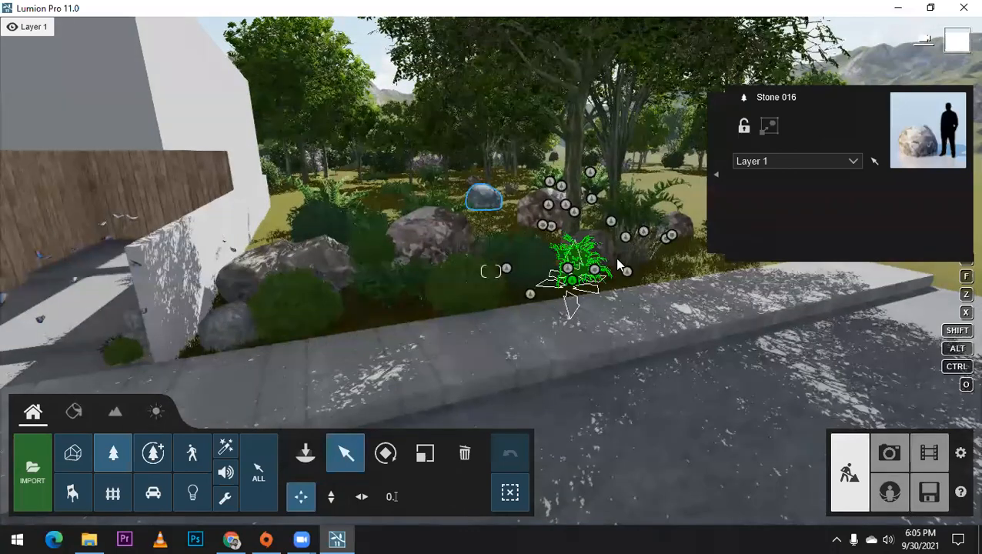
pyautogui.moveTo(572, 279); pyautogui.dragTo(658, 230)
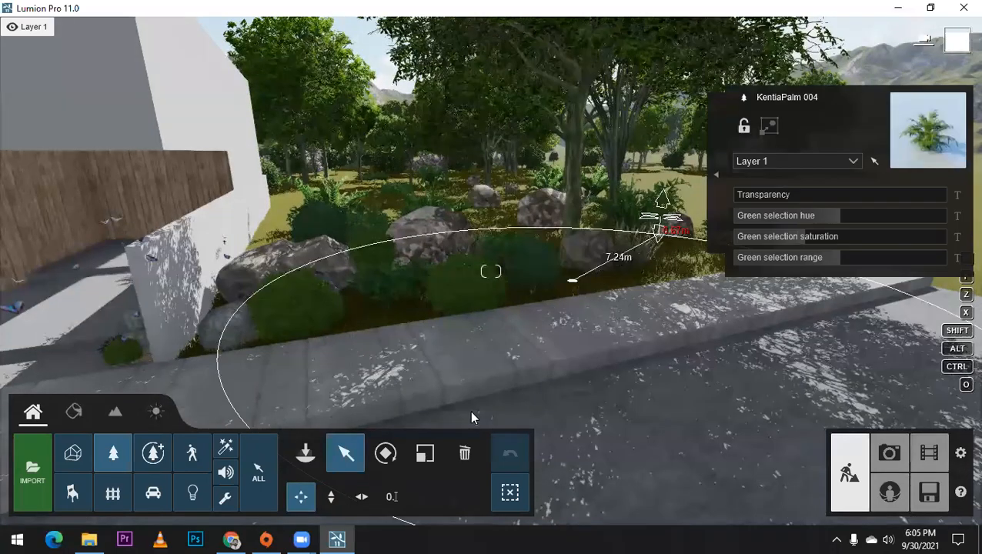
pyautogui.click(428, 453)
pyautogui.moveTo(578, 289); pyautogui.dragTo(695, 209)
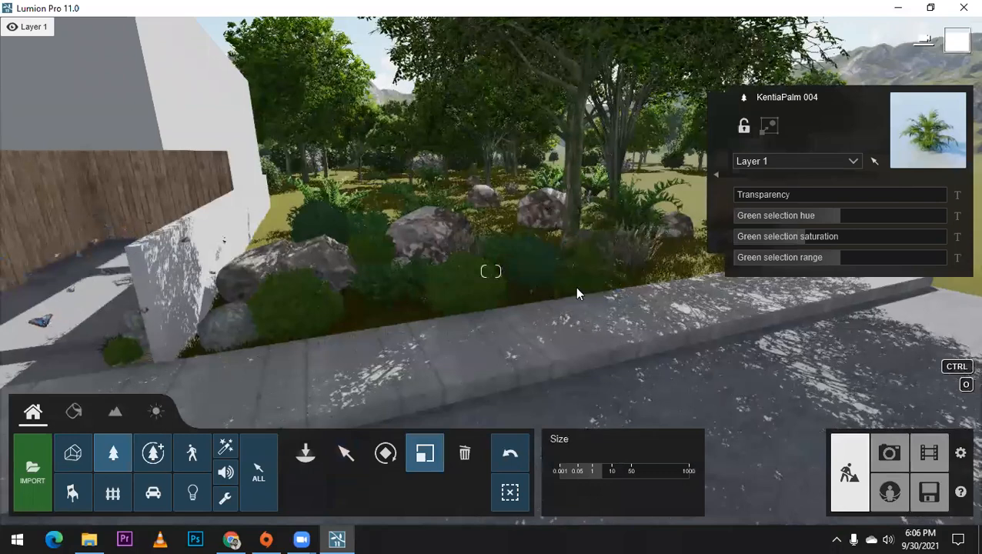
# Step: Copy the sidewalk-edge KentiaPalm 004 to the gap between the white boundary wall and the large boulder
pyautogui.click(348, 452)
pyautogui.keyDown('alt'); pyautogui.moveTo(577, 291); pyautogui.dragTo(289, 220); pyautogui.keyUp('alt')
pyautogui.press('w')
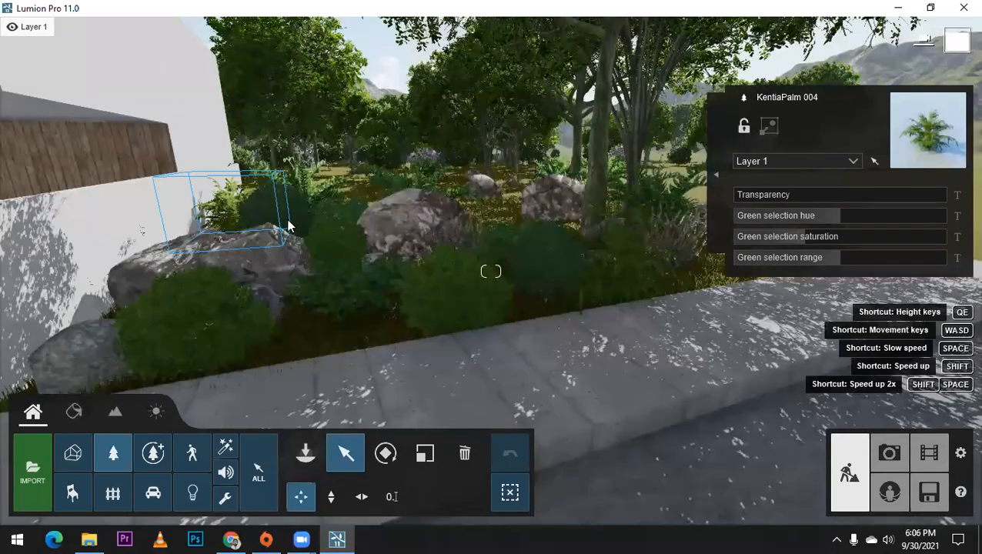
pyautogui.press('w')
pyautogui.press('q')
pyautogui.moveTo(255, 239); pyautogui.dragTo(260, 313, button='right')
pyautogui.moveTo(268, 216); pyautogui.dragTo(278, 316)
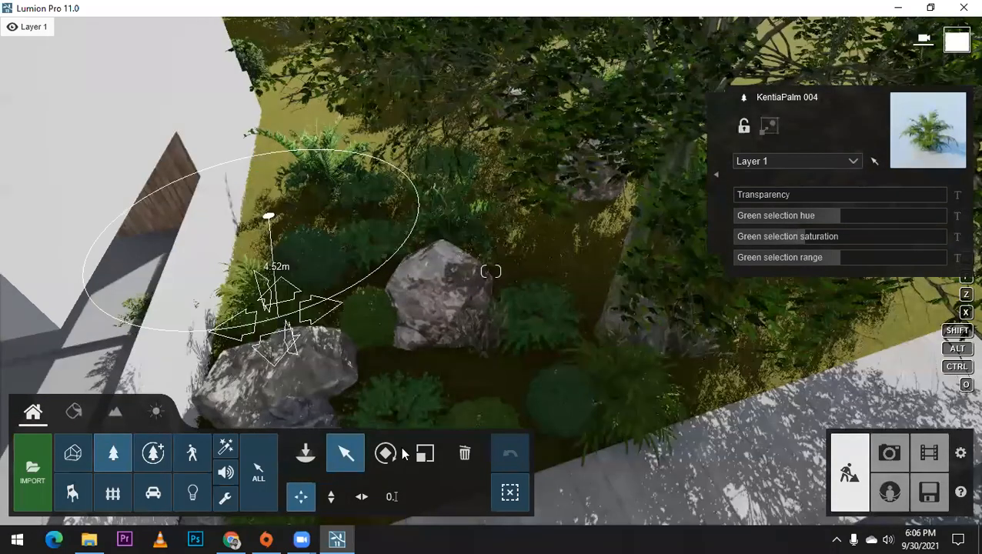
# Step: Adjust the size of the KentiaPalm 004 placed beside the white boundary wall
pyautogui.press('l')
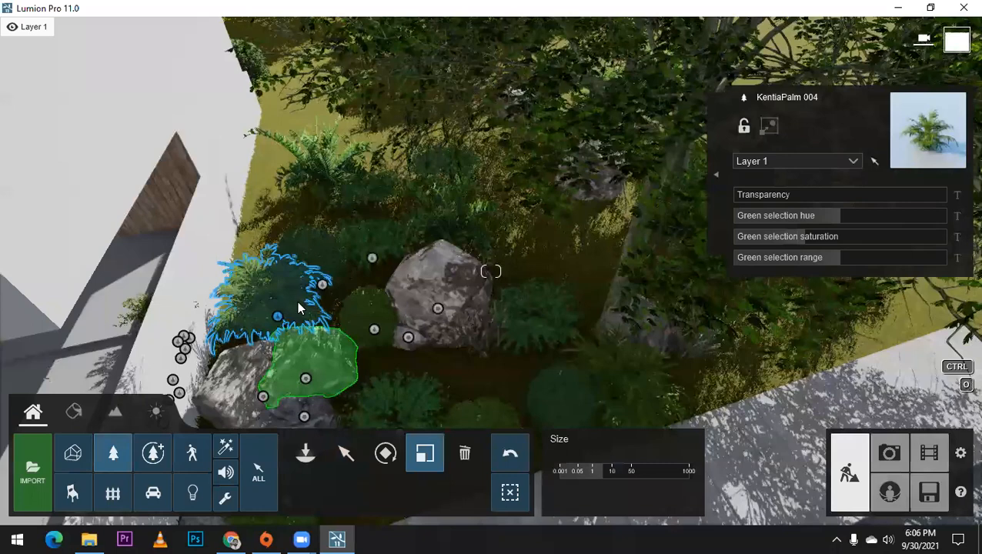
pyautogui.moveTo(341, 284); pyautogui.dragTo(437, 236)
pyautogui.scroll(-3, 891, 453)
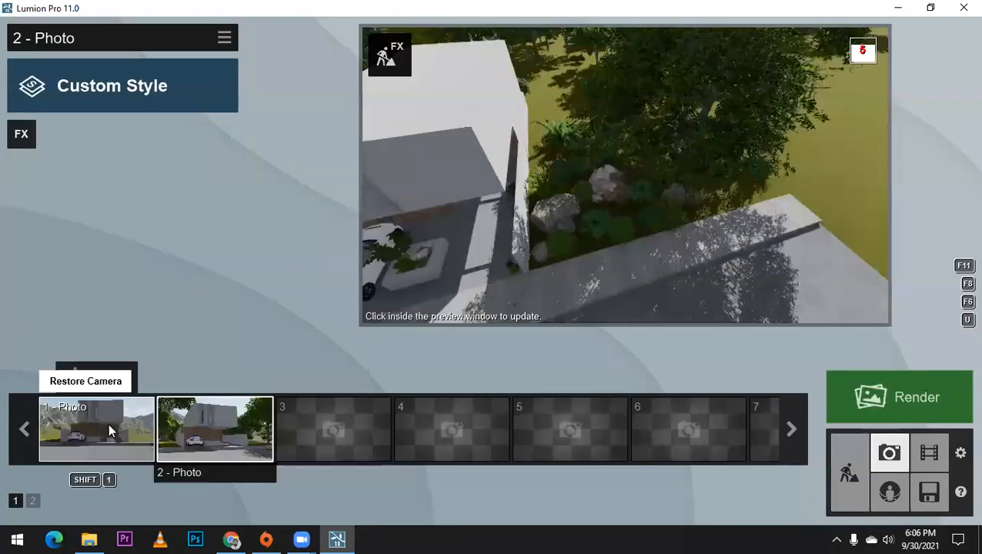
# Step: Review the stored camera views of photo 1 and photo 2 with updated previews
pyautogui.click(109, 424)
pyautogui.click(746, 192)
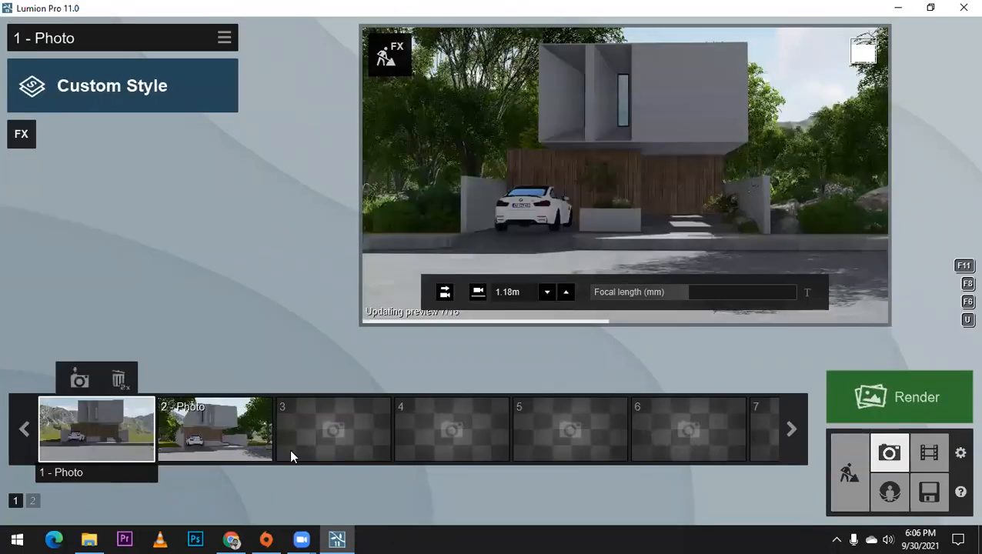
pyautogui.moveTo(223, 437)
pyautogui.click(546, 247)
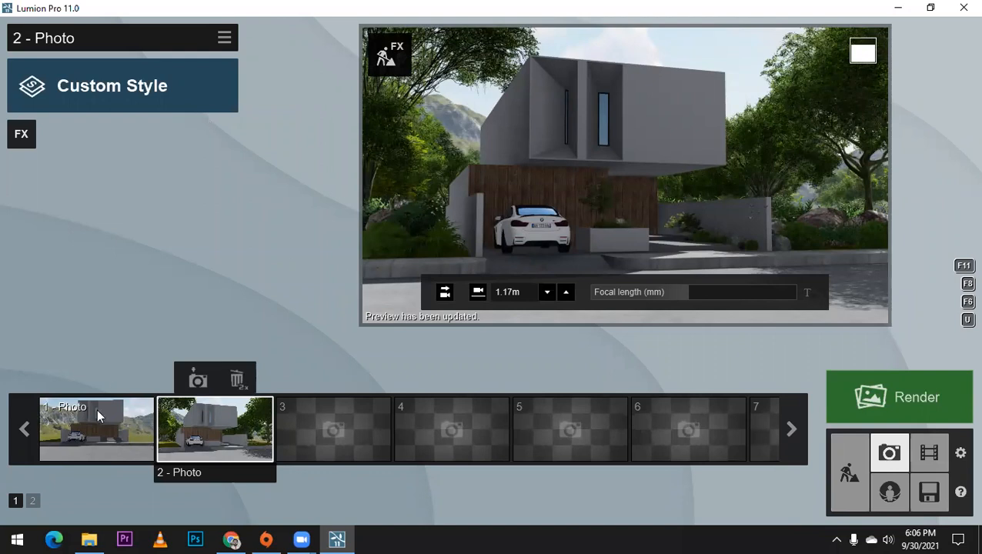
# Step: Apply the Realistic style to photo 1 and photo 2 and update their previews
pyautogui.click(179, 84)
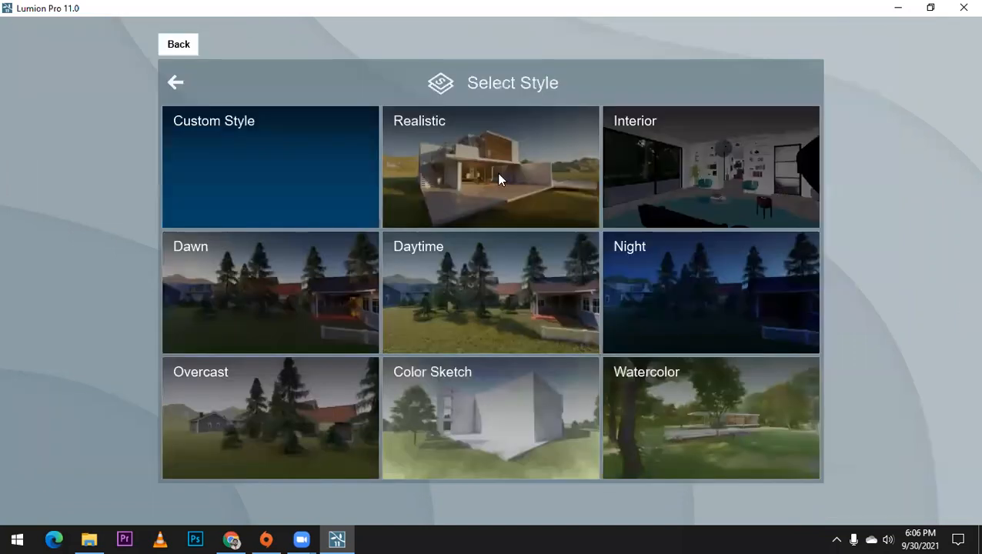
pyautogui.click(498, 179)
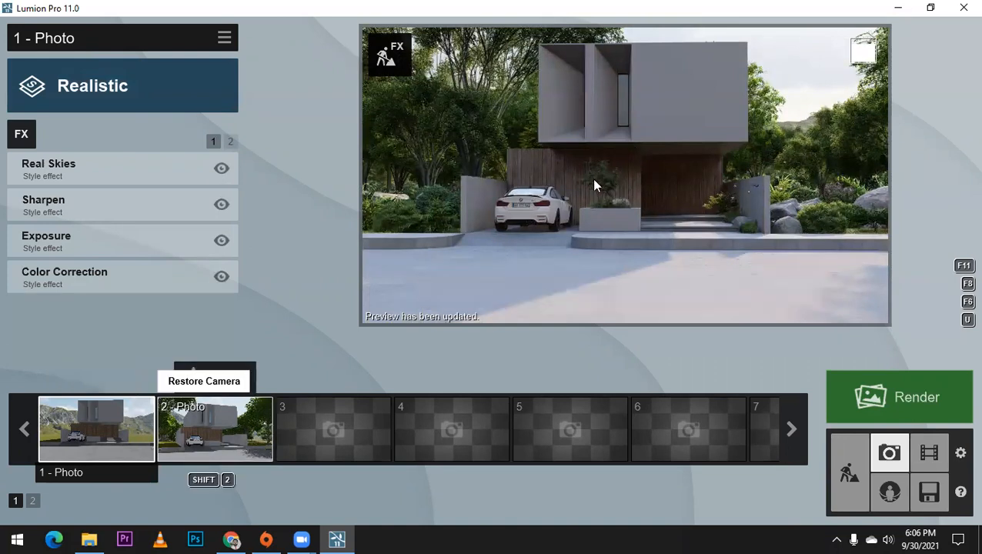
pyautogui.click(232, 427)
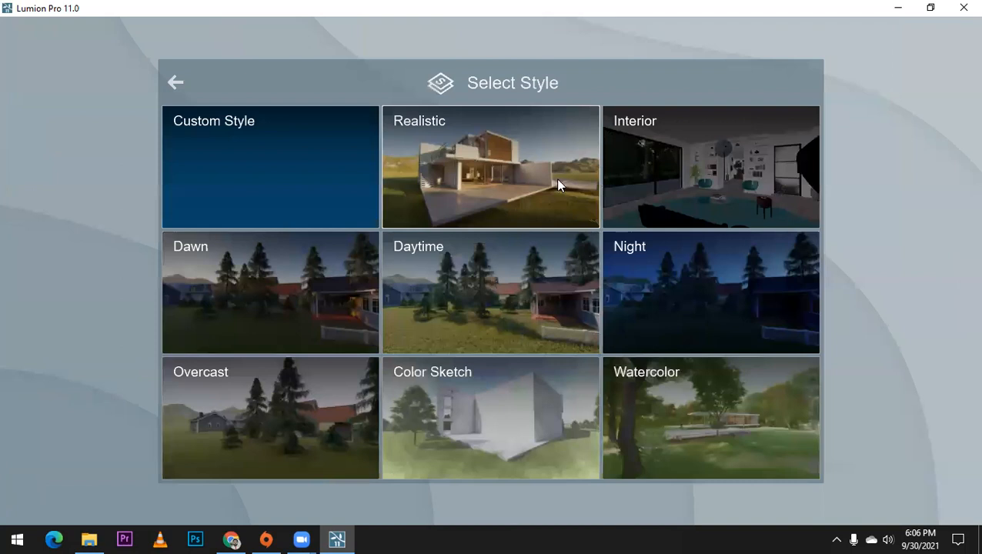
pyautogui.click(555, 177)
pyautogui.click(558, 181)
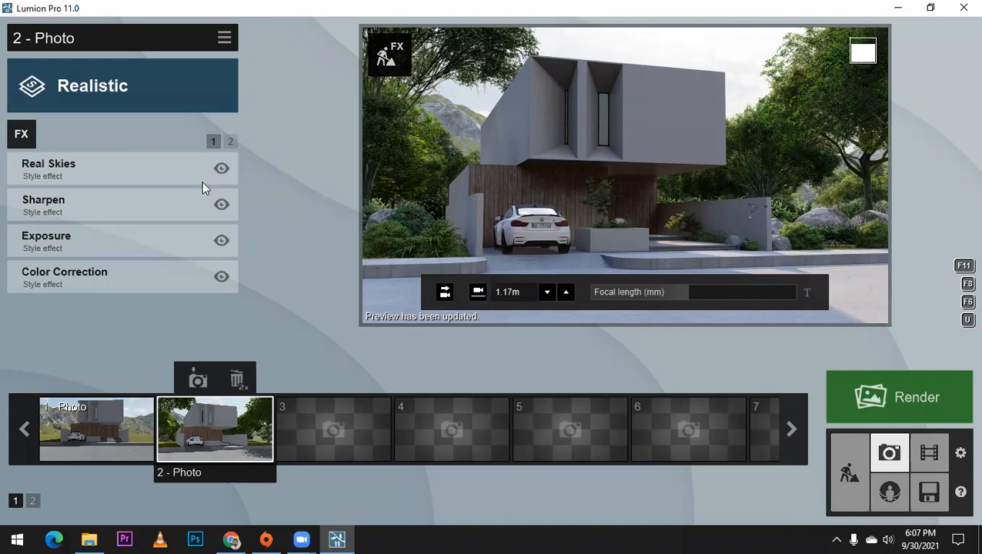
# Step: Set the Real Skies heading of photo 2 to about 86.2° and update its preview
pyautogui.click(126, 168)
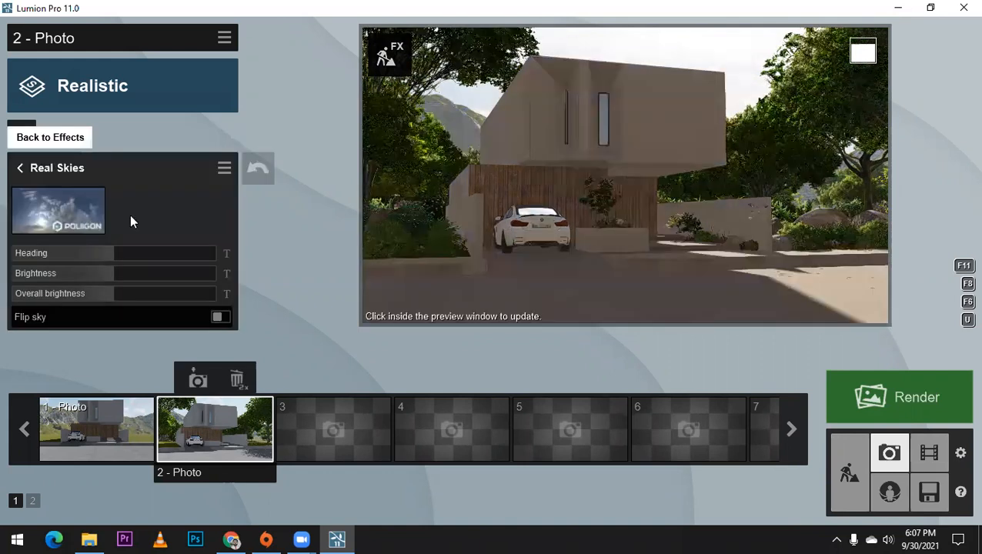
pyautogui.moveTo(124, 253); pyautogui.dragTo(168, 259)
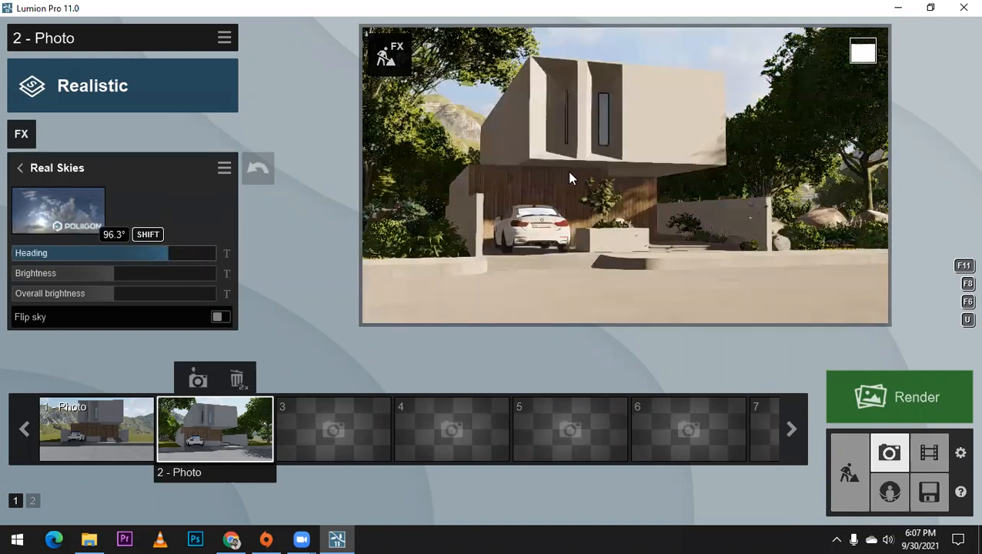
pyautogui.click(652, 125)
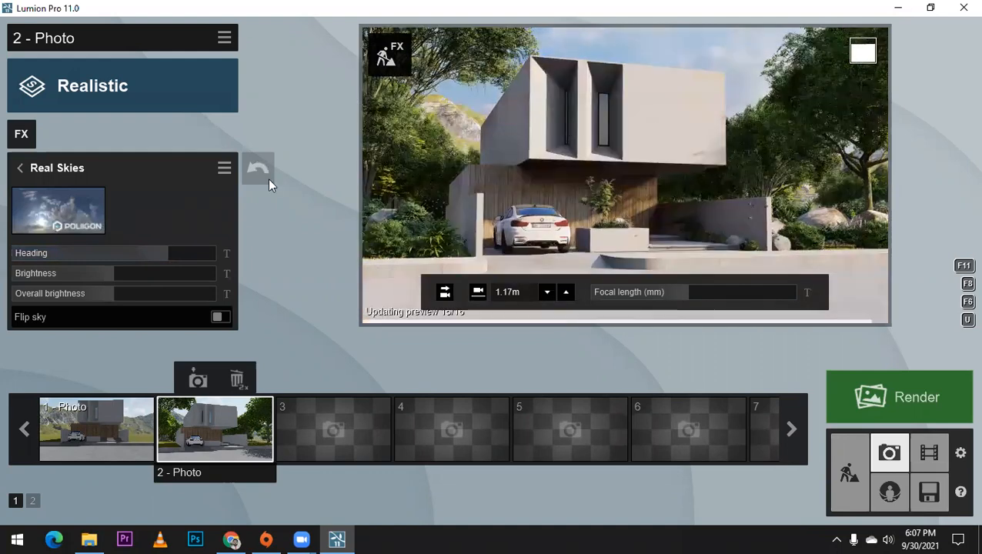
pyautogui.moveTo(164, 249)
pyautogui.mouseDown()
pyautogui.moveTo(174, 248)
pyautogui.moveTo(162, 247)
pyautogui.mouseUp()
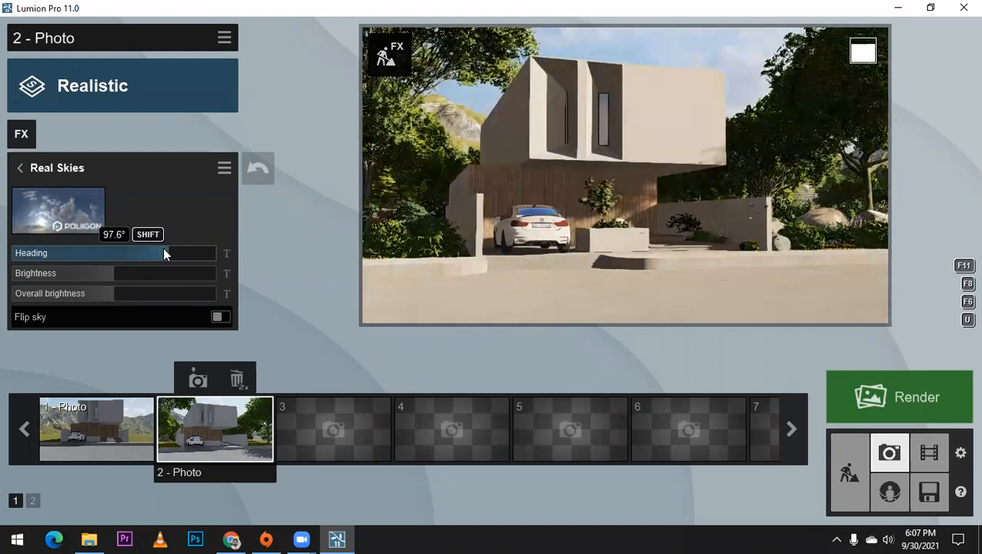
pyautogui.click(597, 97)
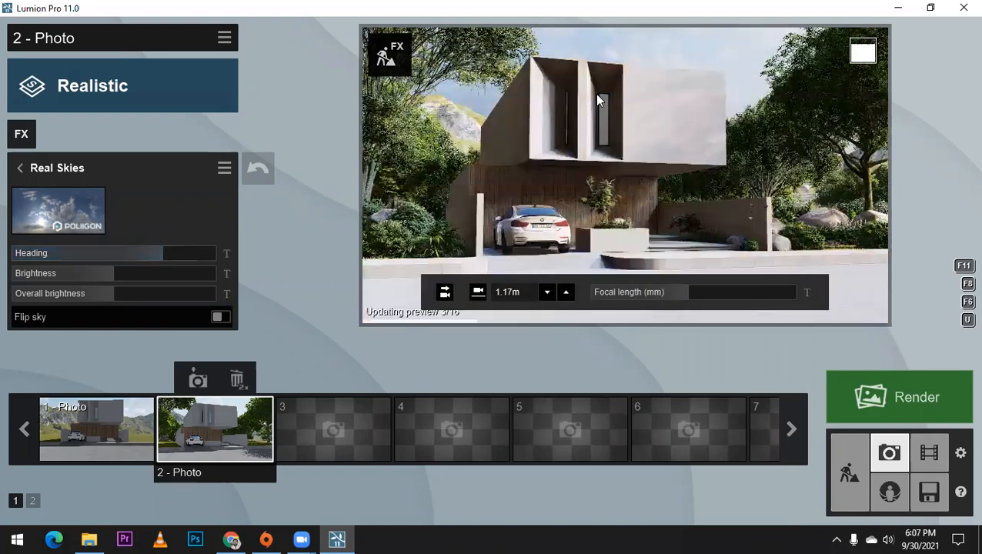
# Step: Set the Real Skies heading of photo 1 to about 105.2°
pyautogui.click(107, 404)
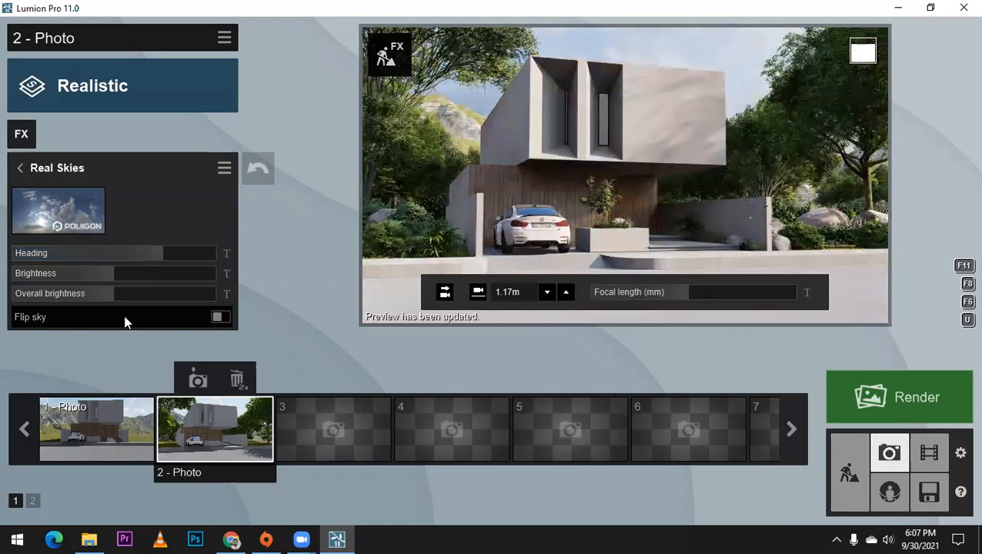
pyautogui.moveTo(162, 250)
pyautogui.mouseDown()
pyautogui.moveTo(174, 250)
pyautogui.moveTo(163, 248)
pyautogui.mouseUp()
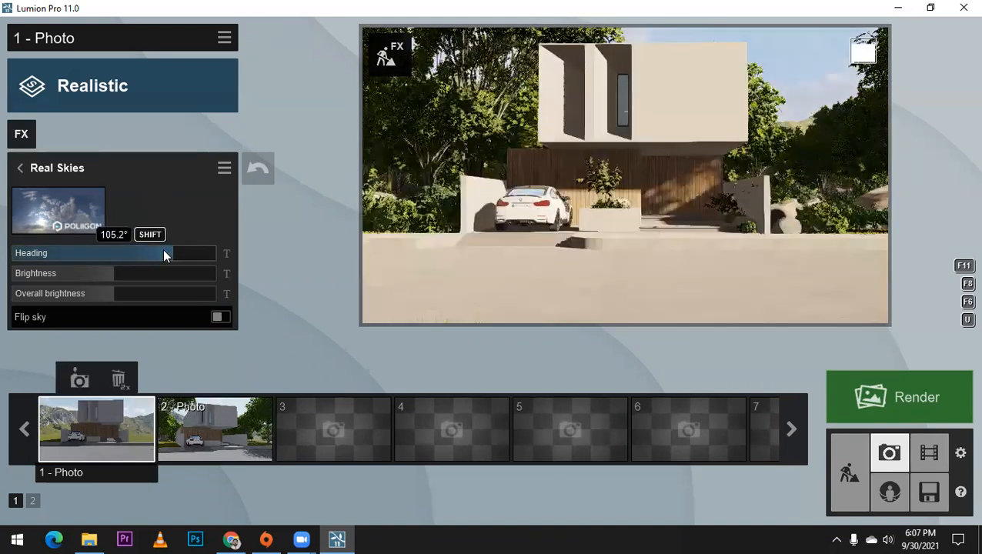
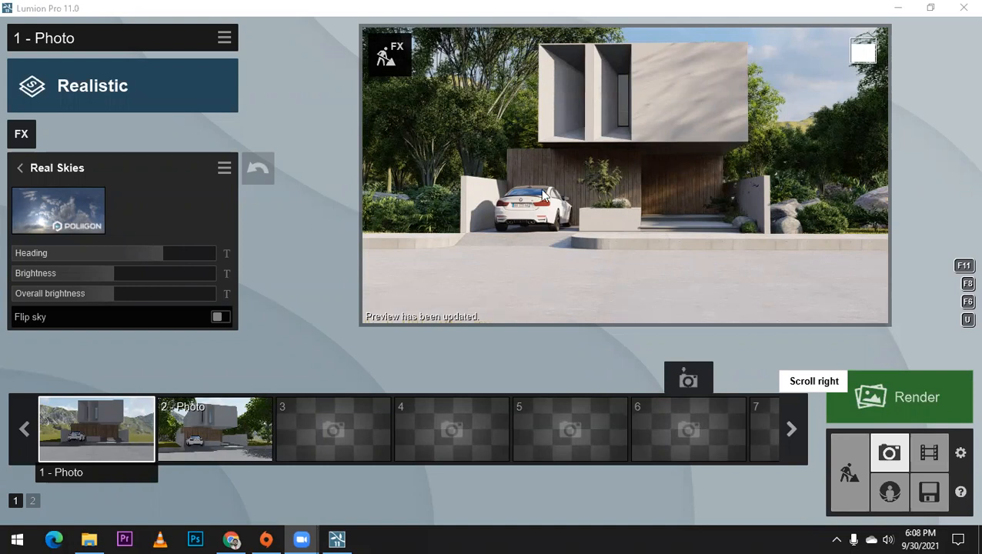
# Step: Leave the photo editing and return to building the scene around the house's driveway and road
pyautogui.click(849, 471)
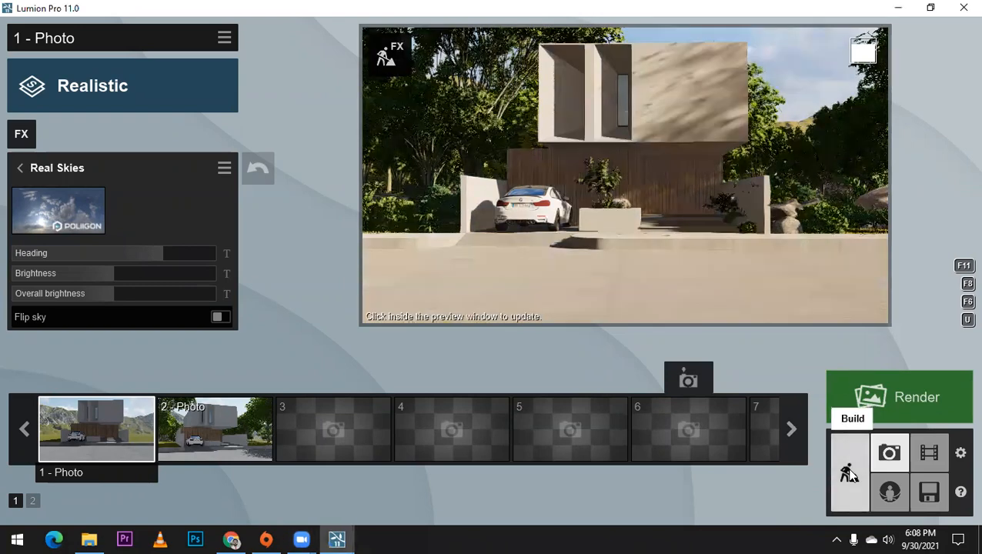
pyautogui.click(847, 468)
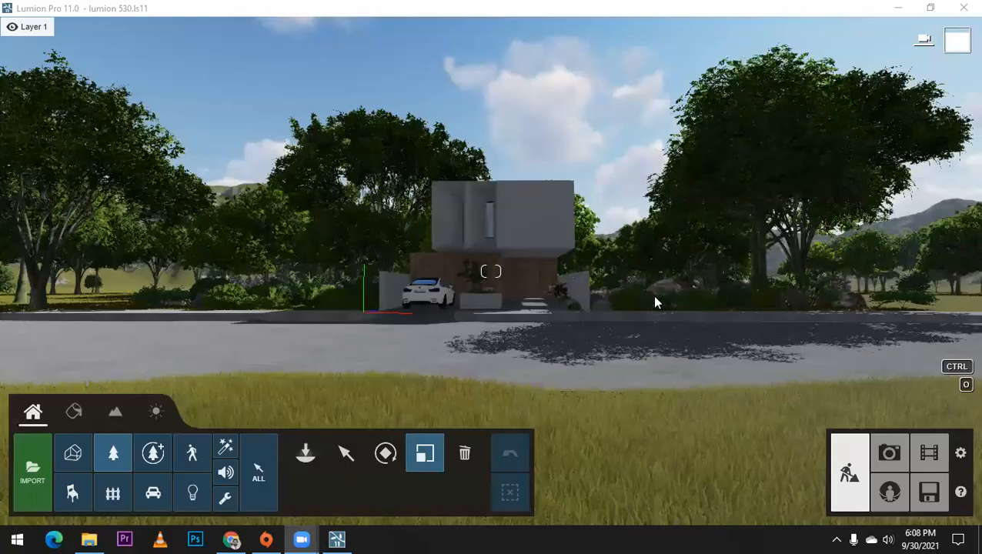
pyautogui.click(592, 116)
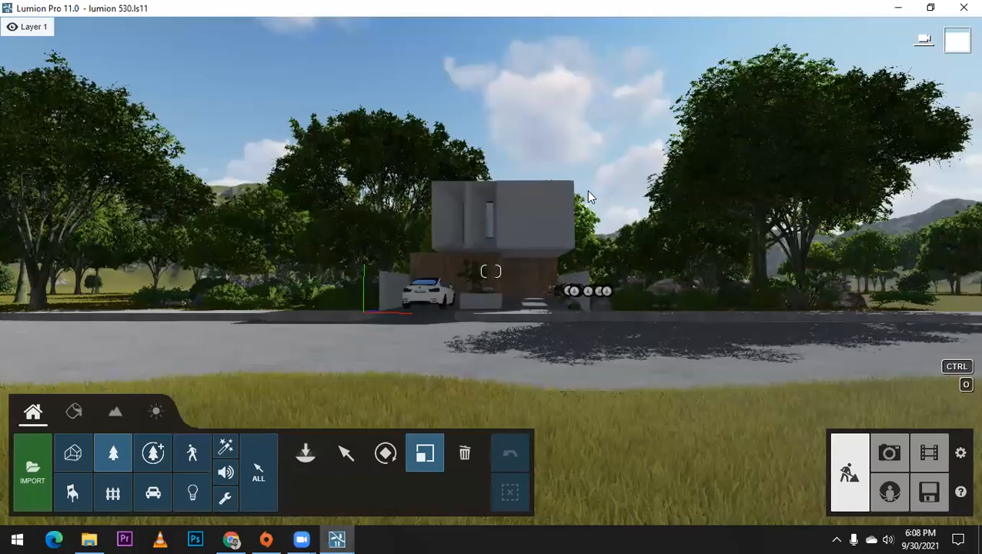
pyautogui.press('w')
pyautogui.press('q')
pyautogui.moveTo(593, 228); pyautogui.dragTo(613, 242, button='right')
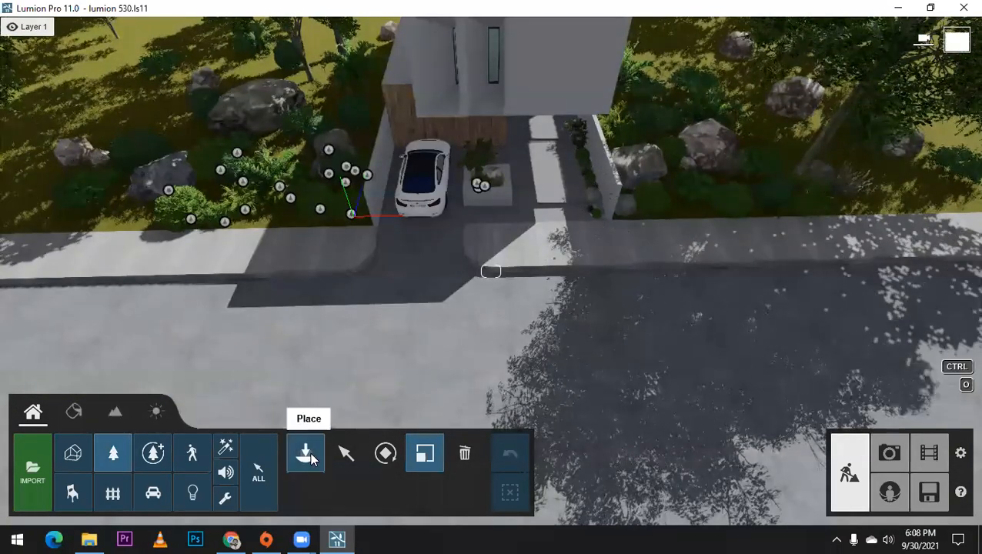
# Step: Place a Leaves Maple Square Large patch from the fallen-leaves nature library on the road in front of the driveway
pyautogui.click(305, 452)
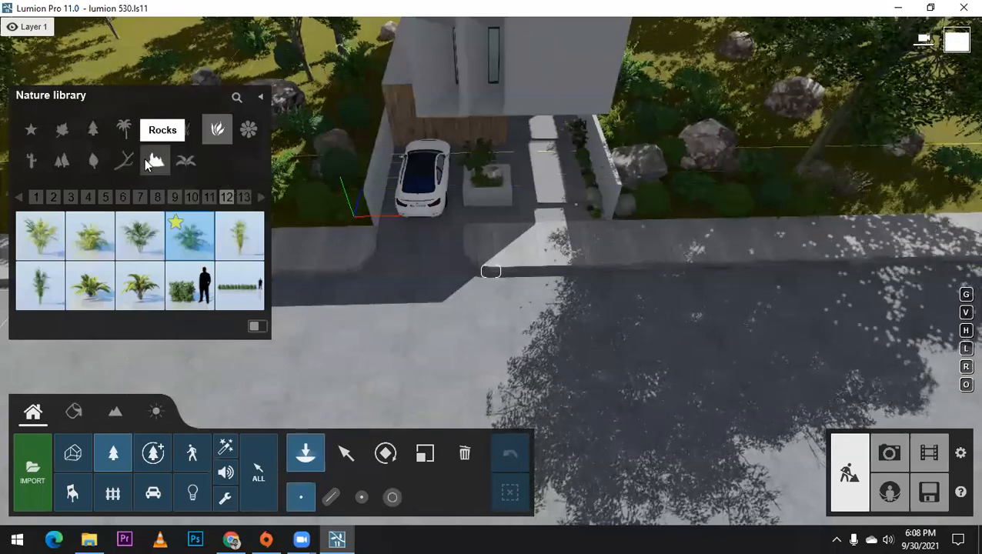
pyautogui.click(94, 160)
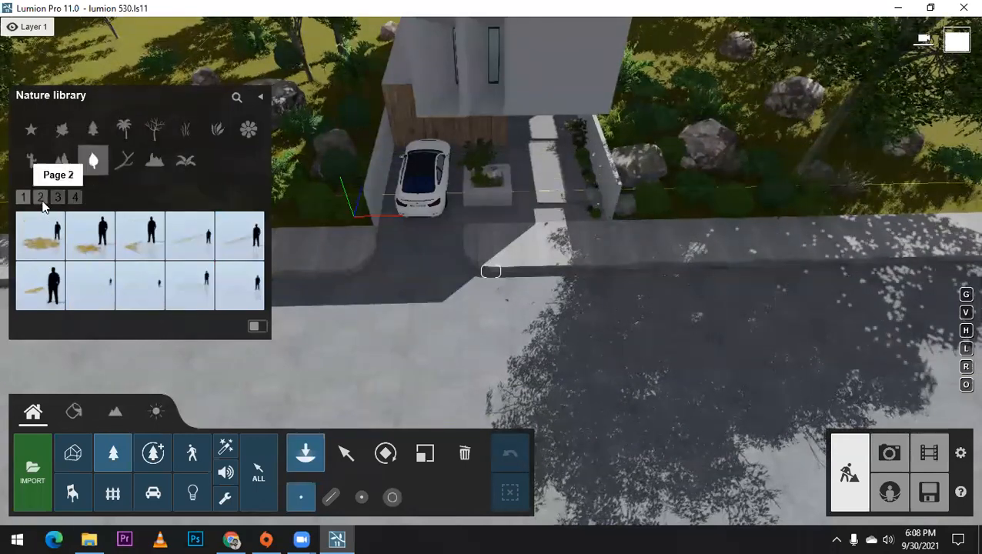
pyautogui.click(40, 197)
pyautogui.click(58, 197)
pyautogui.moveTo(238, 298)
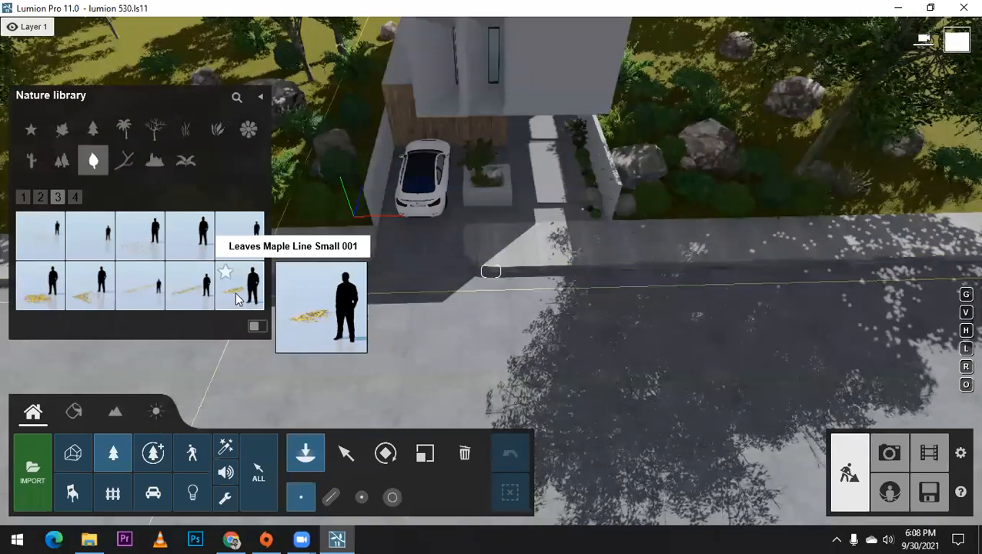
pyautogui.click(75, 197)
pyautogui.moveTo(140, 250)
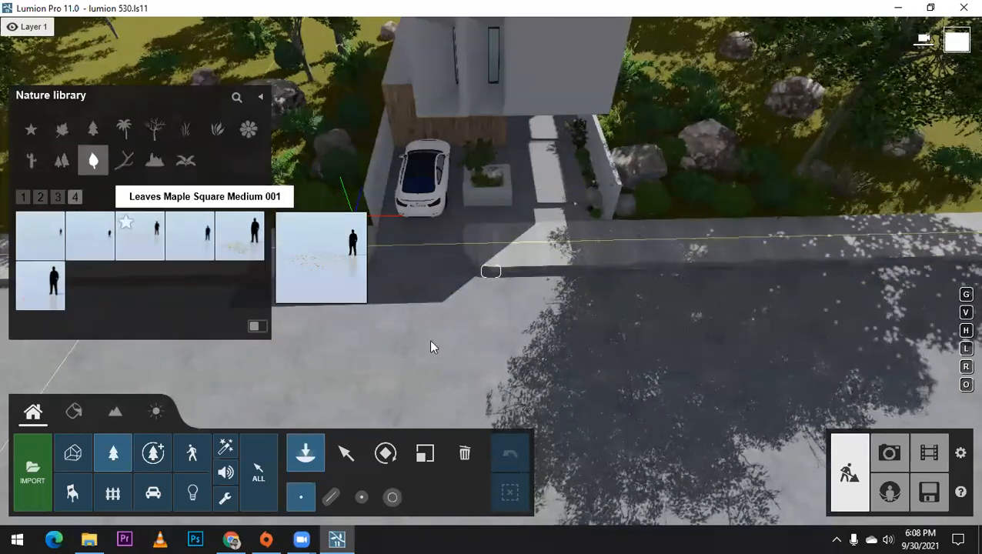
pyautogui.moveTo(243, 250)
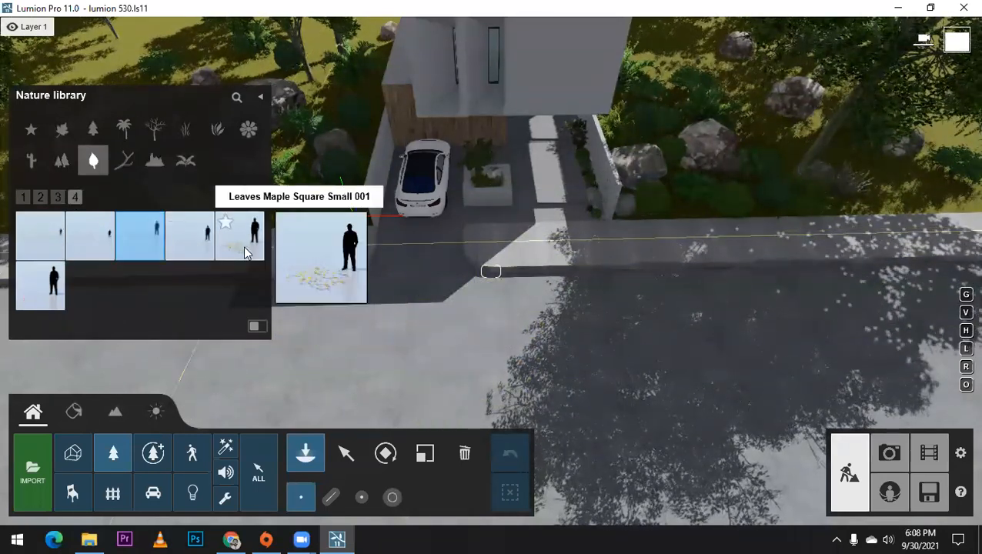
pyautogui.click(90, 234)
pyautogui.moveTo(575, 250); pyautogui.dragTo(457, 285, button='right')
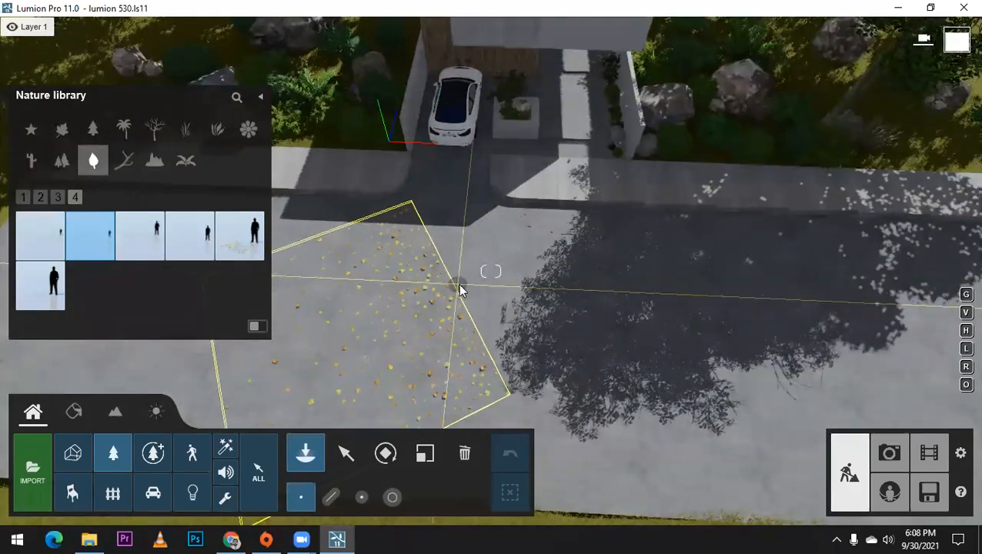
pyautogui.click(473, 280)
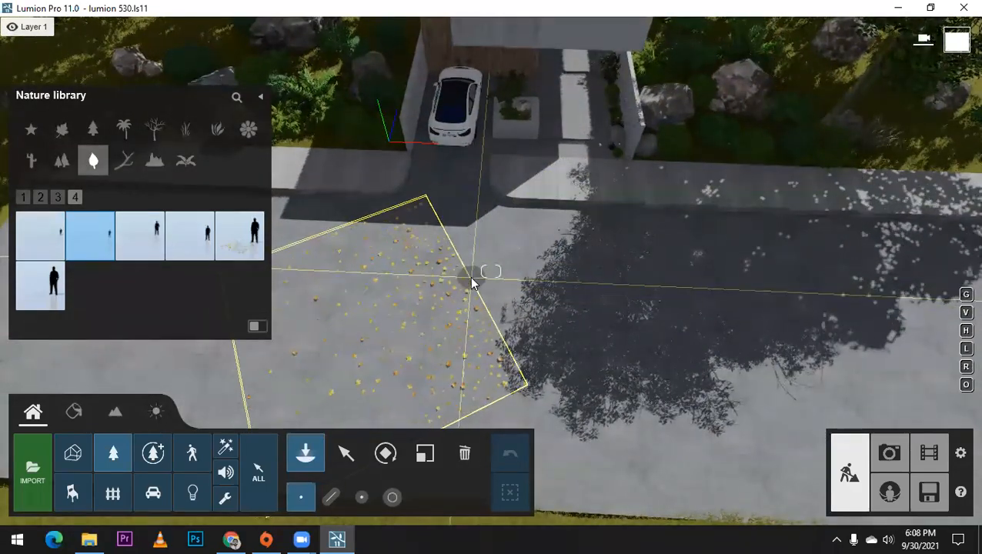
# Step: Rotate the maple leaf patch parallel to the road and move it against the curb beside the driveway
pyautogui.click(385, 454)
pyautogui.moveTo(471, 285); pyautogui.dragTo(480, 210)
pyautogui.click(346, 452)
pyautogui.moveTo(471, 283); pyautogui.dragTo(303, 187)
pyautogui.scroll(5, 327, 203)
pyautogui.moveTo(331, 200); pyautogui.dragTo(417, 149, button='right')
pyautogui.scroll(3, 386, 167)
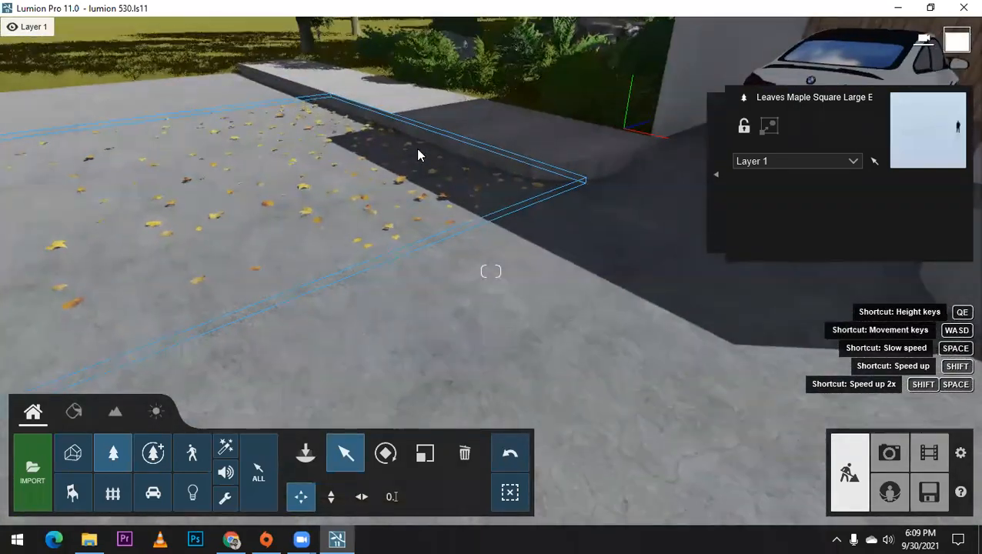
pyautogui.scroll(3, 417, 149)
pyautogui.moveTo(403, 94)
pyautogui.mouseDown()
pyautogui.moveTo(377, 115)
pyautogui.moveTo(358, 113)
pyautogui.moveTo(390, 98)
pyautogui.mouseUp()
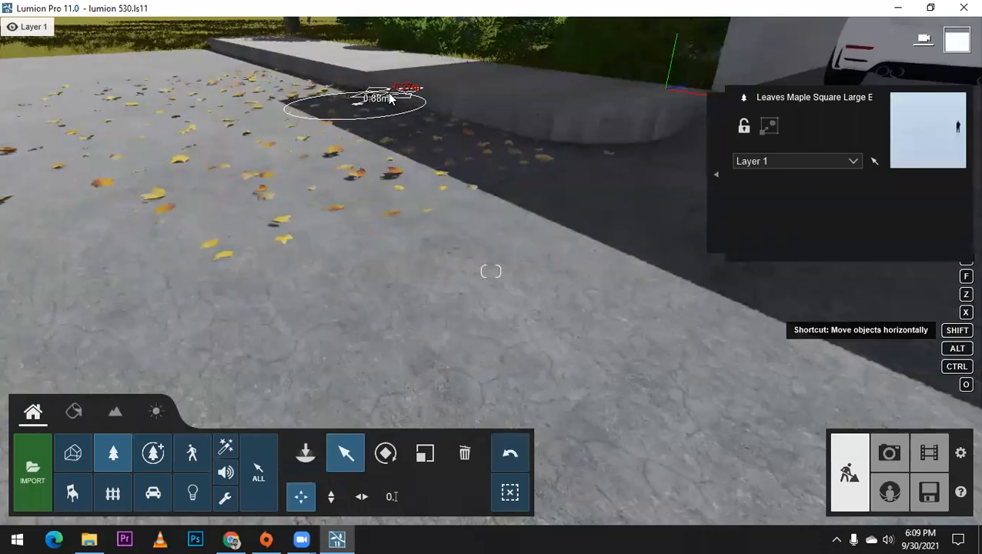
# Step: Adjust the leaf patch's height so the leaves lie on the road surface beside the curb
pyautogui.moveTo(429, 154); pyautogui.dragTo(323, 115, button='right')
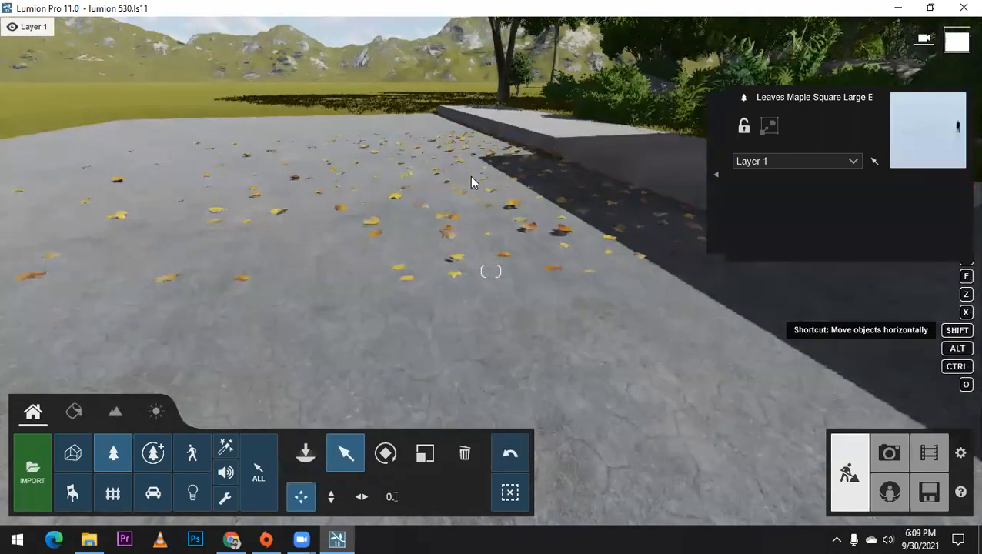
pyautogui.moveTo(471, 177); pyautogui.dragTo(477, 246, button='right')
pyautogui.press('q')
pyautogui.moveTo(477, 208); pyautogui.dragTo(480, 252, button='right')
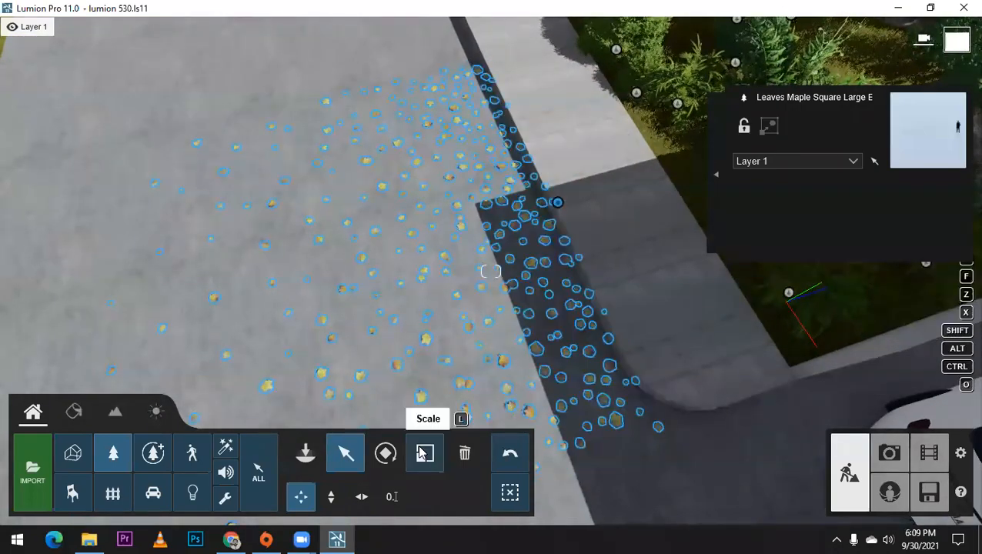
pyautogui.click(331, 497)
pyautogui.scroll(8, 612, 283)
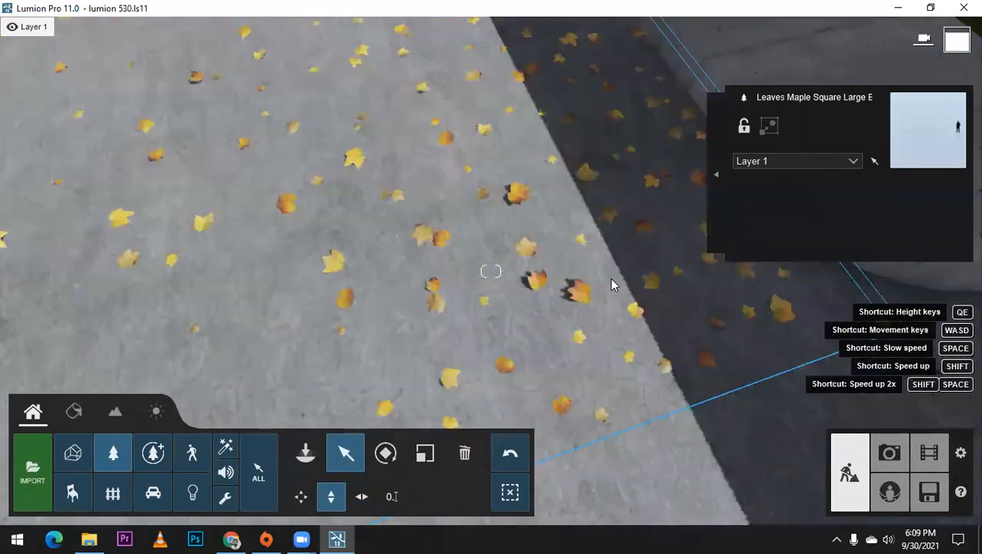
pyautogui.moveTo(611, 331); pyautogui.dragTo(608, 274, button='right')
pyautogui.scroll(-6, 612, 293)
pyautogui.moveTo(613, 308); pyautogui.dragTo(699, 316, button='right')
pyautogui.moveTo(385, 253); pyautogui.dragTo(412, 247, button='right')
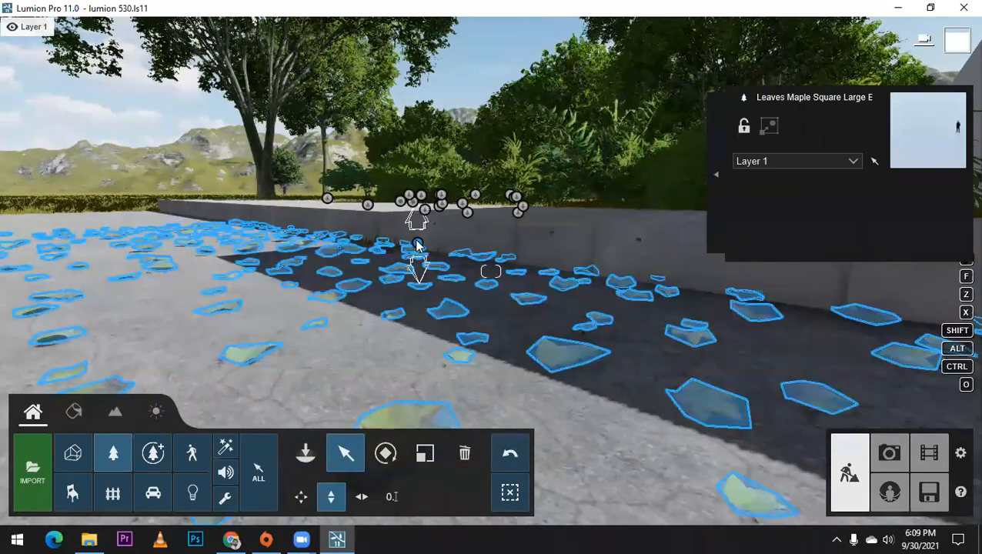
pyautogui.moveTo(416, 247); pyautogui.dragTo(419, 265)
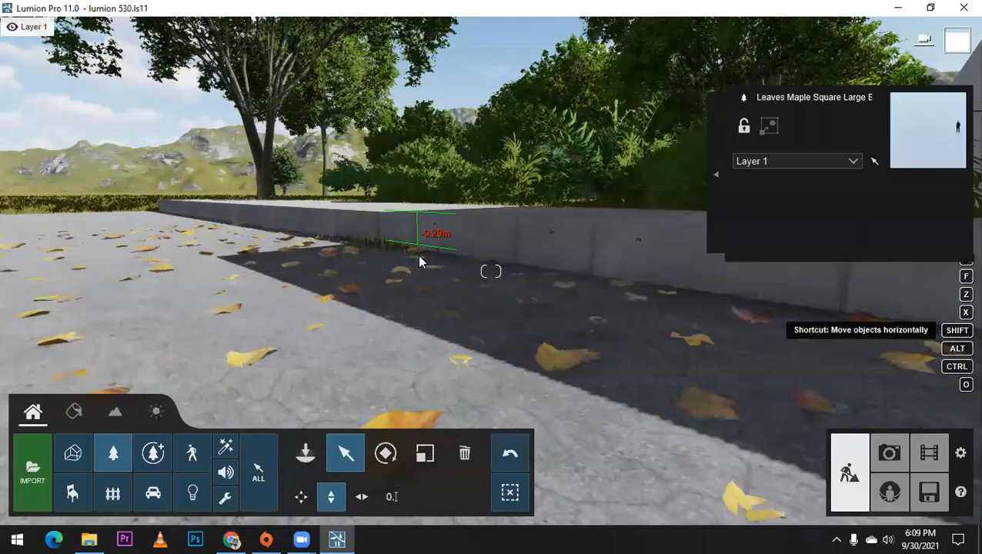
pyautogui.moveTo(576, 368); pyautogui.dragTo(581, 361, button='right')
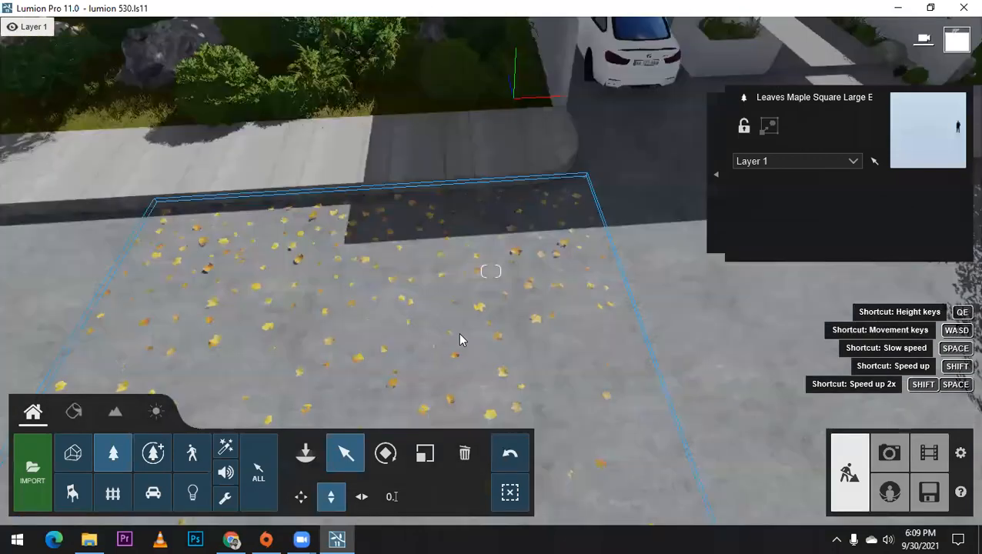
# Step: Duplicate the maple leaf patch in place on the road
pyautogui.scroll(-4, 431, 246)
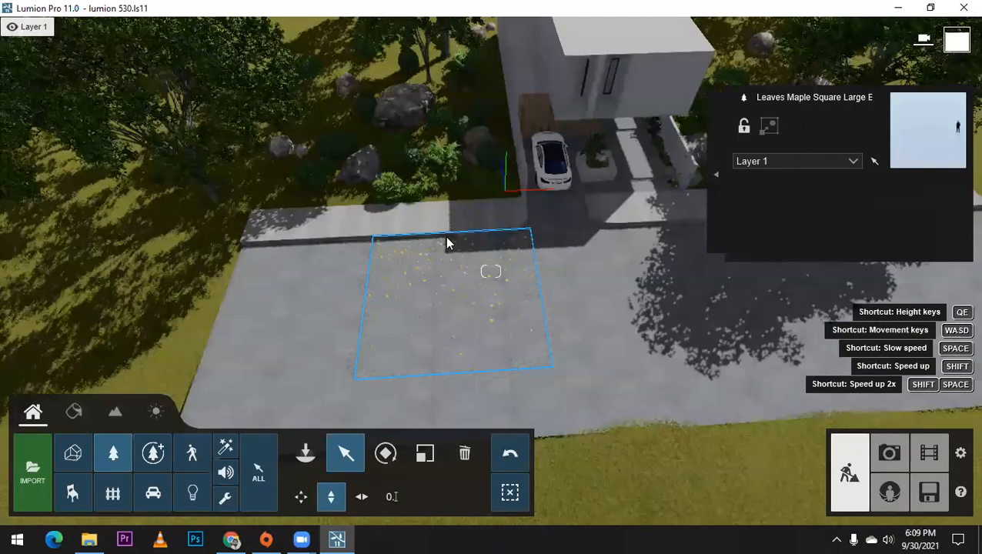
pyautogui.press('alt')
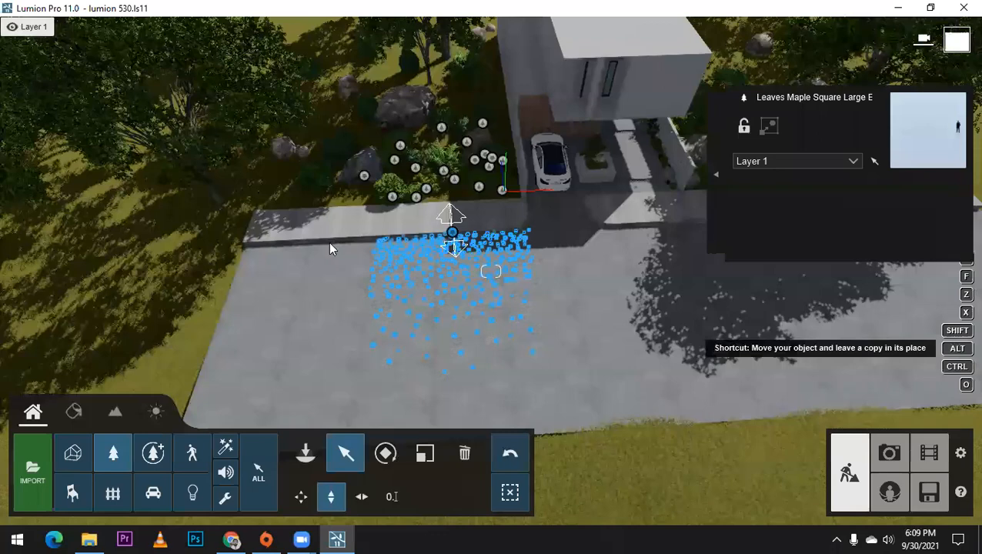
pyautogui.press('shift')
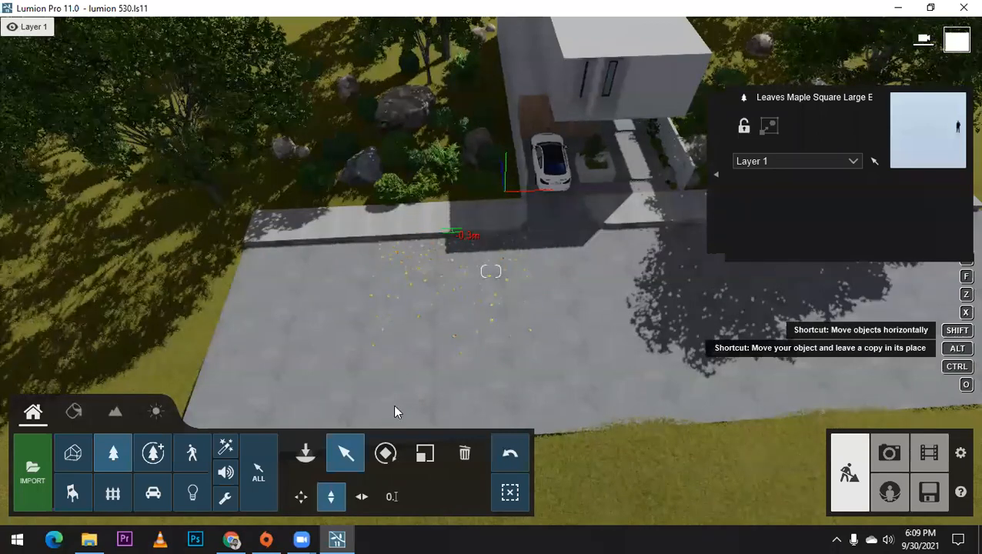
pyautogui.moveTo(429, 294); pyautogui.dragTo(455, 241)
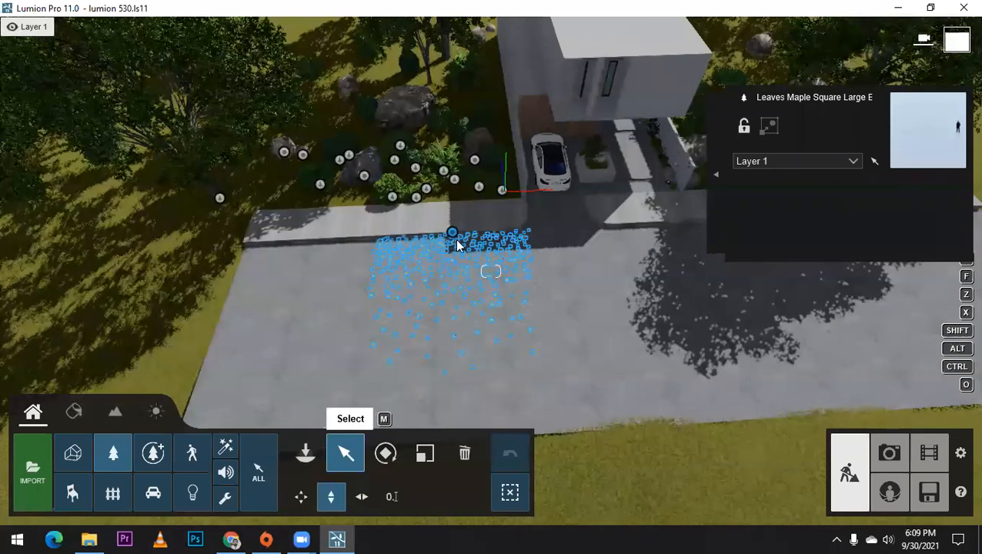
# Step: Move the duplicated leaf patch horizontally along the curb, away from the driveway, to cover the neighbouring stretch of road
pyautogui.scroll(3, 351, 160)
pyautogui.scroll(3, 331, 135)
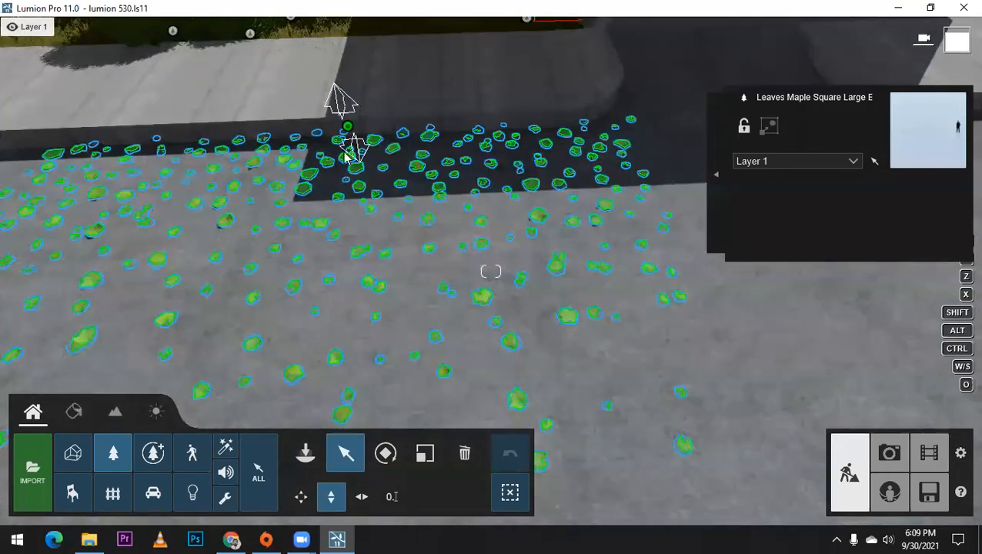
pyautogui.moveTo(312, 124); pyautogui.dragTo(514, 150)
pyautogui.moveTo(485, 281); pyautogui.dragTo(446, 376)
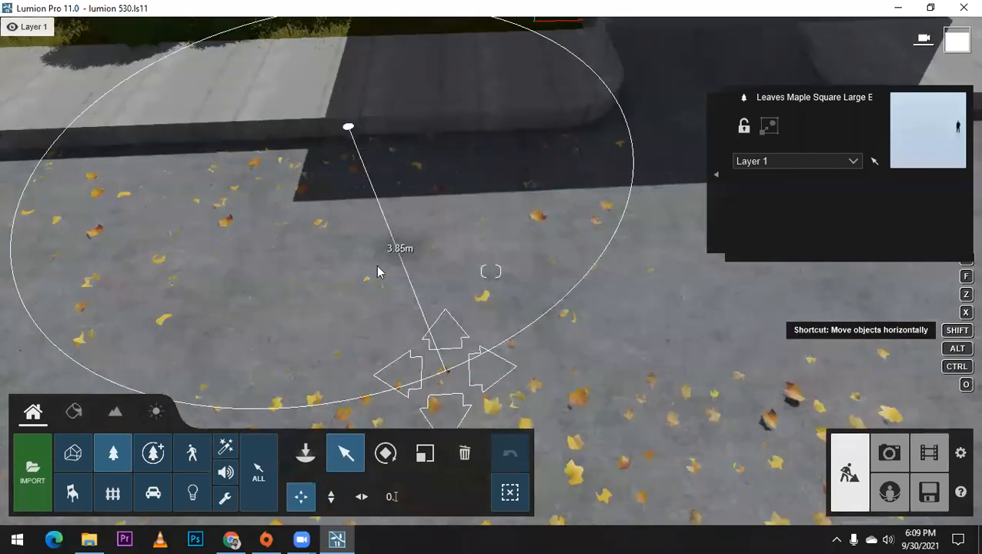
pyautogui.moveTo(377, 271); pyautogui.dragTo(373, 263)
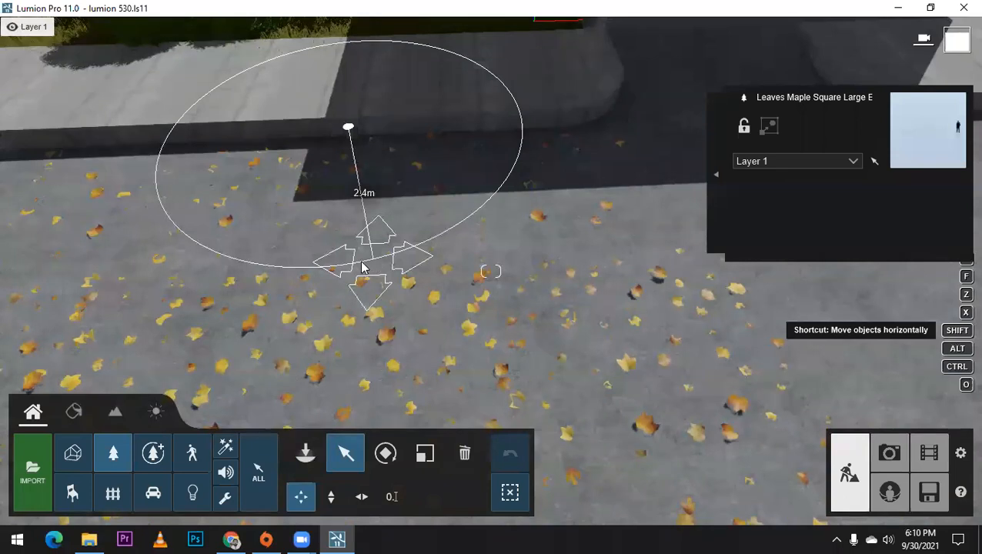
pyautogui.moveTo(43, 176); pyautogui.dragTo(90, 189)
pyautogui.press('s')
pyautogui.moveTo(482, 245); pyautogui.dragTo(207, 82, button='right')
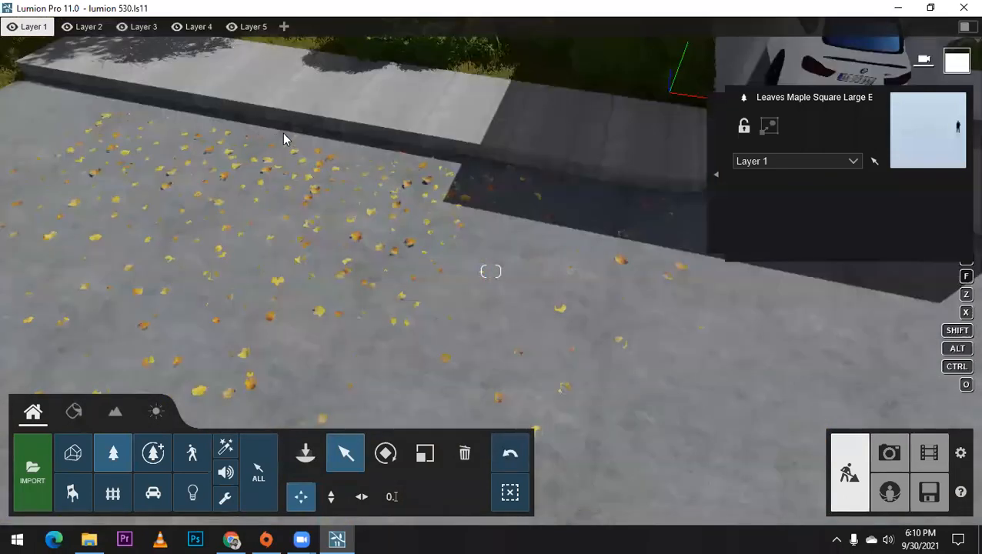
pyautogui.moveTo(223, 114); pyautogui.dragTo(210, 108)
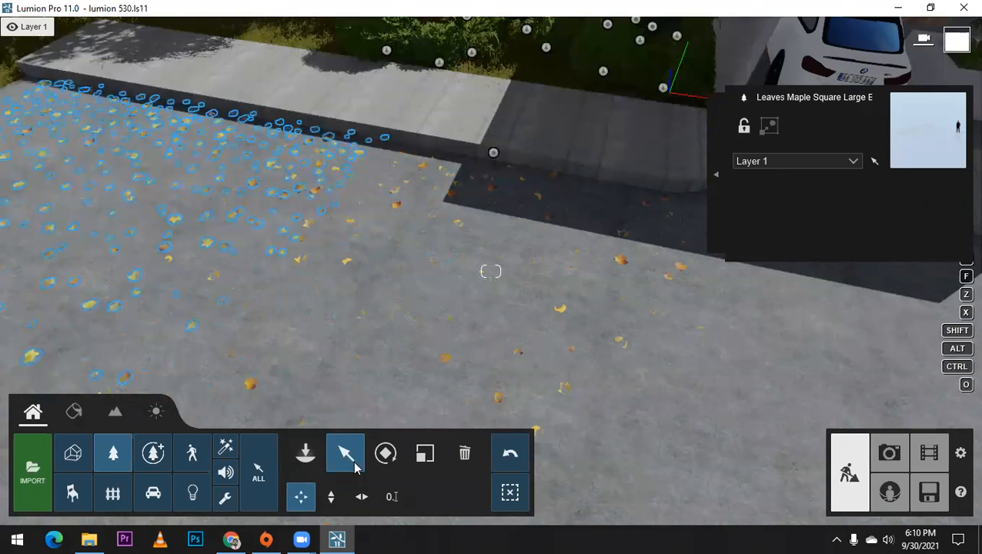
# Step: Fine-tune the height of the leaf patch nearest the driveway and shift it along the curb toward the driveway
pyautogui.click(331, 496)
pyautogui.moveTo(495, 153); pyautogui.dragTo(495, 141)
pyautogui.moveTo(392, 202); pyautogui.dragTo(440, 230, button='right')
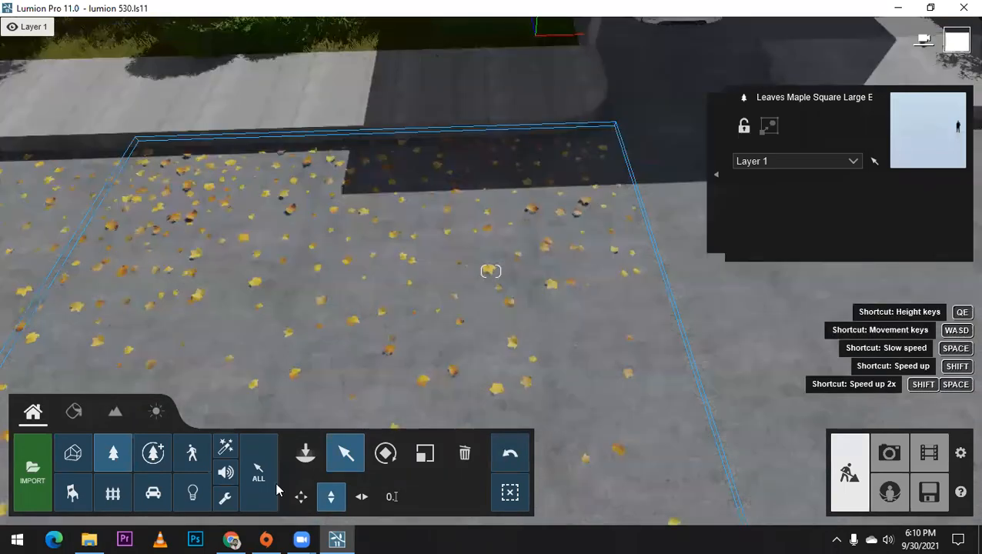
pyautogui.click(301, 496)
pyautogui.moveTo(380, 133); pyautogui.dragTo(500, 131)
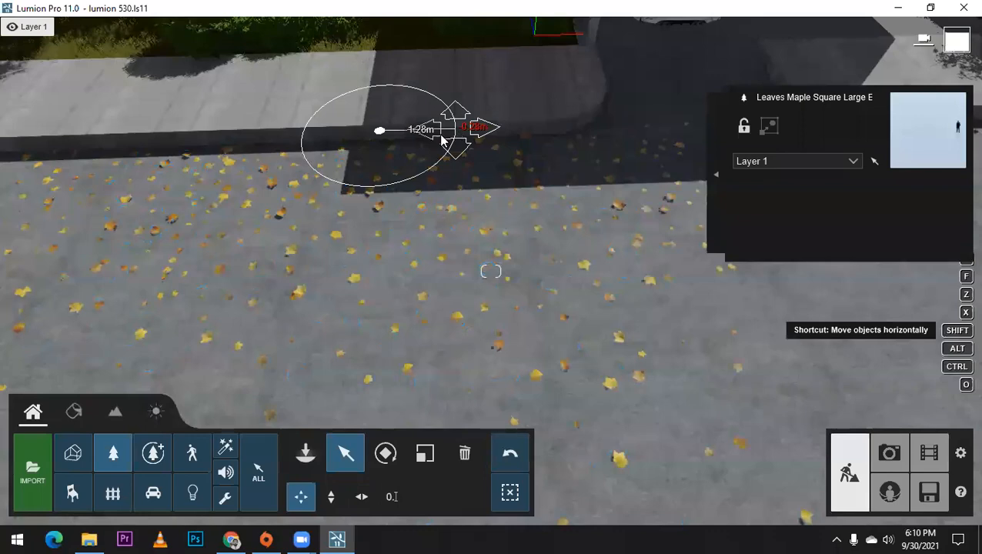
# Step: Copy the leaf patch nearest the driveway about 7.2 m along the curb to cover the road in front of the entrance
pyautogui.scroll(-5, 420, 146)
pyautogui.moveTo(420, 147); pyautogui.dragTo(423, 163, button='right')
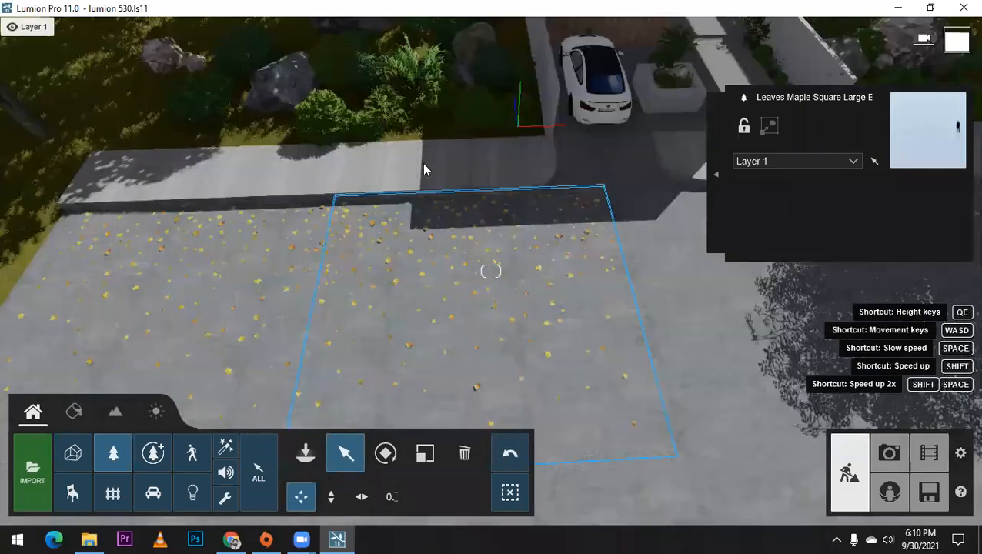
pyautogui.moveTo(477, 166); pyautogui.dragTo(724, 159)
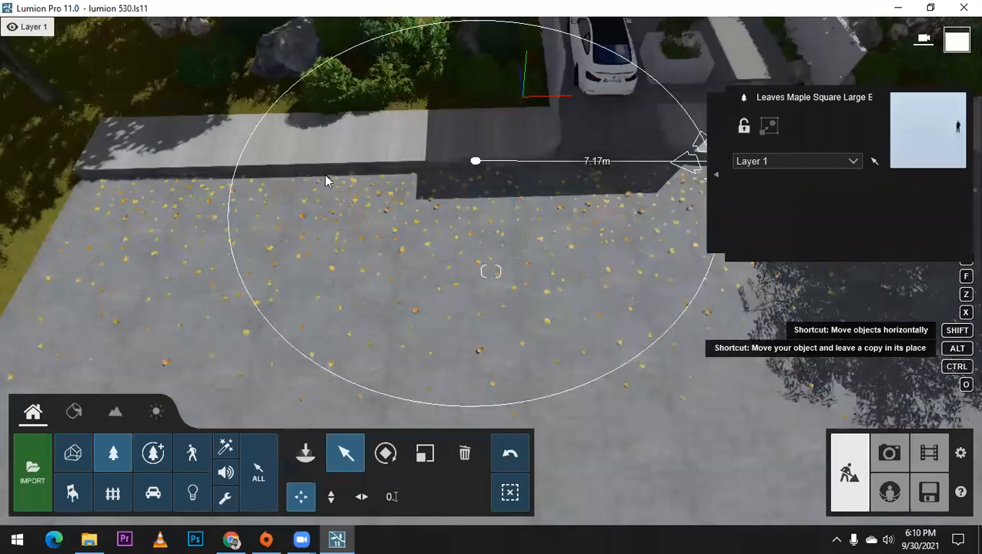
pyautogui.moveTo(293, 166); pyautogui.dragTo(357, 170, button='right')
pyautogui.scroll(-3, 357, 171)
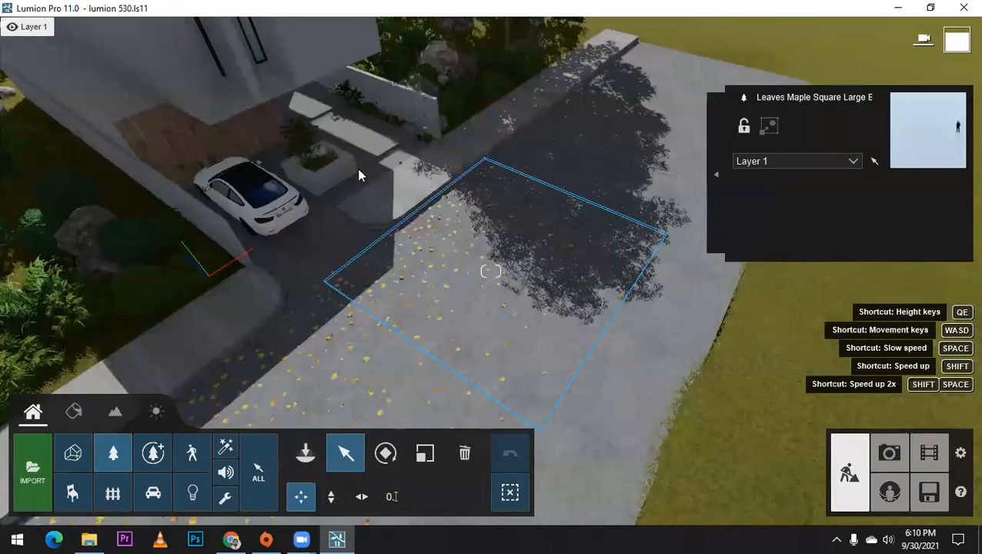
pyautogui.moveTo(520, 151); pyautogui.dragTo(566, 144, button='right')
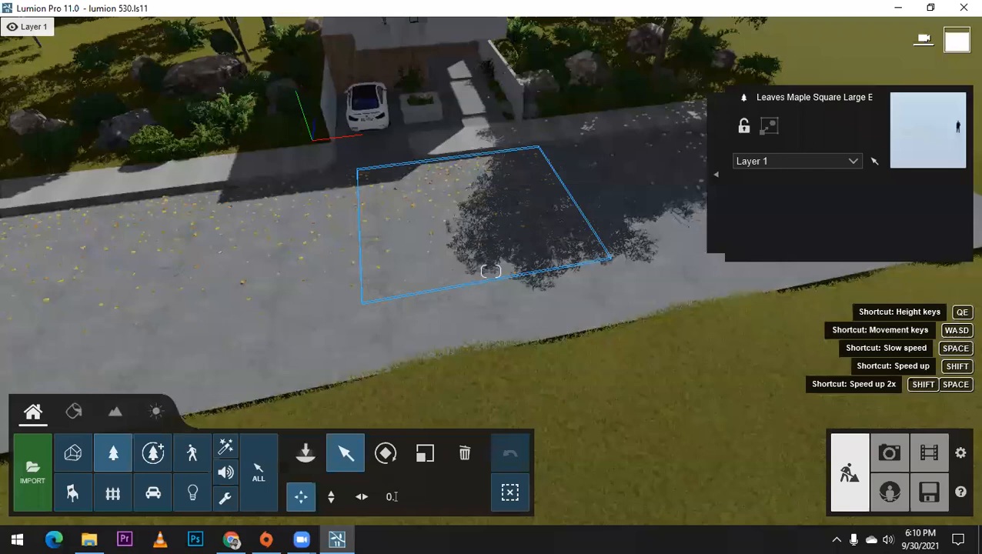
pyautogui.scroll(5, 510, 173)
pyautogui.scroll(-3, 508, 180)
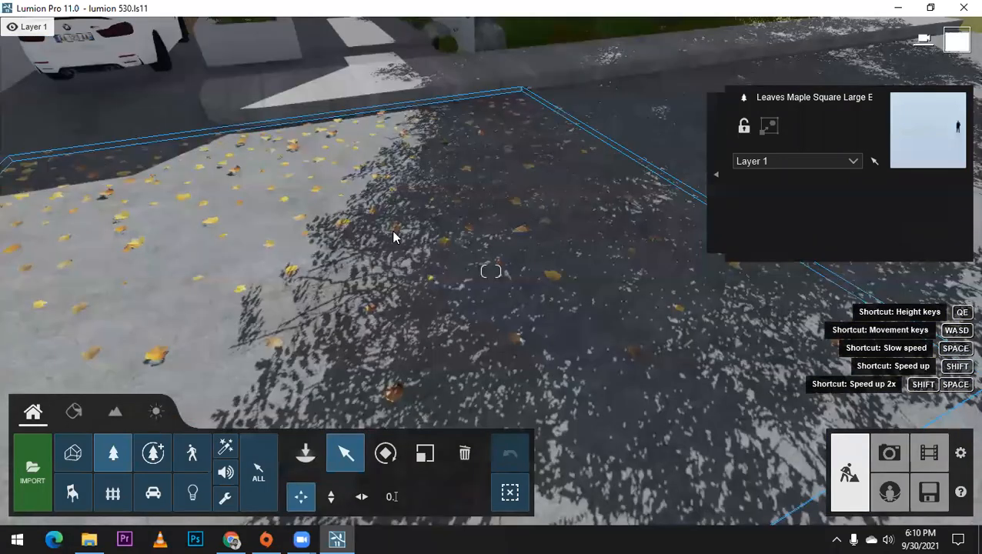
# Step: Check the road's leaf coverage around the entrance and in the first photo view
pyautogui.scroll(3, 391, 230)
pyautogui.scroll(-3, 450, 235)
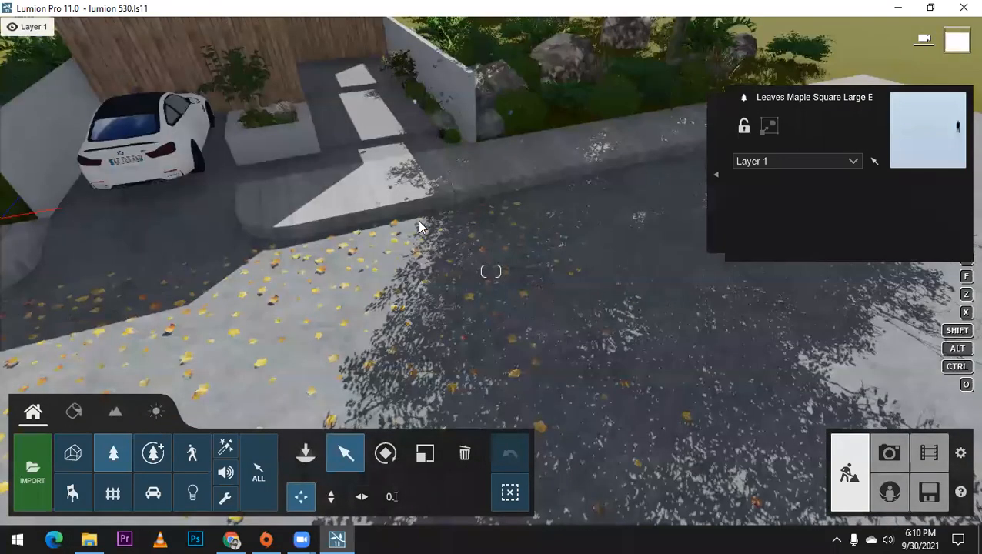
pyautogui.click(333, 228)
pyautogui.keyDown('alt'); pyautogui.moveTo(570, 200); pyautogui.dragTo(647, 159); pyautogui.keyUp('alt')
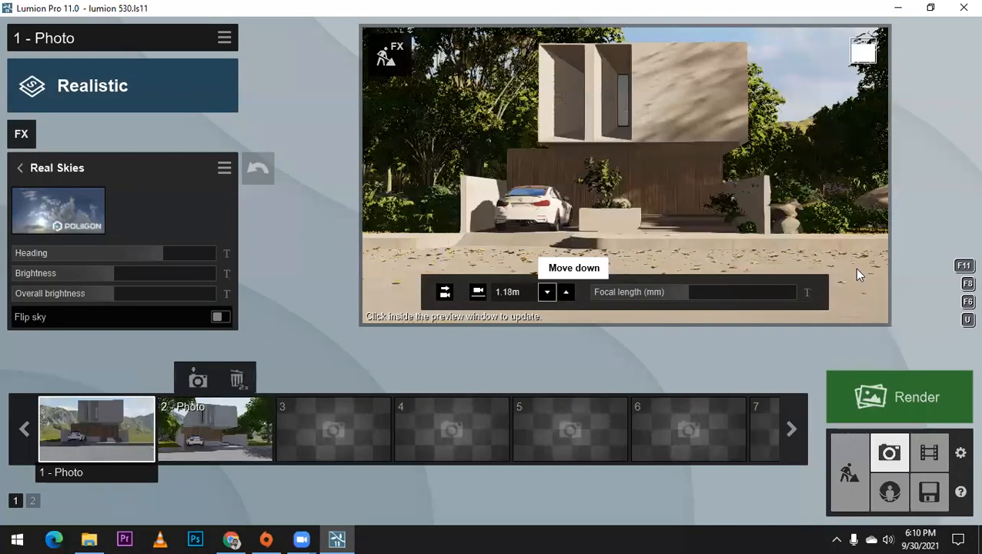
pyautogui.click(400, 250)
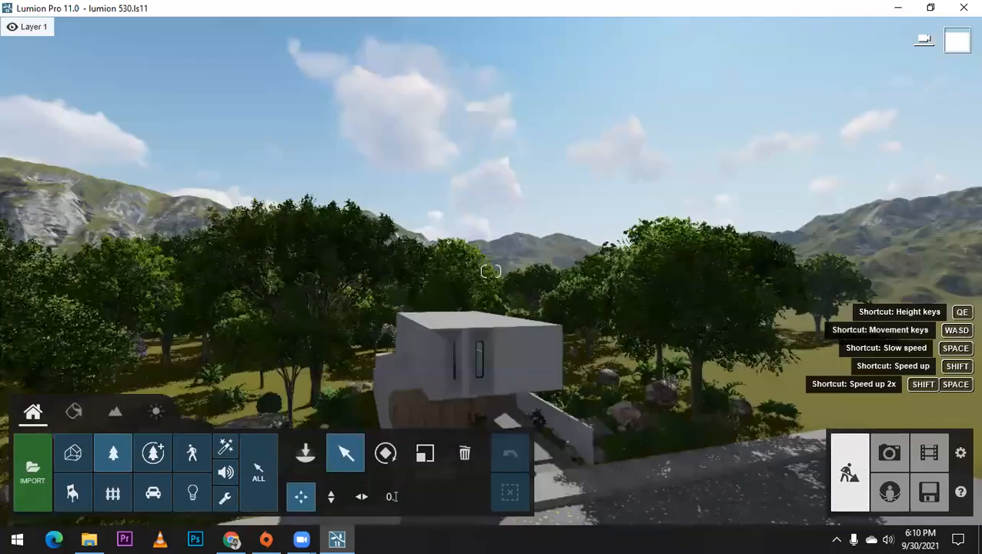
# Step: Place Leaves Maple Square Small E patches on the paved sidewalk in front of the house entrance
pyautogui.moveTo(651, 268); pyautogui.dragTo(651, 369, button='right')
pyautogui.scroll(2, 658, 282)
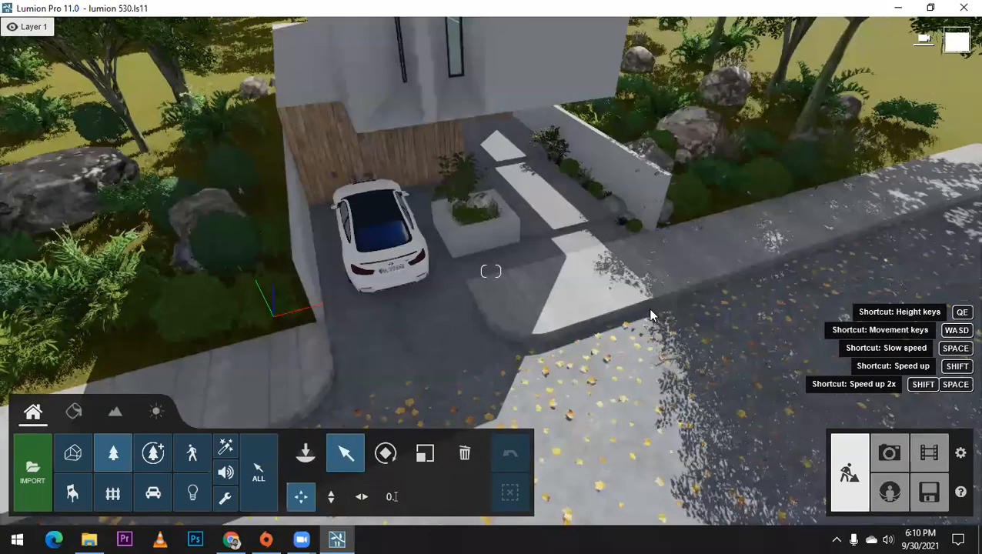
pyautogui.scroll(2, 573, 271)
pyautogui.scroll(-2, 557, 289)
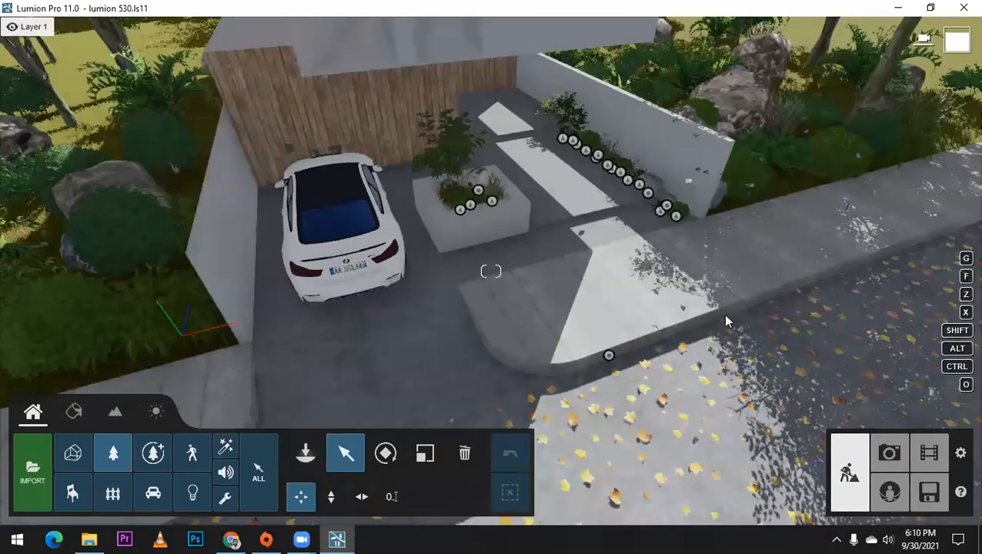
pyautogui.click(306, 452)
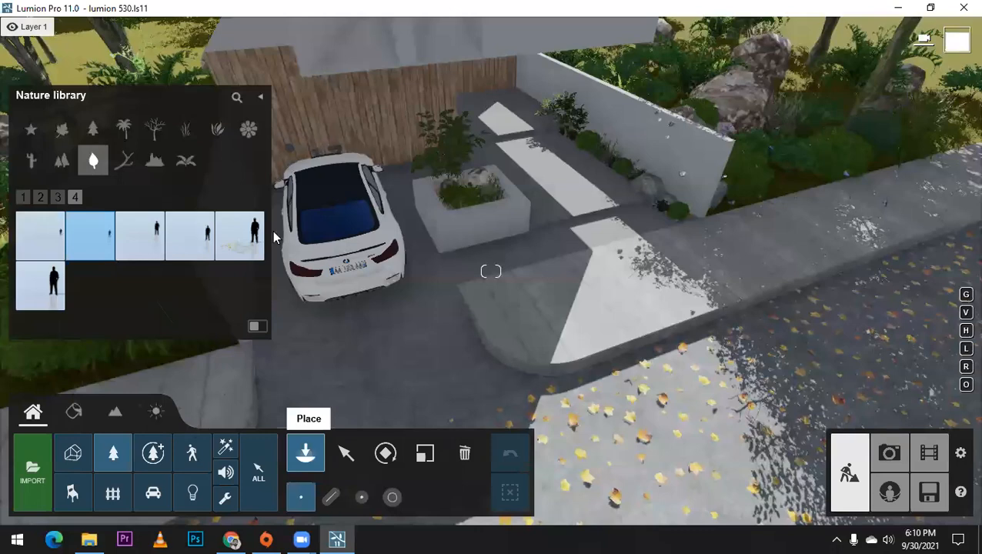
pyautogui.click(241, 249)
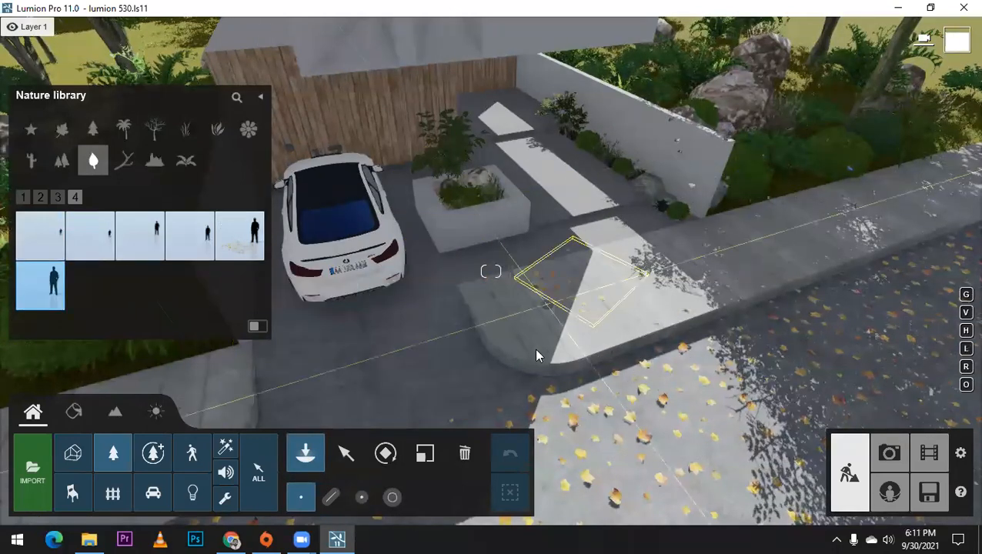
pyautogui.press('w')
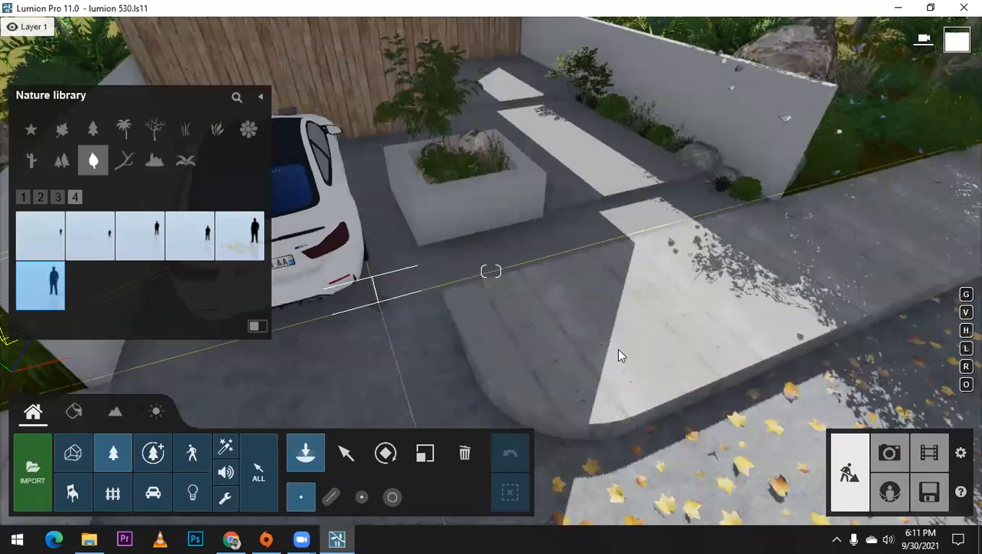
pyautogui.click(698, 273)
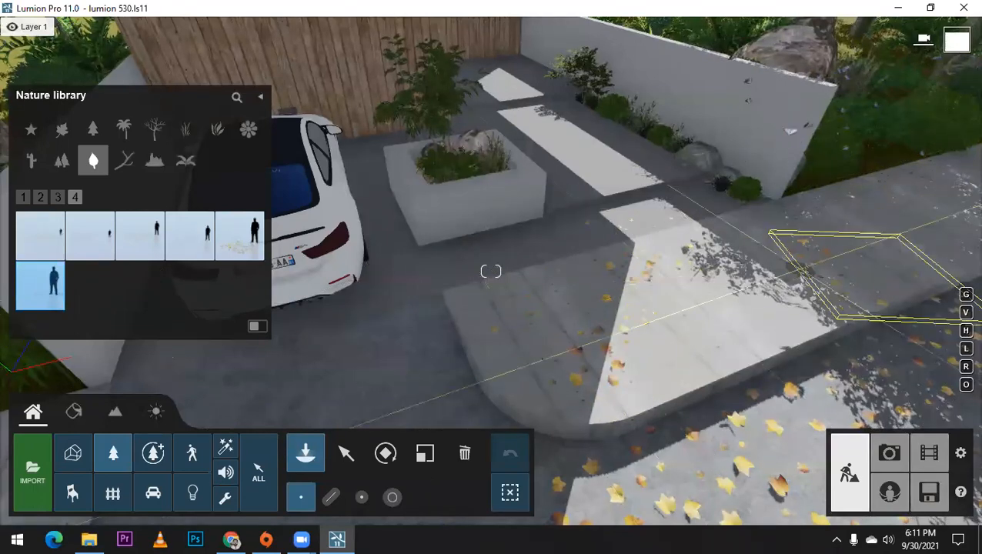
# Step: Shift the small leaf patch beside the entrance paving about 0.78 m along the sidewalk
pyautogui.moveTo(640, 288); pyautogui.dragTo(652, 298, button='right')
pyautogui.click(354, 455)
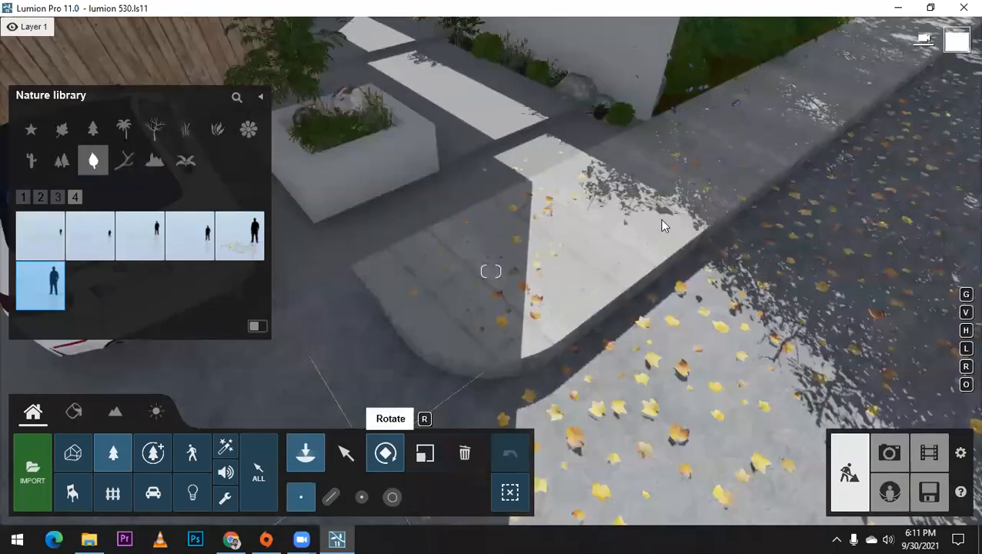
pyautogui.click(674, 181)
pyautogui.moveTo(675, 180); pyautogui.dragTo(619, 186)
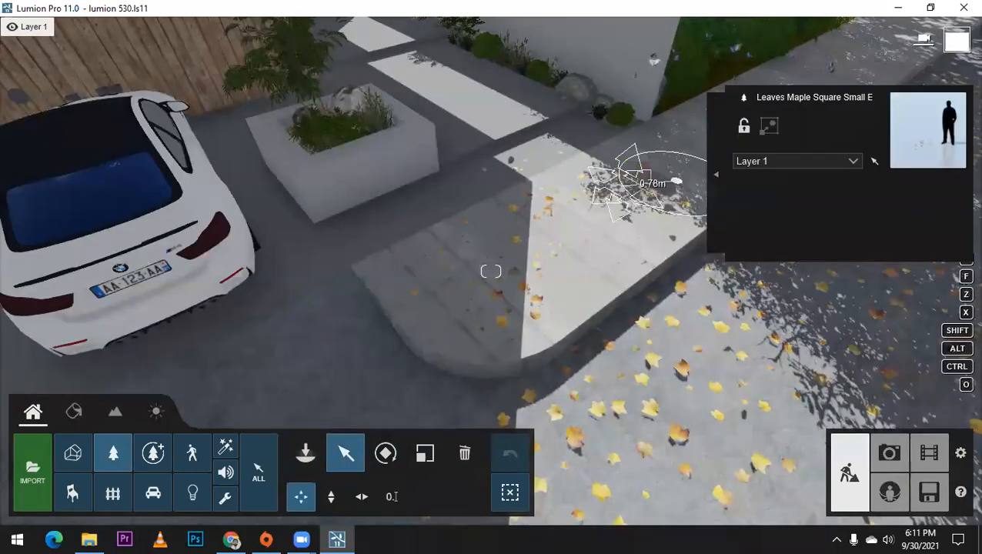
pyautogui.moveTo(633, 180); pyautogui.dragTo(666, 157, button='right')
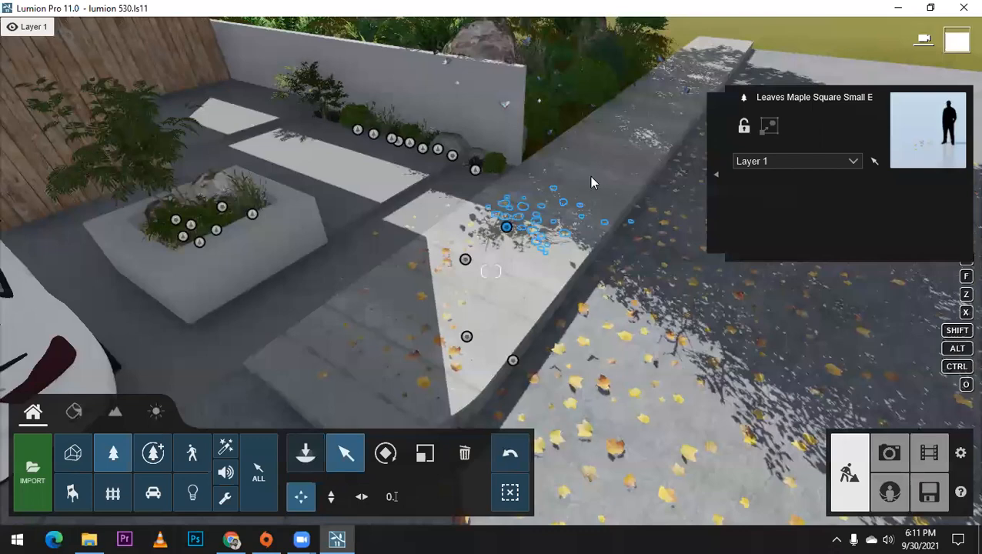
# Step: Place further small maple leaf patches on the driveway behind the car and on the entrance walkway slabs
pyautogui.click(305, 452)
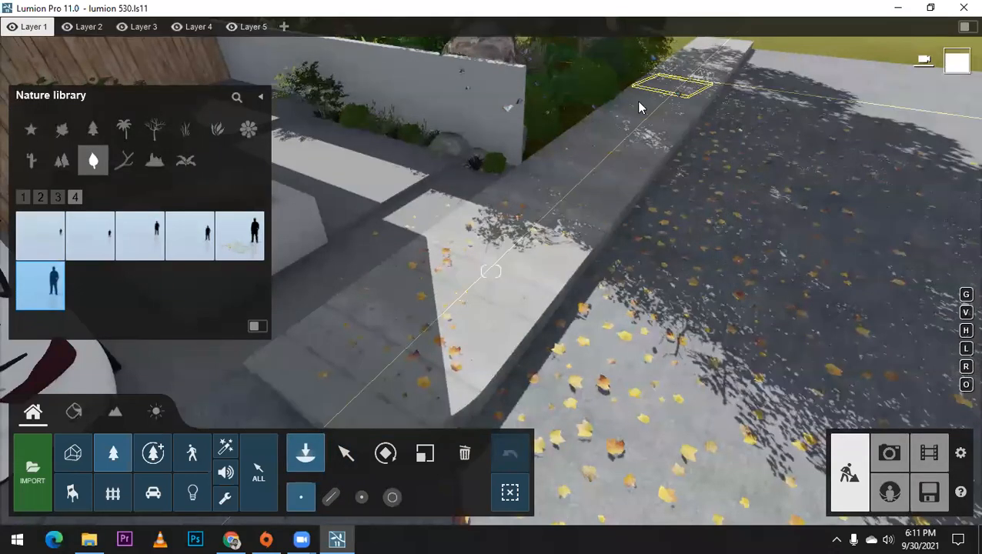
pyautogui.moveTo(445, 193)
pyautogui.mouseDown(button='right')
pyautogui.moveTo(463, 169)
pyautogui.moveTo(462, 184)
pyautogui.moveTo(448, 182)
pyautogui.mouseUp(button='right')
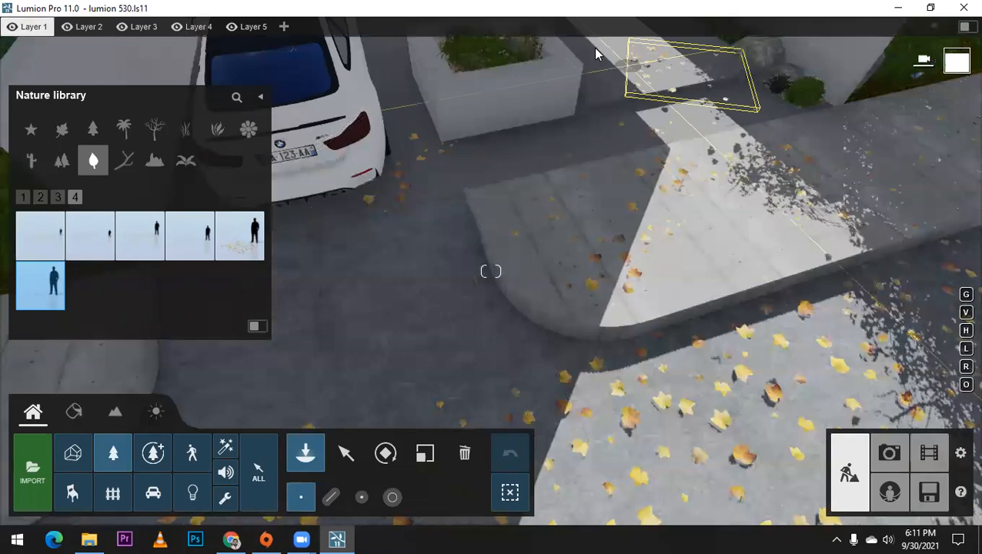
pyautogui.scroll(-3, 571, 129)
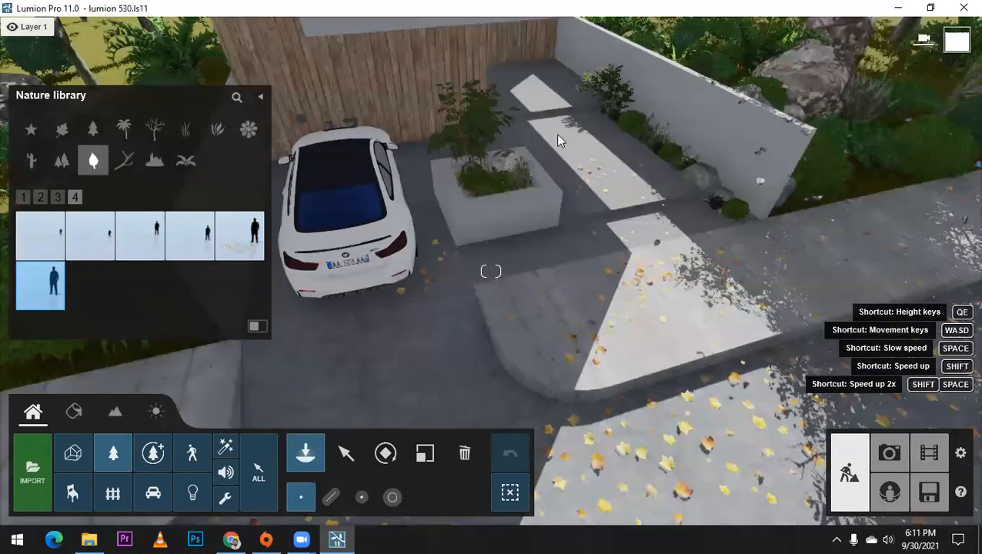
# Step: Place small maple leaf patches along the sidewalk on the far side of the driveway
pyautogui.moveTo(571, 287); pyautogui.dragTo(276, 290, button='right')
pyautogui.moveTo(452, 223); pyautogui.dragTo(352, 153, button='right')
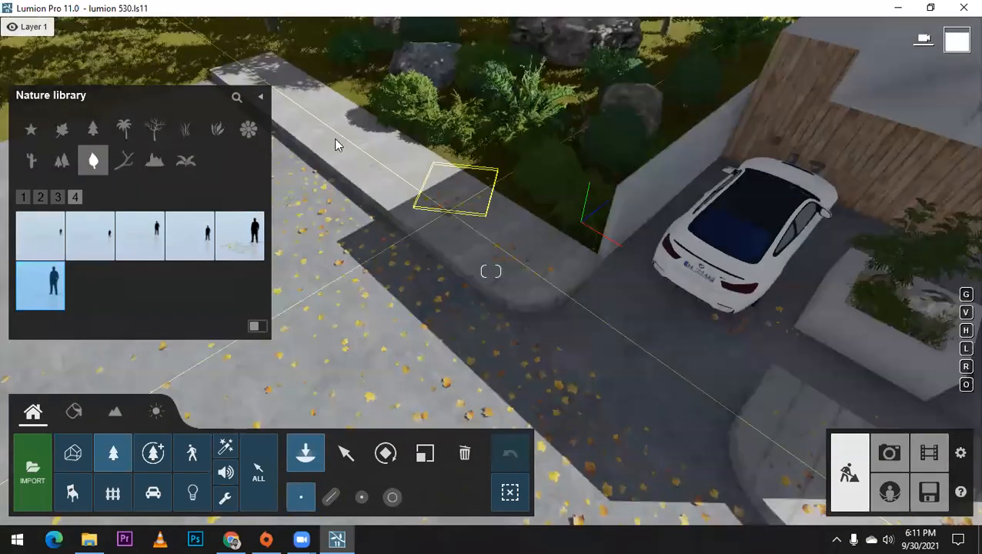
pyautogui.click(390, 151)
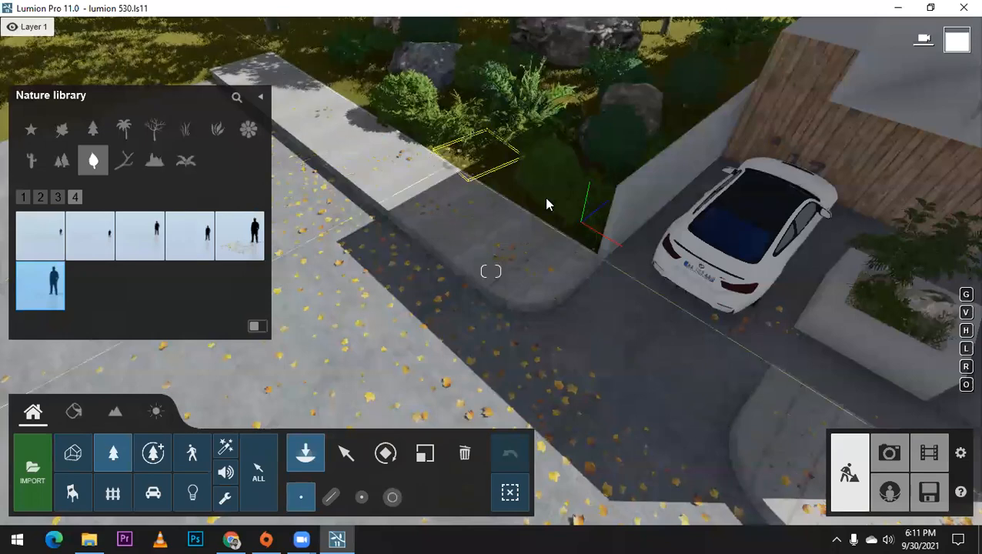
pyautogui.moveTo(545, 202); pyautogui.dragTo(431, 192, button='right')
# Step: Scatter small maple leaf patches on the paving between the parked car's rear and the concrete planter
pyautogui.scroll(3, 487, 180)
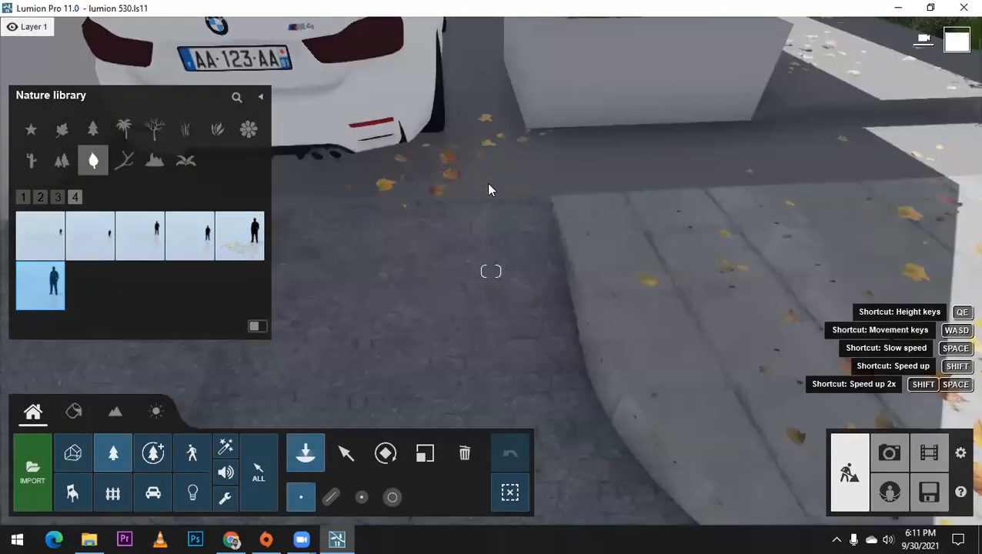
pyautogui.scroll(1, 489, 183)
pyautogui.scroll(-3, 708, 190)
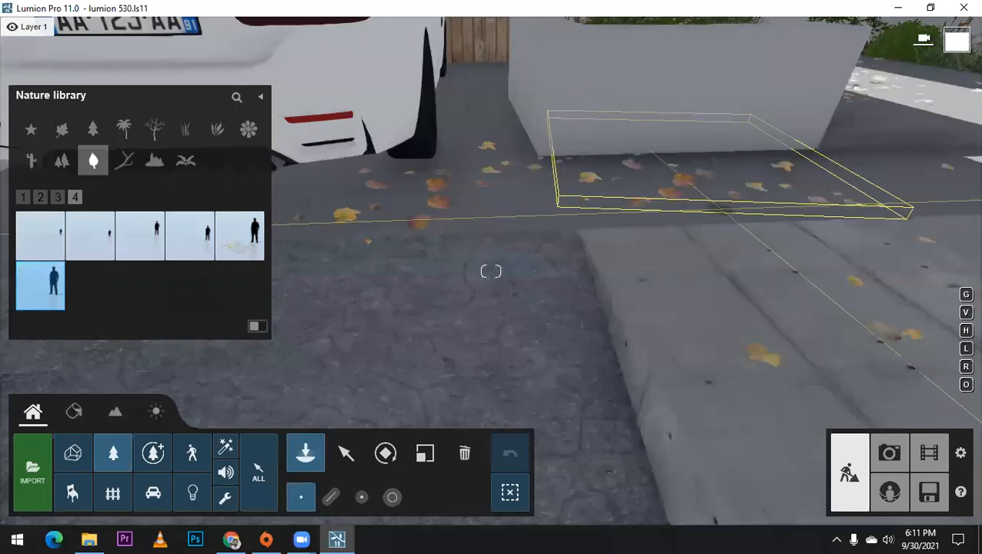
pyautogui.moveTo(601, 243); pyautogui.dragTo(717, 266, button='right')
pyautogui.moveTo(714, 263); pyautogui.dragTo(729, 336, button='middle')
pyautogui.moveTo(729, 336); pyautogui.dragTo(486, 407, button='right')
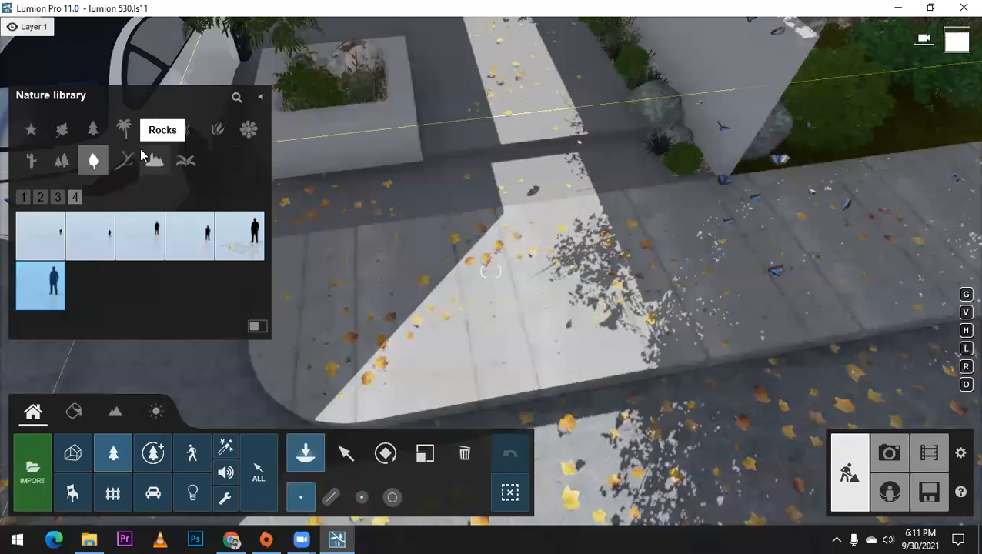
# Step: Add more small maple leaf patches to the sidewalk beside the entrance paving and review the coverage
pyautogui.click(93, 159)
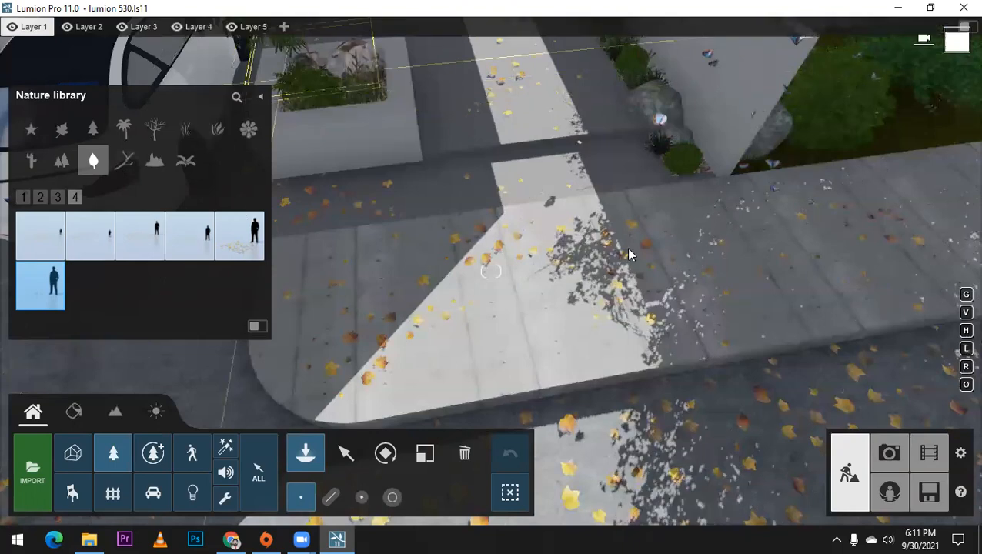
pyautogui.scroll(-2, 628, 250)
pyautogui.scroll(-3, 384, 278)
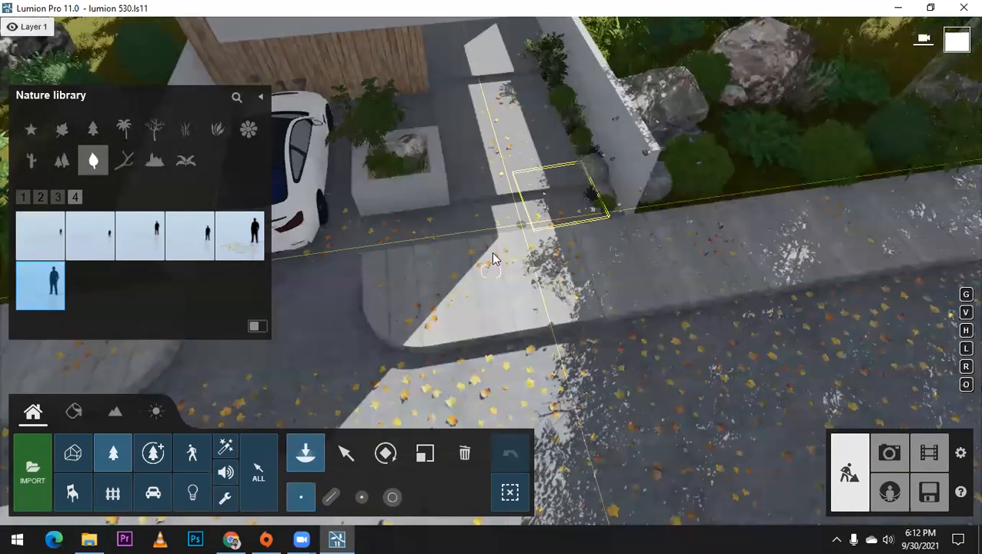
pyautogui.moveTo(493, 253); pyautogui.dragTo(431, 197, button='right')
pyautogui.moveTo(480, 273); pyautogui.dragTo(174, 118, button='right')
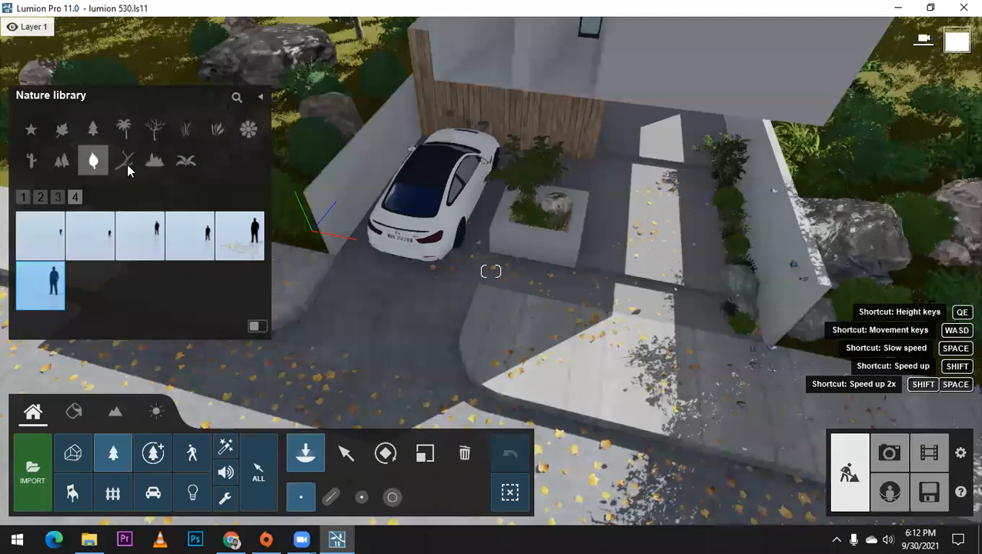
# Step: Choose Car 017 from the transport library and place it on the road in front of the house
pyautogui.click(156, 494)
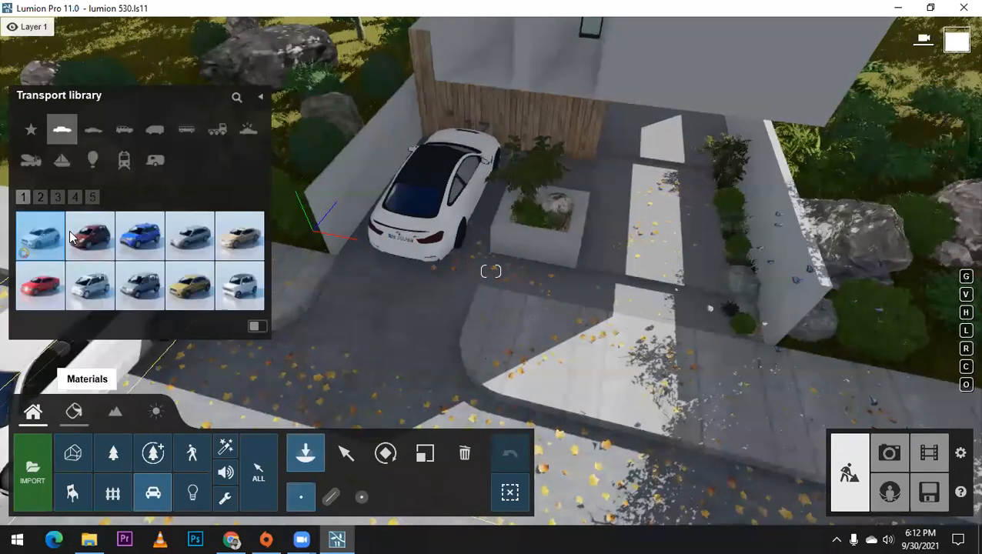
pyautogui.moveTo(84, 241)
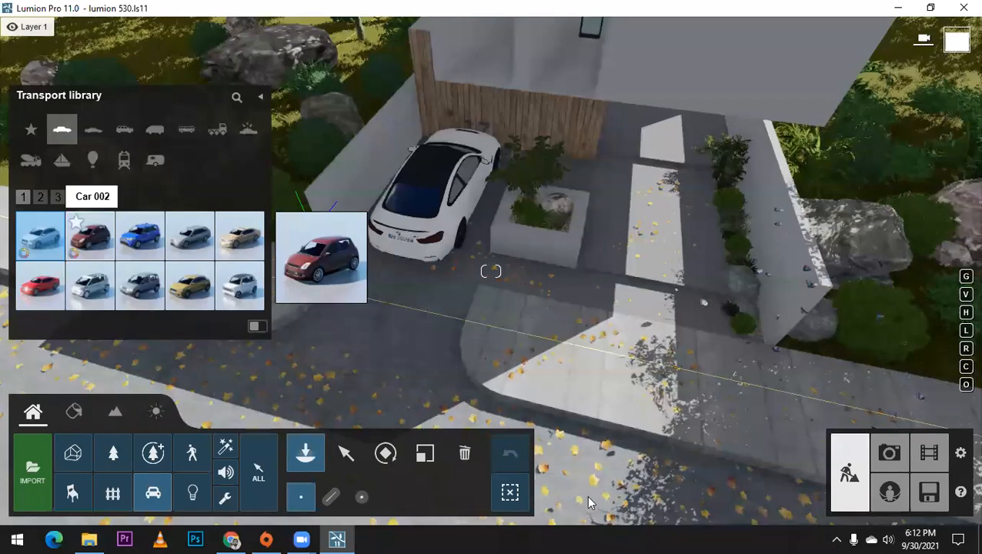
pyautogui.click(586, 496)
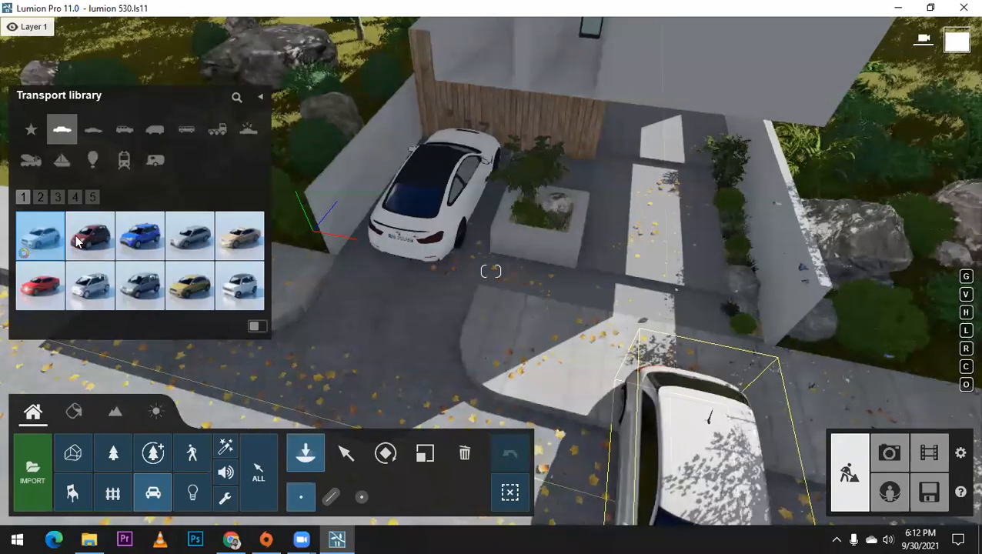
pyautogui.click(40, 197)
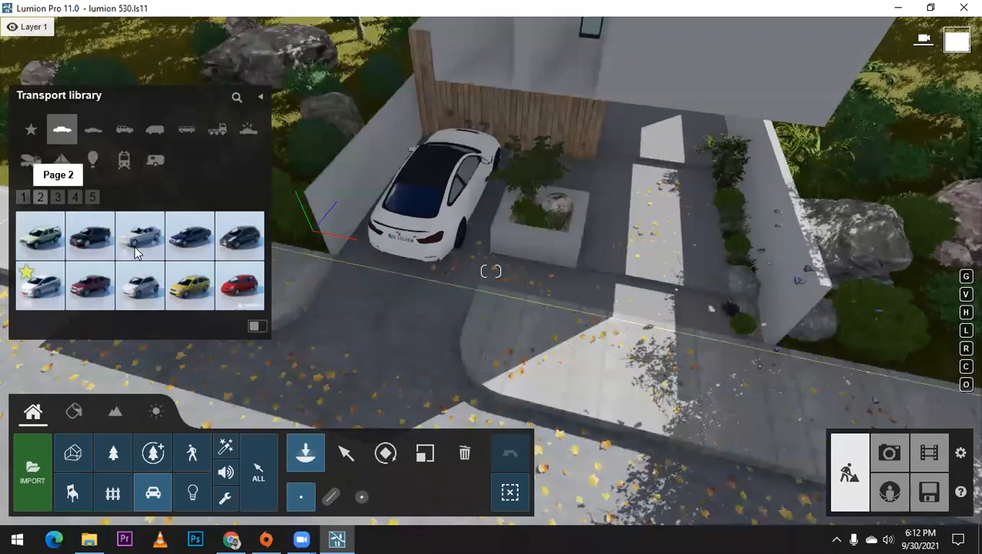
pyautogui.moveTo(143, 246)
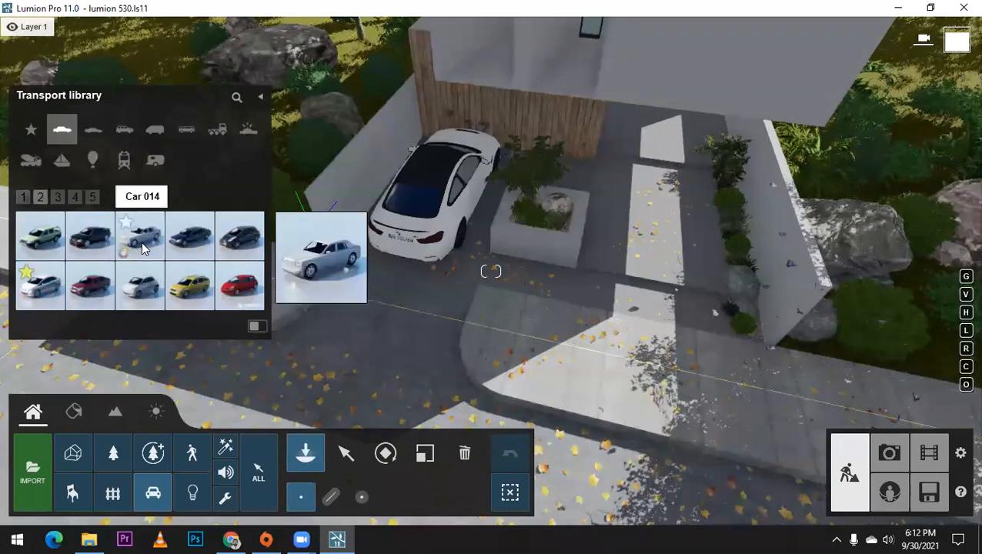
pyautogui.click(45, 287)
pyautogui.click(462, 276)
pyautogui.scroll(-4, 600, 337)
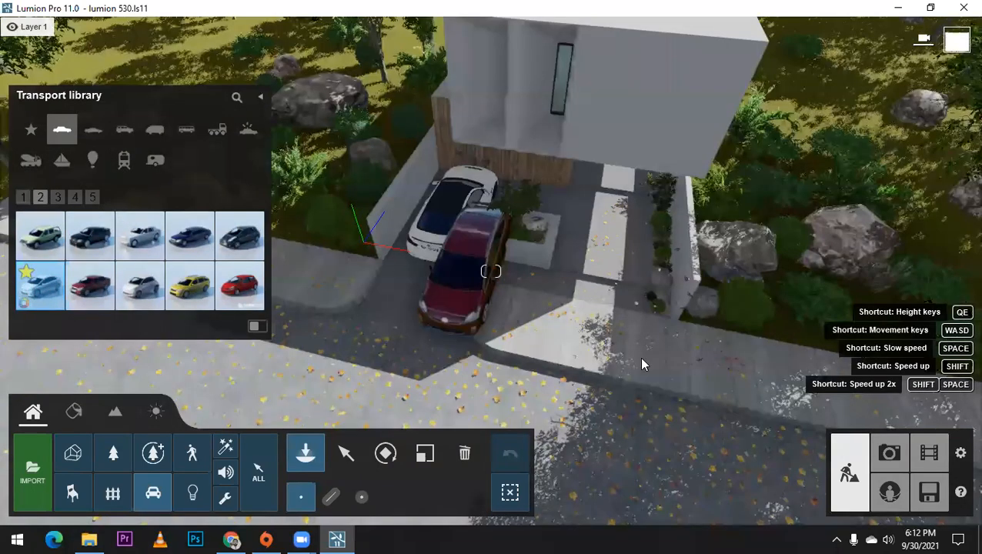
pyautogui.moveTo(641, 358); pyautogui.dragTo(641, 359, button='right')
# Step: Rotate Car 017 on the road until it stands parallel to the curb
pyautogui.click(386, 453)
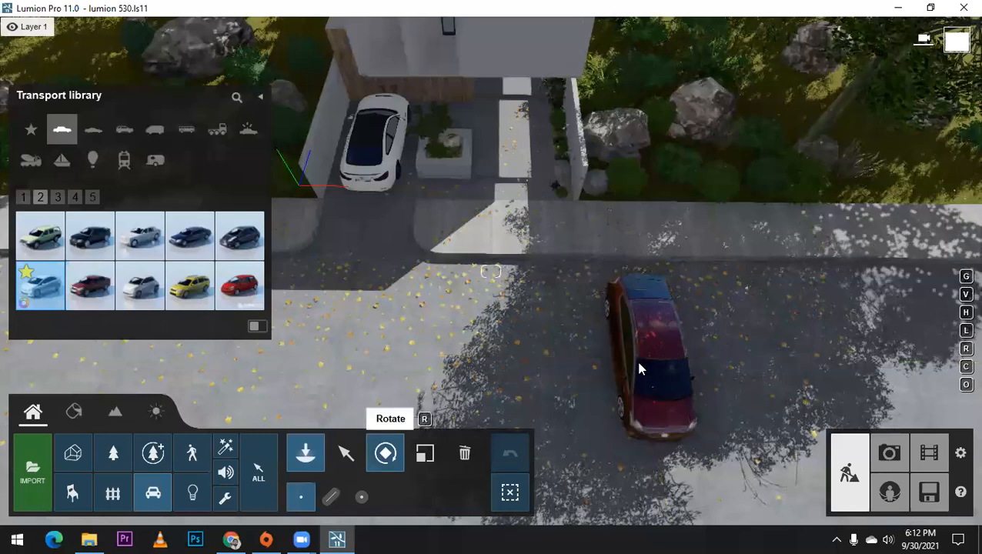
pyautogui.click(639, 369)
pyautogui.moveTo(594, 385); pyautogui.dragTo(585, 360)
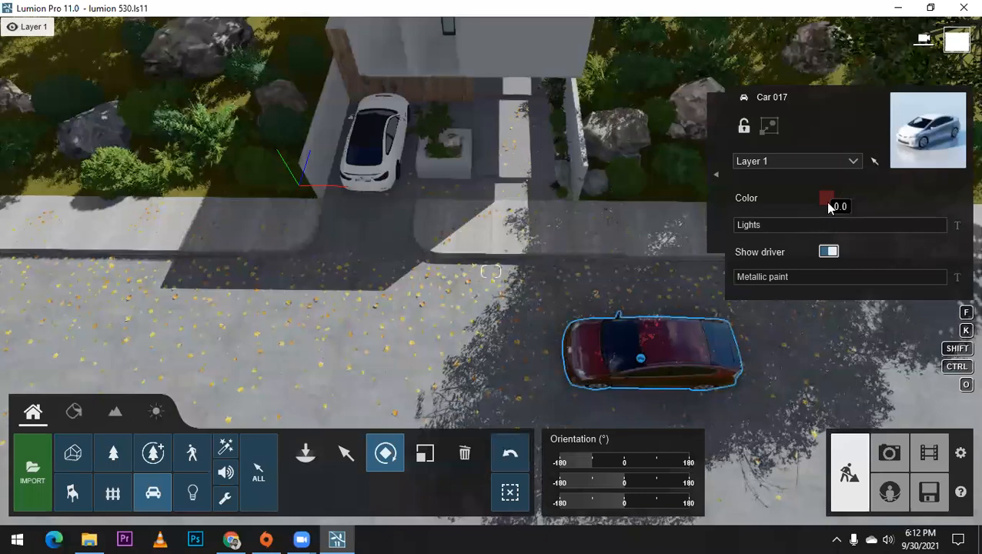
# Step: Change the color of Car 017 to black and set its metallic paint to 1.0
pyautogui.click(824, 200)
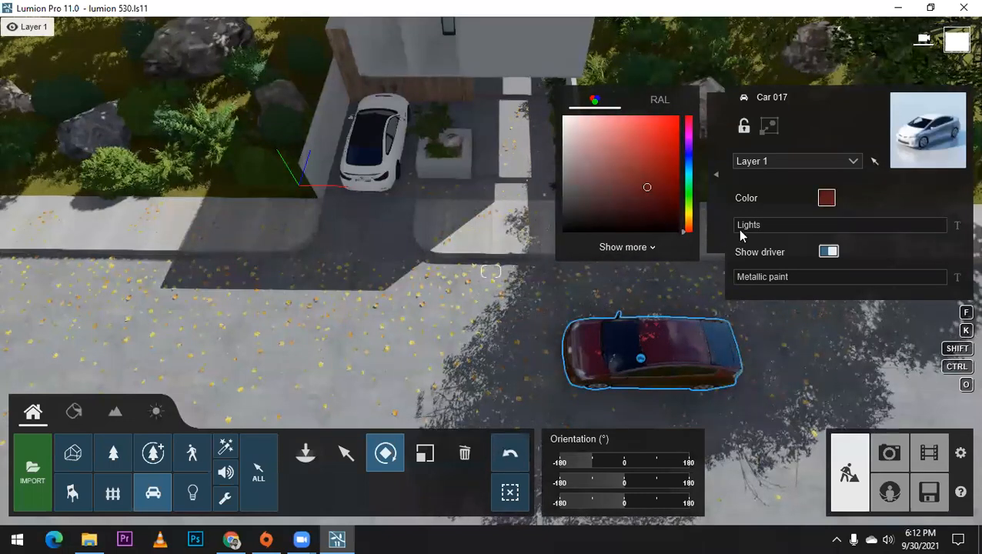
pyautogui.moveTo(784, 226); pyautogui.dragTo(723, 234)
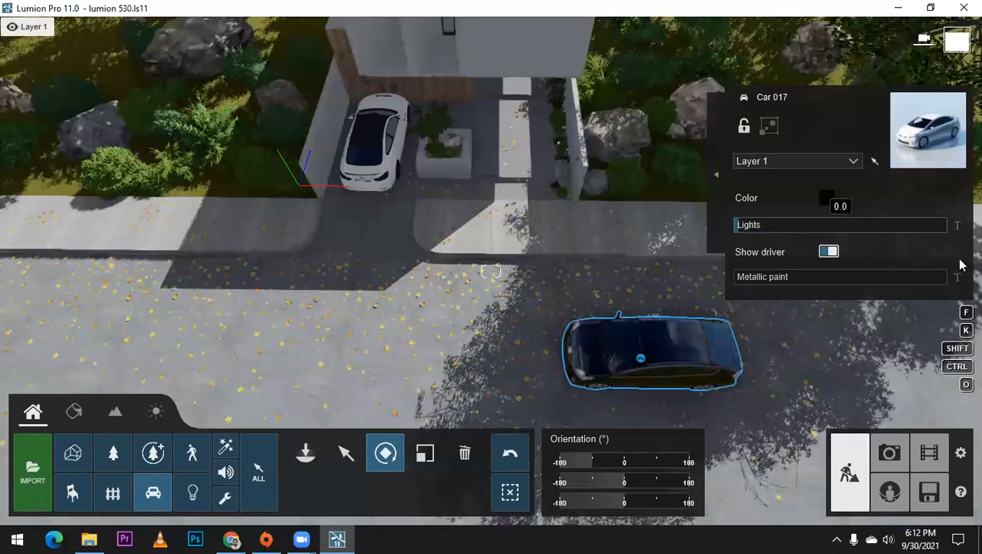
pyautogui.click(838, 273)
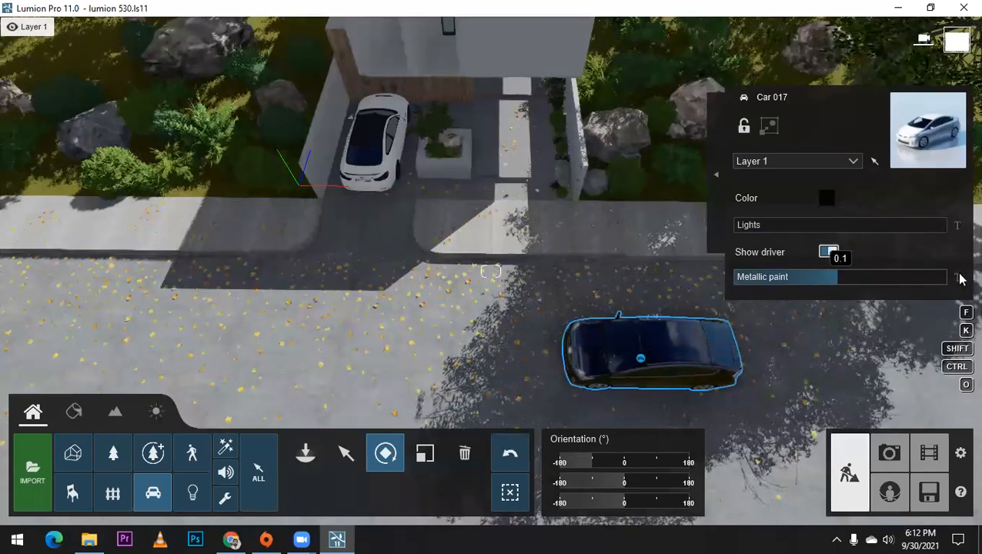
pyautogui.moveTo(837, 276); pyautogui.dragTo(959, 278)
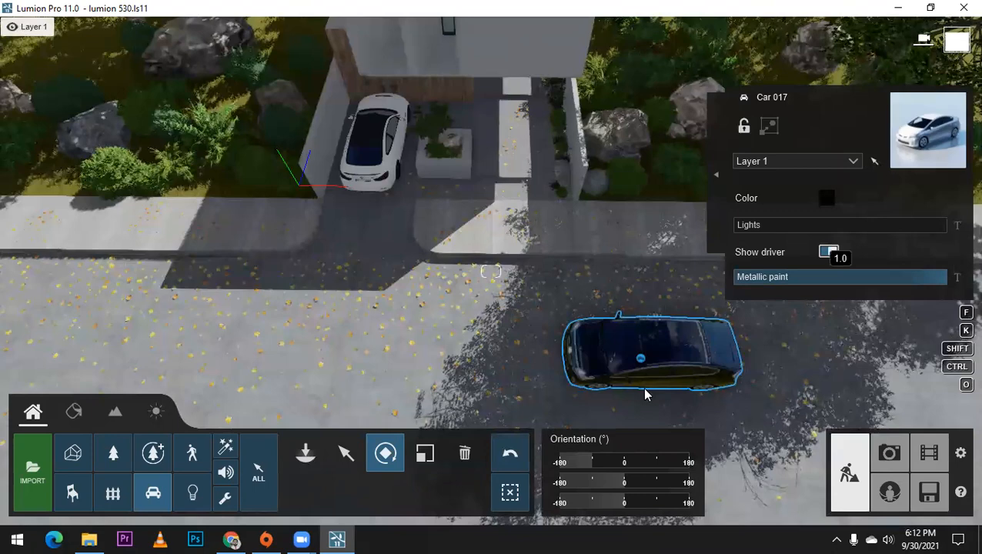
# Step: Look through further cars in the transport library with the view framed on the white car's driveway
pyautogui.scroll(3, 619, 365)
pyautogui.moveTo(594, 334); pyautogui.dragTo(609, 350, button='right')
pyautogui.moveTo(592, 347); pyautogui.dragTo(552, 341, button='middle')
pyautogui.moveTo(552, 341); pyautogui.dragTo(529, 333, button='right')
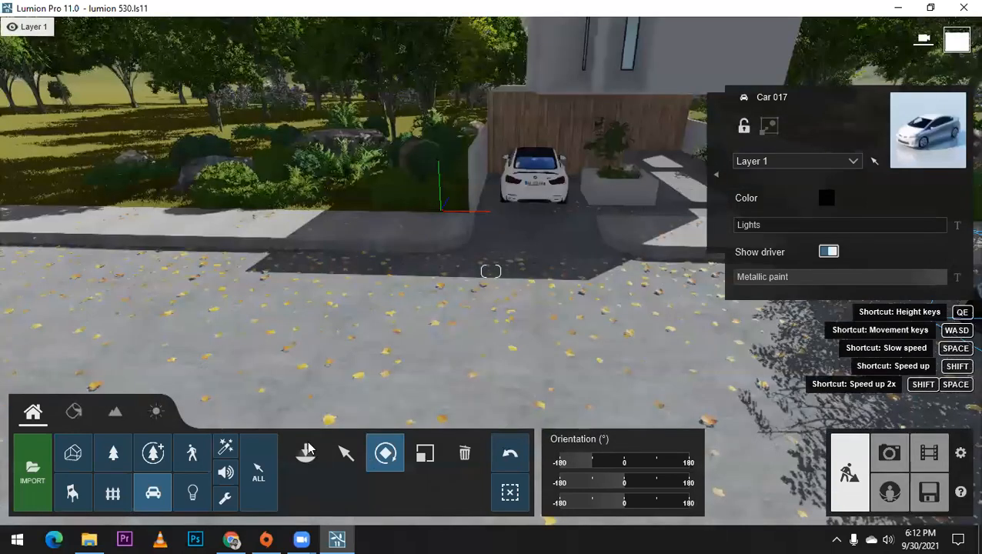
pyautogui.click(306, 452)
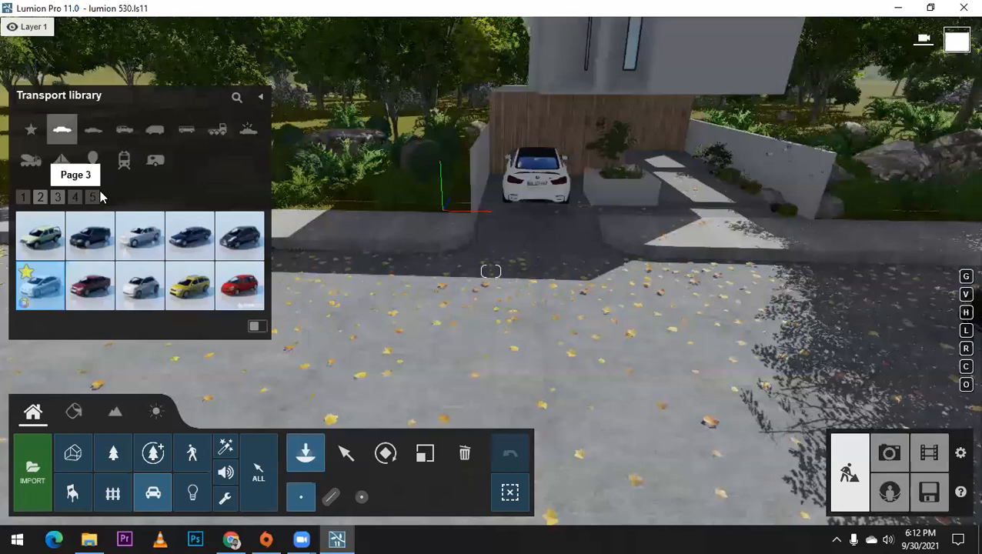
pyautogui.click(75, 197)
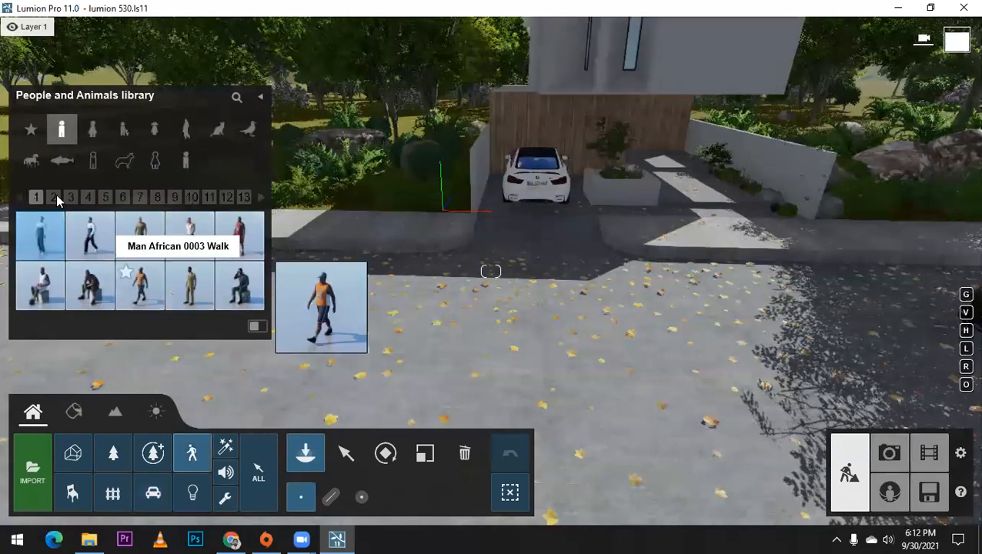
# Step: Browse the men's category of the People and Animals library for a figure suited to the street
pyautogui.click(54, 197)
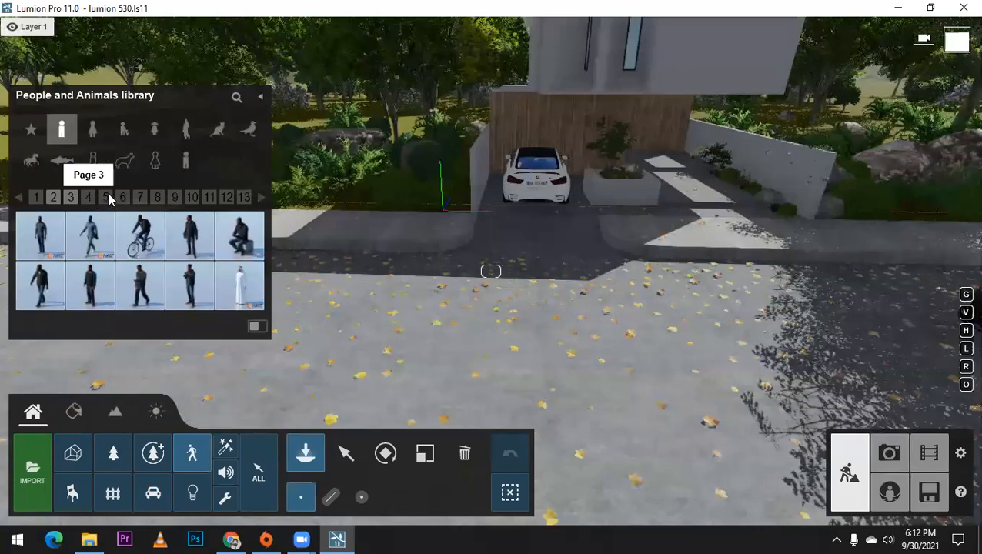
pyautogui.click(108, 197)
pyautogui.click(139, 197)
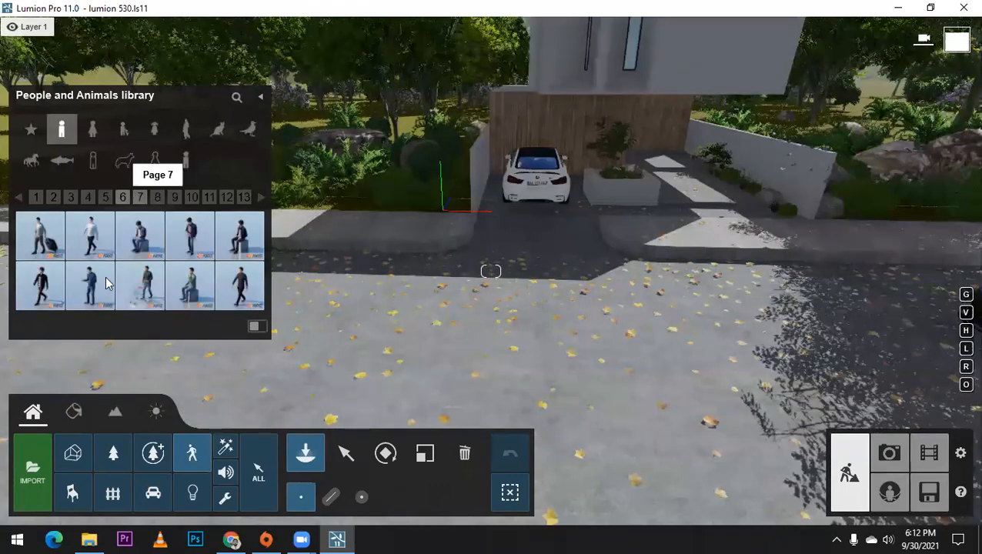
pyautogui.click(157, 197)
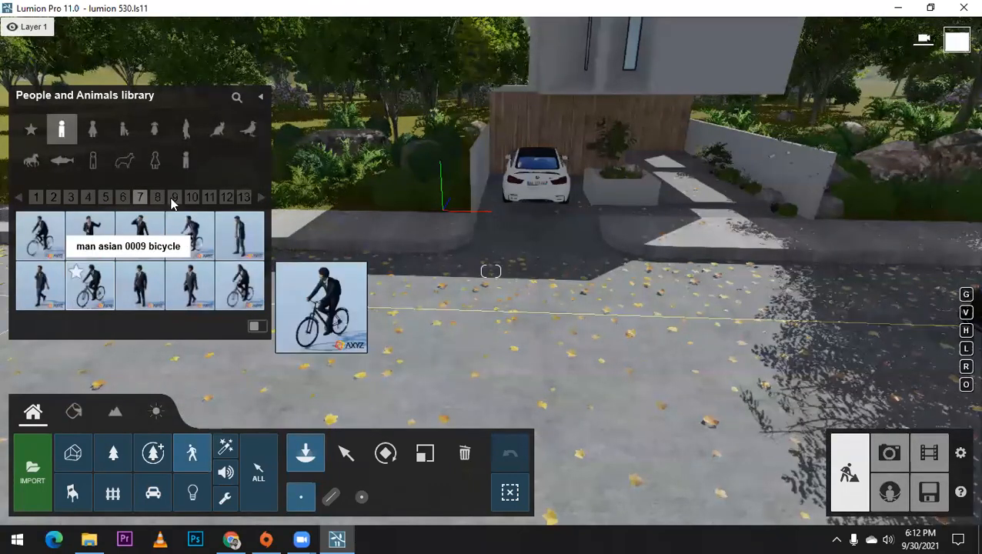
pyautogui.click(196, 201)
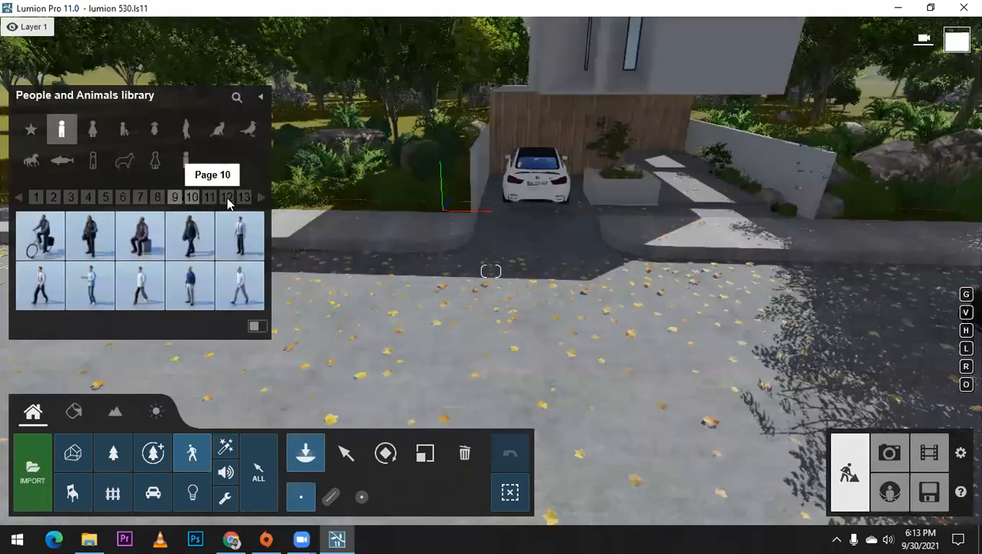
pyautogui.click(227, 201)
pyautogui.click(227, 198)
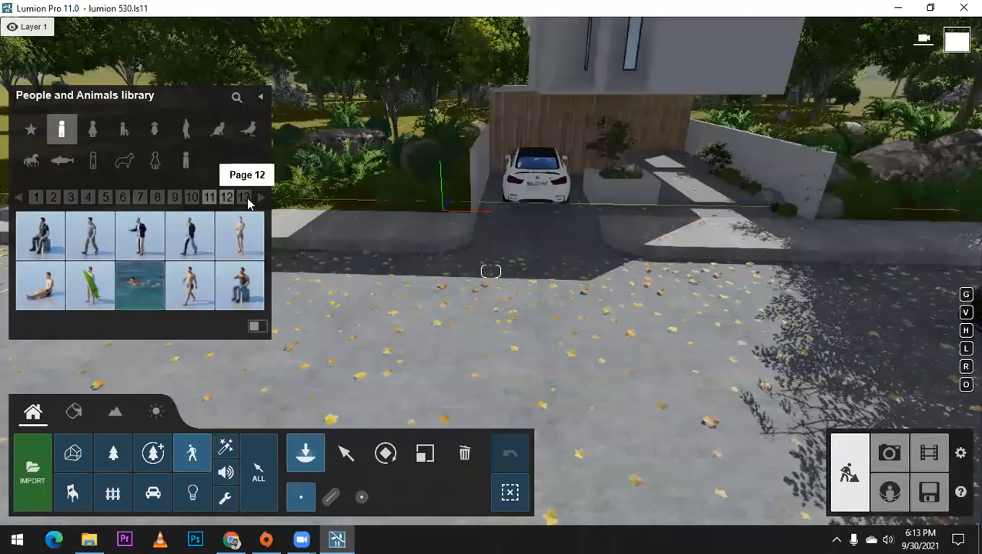
pyautogui.click(245, 199)
pyautogui.click(263, 200)
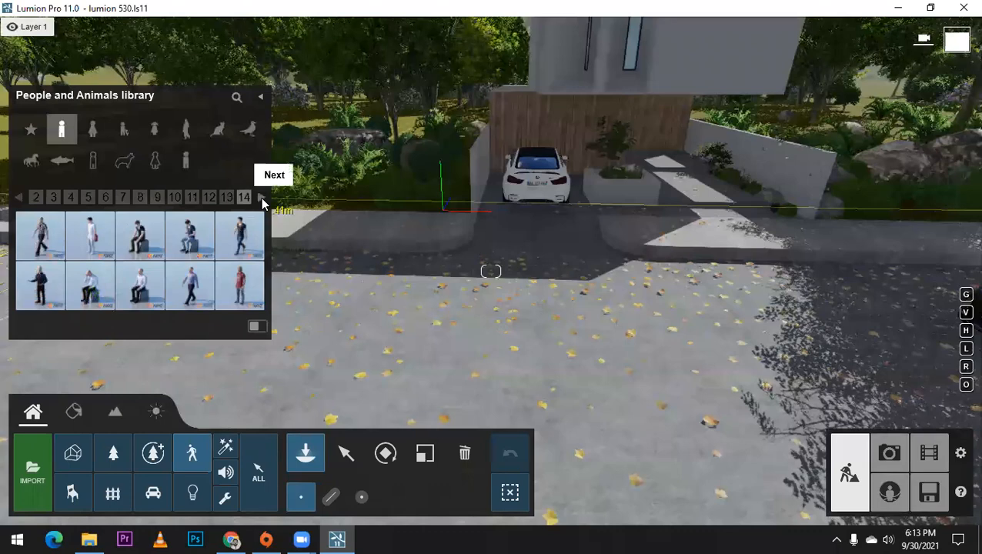
pyautogui.click(262, 200)
pyautogui.click(262, 200)
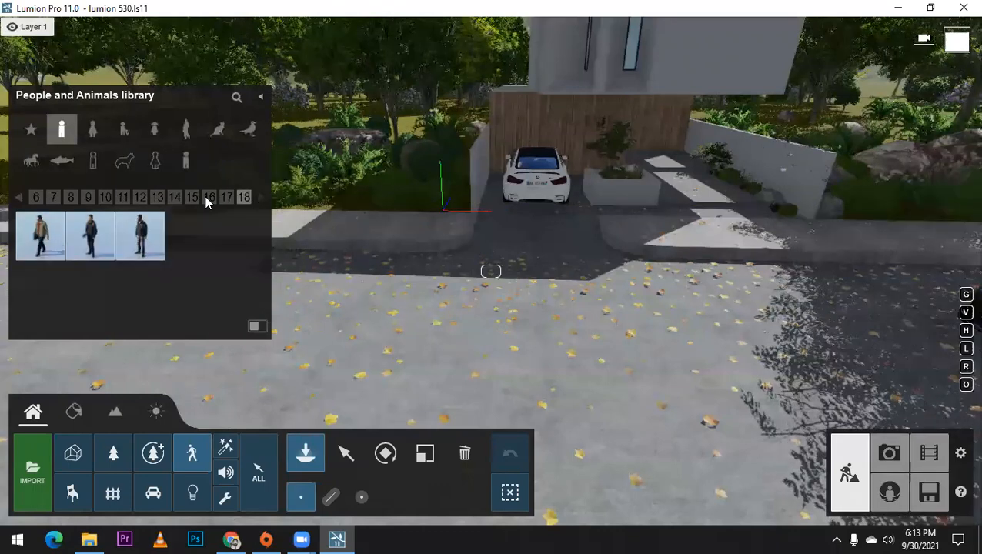
# Step: Place Man Caucasian 0023 Bicycle on the road near the driveway and rotate him to ride parallel to the curb
pyautogui.click(19, 197)
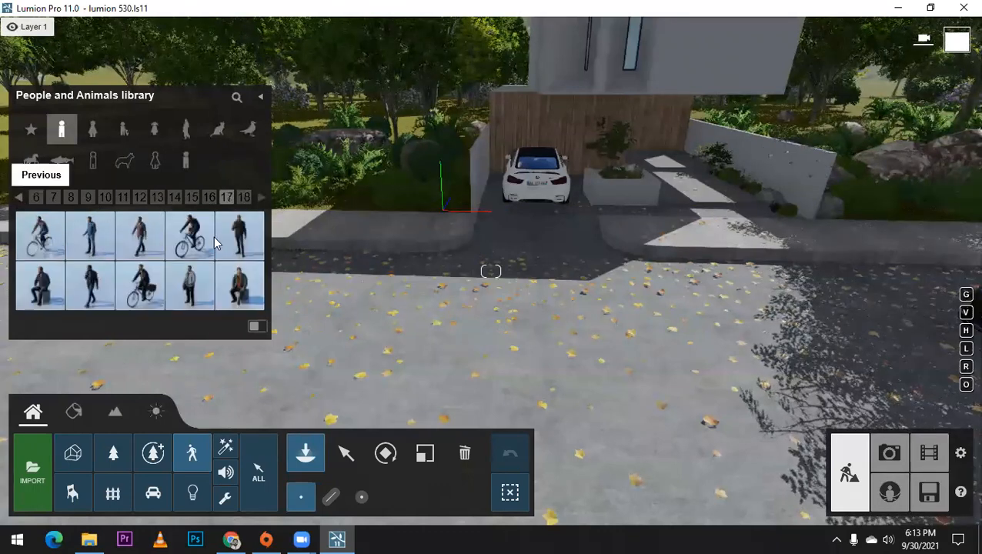
pyautogui.click(24, 200)
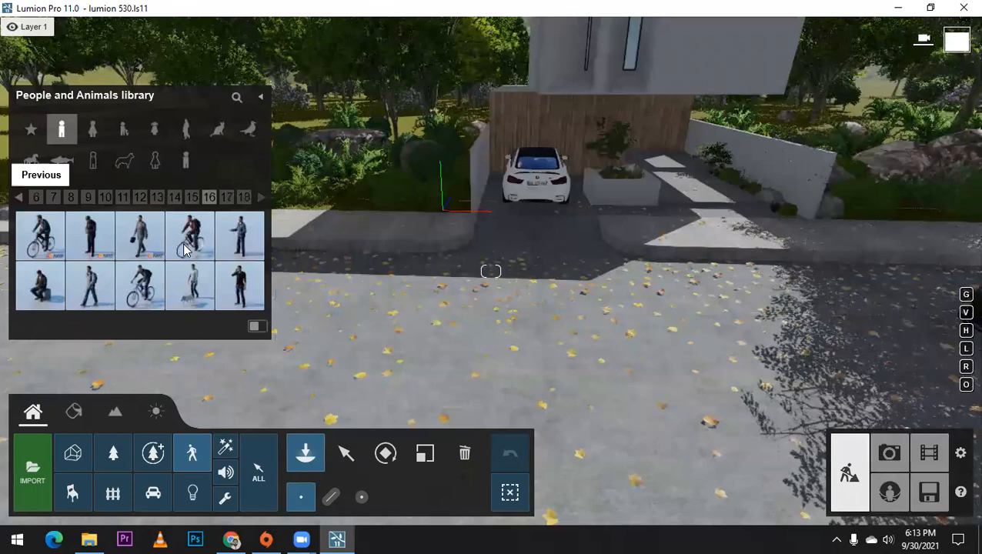
pyautogui.press('a')
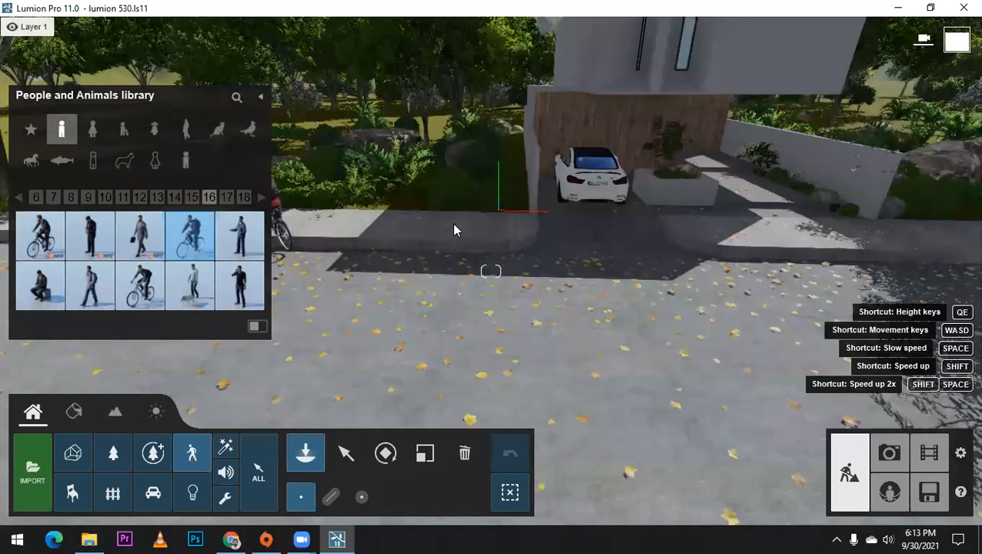
pyautogui.click(423, 266)
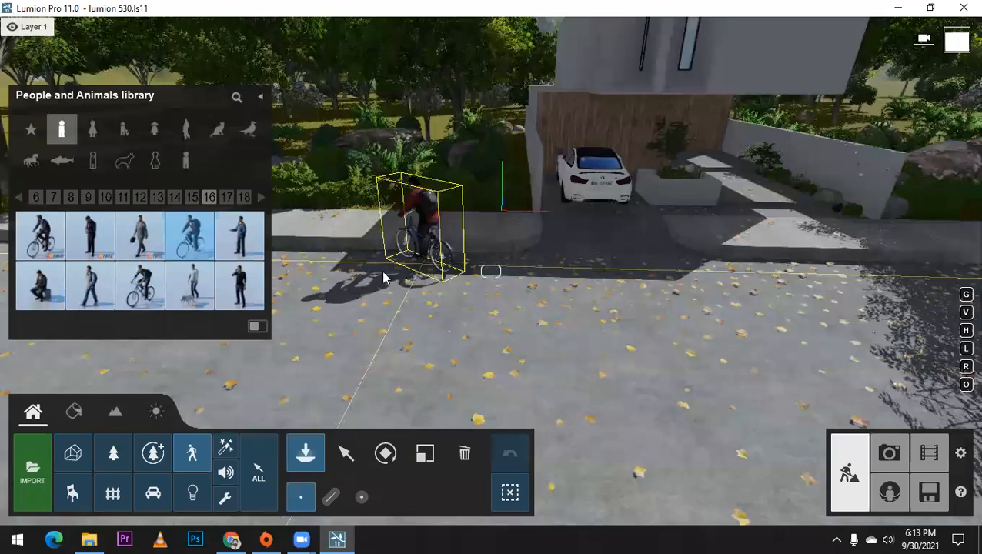
pyautogui.click(387, 455)
pyautogui.moveTo(442, 275); pyautogui.dragTo(450, 274)
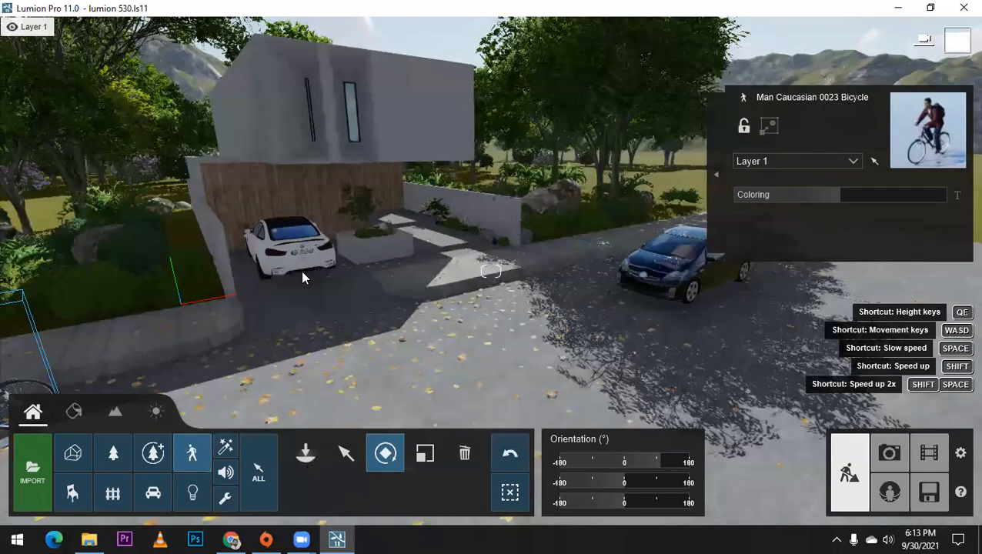
# Step: Look through the men's category of the People and Animals library for another figure to go with the cyclist
pyautogui.click(306, 452)
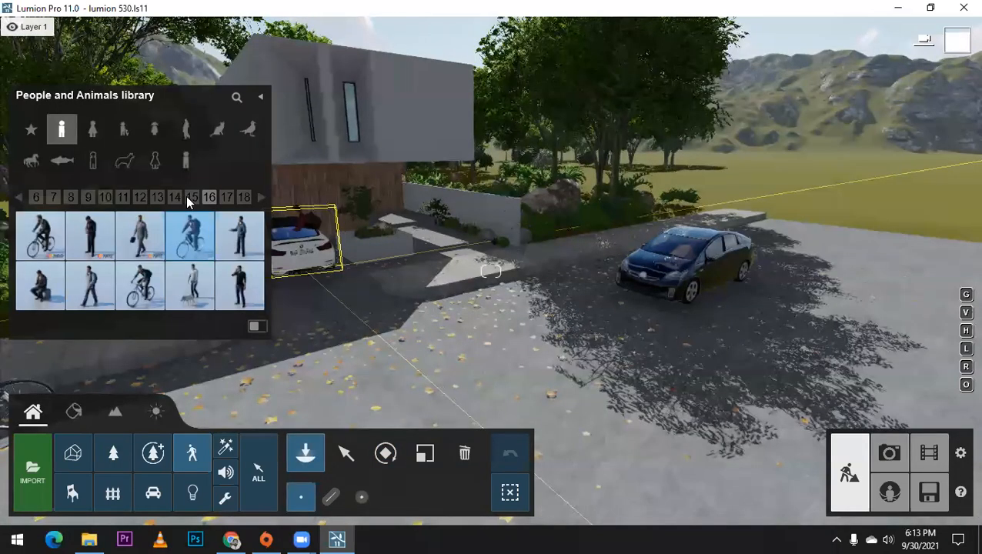
pyautogui.click(19, 201)
pyautogui.click(19, 201)
pyautogui.click(19, 201)
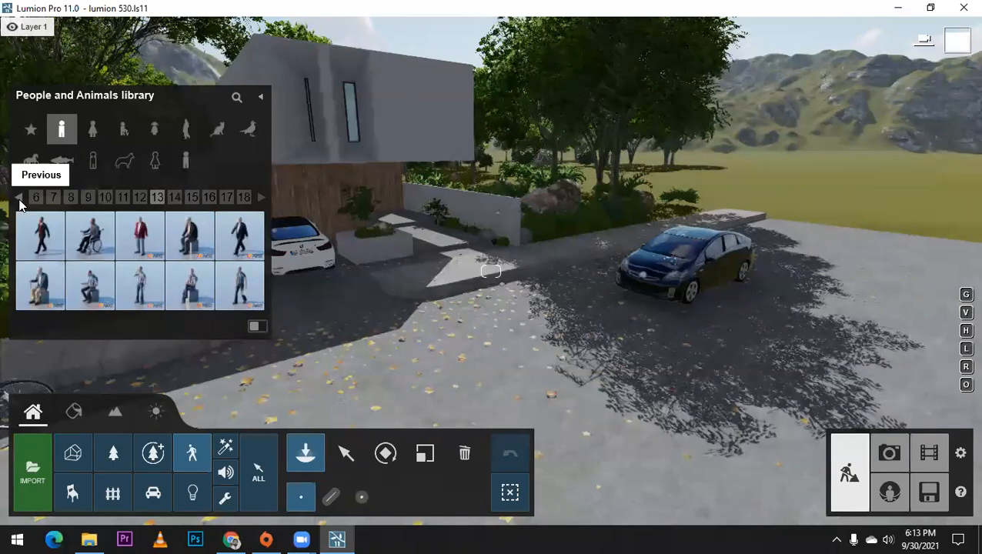
pyautogui.click(20, 201)
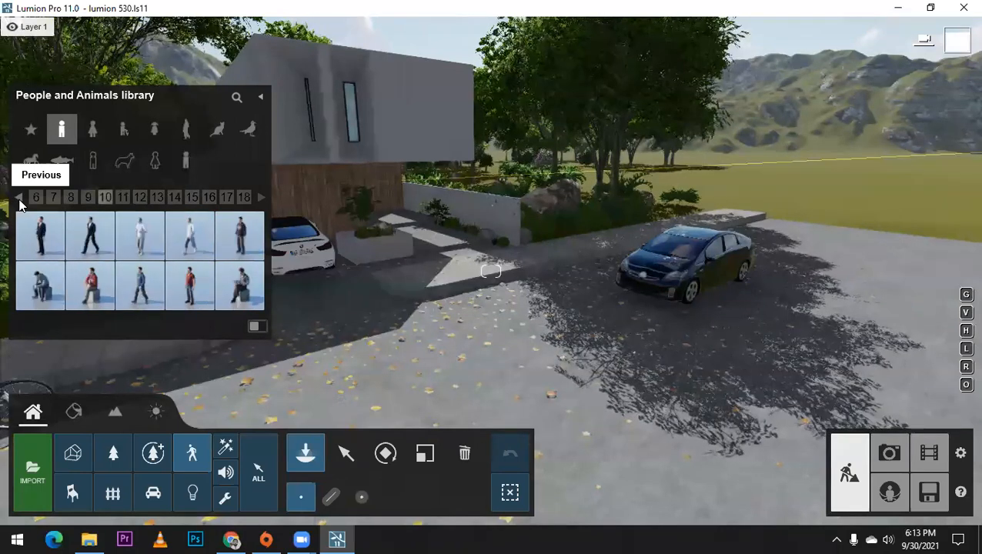
pyautogui.click(19, 200)
pyautogui.click(19, 200)
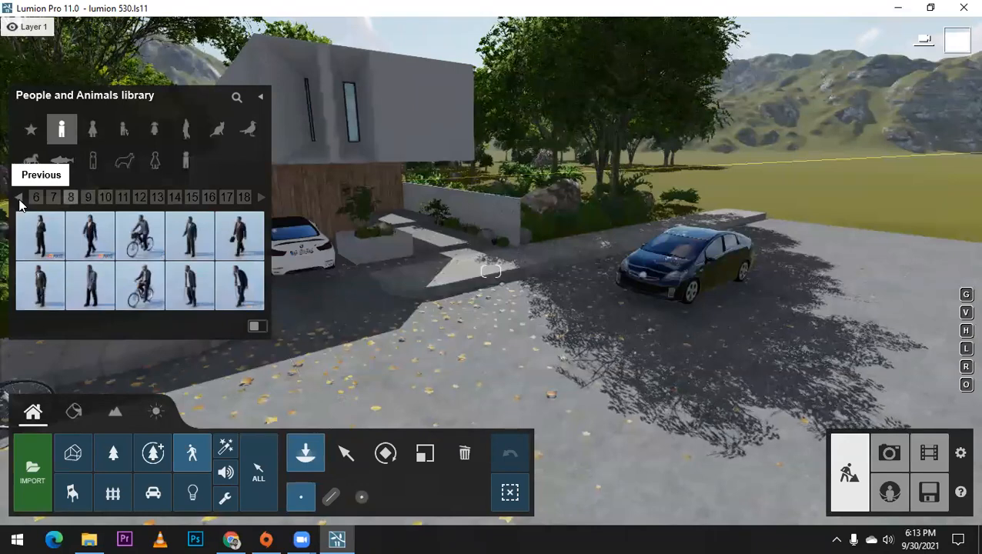
pyautogui.click(19, 200)
pyautogui.click(19, 200)
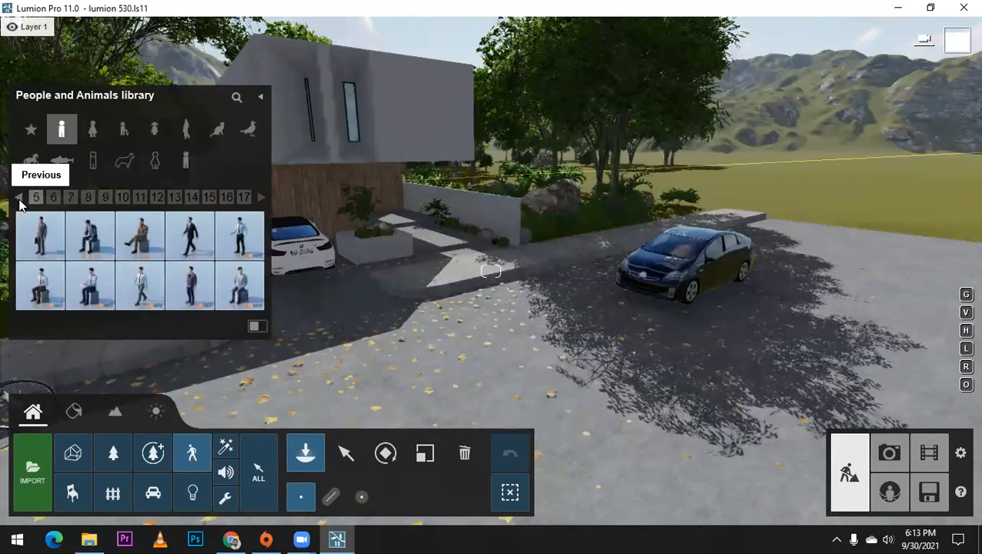
pyautogui.click(19, 200)
pyautogui.click(20, 200)
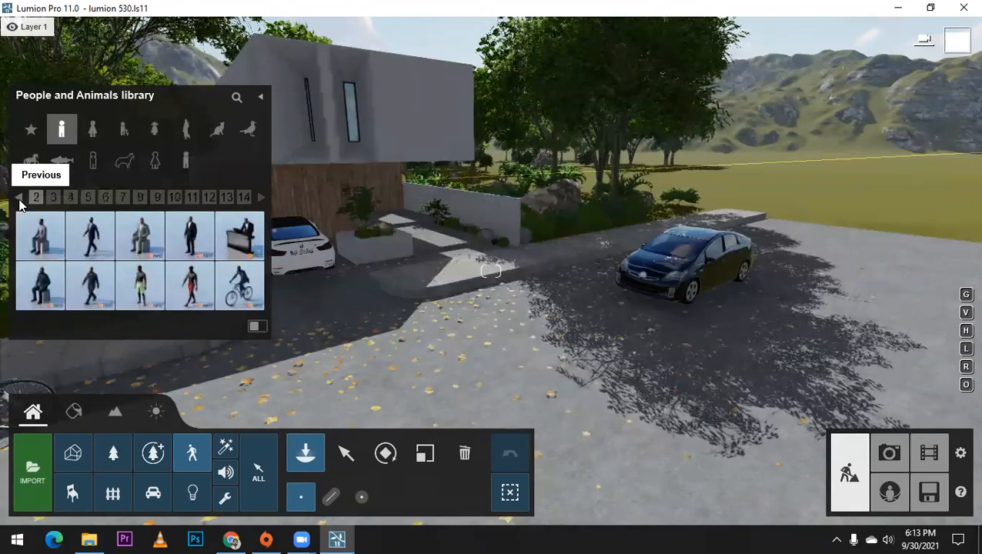
pyautogui.click(19, 200)
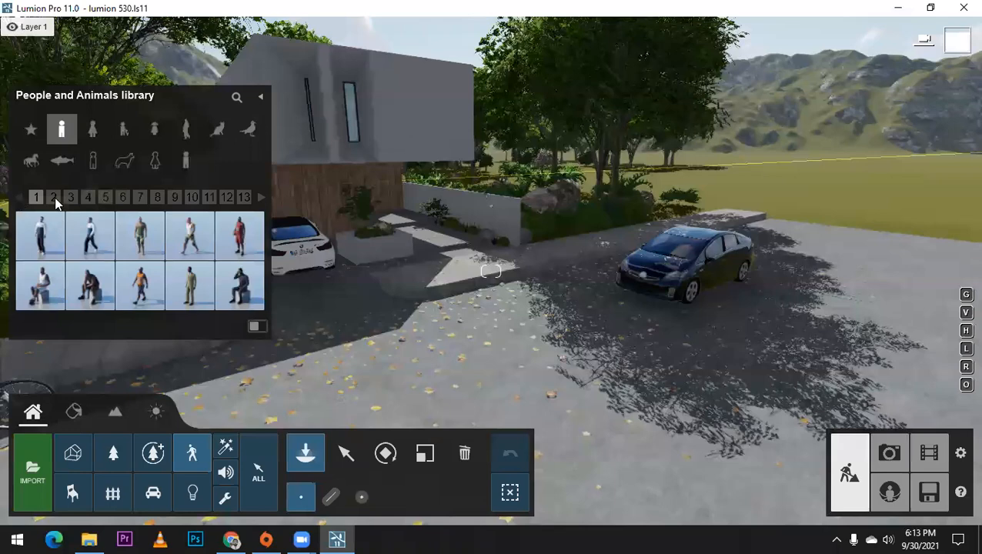
pyautogui.click(260, 200)
pyautogui.click(259, 200)
pyautogui.click(259, 200)
pyautogui.click(260, 199)
pyautogui.click(259, 199)
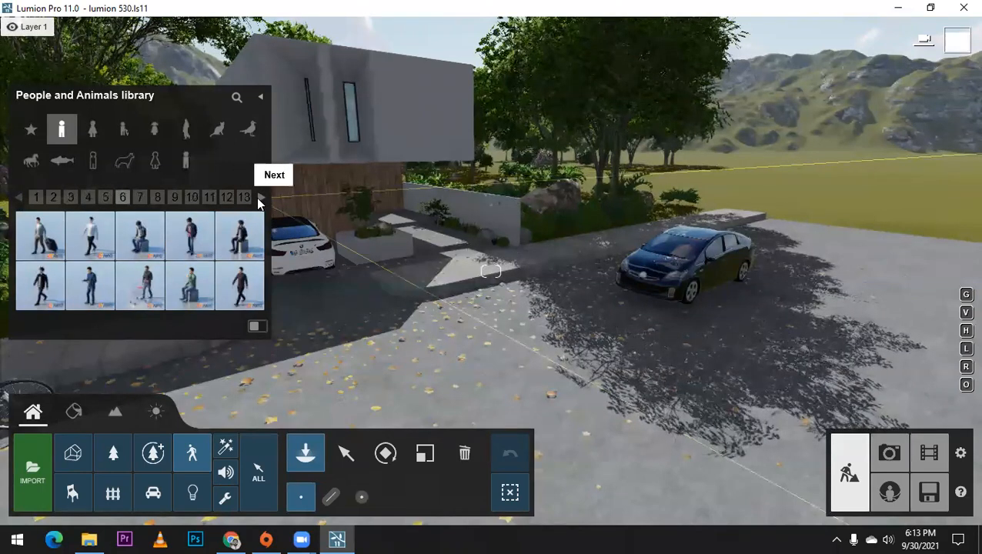
pyautogui.click(259, 199)
pyautogui.click(259, 199)
pyautogui.click(259, 199)
pyautogui.click(260, 199)
pyautogui.click(259, 199)
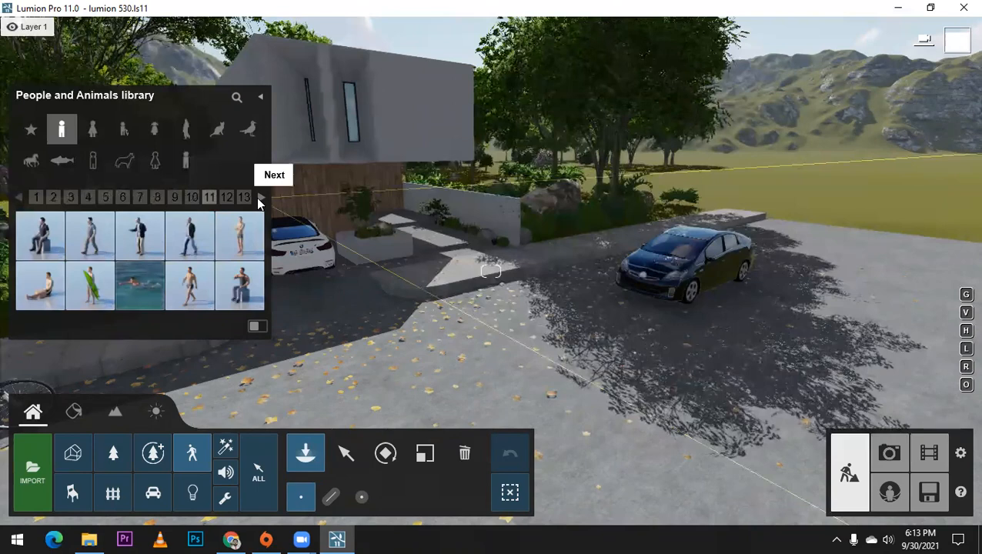
pyautogui.click(260, 200)
pyautogui.click(259, 199)
pyautogui.click(260, 200)
pyautogui.click(259, 199)
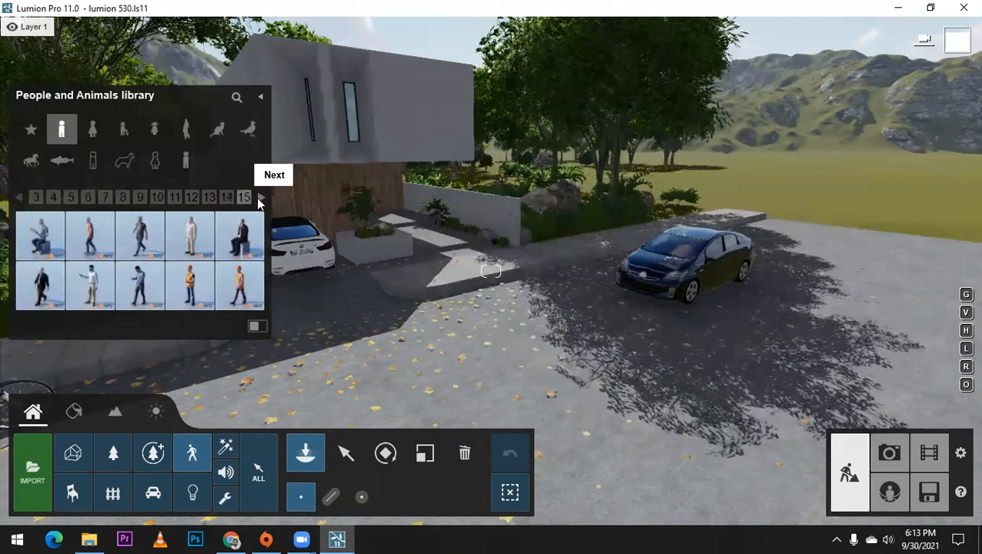
pyautogui.click(259, 199)
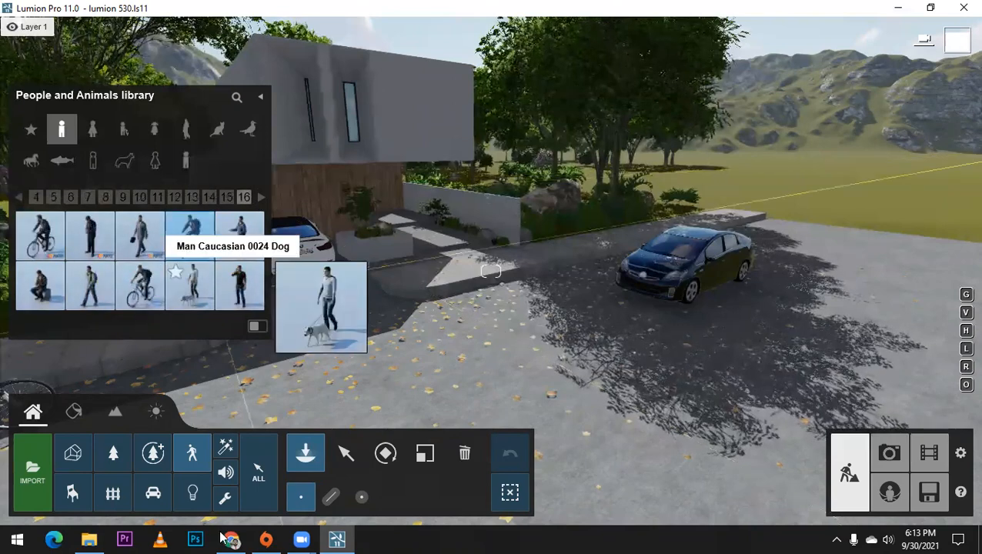
pyautogui.click(259, 199)
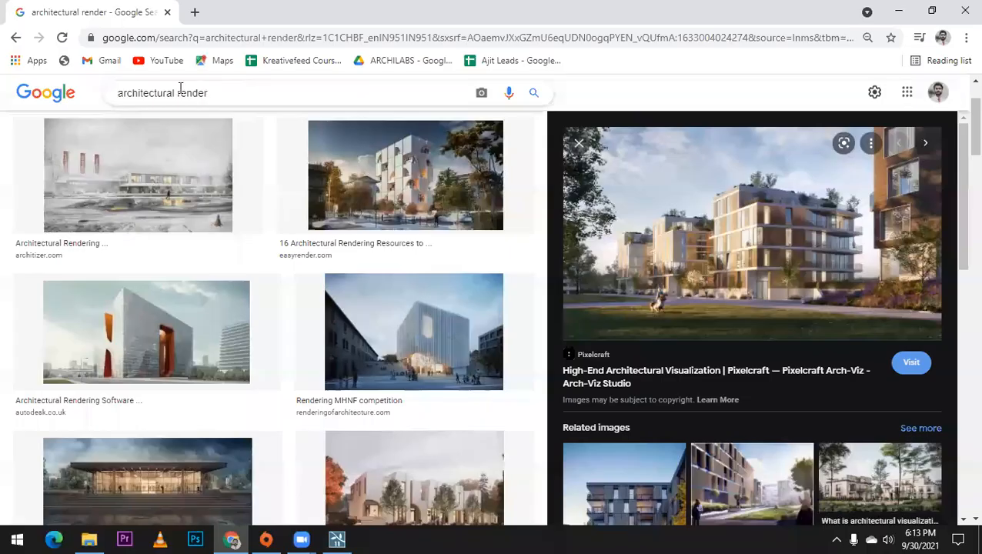
# Step: Switch to Chrome and search Google Images for "architectural interior render"
pyautogui.click(179, 91)
pyautogui.write('interior render')
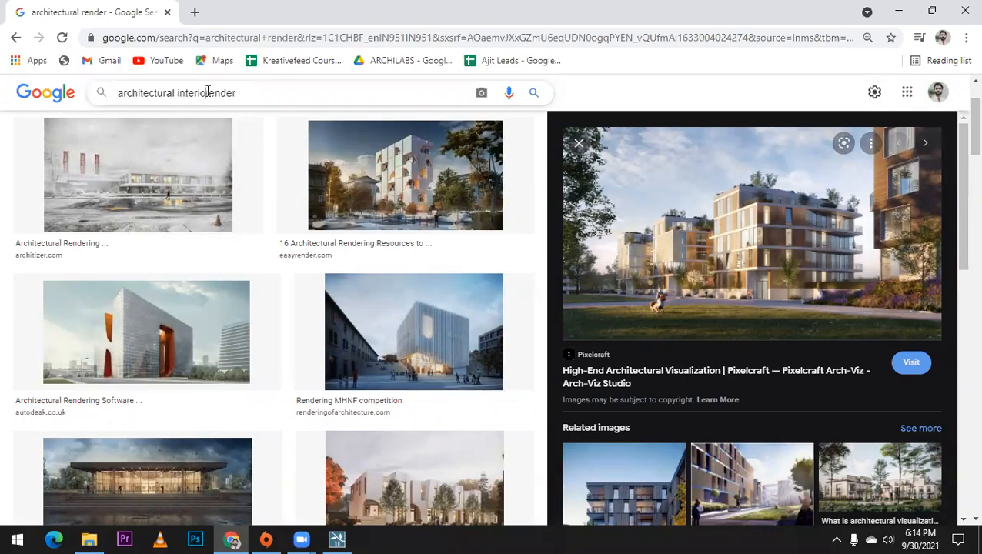
pyautogui.press('Return')
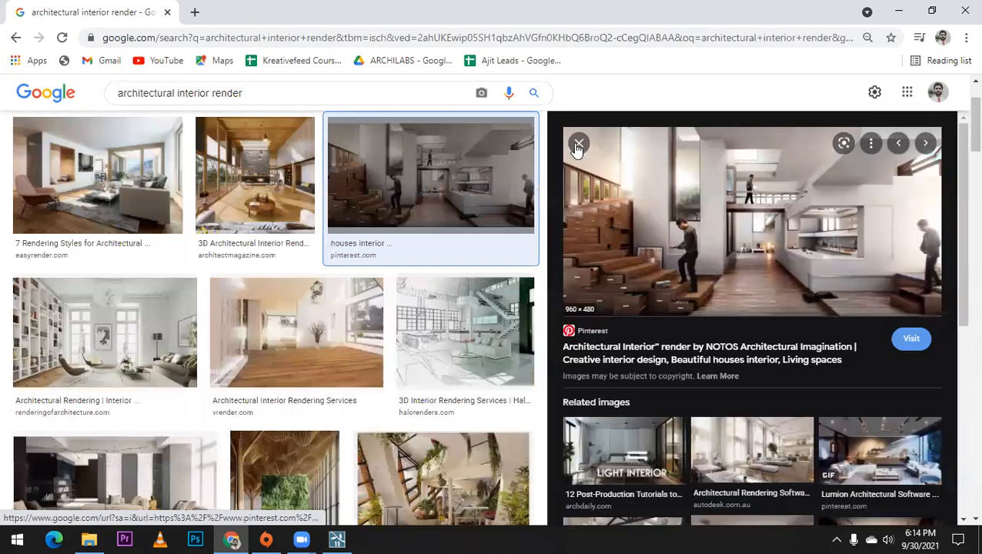
# Step: Examine the interior render results, previewing the Vrender wooden-floor room and the Lisbon building interior
pyautogui.press('Escape')
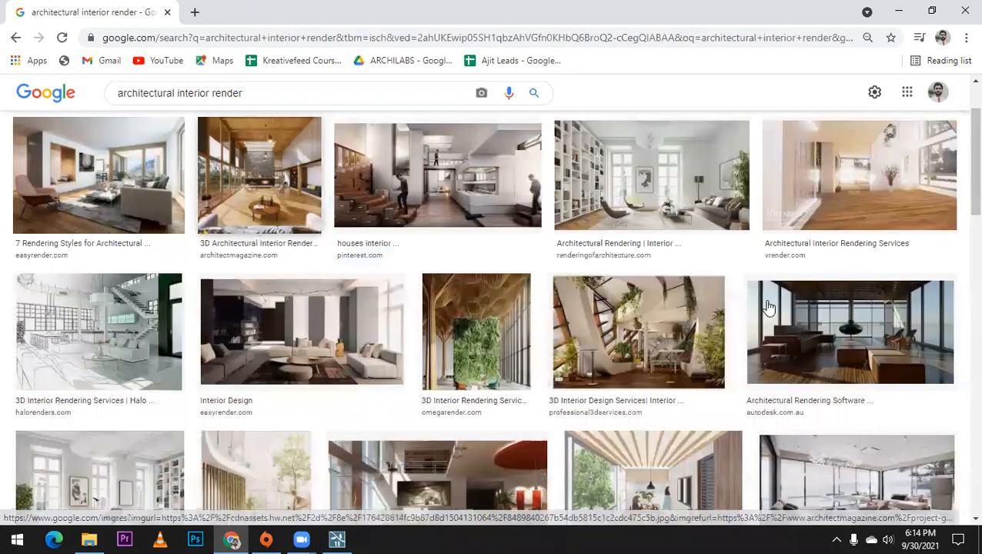
pyautogui.scroll(-3, 555, 287)
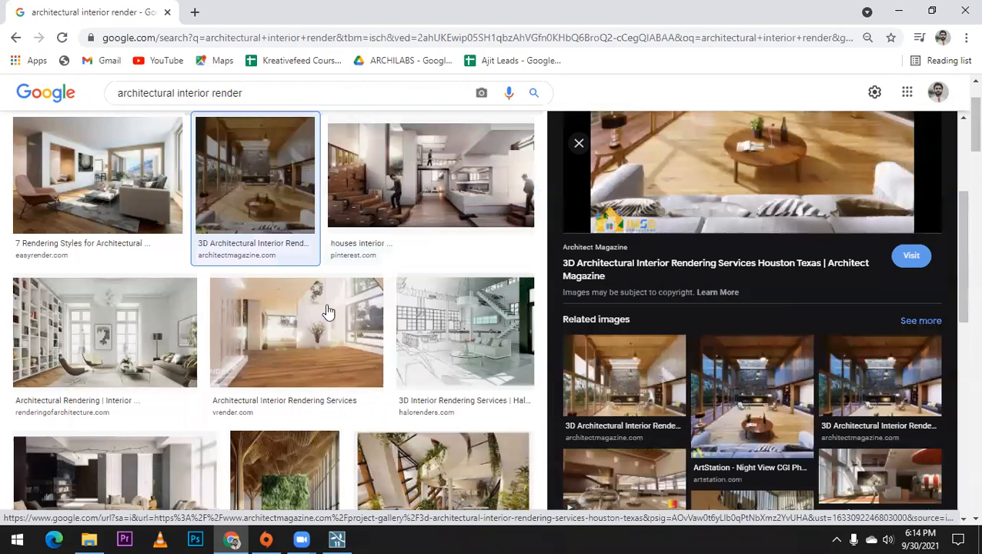
pyautogui.scroll(-1, 327, 311)
pyautogui.click(254, 273)
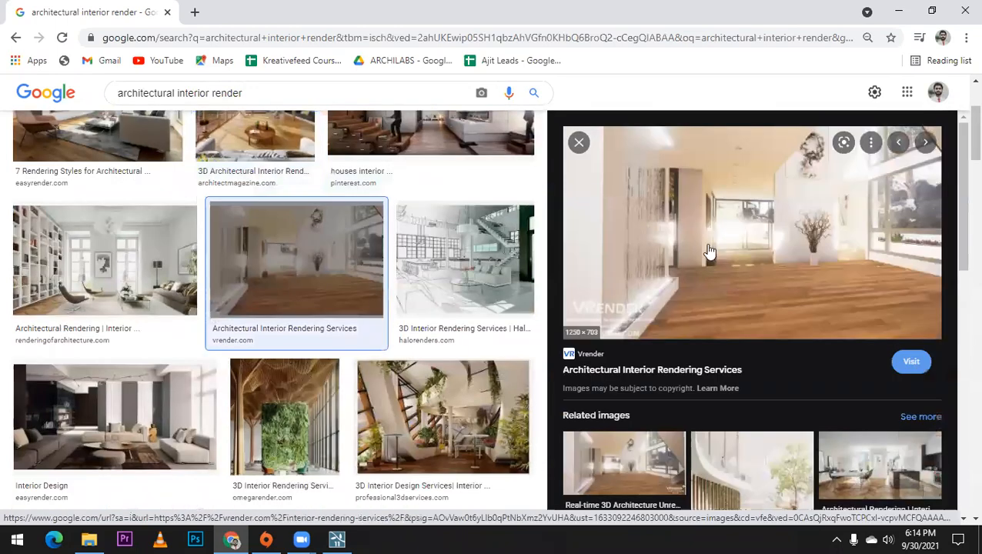
pyautogui.press('Left')
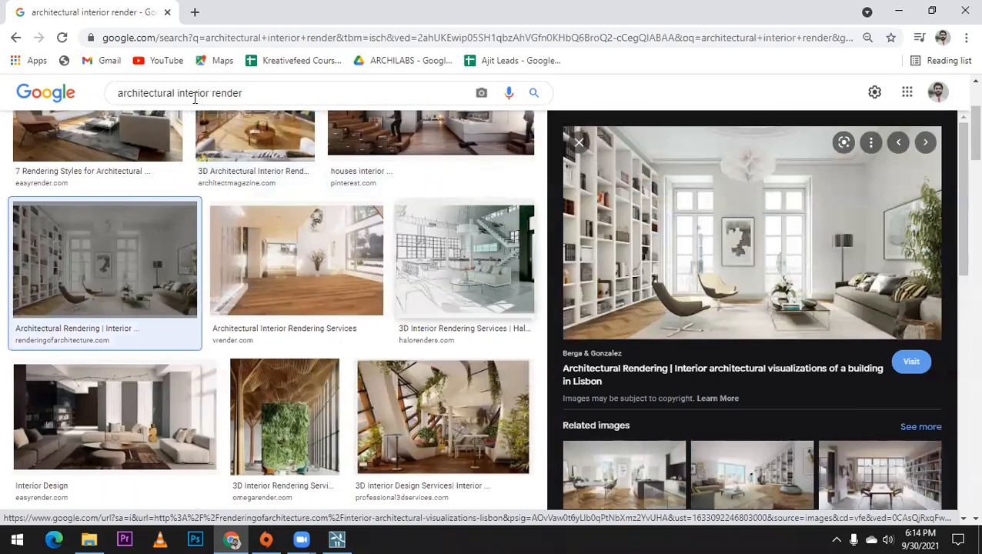
pyautogui.scroll(3, 195, 98)
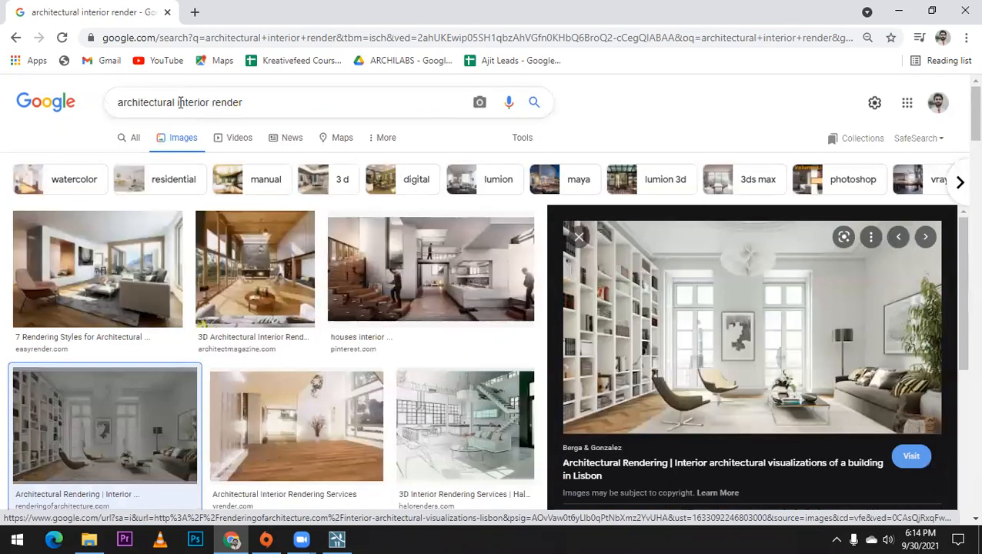
# Step: Remove "interior" from the query and search Google Images for "architectural render"
pyautogui.doubleClick(180, 103)
pyautogui.press('BackSpace')
pyautogui.press('Return')
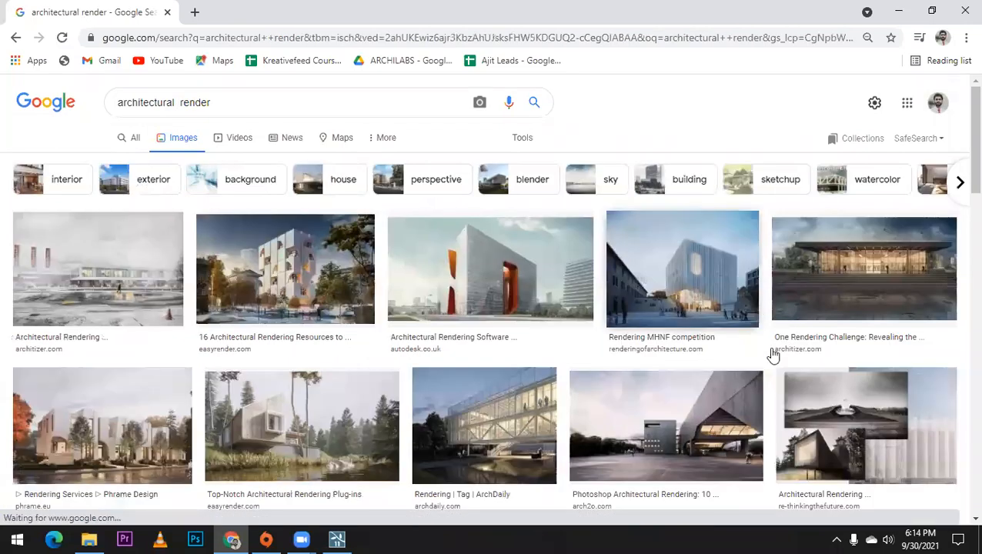
# Step: Preview the MHNF competition, Lund University Forum and Phrame Design renders among the architectural render results as references
pyautogui.click(764, 348)
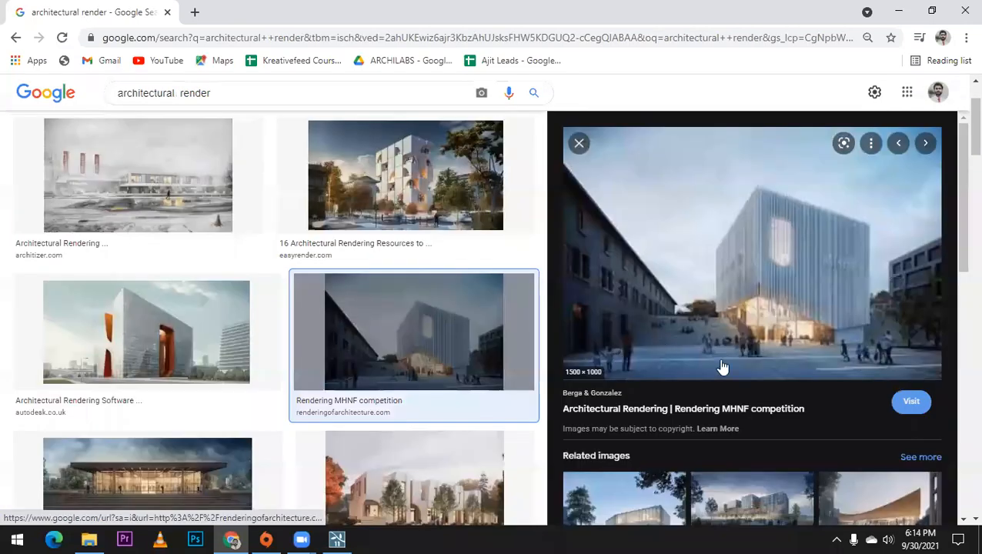
pyautogui.scroll(-2, 825, 287)
pyautogui.click(750, 458)
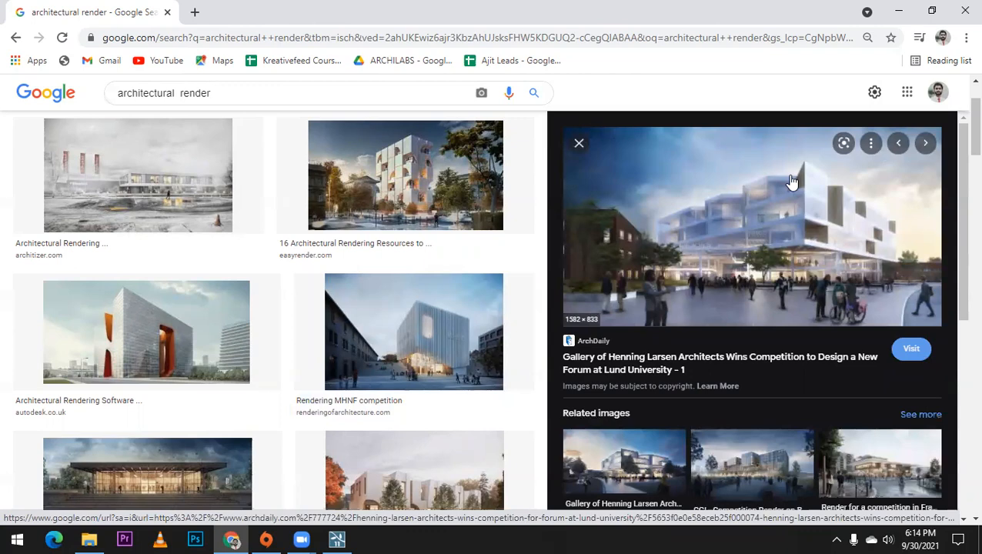
pyautogui.scroll(-2, 450, 372)
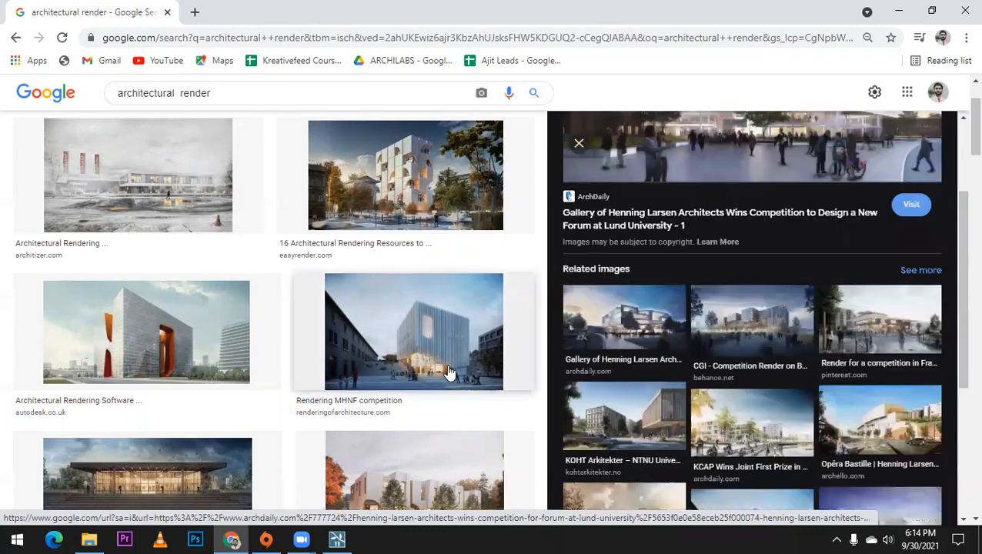
pyautogui.scroll(-2, 450, 372)
pyautogui.click(499, 351)
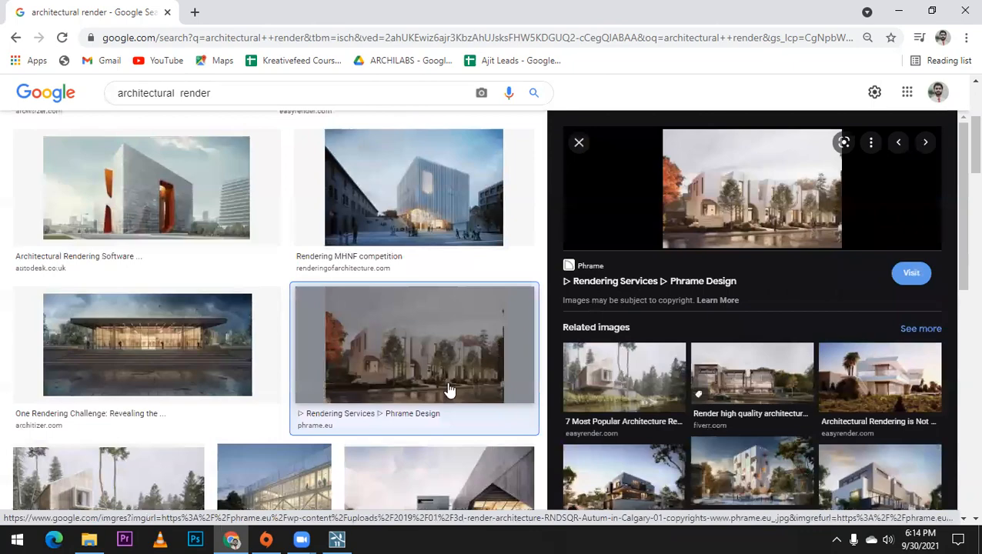
# Step: Switch to Lumion and place the Man Caucasian 0028 Idle figure from the men's category on the sidewalk beside the driveway
pyautogui.click(337, 538)
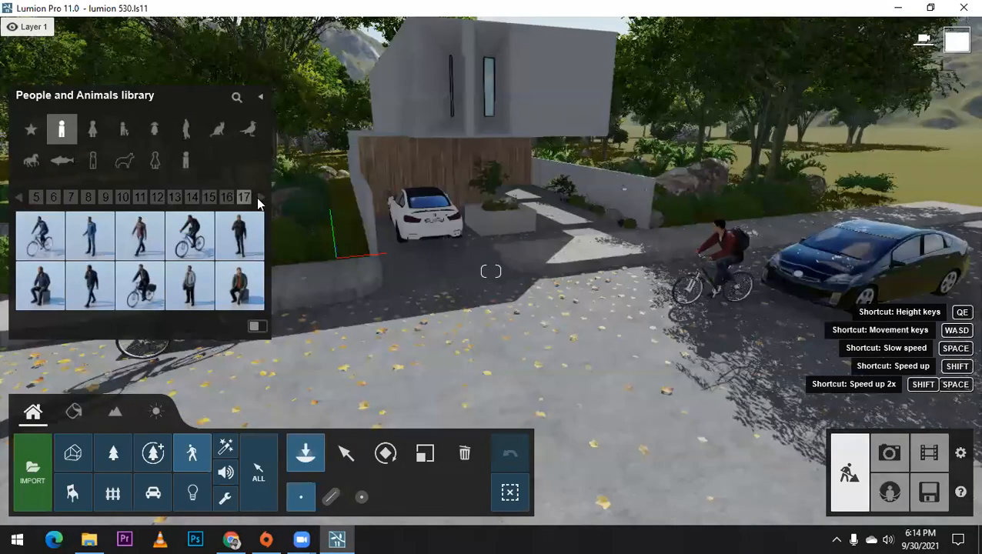
pyautogui.click(259, 199)
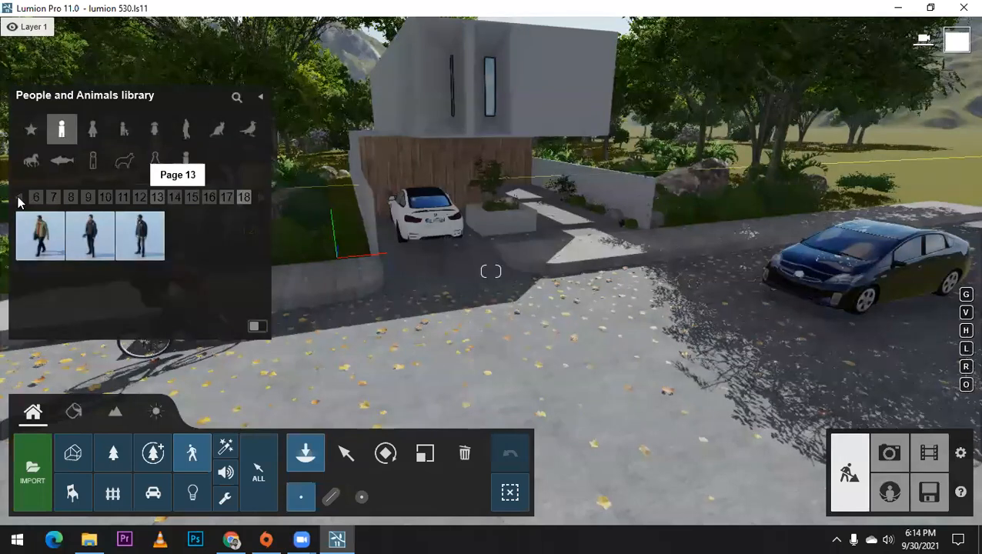
pyautogui.click(19, 202)
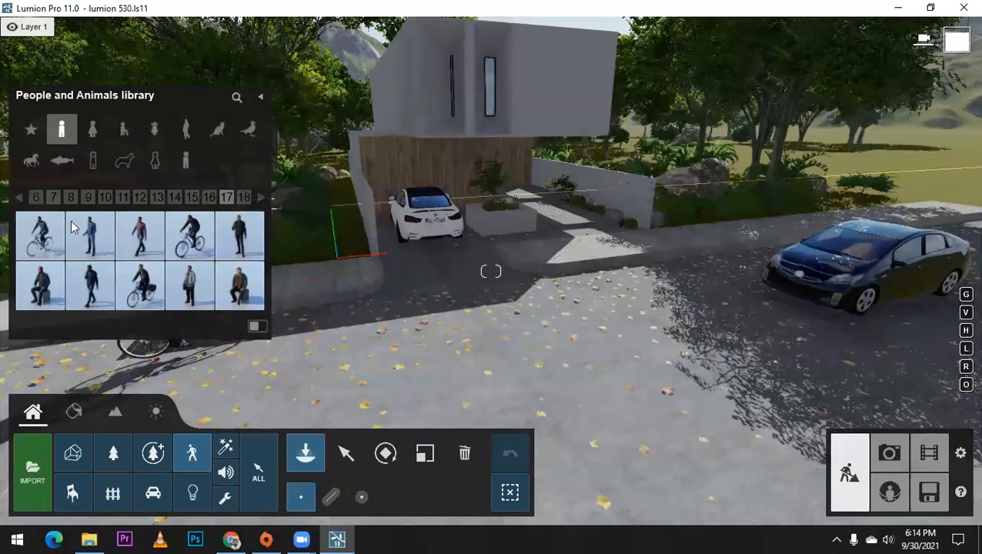
pyautogui.scroll(-1, 71, 227)
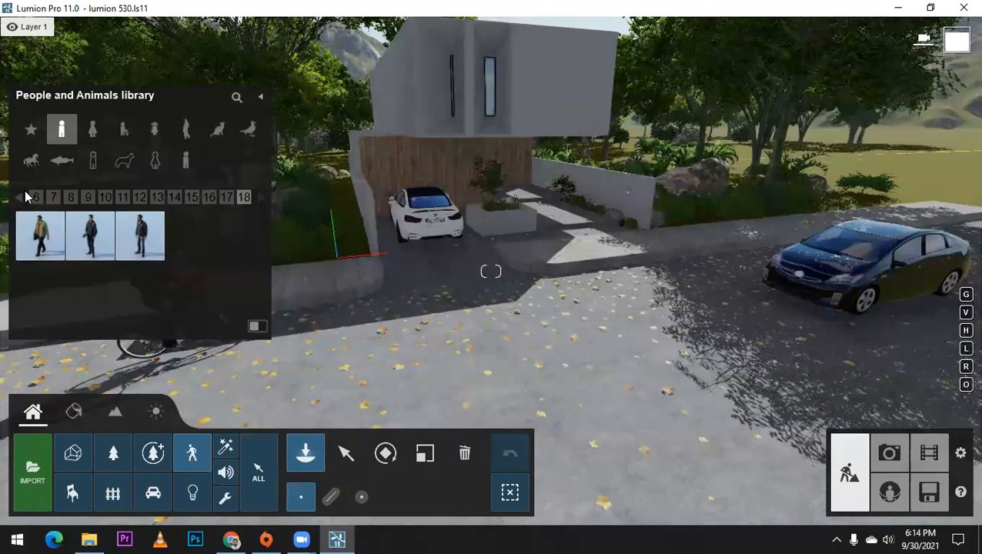
pyautogui.click(25, 197)
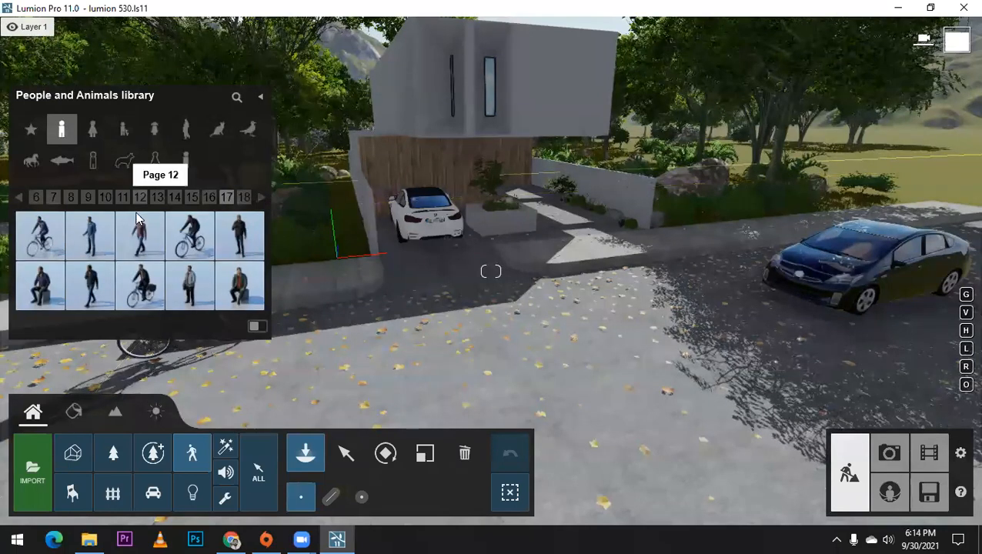
pyautogui.scroll(-1, 139, 223)
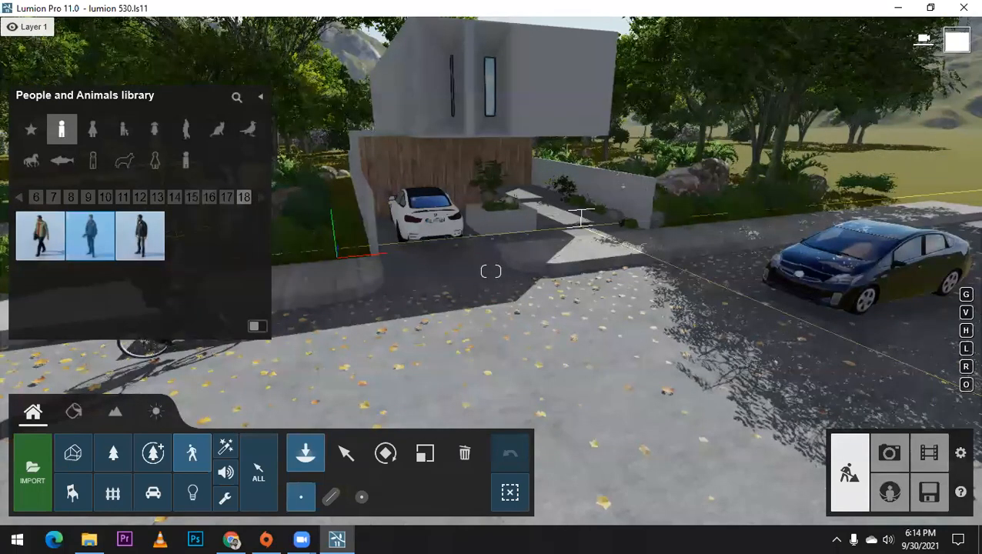
pyautogui.press('w')
pyautogui.moveTo(647, 254); pyautogui.dragTo(712, 207, button='right')
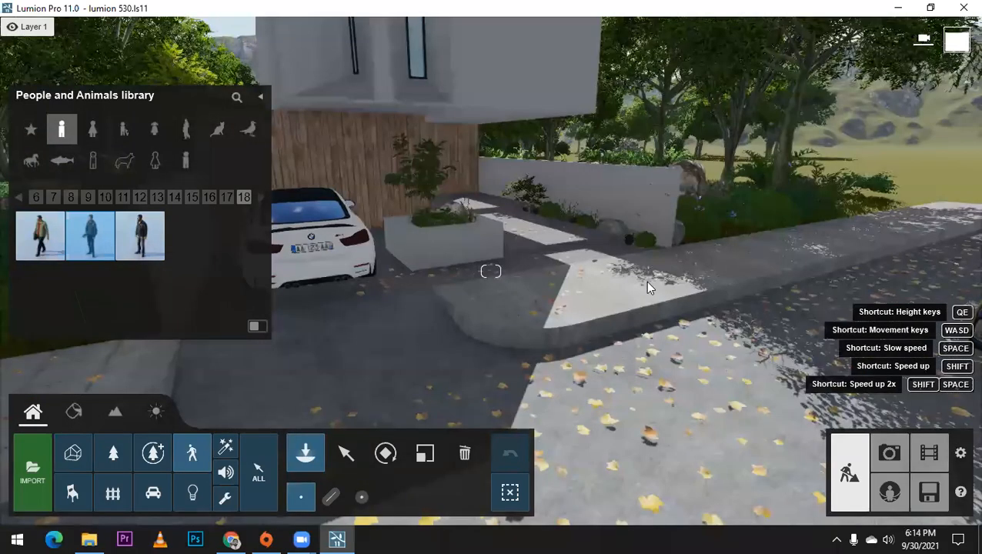
pyautogui.press('q')
pyautogui.moveTo(647, 283); pyautogui.dragTo(650, 284, button='right')
pyautogui.click(660, 290)
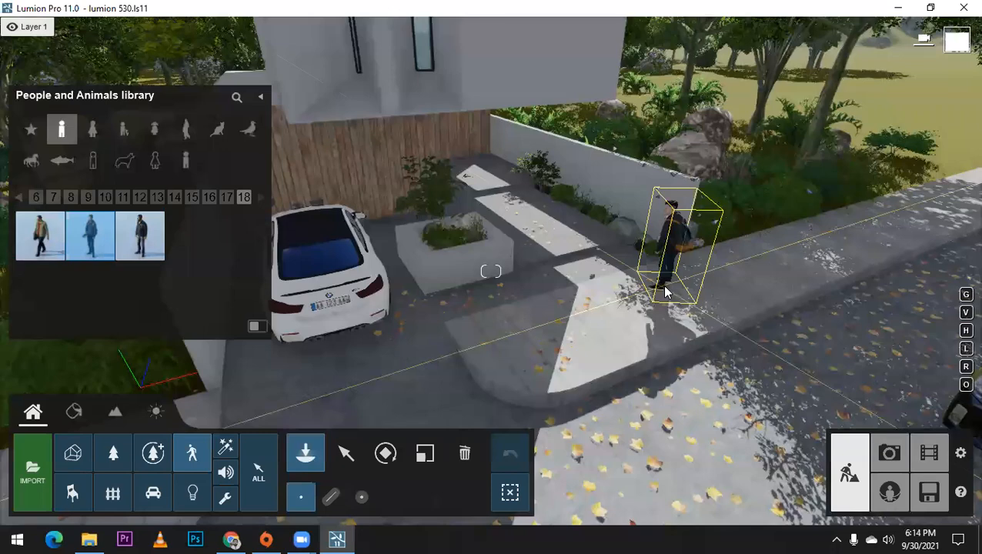
pyautogui.moveTo(665, 284); pyautogui.dragTo(661, 301)
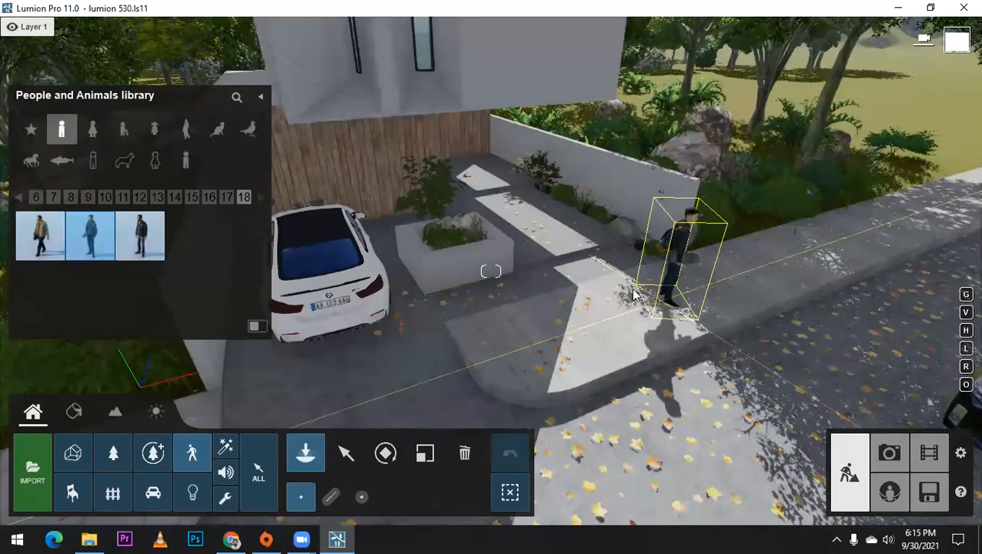
# Step: Rotate the idle man and move him onto the driveway between the white car and the concrete planter
pyautogui.click(674, 262)
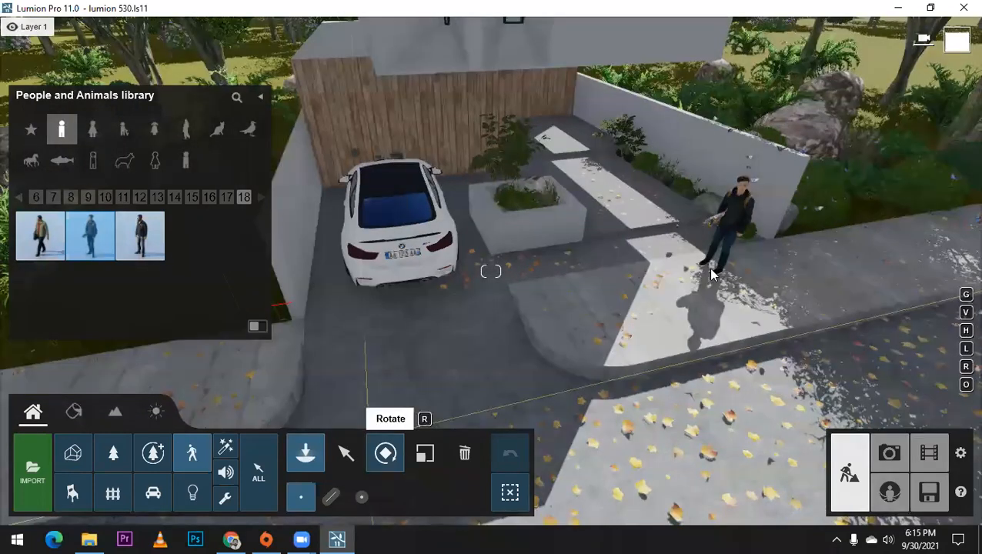
pyautogui.click(711, 274)
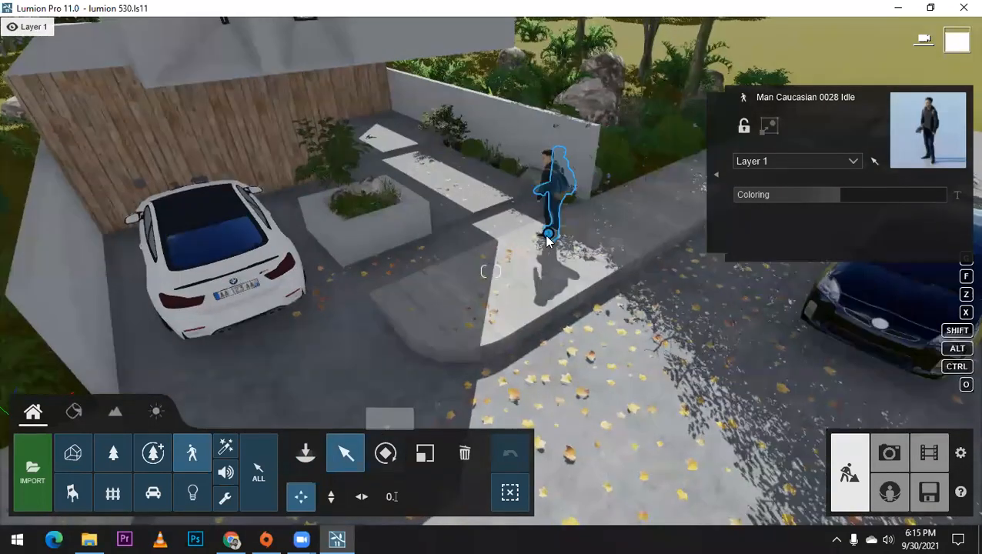
pyautogui.moveTo(546, 239); pyautogui.dragTo(328, 308)
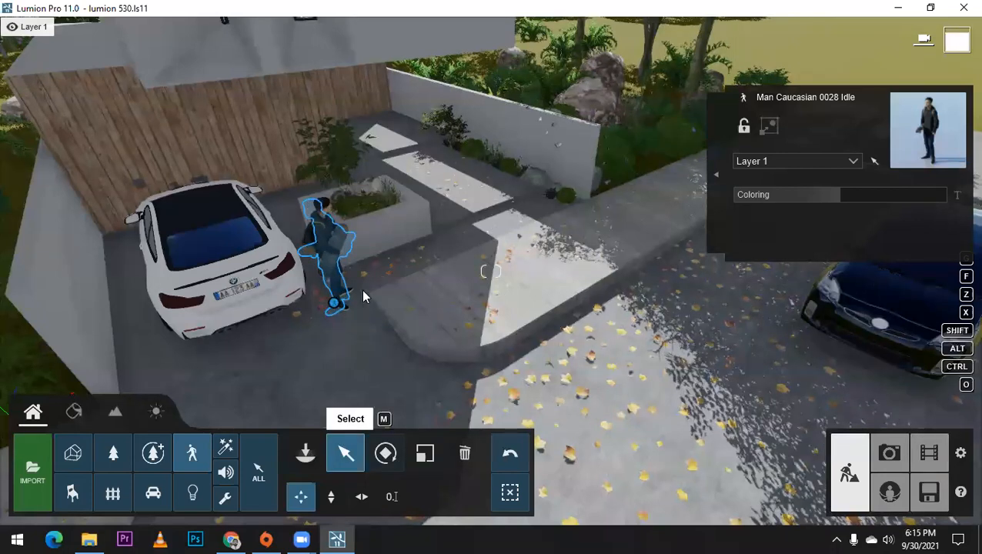
# Step: Place the Man Caucasian 0024 Dog figure on the sidewalk by the boundary wall and turn him toward the driveway
pyautogui.click(305, 453)
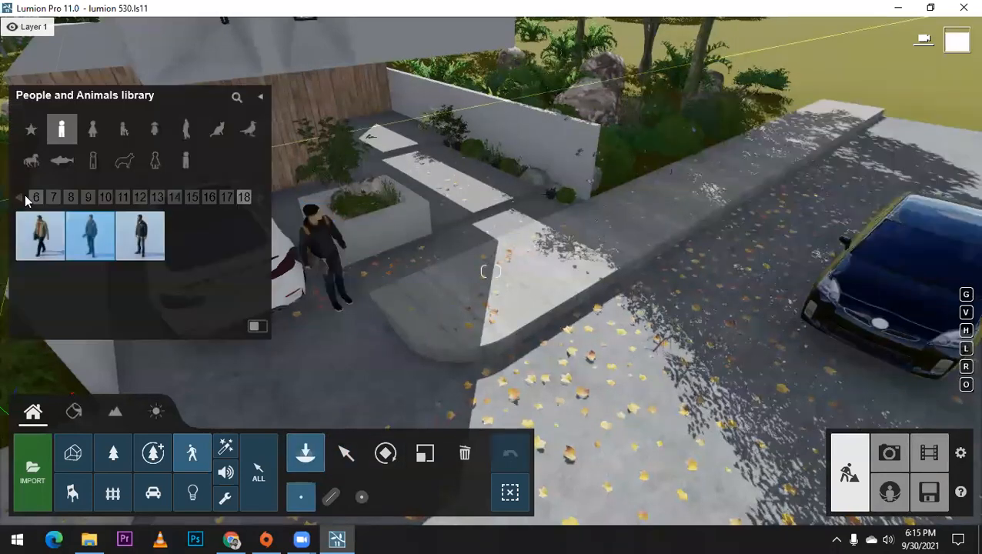
pyautogui.click(26, 199)
pyautogui.click(25, 199)
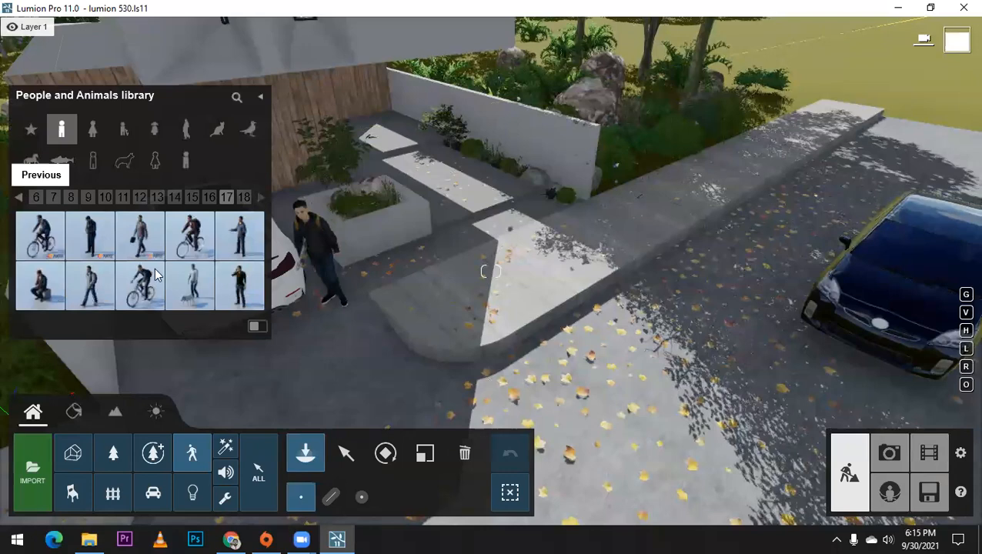
pyautogui.click(195, 289)
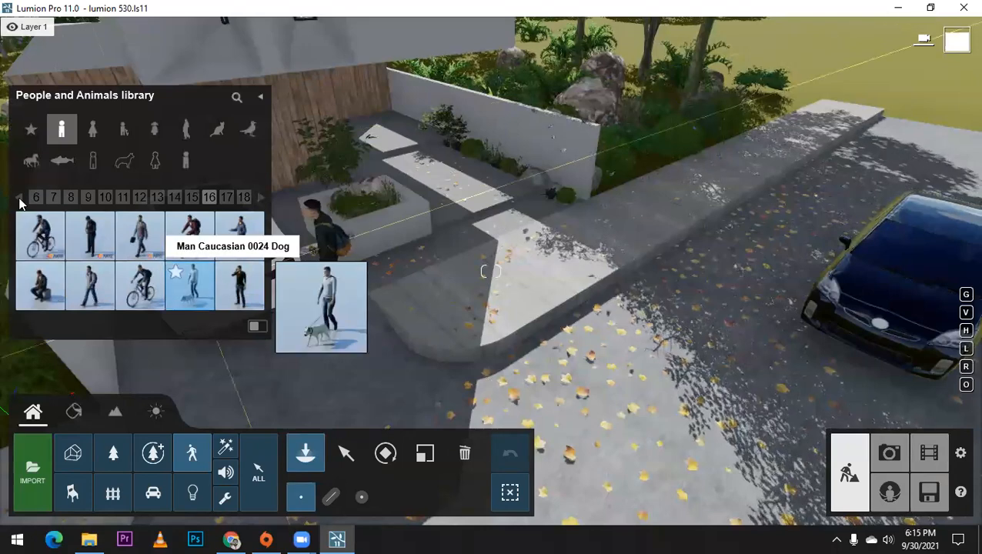
pyautogui.click(539, 246)
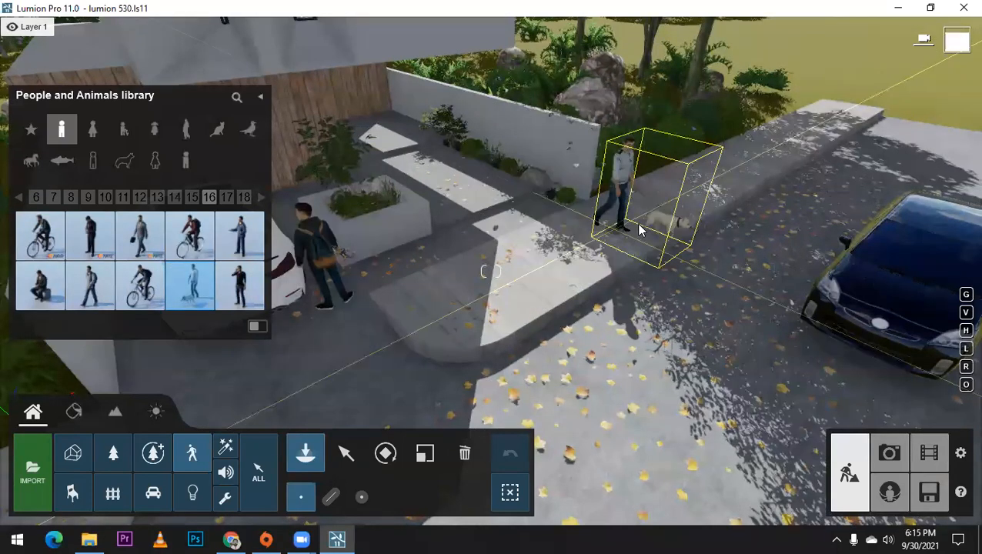
pyautogui.click(428, 458)
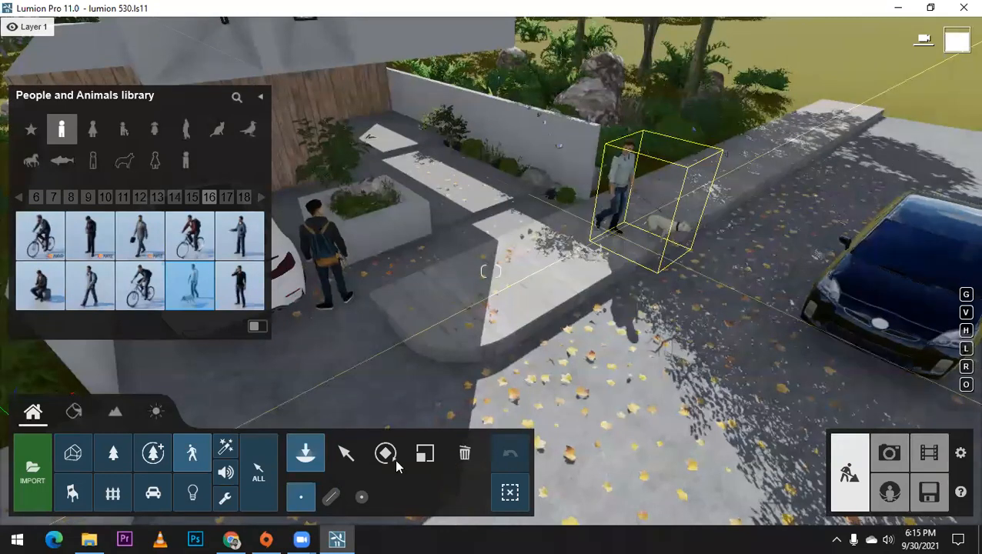
pyautogui.press('r')
pyautogui.moveTo(545, 272)
pyautogui.mouseDown()
pyautogui.moveTo(580, 270)
pyautogui.moveTo(560, 265)
pyautogui.mouseUp()
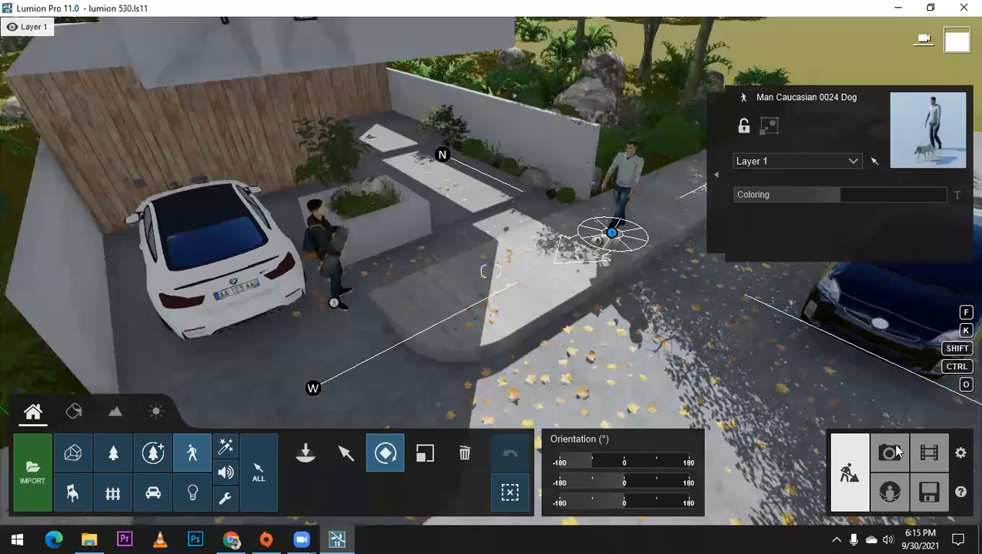
# Step: Check the placement of the new figures in the Photo 1 and Photo 2 views, updating the Photo 1 preview
pyautogui.click(889, 452)
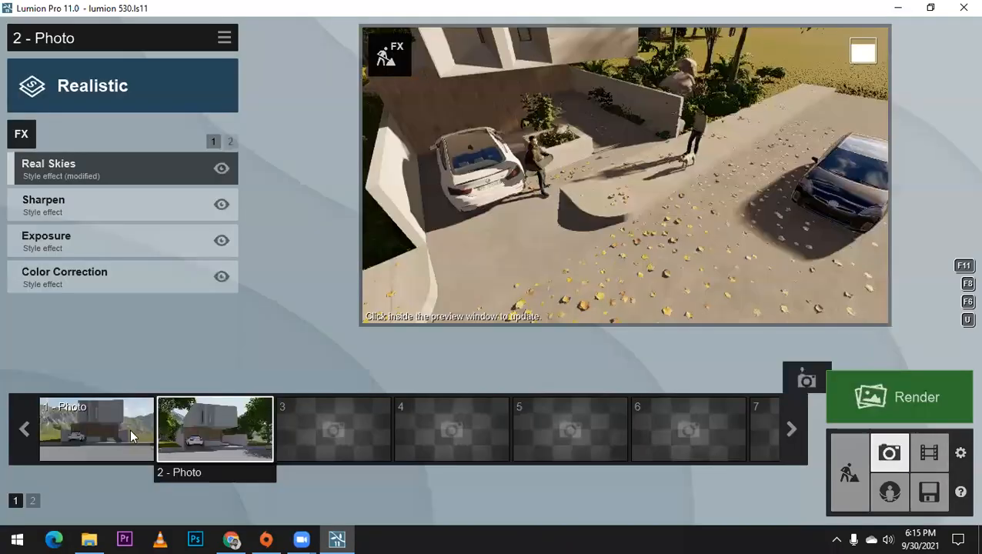
pyautogui.click(137, 422)
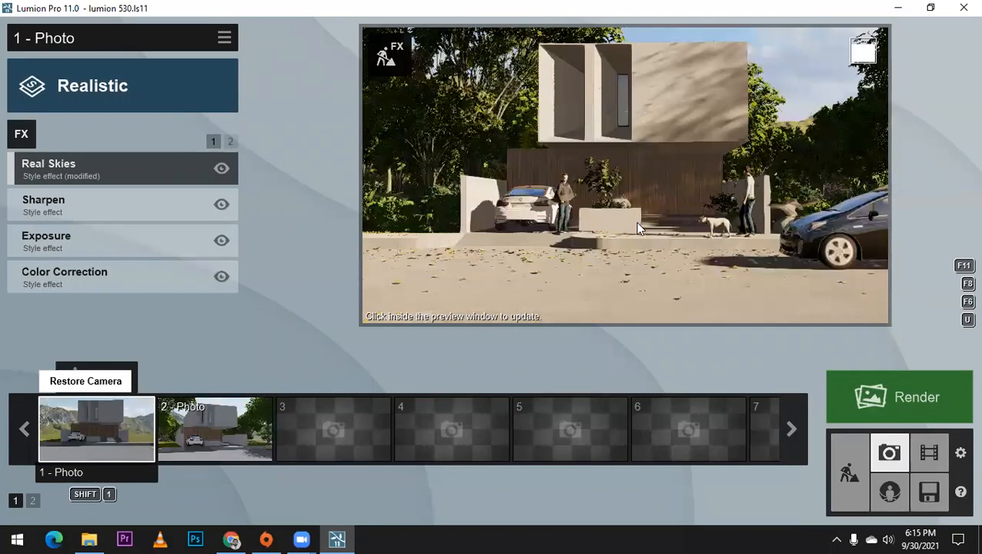
pyautogui.click(635, 222)
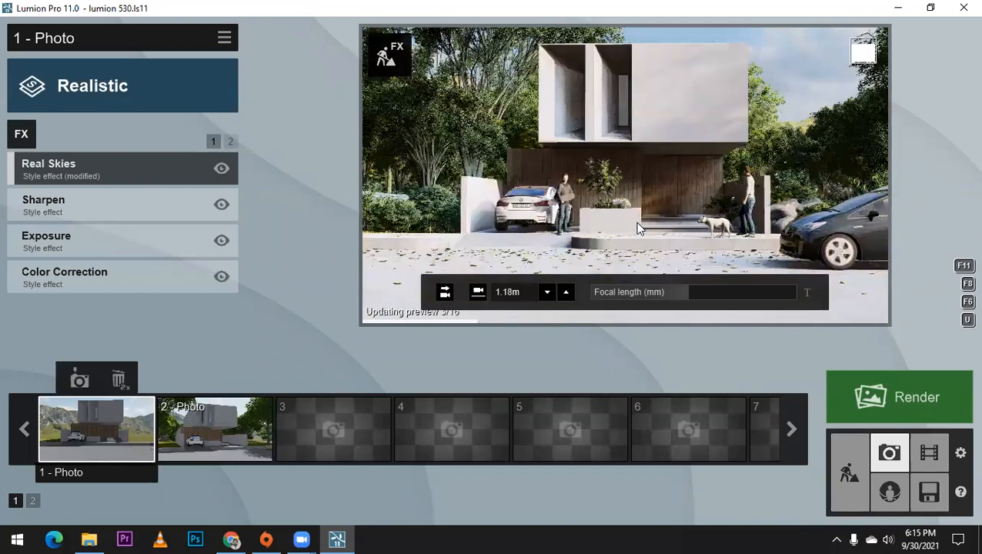
pyautogui.click(229, 440)
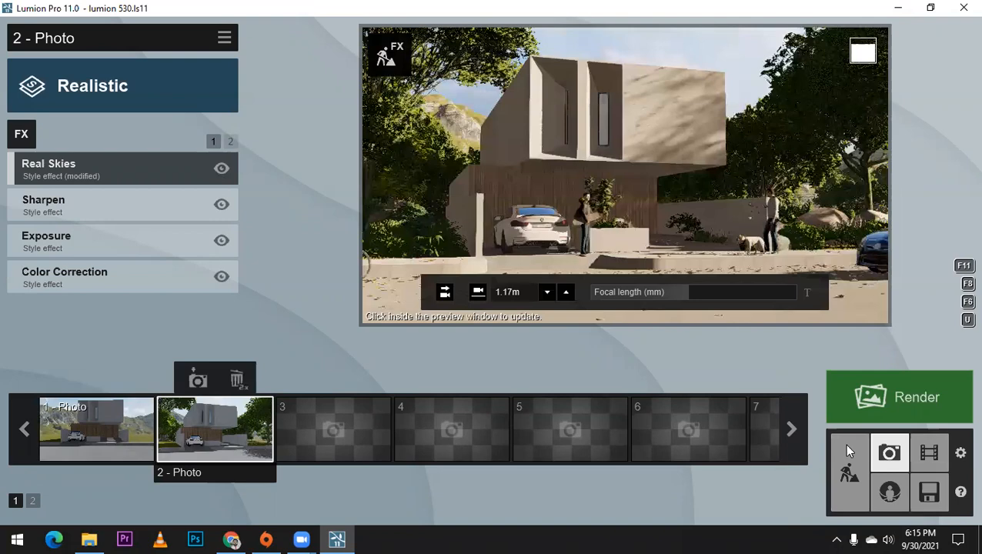
# Step: Return to Build mode and move the cyclist along the road closer to the driveway entrance
pyautogui.click(844, 447)
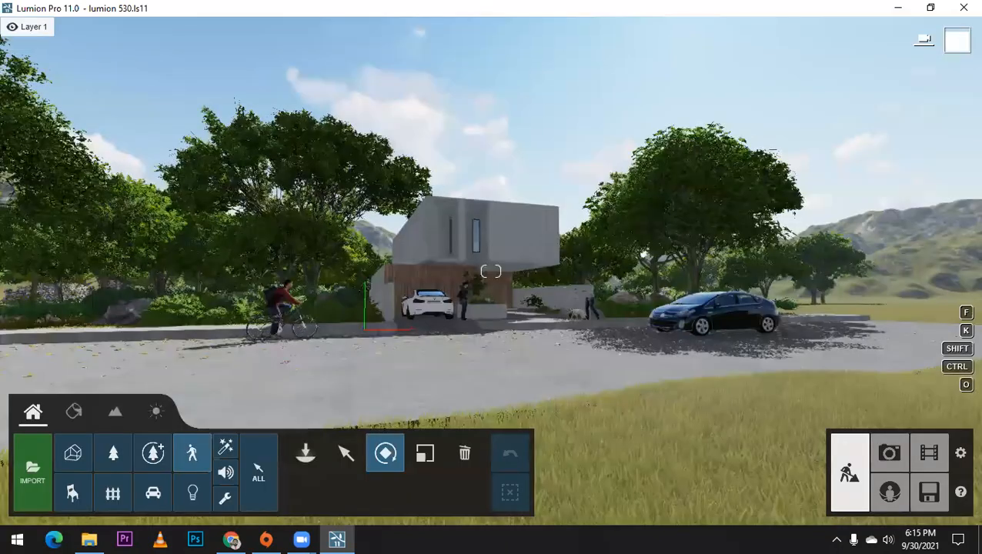
pyautogui.moveTo(693, 292); pyautogui.dragTo(584, 284, button='right')
pyautogui.press('w')
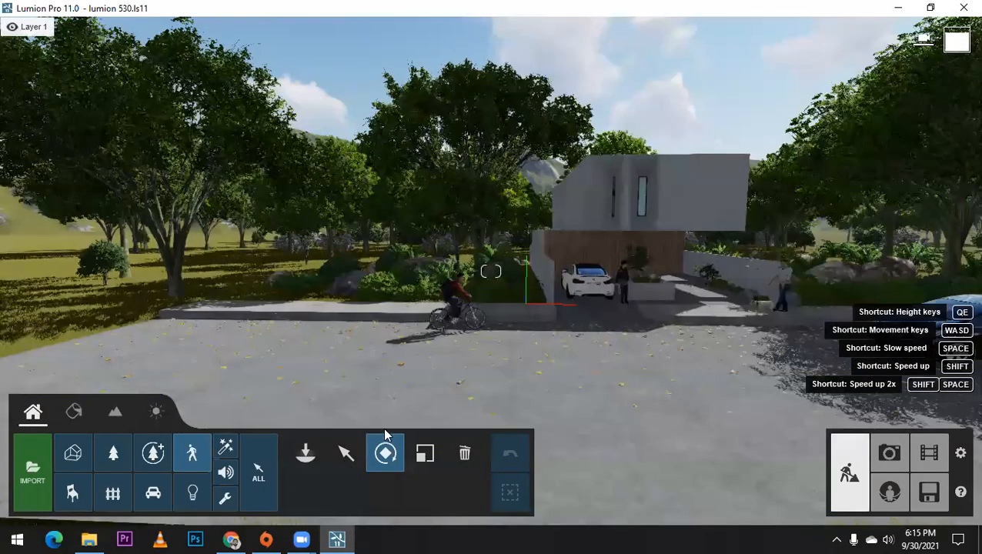
pyautogui.press('q')
pyautogui.moveTo(385, 430); pyautogui.dragTo(486, 300, button='right')
pyautogui.moveTo(477, 300); pyautogui.dragTo(542, 300)
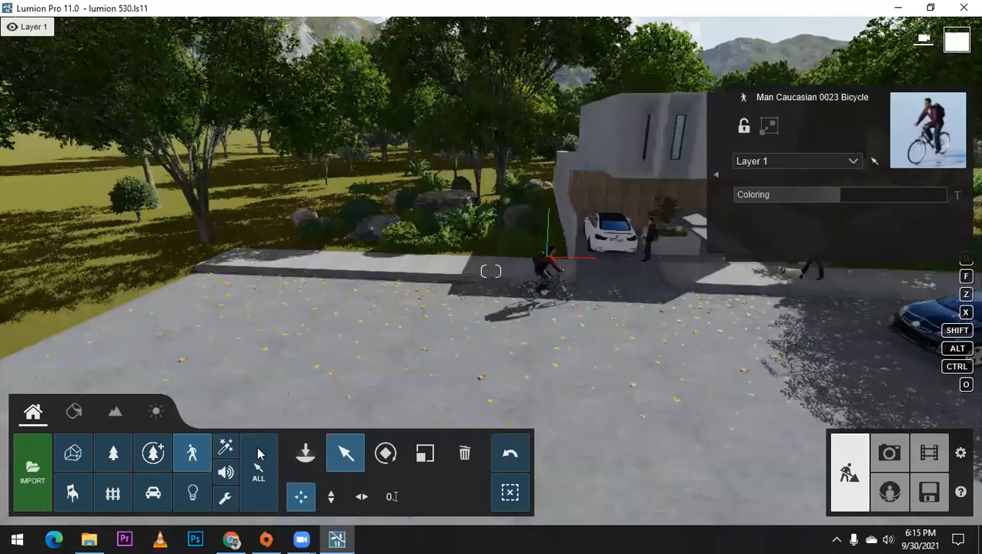
# Step: Restore the Photo 1 camera and update its preview to check the cyclist's position in the frame
pyautogui.click(889, 453)
pyautogui.click(107, 437)
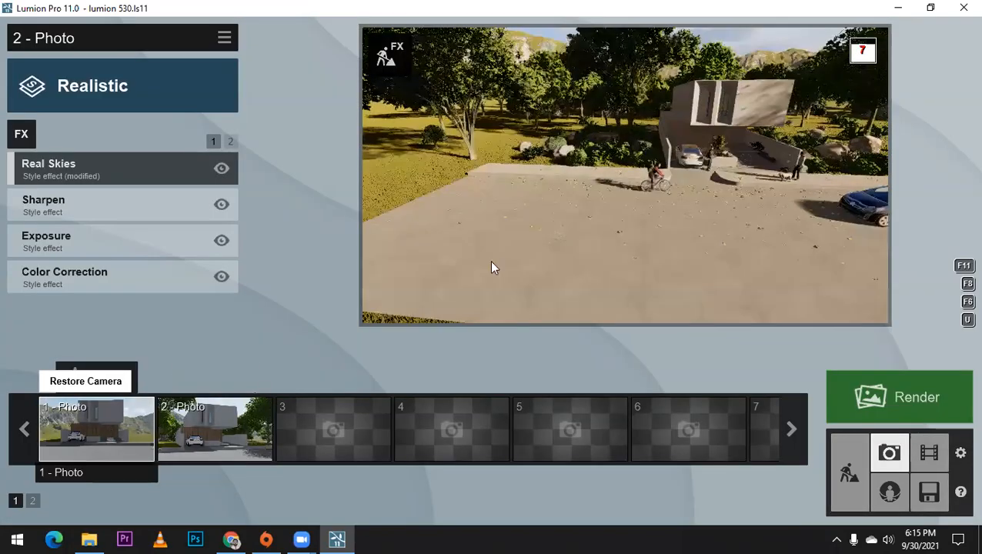
pyautogui.click(520, 239)
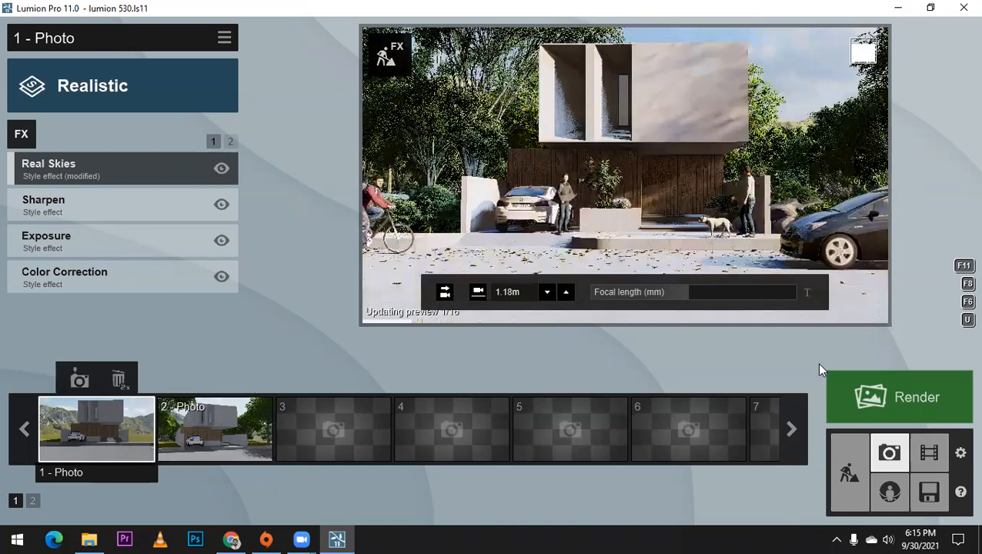
# Step: Shift the cyclist slightly farther along the road toward the driveway in Build mode, and return to Photo mode
pyautogui.click(849, 472)
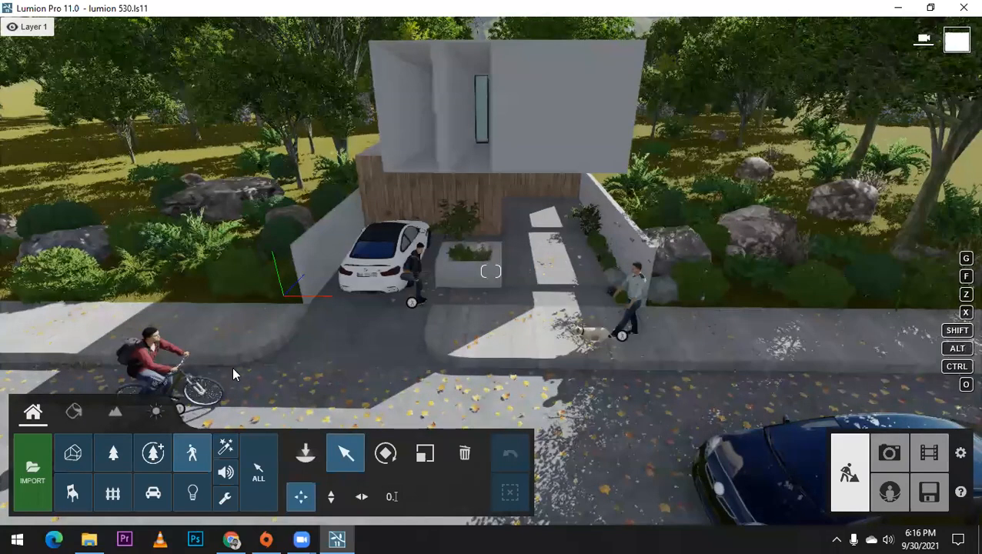
pyautogui.scroll(3, 233, 363)
pyautogui.click(282, 367)
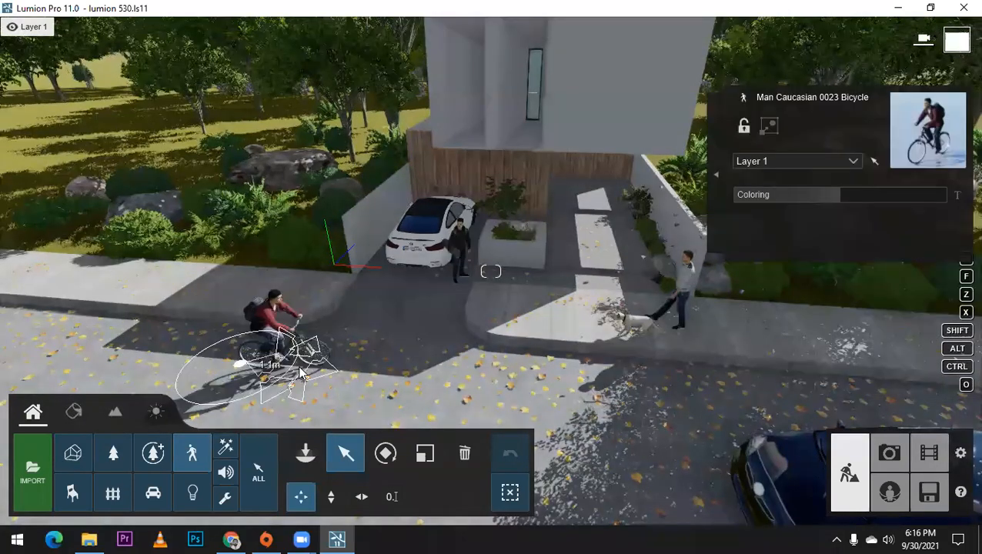
pyautogui.moveTo(299, 367); pyautogui.dragTo(300, 367)
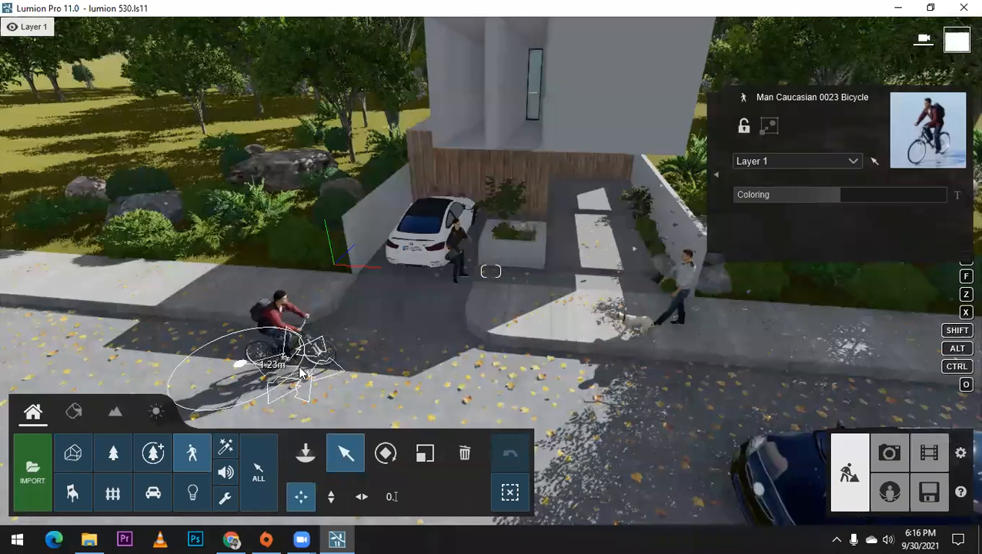
pyautogui.click(889, 454)
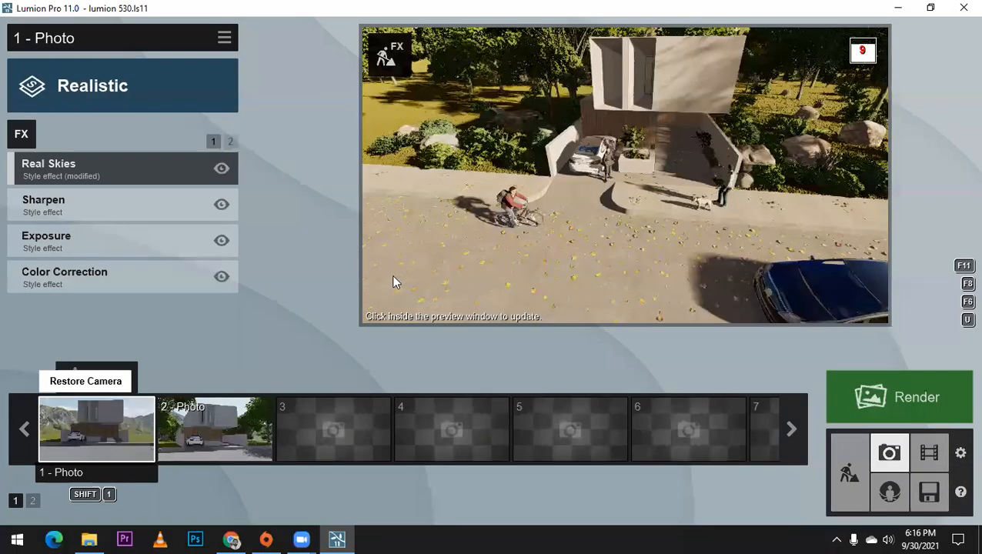
# Step: Update the Photo 1 preview and add the Time Warp animation effect to the photo
pyautogui.click(528, 187)
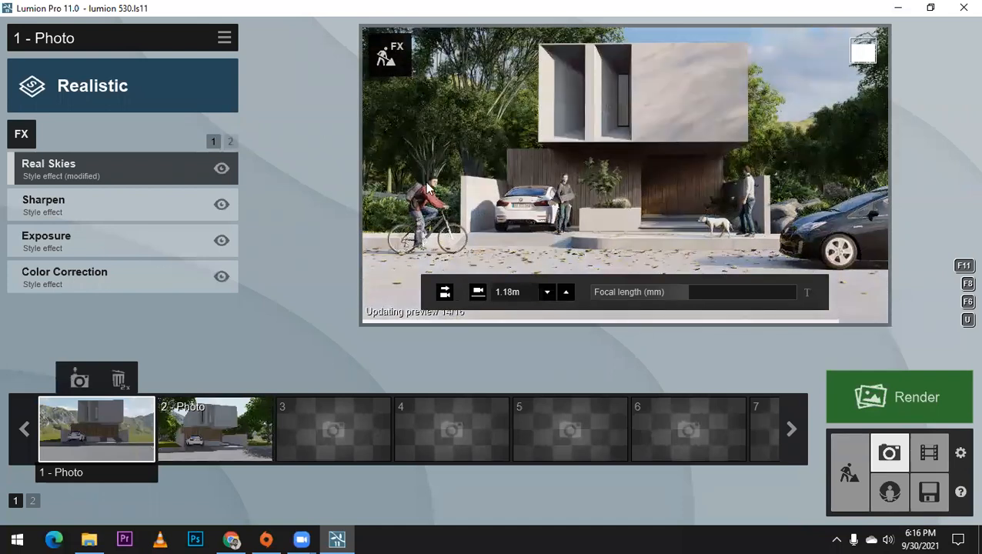
pyautogui.click(22, 133)
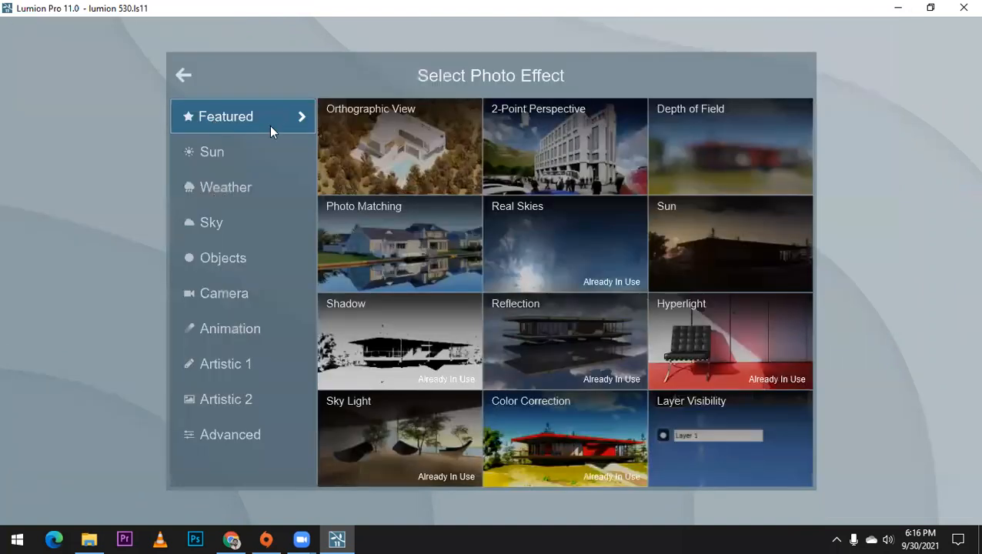
pyautogui.click(223, 258)
pyautogui.click(253, 257)
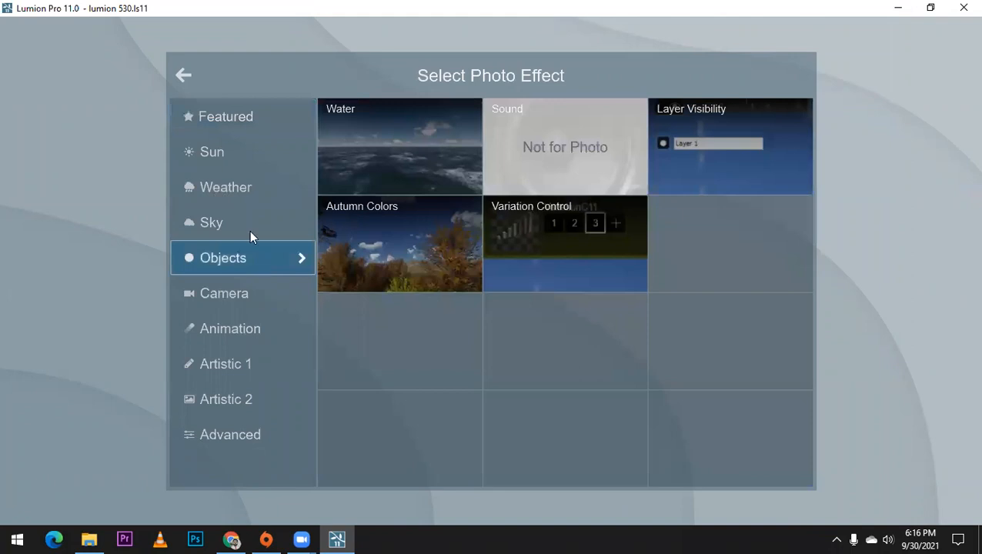
pyautogui.click(256, 287)
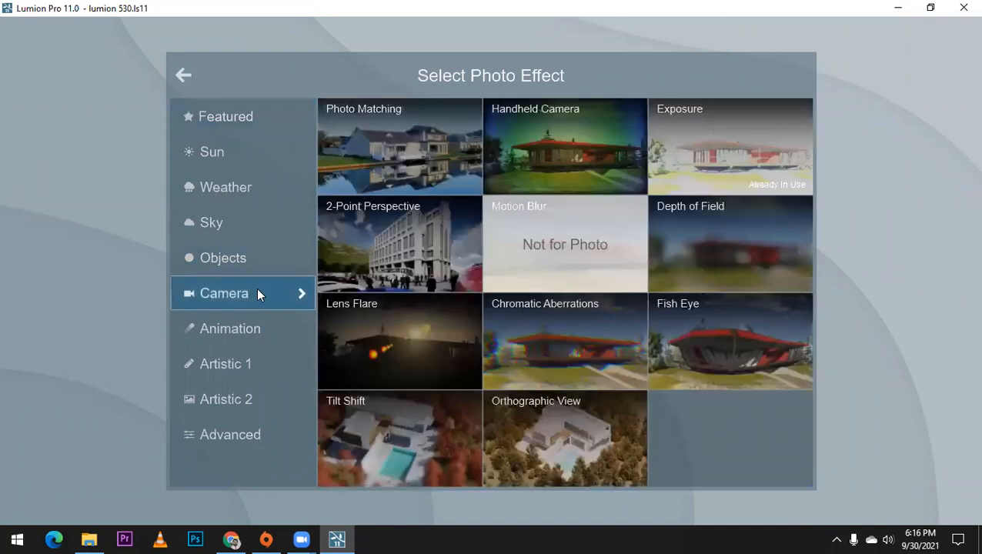
pyautogui.click(267, 328)
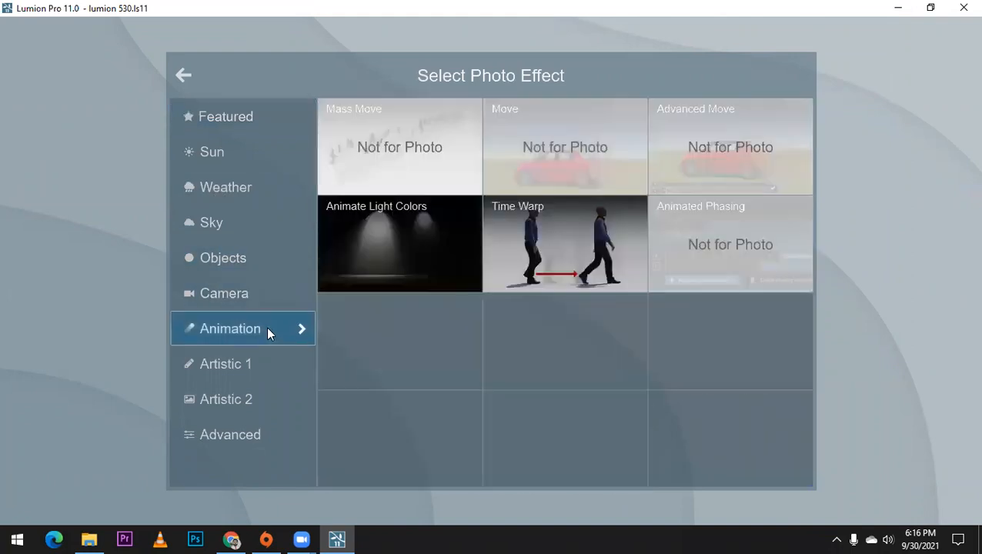
pyautogui.click(542, 251)
# Step: Try different positive and negative Time Warp offsets for animated people and animals, including -5.4s, to vary the figures' poses
pyautogui.moveTo(44, 194)
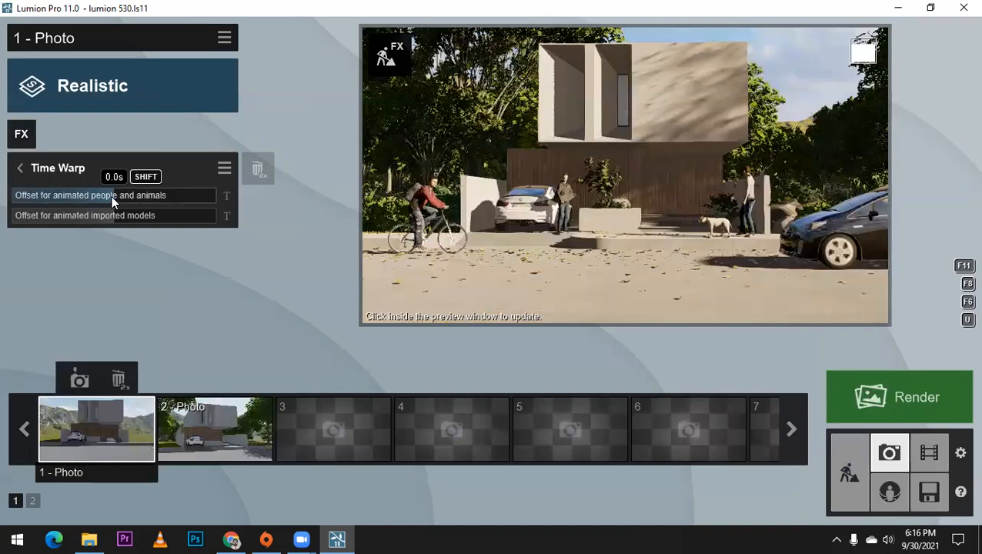
pyautogui.moveTo(115, 196); pyautogui.dragTo(194, 194)
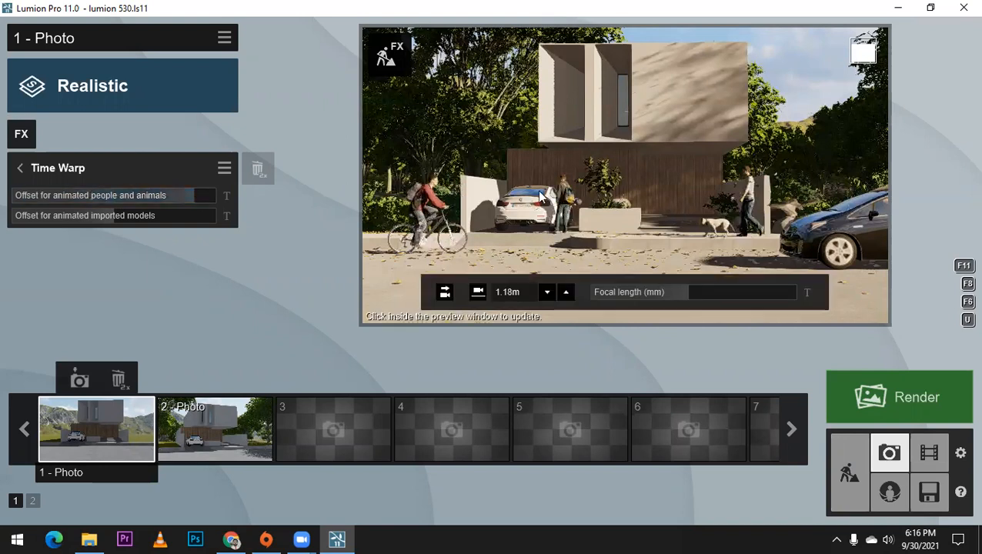
pyautogui.moveTo(192, 194)
pyautogui.moveTo(161, 203); pyautogui.dragTo(59, 197)
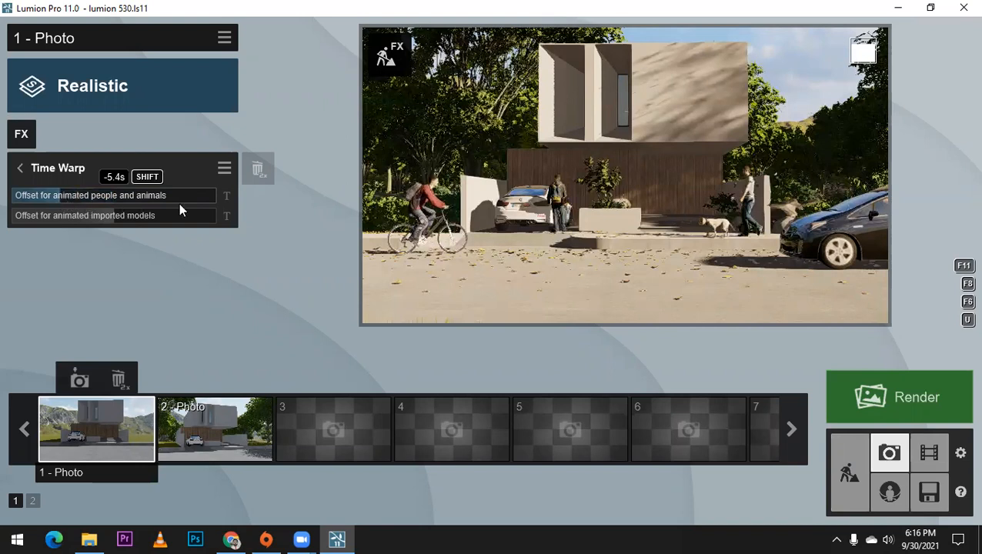
pyautogui.moveTo(179, 203); pyautogui.dragTo(192, 201)
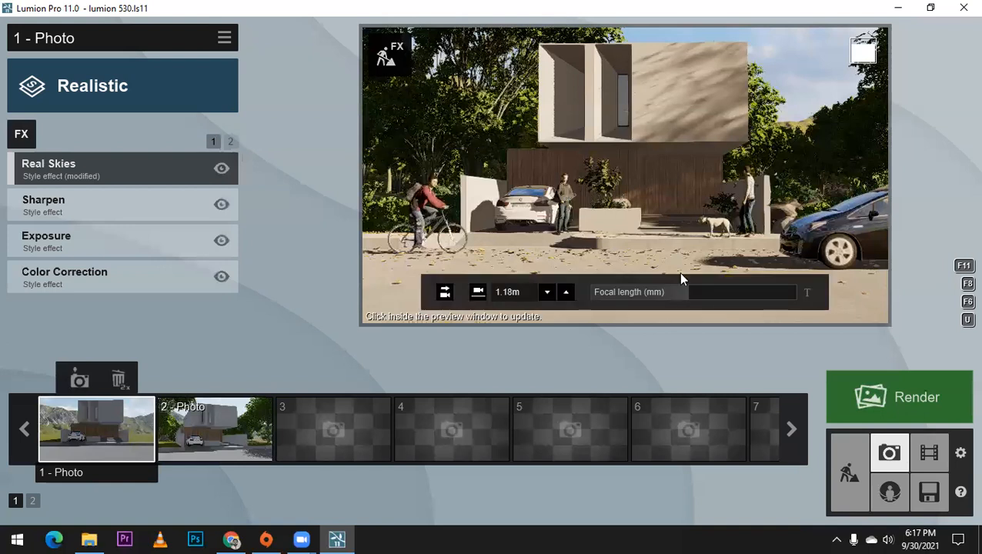
# Step: Return to Build mode and place the Man Caucasian 0024 Phone figure on the driveway near the planter
pyautogui.click(841, 467)
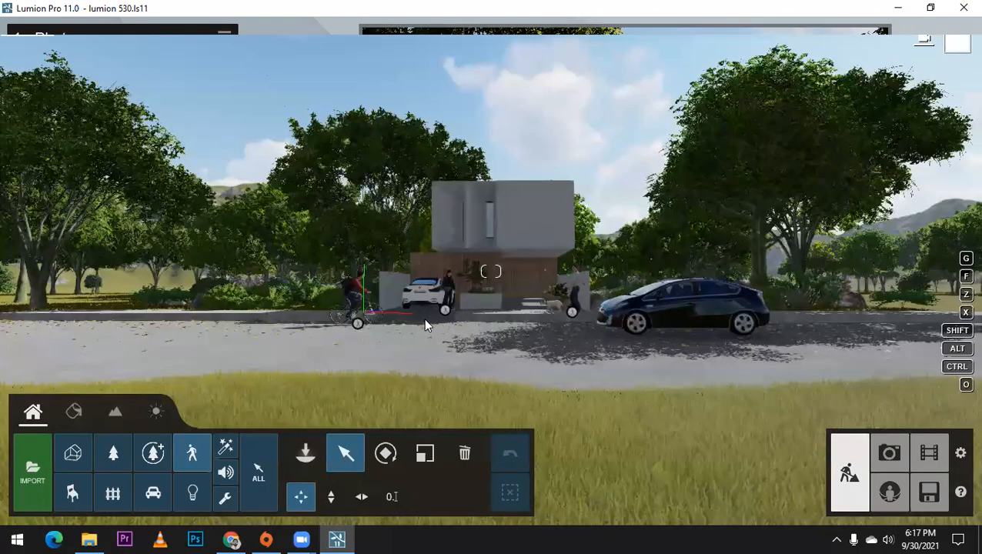
pyautogui.scroll(3, 352, 210)
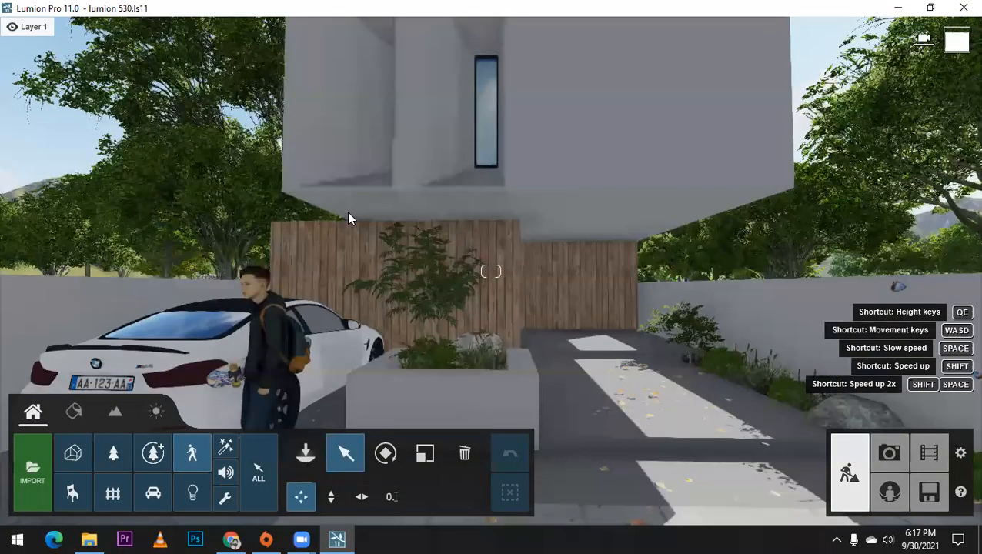
pyautogui.moveTo(347, 211); pyautogui.dragTo(331, 292, button='right')
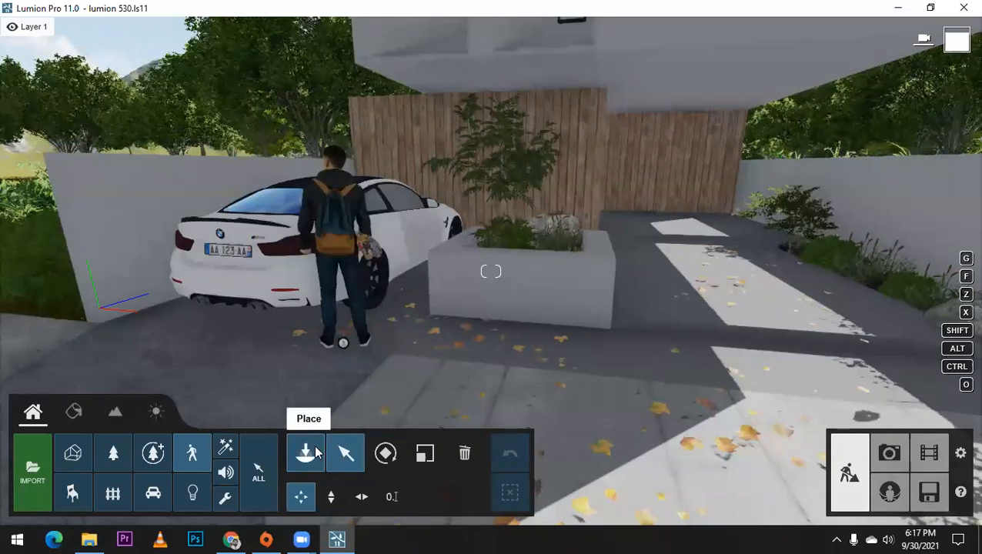
pyautogui.click(316, 451)
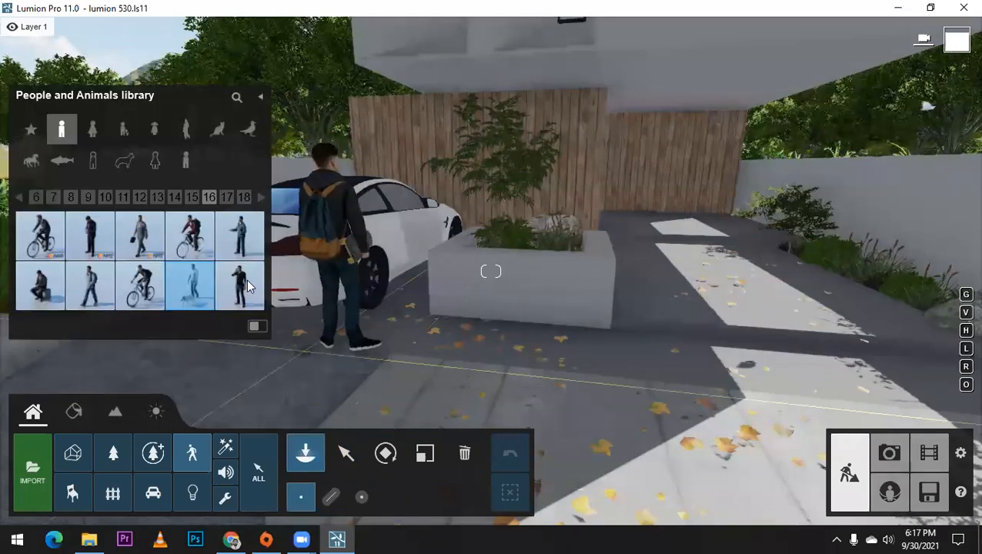
pyautogui.moveTo(246, 283)
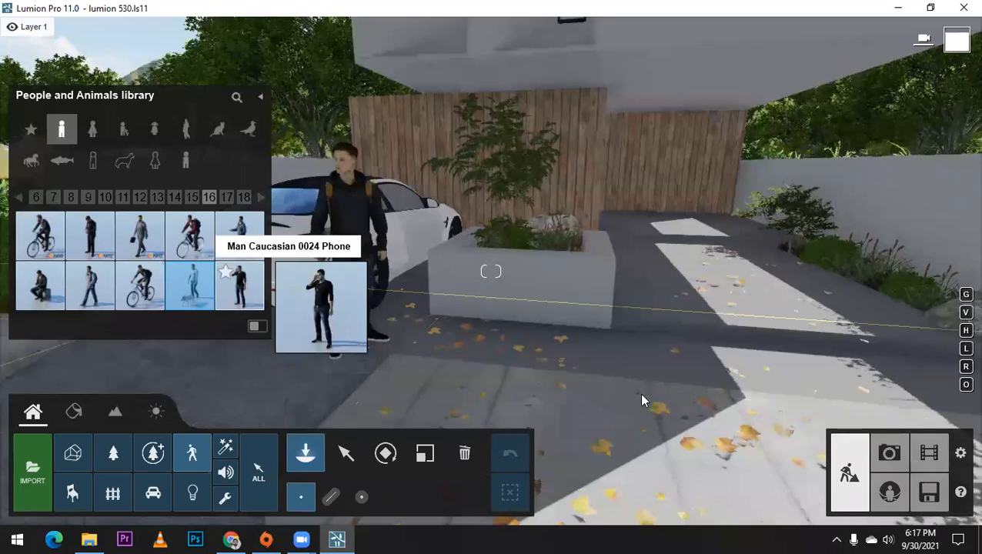
pyautogui.click(620, 400)
pyautogui.scroll(2, 603, 403)
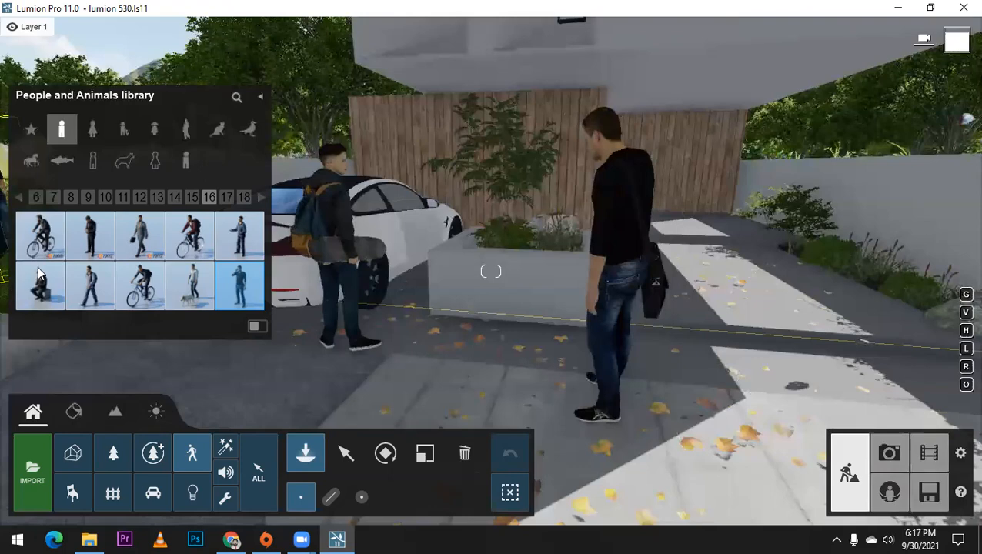
# Step: Place the Man Caucasian 0023 Idle figure beside the man with the backpack and rotate him to face the other way
pyautogui.click(760, 217)
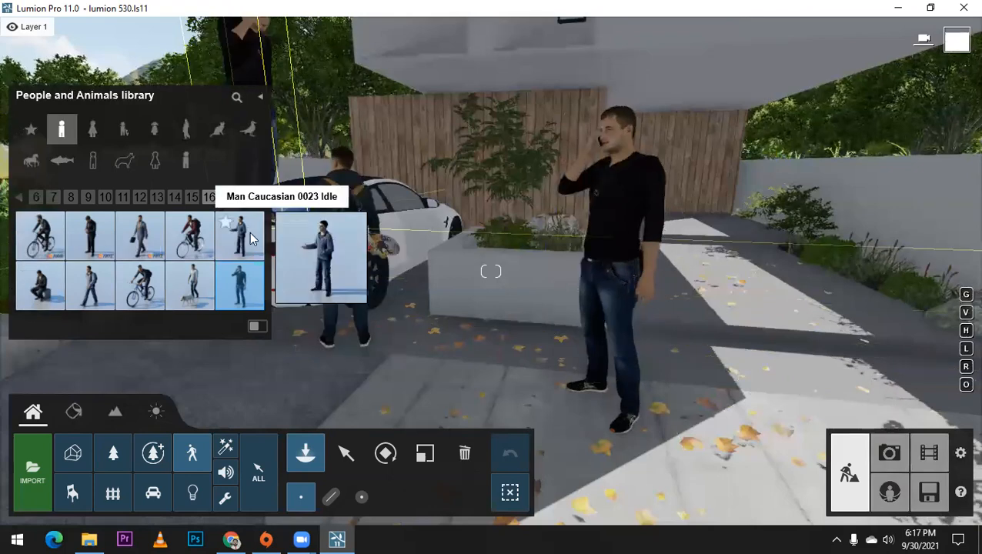
pyautogui.click(482, 375)
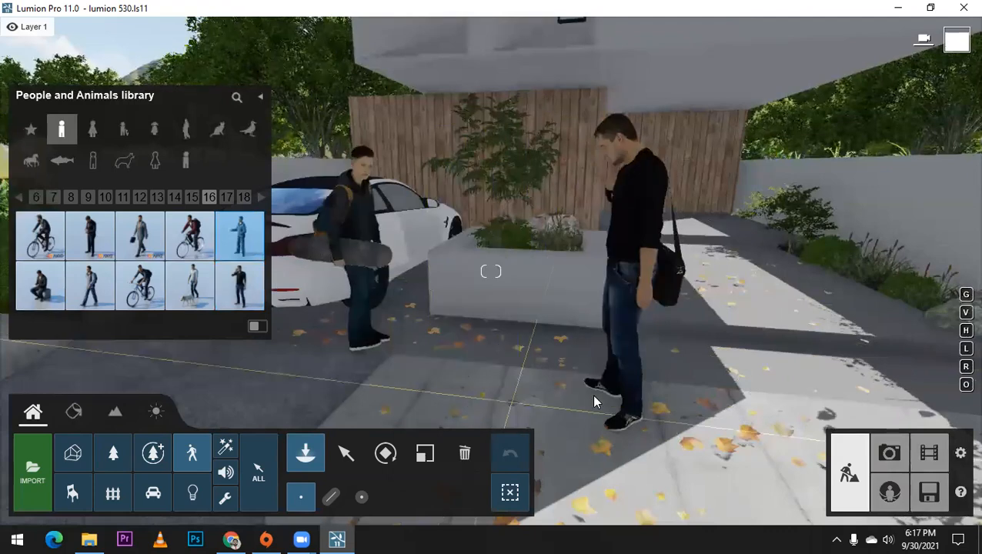
pyautogui.moveTo(436, 318); pyautogui.dragTo(424, 291, button='right')
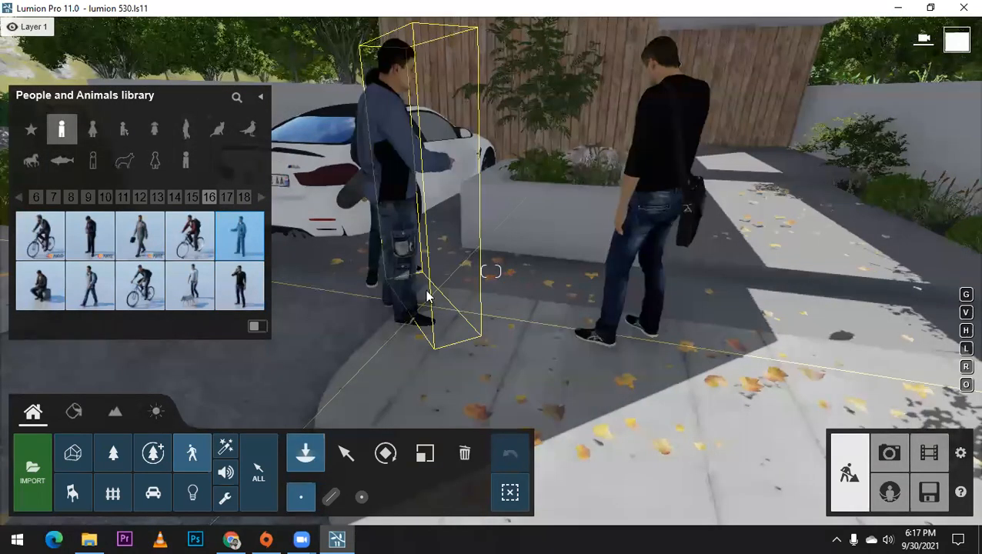
pyautogui.click(410, 419)
pyautogui.click(386, 452)
pyautogui.moveTo(422, 305); pyautogui.dragTo(281, 231)
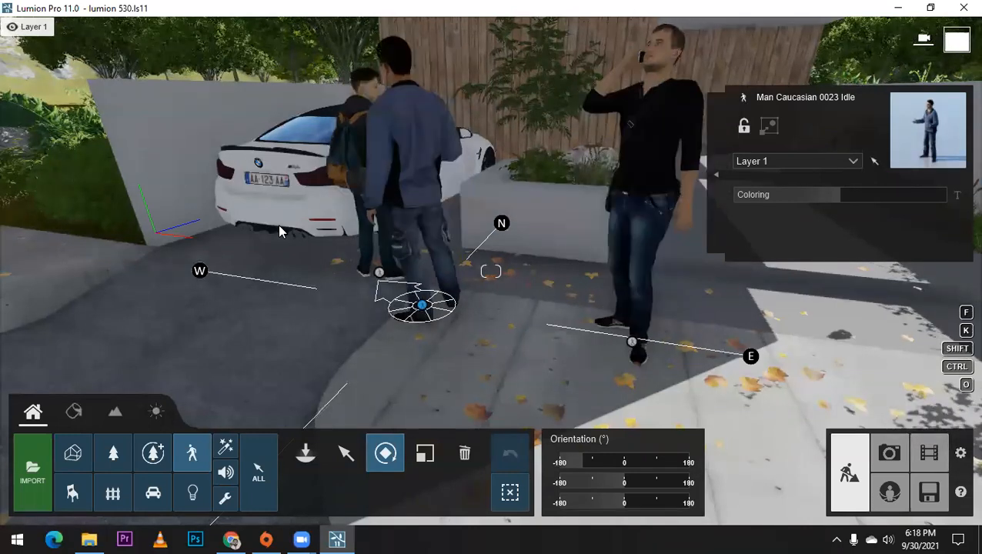
# Step: Delete the newly placed Idle and Phone men from the driveway
pyautogui.click(464, 453)
pyautogui.click(421, 305)
pyautogui.click(633, 342)
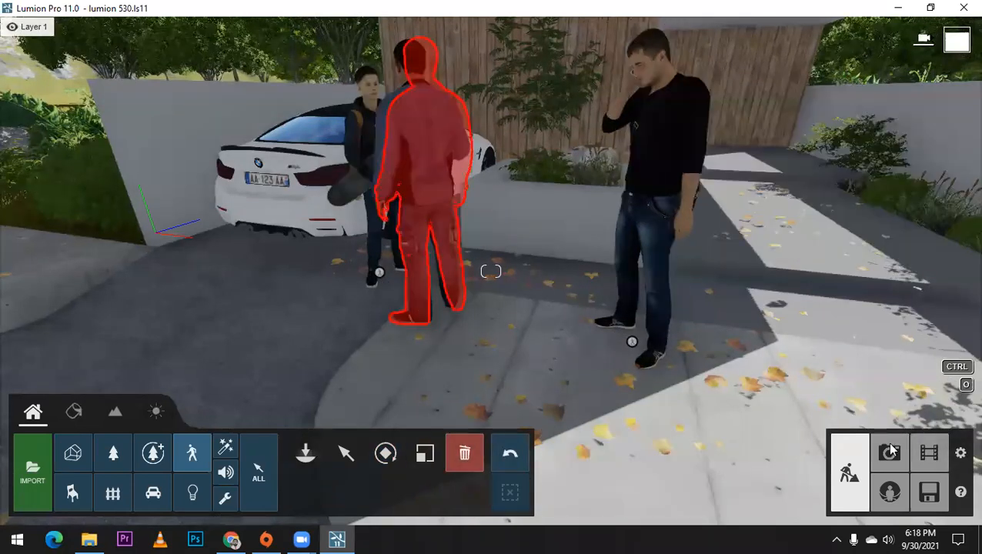
# Step: Restore the Photo 1 view, add the Time Warp effect and increase its offset for animated people and animals
pyautogui.click(891, 454)
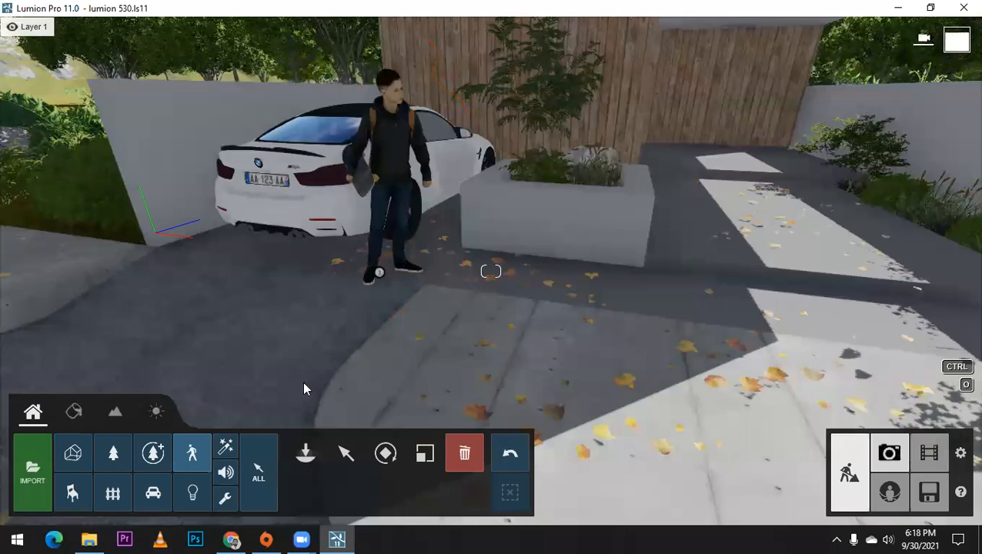
pyautogui.click(125, 422)
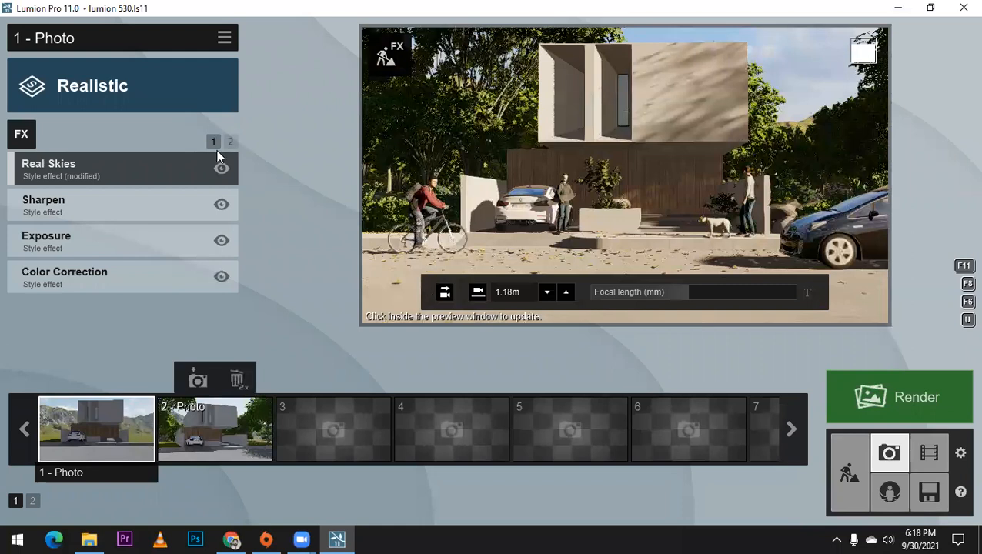
pyautogui.click(21, 135)
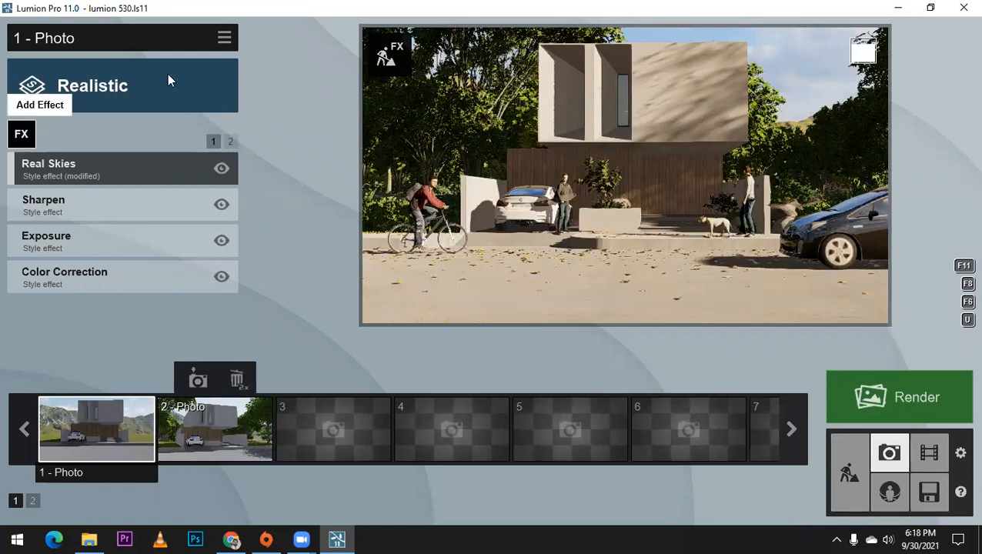
pyautogui.click(183, 75)
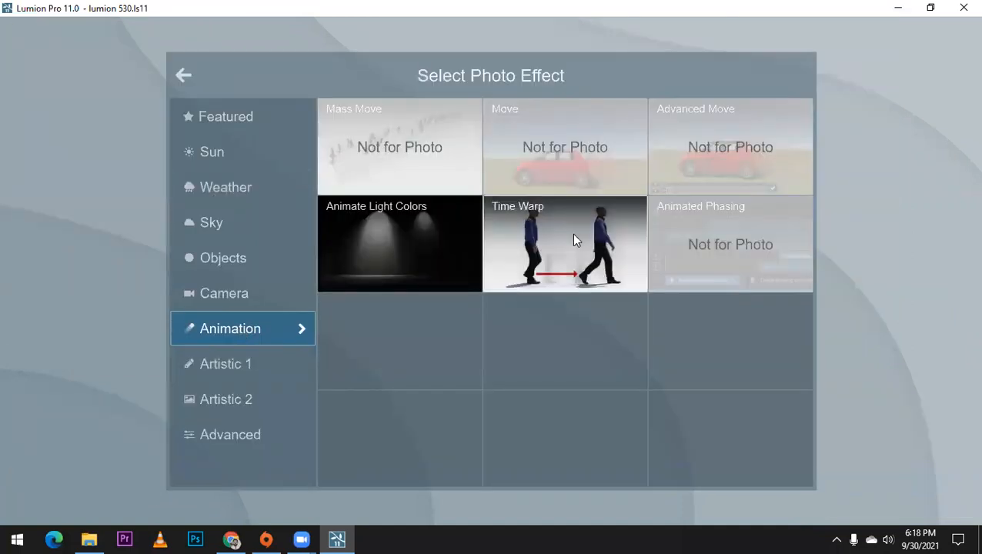
pyautogui.click(488, 223)
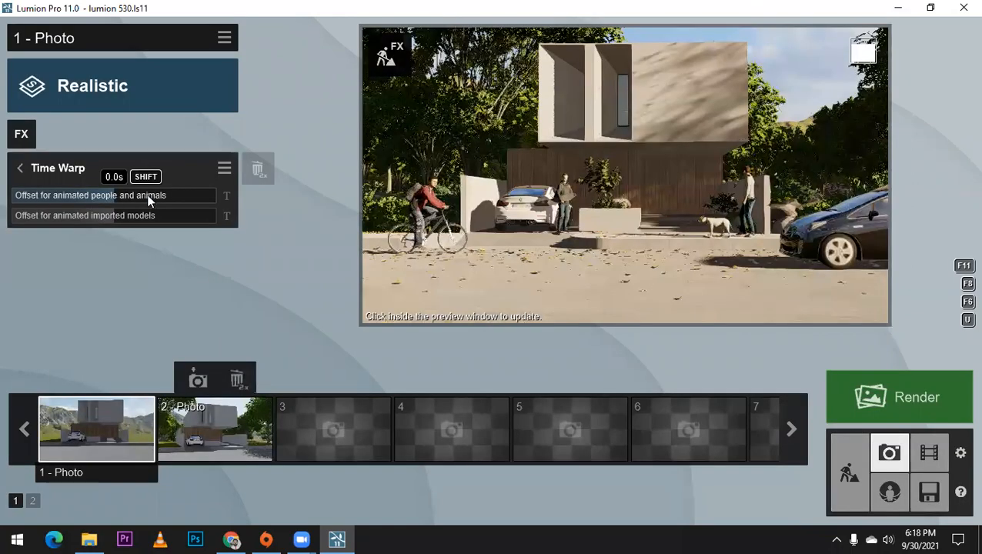
pyautogui.moveTo(164, 194); pyautogui.dragTo(191, 195)
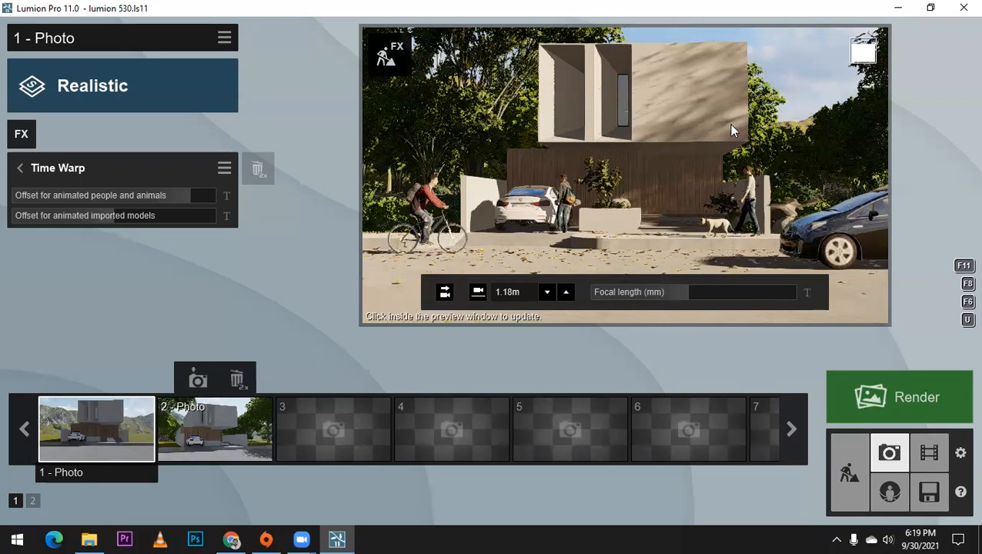
# Step: Check the Photo 2 view against Photo 1, and shift the cyclist slightly back along the road in Build mode
pyautogui.click(222, 450)
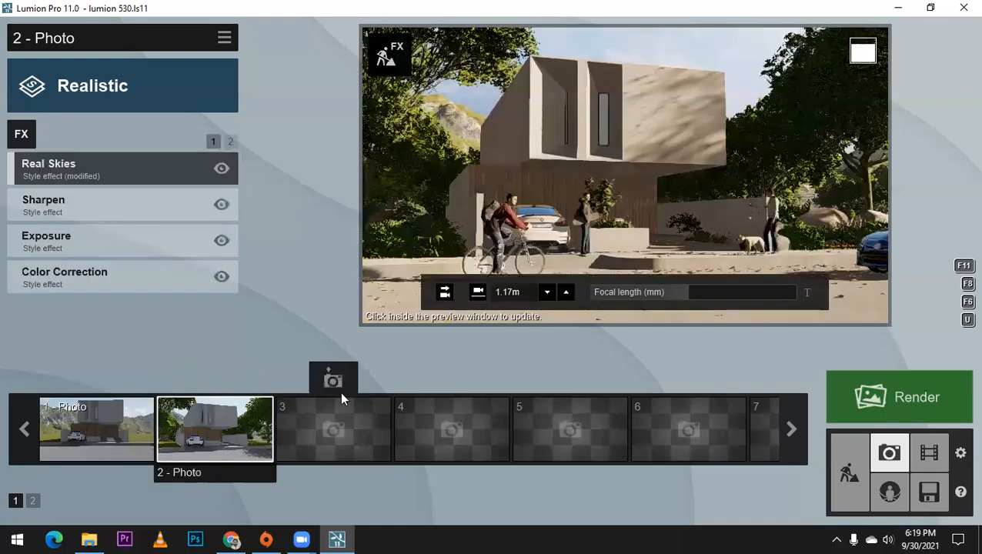
pyautogui.click(142, 423)
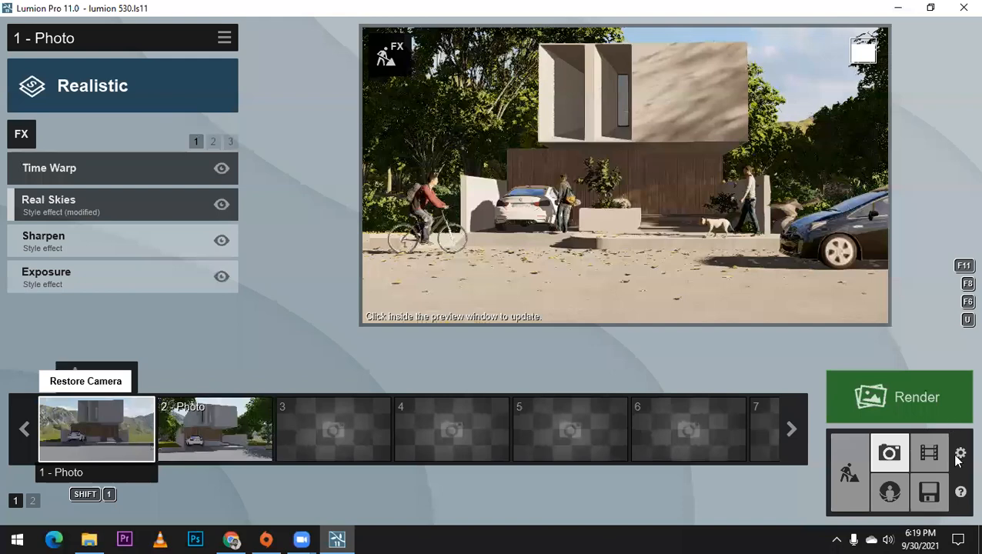
pyautogui.click(853, 450)
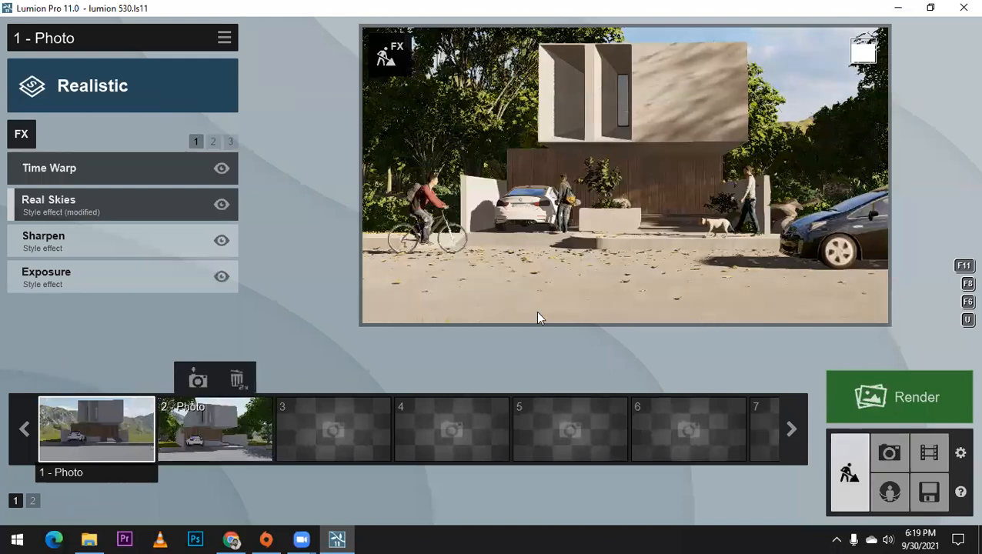
pyautogui.press('w')
pyautogui.moveTo(543, 330); pyautogui.dragTo(497, 348, button='right')
pyautogui.press('q')
pyautogui.press('a')
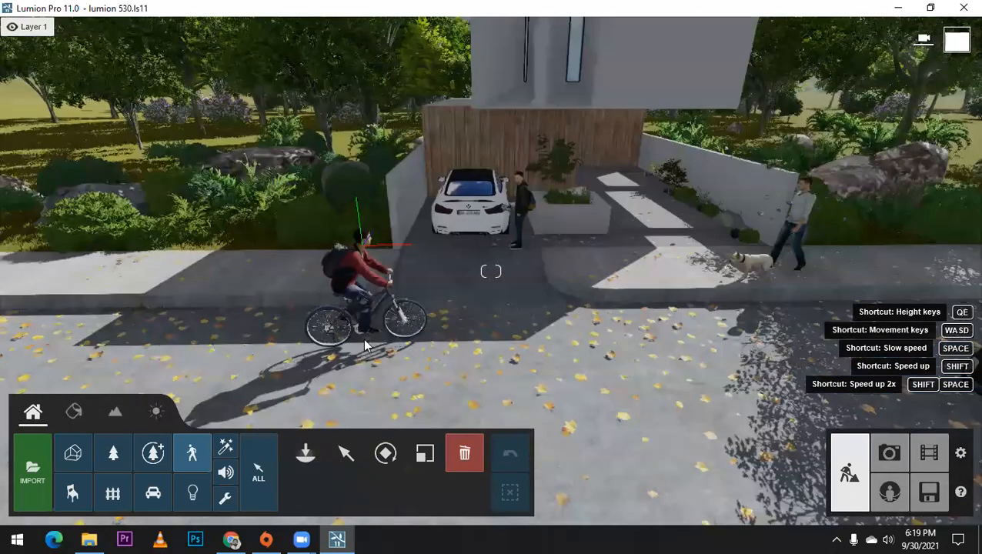
pyautogui.press('m')
pyautogui.click(353, 342)
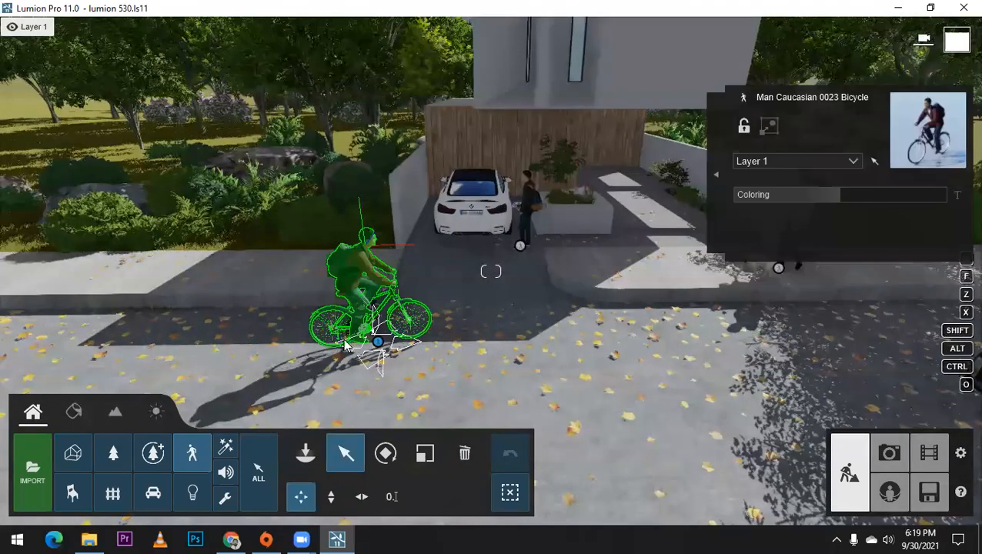
pyautogui.moveTo(353, 342); pyautogui.dragTo(326, 343)
# Step: Move the dark car on the road slightly forward toward the driveway entrance
pyautogui.scroll(-3, 338, 331)
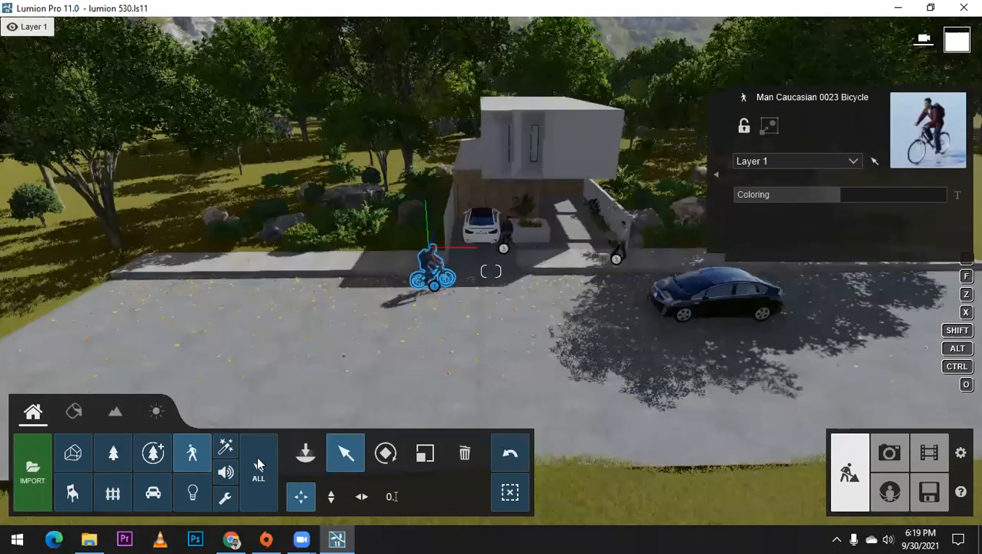
pyautogui.click(152, 493)
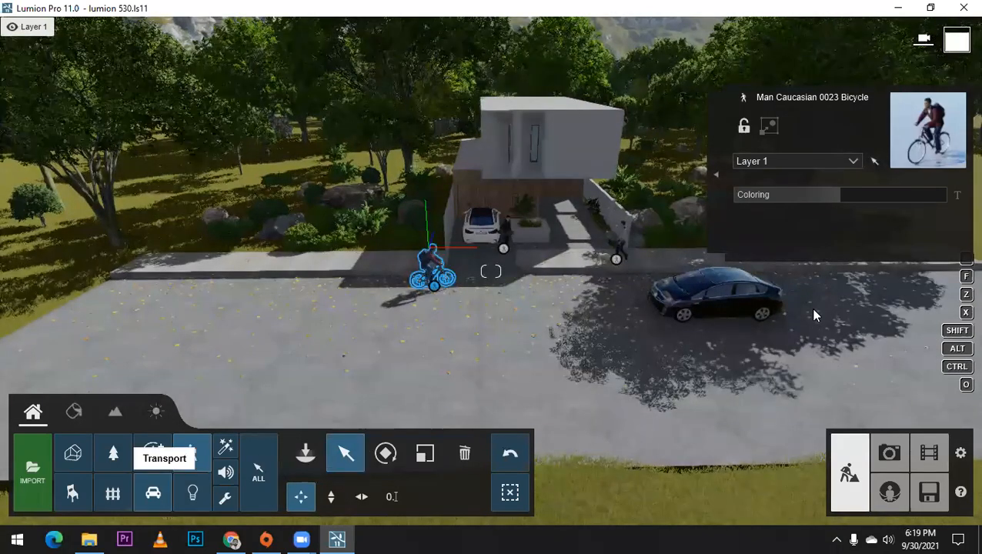
pyautogui.click(706, 308)
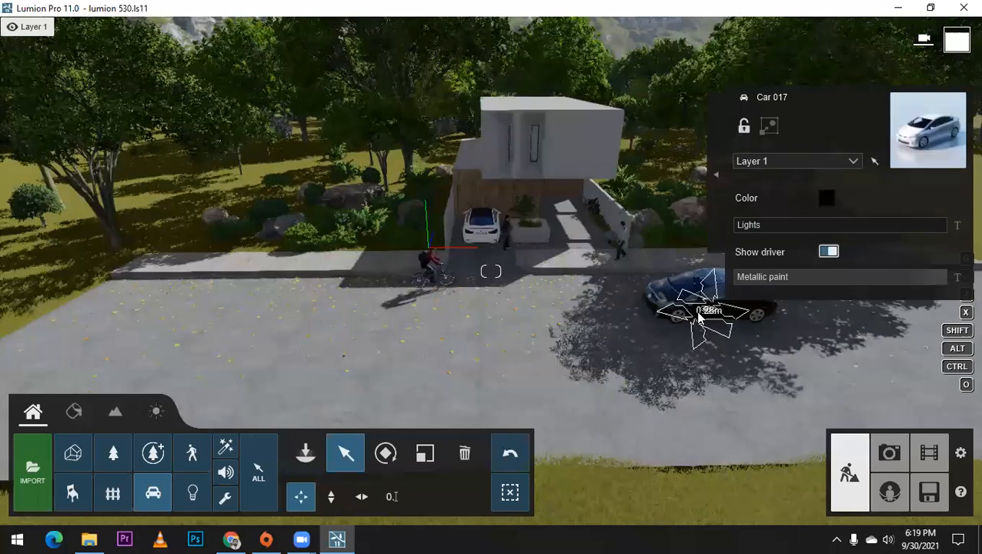
pyautogui.moveTo(698, 315); pyautogui.dragTo(690, 313)
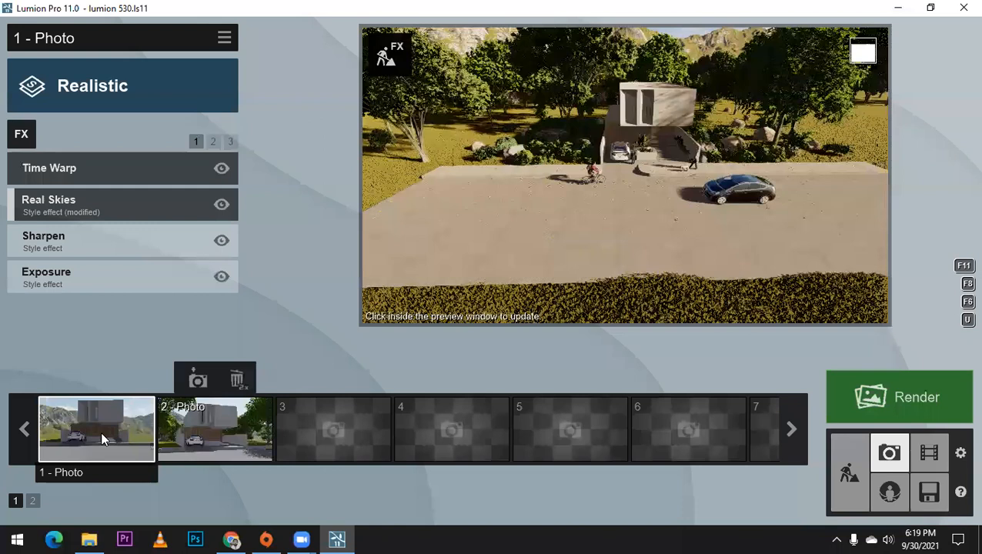
# Step: Restore the Photo 2 view, reframe it to bring in more of the dark car, and set the focal length to 45.5 mm
pyautogui.click(100, 431)
pyautogui.click(204, 436)
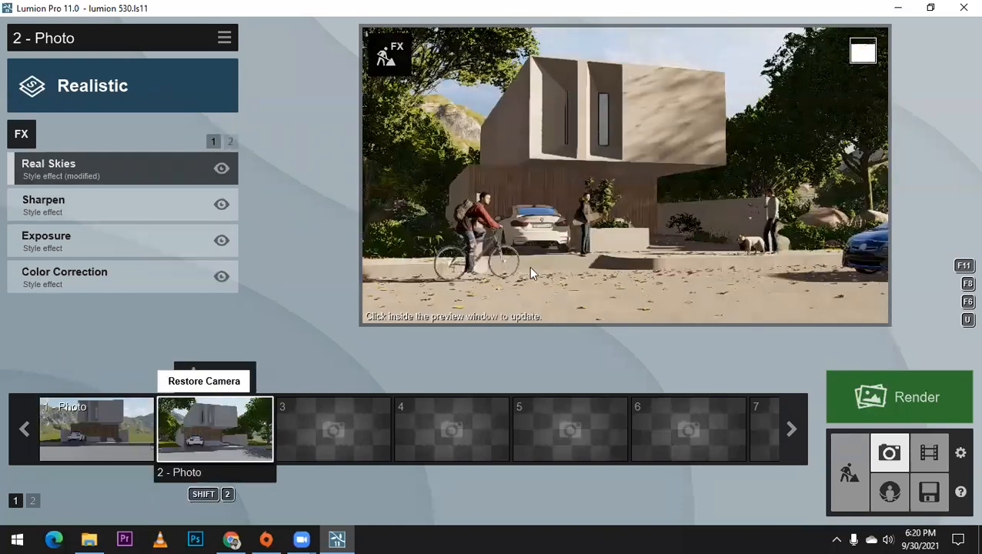
pyautogui.moveTo(531, 223); pyautogui.dragTo(590, 223, button='right')
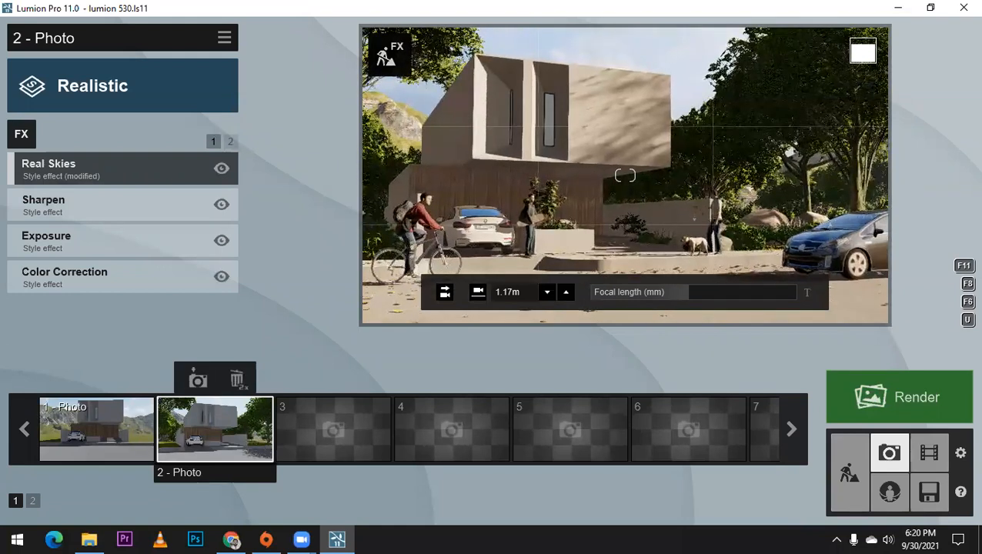
pyautogui.moveTo(590, 223); pyautogui.dragTo(588, 220, button='right')
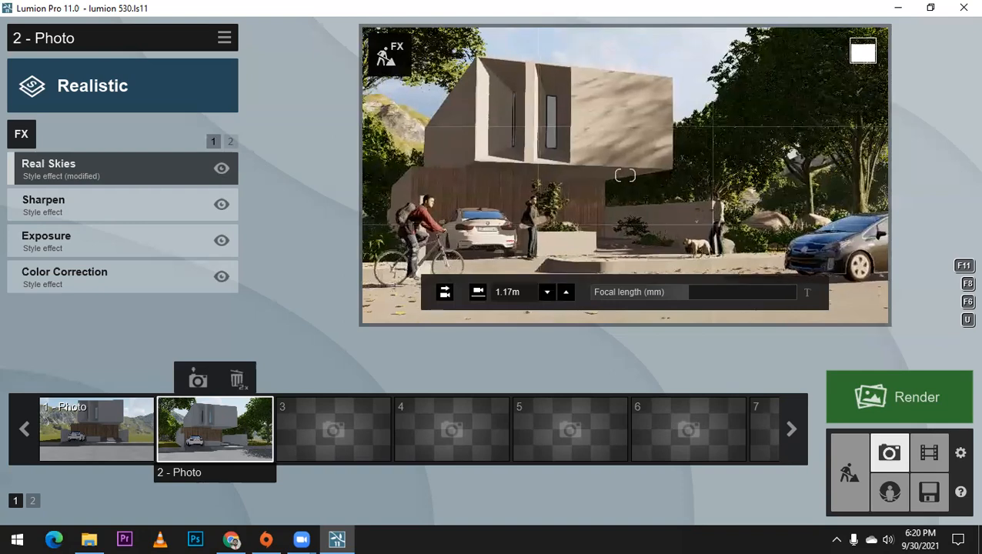
pyautogui.moveTo(688, 293)
pyautogui.moveTo(688, 293); pyautogui.dragTo(695, 293)
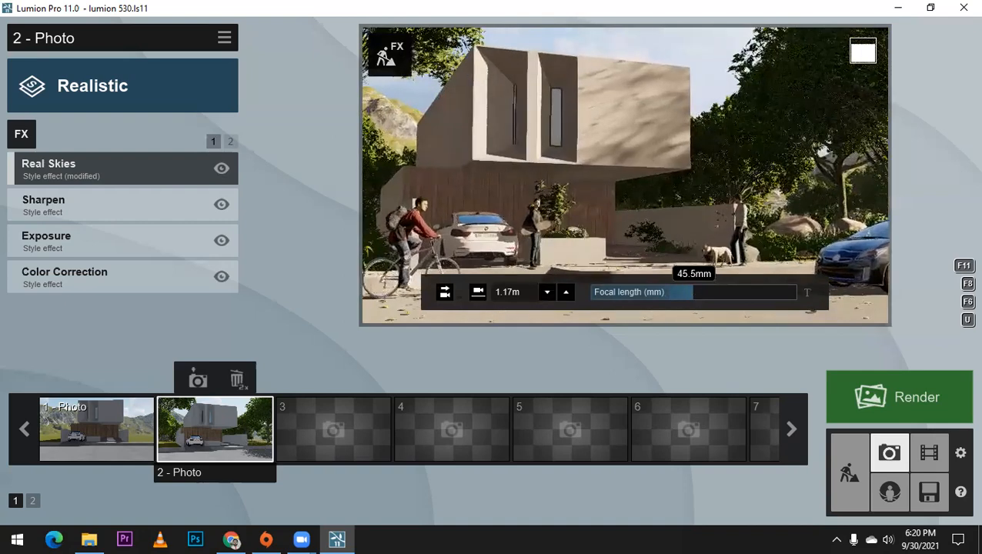
# Step: Fine-tune the camera position and tilt, raise it to a height of about 1.57 m, and save the view to Photo 2
pyautogui.press('d')
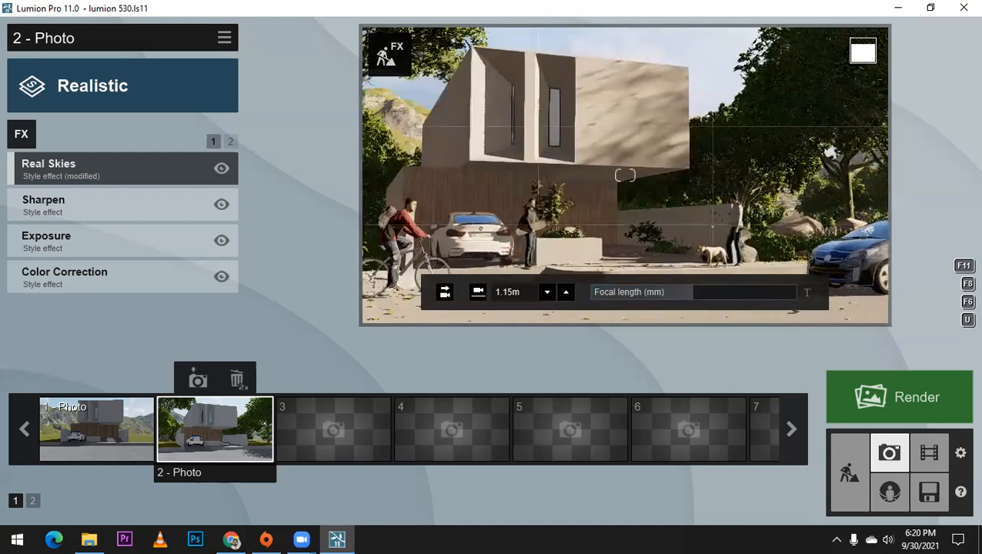
pyautogui.press('a')
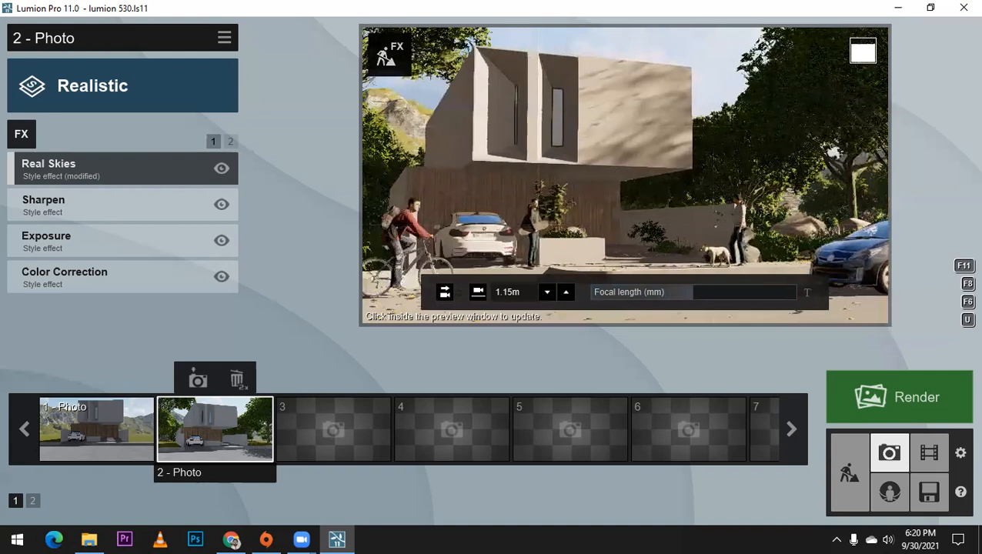
pyautogui.moveTo(715, 224); pyautogui.dragTo(715, 227, button='right')
pyautogui.moveTo(646, 187); pyautogui.dragTo(647, 188, button='right')
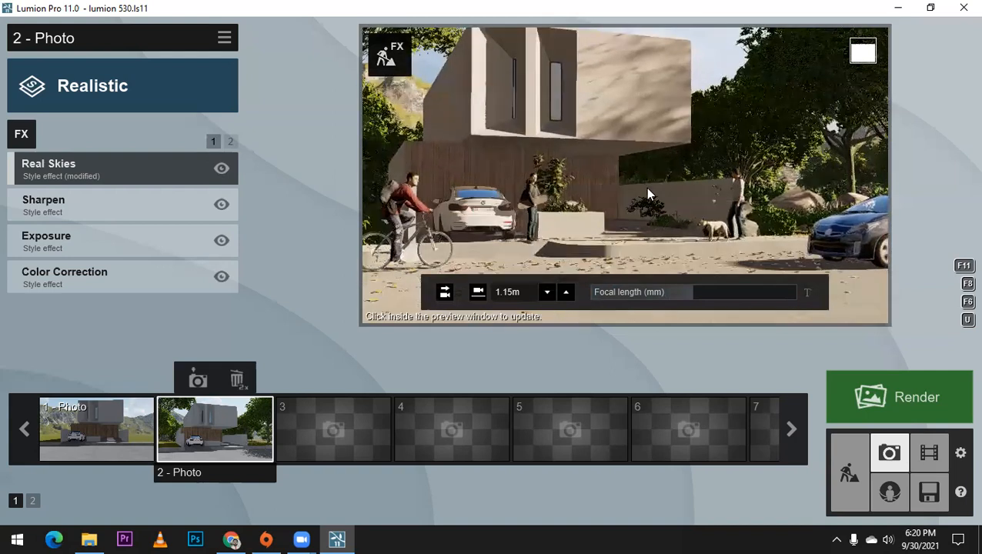
pyautogui.press('q')
pyautogui.press('q')
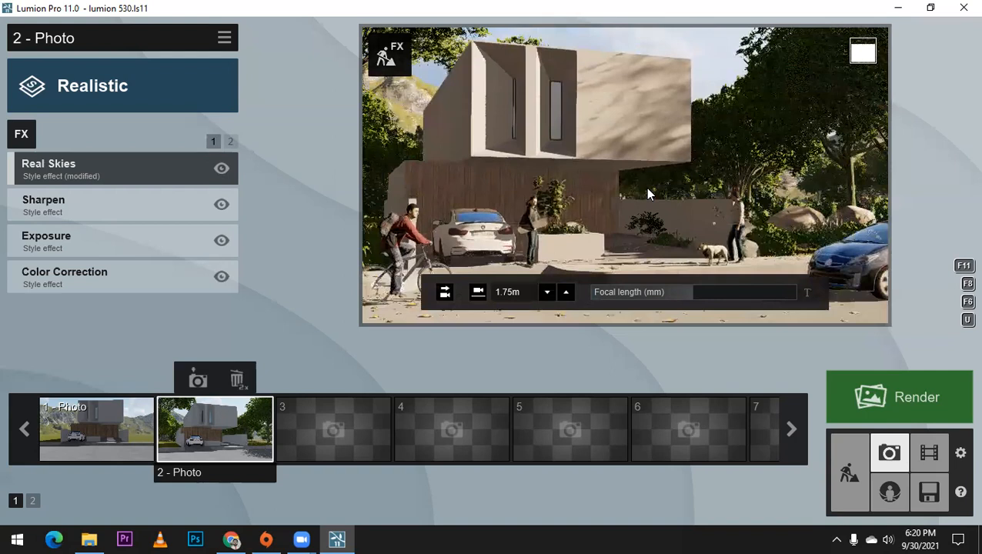
pyautogui.moveTo(647, 188); pyautogui.dragTo(646, 183, button='right')
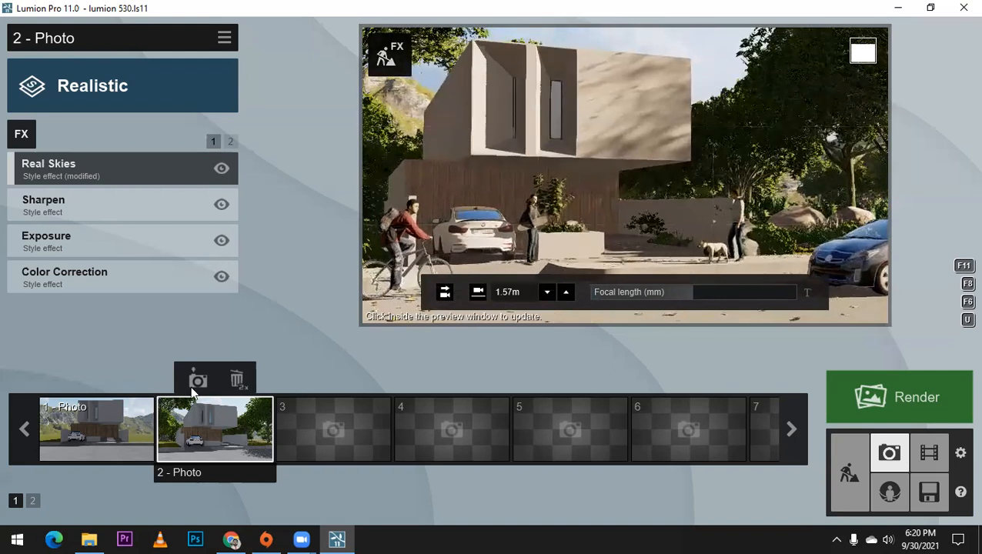
# Step: Restore the Photo 1 camera and review its composition
pyautogui.click(112, 437)
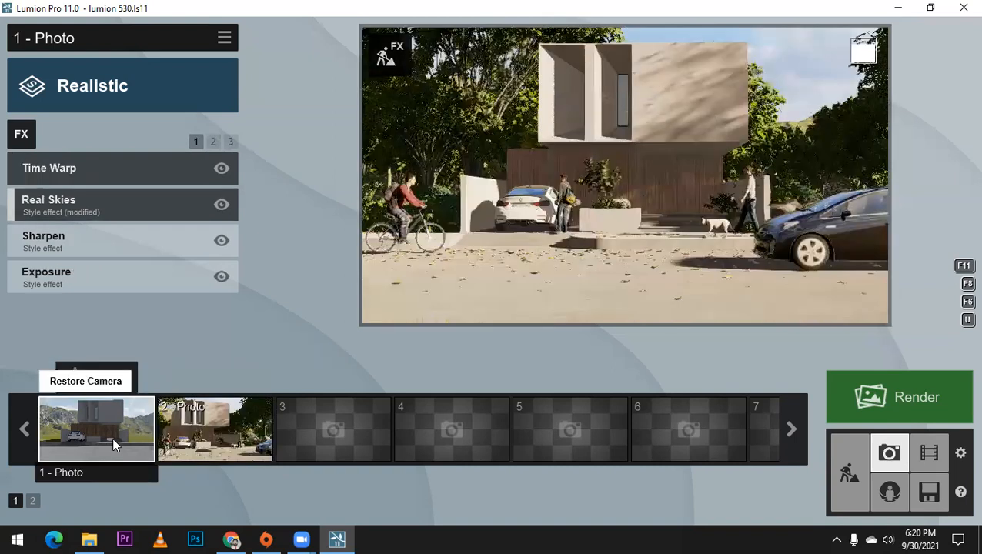
pyautogui.hotkey('shift', '1')
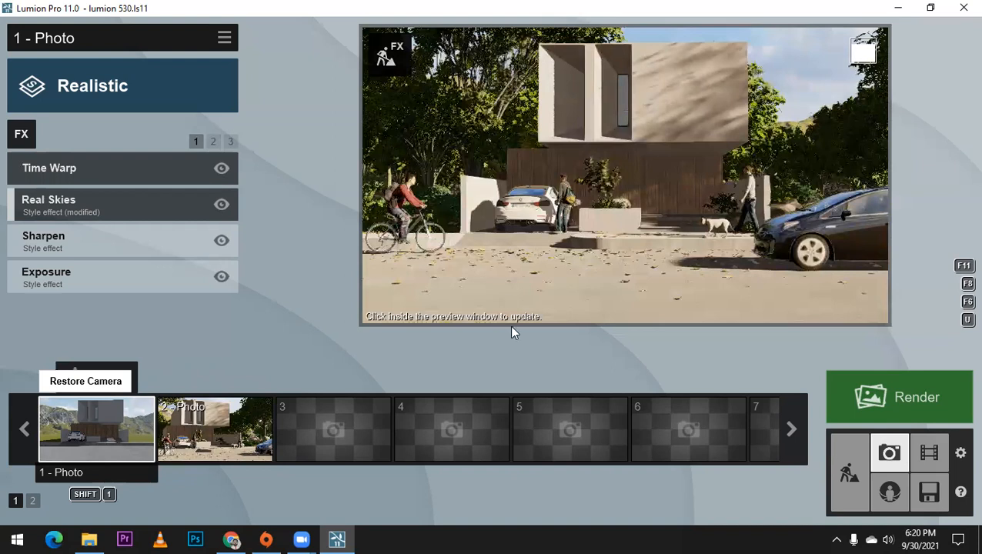
pyautogui.press('q')
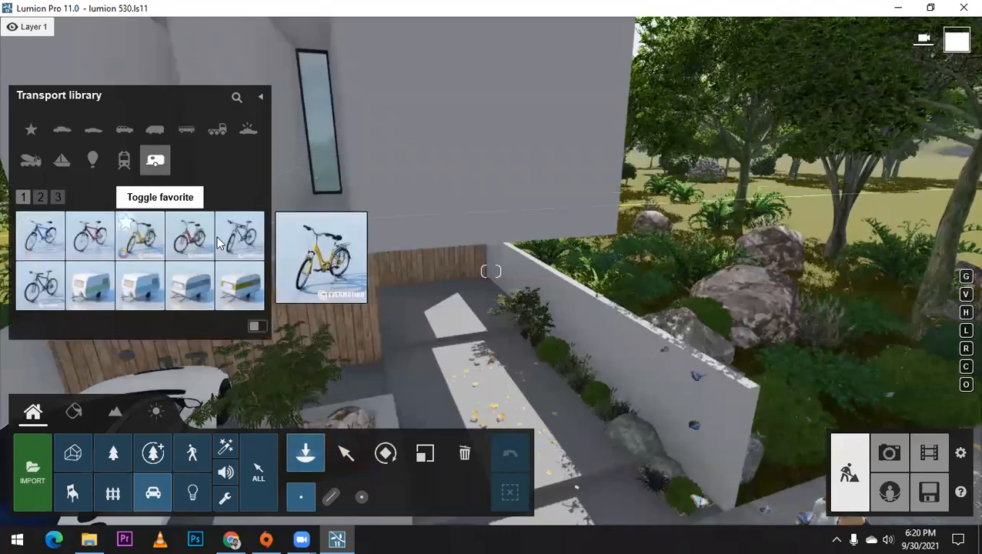
# Step: Place a Bicycle HD 001 Parked beside the white boundary wall at the end of the walkway and scale it down slightly
pyautogui.click(153, 246)
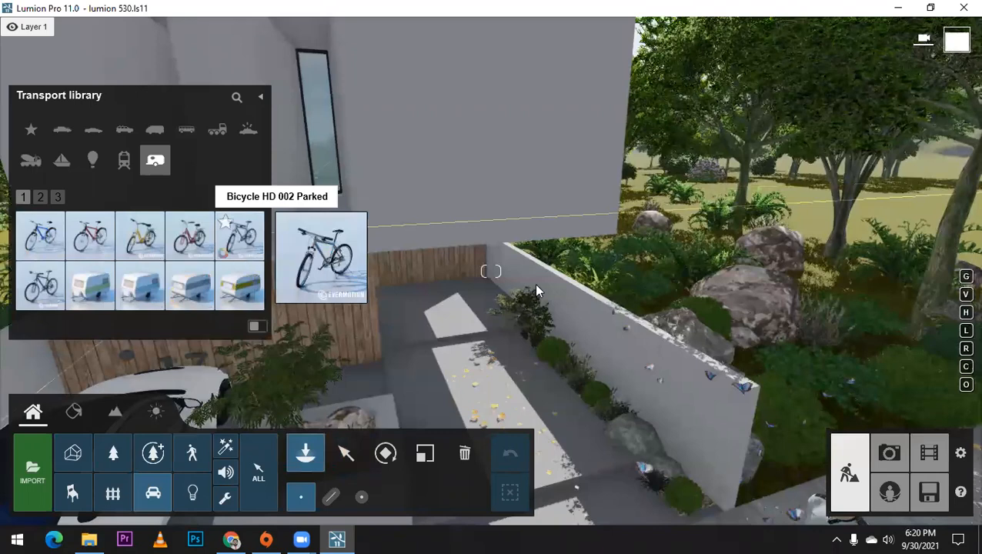
pyautogui.click(519, 301)
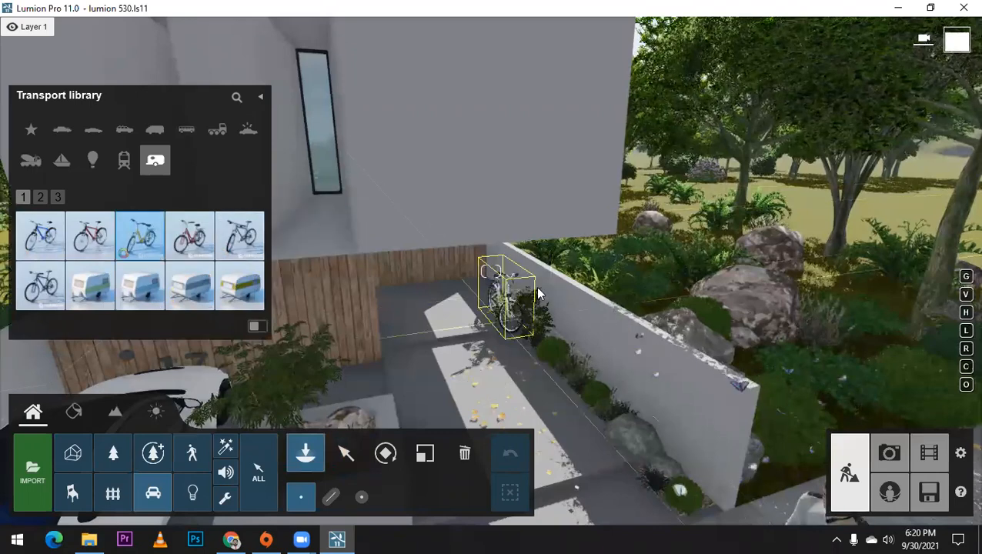
pyautogui.moveTo(536, 287); pyautogui.dragTo(586, 255, button='right')
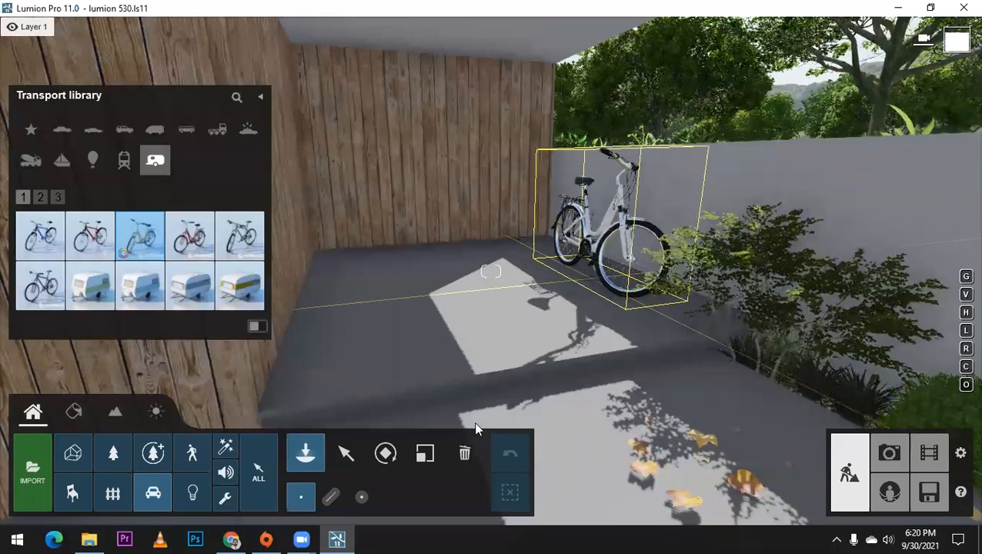
pyautogui.click(594, 279)
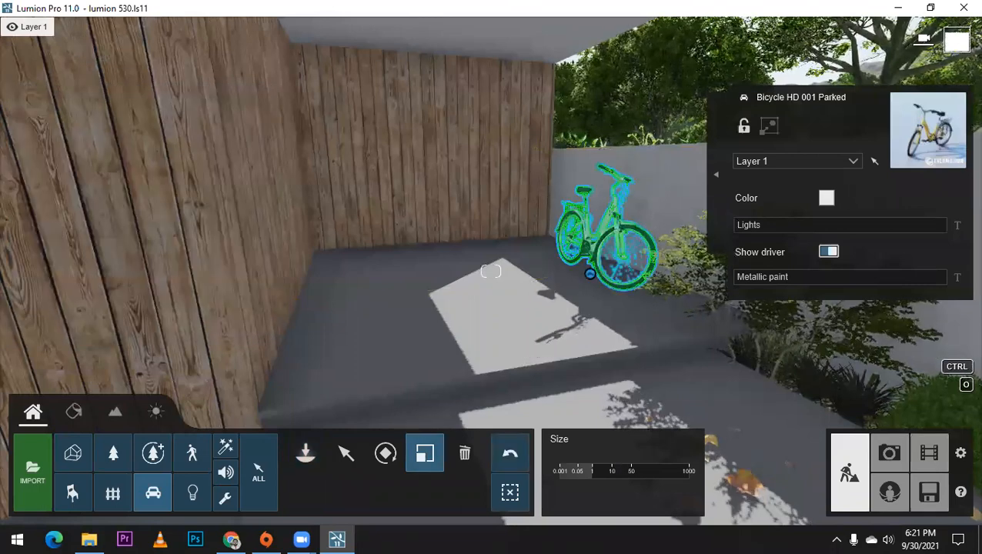
pyautogui.moveTo(635, 237); pyautogui.dragTo(499, 271, button='right')
# Step: Place a second Bicycle HD 001 Parked behind the planter and align it parallel to the wooden wall
pyautogui.press('s')
pyautogui.moveTo(433, 317); pyautogui.dragTo(403, 321, button='right')
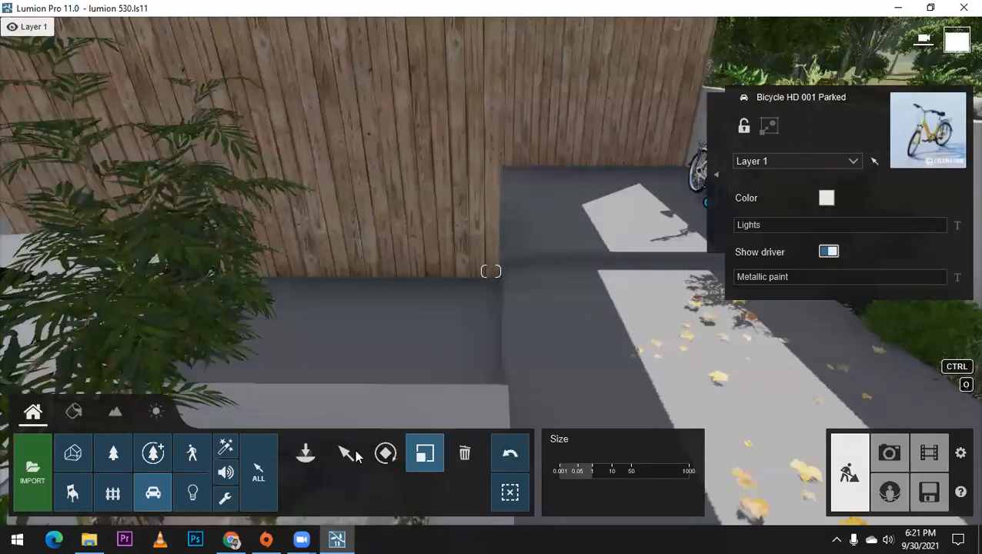
pyautogui.click(306, 453)
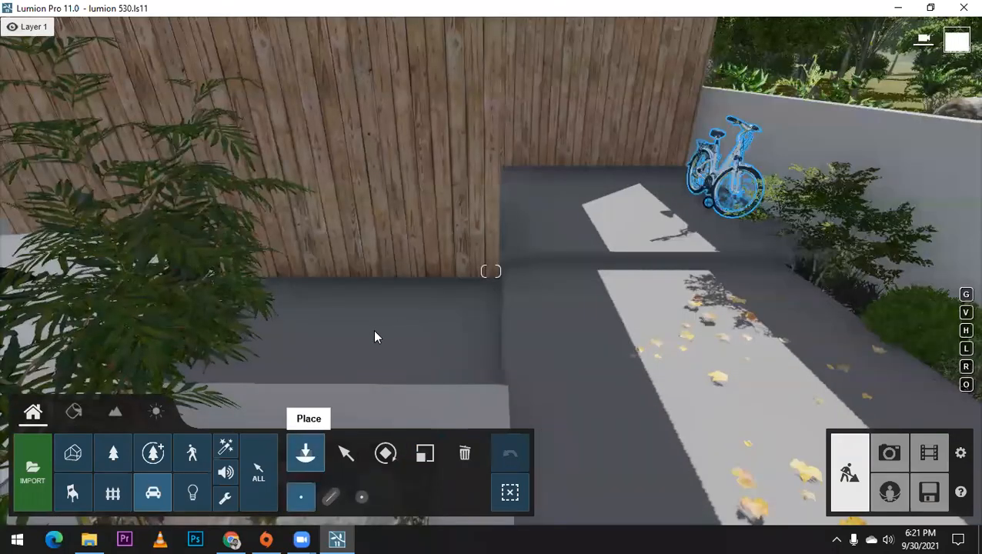
pyautogui.click(492, 353)
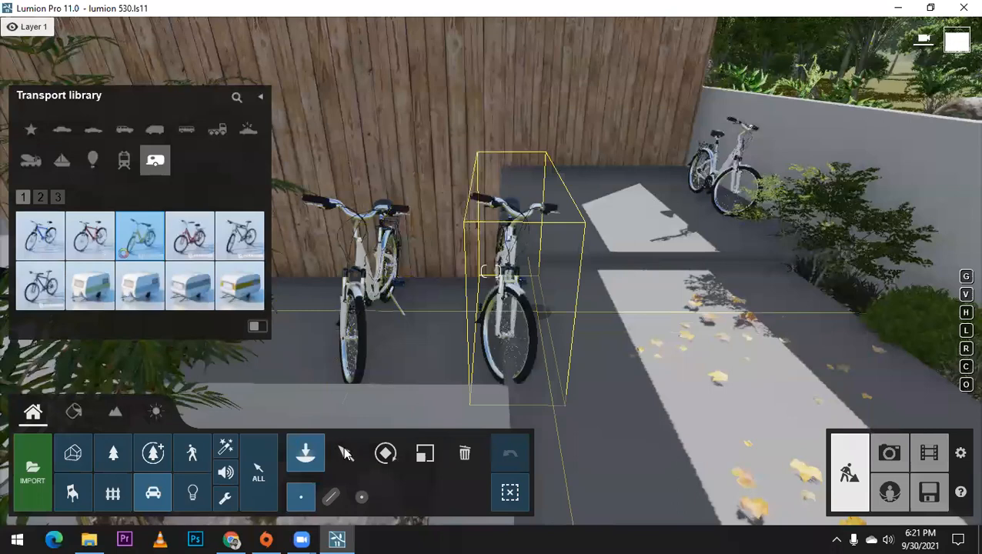
pyautogui.click(345, 454)
pyautogui.click(386, 453)
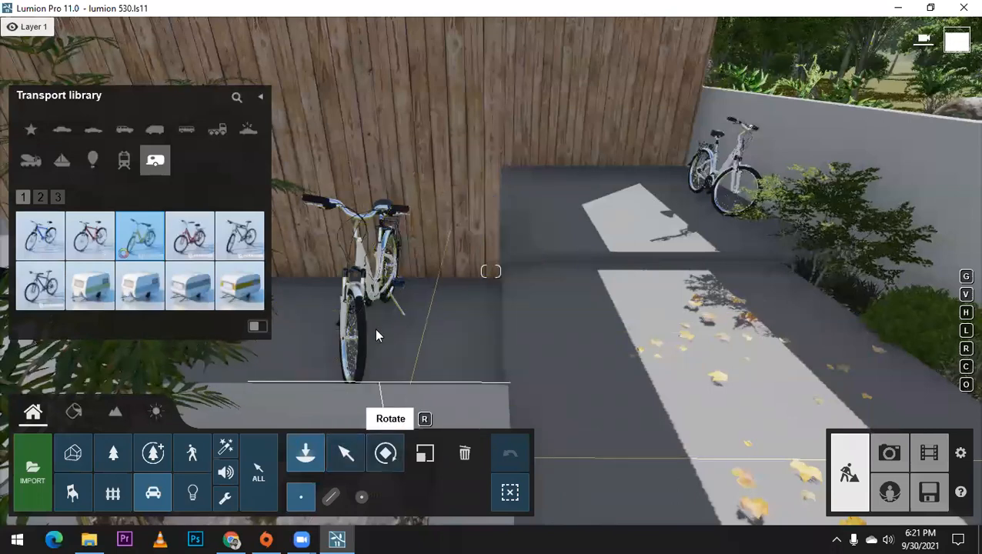
pyautogui.click(375, 334)
pyautogui.moveTo(431, 331); pyautogui.dragTo(405, 367)
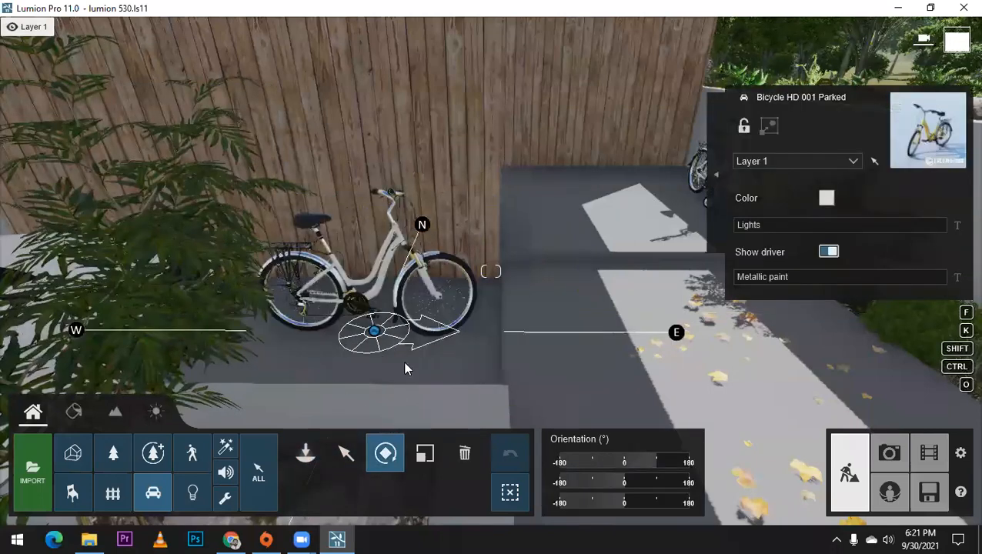
pyautogui.click(346, 453)
pyautogui.moveTo(377, 326); pyautogui.dragTo(375, 333)
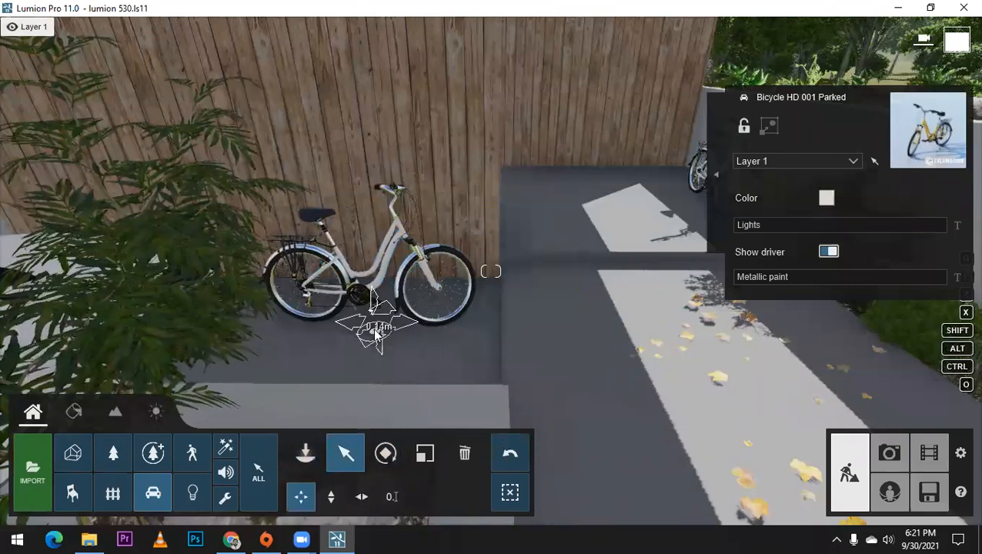
# Step: Recolor the bicycle by the wooden wall red and nudge it toward the wall
pyautogui.click(825, 198)
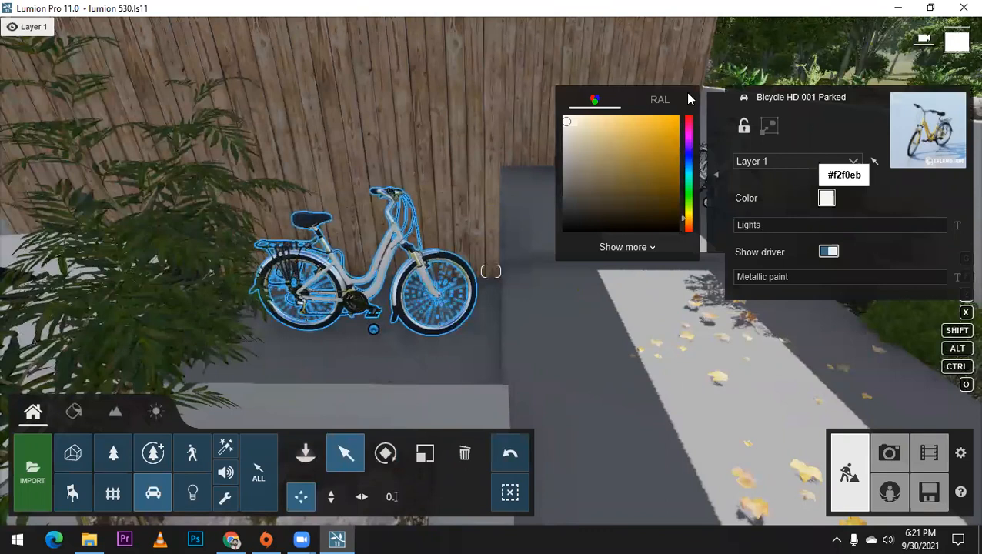
pyautogui.click(684, 171)
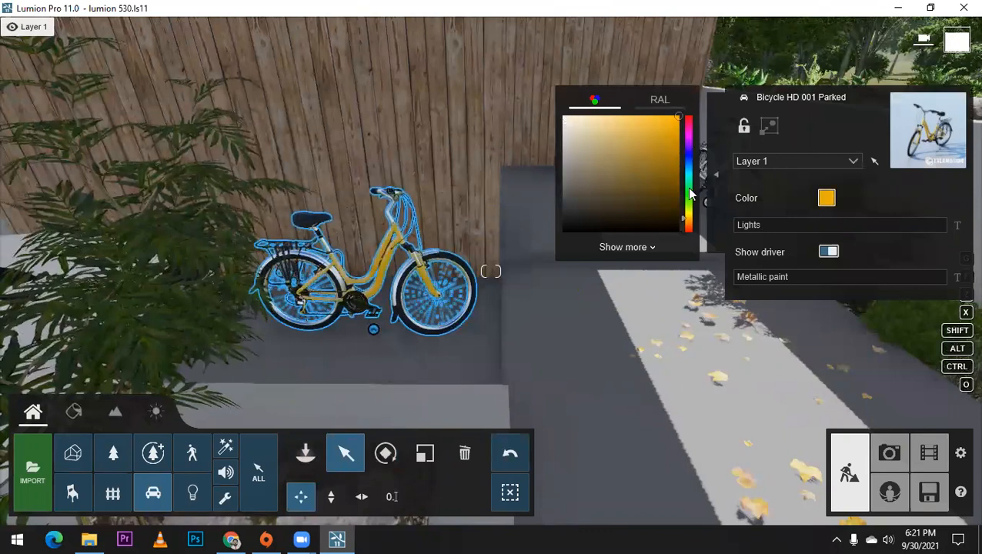
pyautogui.click(690, 195)
pyautogui.click(689, 119)
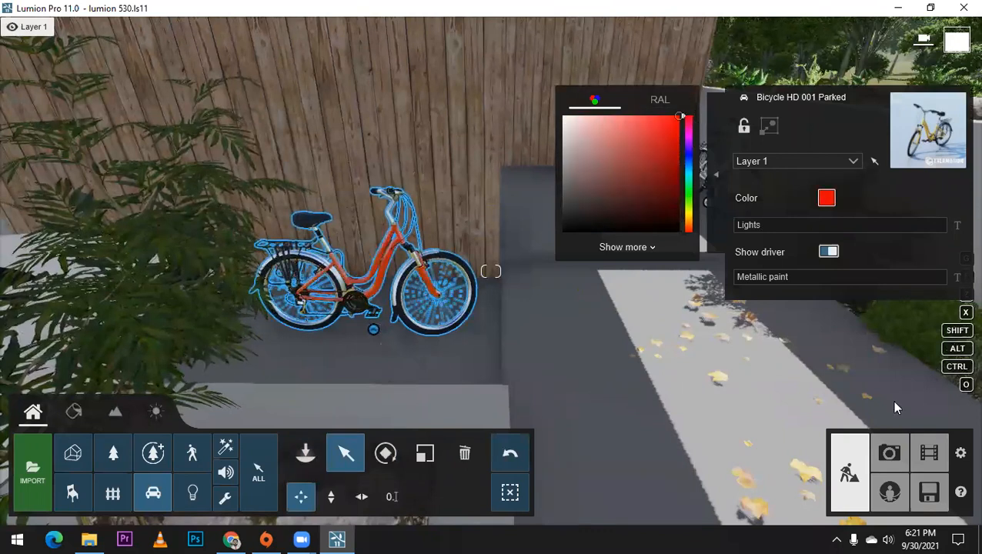
pyautogui.press('l')
pyautogui.moveTo(372, 330); pyautogui.dragTo(379, 317)
# Step: Check the new bicycles in the Photo 1 and Photo 2 views, updating the Photo 2 preview
pyautogui.click(879, 447)
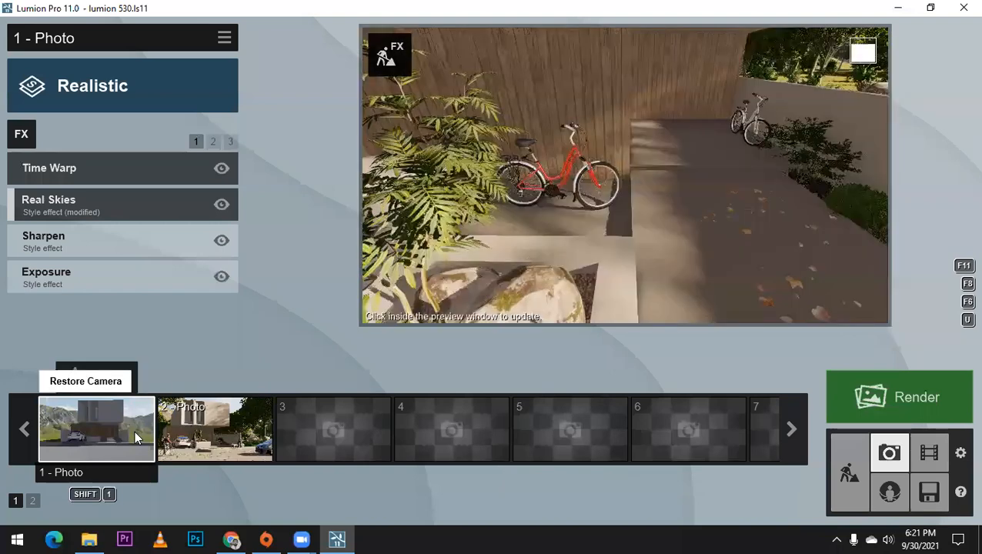
pyautogui.click(135, 433)
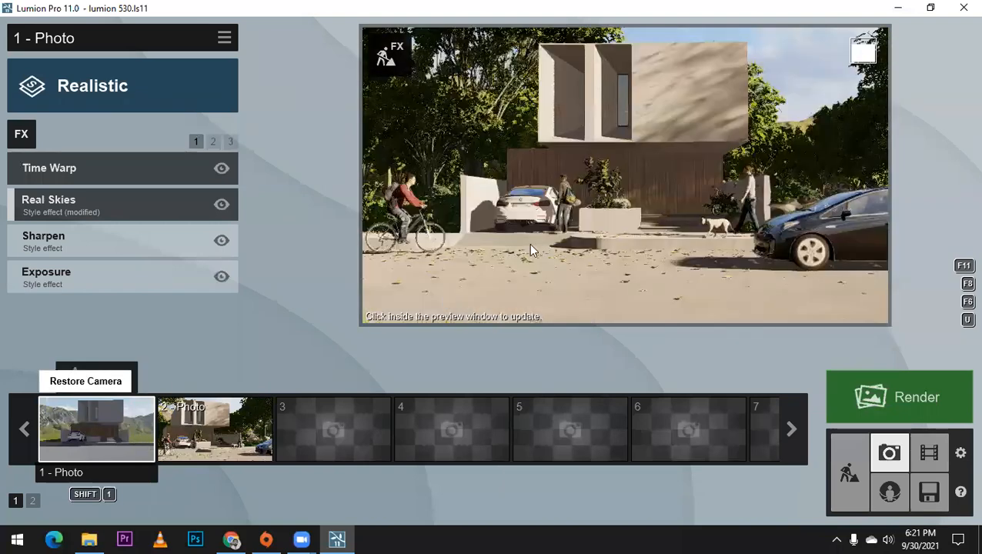
pyautogui.click(179, 431)
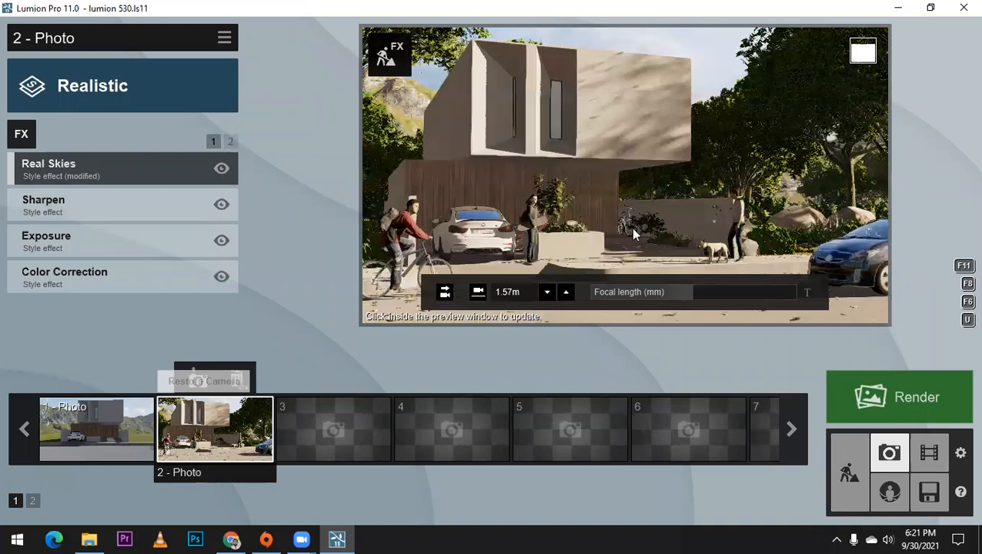
pyautogui.click(603, 243)
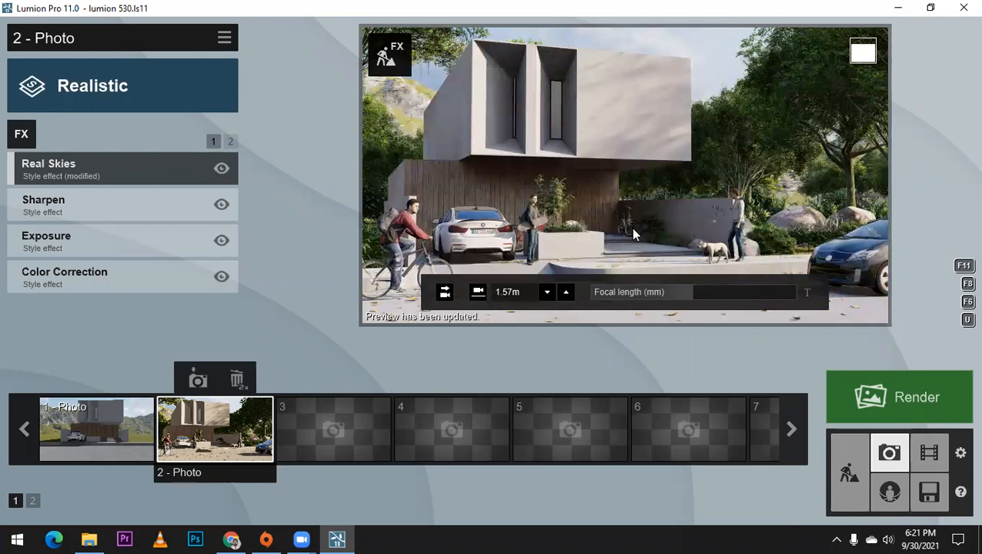
pyautogui.click(132, 405)
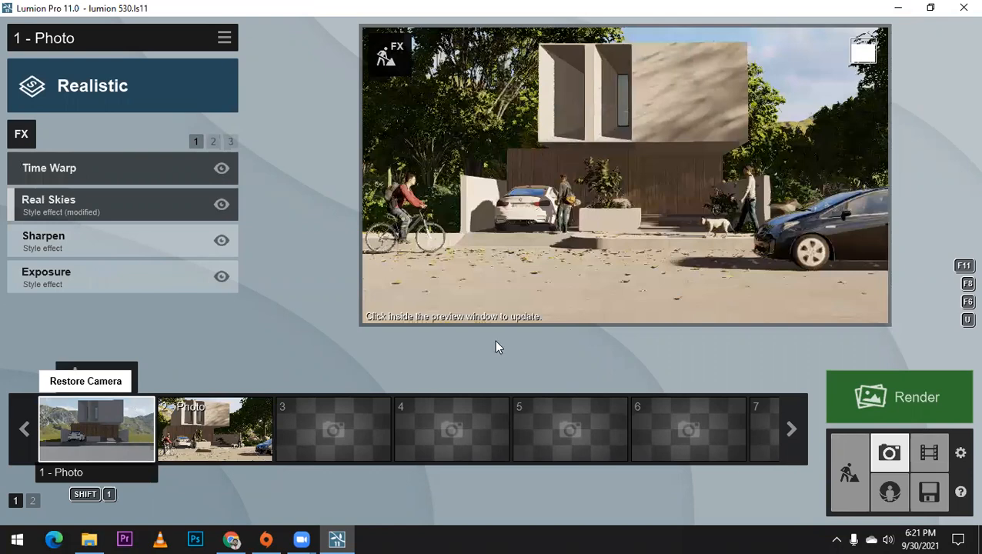
# Step: Return to build mode, approach the house entrance and open the Birds category of the people and animals library
pyautogui.click(838, 454)
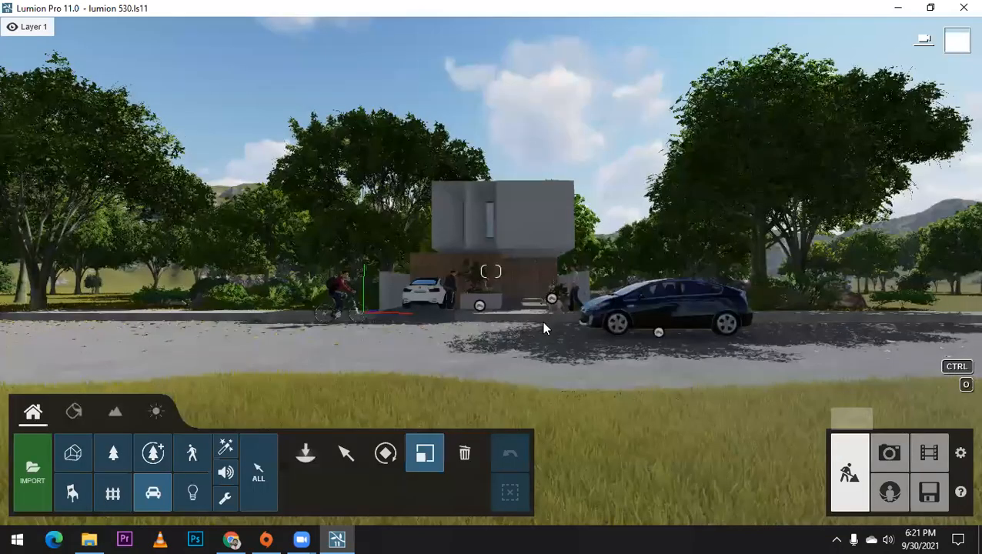
pyautogui.scroll(5, 541, 320)
pyautogui.scroll(-1, 678, 258)
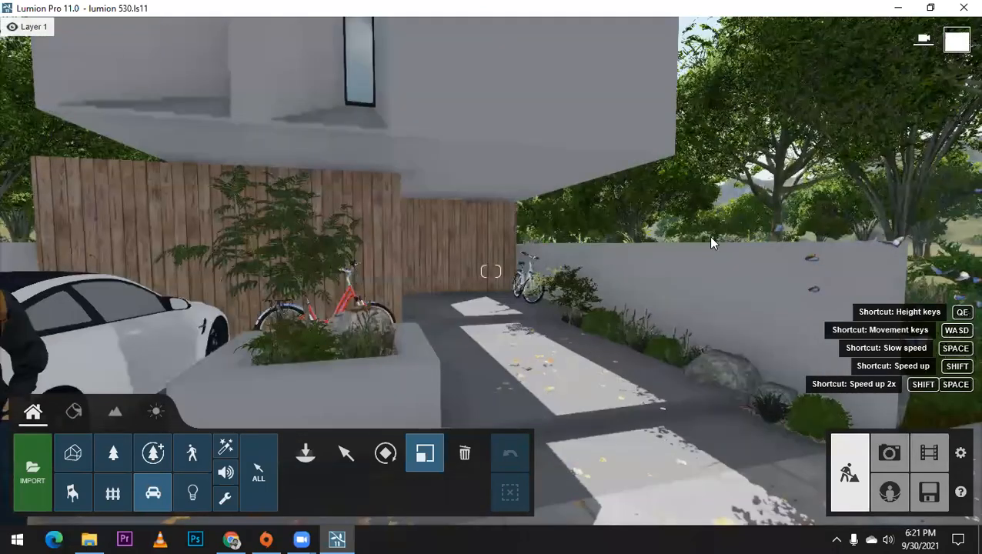
pyautogui.scroll(-3, 708, 236)
pyautogui.moveTo(679, 252); pyautogui.dragTo(679, 262, button='right')
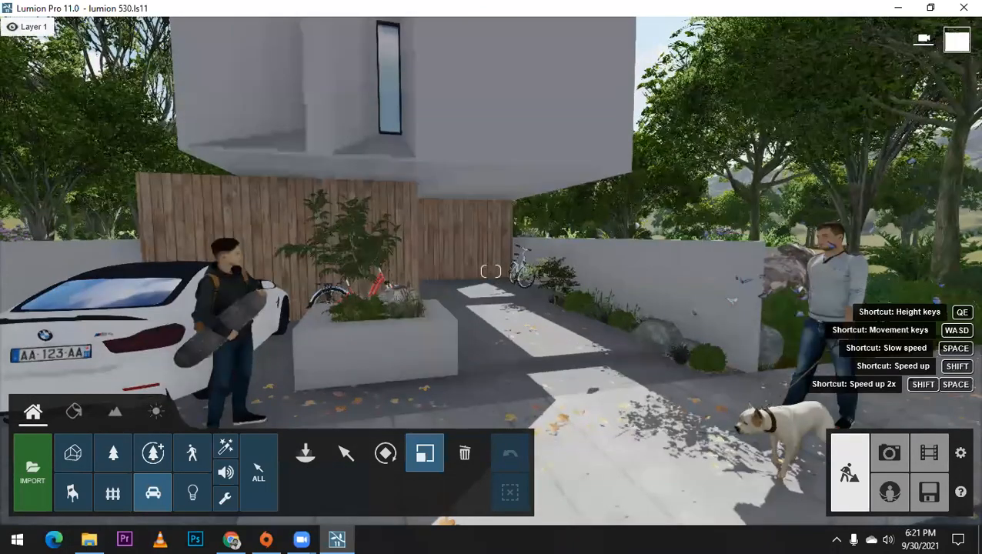
pyautogui.scroll(-2, 644, 258)
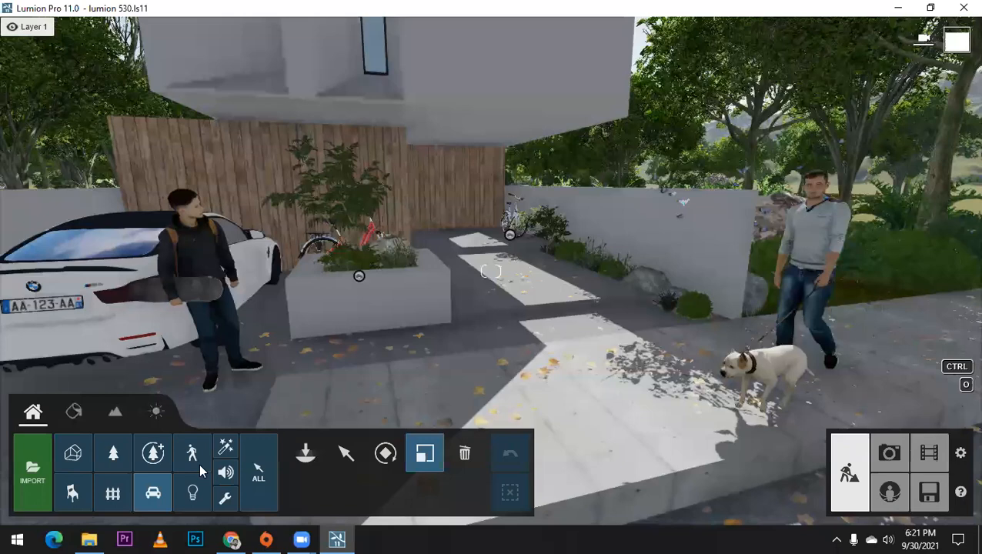
pyautogui.scroll(-1, 199, 464)
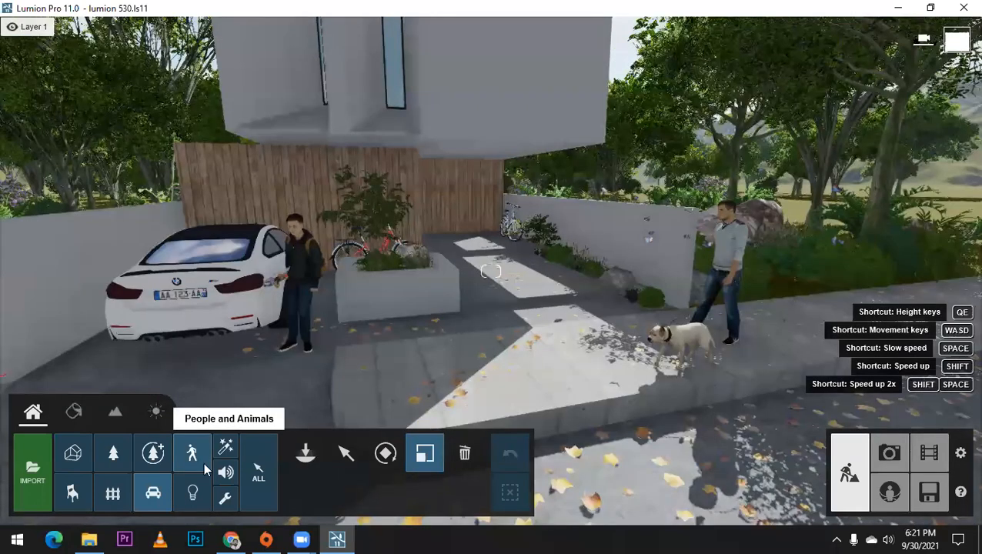
pyautogui.click(305, 454)
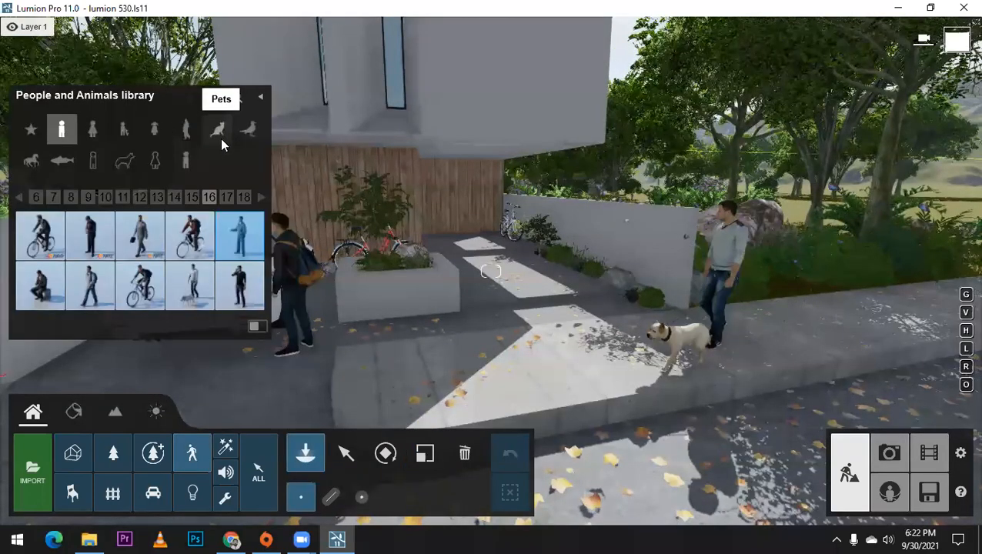
pyautogui.click(220, 137)
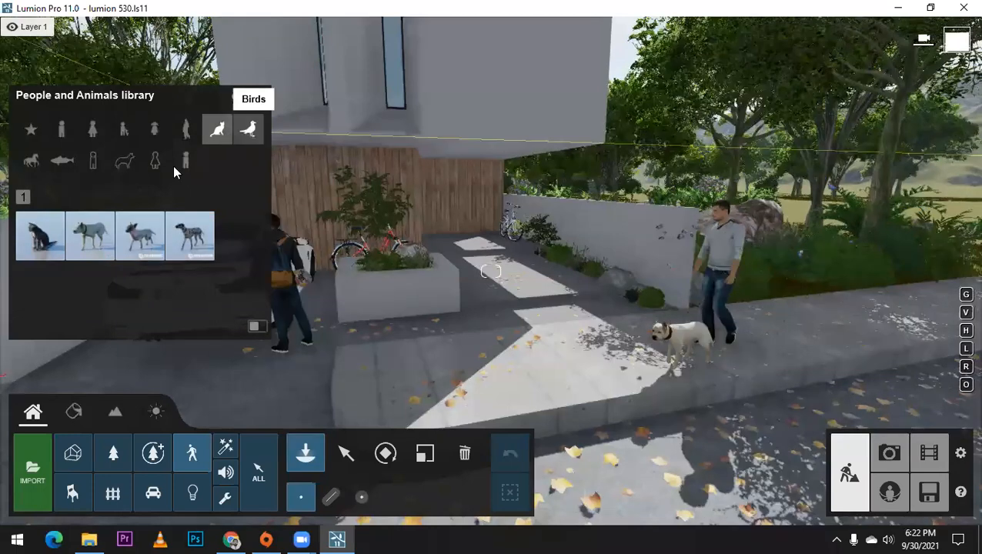
pyautogui.click(248, 129)
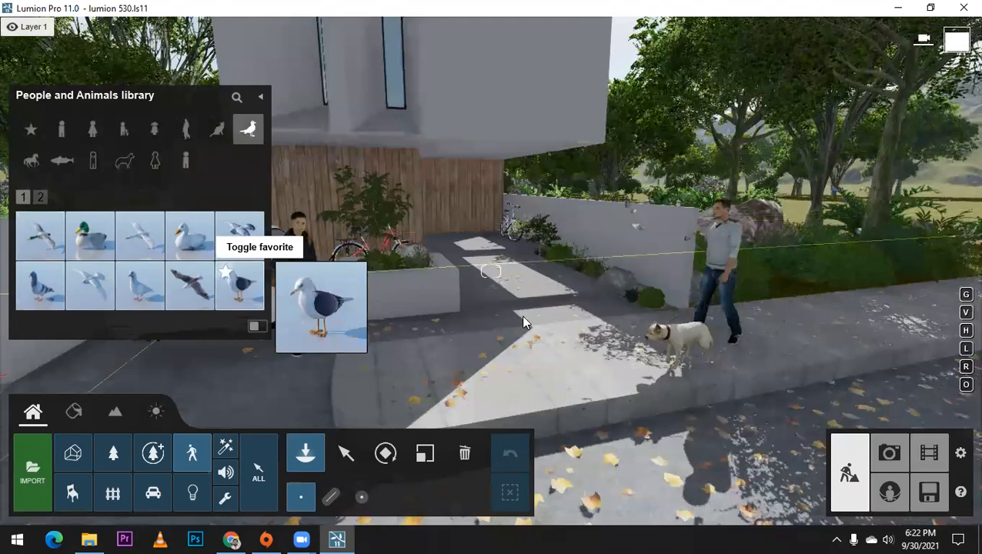
# Step: Mark Seagull 001 Idle as a favorite and place one on the paving in front of the planter
pyautogui.click(231, 290)
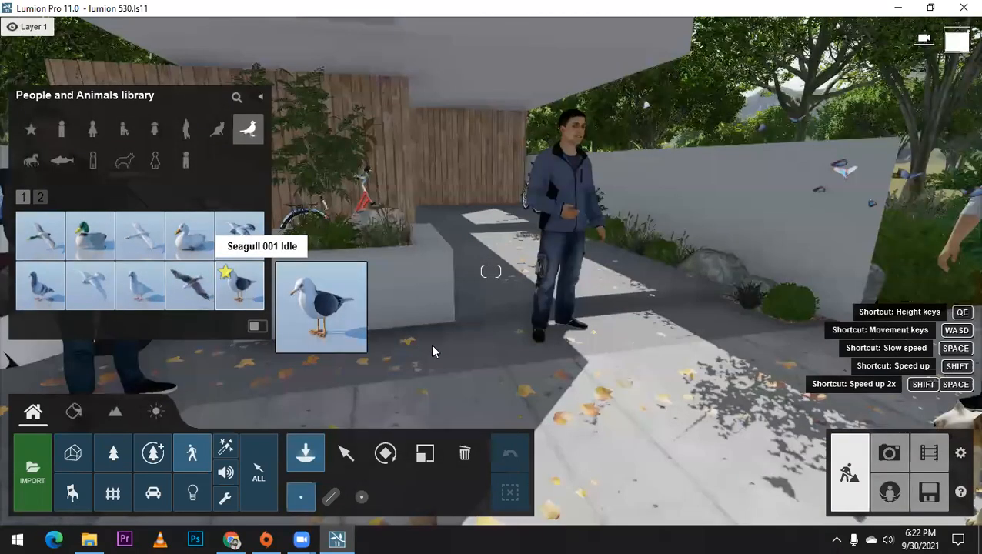
pyautogui.click(454, 356)
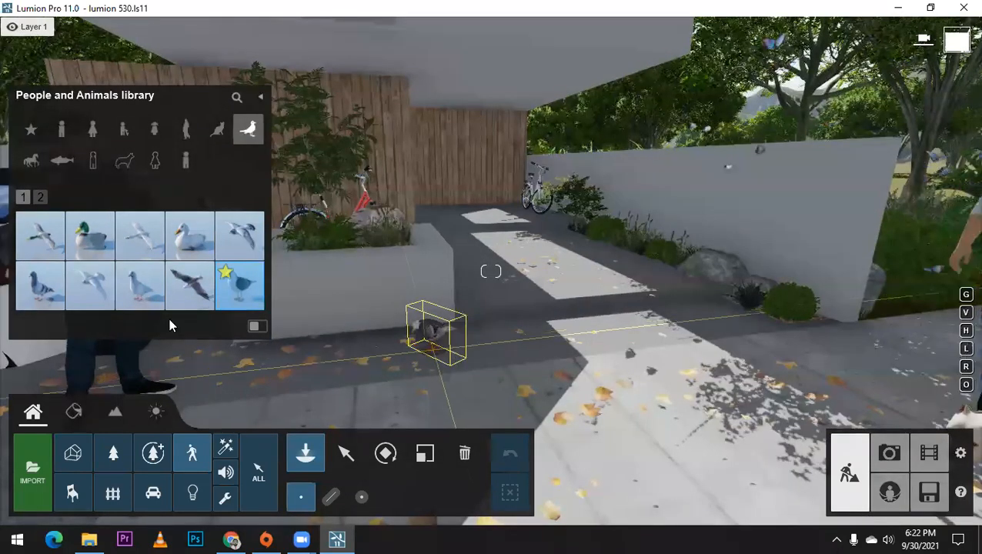
pyautogui.click(41, 286)
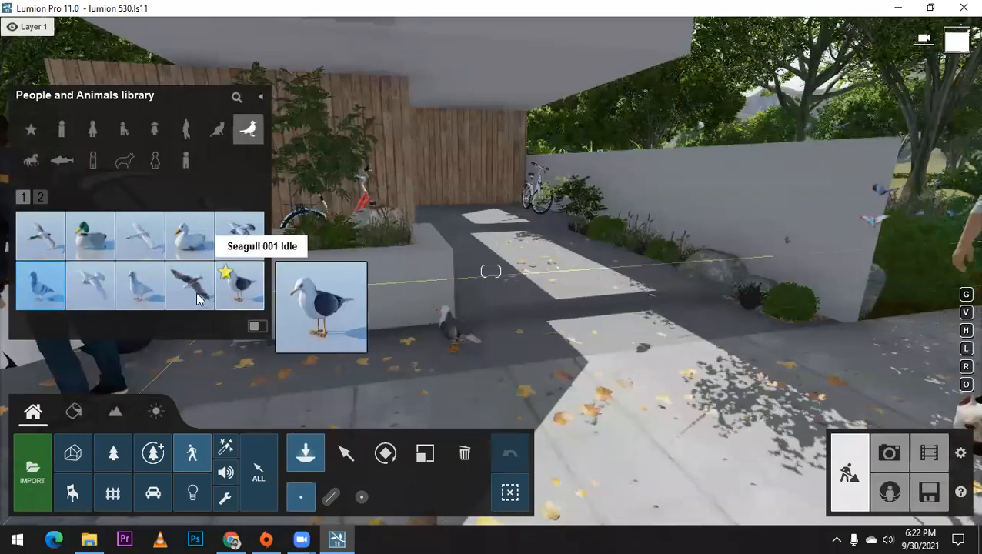
pyautogui.click(401, 340)
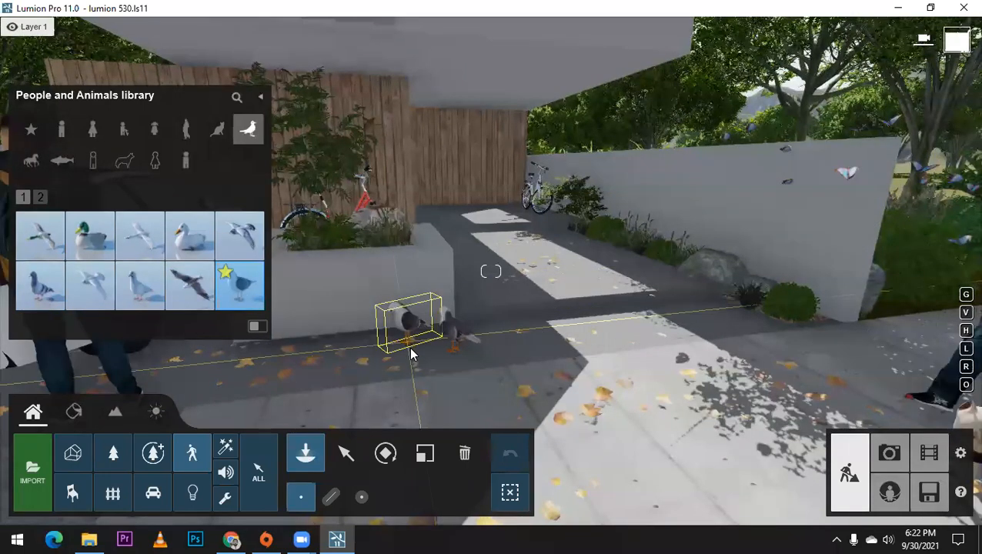
# Step: Place one white pigeon and two Pigeon 001 Idle birds close together on the paving in front of the planter
pyautogui.click(143, 297)
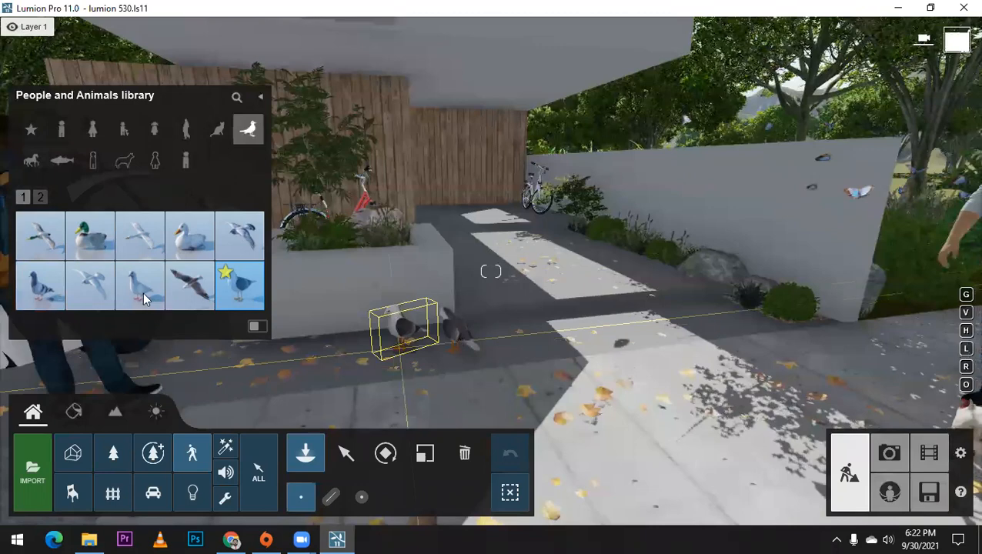
pyautogui.click(421, 354)
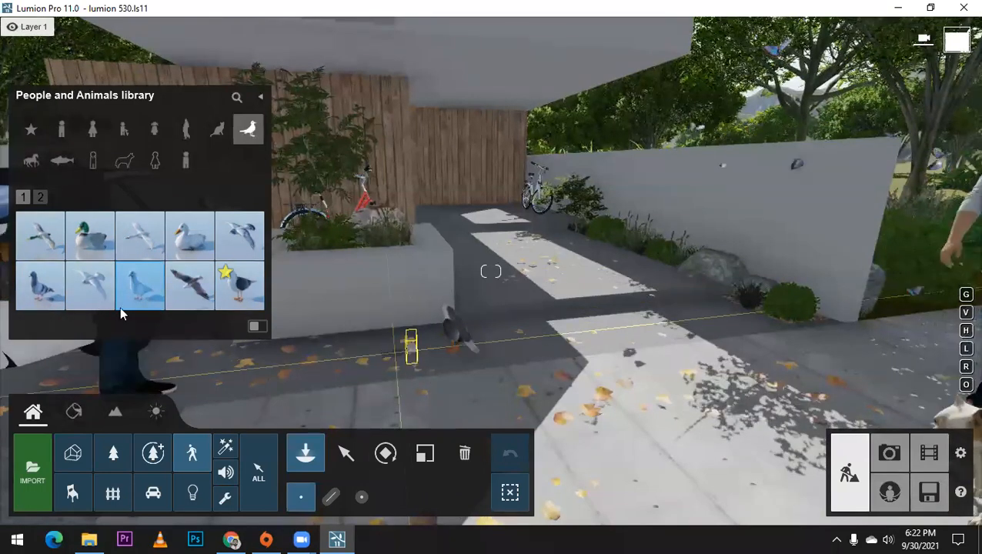
pyautogui.click(40, 284)
pyautogui.click(417, 354)
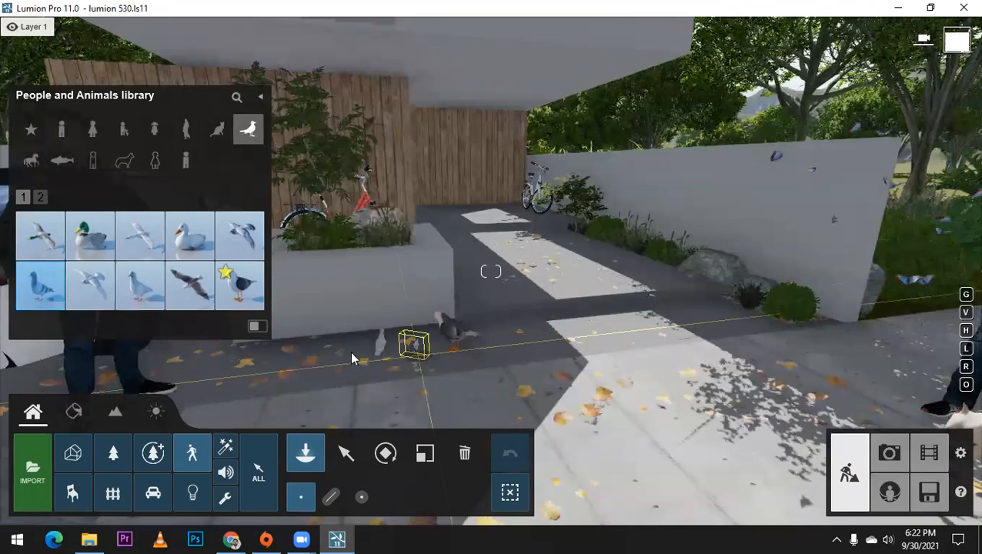
pyautogui.click(400, 360)
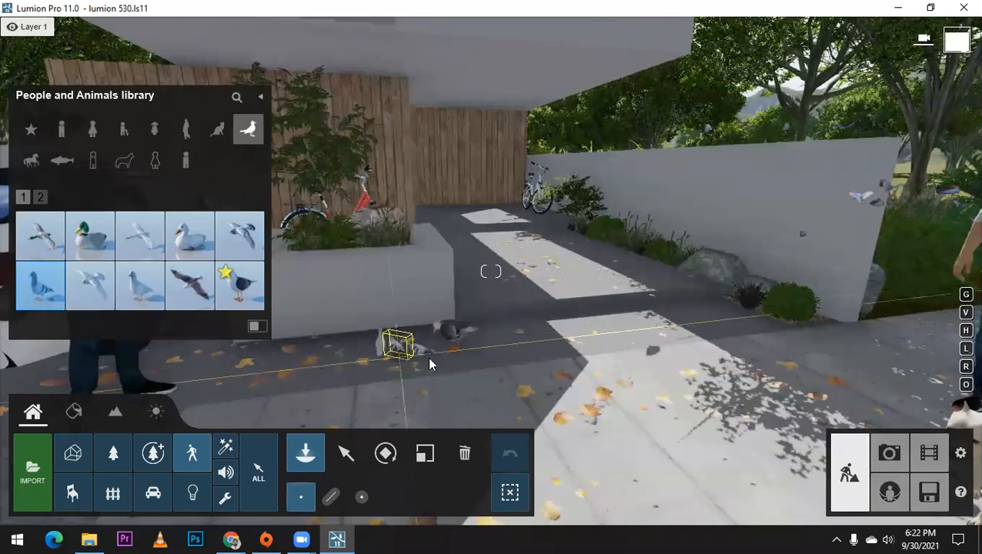
# Step: Delete the seagull standing beside the pigeons
pyautogui.click(425, 453)
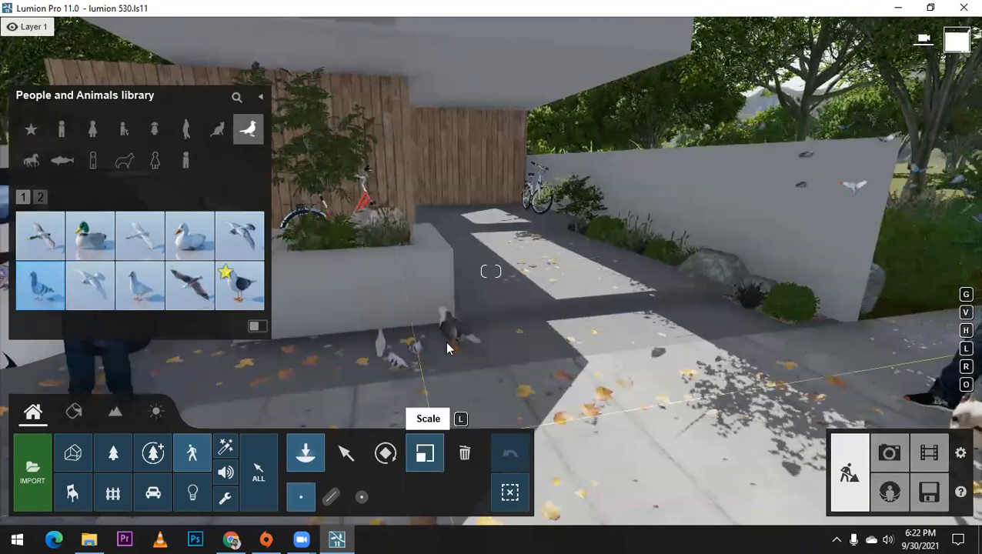
pyautogui.click(464, 453)
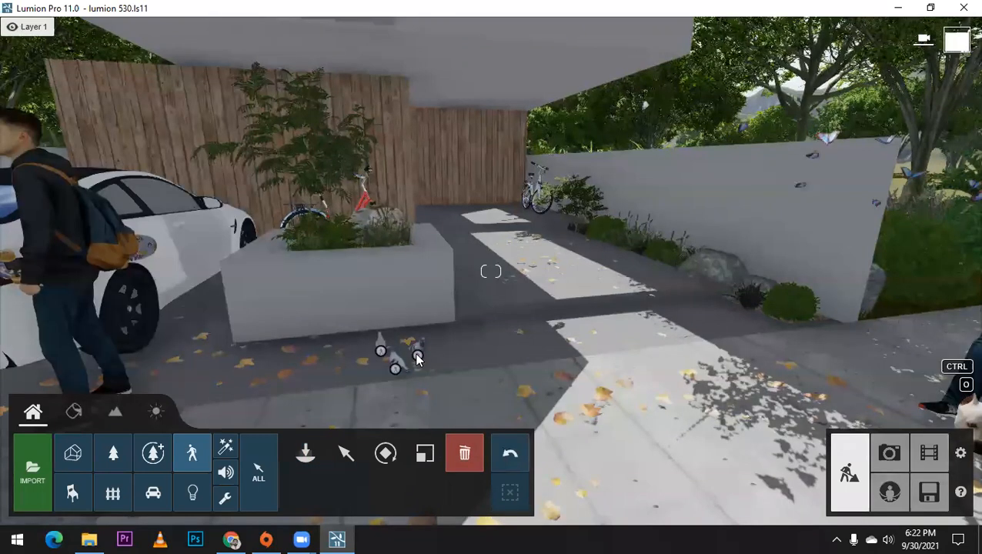
# Step: Slightly adjust the size of the Pigeon 001 Idle nearest the viewer
pyautogui.press('l')
pyautogui.click(390, 355)
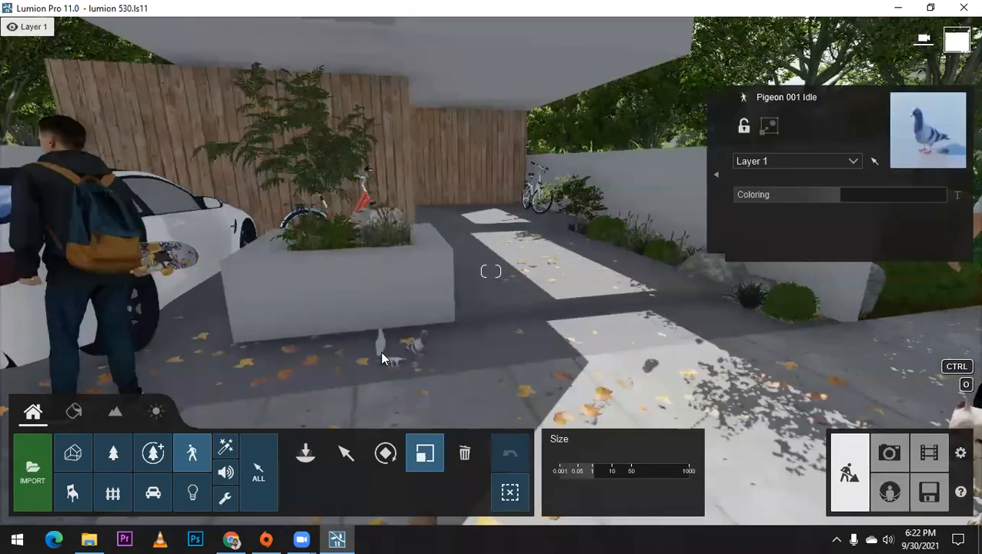
pyautogui.moveTo(394, 368); pyautogui.dragTo(401, 364)
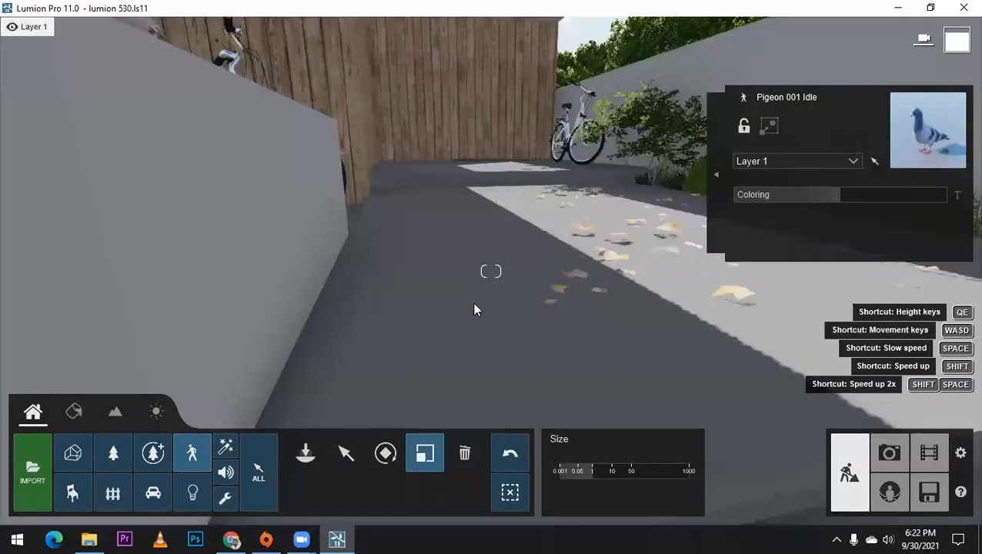
# Step: Rotate the pigeons to face different directions and spread them apart on the leaf-covered paving by the planter
pyautogui.moveTo(472, 302); pyautogui.dragTo(431, 338, button='right')
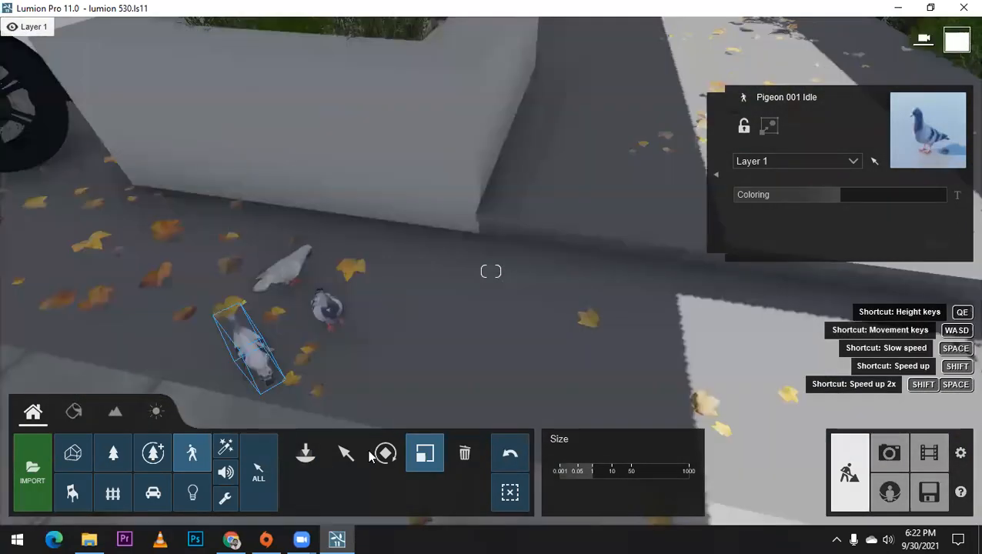
pyautogui.click(346, 453)
pyautogui.press('r')
pyautogui.moveTo(339, 323); pyautogui.dragTo(332, 276)
pyautogui.moveTo(302, 338); pyautogui.dragTo(354, 403)
pyautogui.press('m')
pyautogui.moveTo(260, 256); pyautogui.dragTo(367, 284)
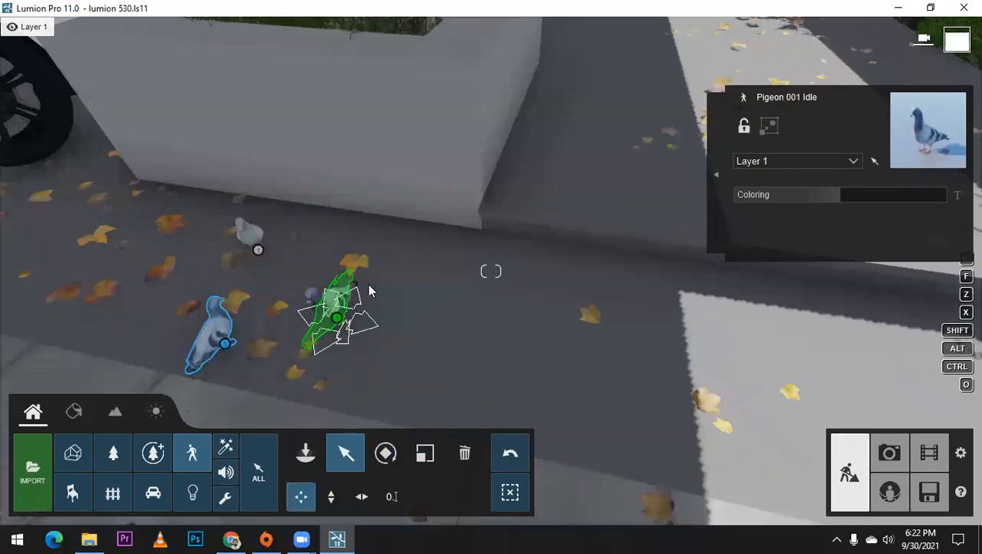
# Step: Try out flying bird models from the Birds category over the pavement and street in front of the house
pyautogui.scroll(-2, 369, 282)
pyautogui.scroll(-5, 363, 267)
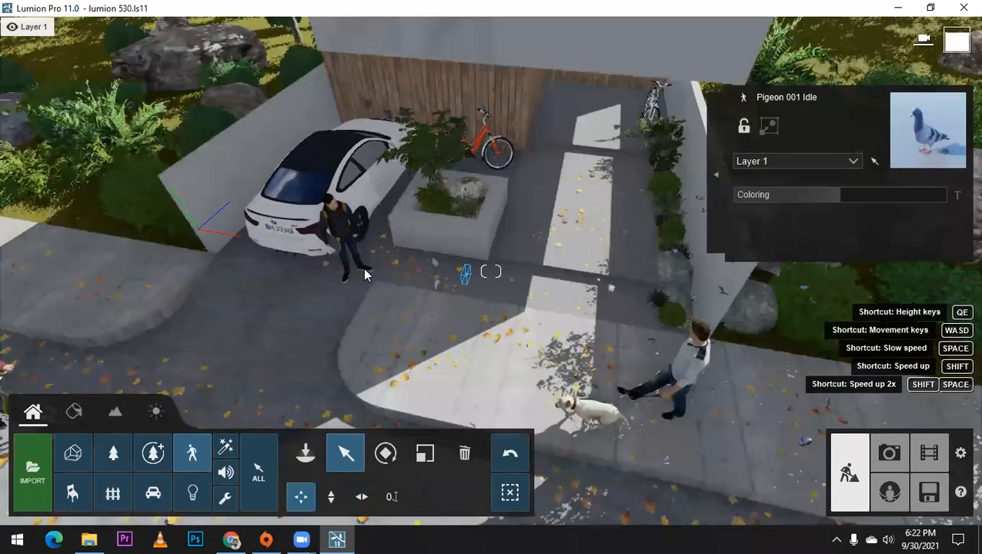
pyautogui.moveTo(363, 266); pyautogui.dragTo(430, 245, button='right')
pyautogui.click(306, 455)
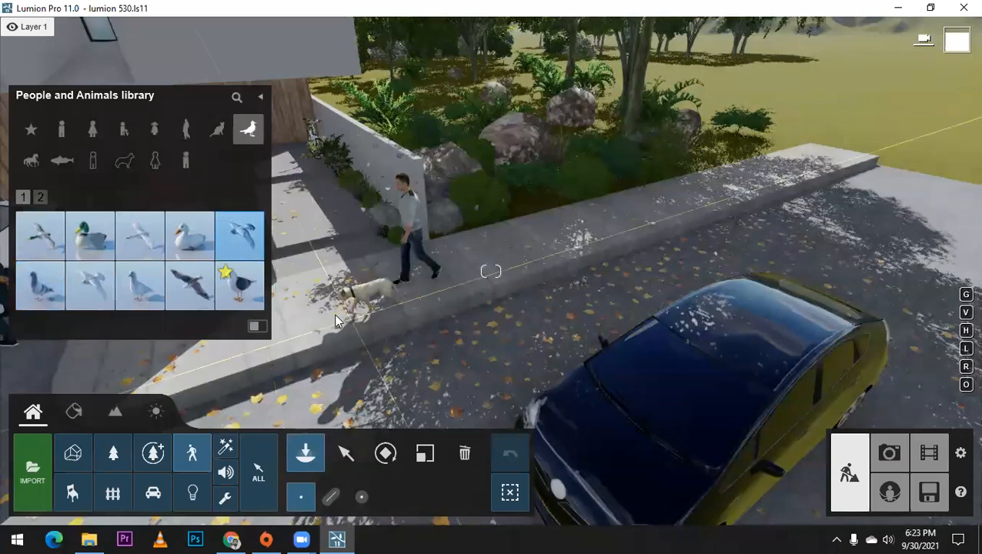
pyautogui.moveTo(334, 314); pyautogui.dragTo(353, 262, button='right')
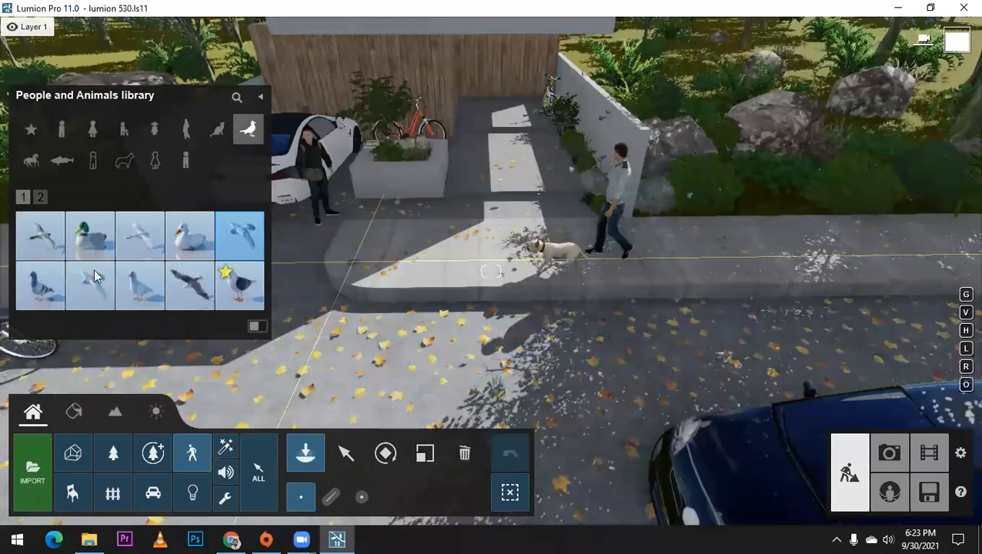
pyautogui.click(94, 277)
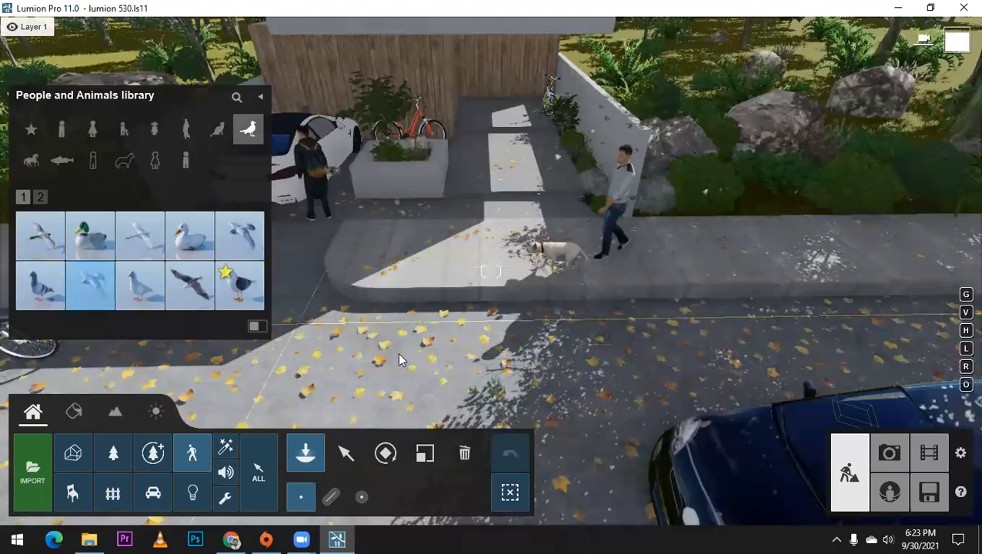
# Step: Choose the dark flying bird for placement and find a suitable spot for it over the street near the blue car
pyautogui.click(205, 283)
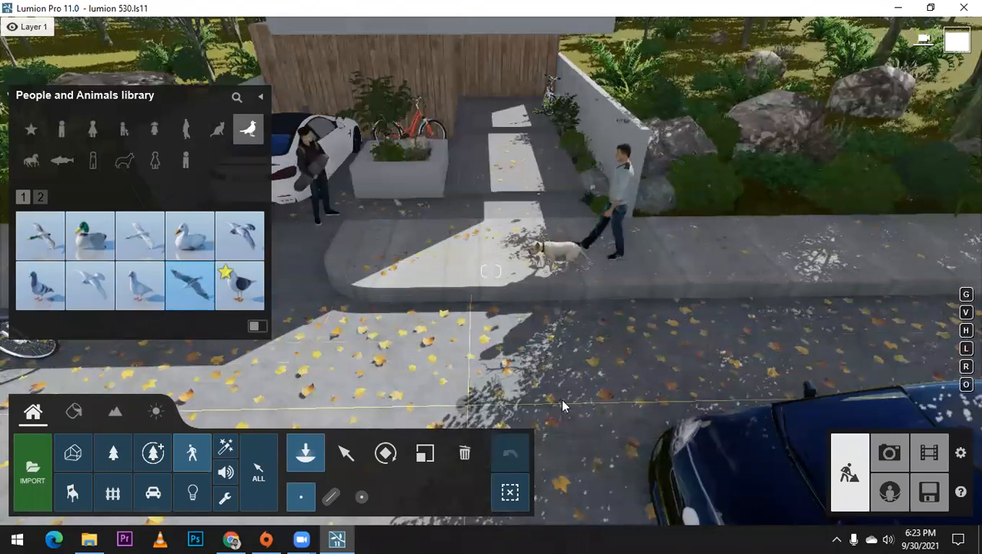
pyautogui.scroll(-2, 514, 264)
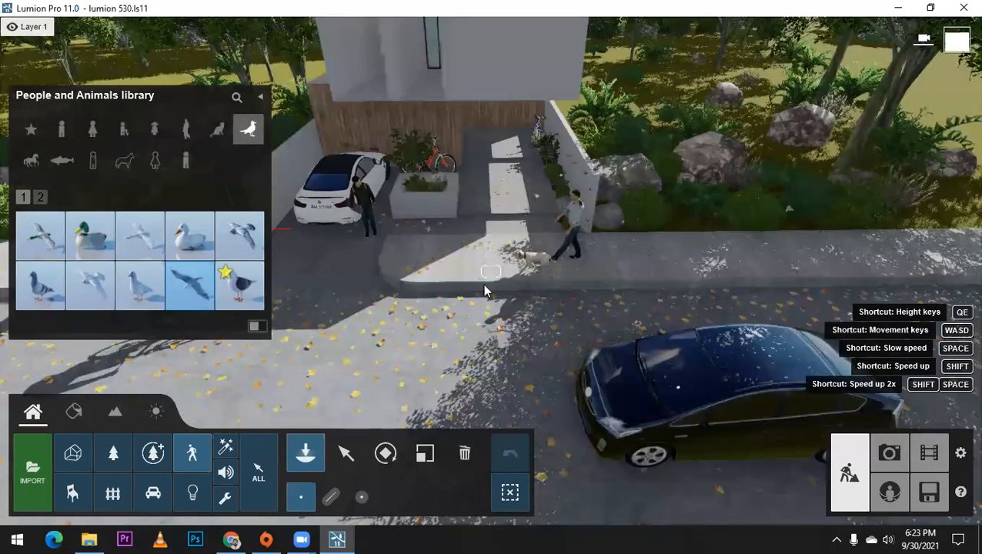
pyautogui.scroll(-3, 483, 286)
pyautogui.scroll(2, 530, 261)
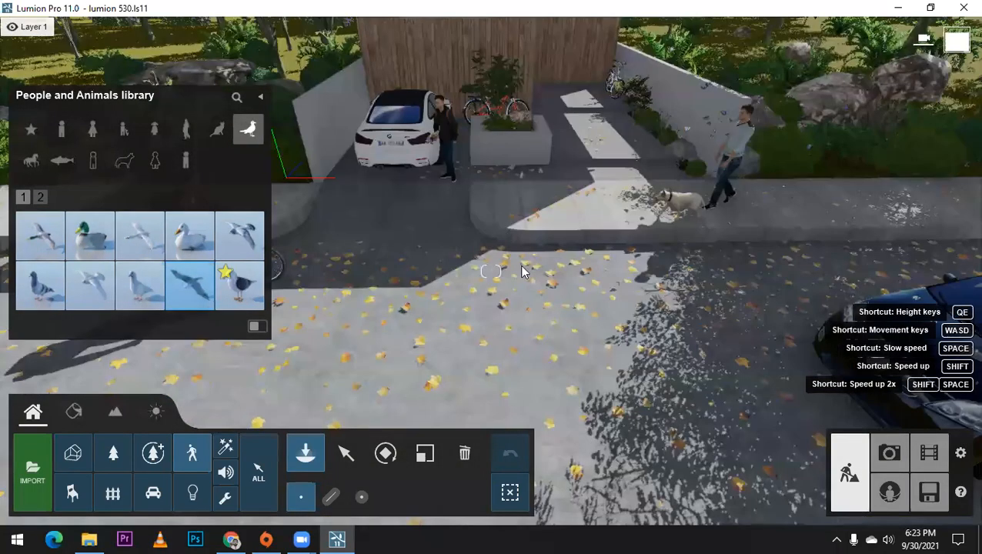
pyautogui.scroll(3, 530, 261)
pyautogui.scroll(3, 491, 271)
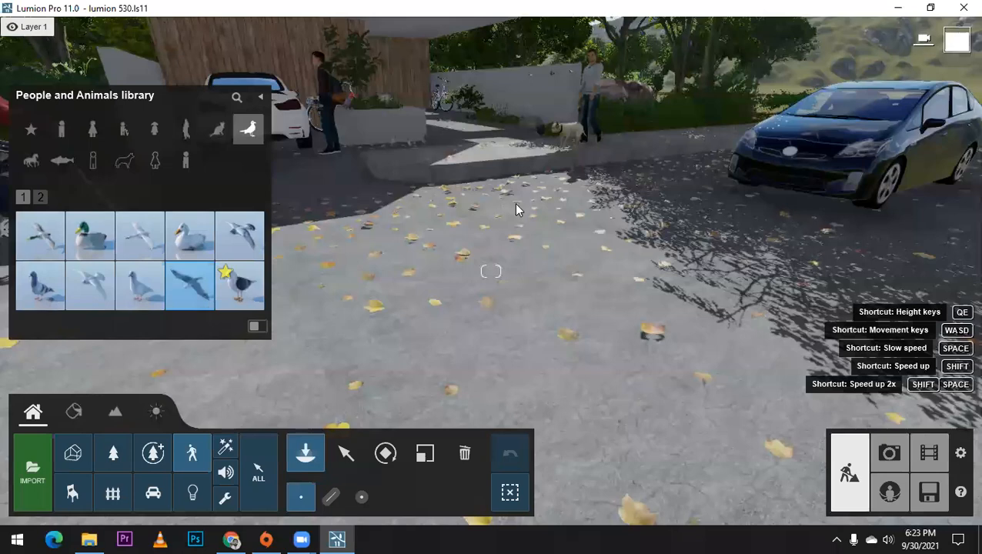
pyautogui.scroll(-3, 515, 208)
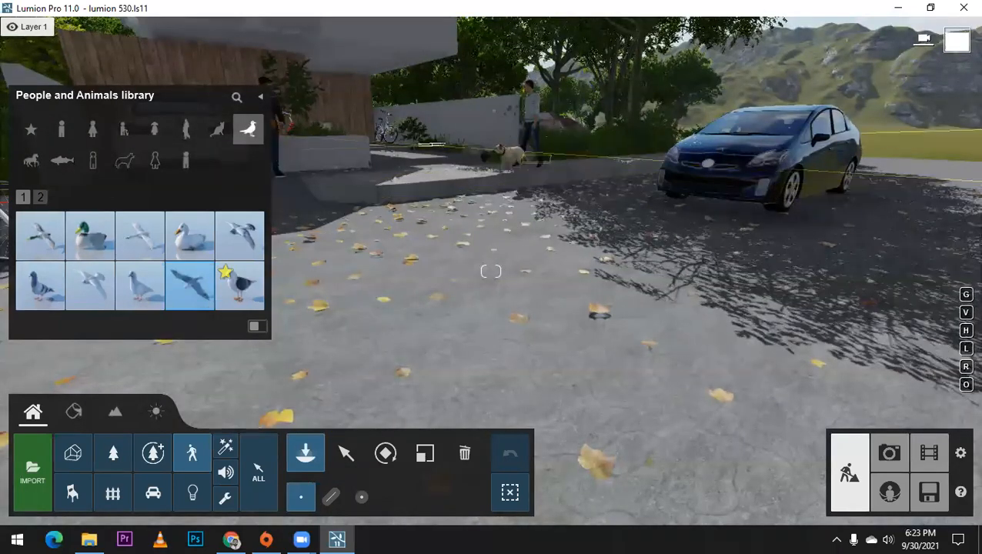
pyautogui.moveTo(413, 223); pyautogui.dragTo(493, 222, button='right')
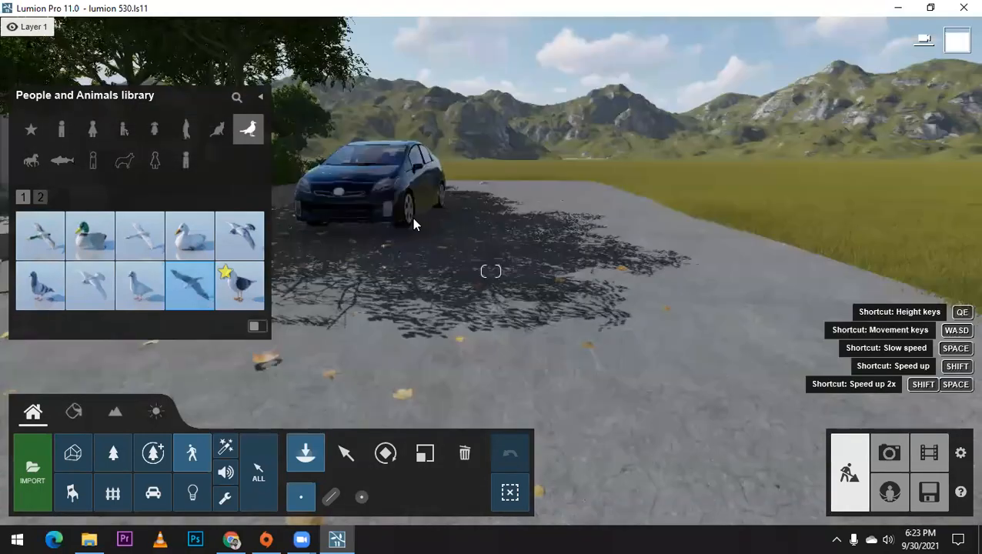
pyautogui.moveTo(420, 237)
pyautogui.mouseDown(button='right')
pyautogui.moveTo(344, 236)
pyautogui.moveTo(424, 244)
pyautogui.mouseUp(button='right')
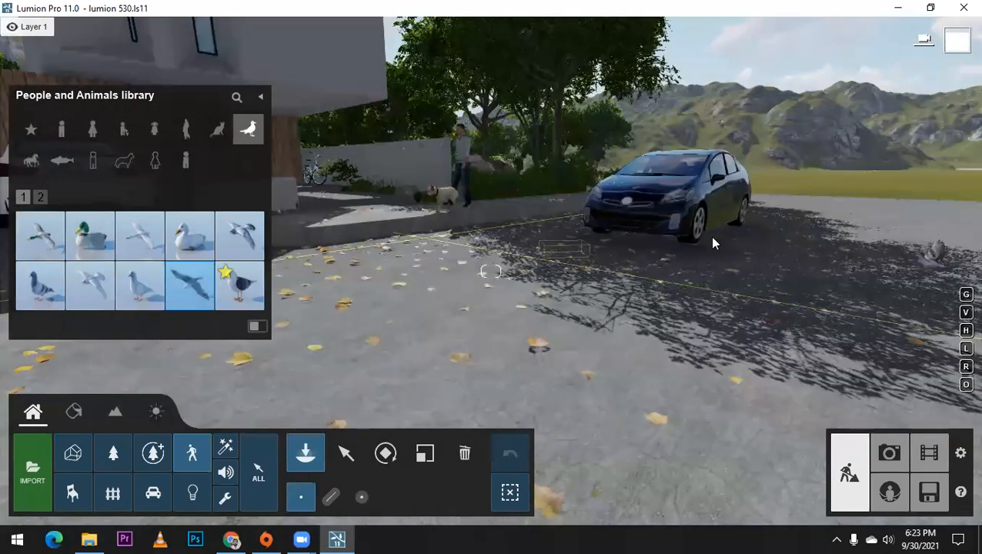
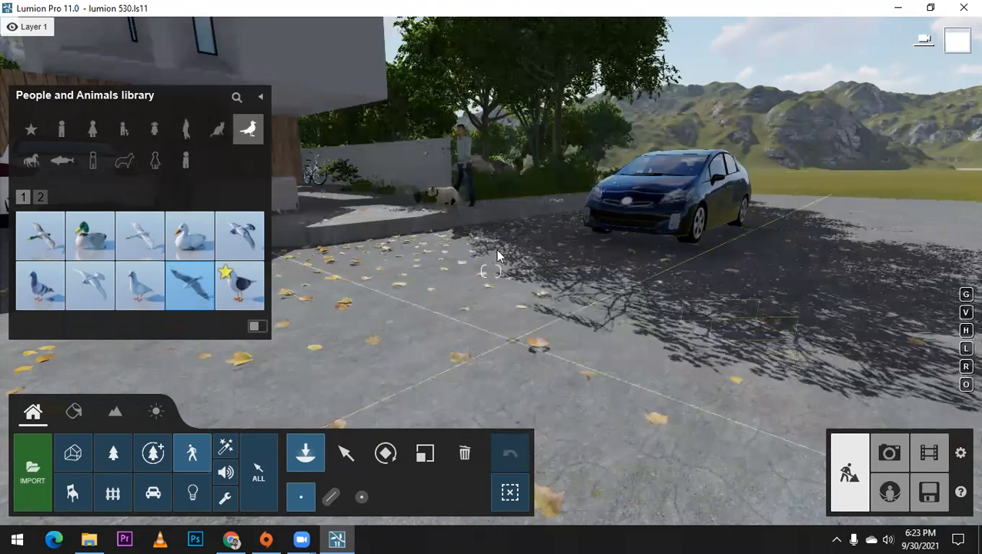
# Step: Select the seven flying birds scattered over the pavement and the street in front of the house together
pyautogui.scroll(3, 498, 257)
pyautogui.scroll(-3, 659, 310)
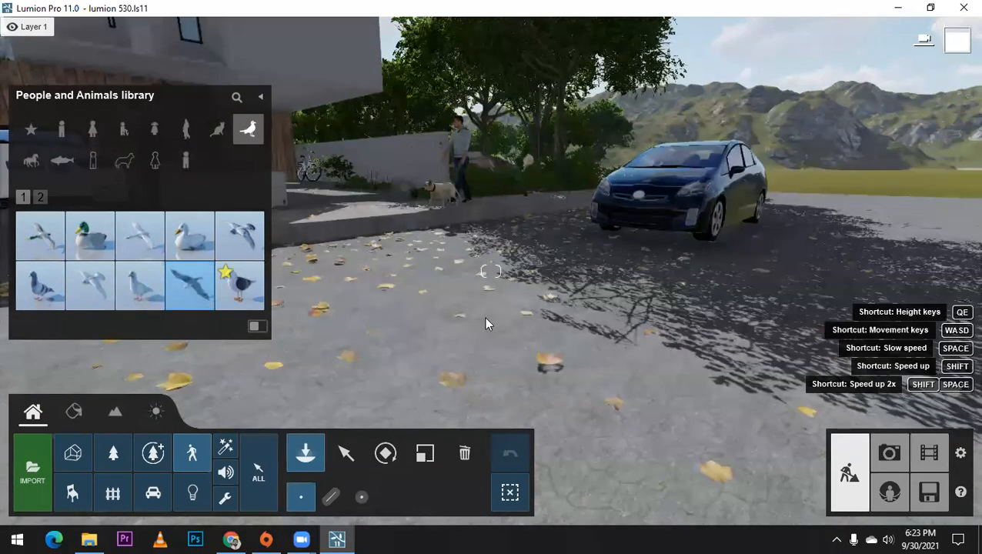
pyautogui.click(346, 454)
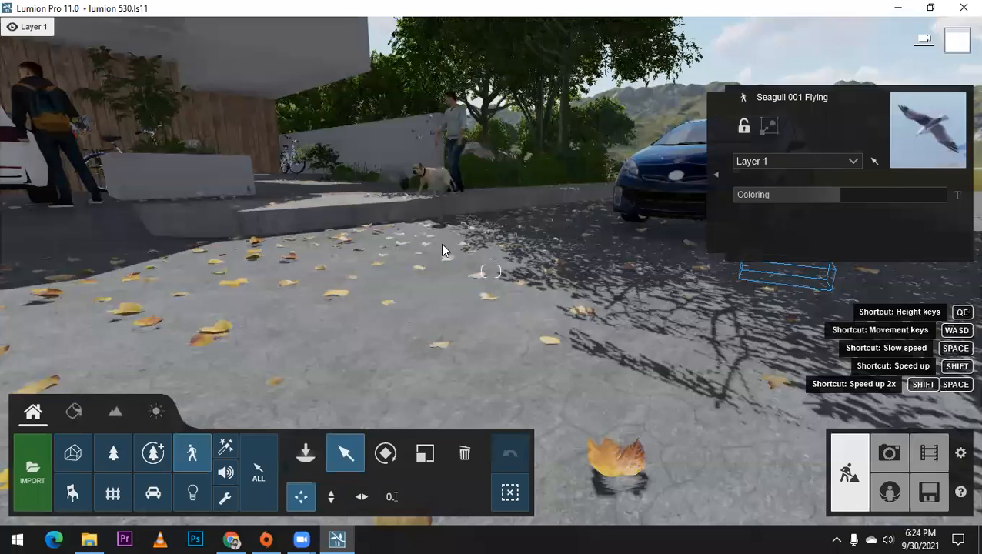
pyautogui.moveTo(440, 243); pyautogui.dragTo(440, 270, button='middle')
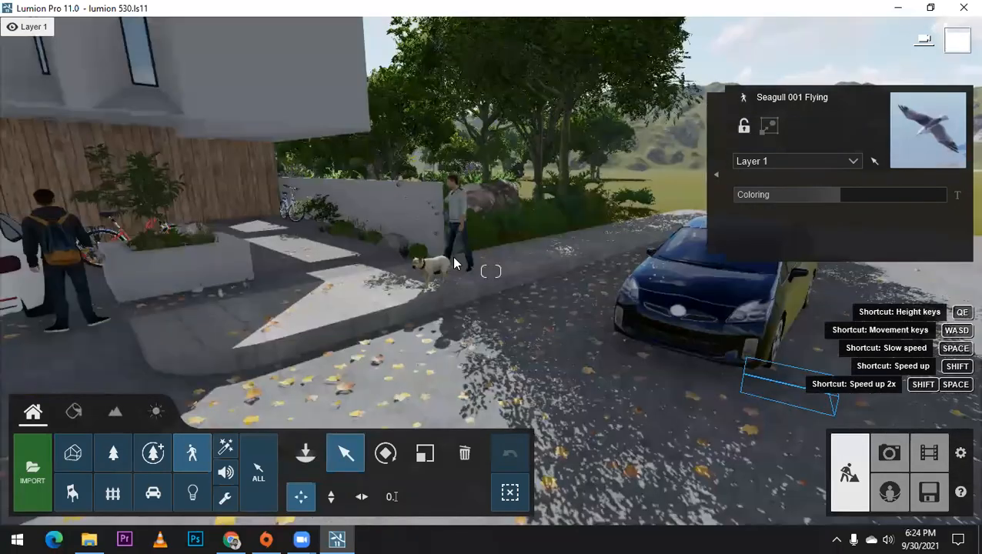
pyautogui.moveTo(454, 259); pyautogui.dragTo(437, 273, button='right')
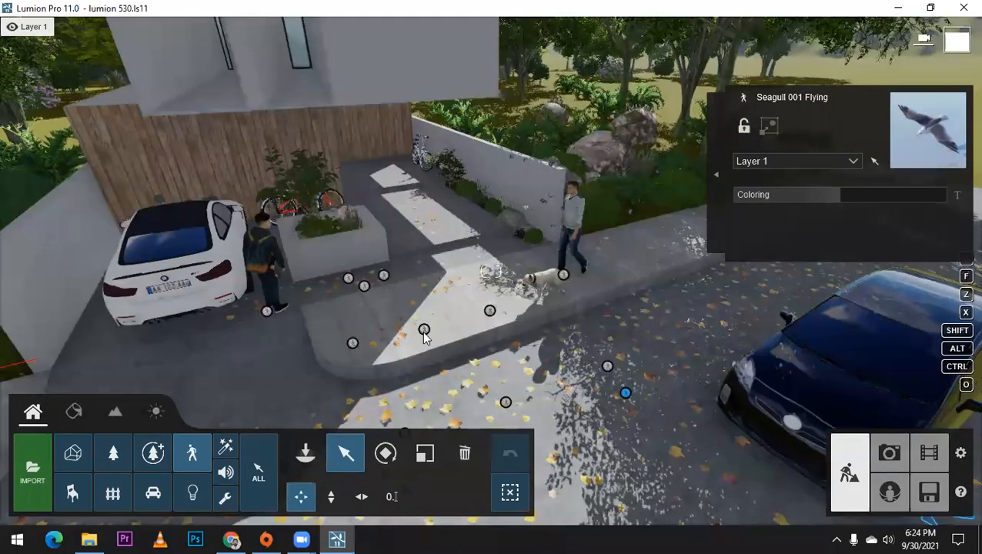
pyautogui.click(424, 330)
pyautogui.keyDown('ctrl'); pyautogui.click(490, 311); pyautogui.keyUp('ctrl')
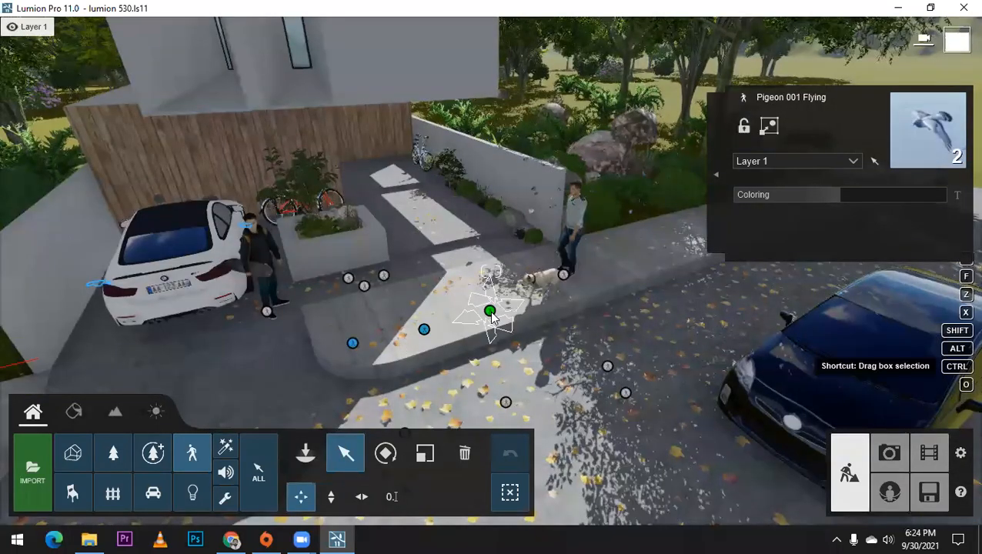
pyautogui.keyDown('ctrl'); pyautogui.click(563, 276); pyautogui.keyUp('ctrl')
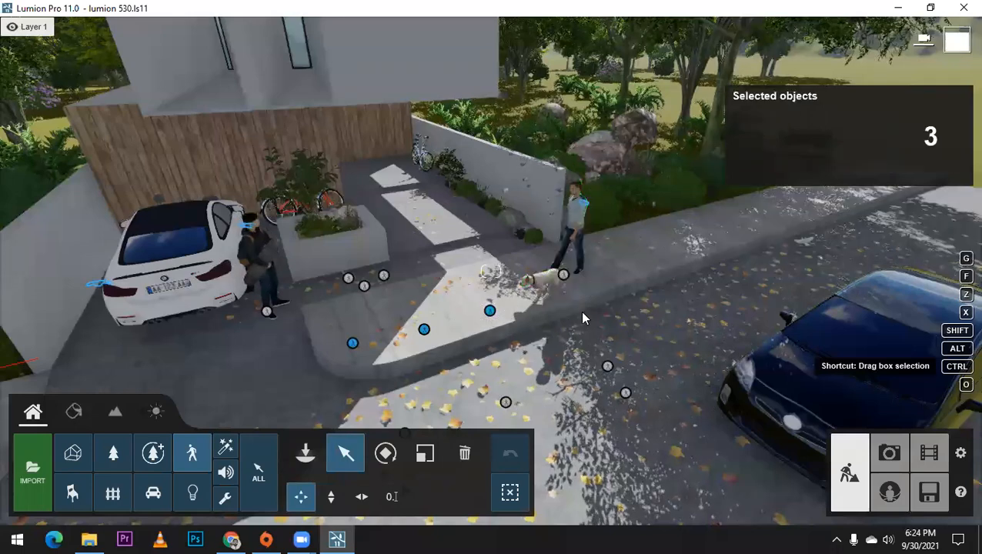
pyautogui.moveTo(583, 317); pyautogui.dragTo(498, 358, button='right')
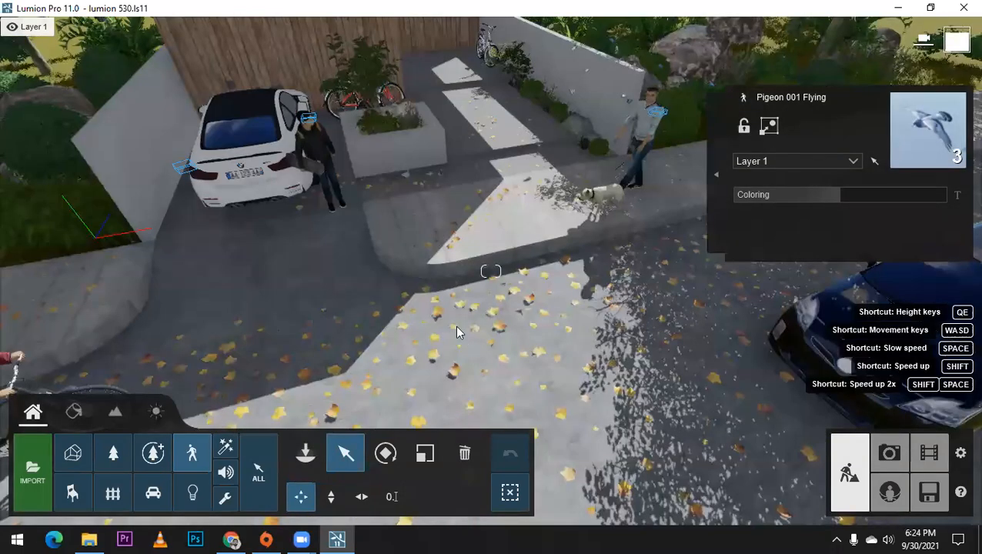
pyautogui.keyDown('ctrl'); pyautogui.click(548, 311); pyautogui.keyUp('ctrl')
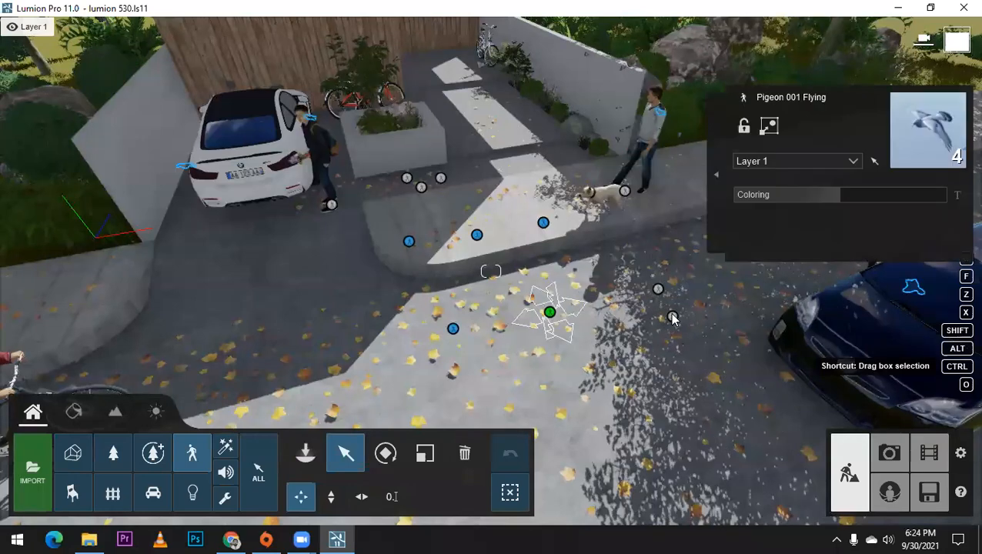
pyautogui.keyDown('ctrl'); pyautogui.click(671, 317); pyautogui.keyUp('ctrl')
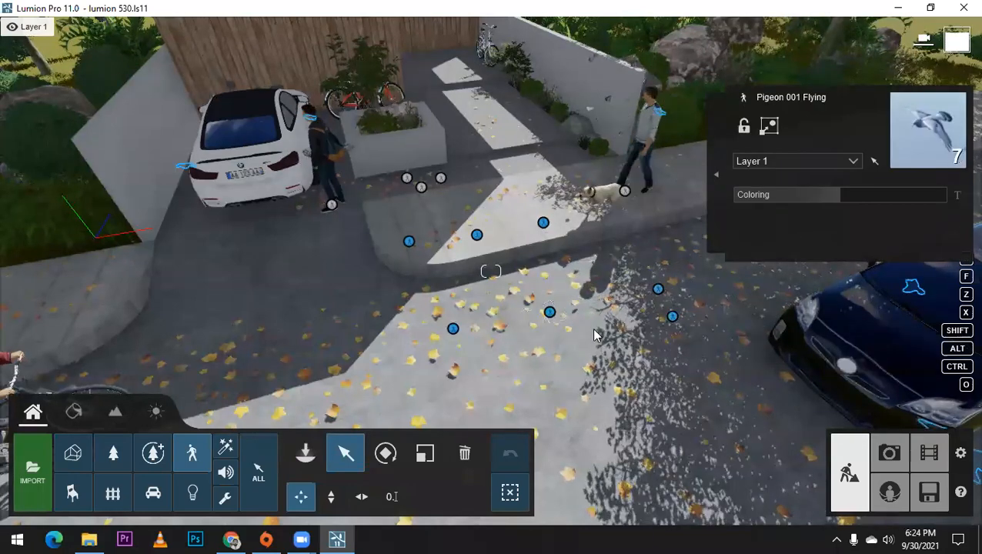
# Step: Raise the seven selected flying birds vertically until they hover in the sky above the house roof
pyautogui.scroll(-2, 593, 329)
pyautogui.moveTo(593, 329); pyautogui.dragTo(588, 353, button='right')
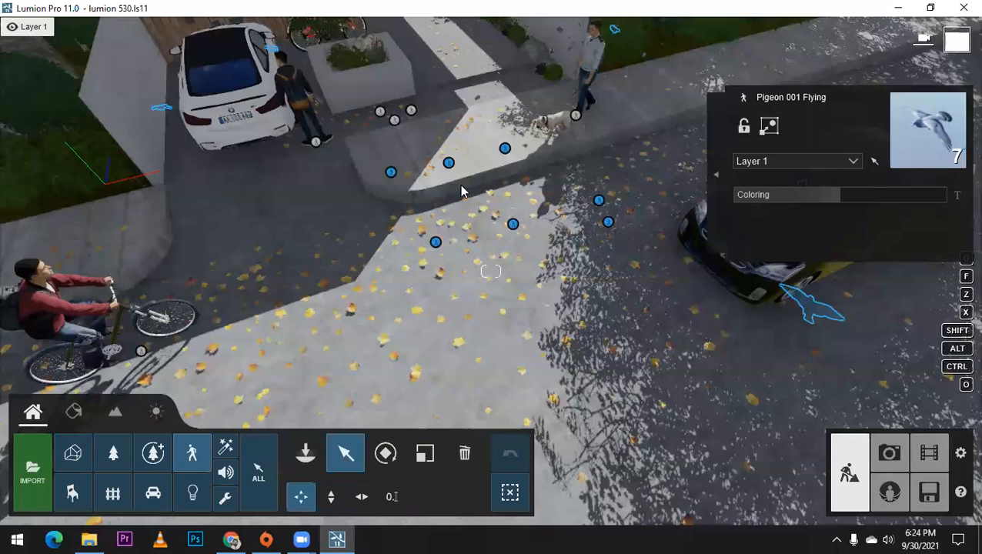
pyautogui.scroll(-2, 461, 190)
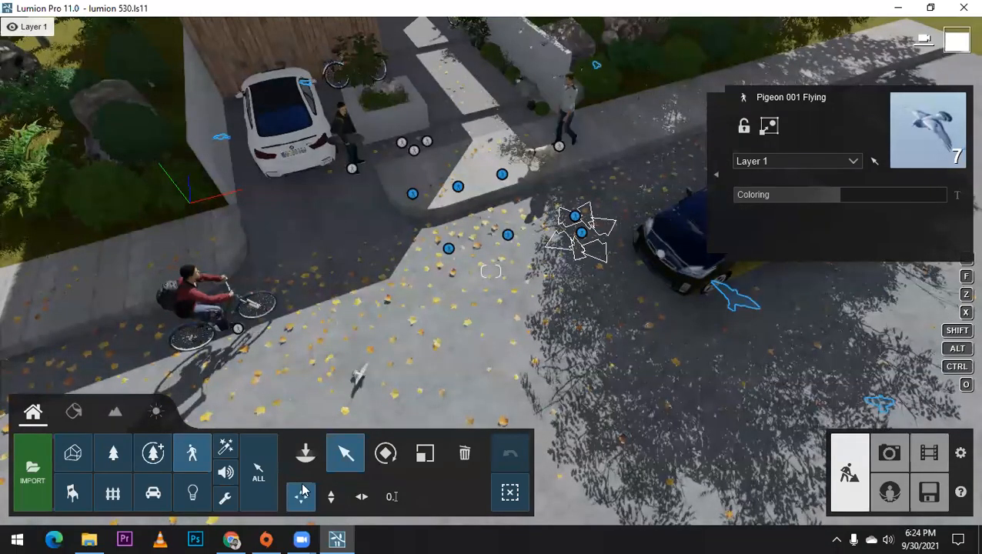
pyautogui.click(331, 497)
pyautogui.scroll(-2, 432, 340)
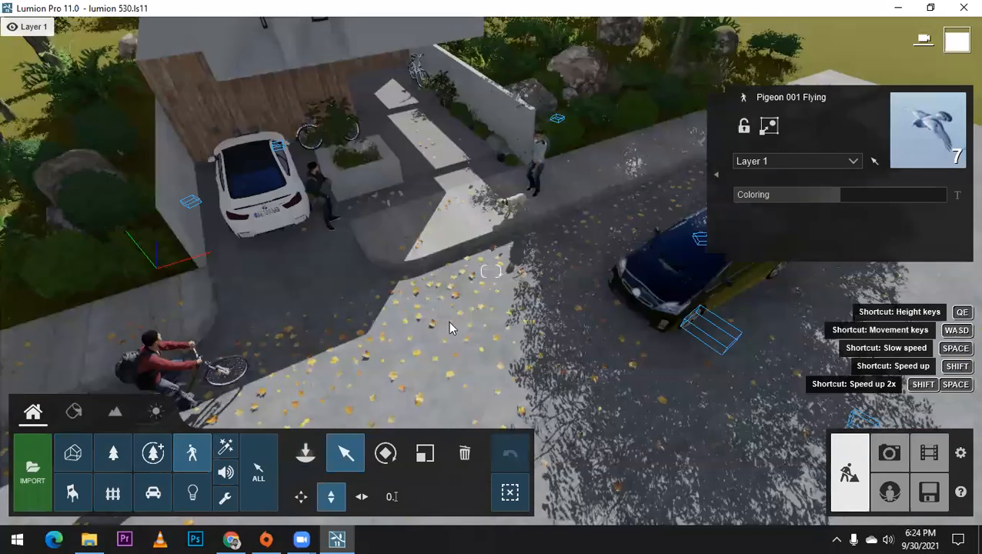
pyautogui.moveTo(450, 321); pyautogui.dragTo(461, 324, button='right')
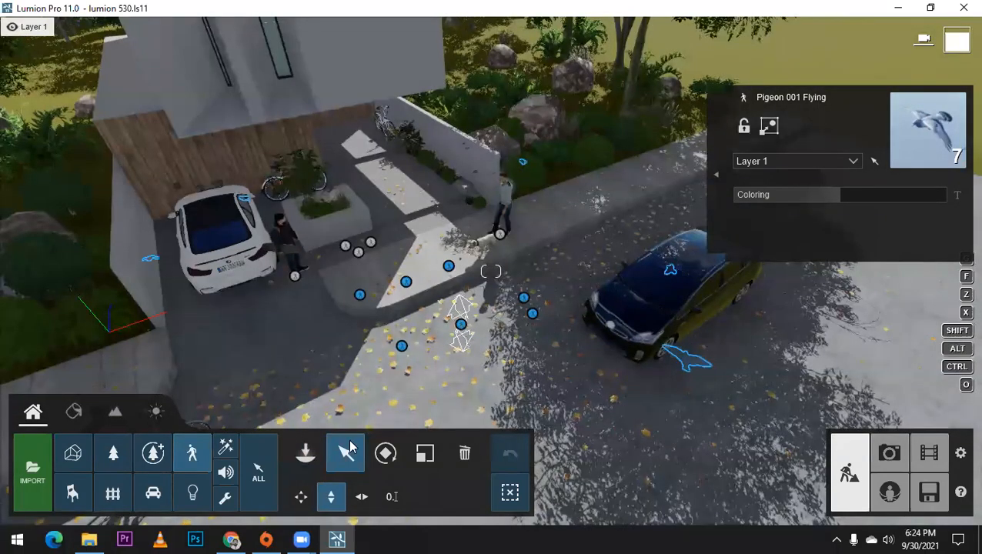
pyautogui.moveTo(460, 323); pyautogui.dragTo(490, 44)
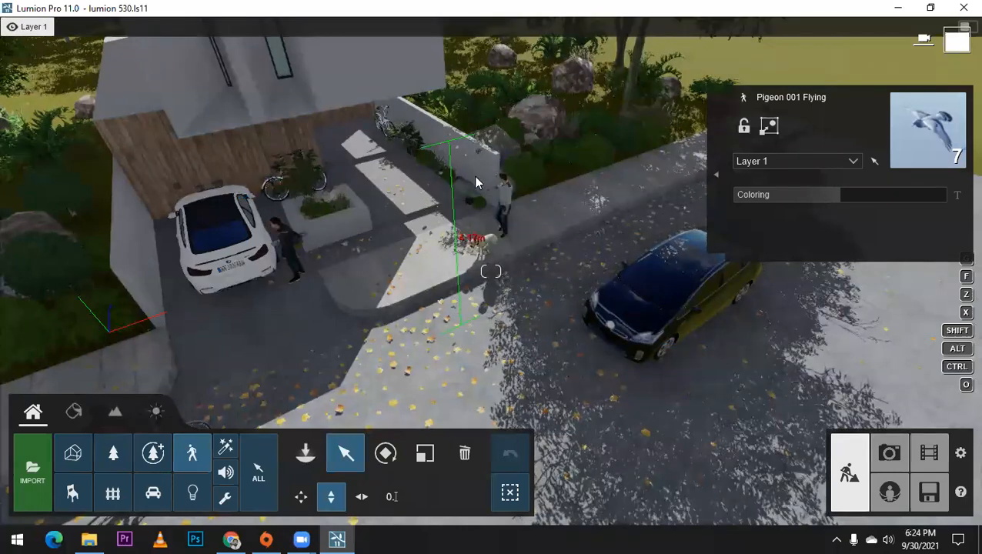
pyautogui.scroll(-3, 487, 237)
pyautogui.scroll(-2, 487, 237)
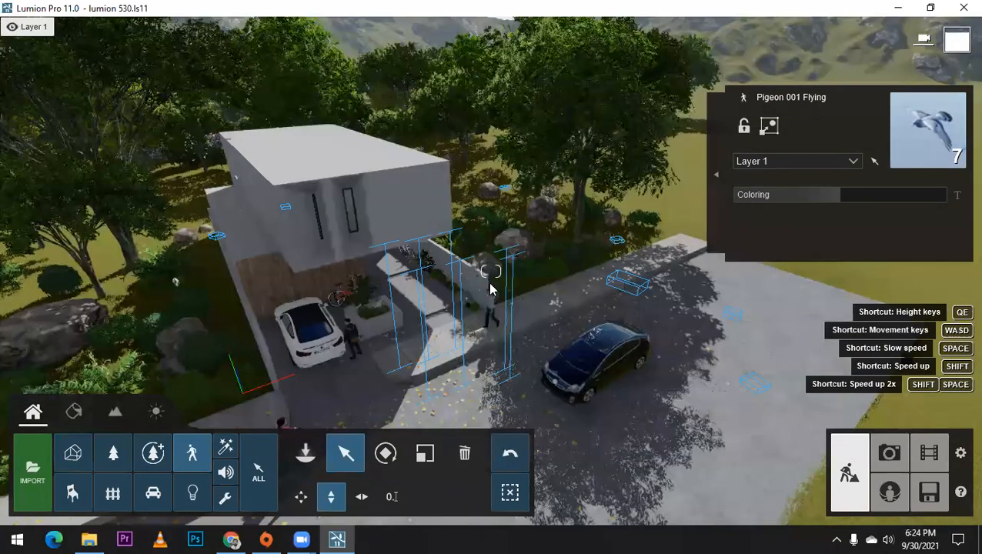
pyautogui.moveTo(450, 165); pyautogui.dragTo(512, 158, button='right')
pyautogui.moveTo(434, 185)
pyautogui.mouseDown()
pyautogui.moveTo(430, 81)
pyautogui.moveTo(442, 32)
pyautogui.mouseUp()
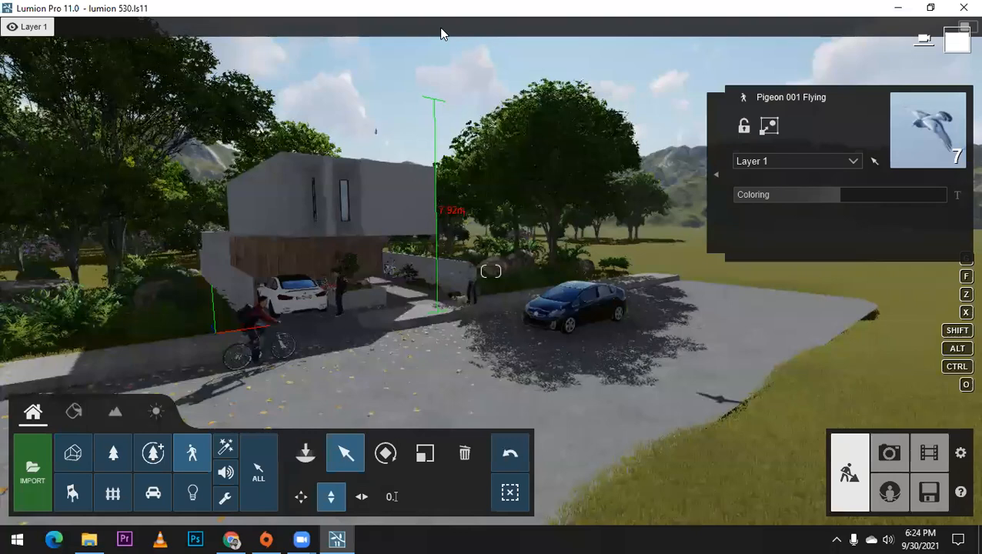
# Step: Switch to the photo views, compare photo 1 with photo 2, and update the preview of photo 2 to check the birds
pyautogui.click(902, 459)
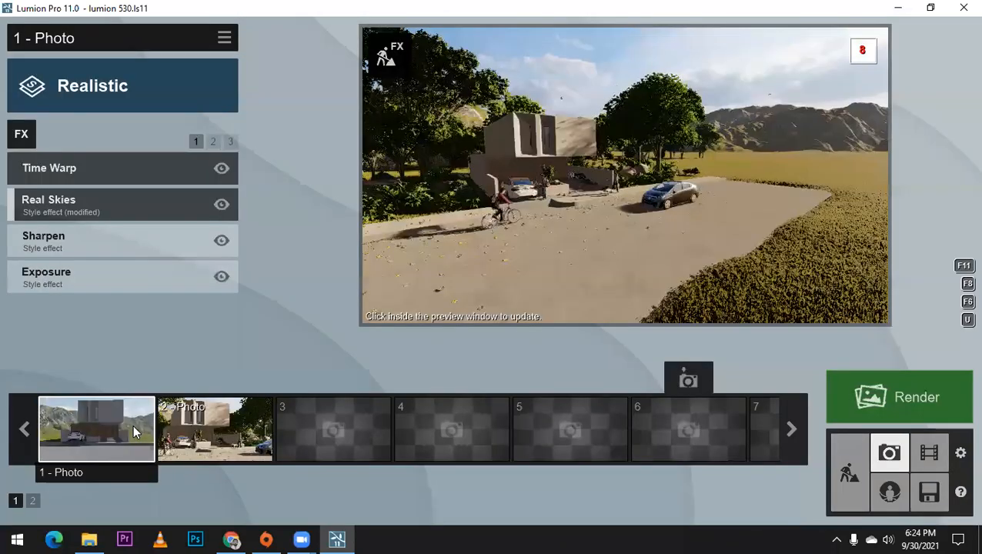
pyautogui.click(79, 379)
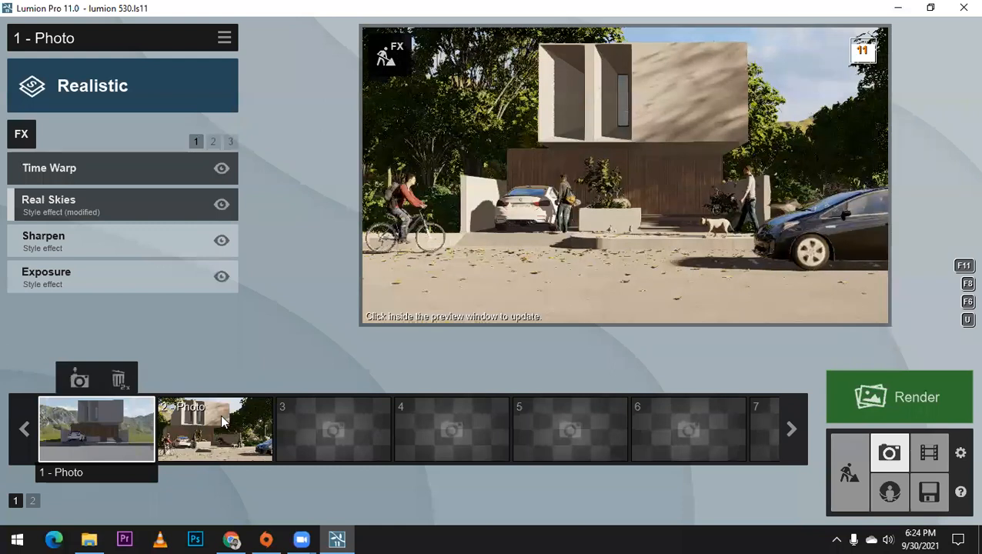
pyautogui.click(220, 422)
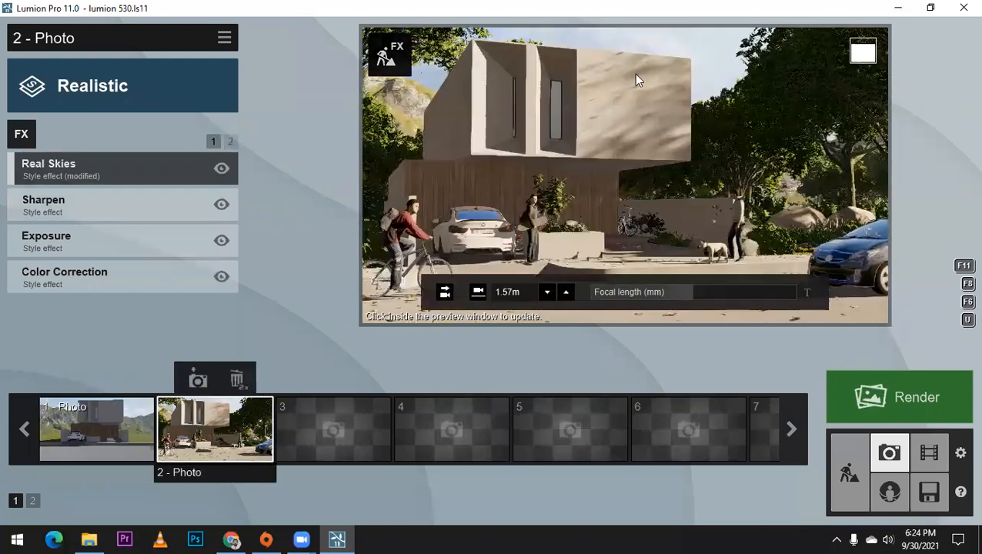
pyautogui.click(634, 74)
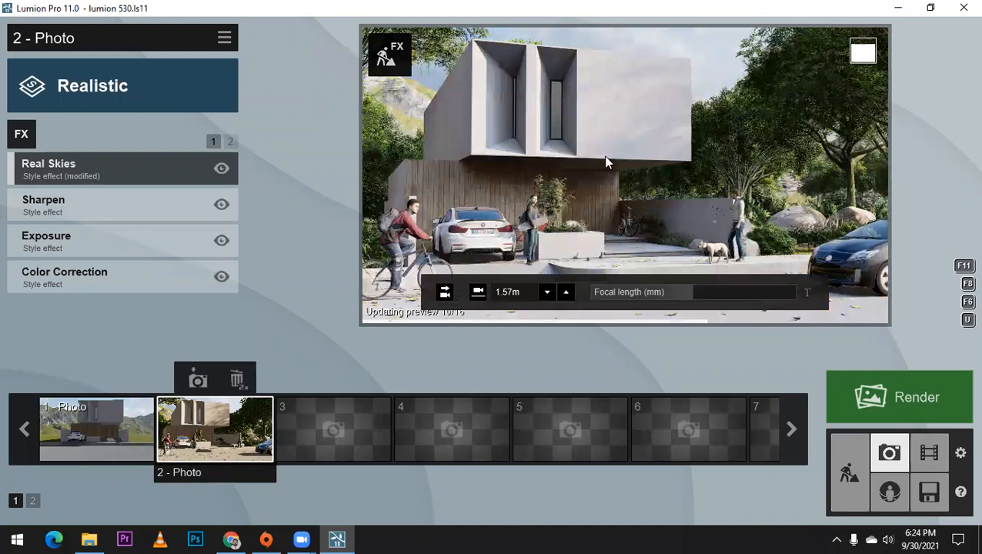
# Step: Add a Time Warp effect to photo 2 with a 10.0s offset for animated people and animals, and update the preview
pyautogui.click(22, 137)
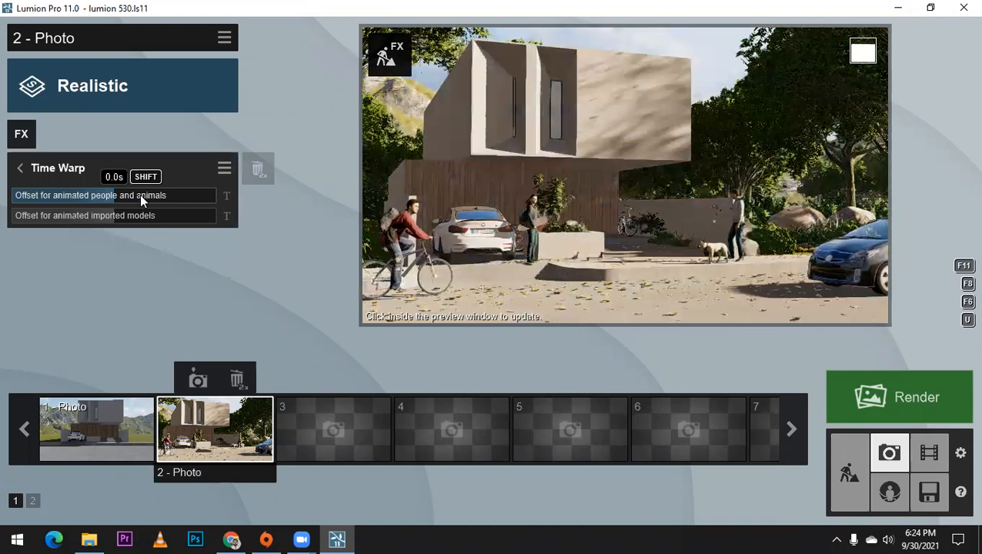
pyautogui.moveTo(141, 197); pyautogui.dragTo(232, 200)
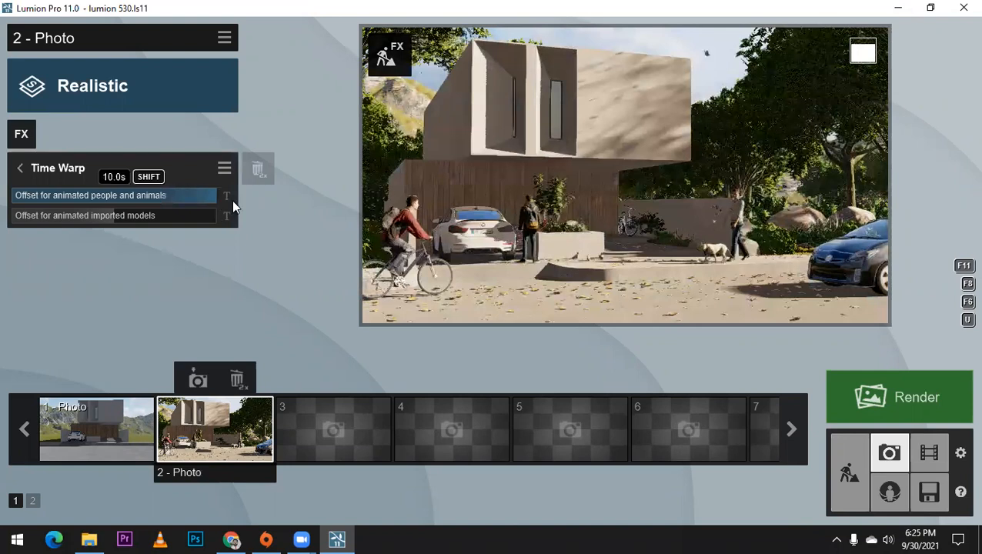
pyautogui.moveTo(723, 65)
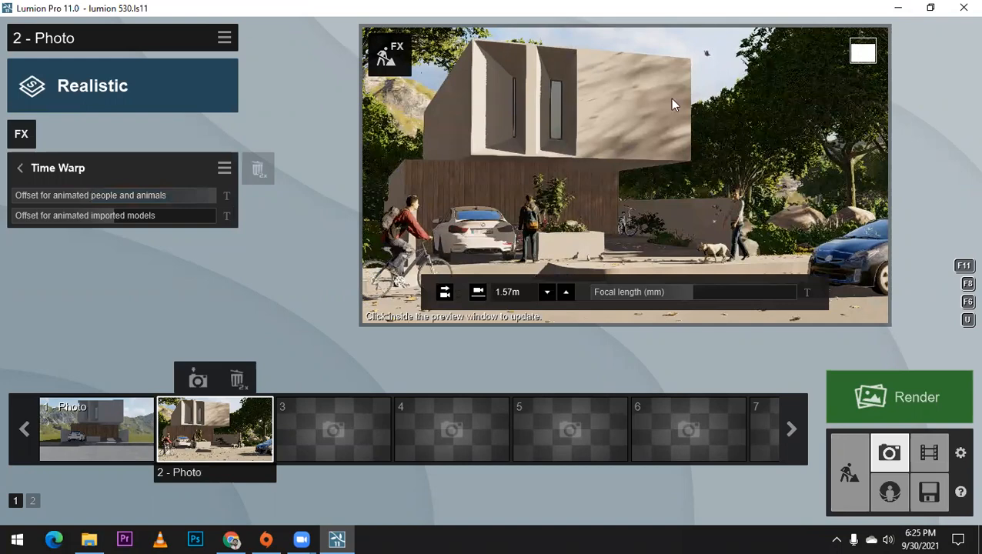
pyautogui.click(633, 138)
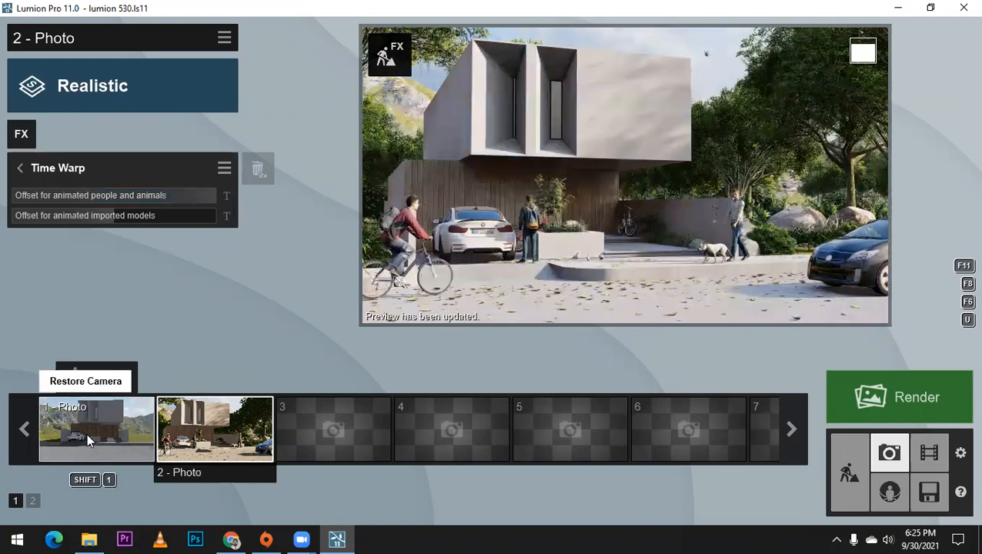
# Step: In photo 1, set the Time Warp offset for animated people and animals to its maximum
pyautogui.click(87, 433)
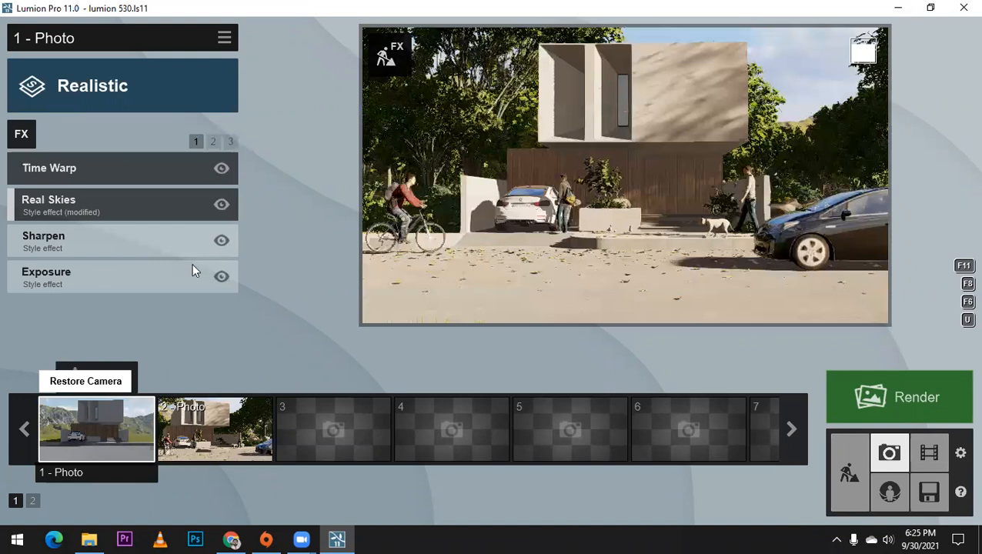
pyautogui.click(202, 178)
pyautogui.moveTo(198, 200); pyautogui.dragTo(219, 197)
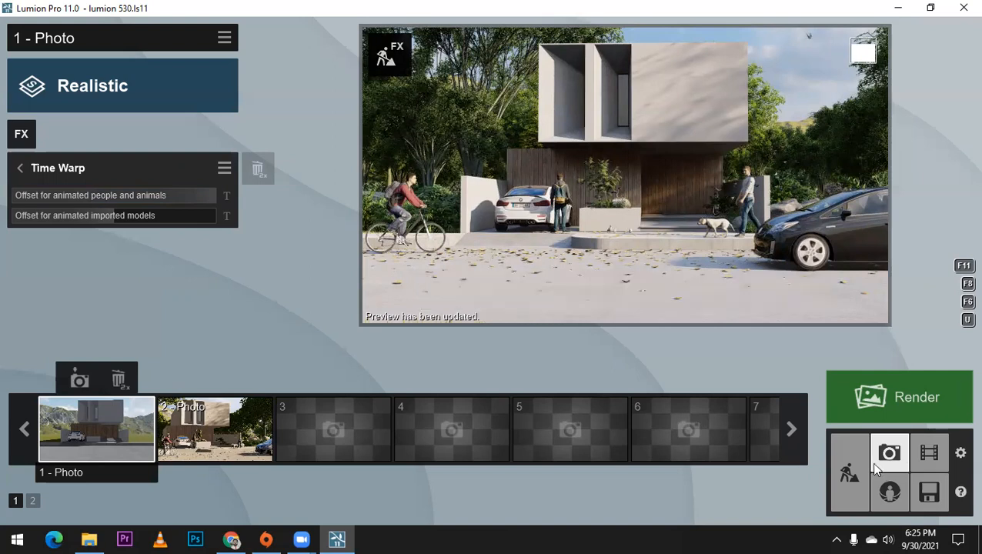
# Step: Return to the build scene, place ten Pigeon 001 Flying birds over the street, and select them all as a group
pyautogui.click(851, 465)
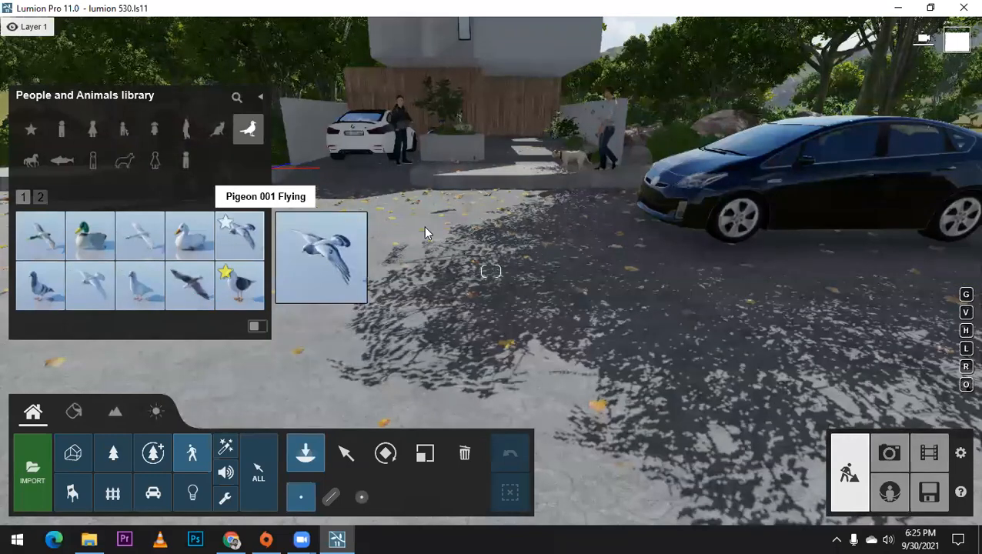
pyautogui.click(423, 226)
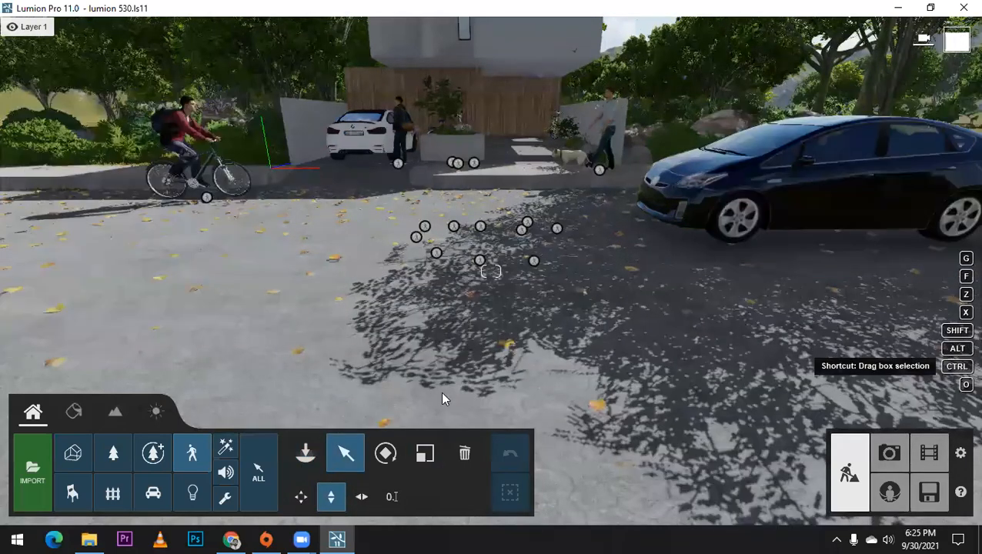
pyautogui.keyDown('ctrl'); pyautogui.moveTo(396, 207); pyautogui.dragTo(590, 279); pyautogui.keyUp('ctrl')
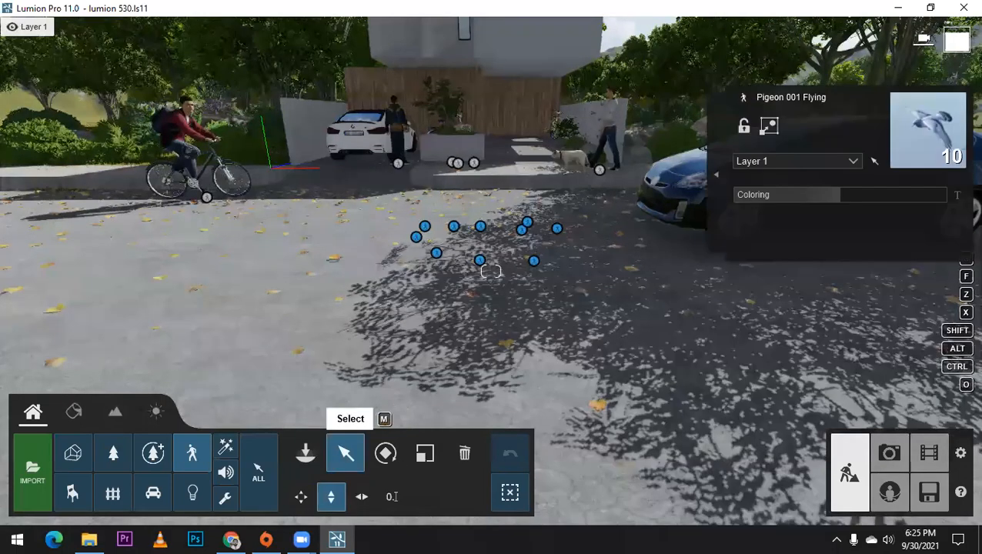
# Step: Lift the ten selected pigeons vertically into the sky just above the house roof
pyautogui.moveTo(380, 308); pyautogui.dragTo(357, 174, button='right')
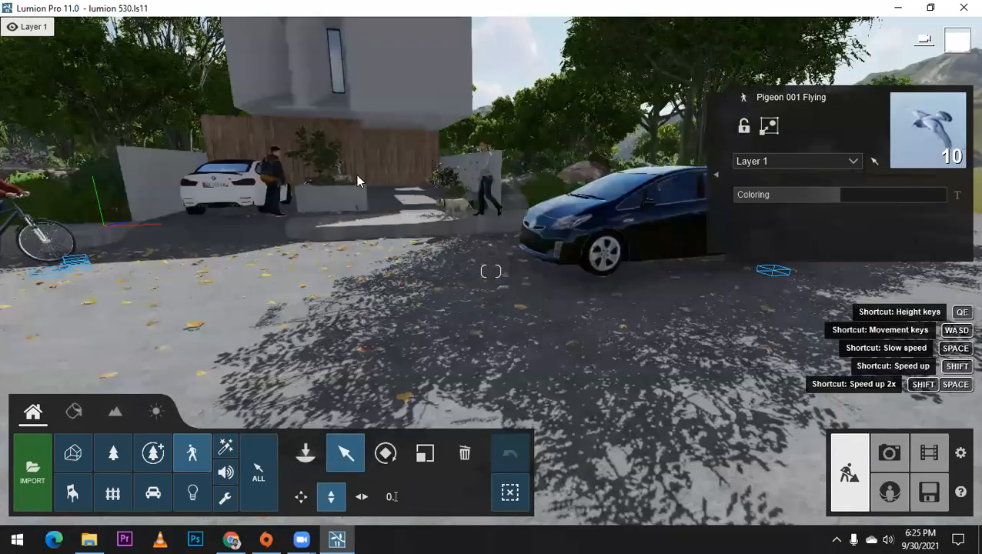
pyautogui.moveTo(369, 311); pyautogui.dragTo(370, 248)
pyautogui.scroll(-5, 370, 248)
pyautogui.moveTo(374, 247); pyautogui.dragTo(385, 154, button='right')
pyautogui.moveTo(367, 201); pyautogui.dragTo(401, 96)
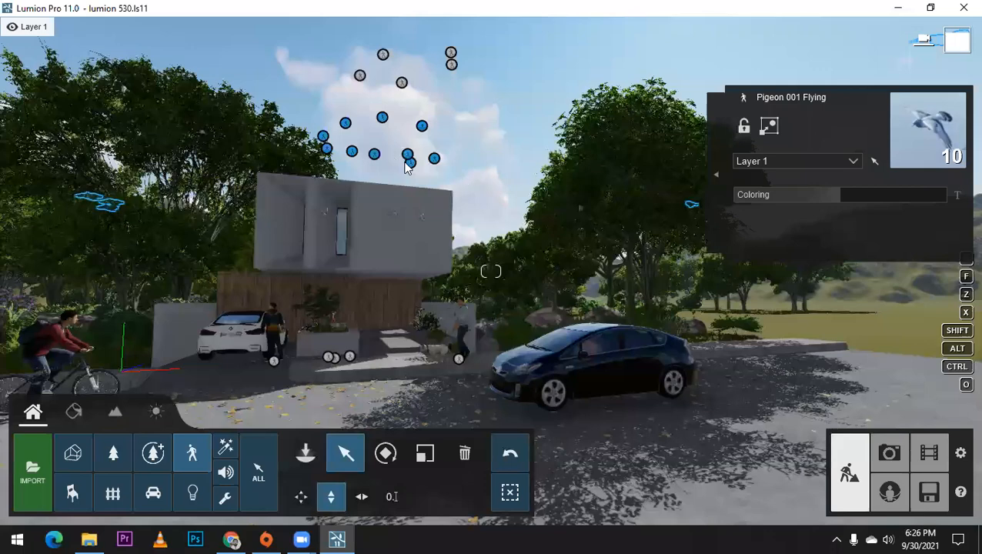
pyautogui.moveTo(407, 153); pyautogui.dragTo(407, 138)
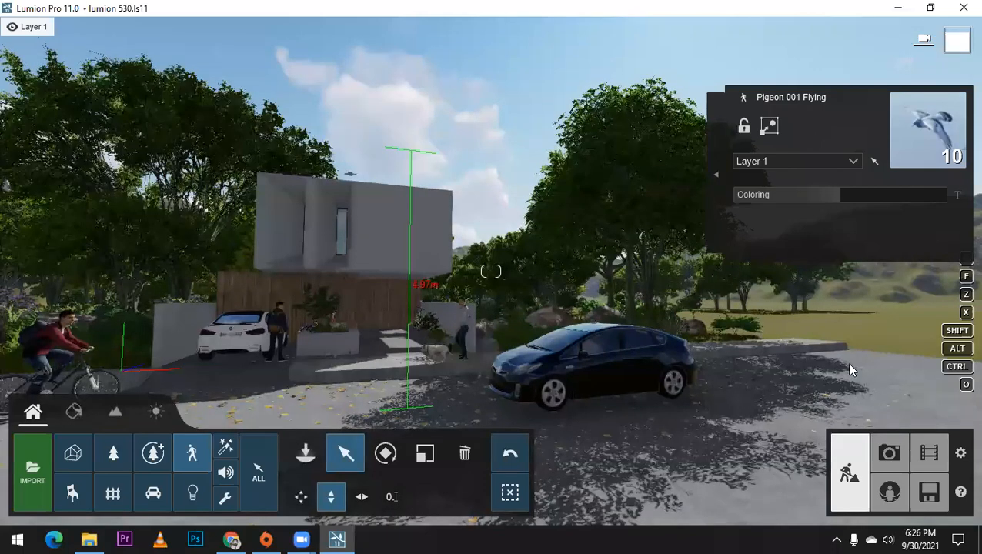
# Step: Go back to the photo views and check the added pigeons in photo 1 and photo 2
pyautogui.click(888, 453)
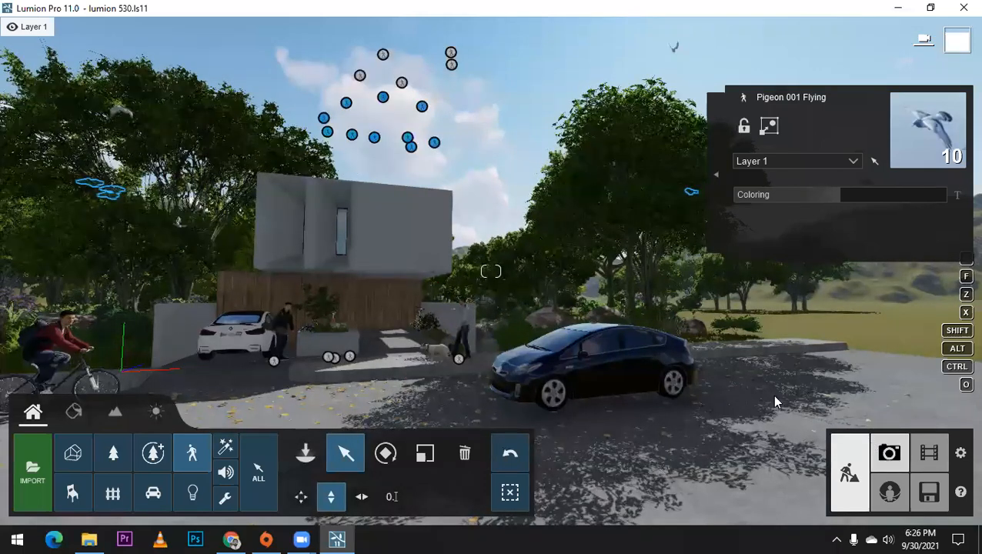
pyautogui.hotkey('shift', '1')
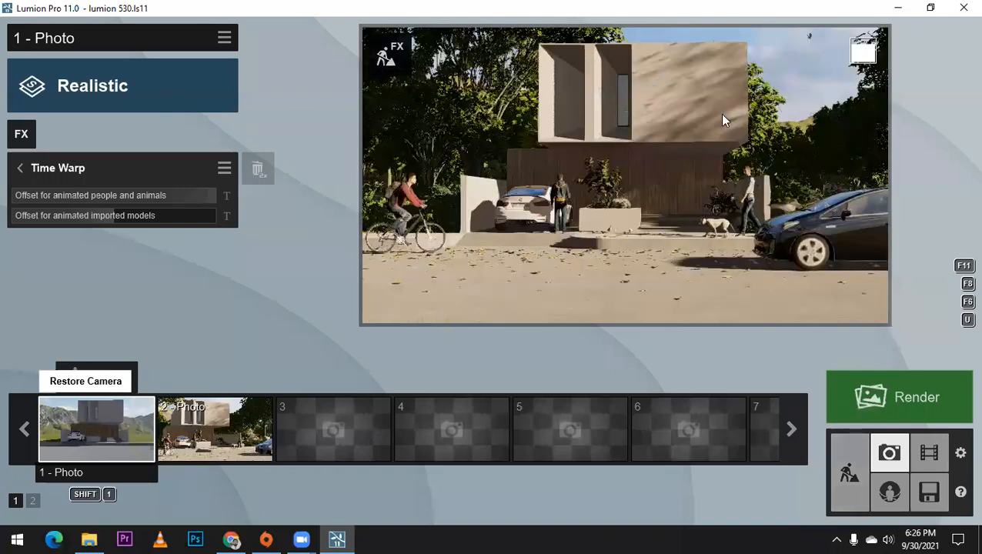
pyautogui.click(204, 434)
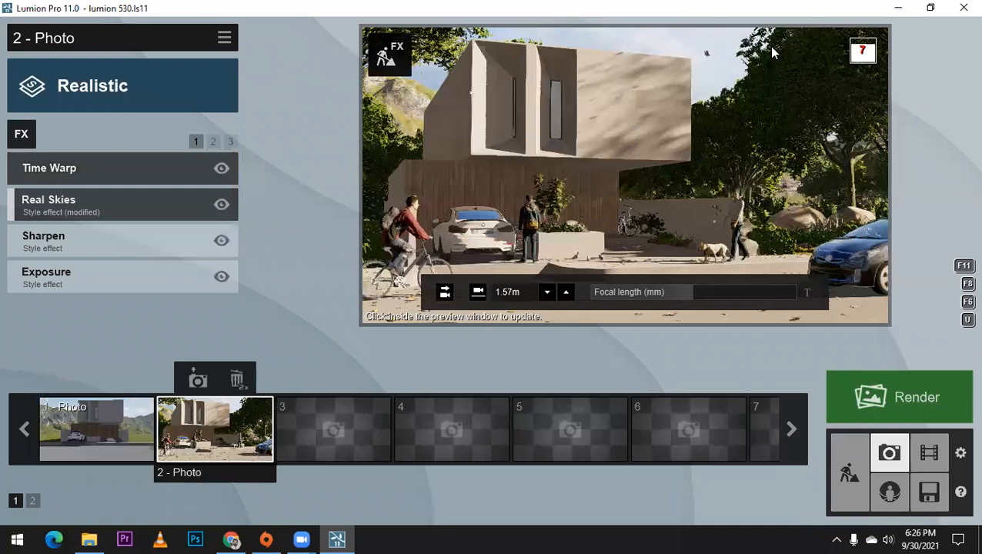
# Step: Return to the build scene, box-select the seven upper flying pigeons above the house, and raise them slightly higher in the sky
pyautogui.click(771, 49)
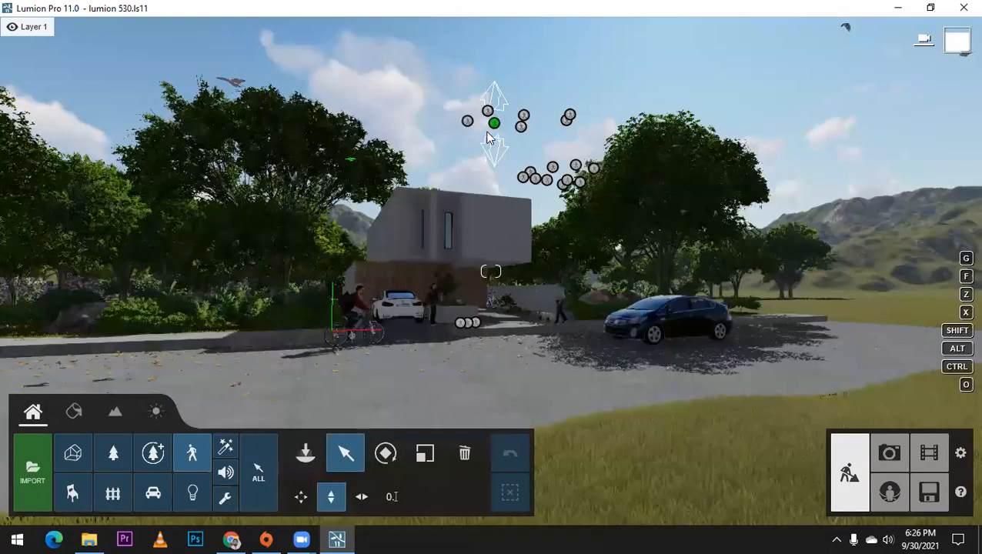
pyautogui.press('w')
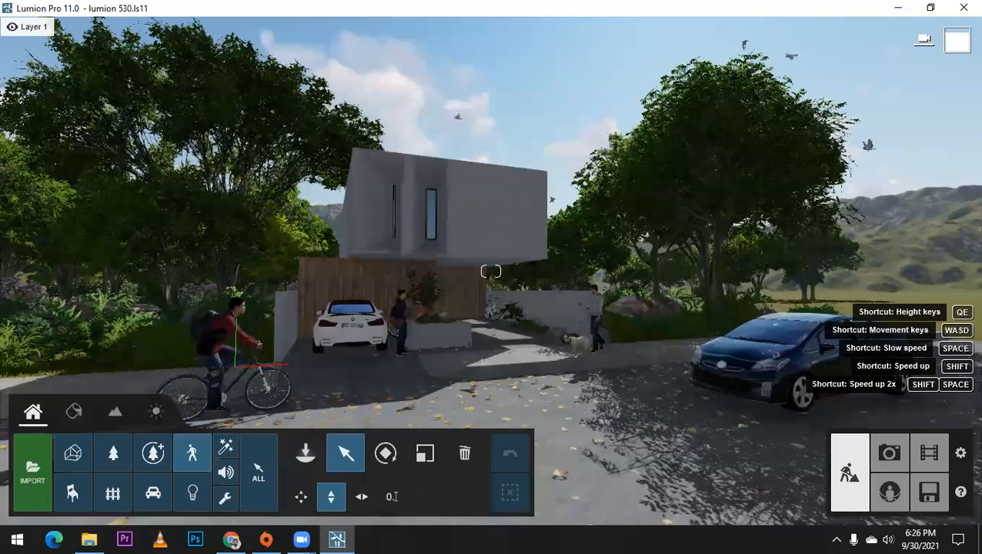
pyautogui.moveTo(411, 214); pyautogui.dragTo(436, 141, button='right')
pyautogui.press('s')
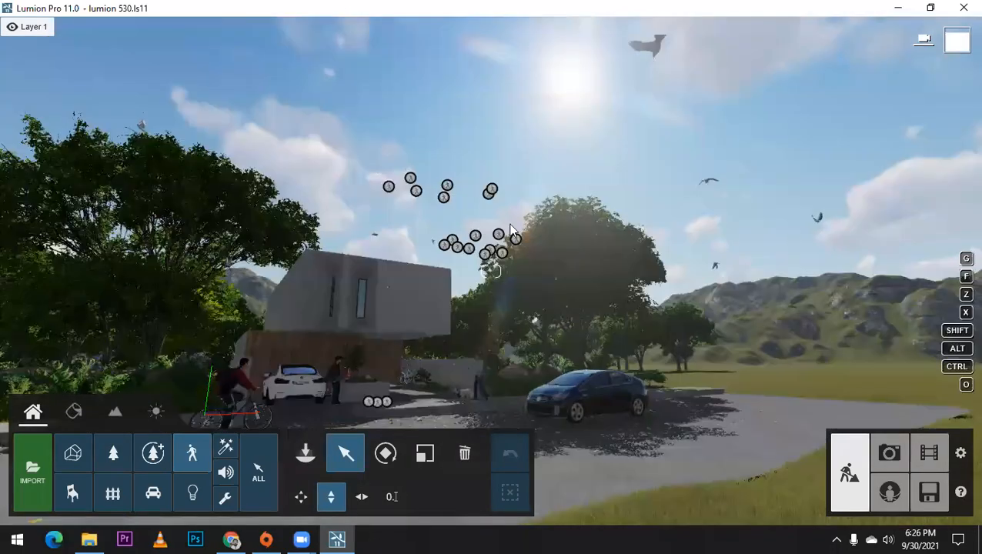
pyautogui.keyDown('ctrl'); pyautogui.moveTo(373, 154); pyautogui.dragTo(509, 224); pyautogui.keyUp('ctrl')
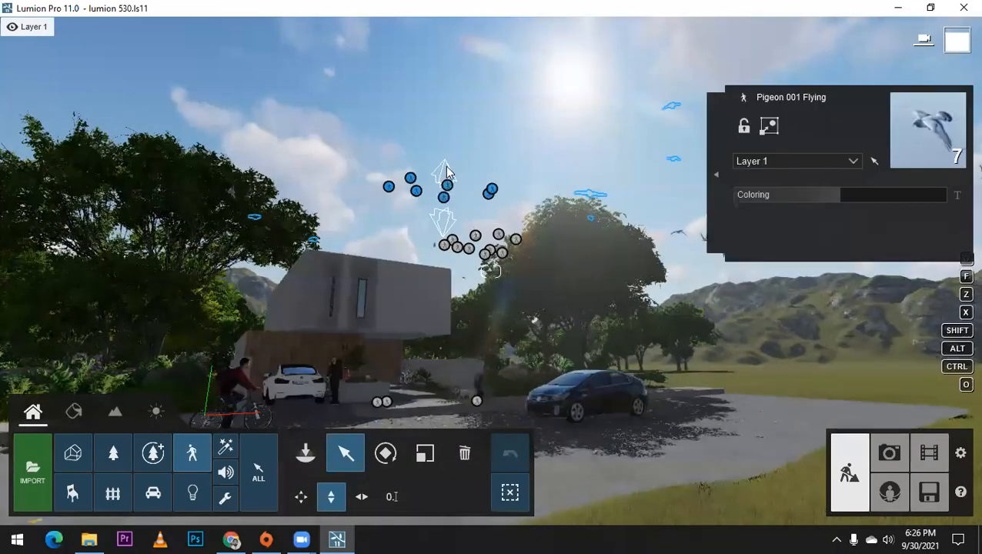
pyautogui.moveTo(445, 200); pyautogui.dragTo(459, 243)
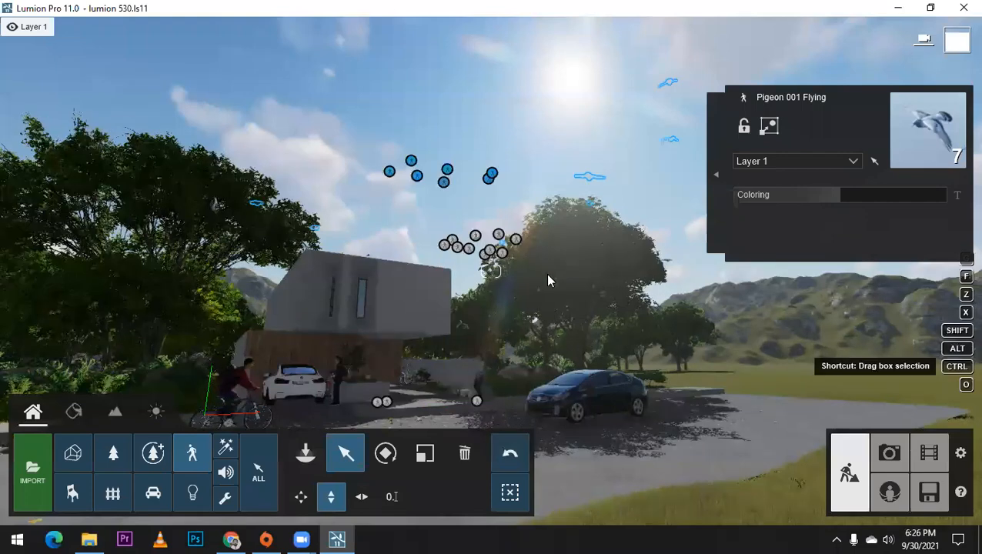
pyautogui.keyDown('ctrl'); pyautogui.moveTo(543, 265); pyautogui.dragTo(419, 207); pyautogui.keyUp('ctrl')
pyautogui.moveTo(486, 241); pyautogui.dragTo(415, 181)
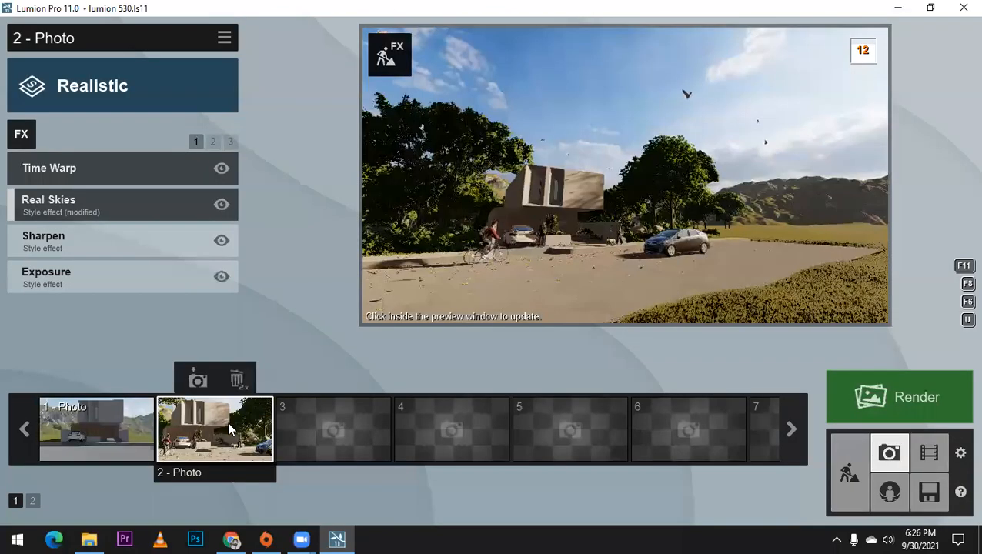
# Step: Restore the photo 1 camera and lower its Time Warp offset for animated people and animals to slightly below the maximum
pyautogui.click(96, 418)
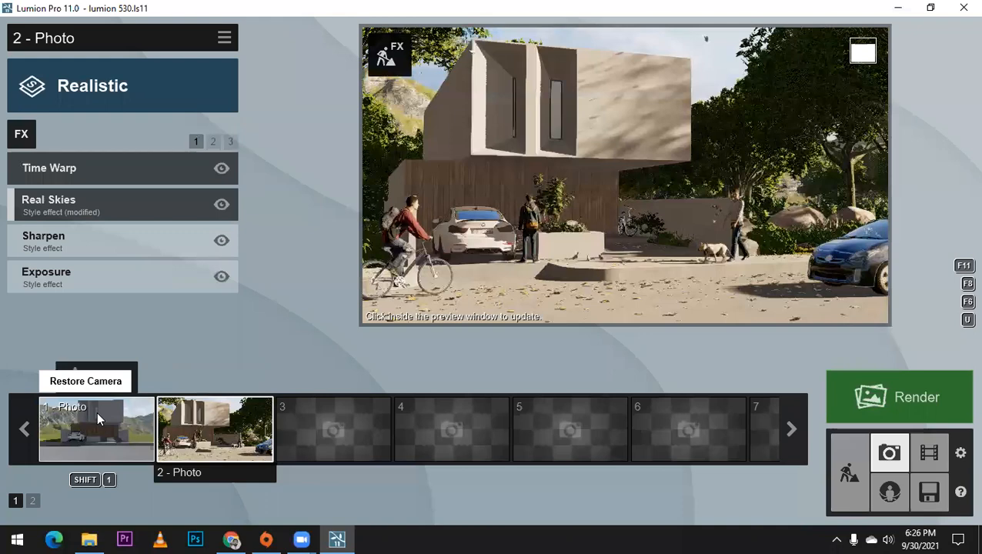
pyautogui.click(604, 224)
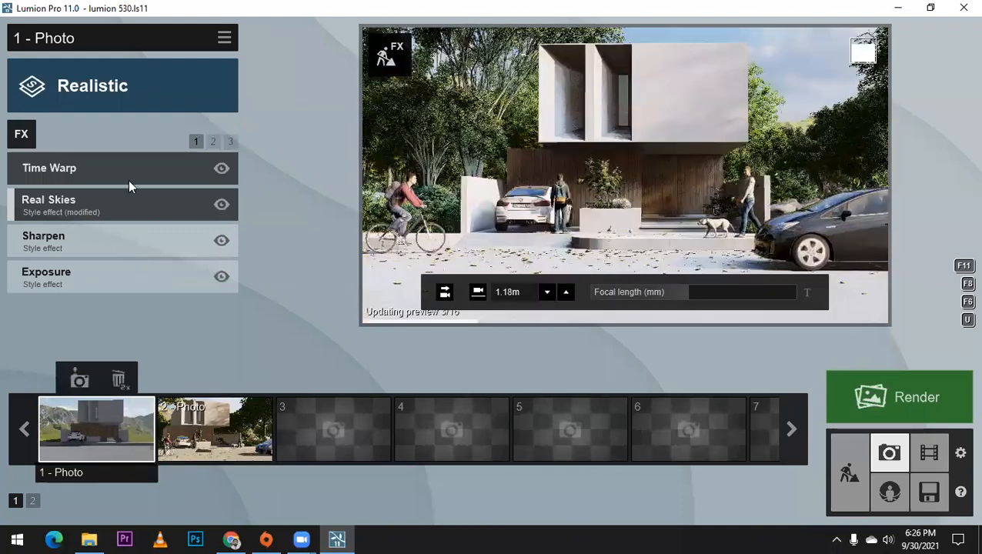
pyautogui.click(174, 213)
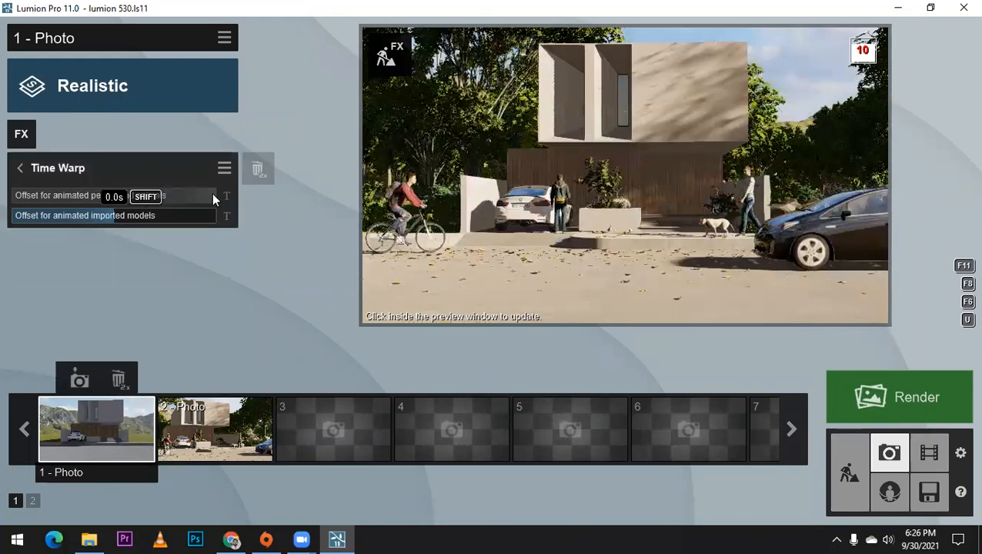
pyautogui.moveTo(204, 196); pyautogui.dragTo(192, 197)
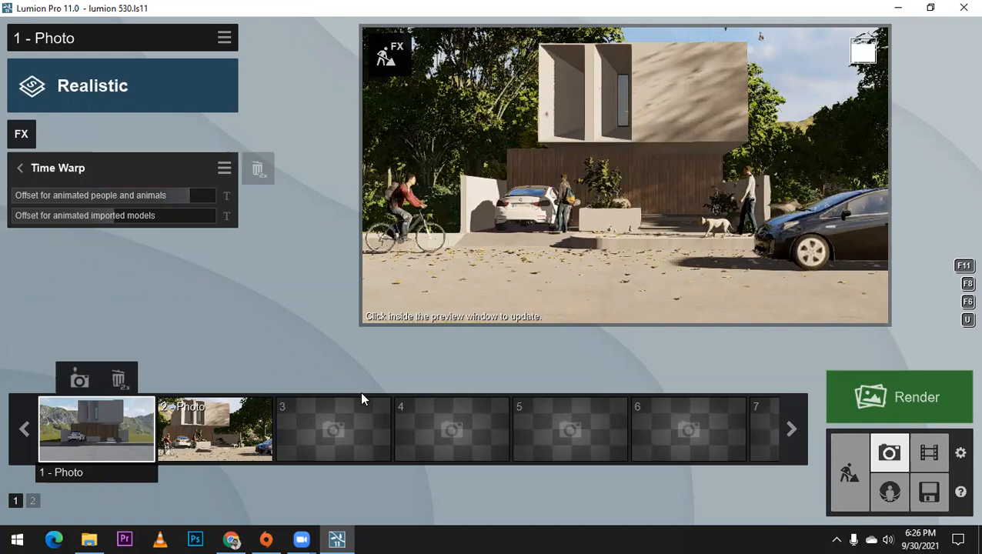
# Step: Return to the build scene and open the Material Editor with the house front and street in view
pyautogui.click(851, 476)
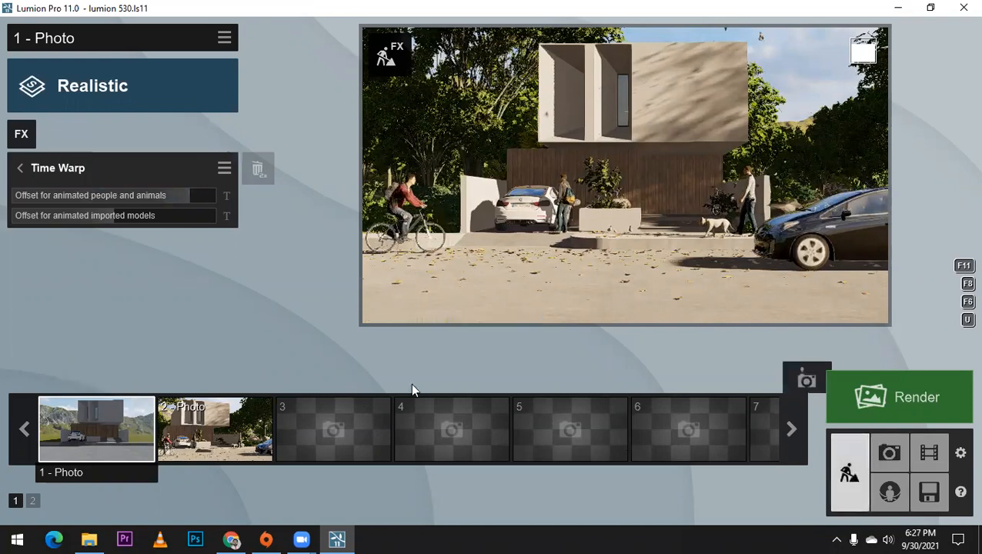
pyautogui.scroll(5, 409, 382)
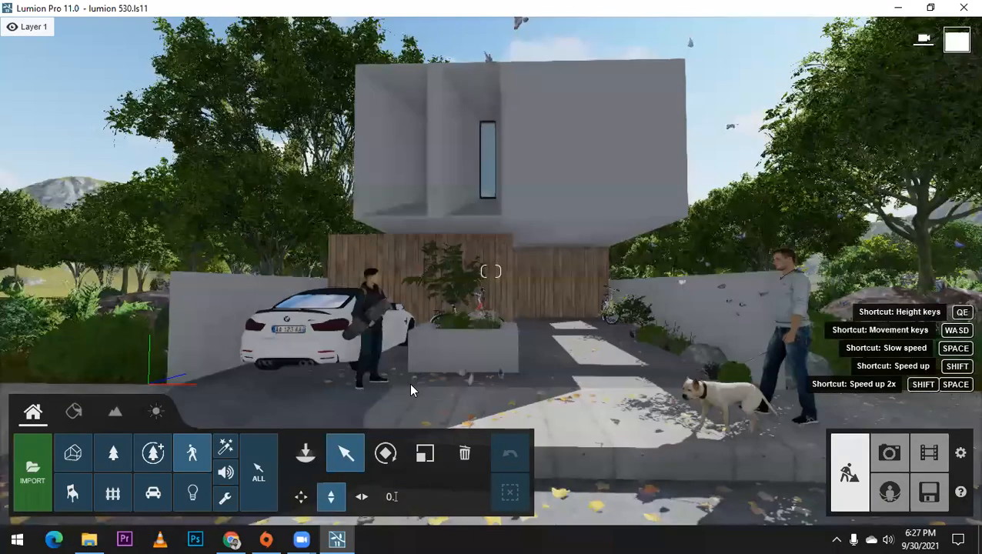
pyautogui.moveTo(416, 162); pyautogui.dragTo(499, 248, button='right')
pyautogui.scroll(-5, 497, 242)
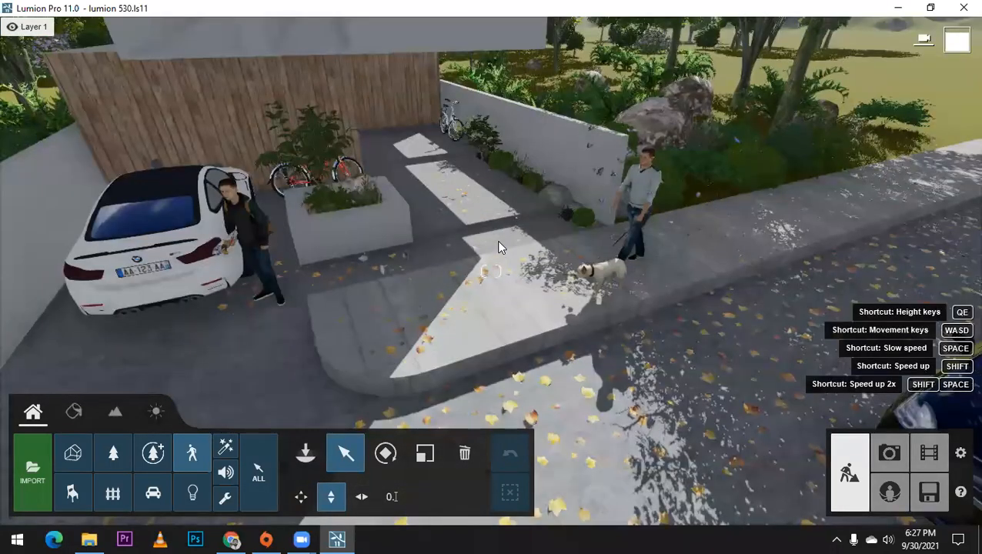
pyautogui.scroll(-5, 496, 243)
pyautogui.scroll(-5, 554, 432)
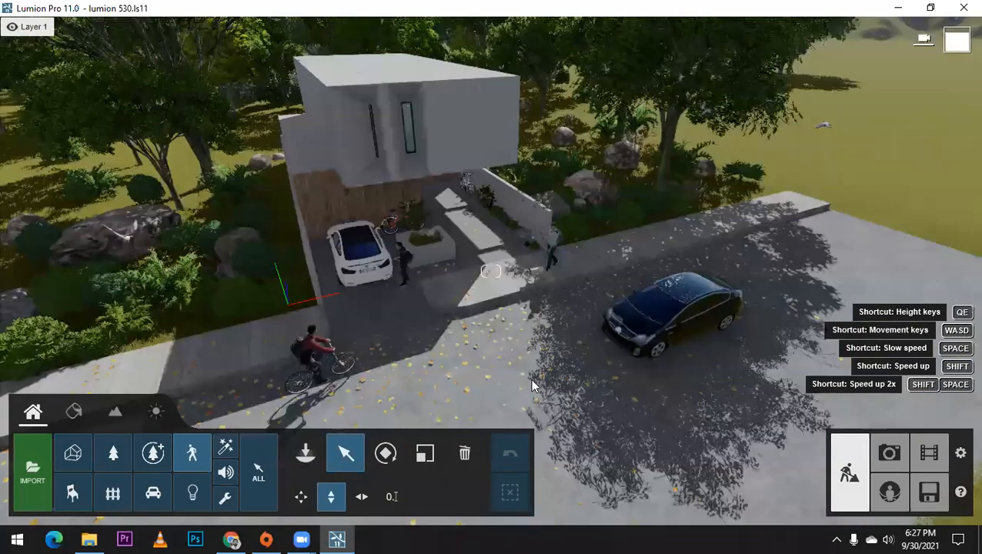
pyautogui.scroll(-3, 531, 384)
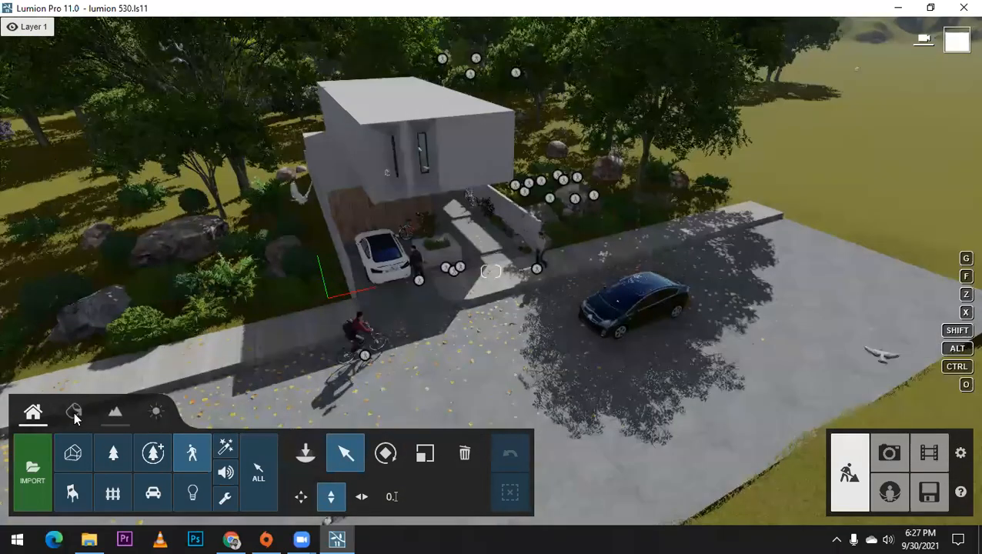
pyautogui.click(74, 413)
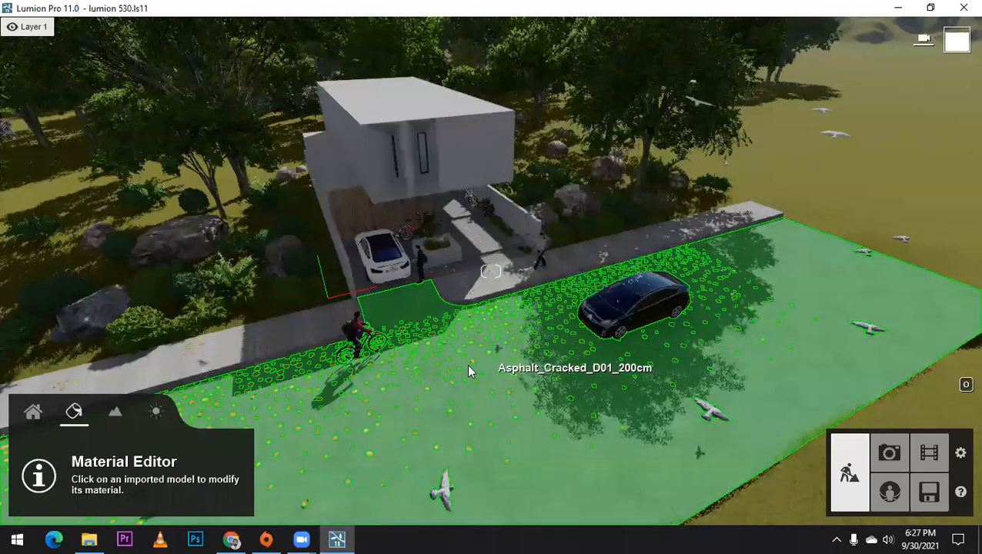
# Step: Replace the cracked asphalt on the street in front of the house with the outdoor material Asphalt Wet
pyautogui.scroll(-2, 469, 365)
pyautogui.scroll(4, 468, 372)
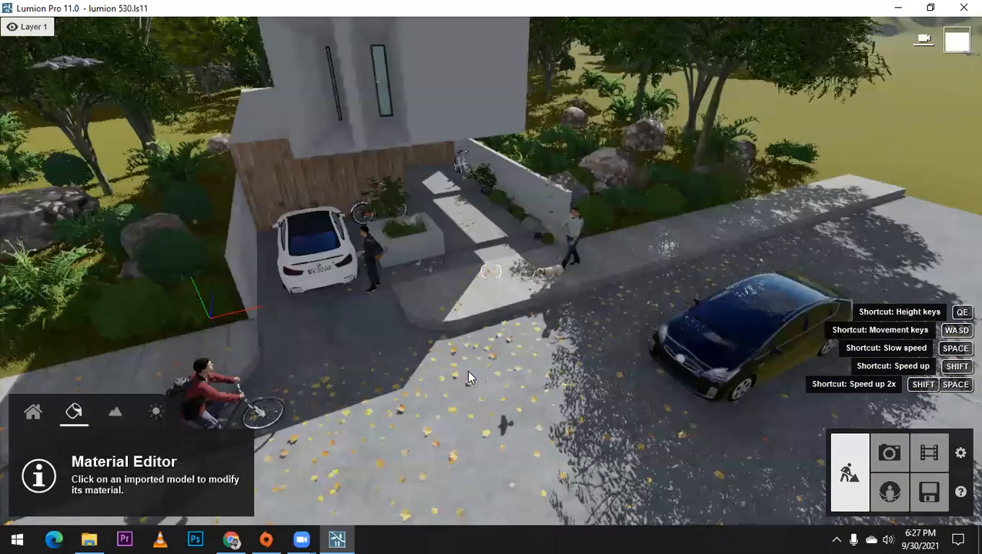
pyautogui.scroll(2, 468, 372)
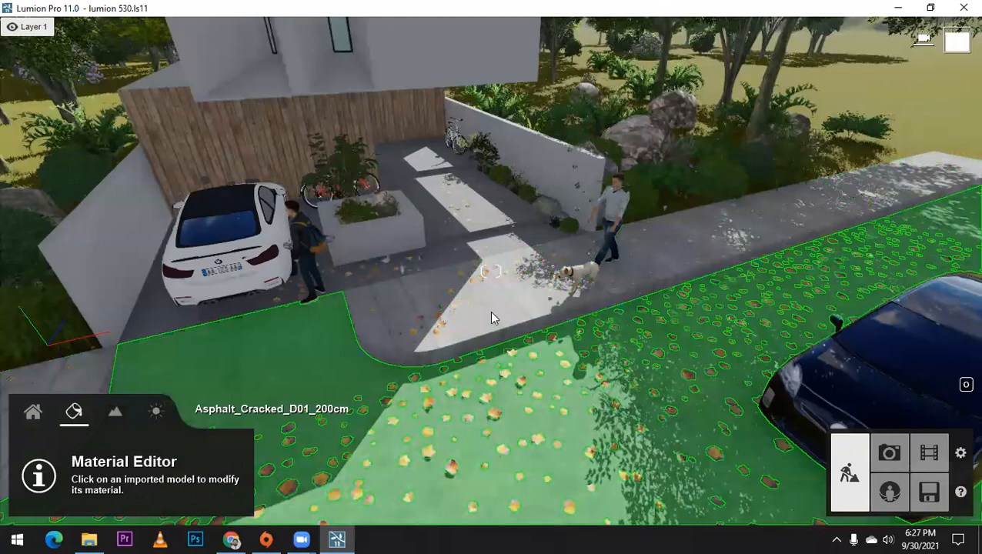
pyautogui.scroll(-2, 485, 412)
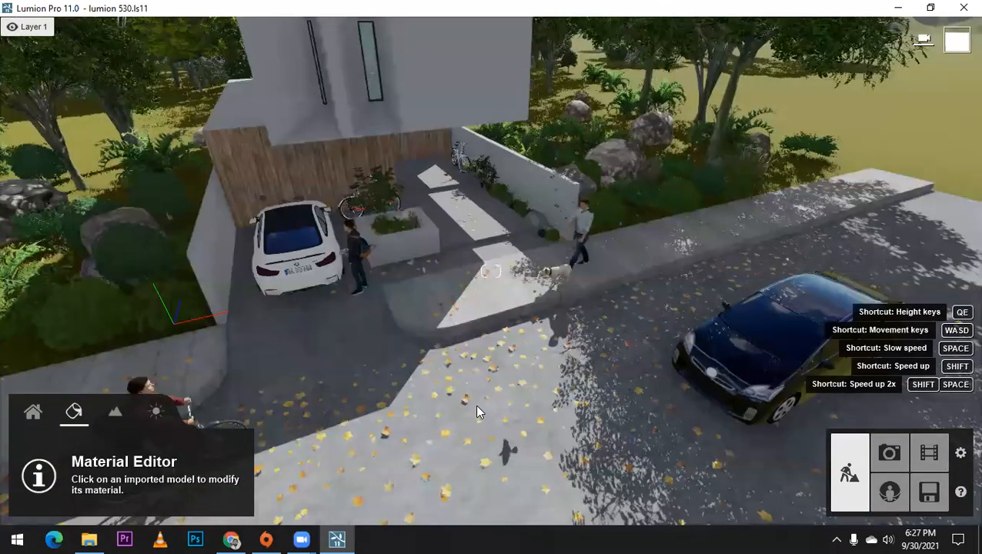
pyautogui.click(475, 240)
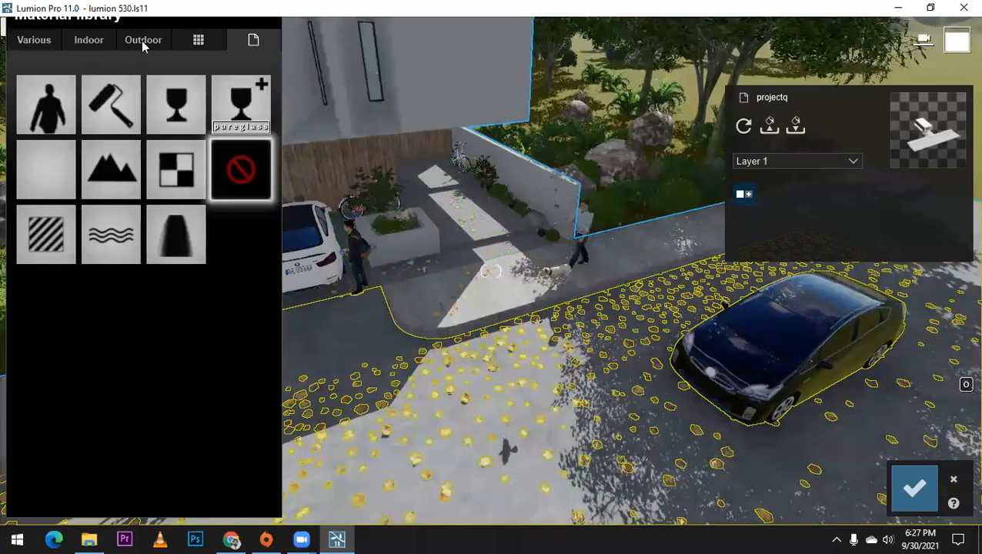
pyautogui.click(143, 42)
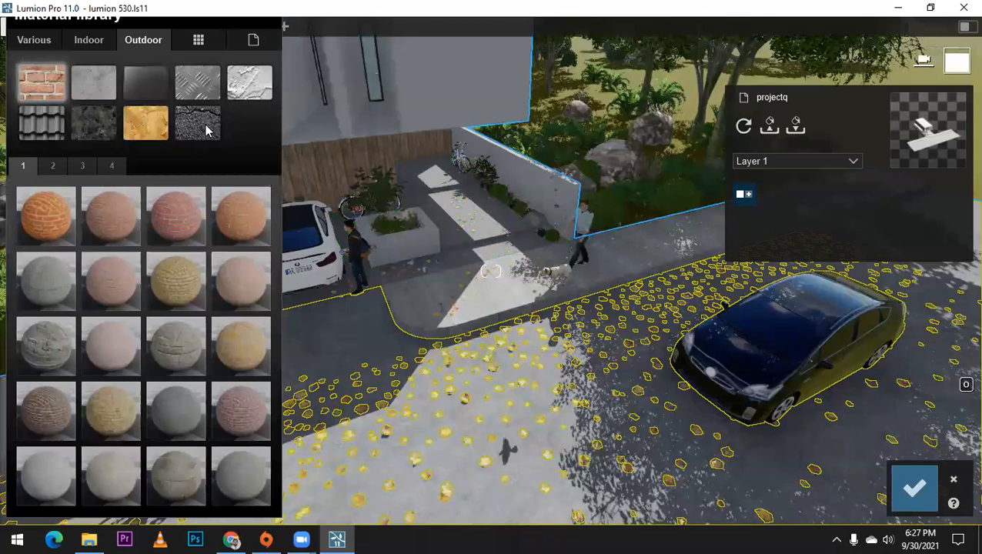
pyautogui.click(206, 131)
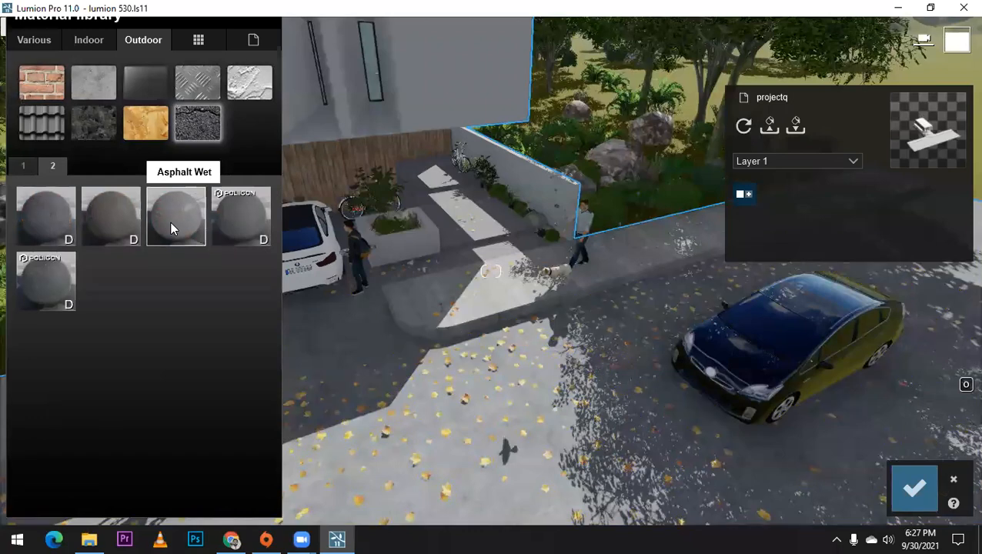
pyautogui.click(170, 222)
# Step: Open the street's Asphalt Wet settings, raise its colorization to just over half, and choose black as the tint colour
pyautogui.scroll(5, 462, 305)
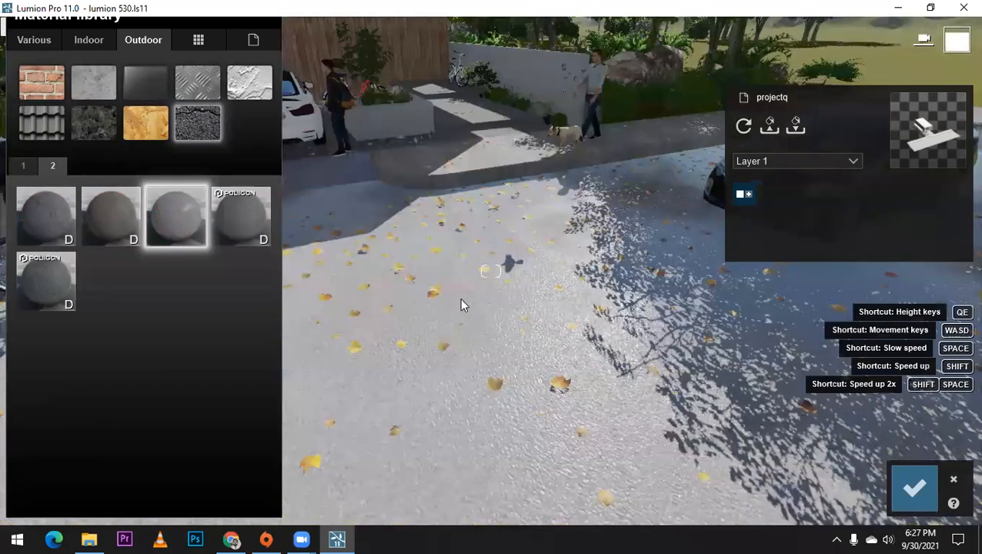
pyautogui.scroll(3, 461, 300)
pyautogui.scroll(5, 467, 288)
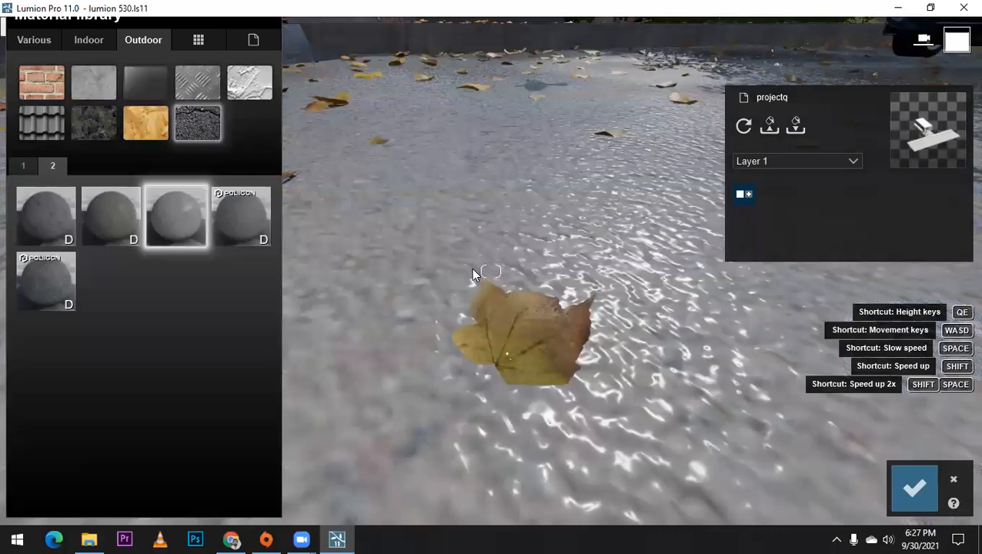
pyautogui.scroll(-3, 484, 265)
pyautogui.scroll(-5, 504, 248)
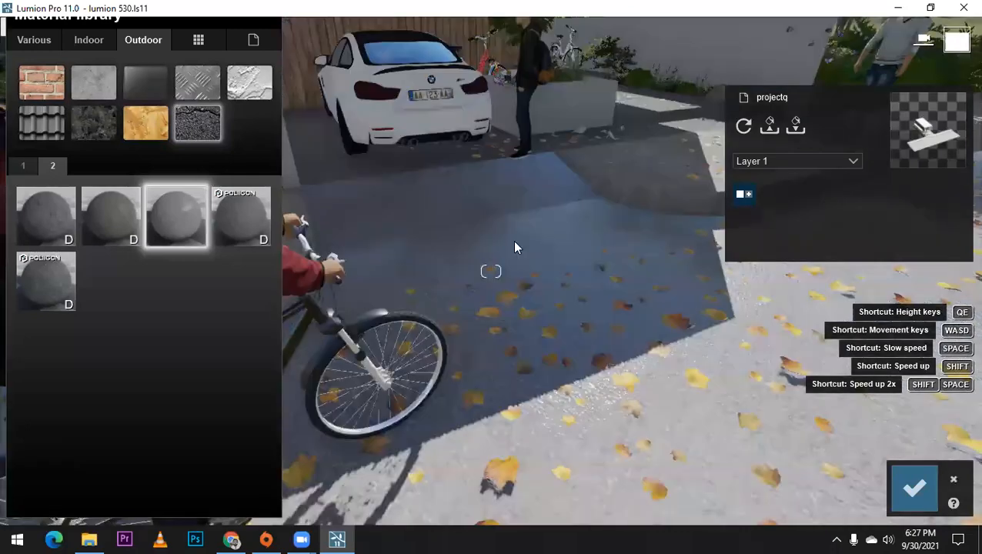
pyautogui.moveTo(514, 242); pyautogui.dragTo(511, 201, button='right')
pyautogui.click(194, 223)
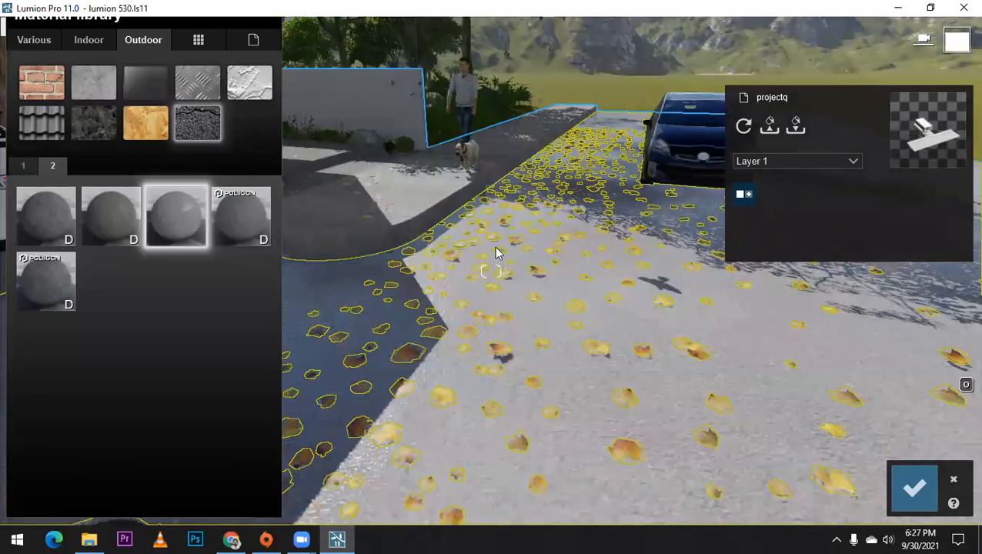
pyautogui.click(450, 278)
pyautogui.click(106, 247)
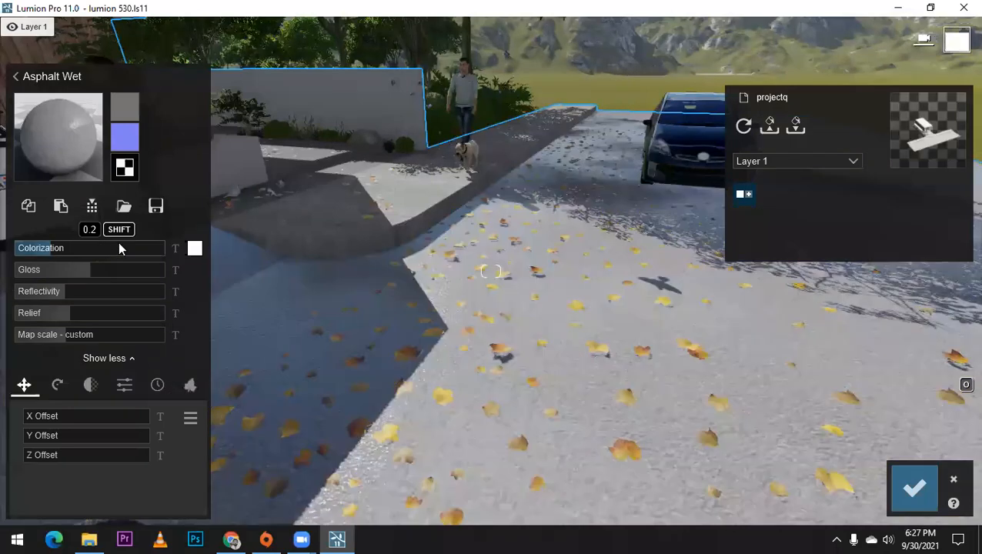
pyautogui.click(195, 248)
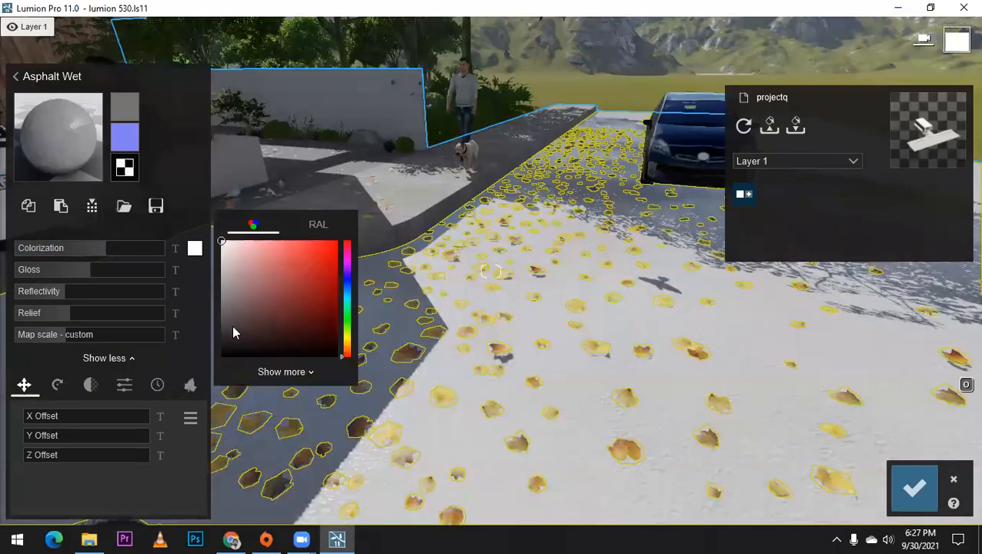
pyautogui.click(232, 325)
pyautogui.click(219, 346)
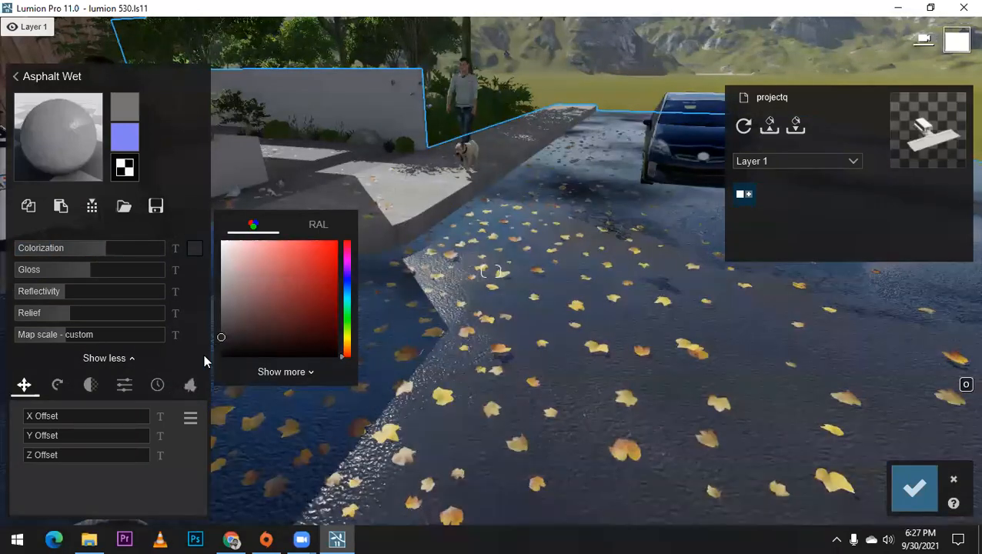
# Step: Set the wet asphalt's reflectivity to 0.5 and its weathering to 0.3, and save the material changes
pyautogui.click(55, 294)
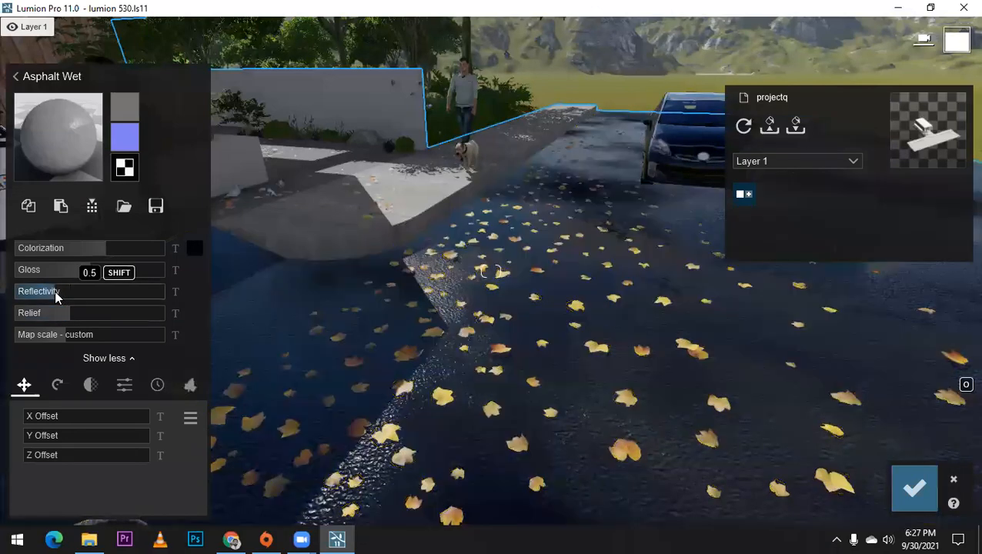
pyautogui.click(157, 385)
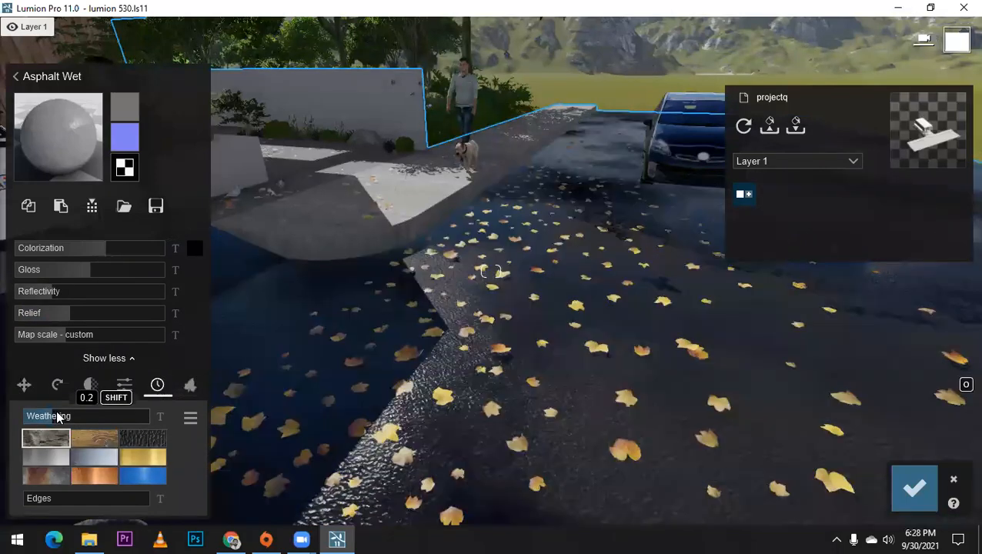
pyautogui.click(63, 416)
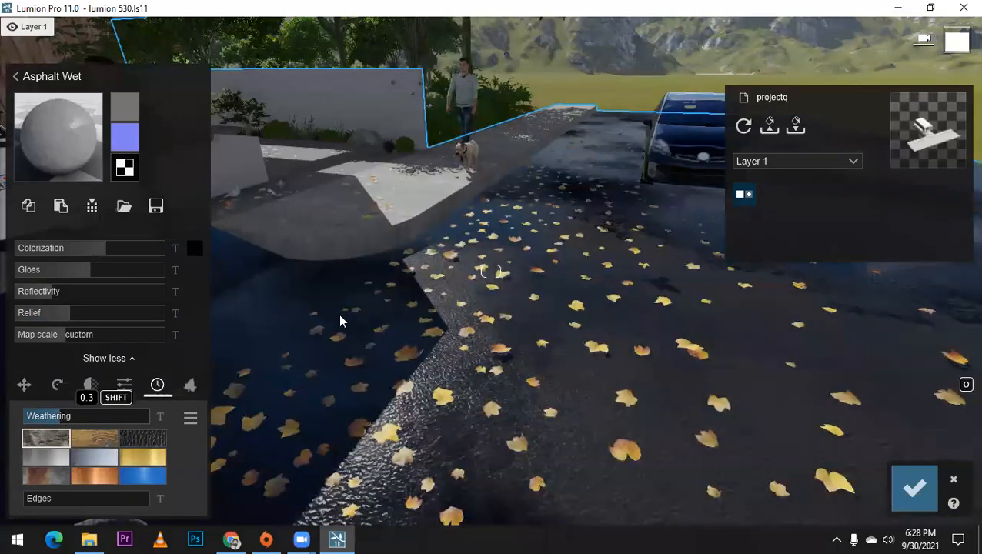
pyautogui.press('d')
pyautogui.press('s')
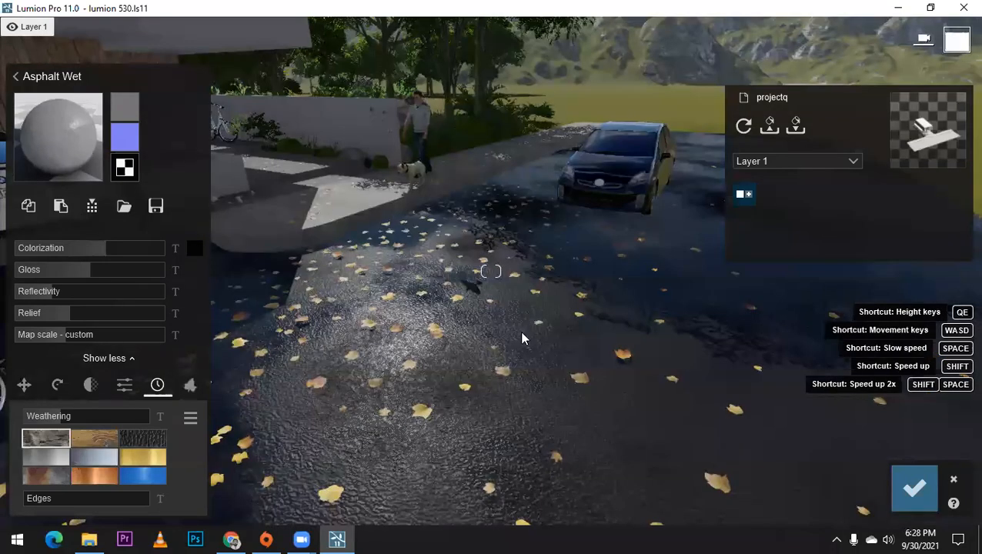
pyautogui.moveTo(522, 338); pyautogui.dragTo(462, 336, button='right')
pyautogui.click(915, 502)
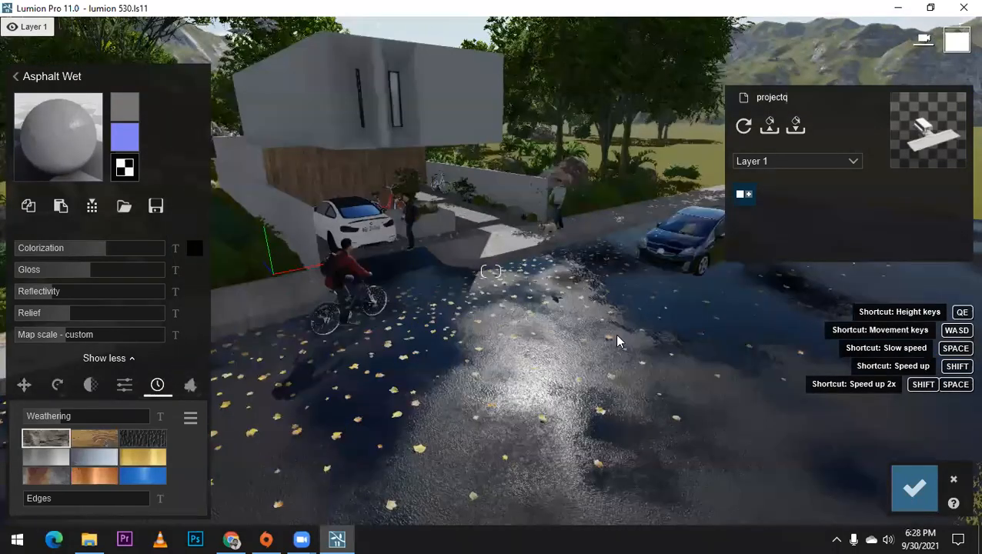
# Step: Examine the darkened street surface and the adjoining driveway and sidewalk paving up close in front of the house
pyautogui.press('w')
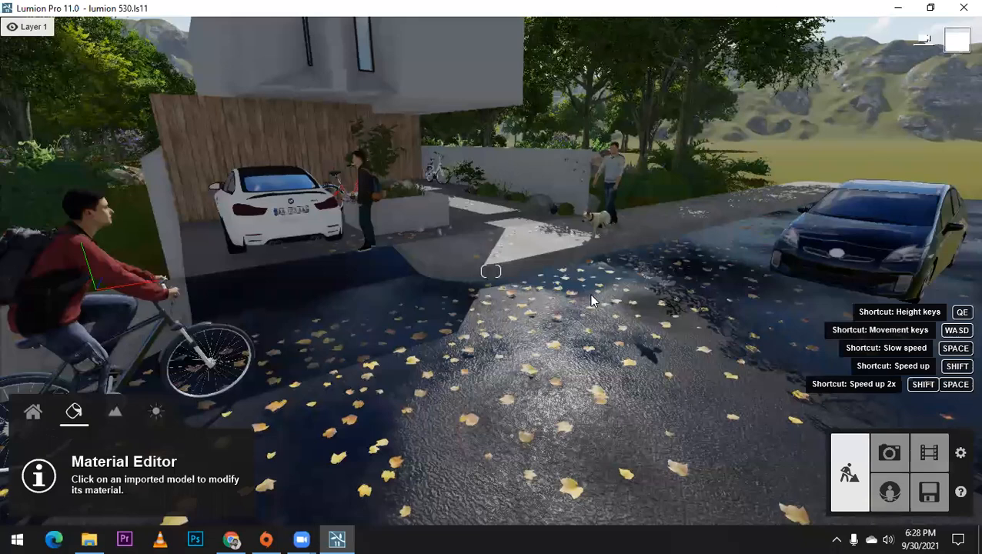
pyautogui.press('s')
pyautogui.press('w')
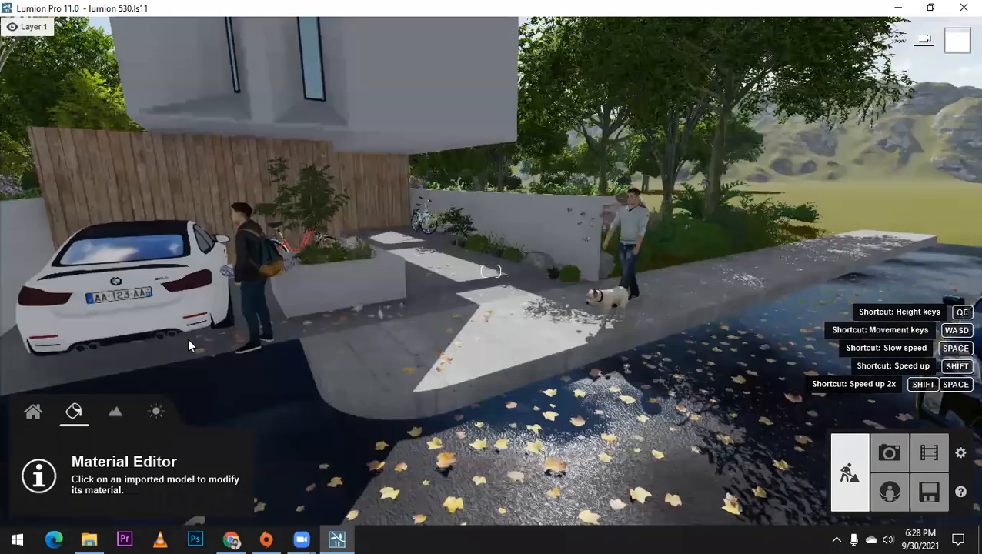
pyautogui.press('q')
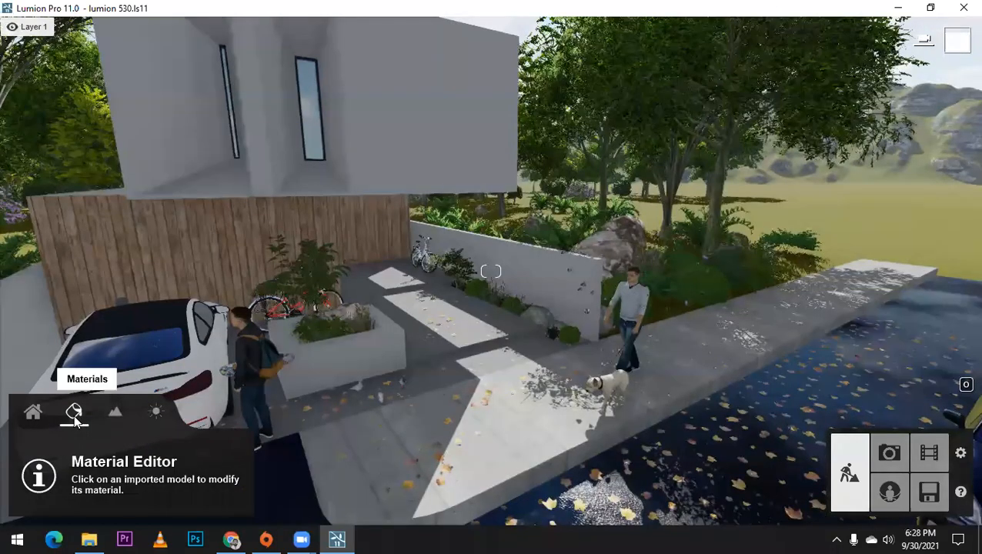
pyautogui.moveTo(602, 221); pyautogui.dragTo(596, 256, button='right')
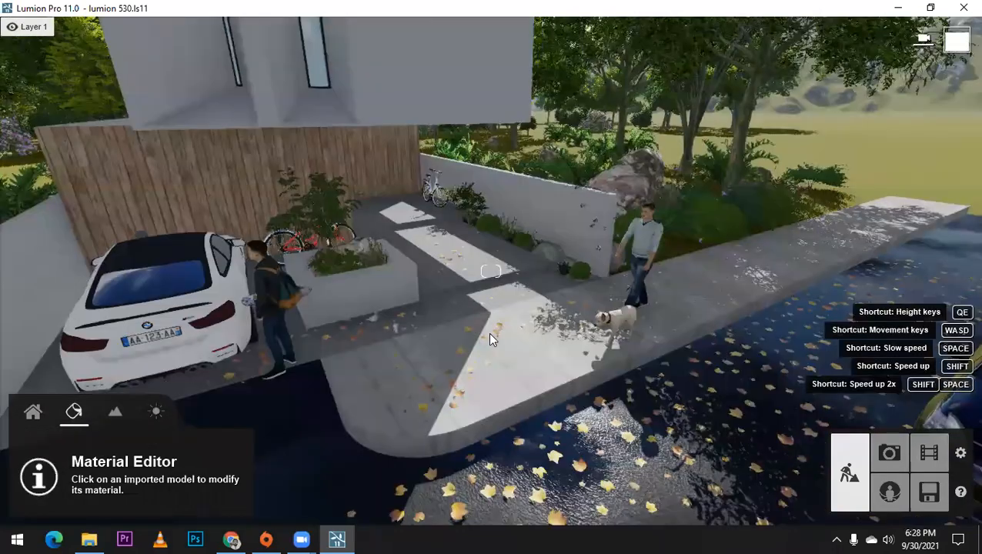
pyautogui.scroll(3, 534, 400)
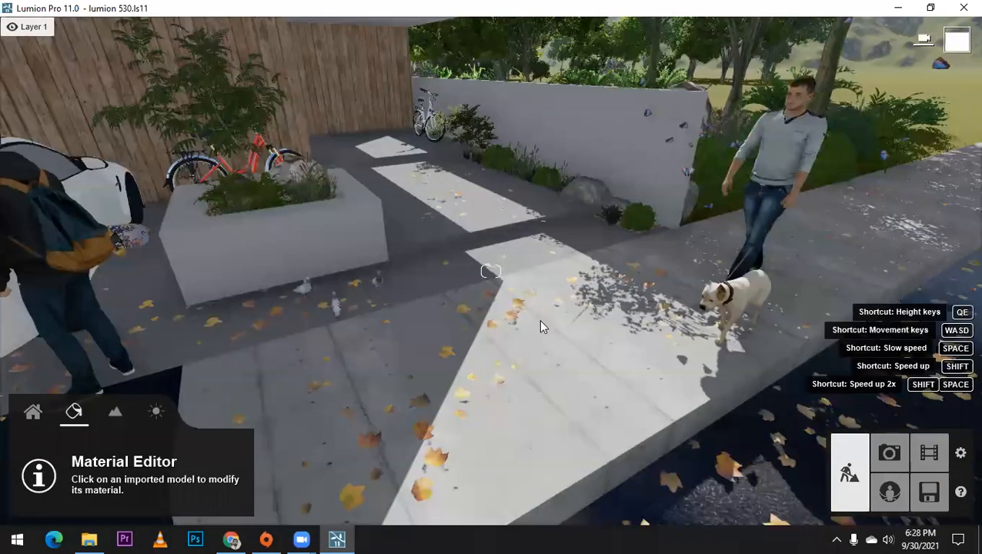
pyautogui.scroll(-3, 593, 389)
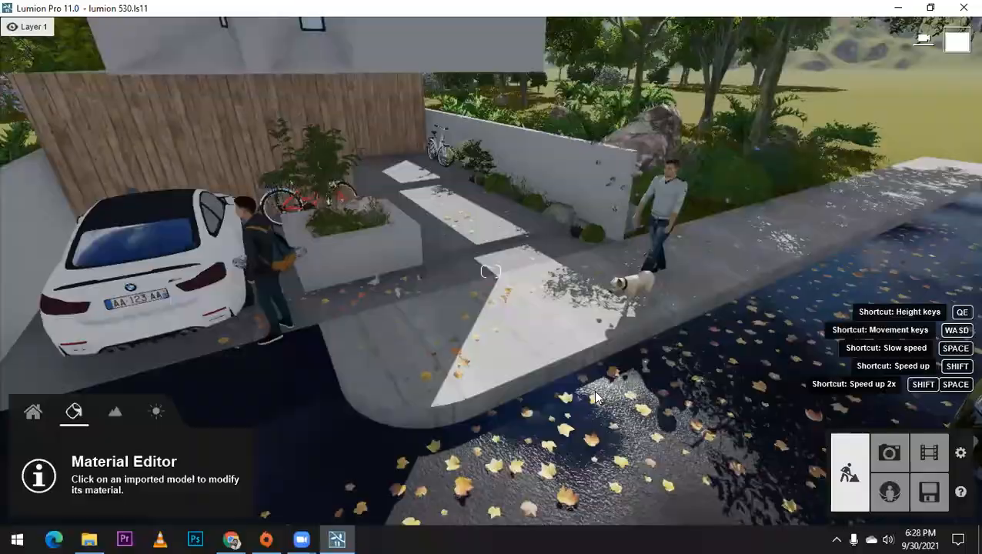
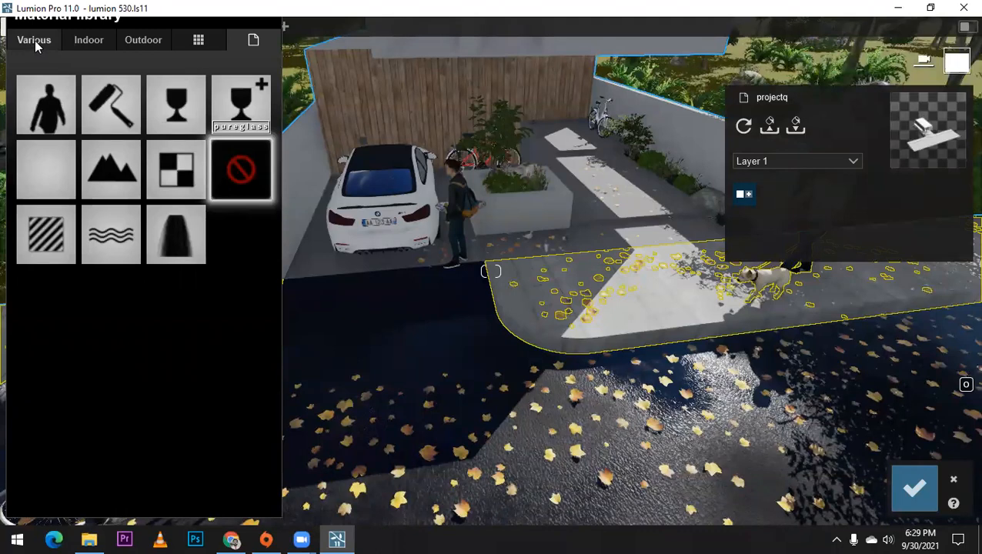
# Step: Try the 3D grass material Row Grass 02 on the curved concrete sidewalk beside the street
pyautogui.click(35, 40)
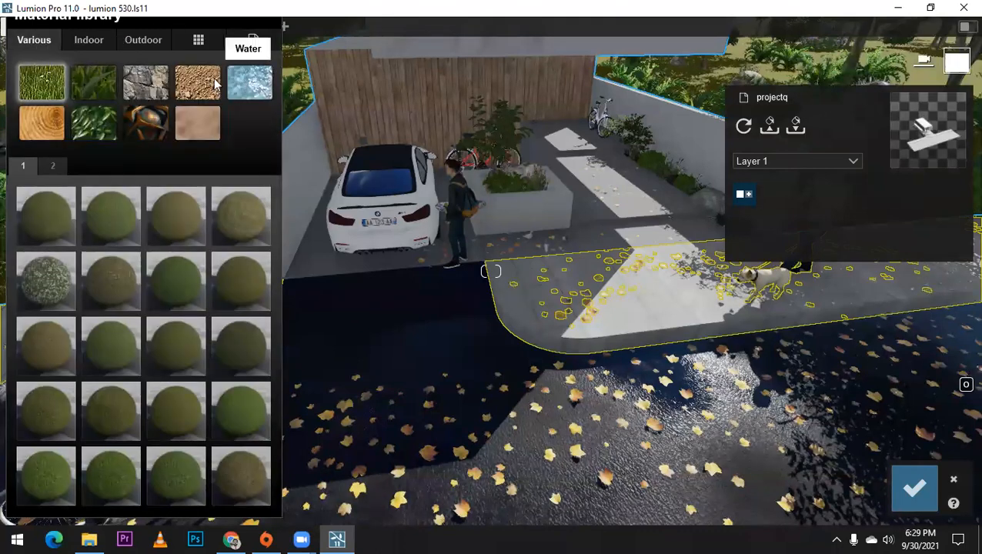
pyautogui.click(99, 84)
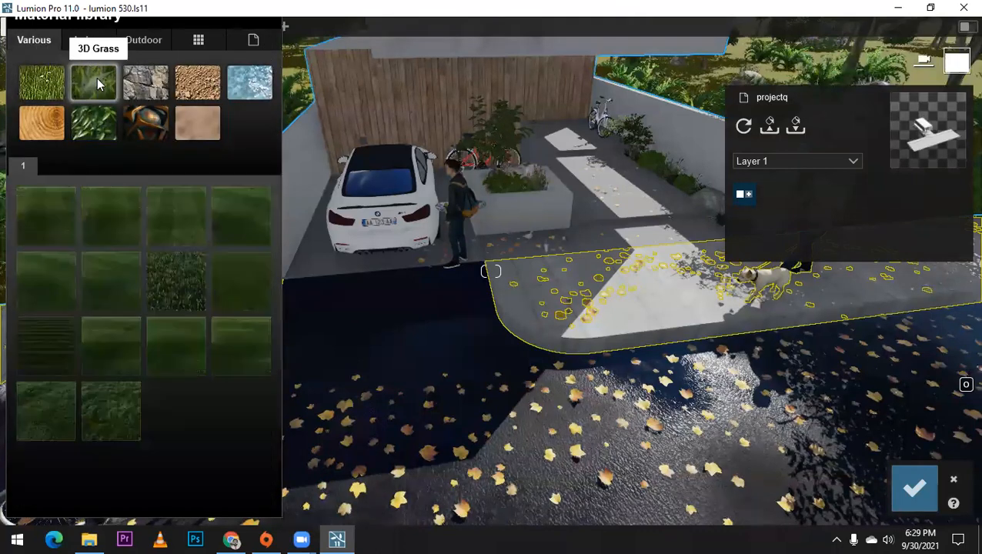
pyautogui.press('w')
pyautogui.moveTo(570, 285); pyautogui.dragTo(600, 312, button='right')
pyautogui.press('w')
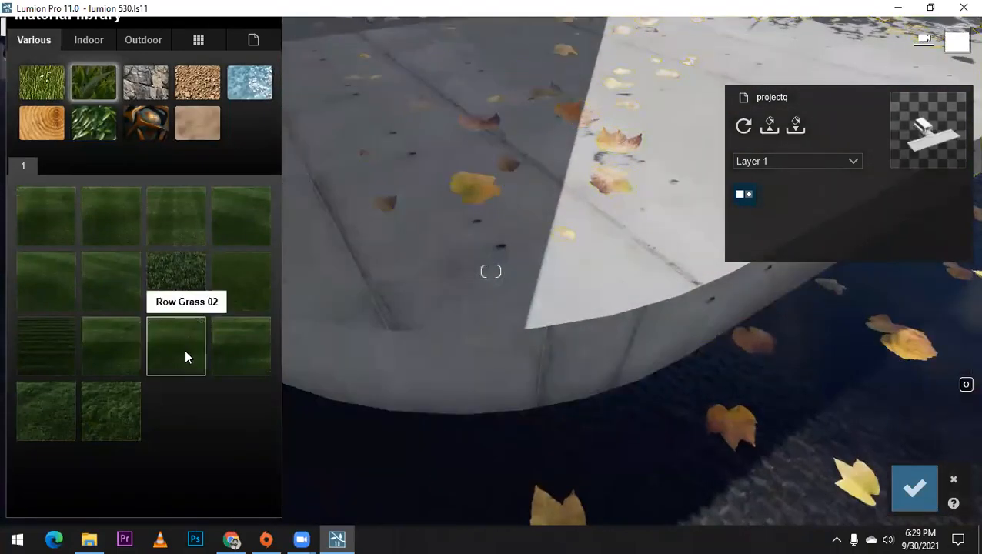
pyautogui.click(184, 349)
pyautogui.press('w')
pyautogui.press('s')
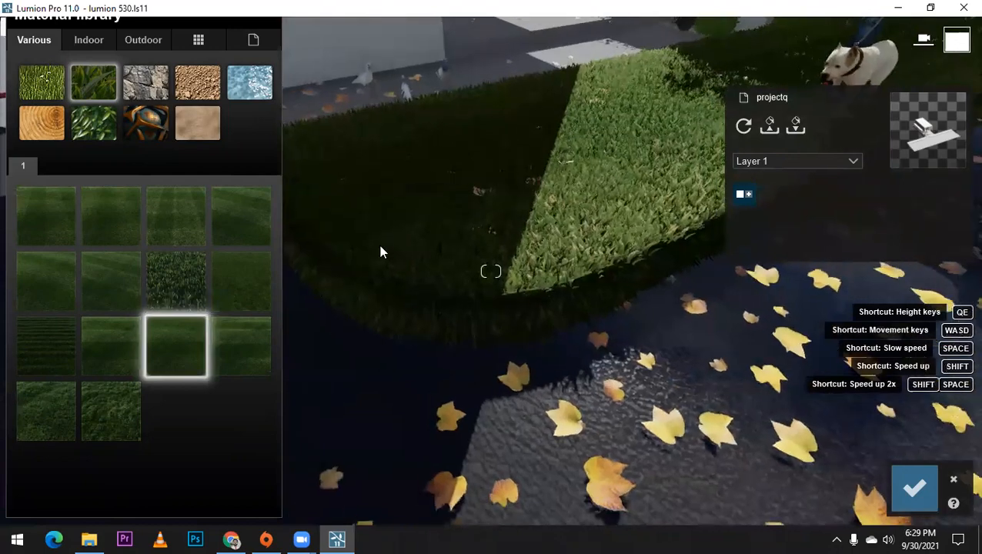
# Step: Try other 3D grasses on the sidewalk, including Wild Grass 01 and the wild grass beside it, and inspect the blades up close
pyautogui.click(241, 351)
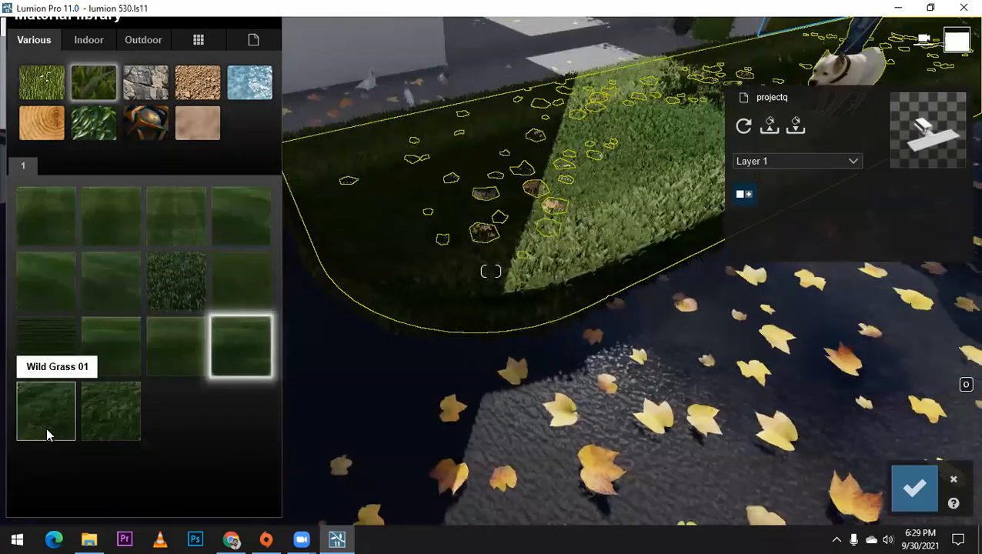
pyautogui.click(46, 427)
pyautogui.click(97, 415)
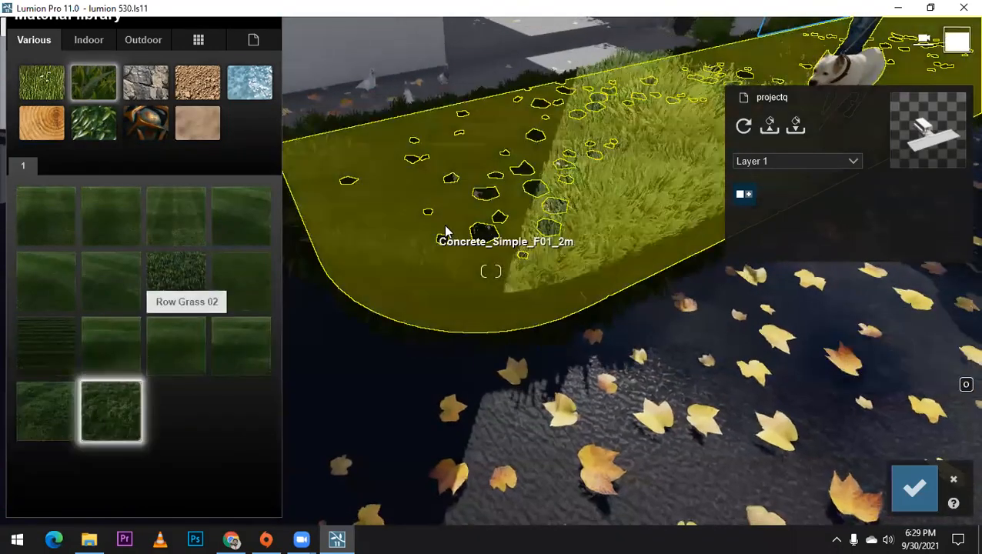
pyautogui.press('s')
pyautogui.moveTo(445, 230); pyautogui.dragTo(469, 193, button='right')
pyautogui.press('w')
pyautogui.press('w')
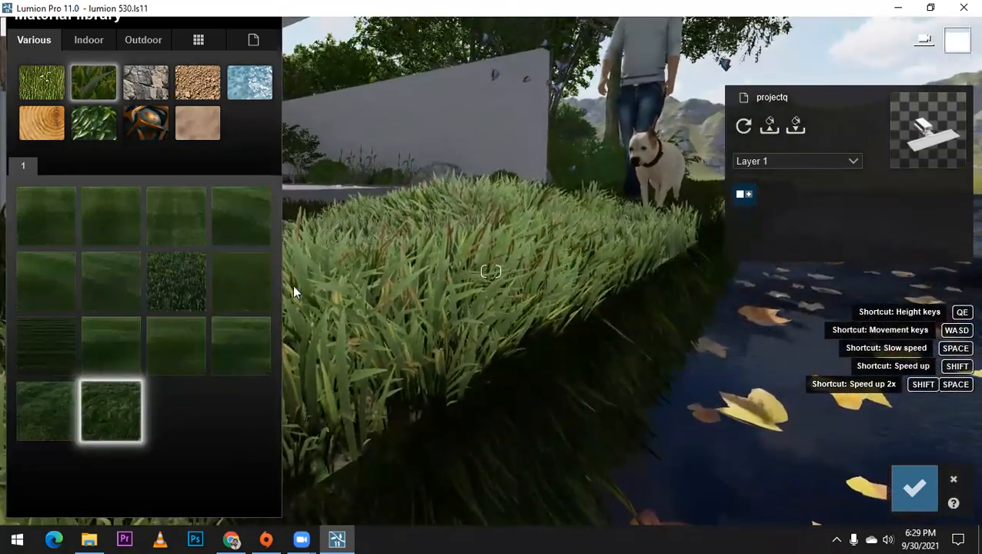
# Step: Look over the fur materials and try a pale sandy soil material on the sidewalk
pyautogui.click(194, 126)
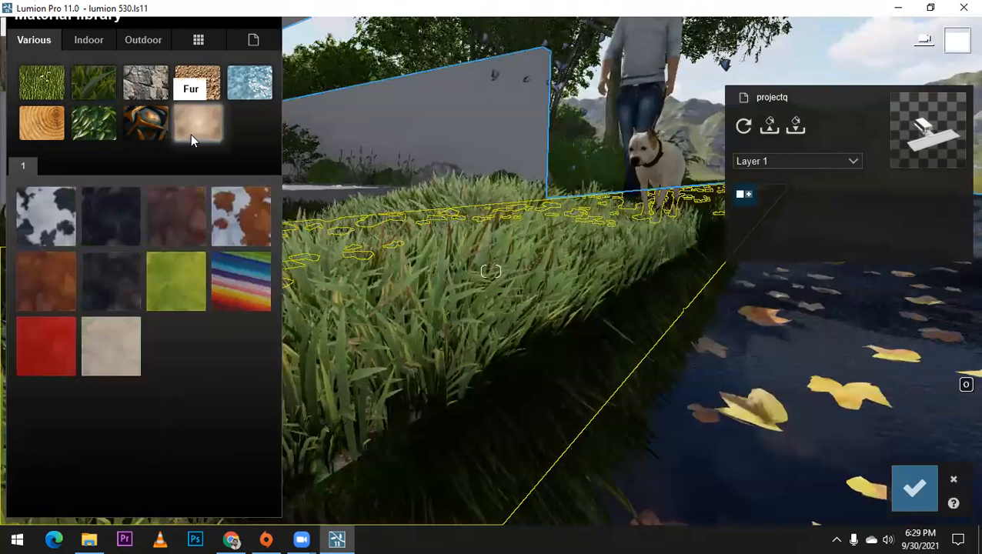
pyautogui.click(211, 87)
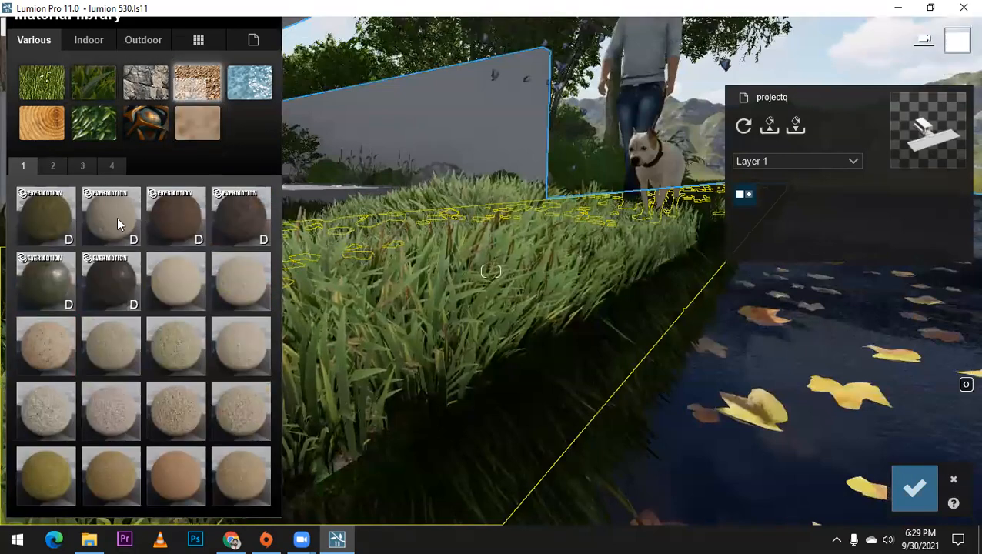
pyautogui.click(181, 275)
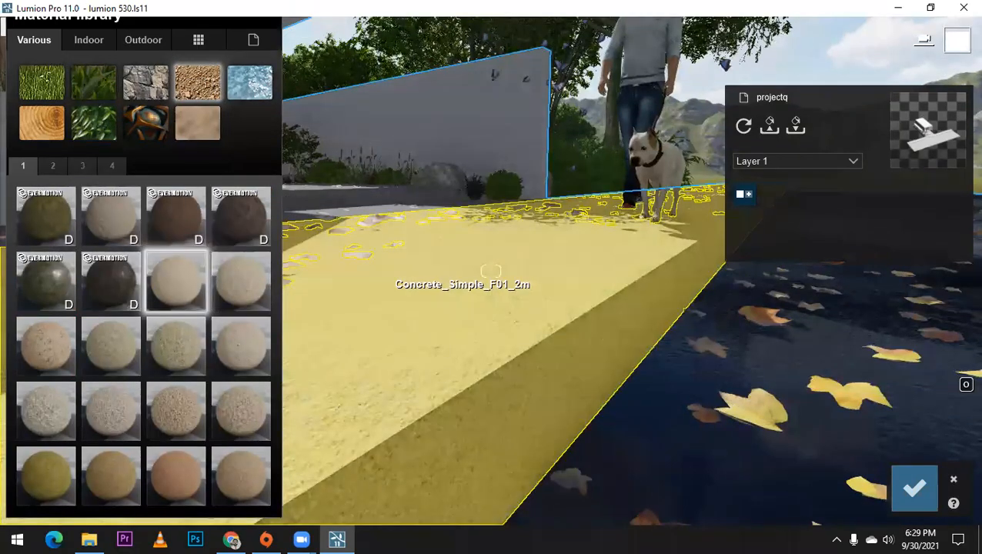
pyautogui.moveTo(337, 285); pyautogui.dragTo(299, 124, button='right')
# Step: Try the rock material Landscape 01 E and the grey pebbly rock beside it on the sidewalk
pyautogui.click(131, 81)
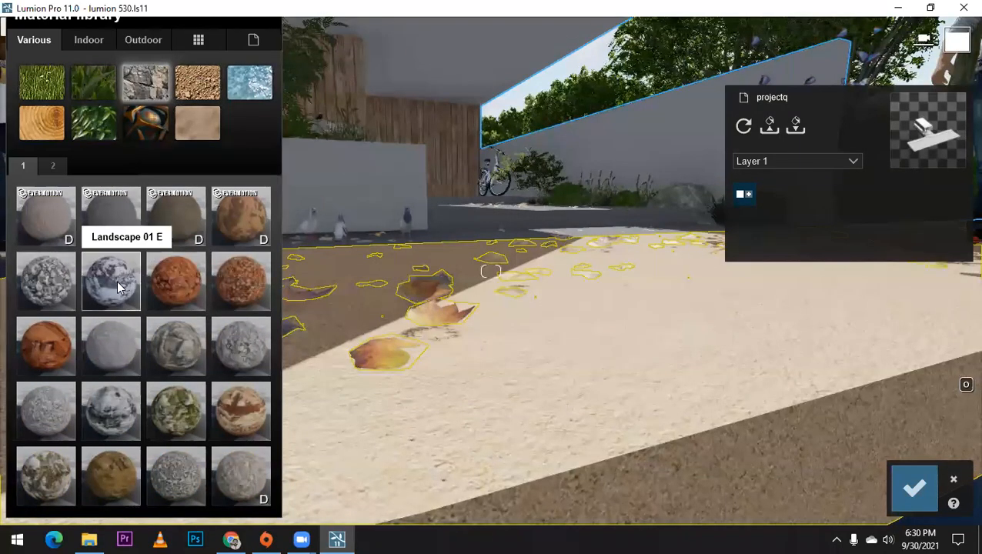
pyautogui.click(117, 280)
pyautogui.scroll(-3, 608, 331)
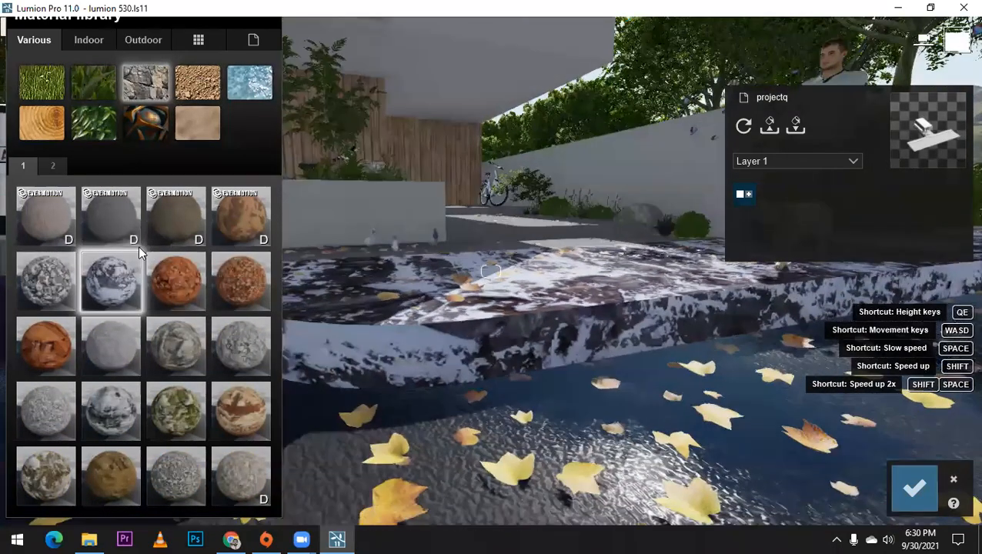
pyautogui.click(40, 277)
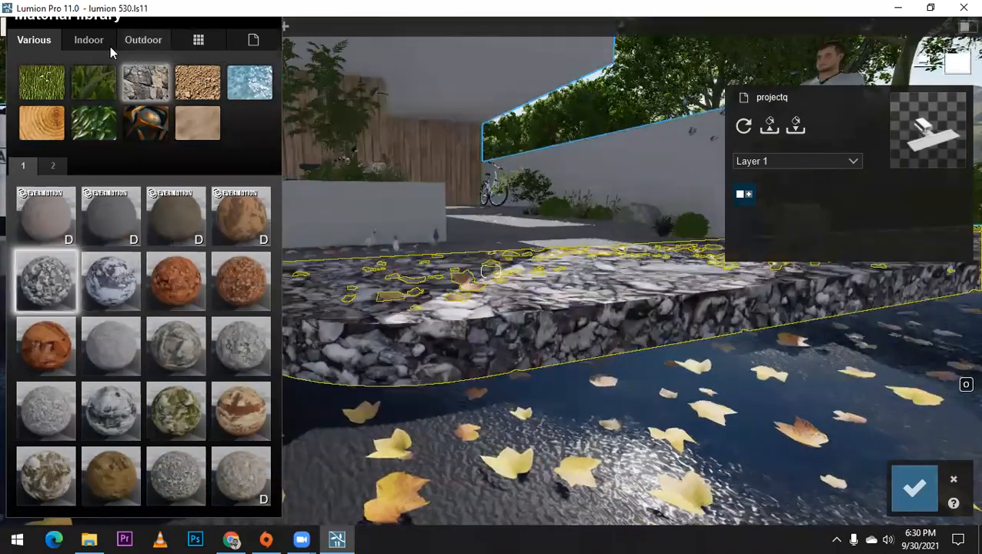
# Step: Try the outdoor stone material Evermotion Cobblestone 003 2048 on the sidewalk and inspect its surface and edge
pyautogui.click(89, 39)
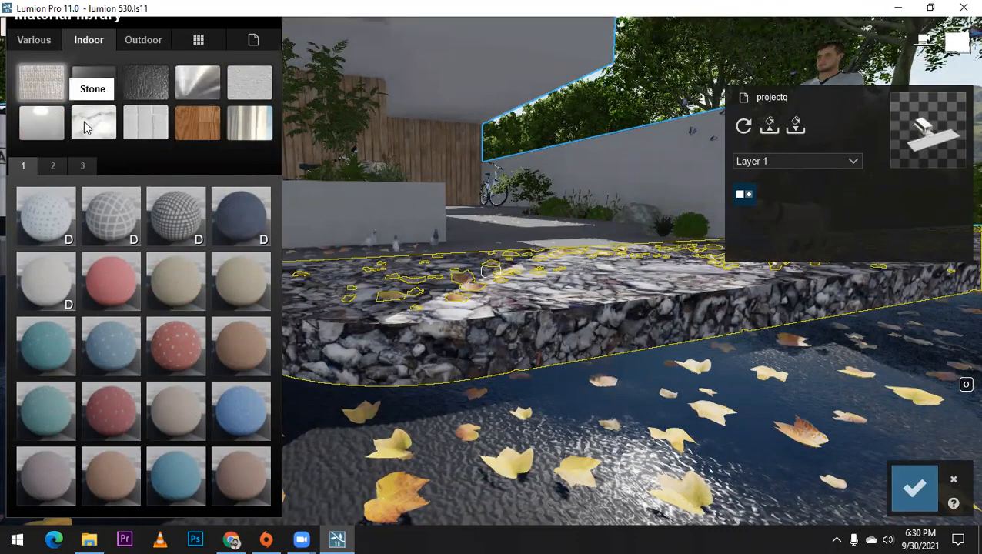
pyautogui.click(148, 40)
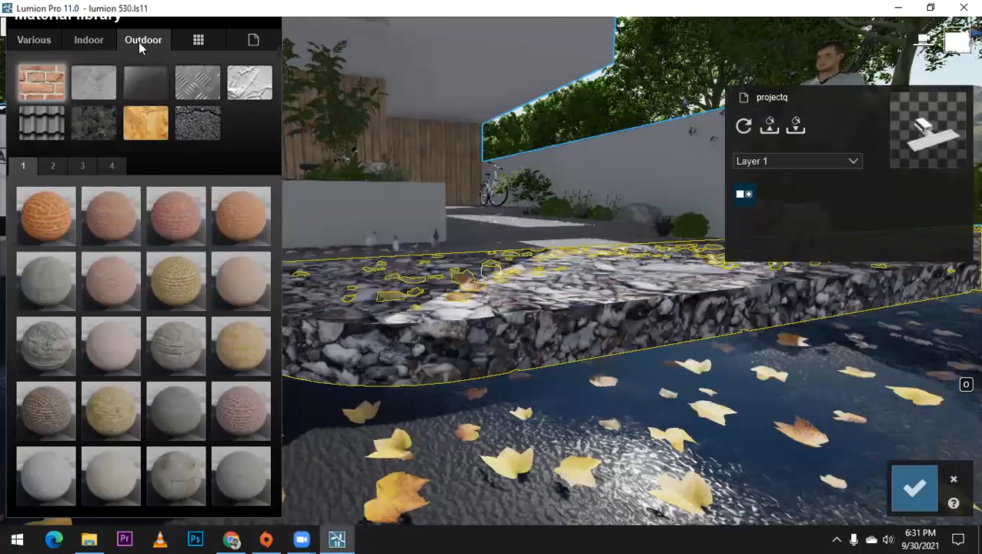
pyautogui.click(94, 120)
pyautogui.click(171, 215)
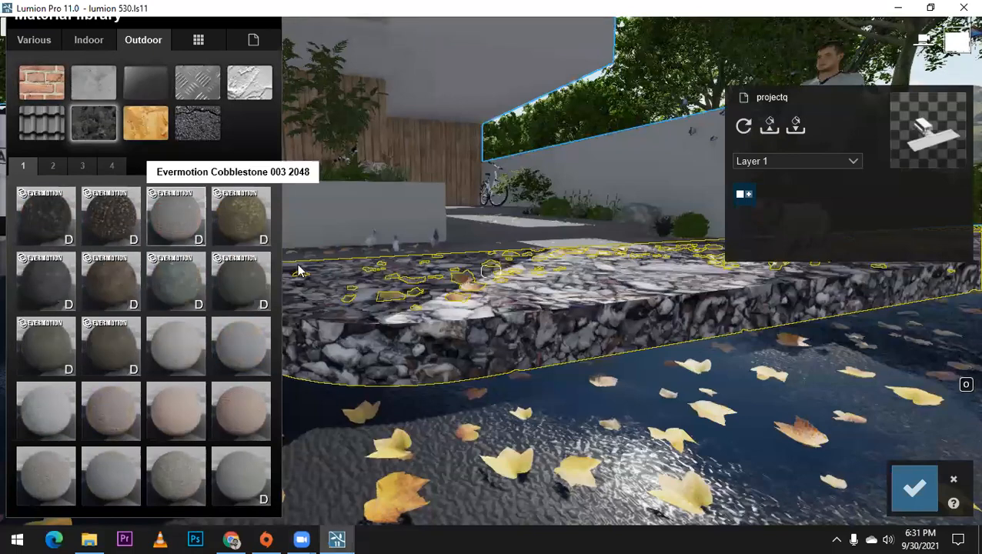
pyautogui.scroll(3, 472, 301)
pyautogui.moveTo(538, 310); pyautogui.dragTo(353, 234, button='right')
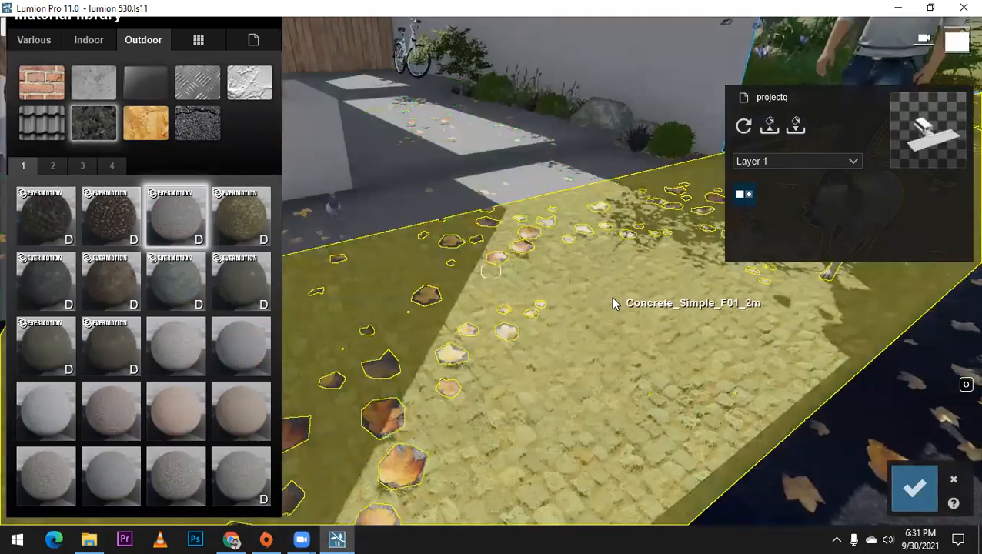
pyautogui.moveTo(611, 297); pyautogui.dragTo(454, 289, button='right')
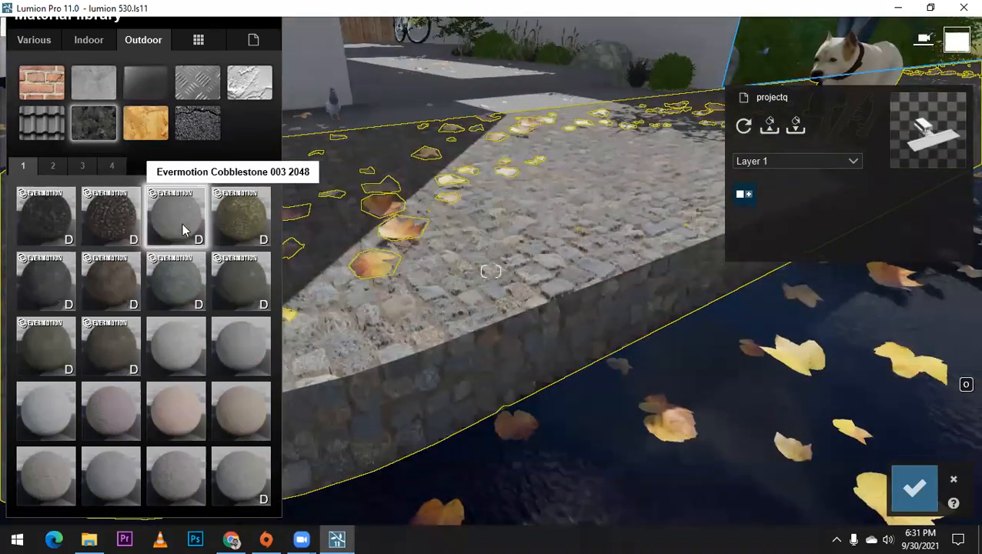
# Step: Compare Evermotion Cobblestone 004 2048, Slate Panels 001A 2048 and Sandstone Tiles 003 2048 on the sidewalk
pyautogui.click(228, 222)
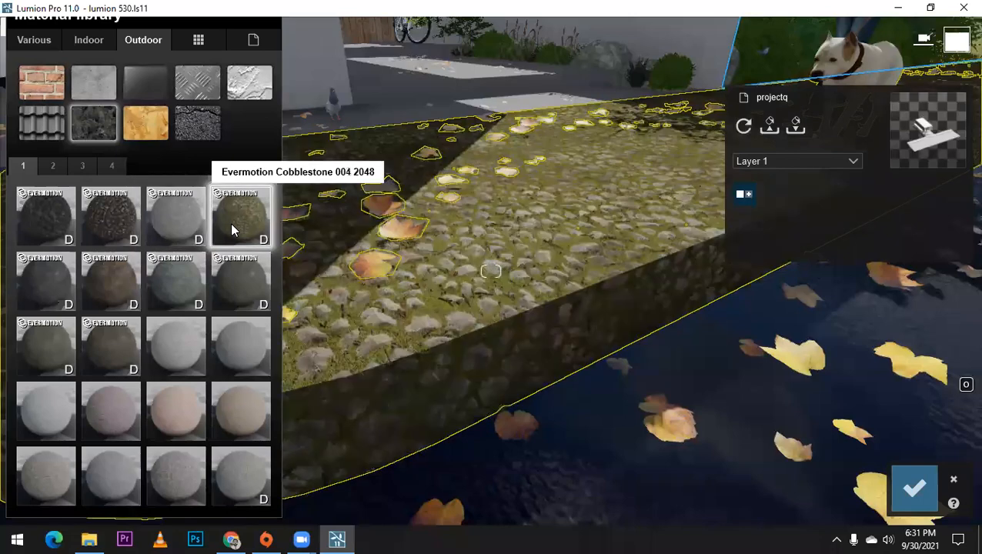
pyautogui.click(249, 274)
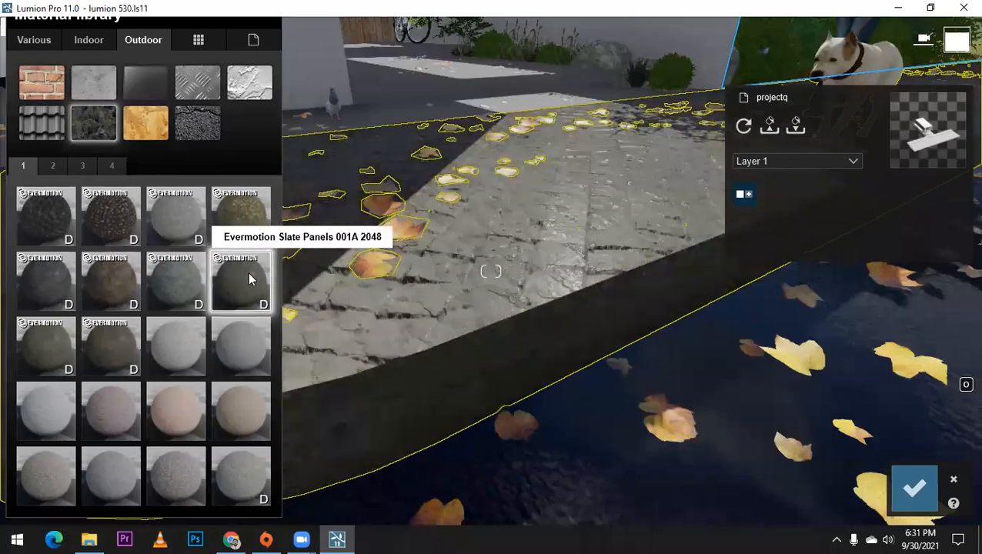
pyautogui.click(195, 302)
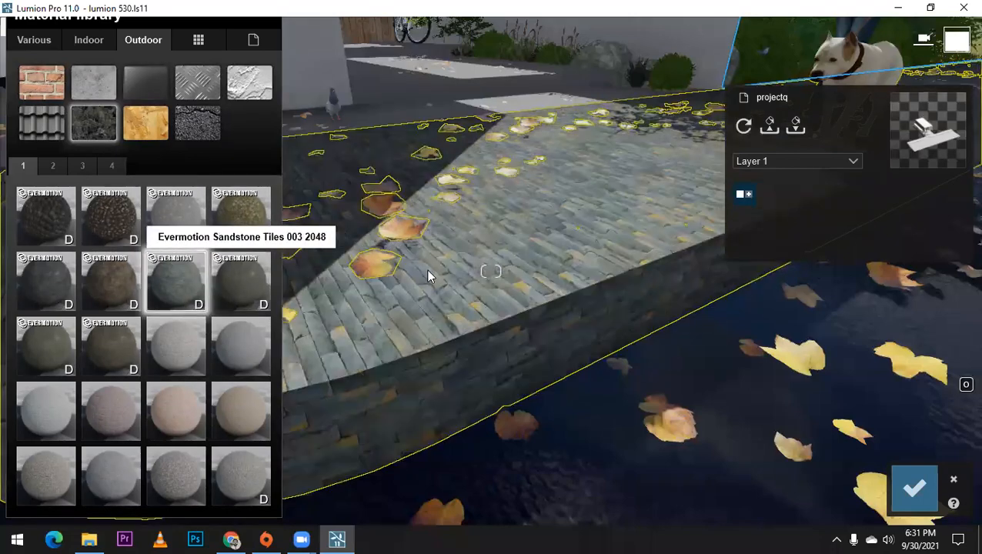
pyautogui.moveTo(533, 254); pyautogui.dragTo(370, 254, button='right')
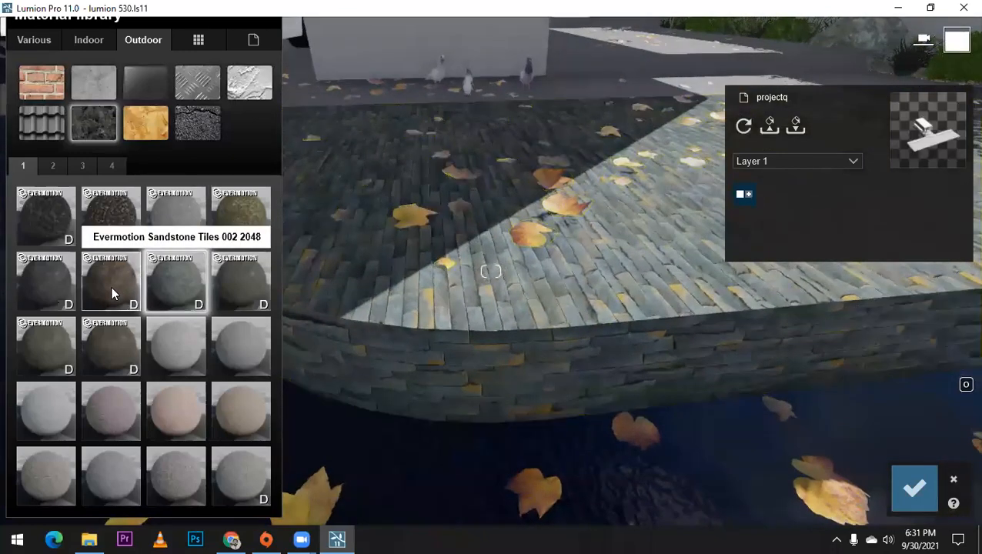
# Step: Compare Evermotion Sandstone Tiles 002 2048 and Sandstone Tiles 001 2048 on the sidewalk
pyautogui.click(111, 289)
pyautogui.click(50, 293)
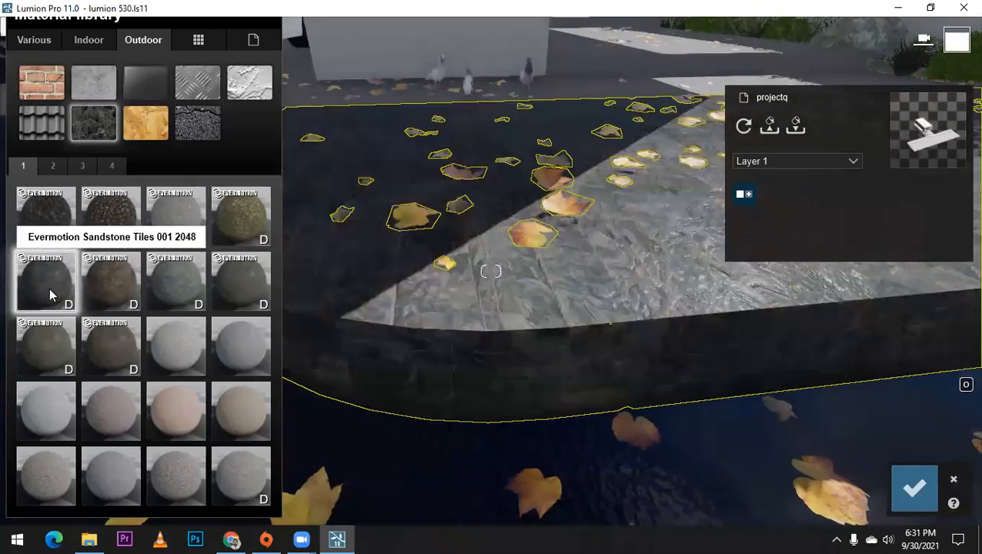
pyautogui.moveTo(416, 284); pyautogui.dragTo(639, 285, button='right')
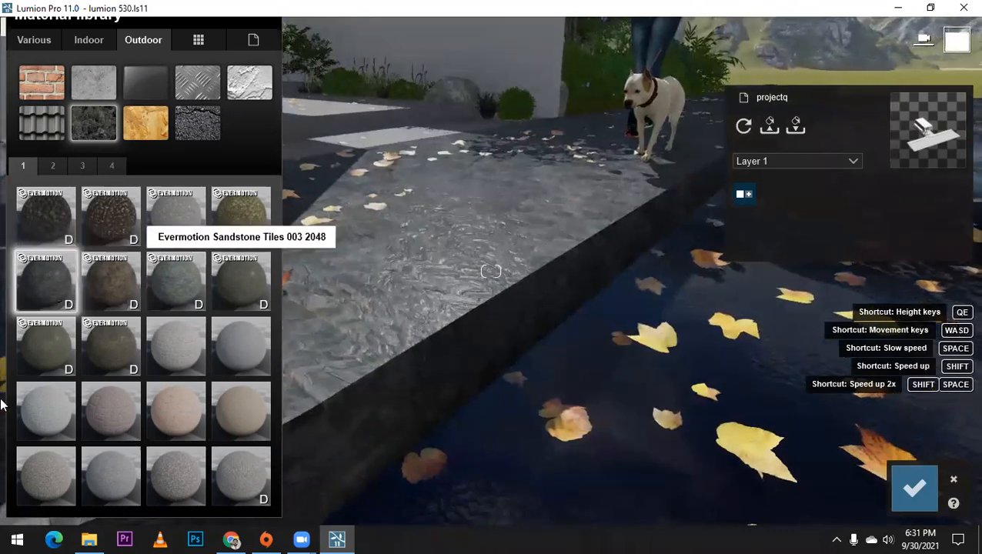
# Step: Try Evermotion Cobblestone 002 2048 on the sidewalk and inspect its raised stones up close
pyautogui.click(171, 214)
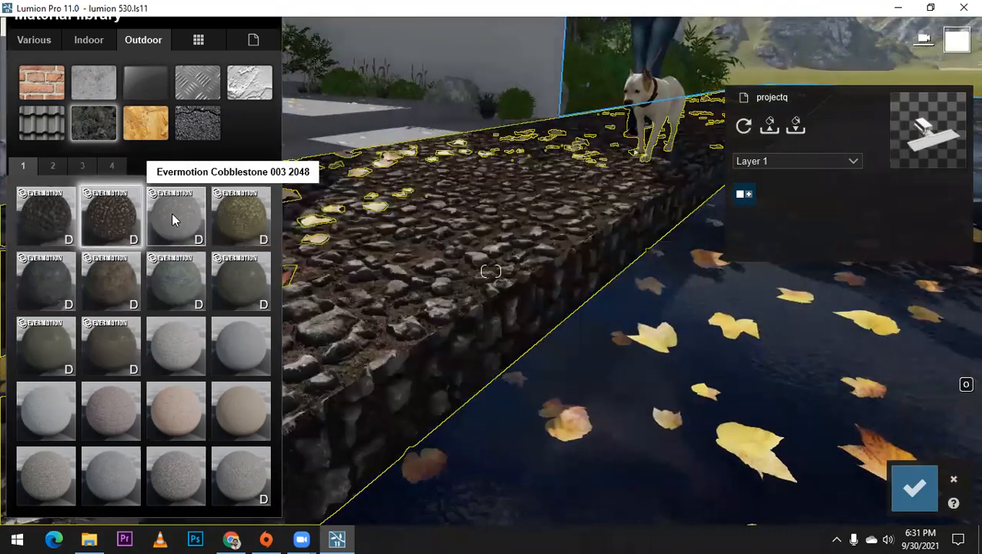
pyautogui.click(102, 225)
pyautogui.moveTo(313, 280); pyautogui.dragTo(498, 283, button='right')
pyautogui.scroll(5, 500, 286)
pyautogui.scroll(-4, 505, 267)
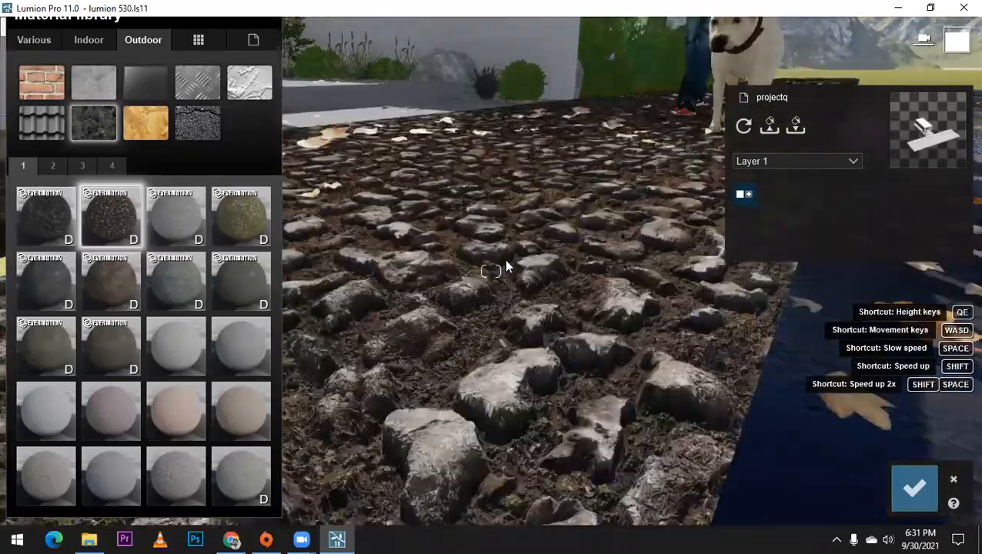
pyautogui.scroll(5, 514, 273)
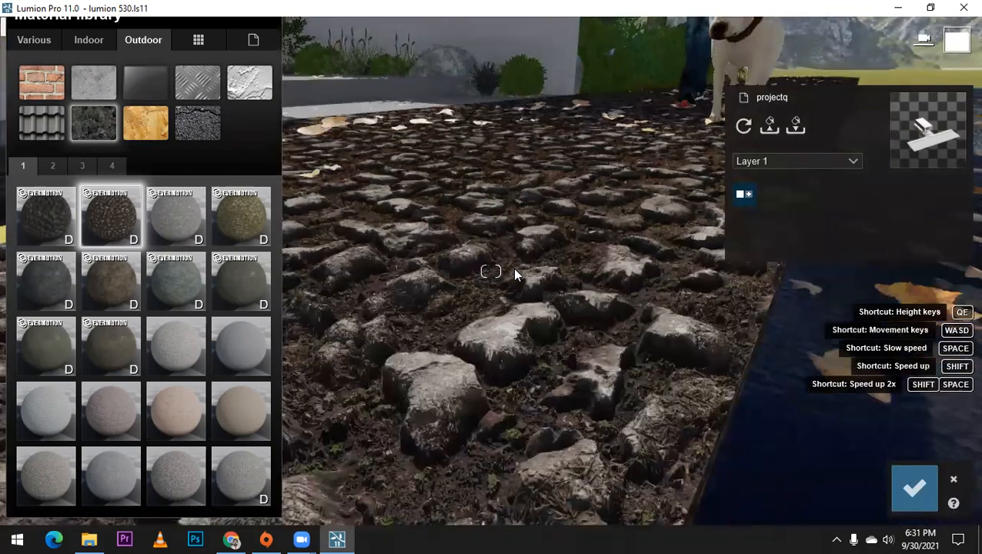
pyautogui.scroll(-3, 516, 273)
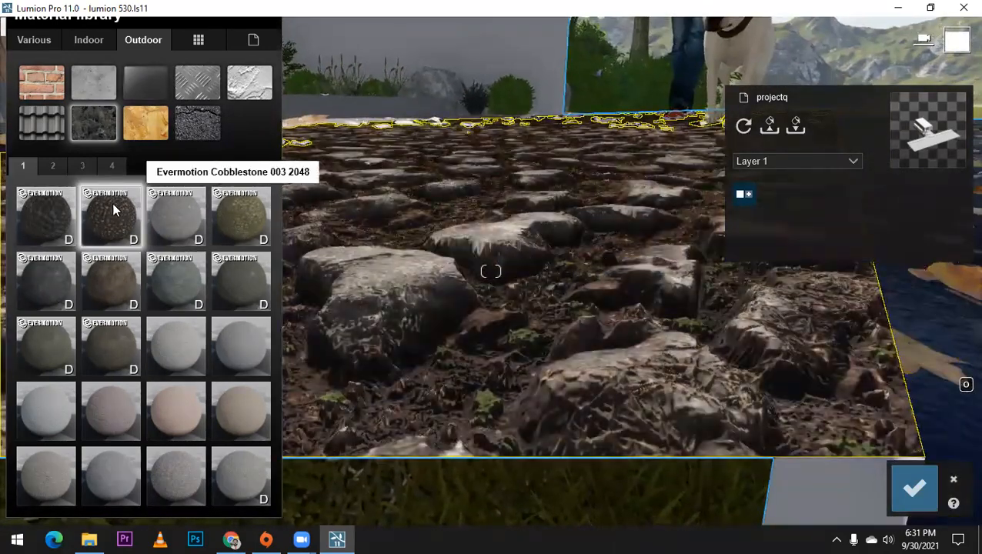
# Step: Open the Evermotion Cobblestone 002 2048 settings, test stronger displacement, and set the displacement to 0.2
pyautogui.click(114, 206)
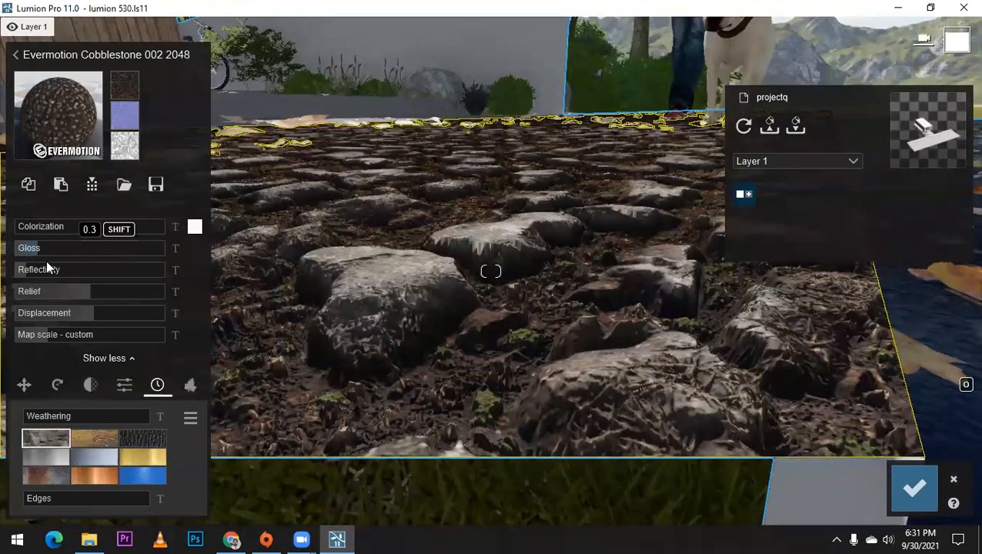
pyautogui.moveTo(89, 313); pyautogui.dragTo(217, 315)
pyautogui.moveTo(146, 312); pyautogui.dragTo(44, 352)
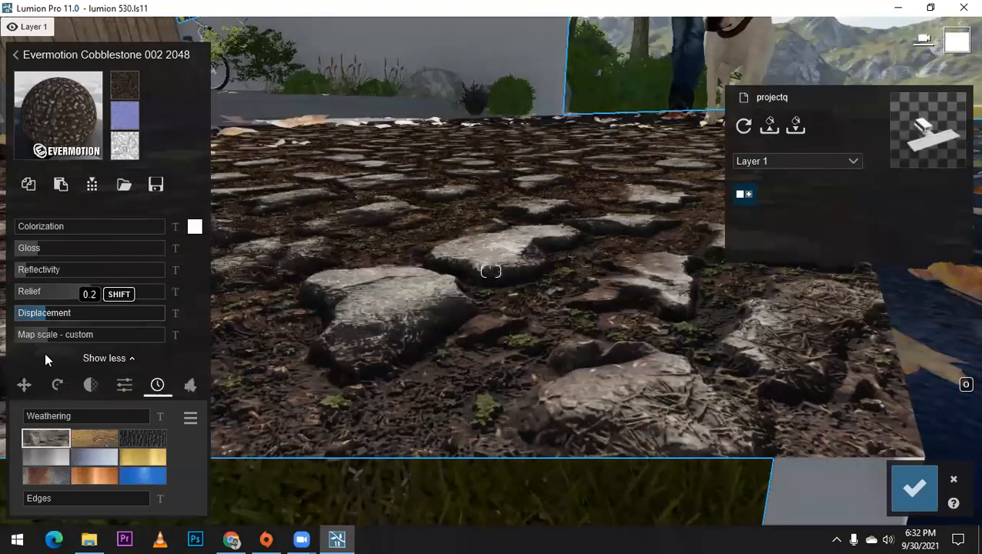
# Step: Return to the outdoor stone library and try a dark grey Poliigon cobblestone, followed by Polii Cobblestone 040 VAR1 3K, on the sidewalk
pyautogui.click(63, 105)
pyautogui.click(48, 166)
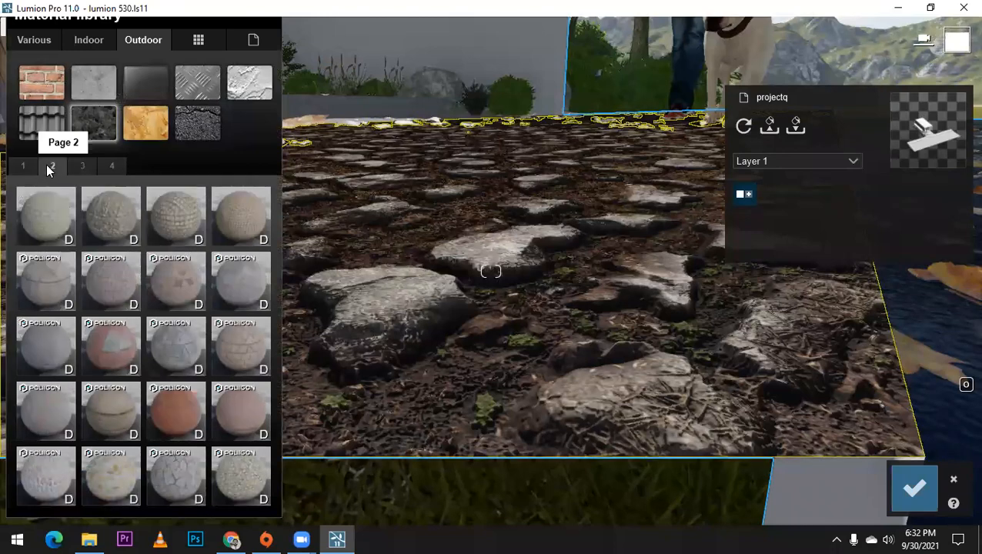
pyautogui.click(82, 165)
pyautogui.click(180, 276)
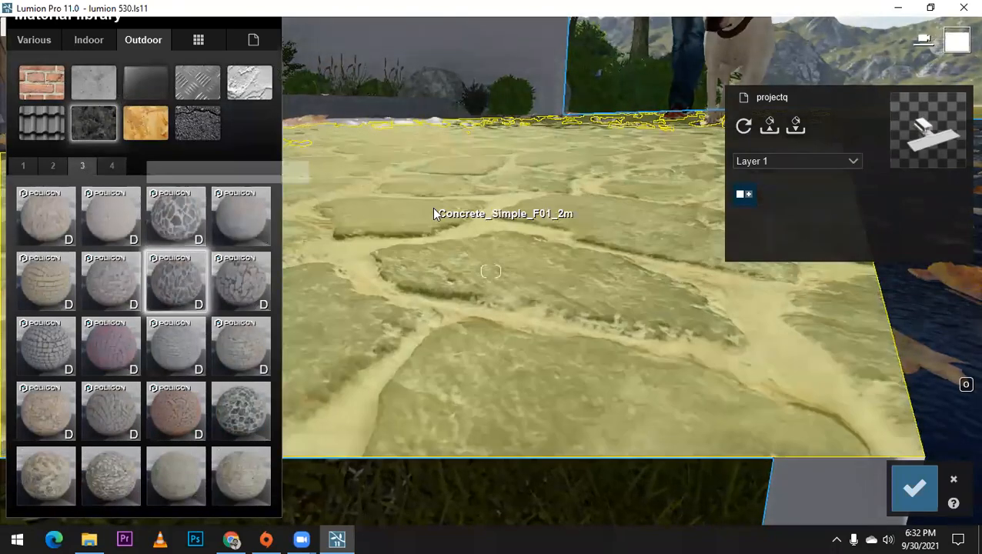
pyautogui.moveTo(433, 213); pyautogui.dragTo(416, 239, button='right')
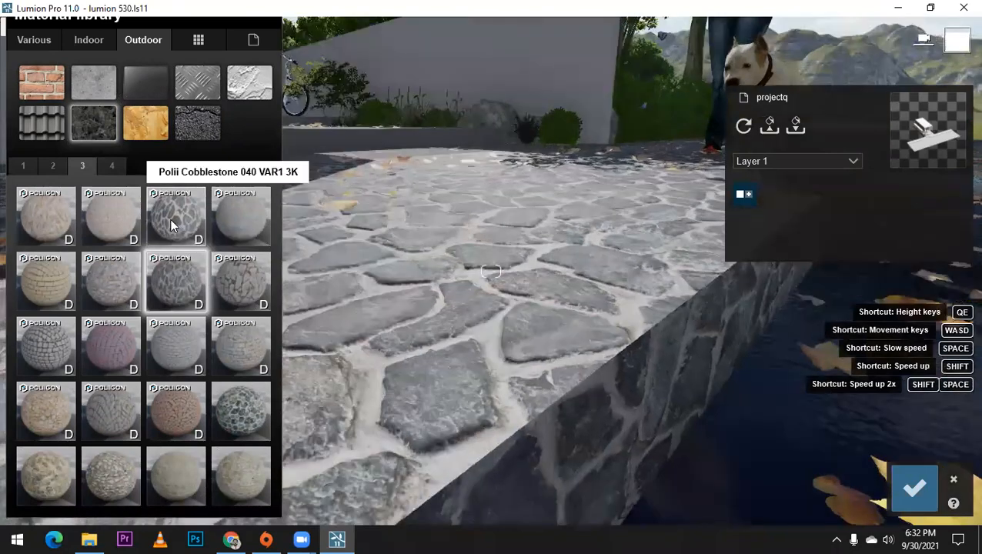
pyautogui.click(172, 223)
pyautogui.scroll(-2, 286, 269)
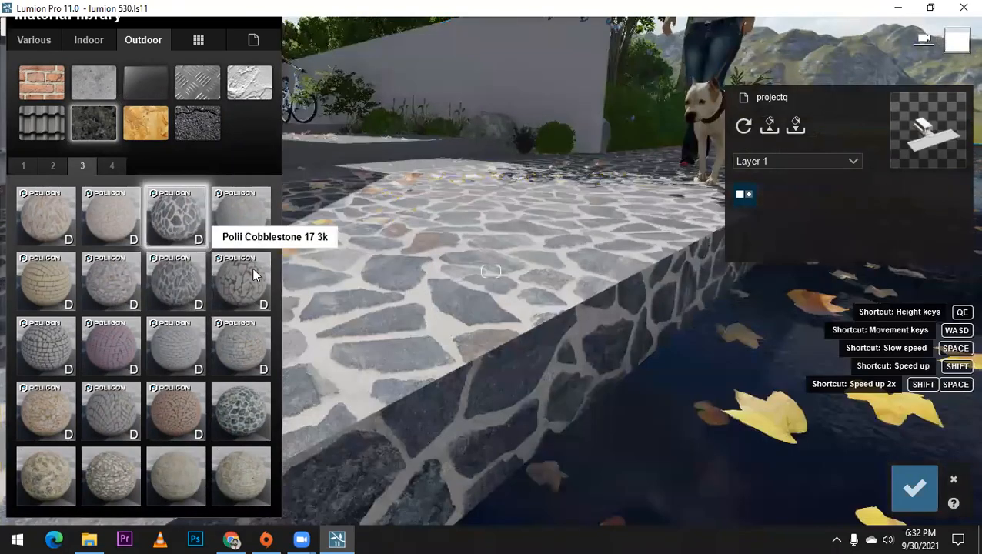
# Step: Apply Polii Cobblestone 17 3k to the sidewalk and inspect its surface and edge along the street
pyautogui.click(256, 276)
pyautogui.moveTo(400, 281); pyautogui.dragTo(316, 277, button='right')
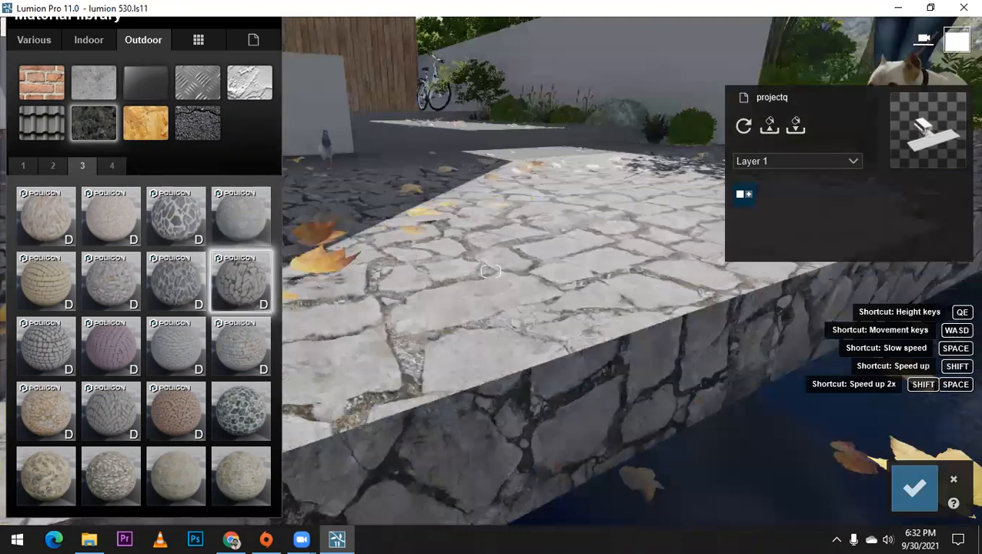
pyautogui.moveTo(491, 271); pyautogui.dragTo(591, 203, button='right')
pyautogui.moveTo(285, 407); pyautogui.dragTo(329, 404, button='right')
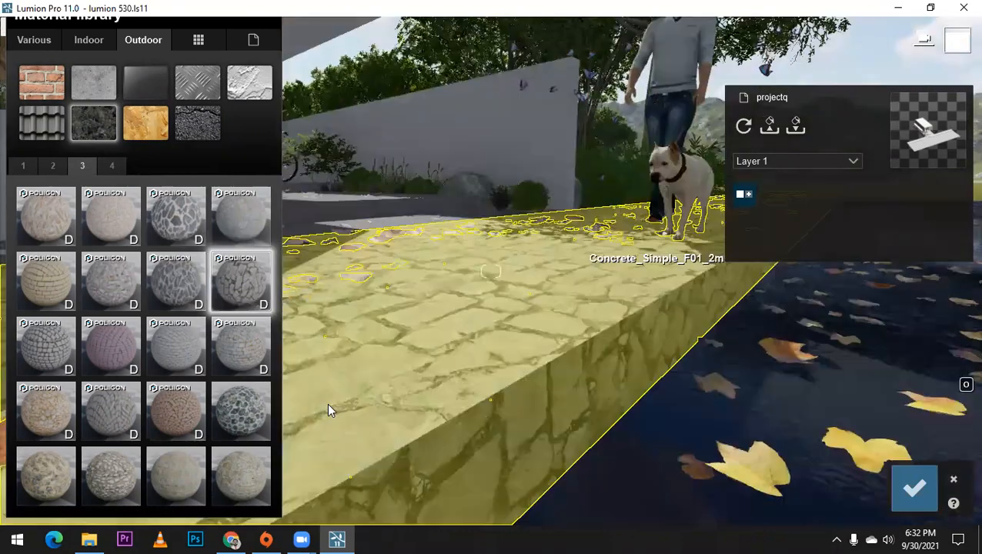
pyautogui.click(239, 353)
pyautogui.moveTo(607, 327); pyautogui.dragTo(494, 326, button='right')
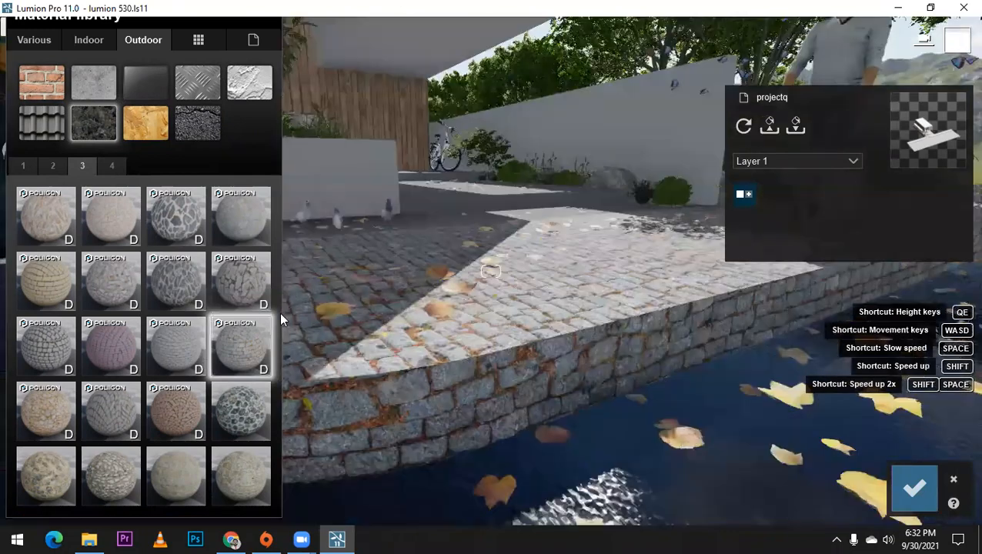
pyautogui.click(168, 360)
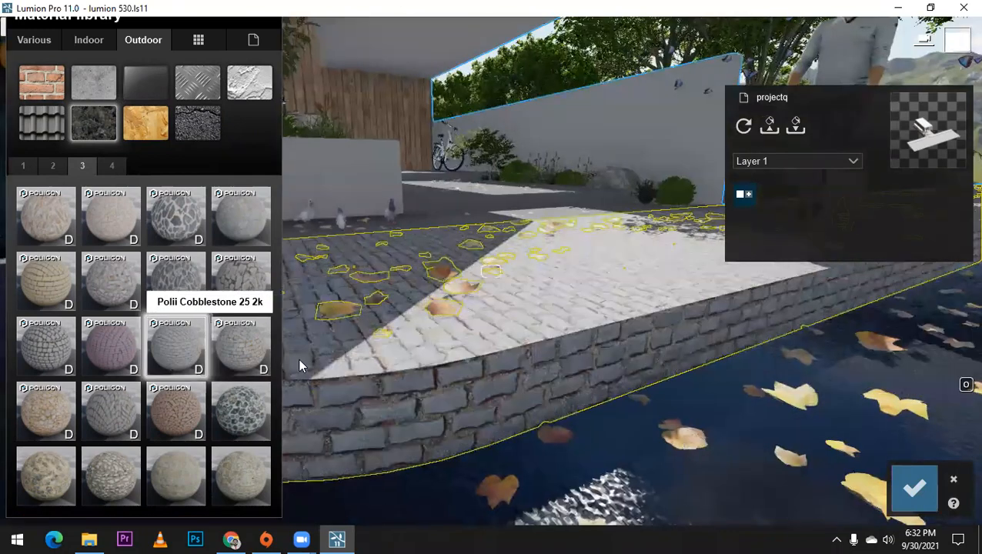
pyautogui.press('a')
pyautogui.click(246, 414)
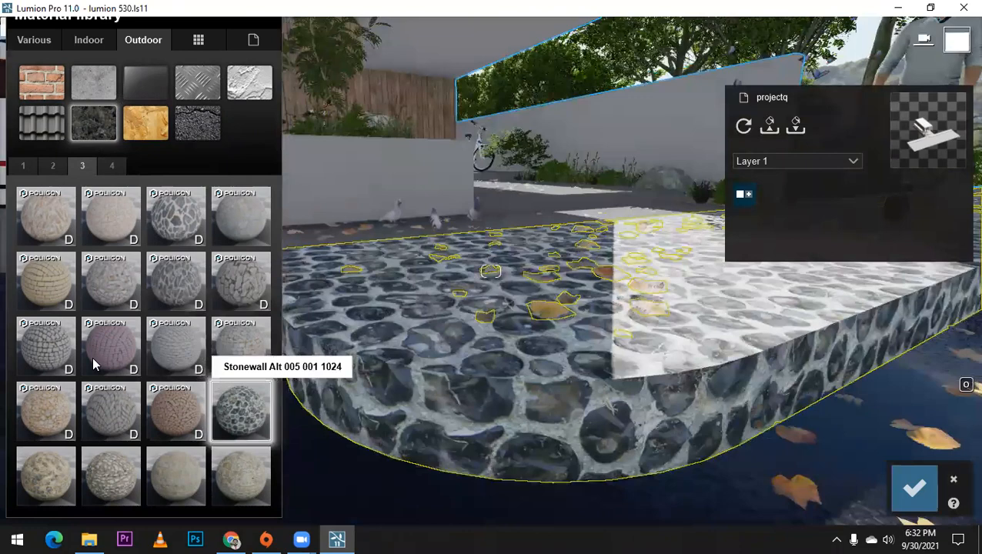
pyautogui.click(45, 344)
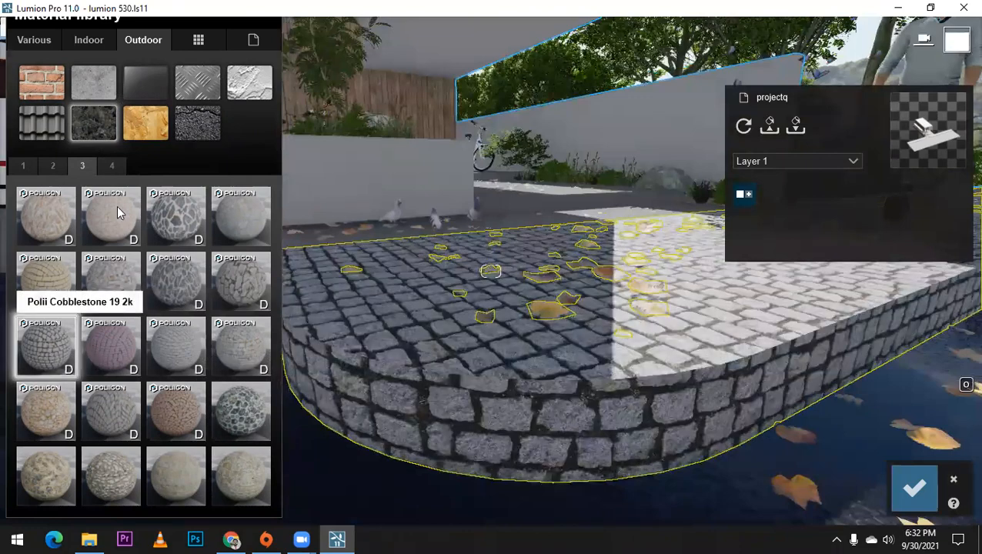
pyautogui.click(111, 166)
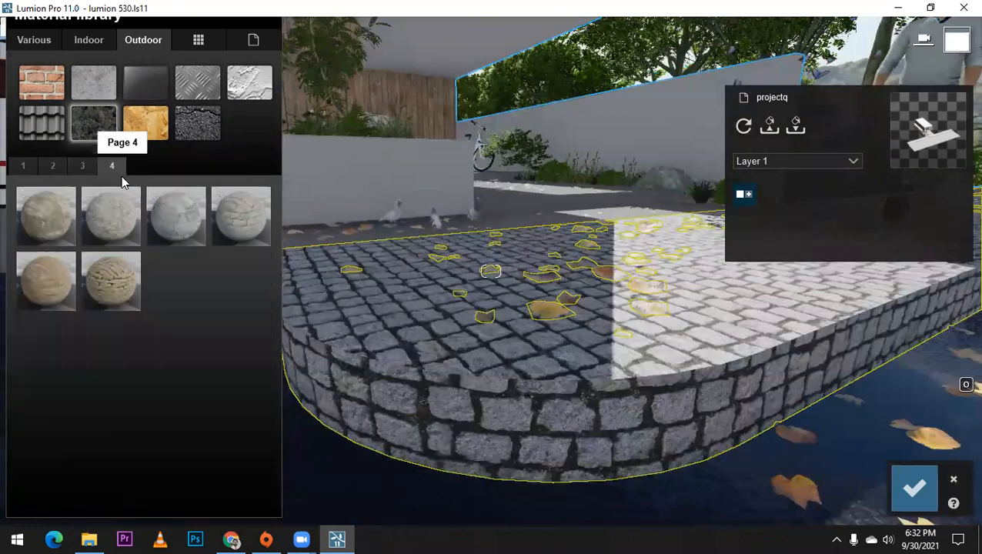
pyautogui.click(183, 216)
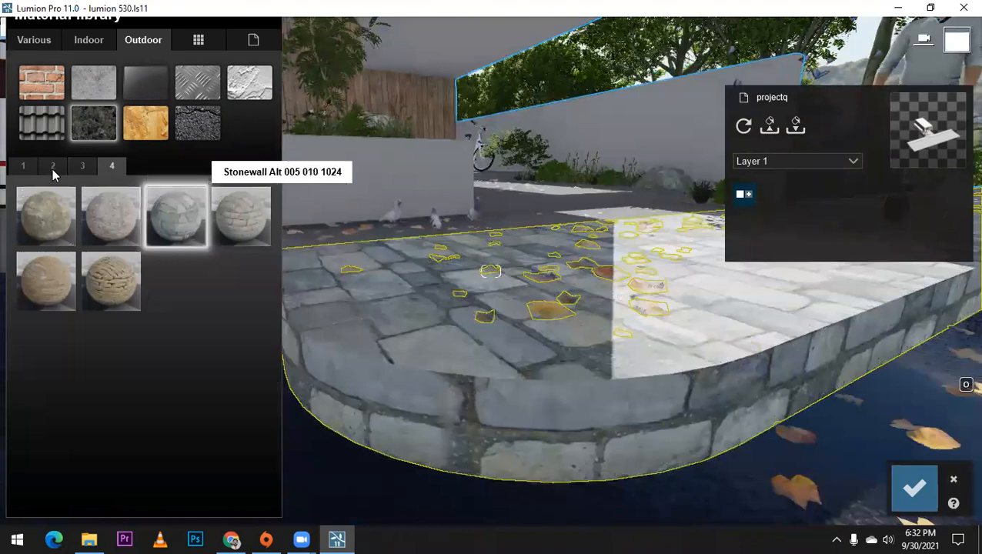
pyautogui.click(52, 166)
pyautogui.click(185, 215)
# Step: Apply Polii CityStreet Sidewalk 008 2k to the sidewalk and inspect the paving and its edge along the street
pyautogui.click(182, 348)
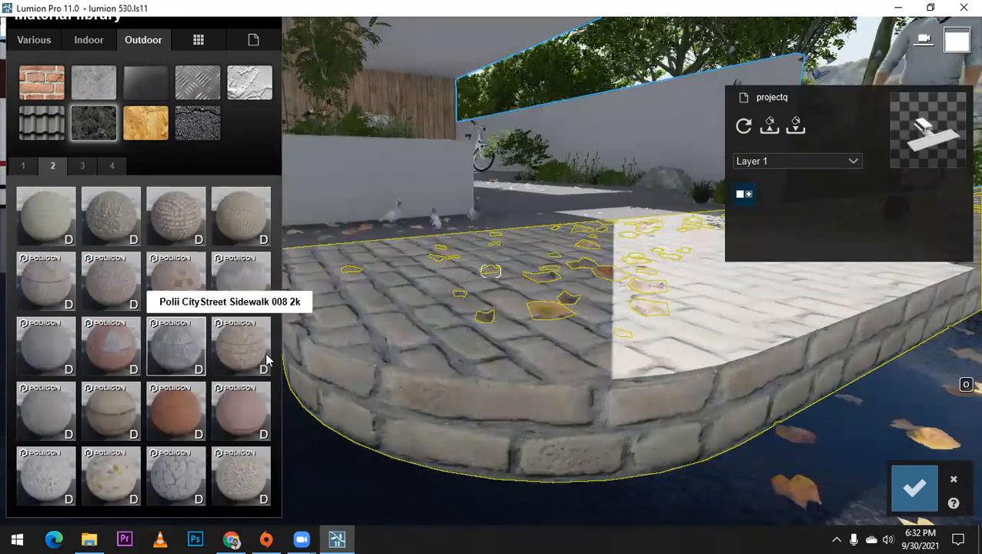
pyautogui.moveTo(466, 354); pyautogui.dragTo(497, 354, button='right')
pyautogui.press('w')
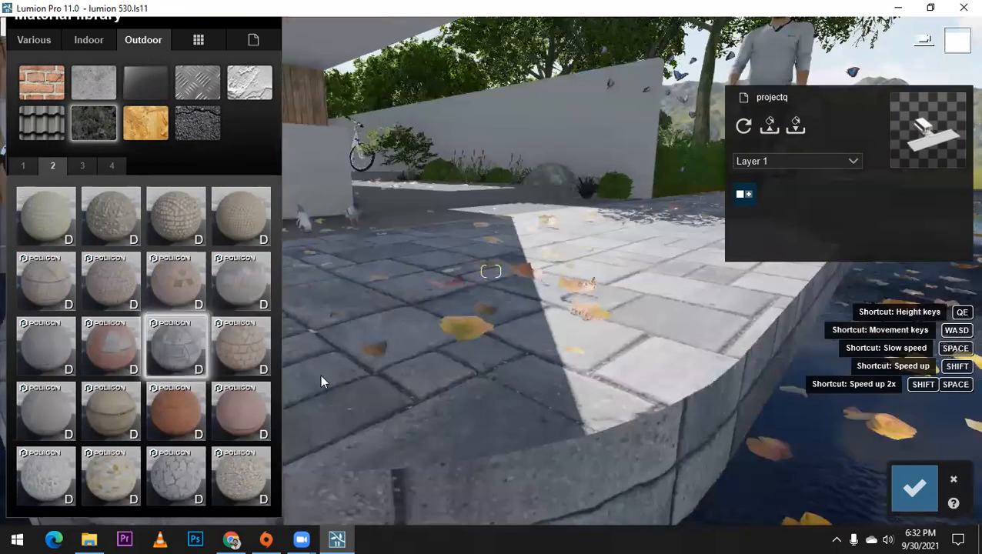
pyautogui.click(163, 353)
pyautogui.moveTo(484, 341); pyautogui.dragTo(547, 343, button='right')
pyautogui.press('s')
pyautogui.press('d')
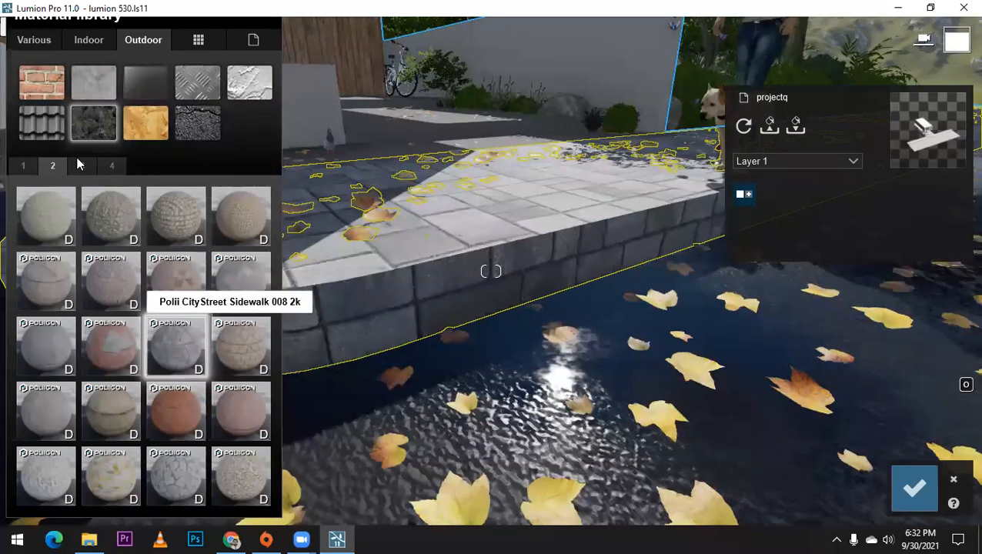
# Step: Open the Polii CityStreet Sidewalk 008 2k settings and examine the slab pattern on the sidewalk's surface and curved corner
pyautogui.click(158, 369)
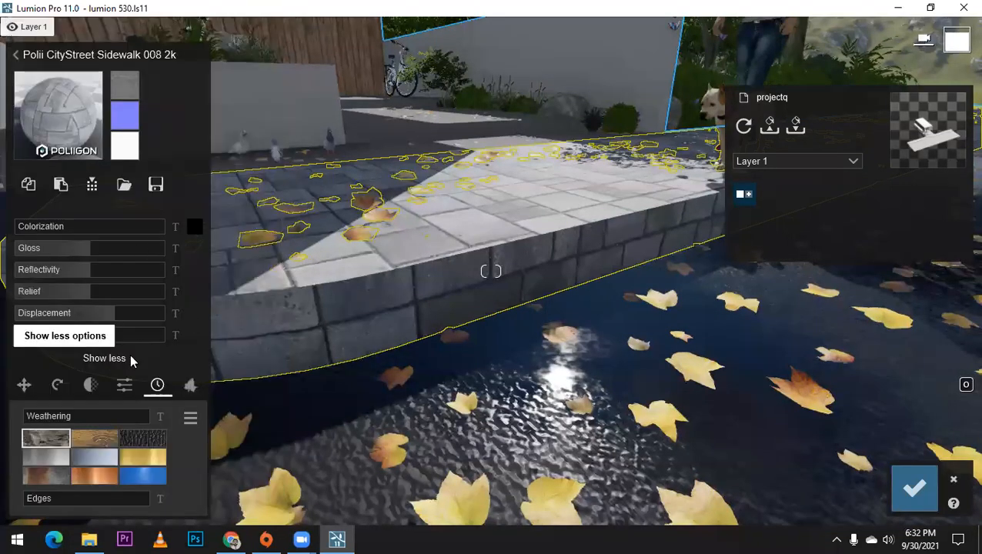
pyautogui.press('q')
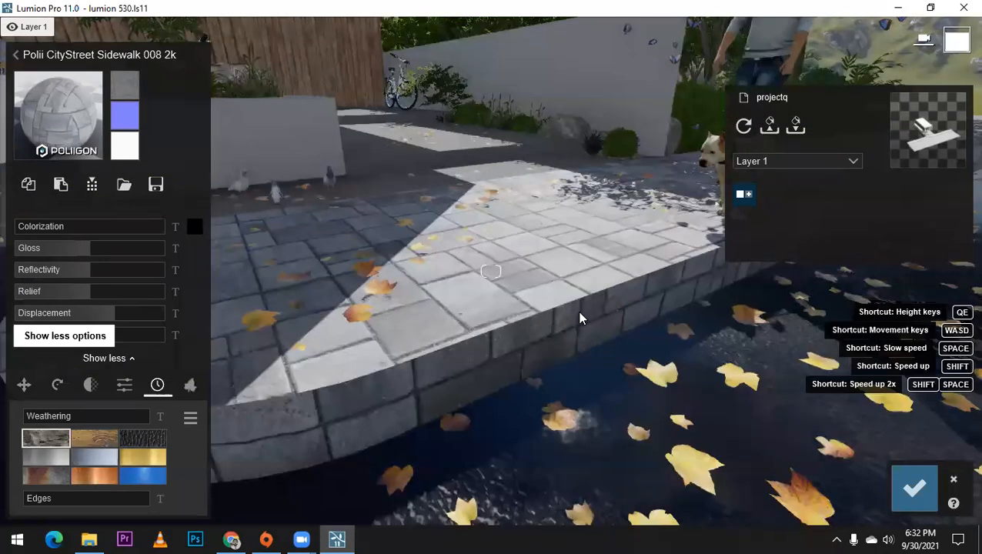
pyautogui.press('q')
pyautogui.press('a')
pyautogui.press('a')
pyautogui.moveTo(456, 347); pyautogui.dragTo(513, 346, button='right')
pyautogui.press('s')
pyautogui.press('e')
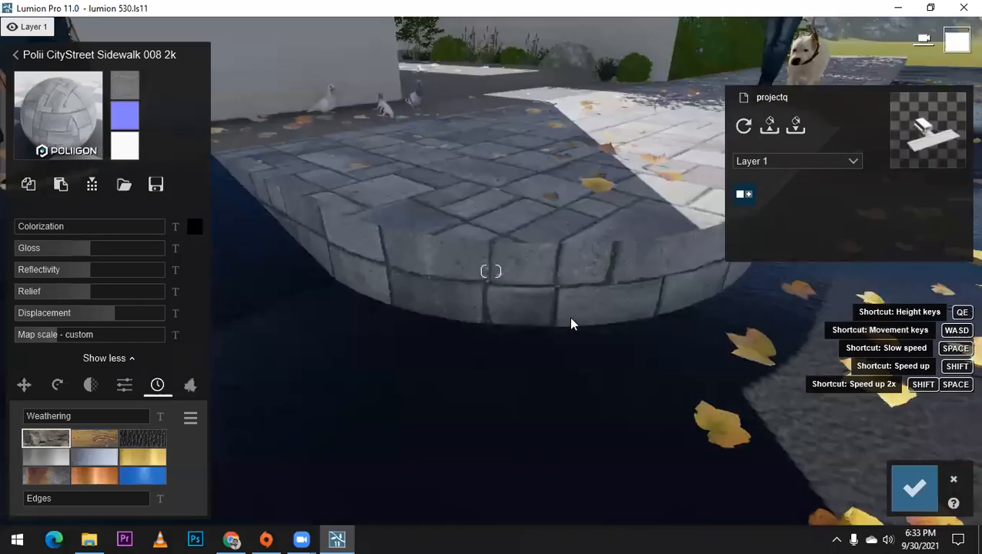
pyautogui.press('w')
pyautogui.press('d')
pyautogui.moveTo(572, 318)
pyautogui.mouseDown(button='right')
pyautogui.moveTo(604, 320)
pyautogui.moveTo(562, 300)
pyautogui.moveTo(587, 322)
pyautogui.mouseUp(button='right')
pyautogui.press('d')
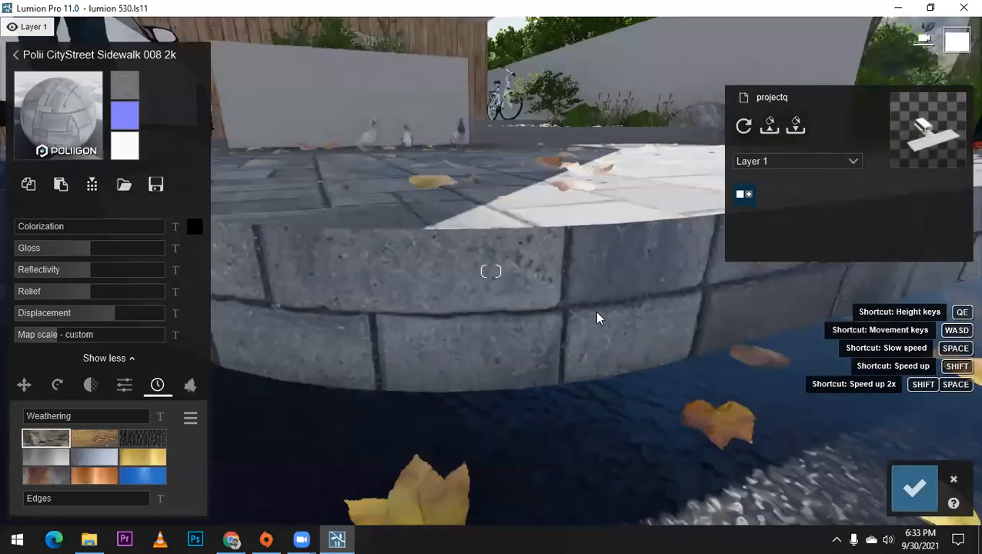
pyautogui.press('q')
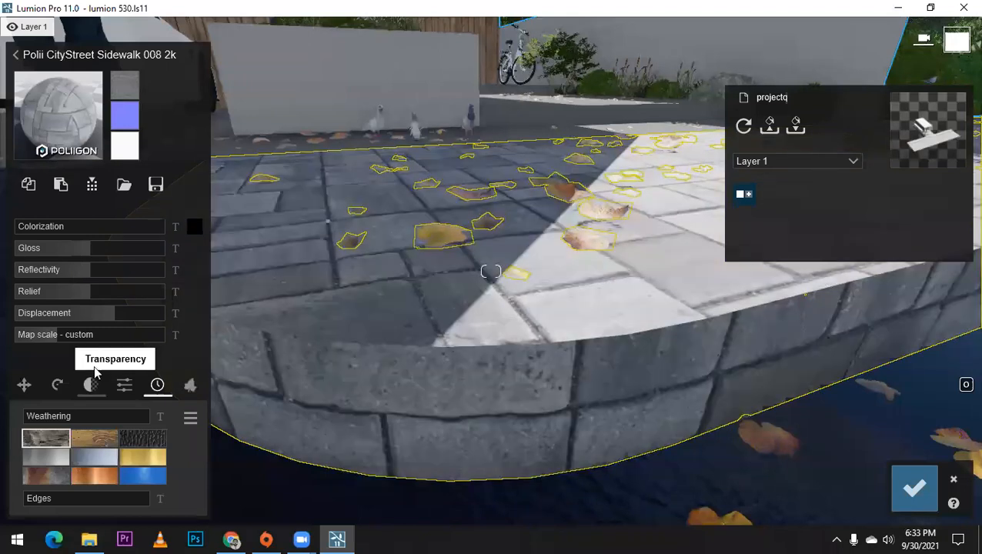
# Step: Expand the extra material options and shift the sidewalk texture with the X, Y and Z offsets, with Z at 0.2
pyautogui.click(97, 357)
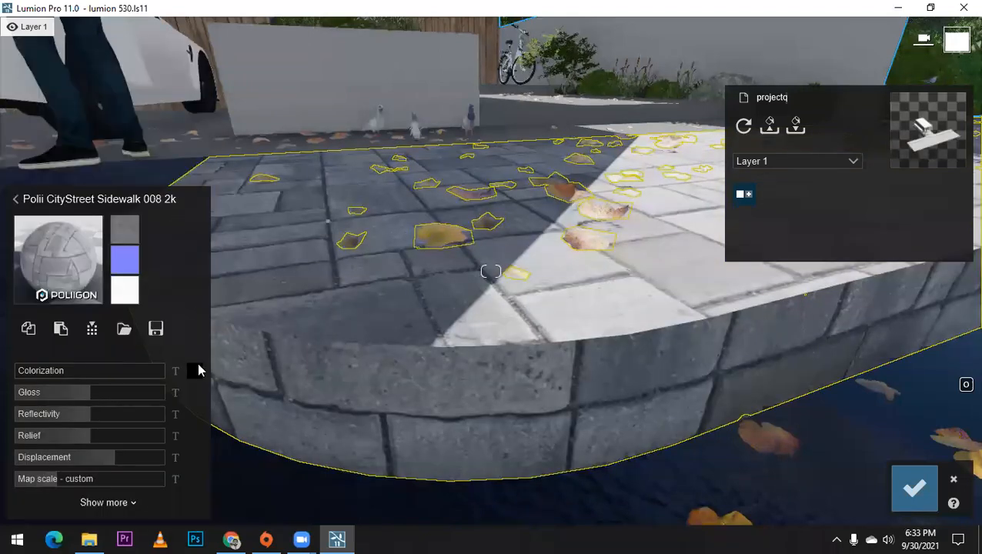
pyautogui.click(132, 504)
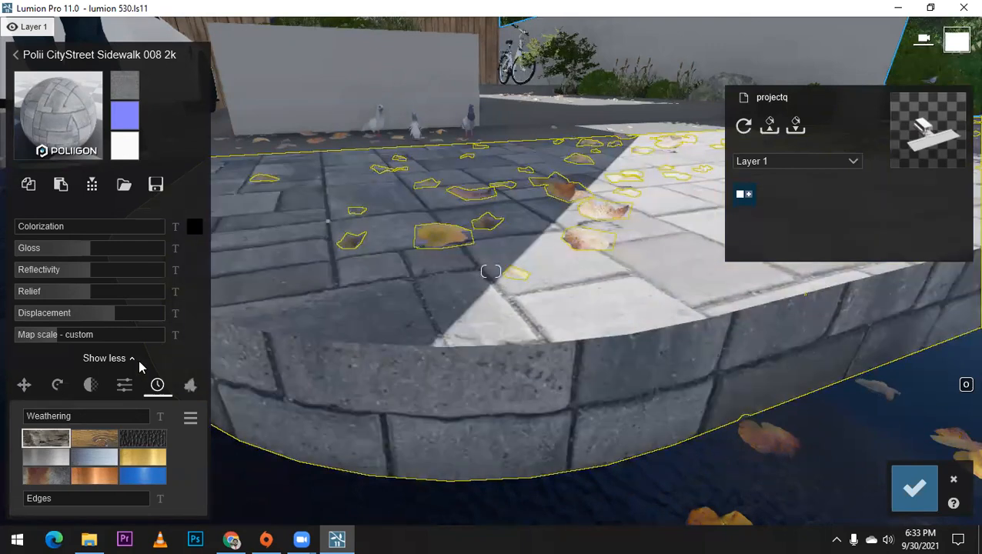
pyautogui.click(133, 360)
pyautogui.click(133, 504)
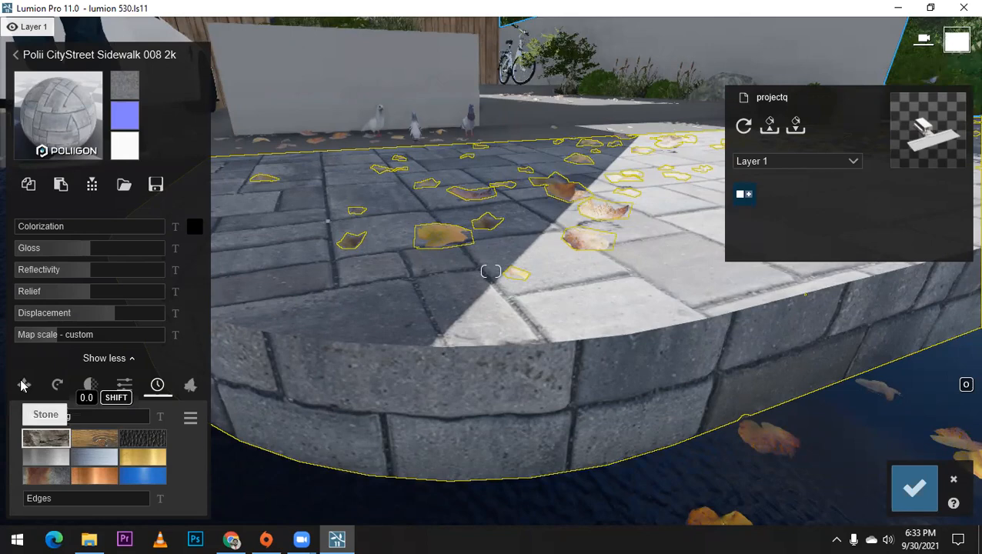
pyautogui.click(23, 385)
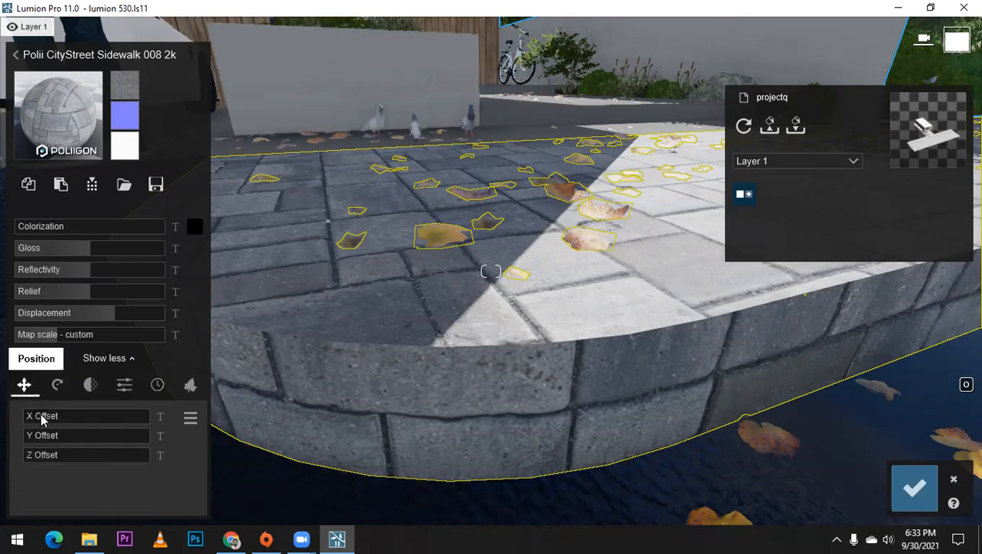
pyautogui.moveTo(66, 421); pyautogui.dragTo(50, 457)
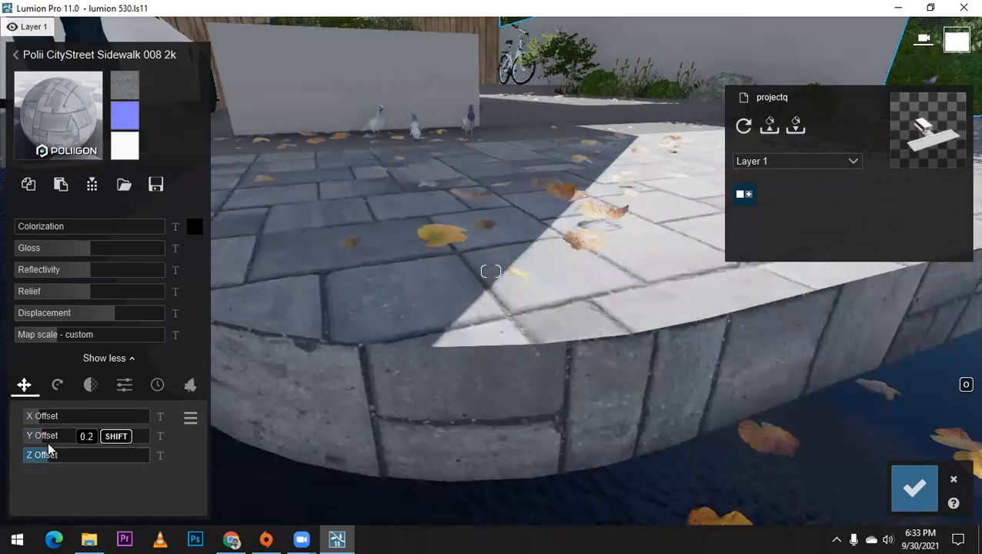
# Step: Test the sidewalk texture's heading, pitch and bank, with bank at 90°, and return heading and bank to 0°
pyautogui.click(56, 387)
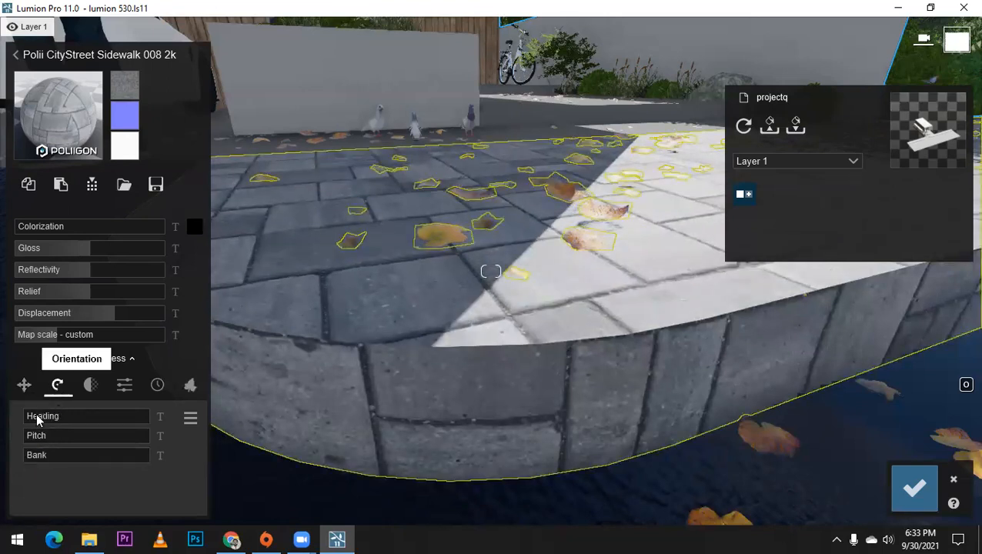
pyautogui.moveTo(43, 420); pyautogui.dragTo(197, 419)
pyautogui.moveTo(34, 436); pyautogui.dragTo(54, 453)
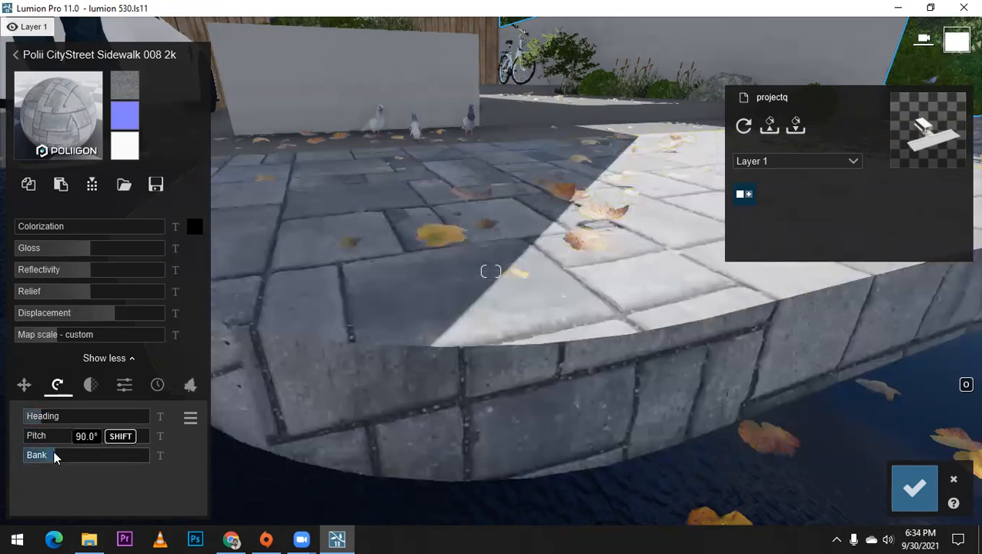
pyautogui.moveTo(66, 458); pyautogui.dragTo(3, 450)
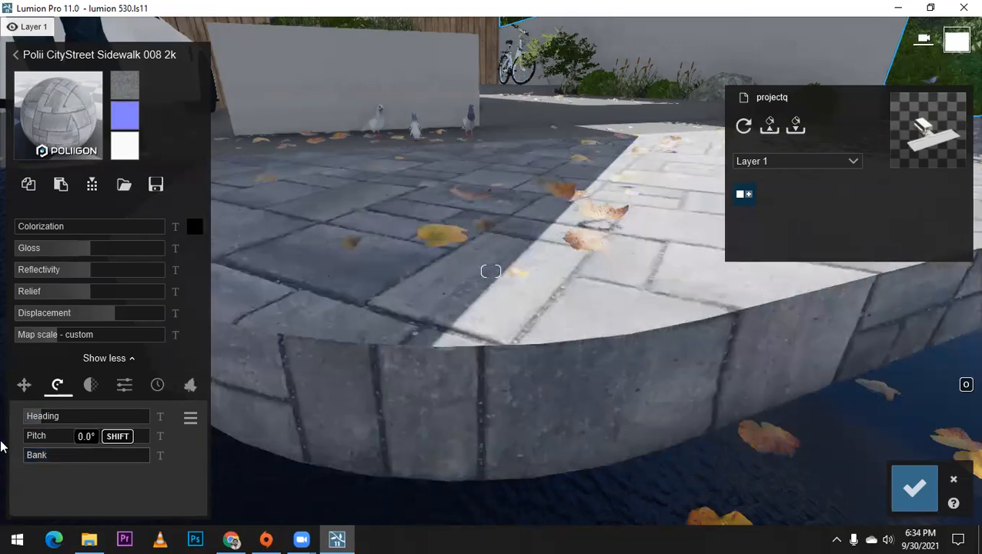
pyautogui.scroll(-1, 344, 330)
pyautogui.scroll(-2, 346, 318)
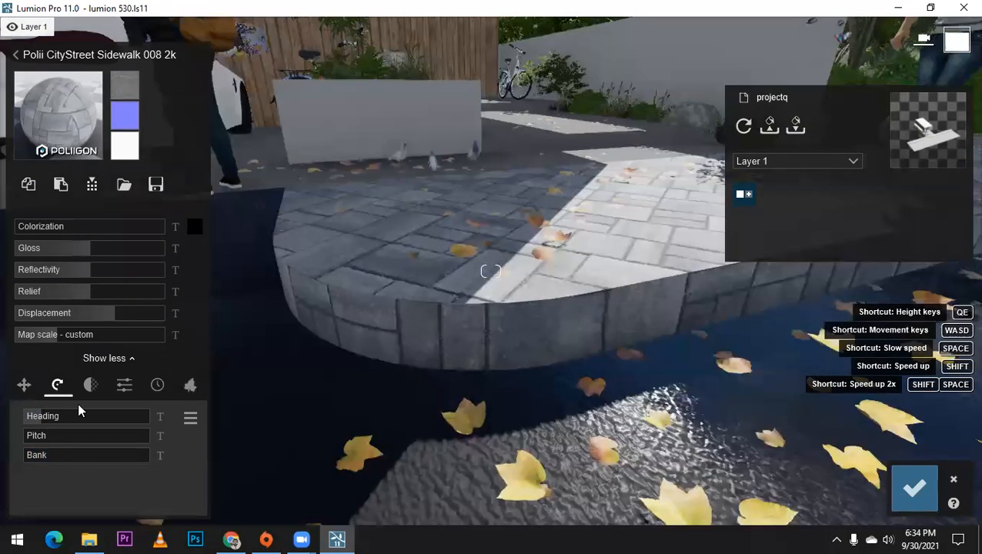
pyautogui.moveTo(39, 413); pyautogui.dragTo(2, 414)
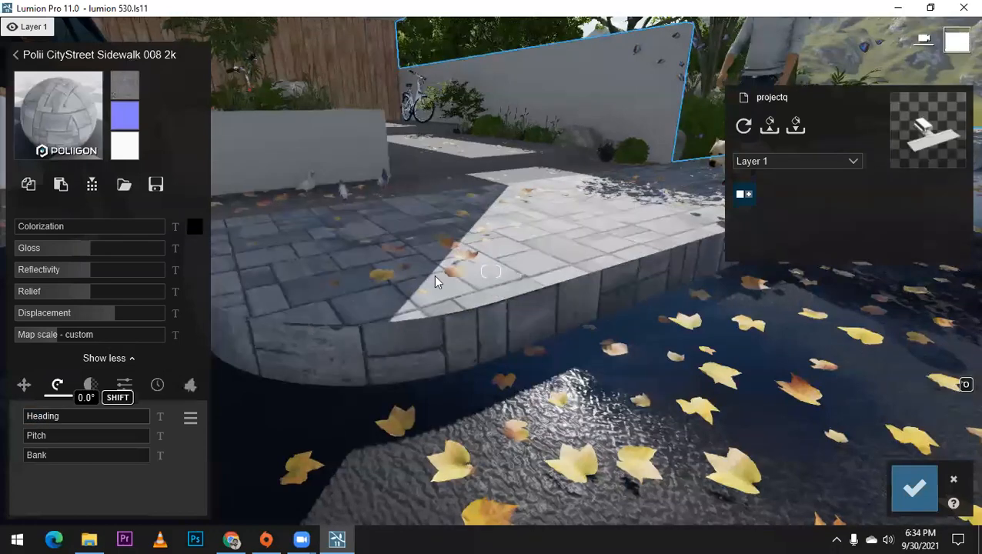
pyautogui.scroll(2, 438, 271)
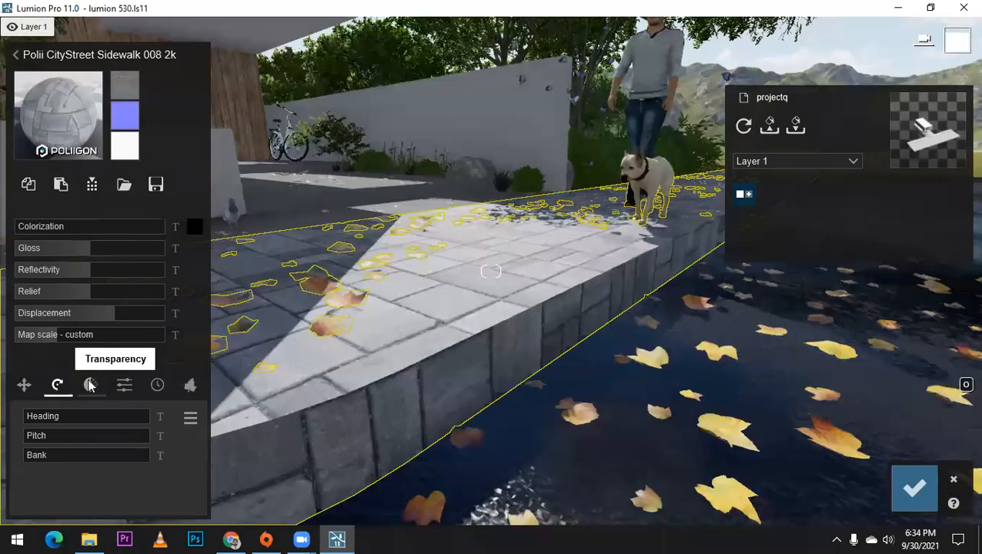
# Step: Test the sidewalk material's waxiness and a transparency of 1.0, bring transparency back to zero, and switch back to waxiness
pyautogui.click(90, 385)
pyautogui.scroll(2, 460, 312)
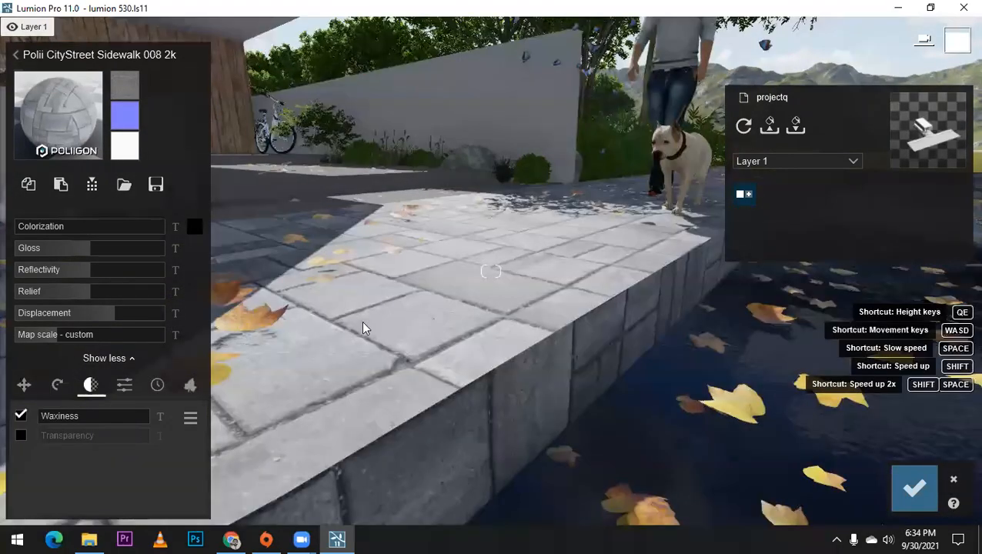
pyautogui.moveTo(103, 425); pyautogui.dragTo(2, 431)
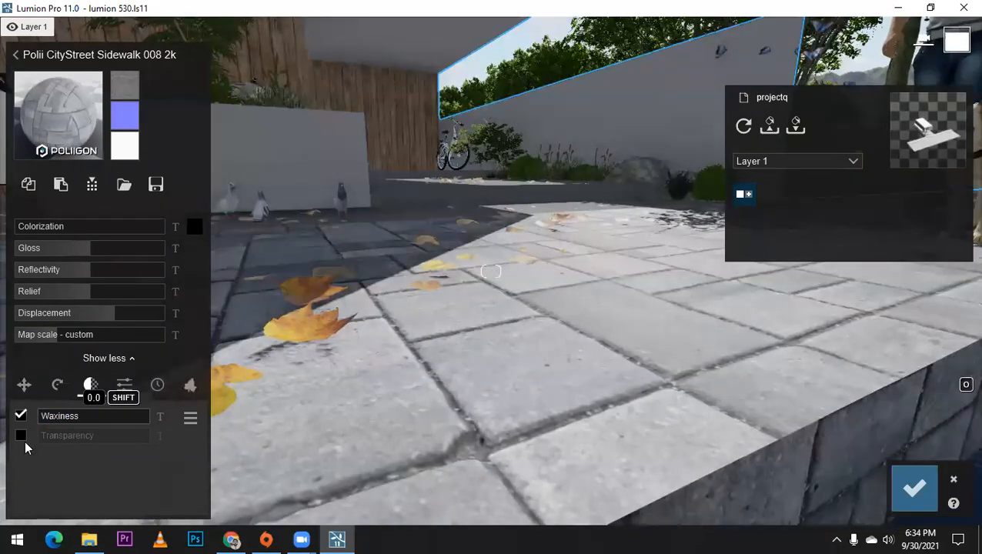
pyautogui.click(51, 438)
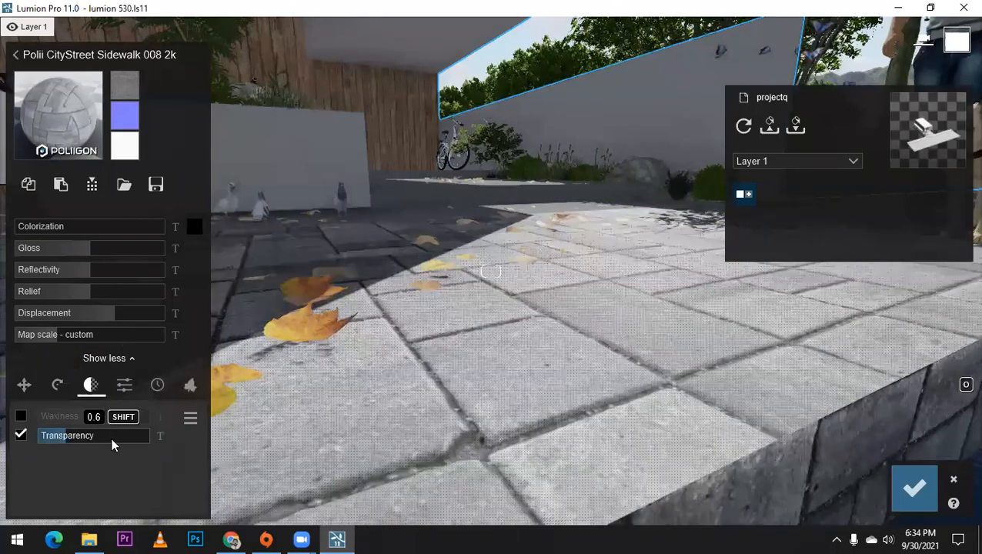
pyautogui.moveTo(163, 442); pyautogui.dragTo(379, 446)
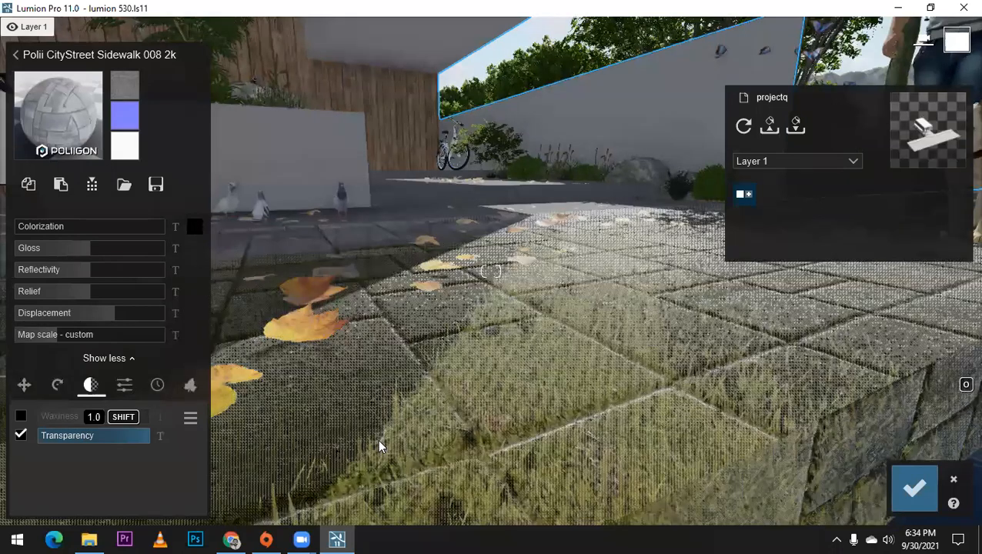
pyautogui.click(20, 435)
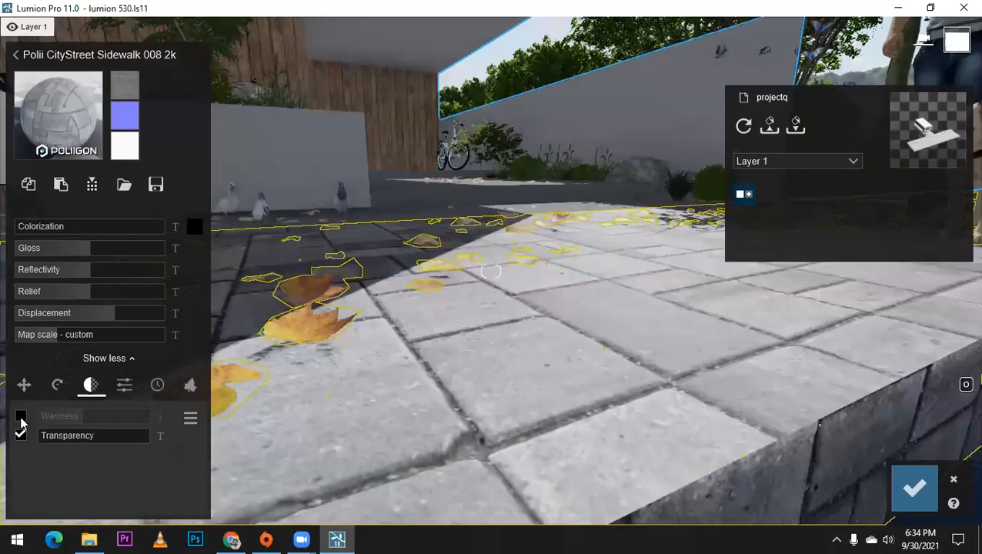
pyautogui.click(21, 416)
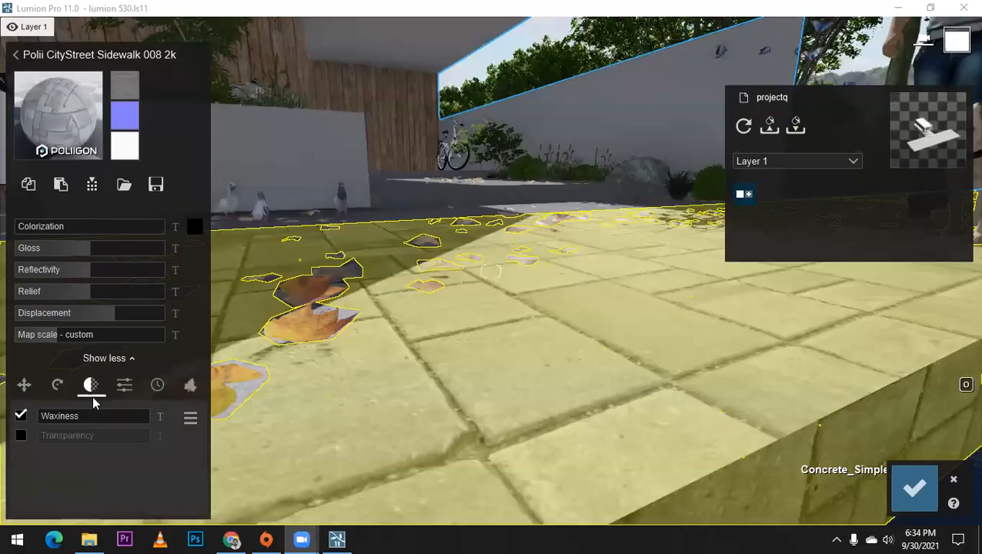
# Step: Raise the sidewalk material's emissive value to 1000 and choose a dark red colorization colour
pyautogui.click(124, 385)
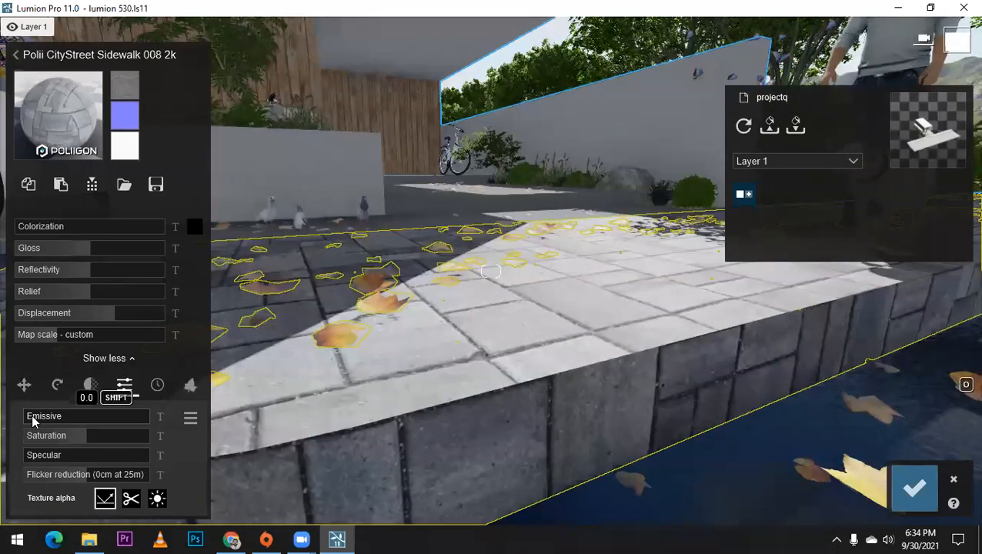
pyautogui.moveTo(110, 416); pyautogui.dragTo(299, 419)
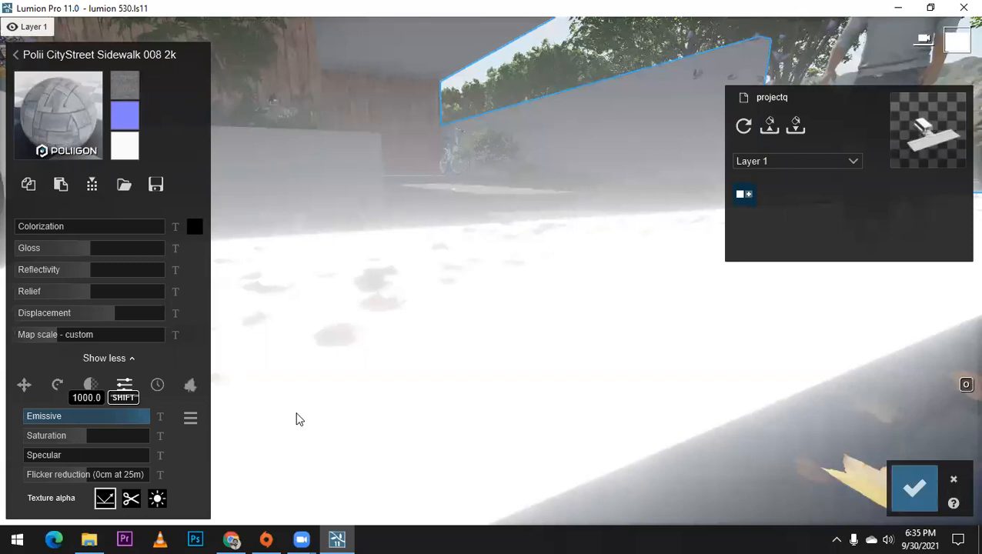
pyautogui.moveTo(297, 414); pyautogui.dragTo(245, 258)
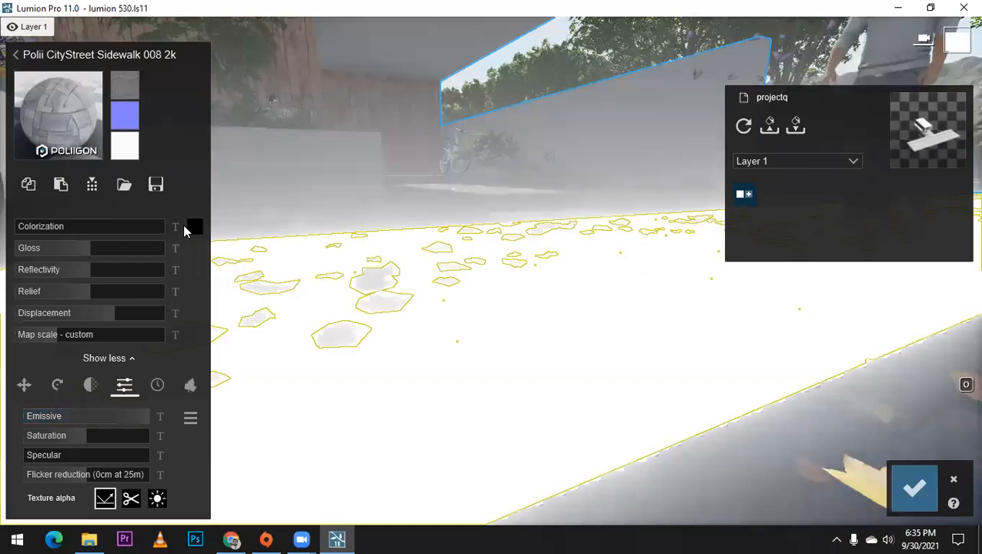
pyautogui.click(194, 227)
pyautogui.click(314, 285)
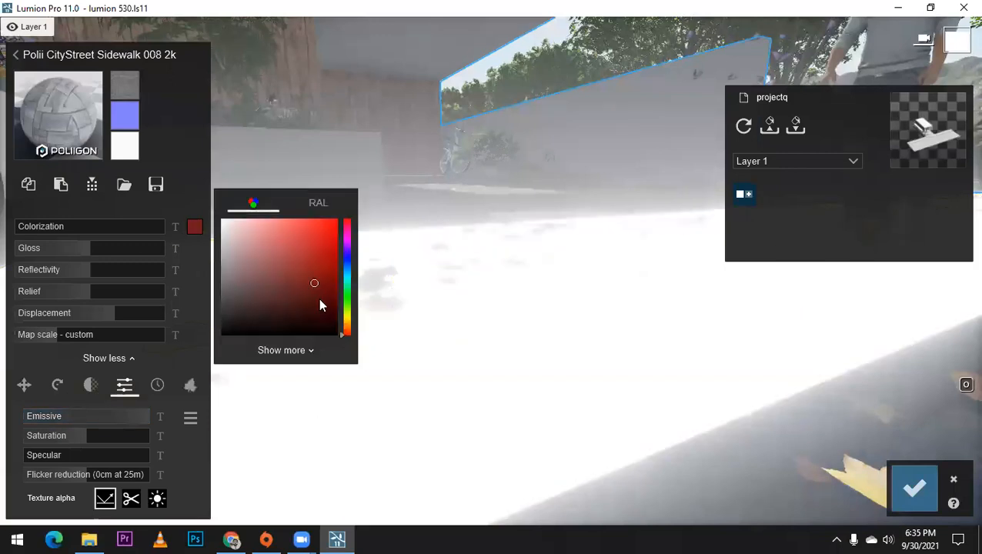
# Step: Change the sidewalk's colorization colour to bright yellow, test the colorization strength, and bring colorization and emissive back down to zero
pyautogui.click(346, 318)
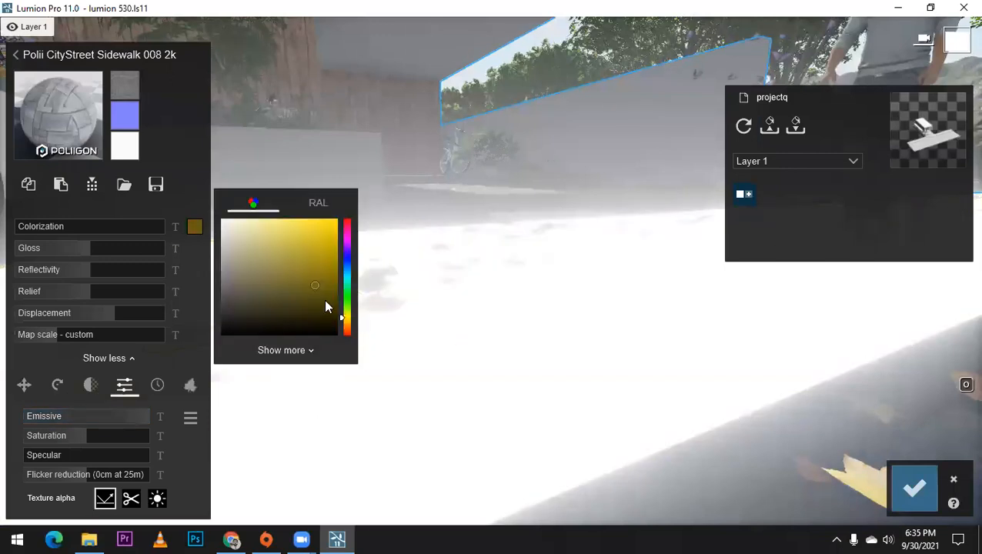
pyautogui.moveTo(46, 227); pyautogui.dragTo(102, 226)
pyautogui.moveTo(2, 238); pyautogui.dragTo(2, 238)
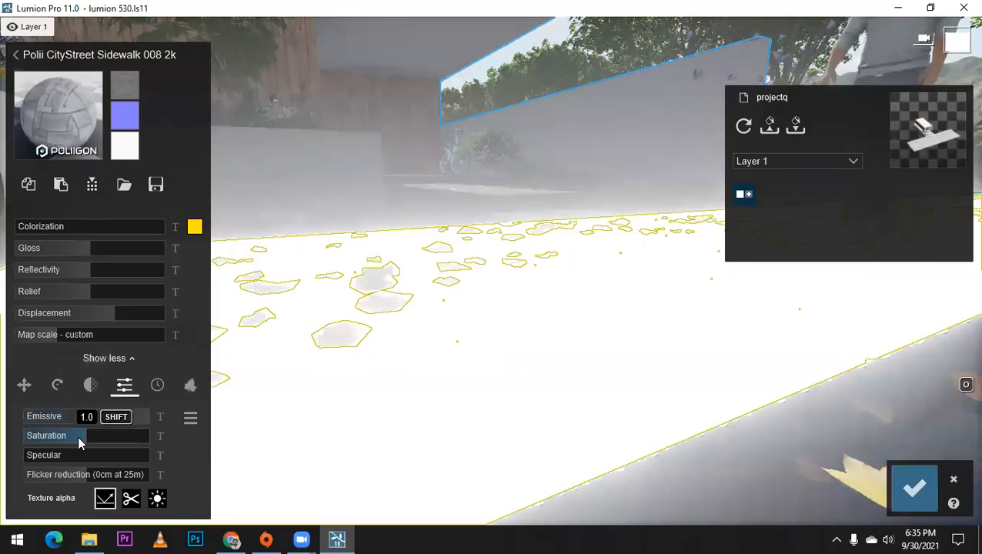
pyautogui.moveTo(115, 419); pyautogui.dragTo(2, 413)
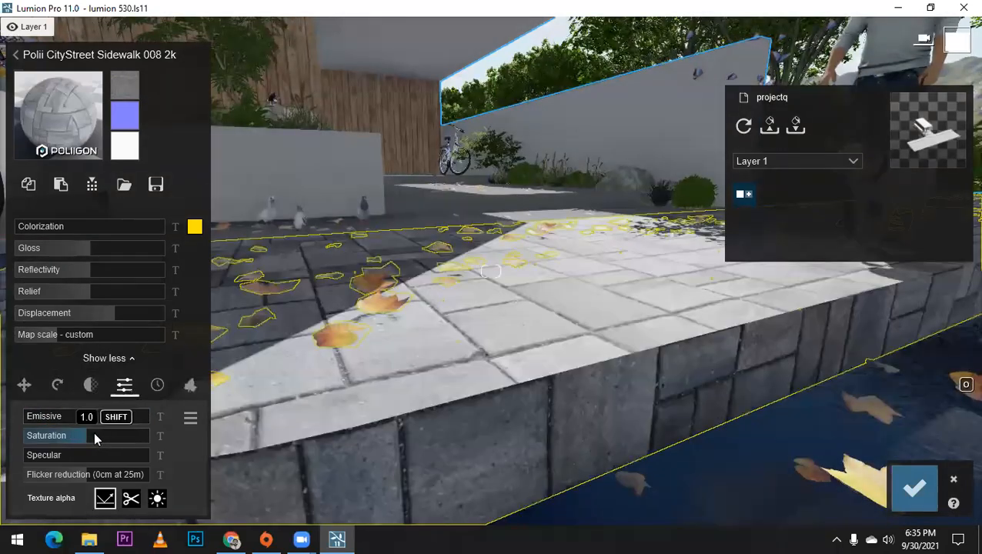
# Step: Test the sidewalk material's saturation and specular values, returning saturation to its middle setting and specular to zero
pyautogui.moveTo(101, 433)
pyautogui.mouseDown()
pyautogui.moveTo(52, 432)
pyautogui.moveTo(87, 433)
pyautogui.mouseUp()
pyautogui.press('s')
pyautogui.moveTo(44, 461); pyautogui.dragTo(23, 463)
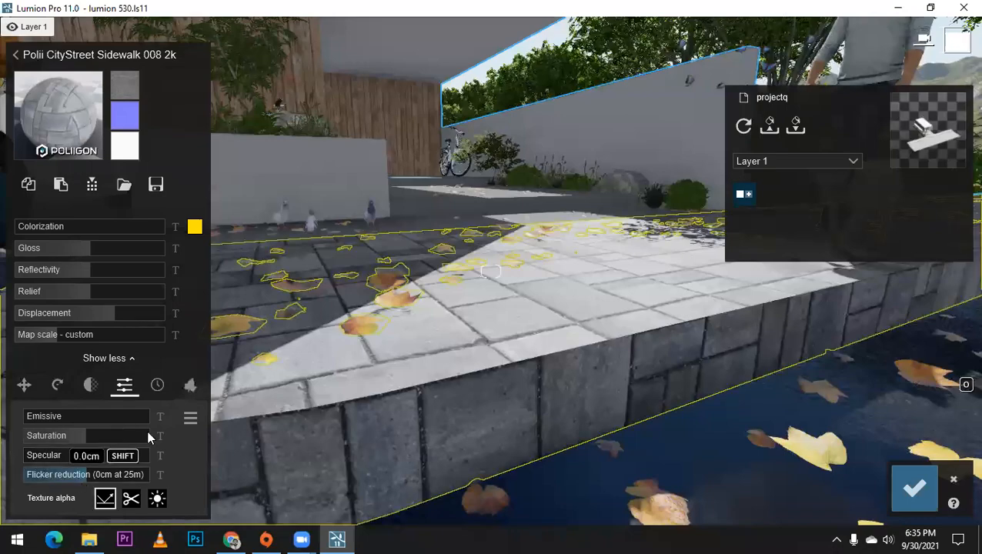
pyautogui.press('s')
# Step: Open the sidewalk material's weathering options and set weathering to 0.7
pyautogui.moveTo(405, 305); pyautogui.dragTo(412, 223, button='right')
pyautogui.moveTo(489, 308); pyautogui.dragTo(531, 304, button='right')
pyautogui.moveTo(529, 343); pyautogui.dragTo(596, 419, button='right')
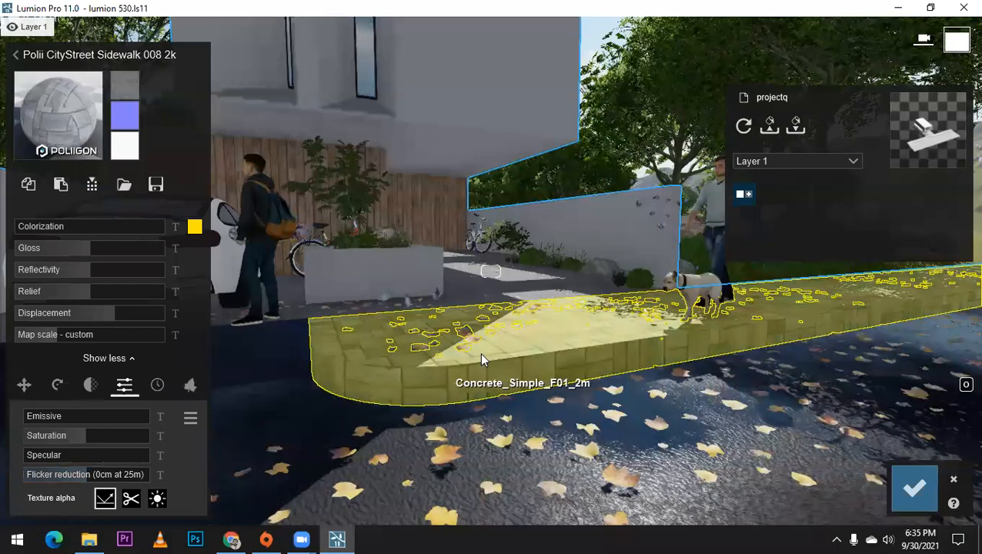
pyautogui.scroll(3, 481, 360)
pyautogui.click(156, 389)
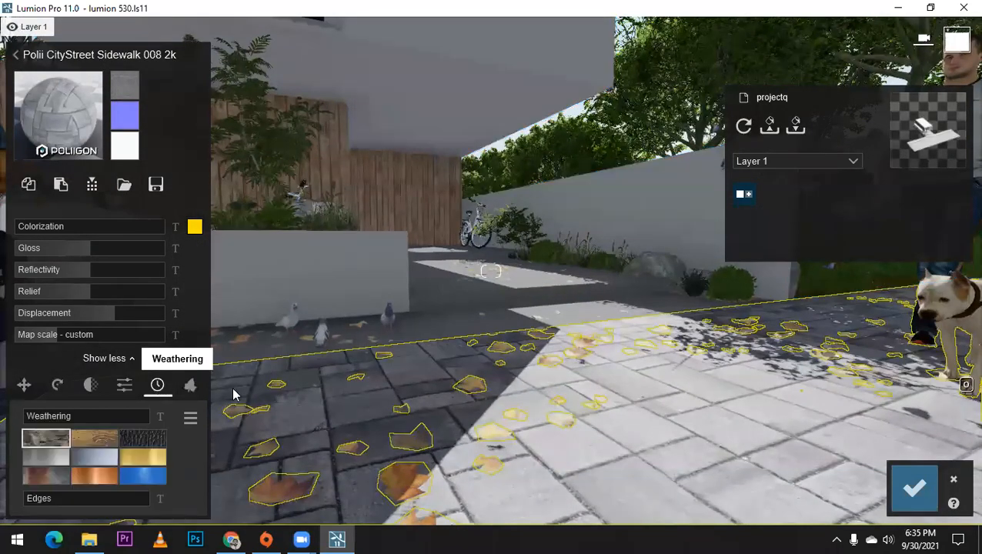
pyautogui.scroll(-4, 392, 373)
pyautogui.moveTo(395, 377); pyautogui.dragTo(430, 402, button='right')
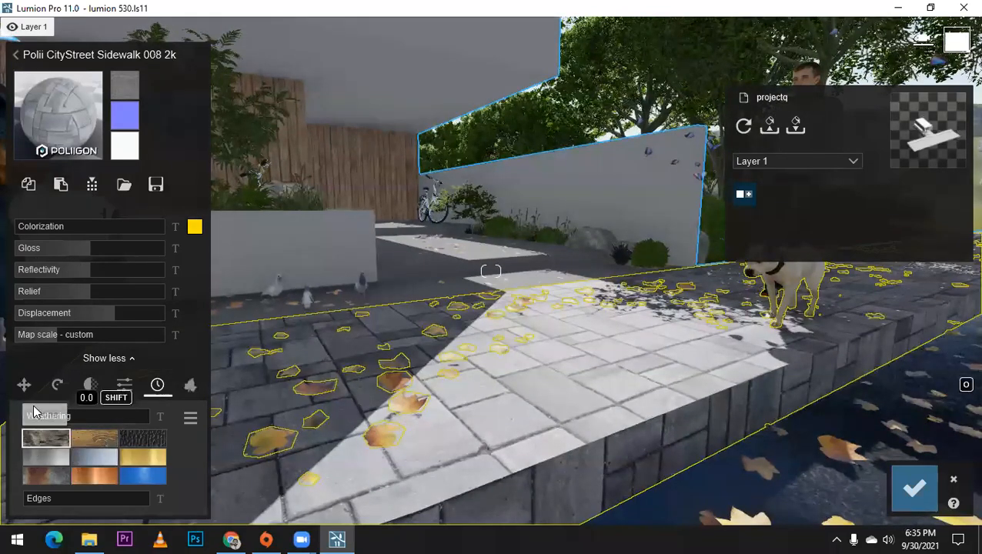
pyautogui.moveTo(35, 413); pyautogui.dragTo(112, 415)
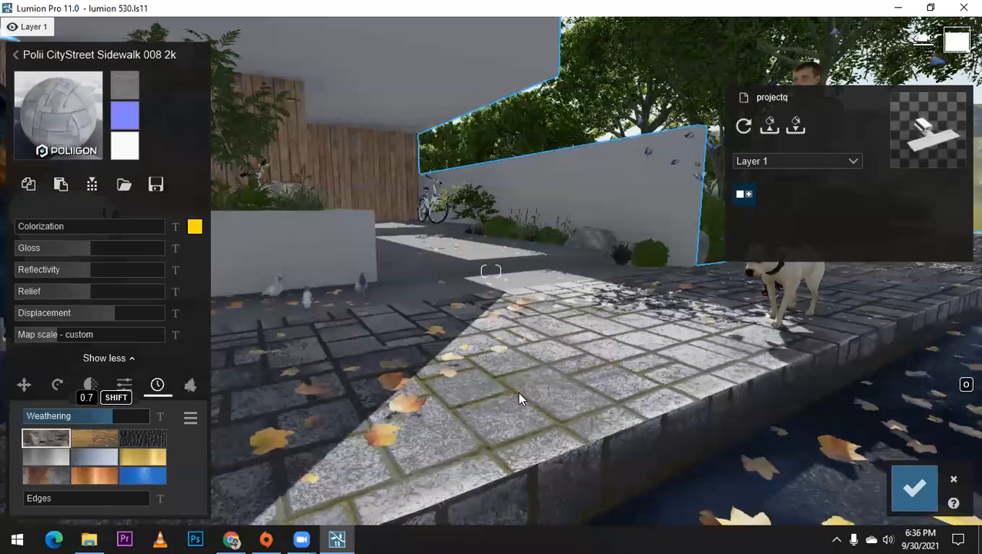
# Step: Select the driveway surface around the planter for a new material and browse the outdoor stone materials
pyautogui.scroll(-3, 517, 390)
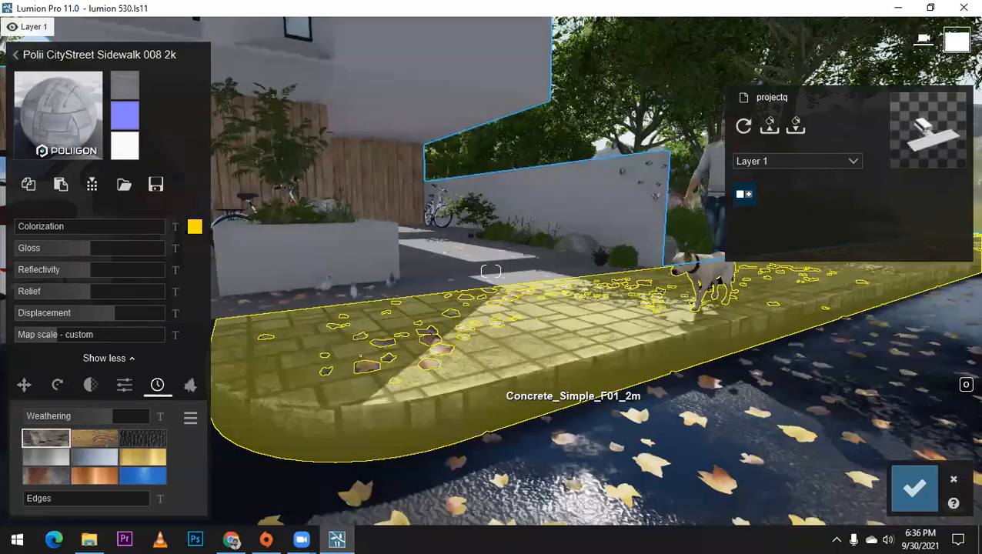
pyautogui.moveTo(517, 391); pyautogui.dragTo(512, 361, button='right')
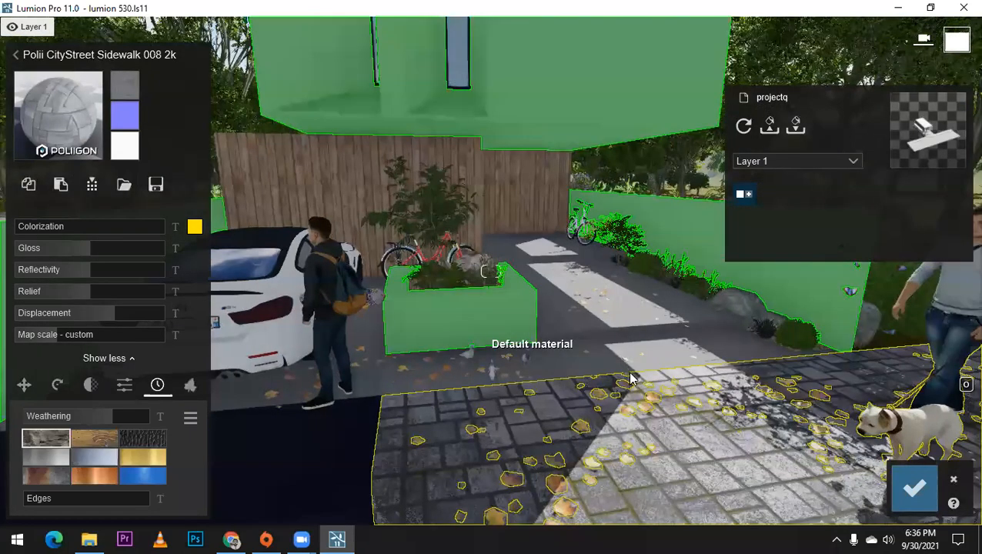
pyautogui.scroll(2, 608, 327)
pyautogui.click(613, 329)
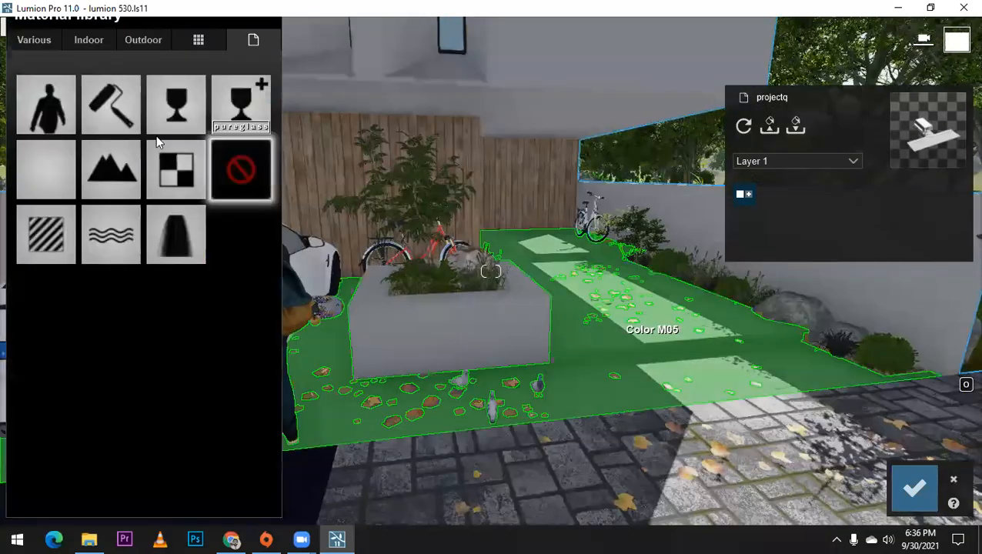
pyautogui.click(138, 40)
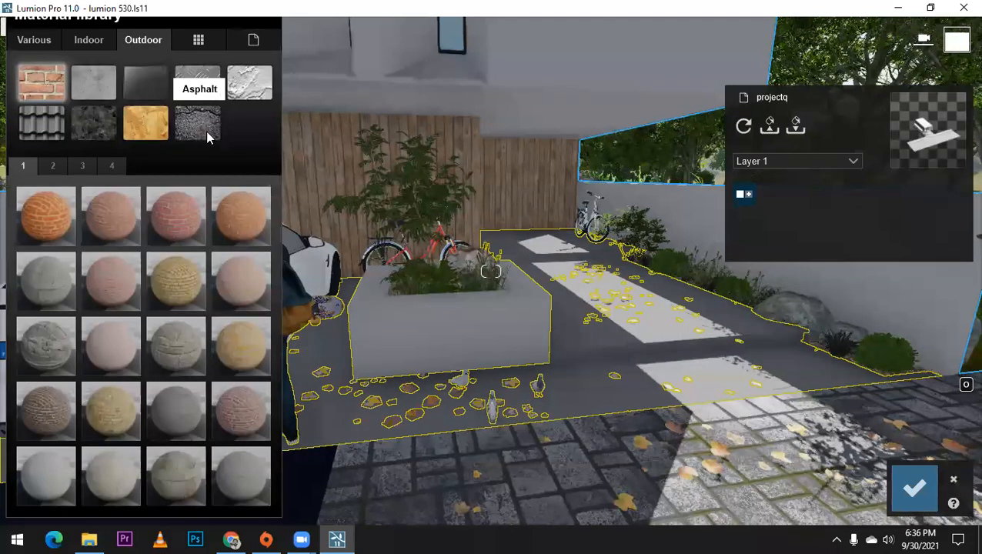
pyautogui.click(77, 131)
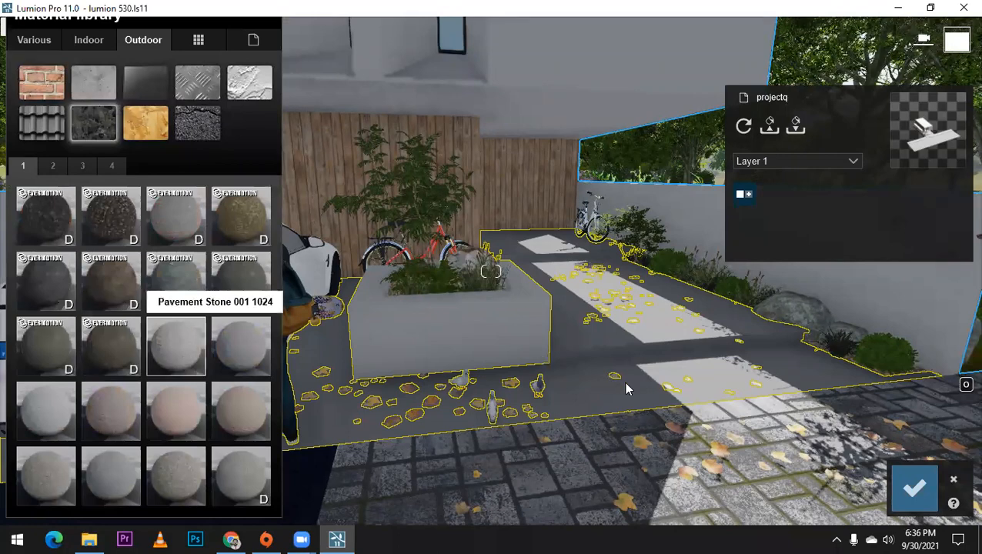
# Step: Try Pavement Stone 001 1024 and Evermotion Slate Panels 001A 2048 on the driveway and inspect them up close
pyautogui.press('w')
pyautogui.press('w')
pyautogui.moveTo(636, 405); pyautogui.dragTo(646, 425, button='right')
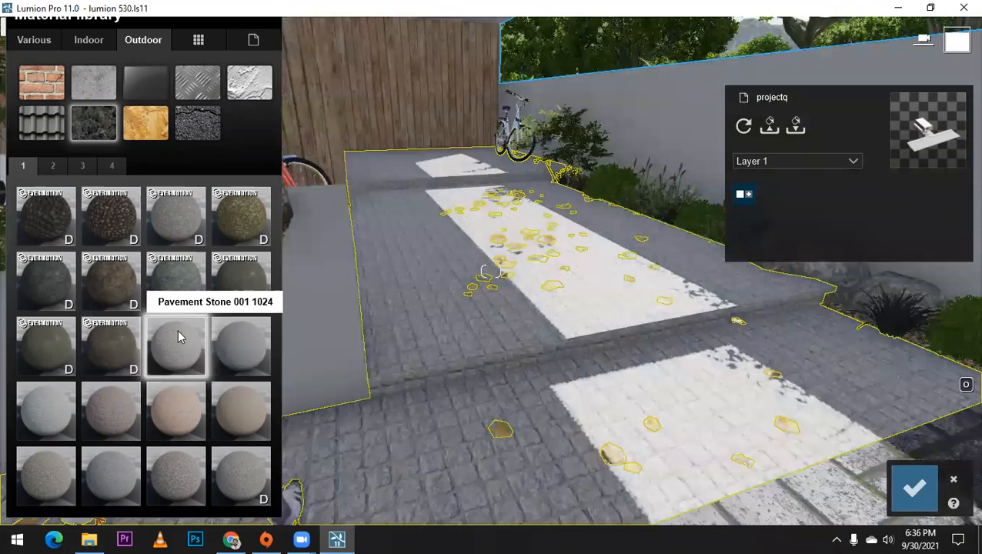
pyautogui.click(180, 333)
pyautogui.press('w')
pyautogui.click(237, 287)
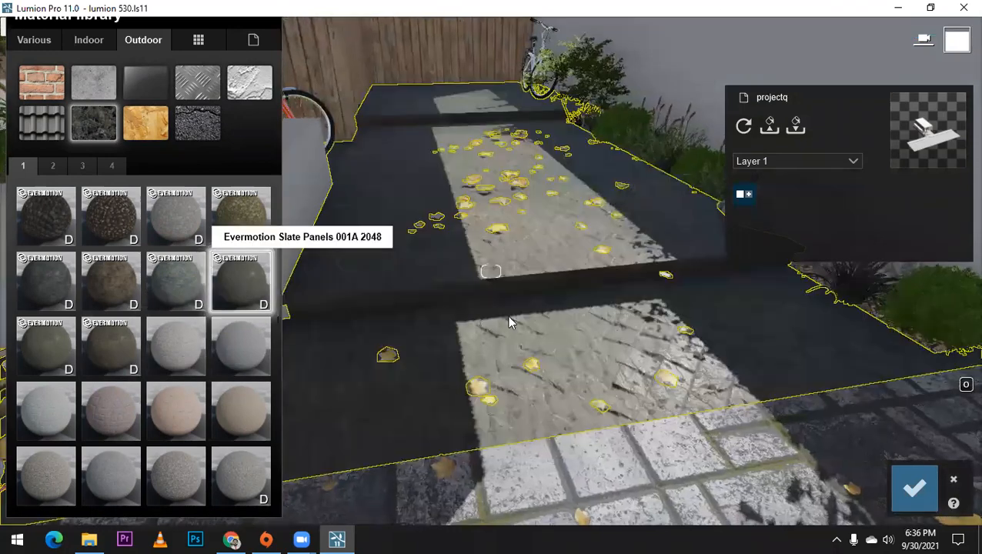
pyautogui.press('w')
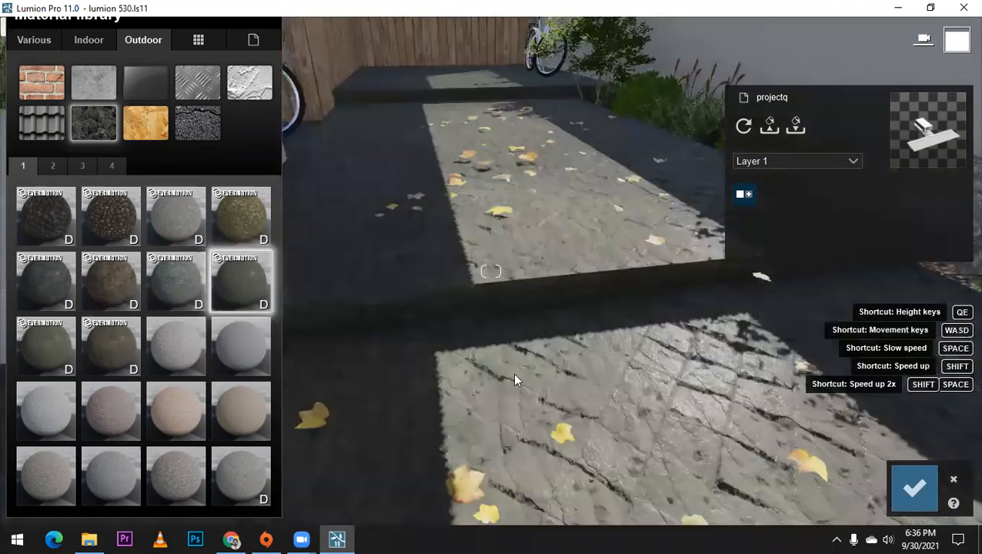
# Step: Try a mossy brick paving and Polii CityStreet Sidewalk 002 2k on the driveway, checking the paving around the planter
pyautogui.click(52, 165)
pyautogui.click(53, 220)
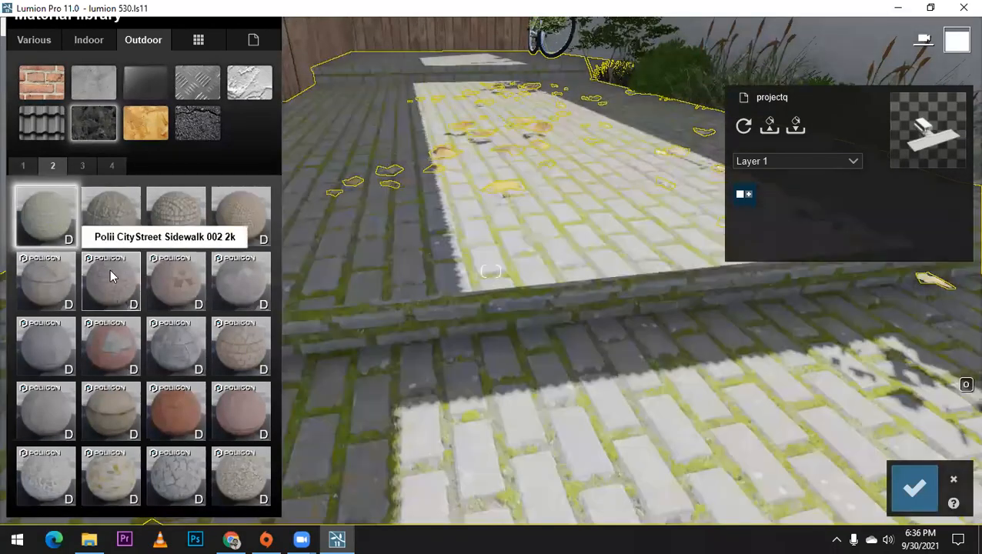
pyautogui.click(110, 277)
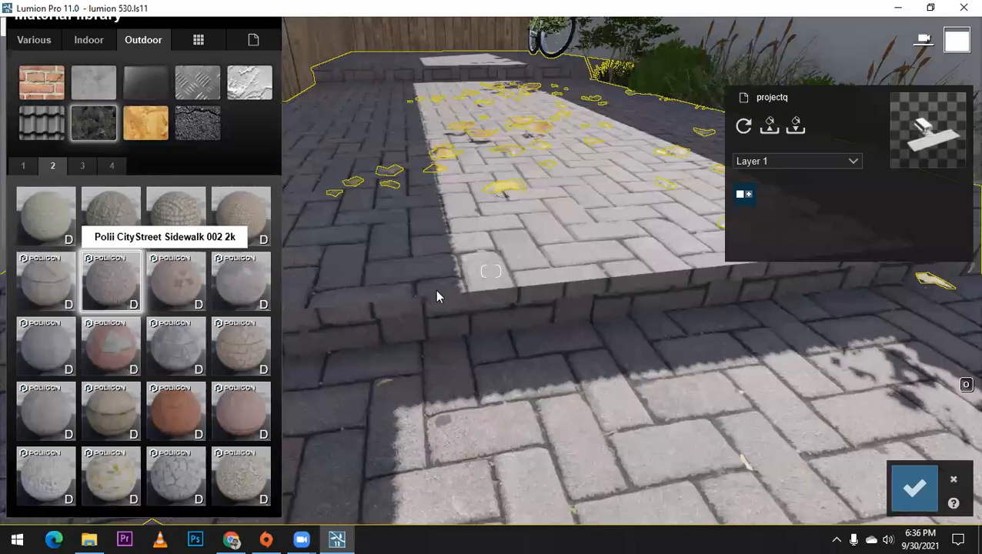
pyautogui.scroll(-2, 439, 296)
pyautogui.scroll(-5, 474, 300)
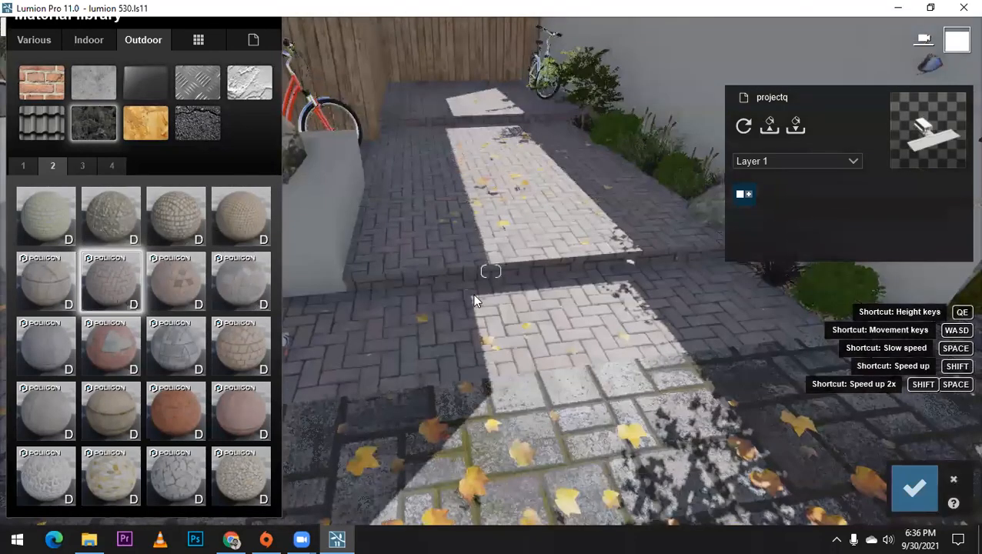
pyautogui.moveTo(474, 295); pyautogui.dragTo(481, 317, button='right')
pyautogui.moveTo(490, 324); pyautogui.dragTo(495, 416, button='middle')
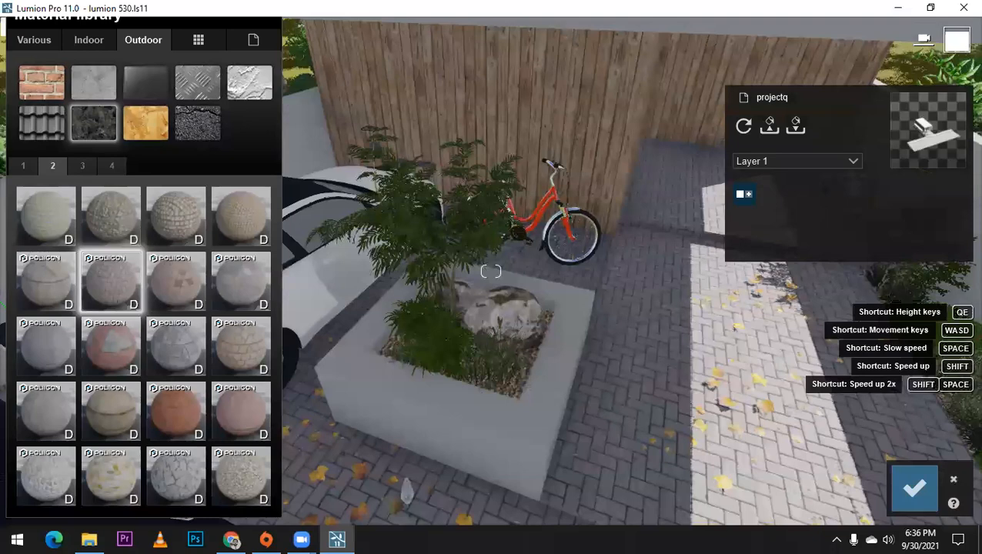
pyautogui.moveTo(492, 385); pyautogui.dragTo(530, 369, button='right')
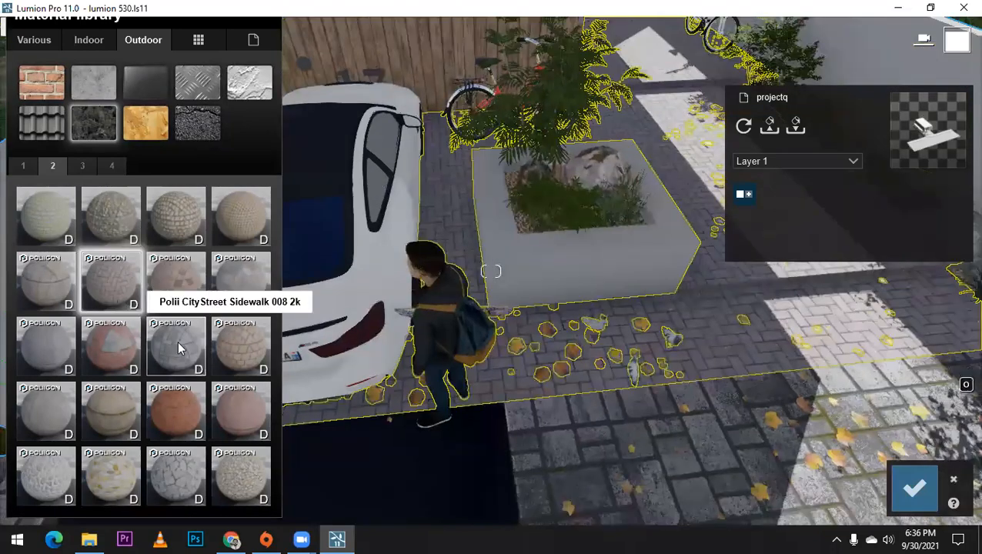
# Step: Apply Polii CityStreet Sidewalk 008 2k to the driveway and open its material settings
pyautogui.click(178, 349)
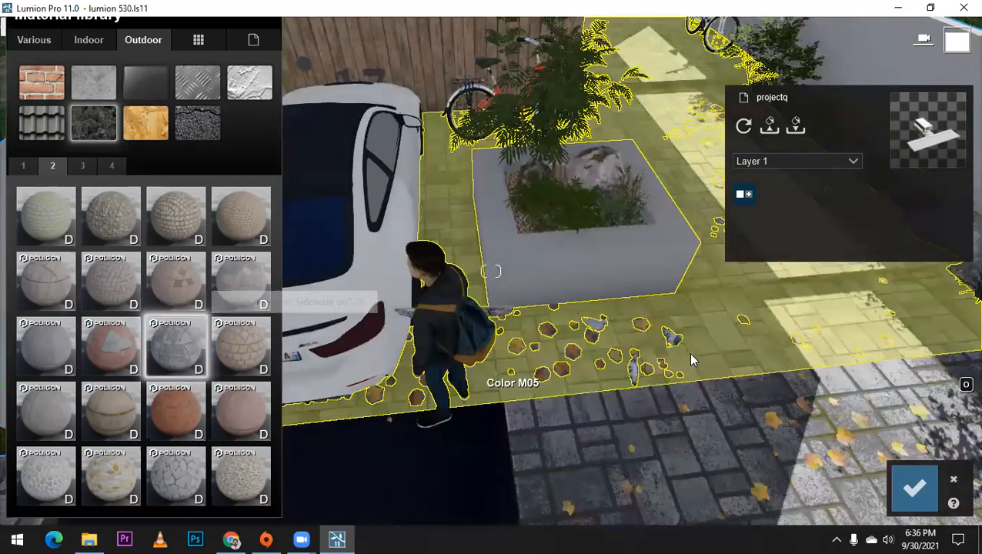
pyautogui.moveTo(691, 359); pyautogui.dragTo(673, 358, button='right')
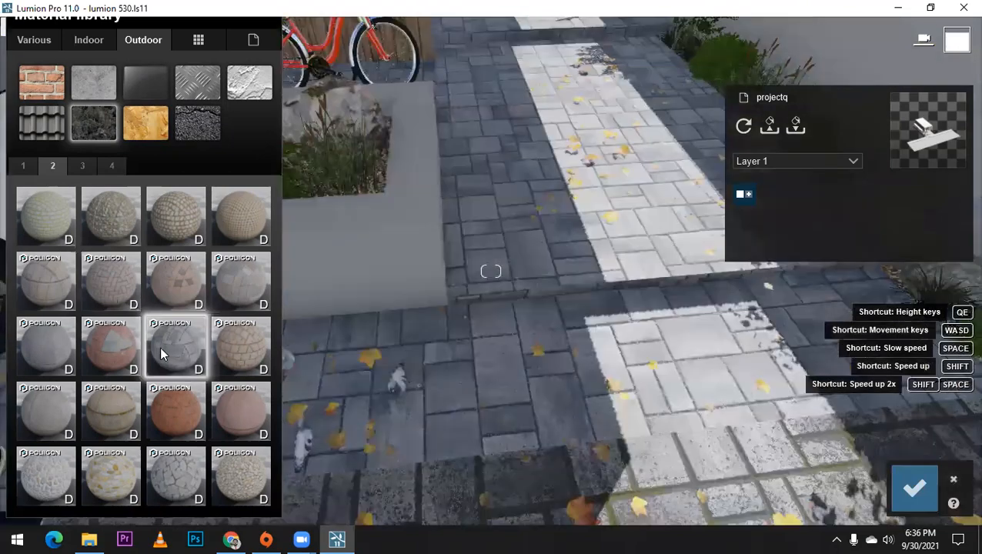
pyautogui.click(161, 353)
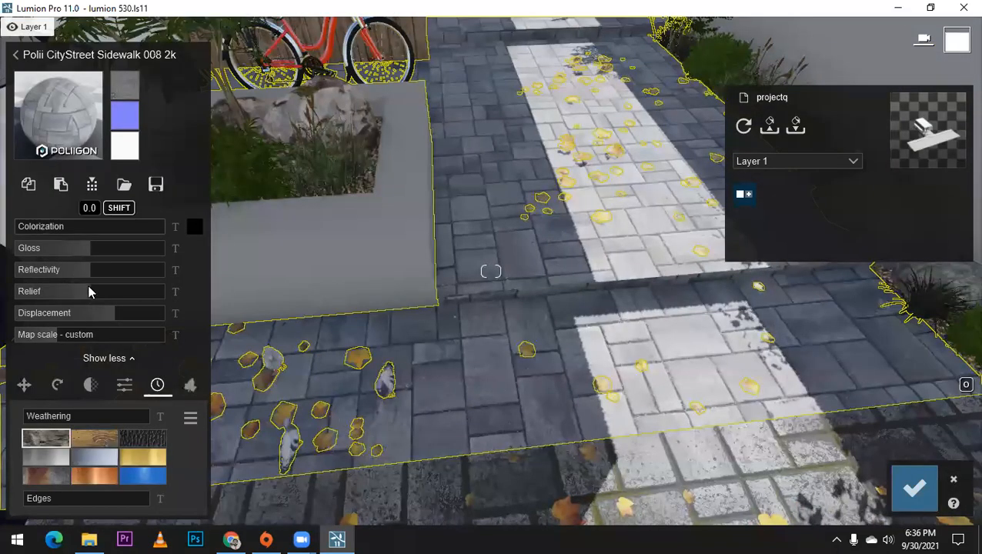
# Step: Set the driveway material's weathering to 0.7 and displacement to 1.0, and check the paving up close
pyautogui.moveTo(64, 422); pyautogui.dragTo(109, 427)
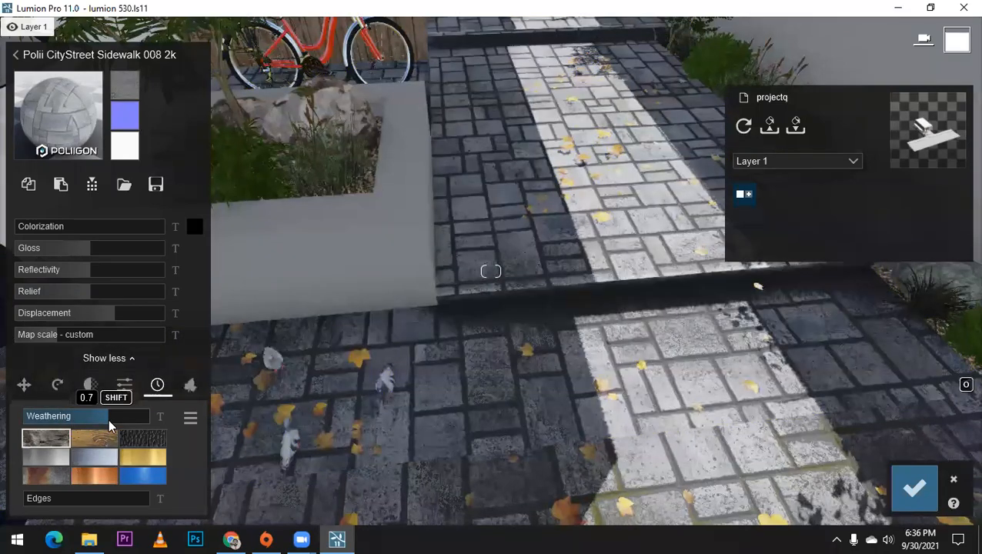
pyautogui.moveTo(100, 312); pyautogui.dragTo(176, 321)
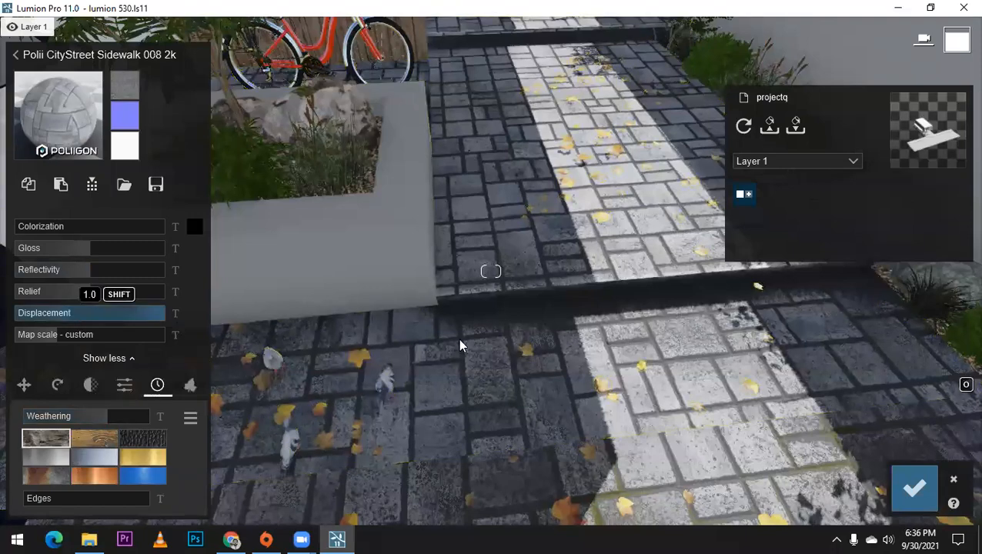
pyautogui.scroll(4, 464, 340)
pyautogui.moveTo(464, 340); pyautogui.dragTo(469, 415, button='right')
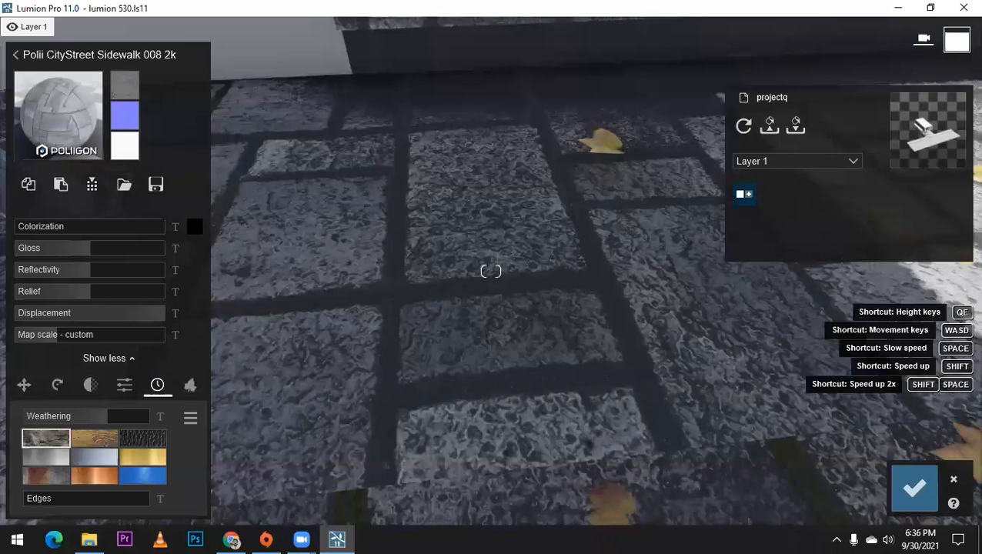
pyautogui.moveTo(491, 271); pyautogui.dragTo(585, 202, button='right')
pyautogui.moveTo(491, 271); pyautogui.dragTo(483, 264, button='right')
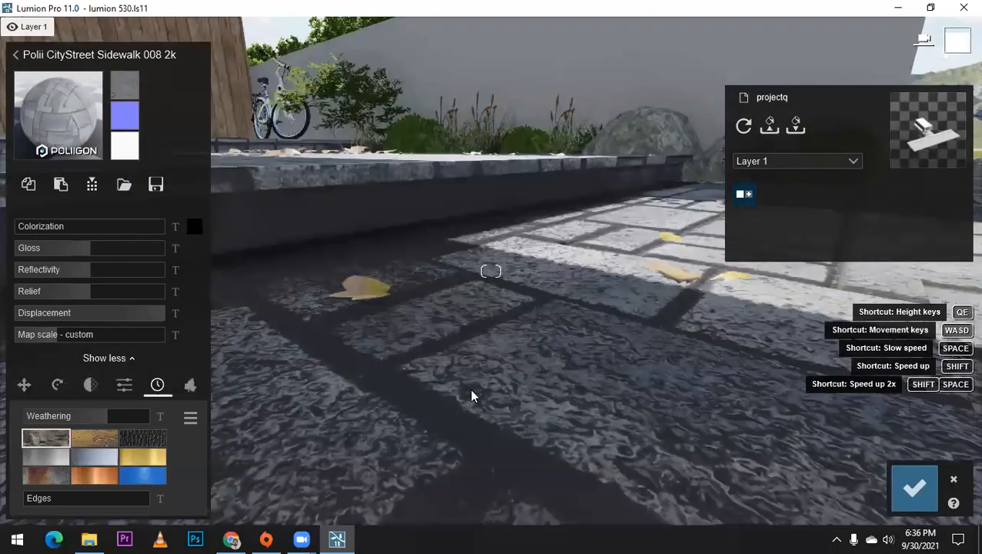
pyautogui.moveTo(470, 388); pyautogui.dragTo(514, 350, button='right')
pyautogui.scroll(-3, 484, 337)
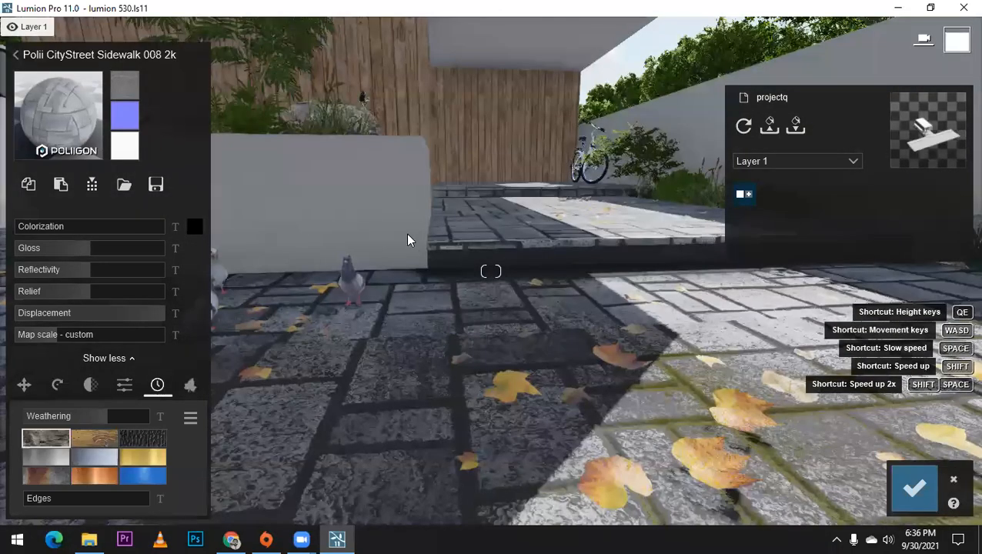
pyautogui.click(408, 241)
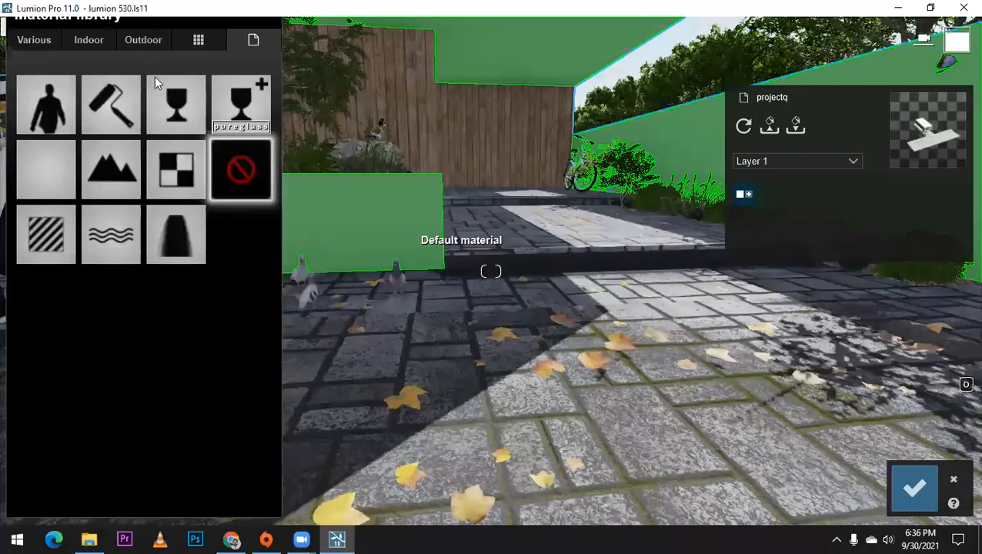
pyautogui.click(143, 40)
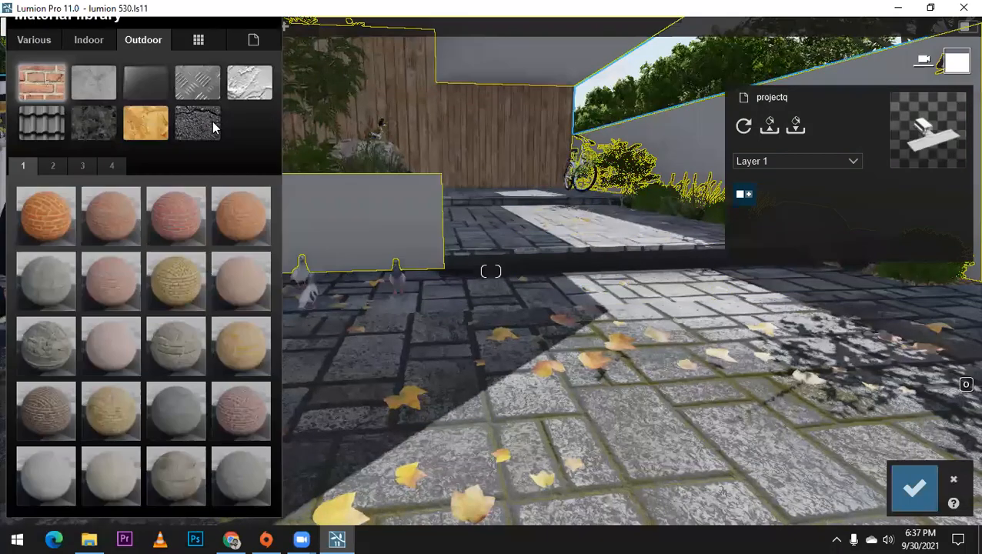
pyautogui.click(240, 92)
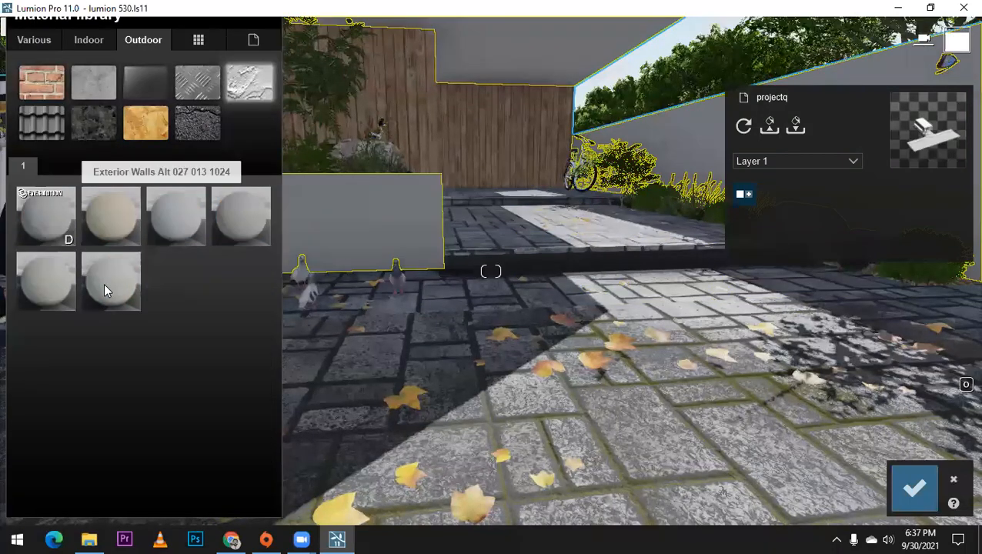
pyautogui.click(110, 286)
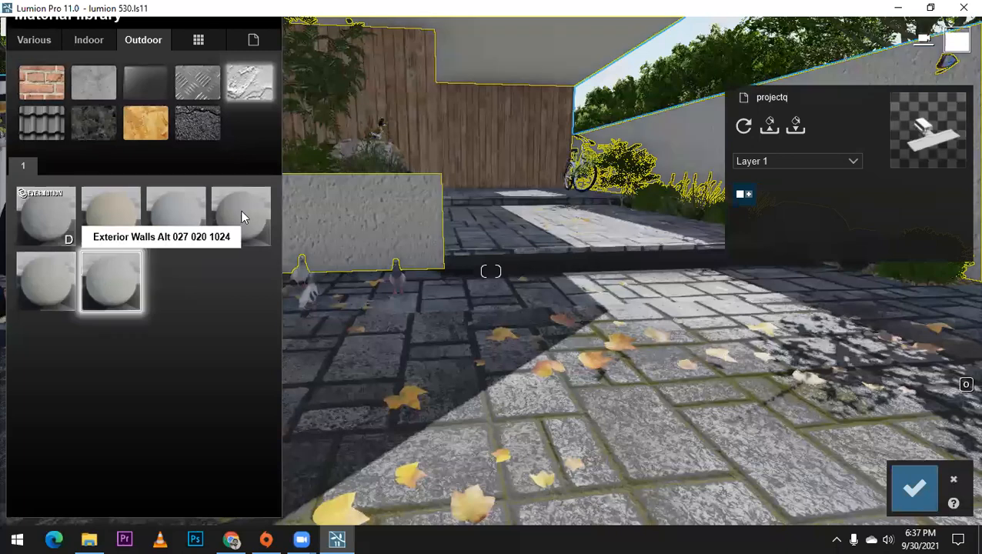
pyautogui.press('a')
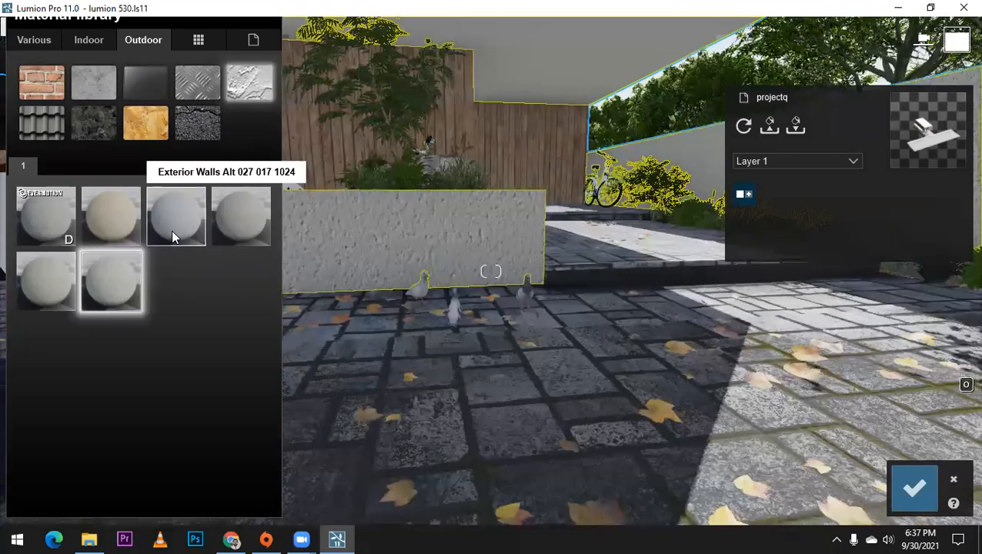
pyautogui.click(171, 229)
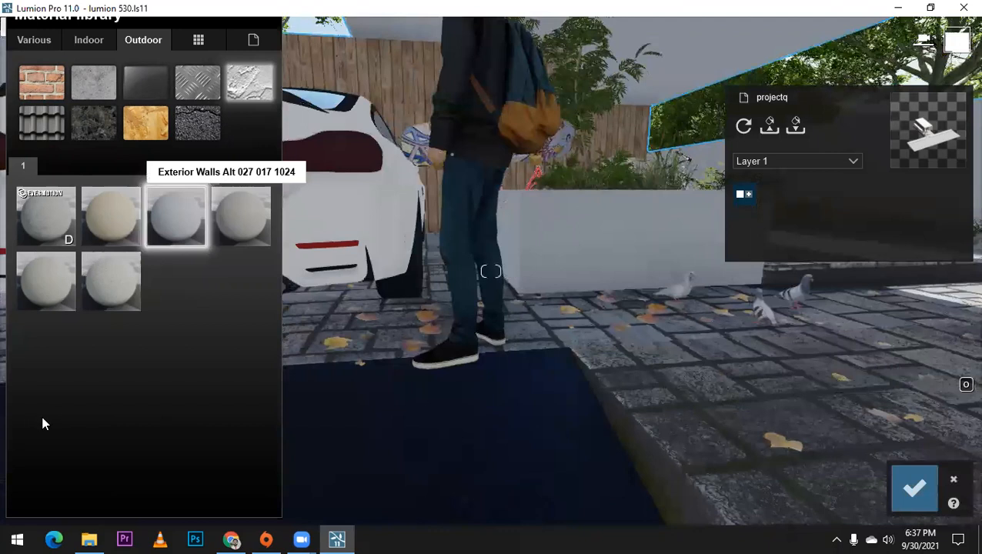
pyautogui.click(46, 416)
pyautogui.moveTo(61, 417); pyautogui.dragTo(81, 418)
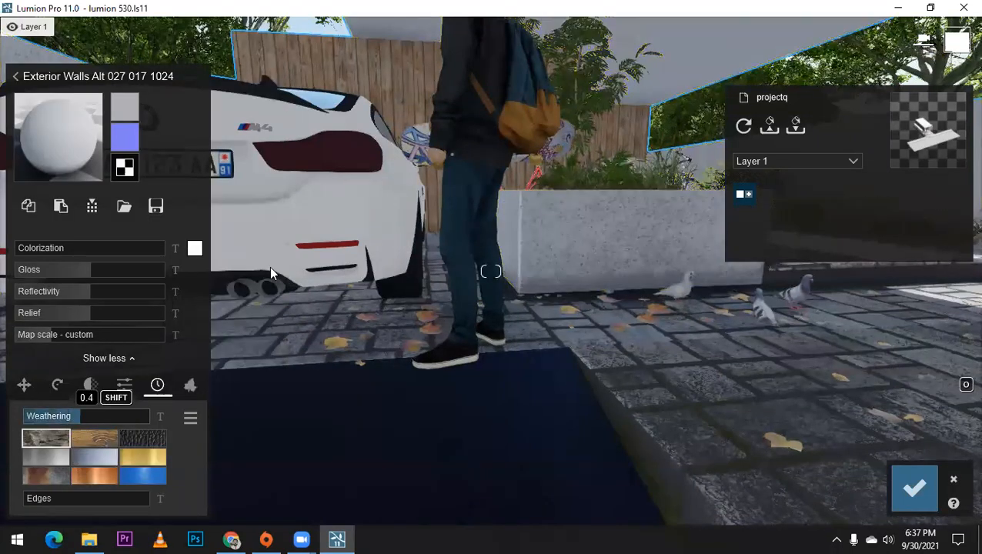
pyautogui.moveTo(491, 271); pyautogui.dragTo(490, 208, button='right')
pyautogui.press('s')
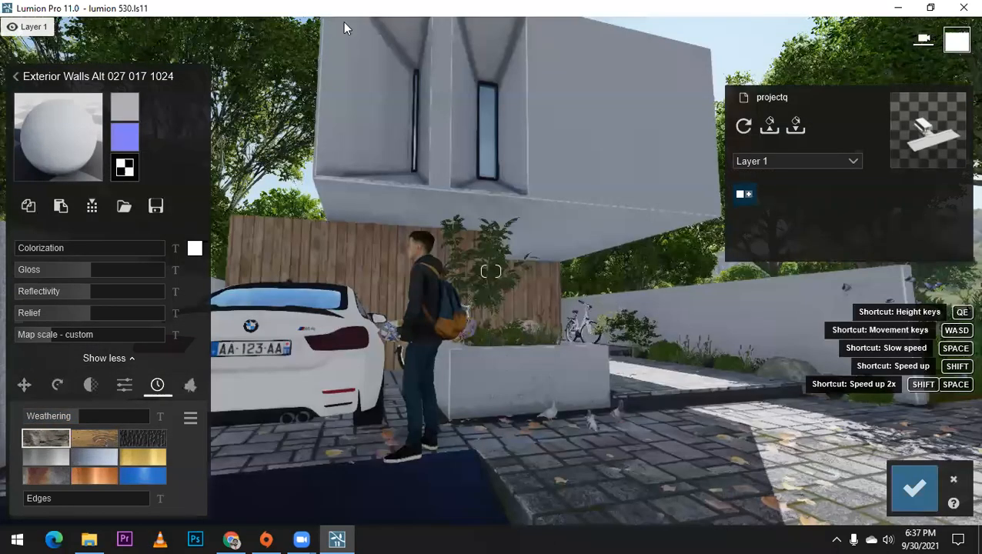
pyautogui.moveTo(345, 23); pyautogui.dragTo(369, 66, button='right')
pyautogui.moveTo(73, 417); pyautogui.dragTo(52, 420)
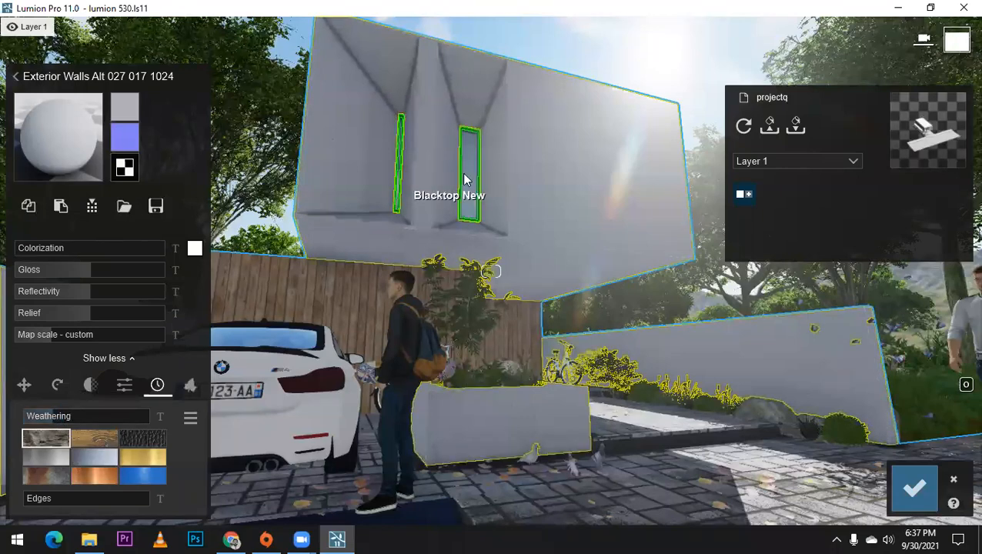
# Step: Apply Interior Glass 001 to the glass of the two narrow facade windows
pyautogui.moveTo(465, 184); pyautogui.dragTo(460, 178, button='right')
pyautogui.click(67, 162)
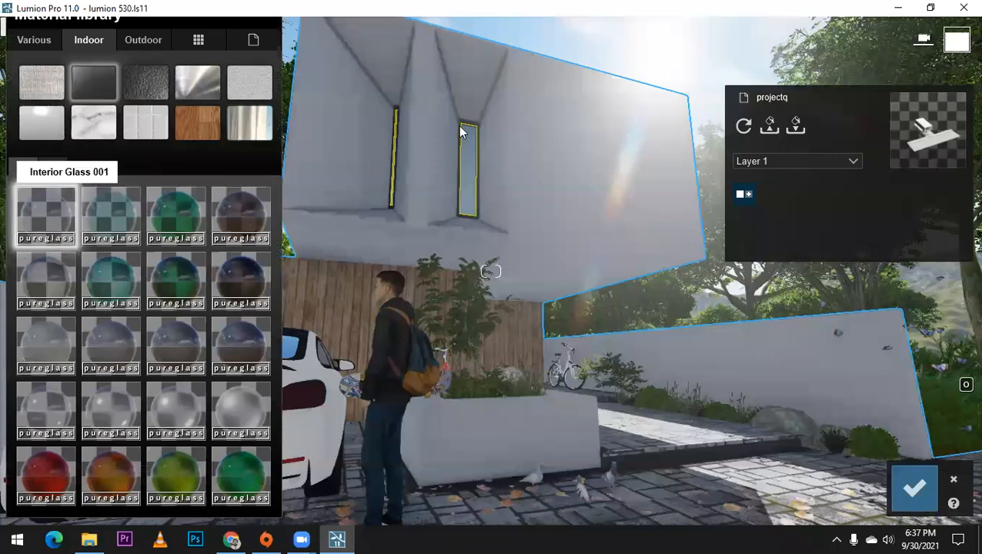
pyautogui.click(51, 224)
# Step: Assign a Standard material to the facade window frames, color it black and adjust its gloss
pyautogui.click(58, 238)
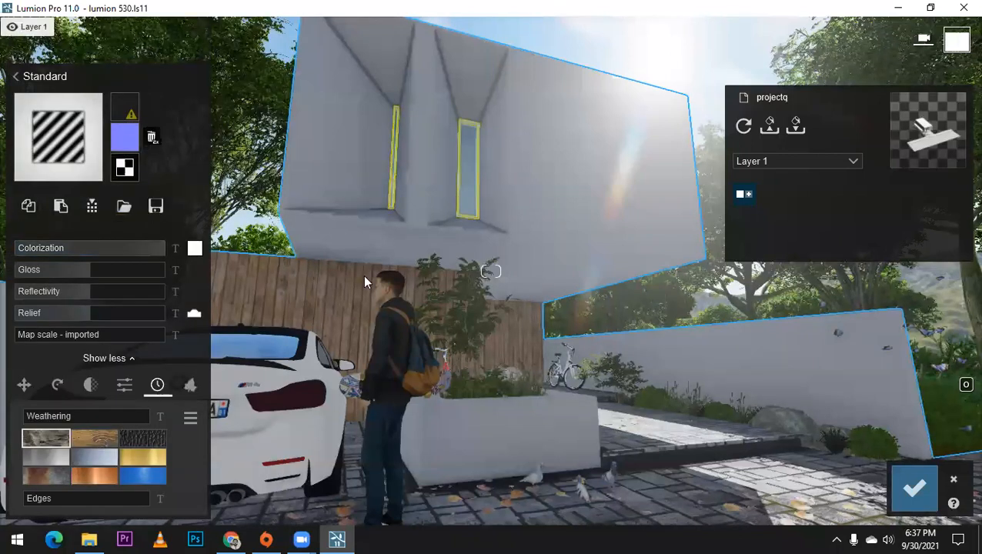
pyautogui.click(195, 248)
pyautogui.click(222, 356)
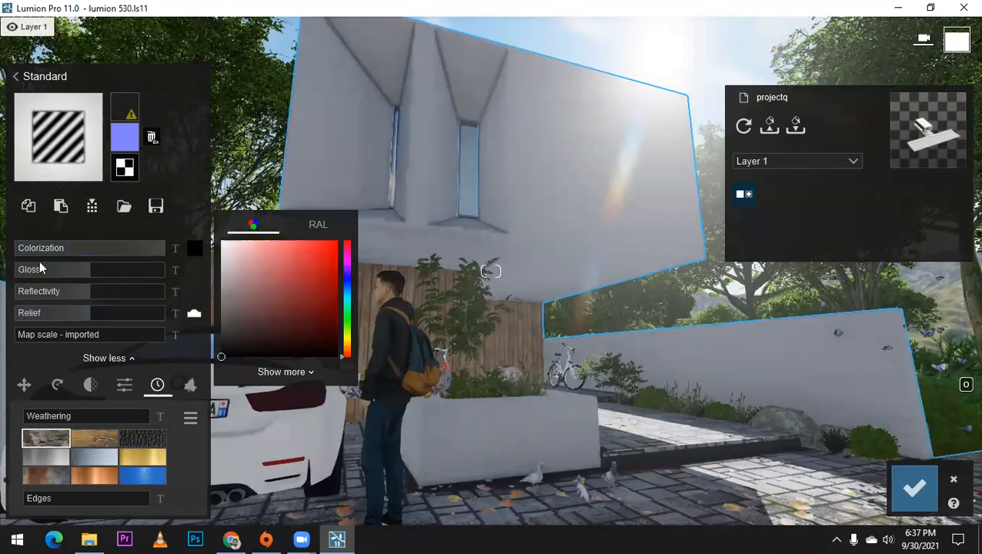
pyautogui.scroll(3, 468, 137)
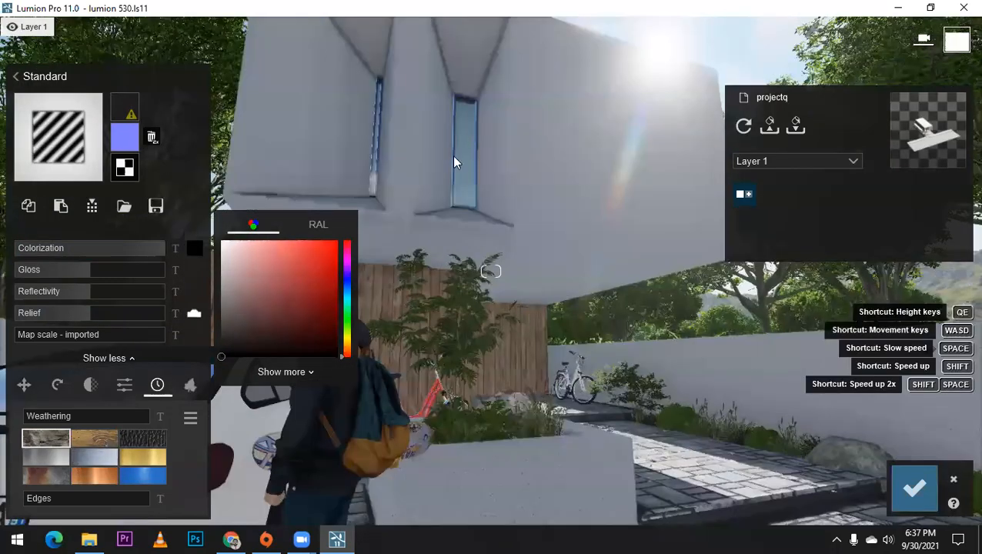
pyautogui.scroll(5, 454, 162)
pyautogui.moveTo(136, 271); pyautogui.dragTo(7, 330)
pyautogui.moveTo(357, 275); pyautogui.dragTo(451, 253, button='right')
pyautogui.scroll(-3, 431, 245)
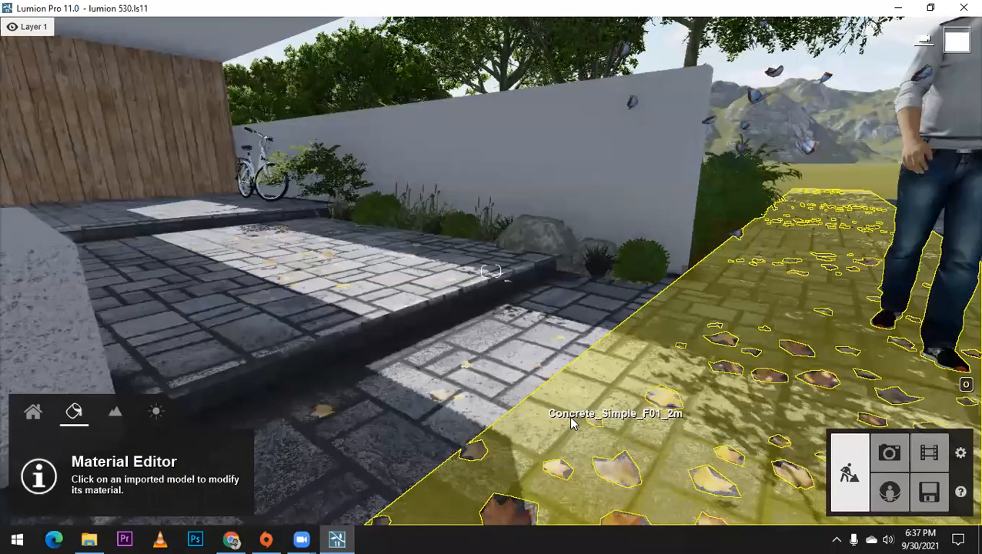
# Step: Tint the Polii CityStreet Sidewalk 008 2k paving on the street sidewalk dark grey with a light colorization amount
pyautogui.click(571, 423)
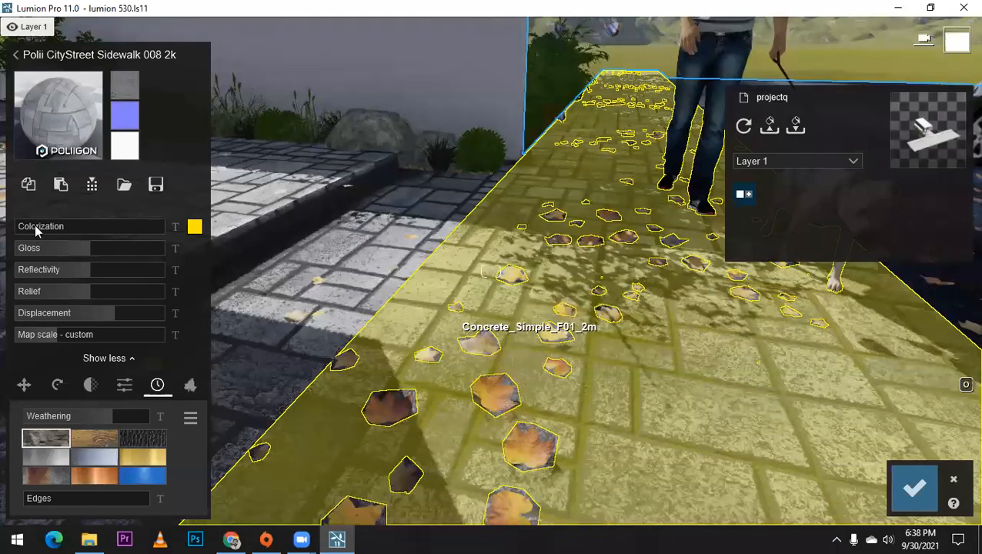
pyautogui.moveTo(34, 224); pyautogui.dragTo(73, 228)
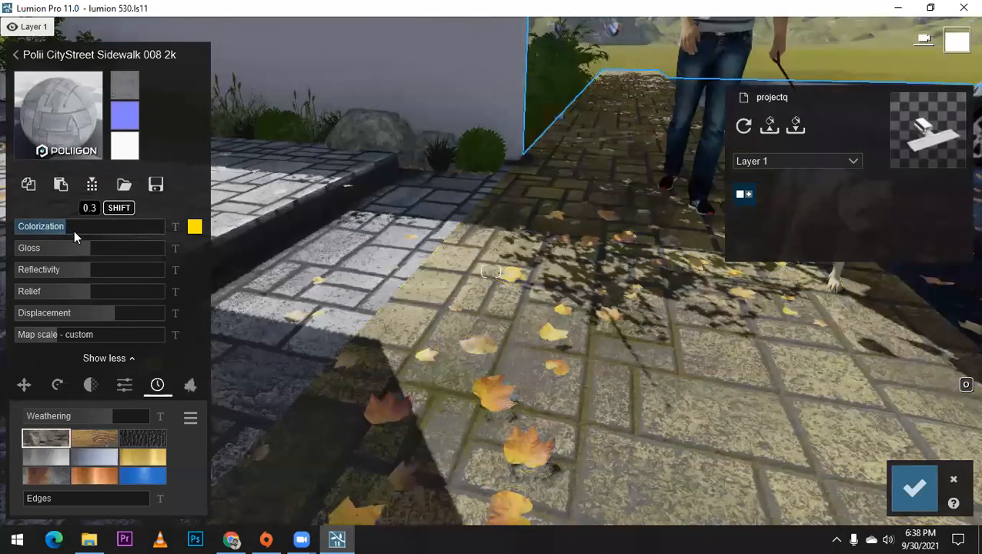
pyautogui.click(194, 226)
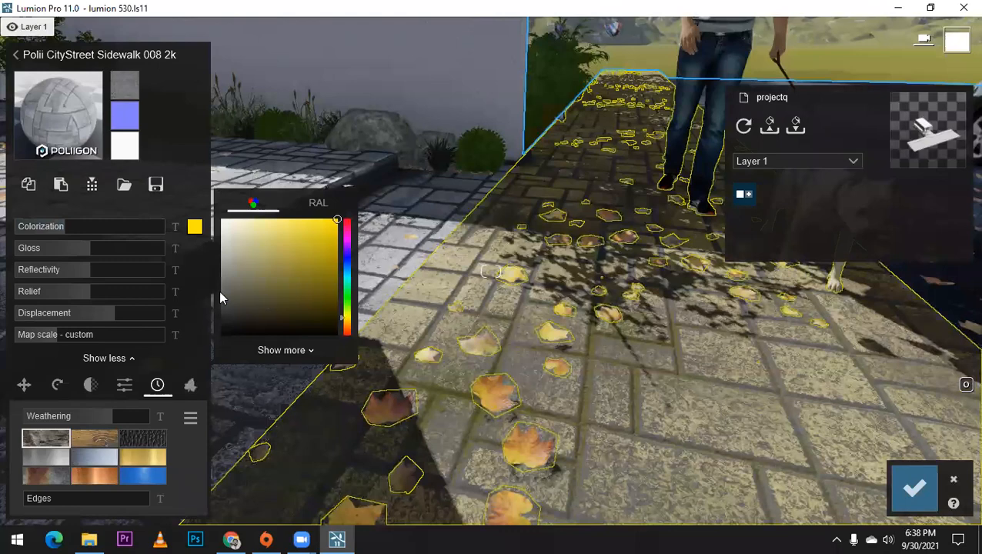
pyautogui.click(221, 247)
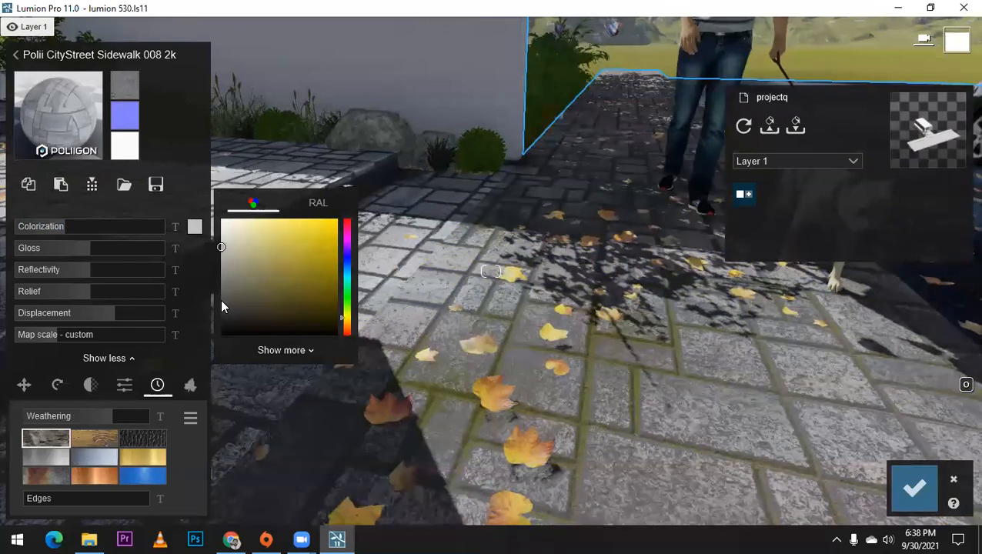
pyautogui.click(221, 302)
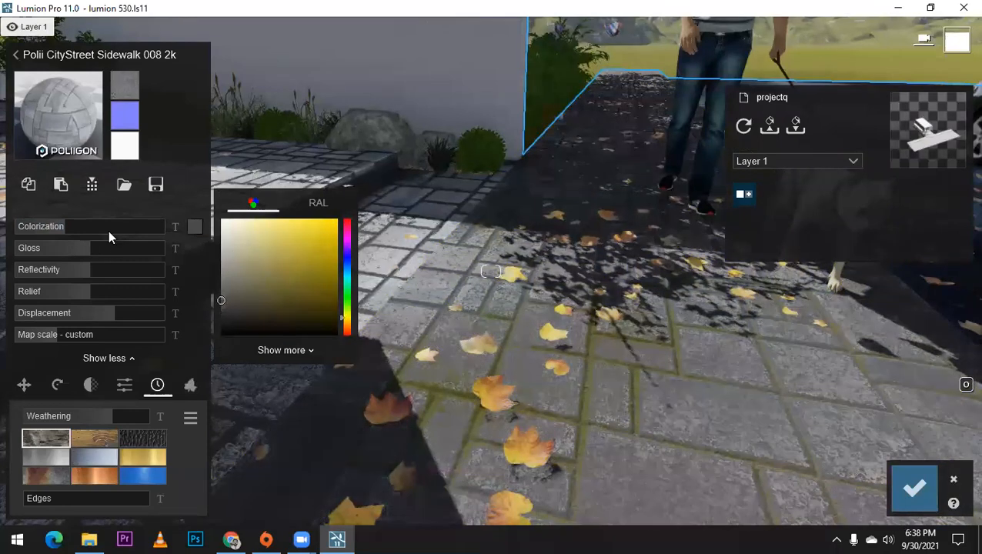
pyautogui.click(102, 225)
pyautogui.moveTo(72, 225); pyautogui.dragTo(45, 229)
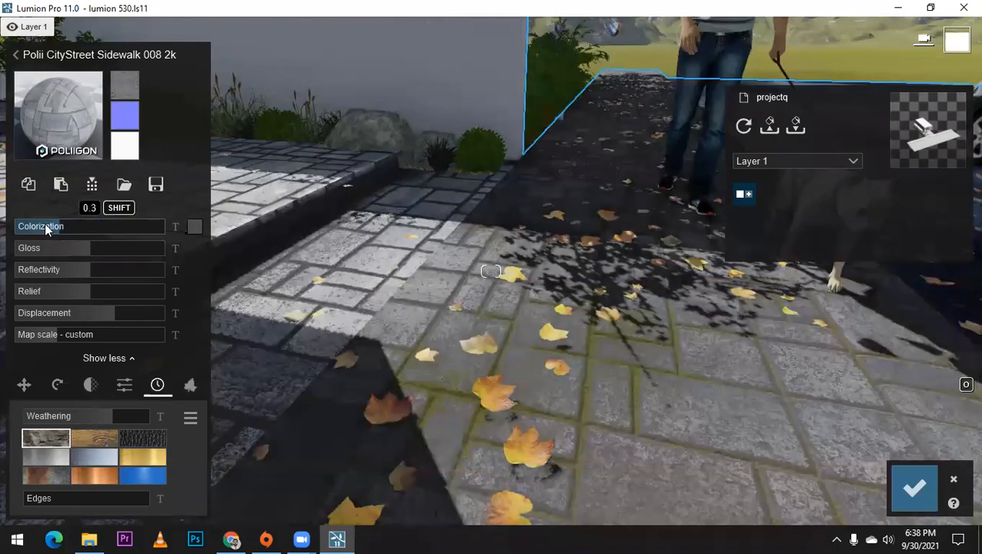
# Step: Fine-tune the sidewalk paving surface with slightly reduced gloss and reflectivity, relief 1.6 and about mid-range displacement
pyautogui.moveTo(109, 259); pyautogui.dragTo(180, 261)
pyautogui.moveTo(100, 262)
pyautogui.mouseDown()
pyautogui.moveTo(194, 261)
pyautogui.moveTo(121, 253)
pyautogui.moveTo(228, 264)
pyautogui.moveTo(88, 278)
pyautogui.moveTo(81, 250)
pyautogui.moveTo(86, 266)
pyautogui.moveTo(186, 271)
pyautogui.moveTo(92, 272)
pyautogui.moveTo(167, 272)
pyautogui.moveTo(84, 275)
pyautogui.moveTo(86, 289)
pyautogui.mouseUp()
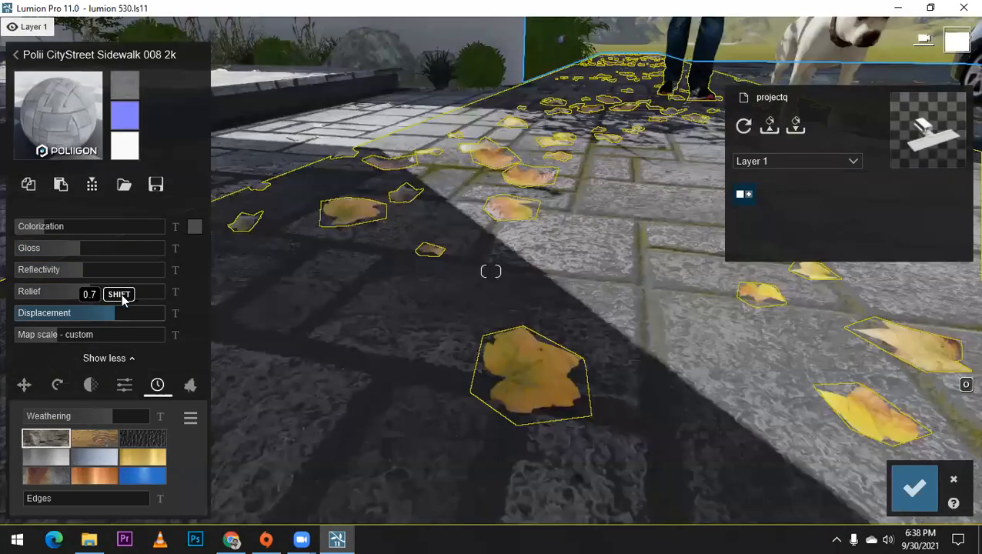
pyautogui.moveTo(122, 296); pyautogui.dragTo(184, 296)
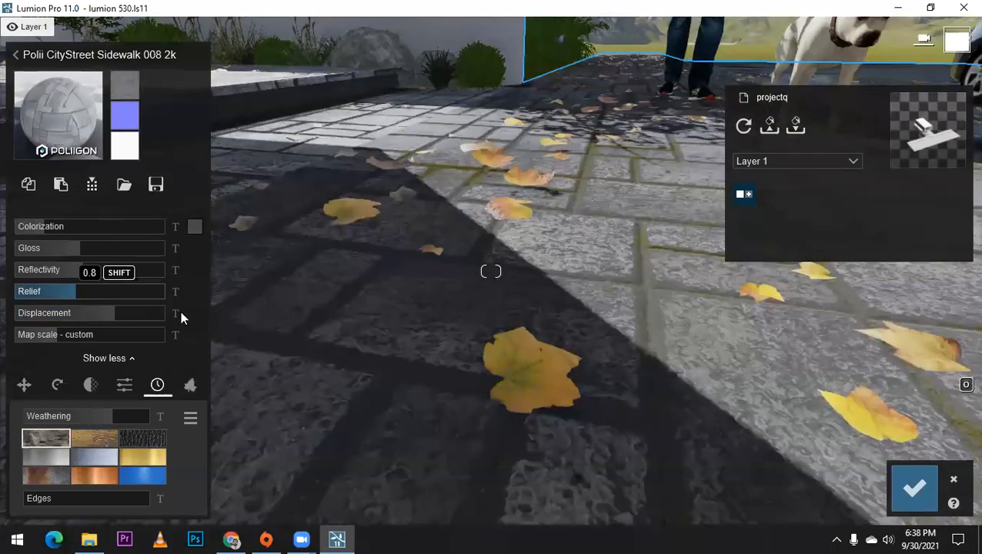
pyautogui.moveTo(101, 316); pyautogui.dragTo(136, 316)
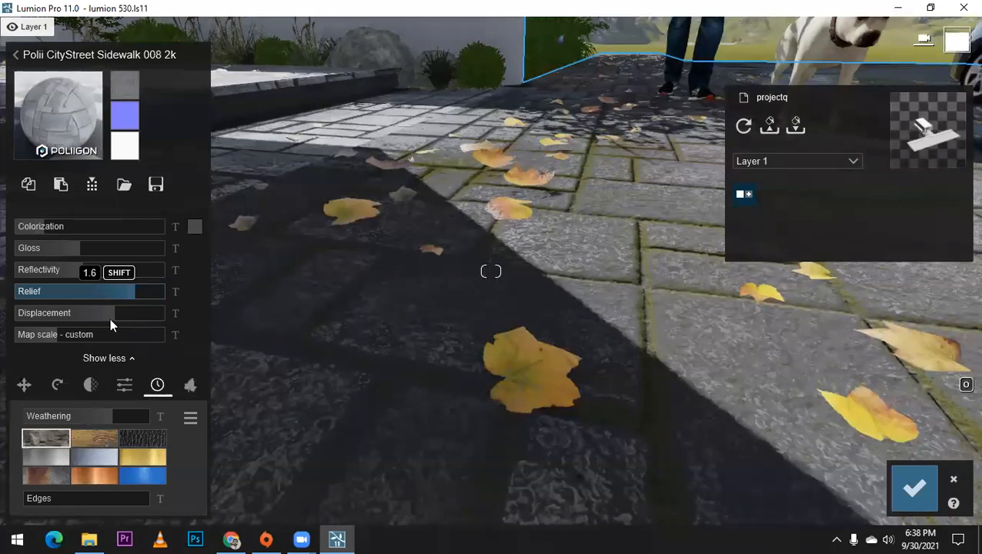
pyautogui.moveTo(148, 314); pyautogui.dragTo(2, 323)
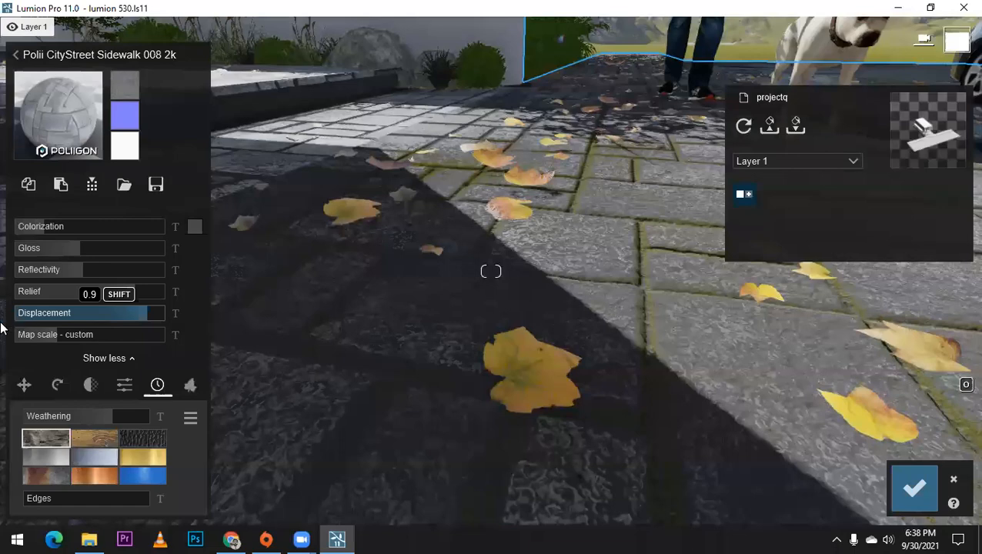
pyautogui.click(100, 319)
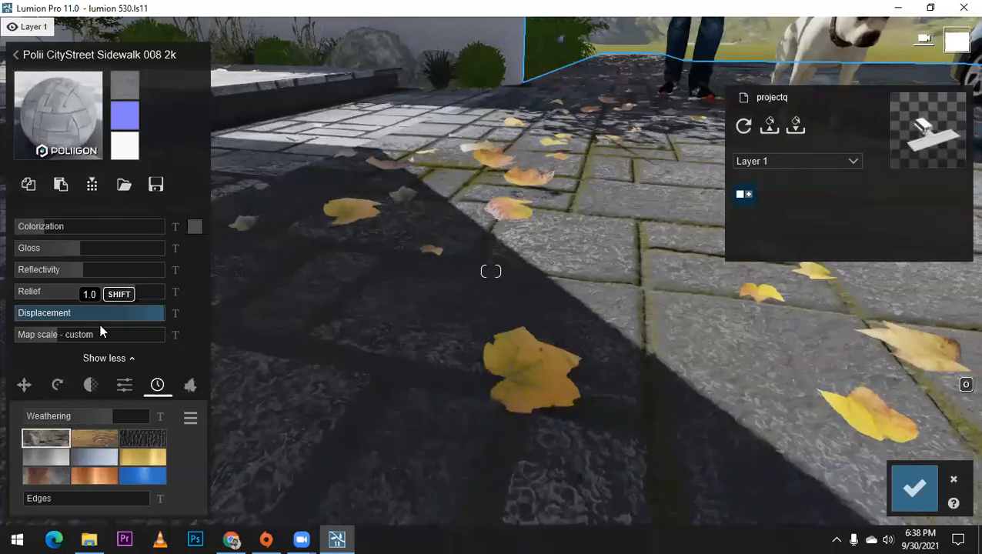
pyautogui.click(54, 337)
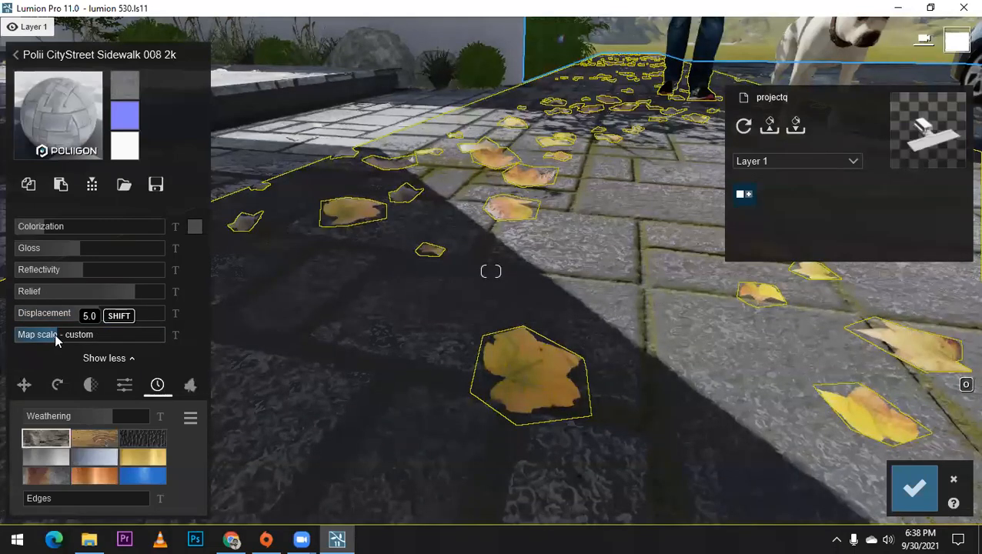
# Step: Try leaf foliage on the sidewalk paving with a spread of 0.2, and return the spread to 0.0
pyautogui.click(190, 389)
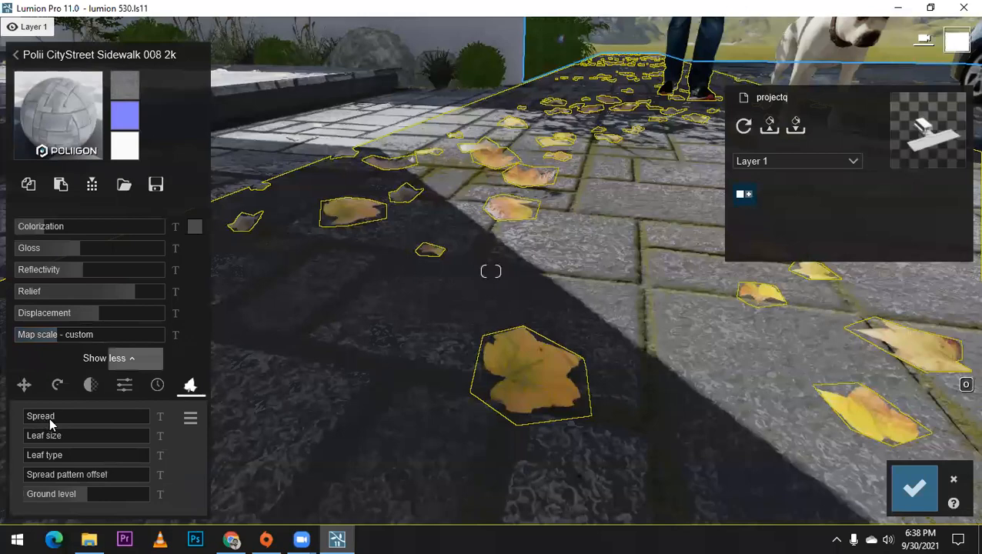
pyautogui.click(50, 420)
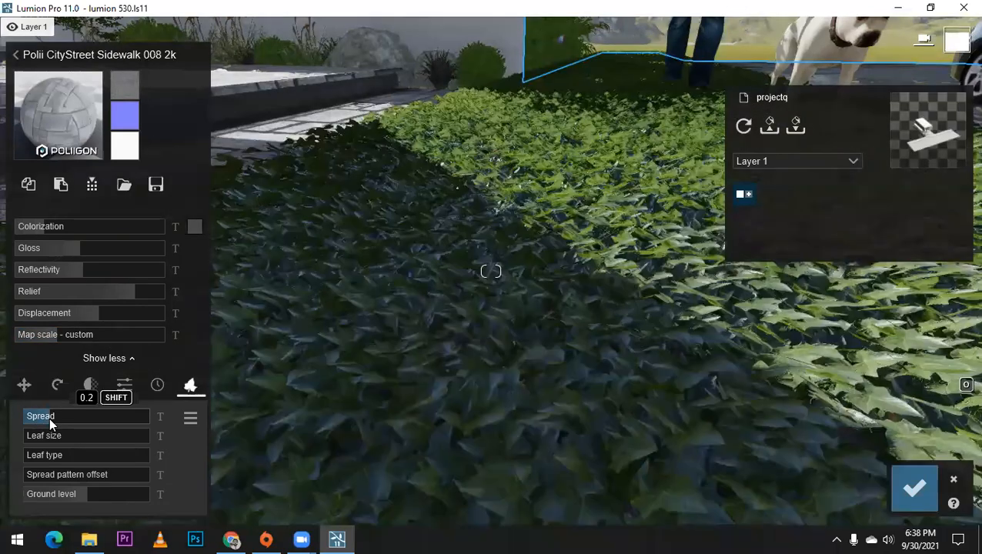
pyautogui.moveTo(96, 416); pyautogui.dragTo(27, 421)
pyautogui.click(43, 435)
pyautogui.click(86, 455)
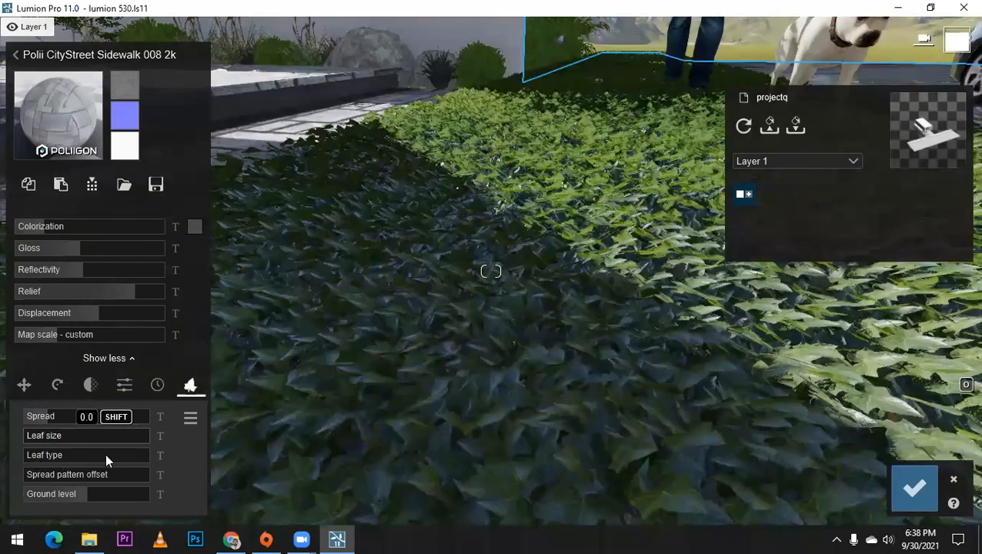
pyautogui.moveTo(171, 455); pyautogui.dragTo(1, 412)
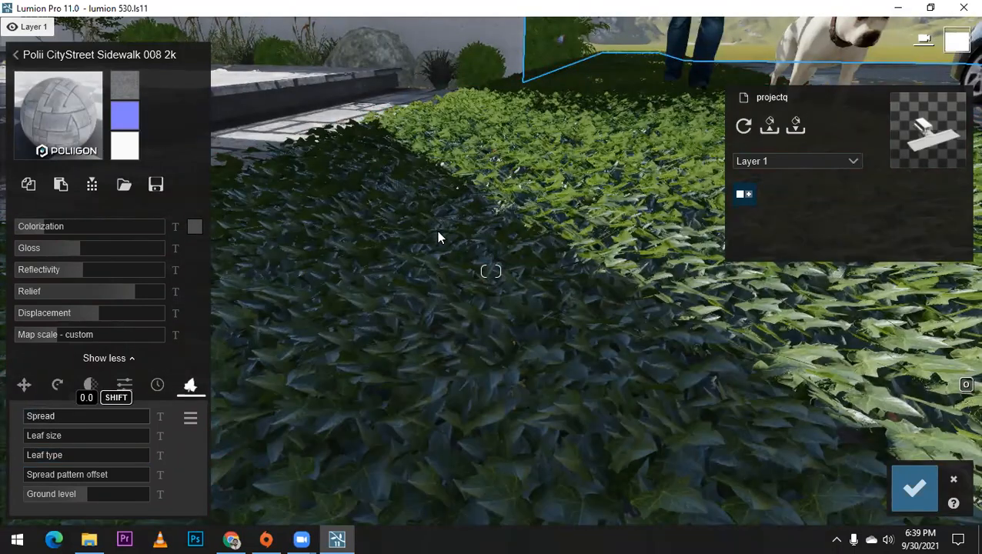
# Step: Check the paving across the sidewalk and driveway, and adjust the reflectivity of the white car's body paint
pyautogui.scroll(-3, 439, 237)
pyautogui.scroll(-2, 439, 237)
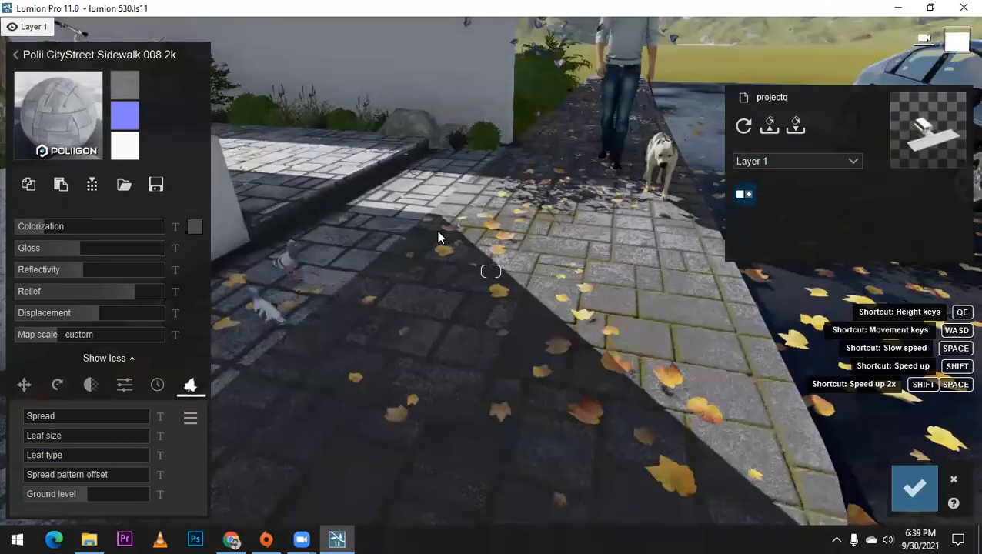
pyautogui.scroll(-3, 436, 230)
pyautogui.scroll(-2, 547, 226)
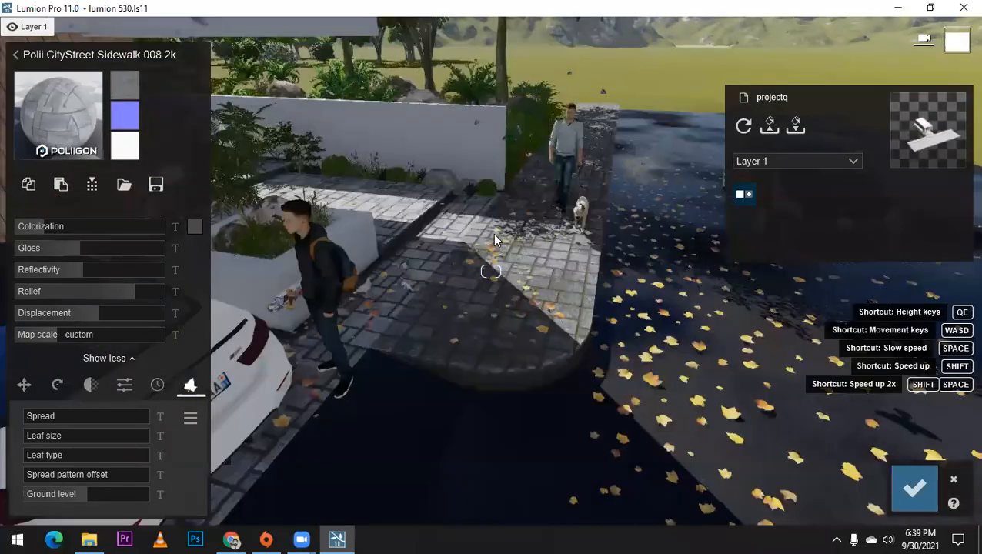
pyautogui.scroll(-3, 495, 240)
pyautogui.moveTo(563, 298); pyautogui.dragTo(567, 322, button='right')
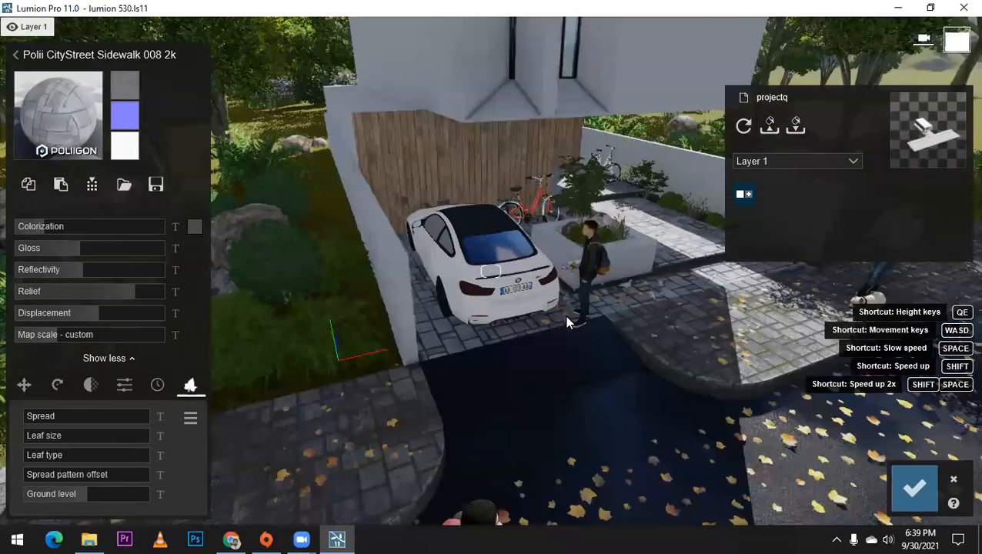
pyautogui.scroll(3, 565, 316)
pyautogui.scroll(2, 488, 232)
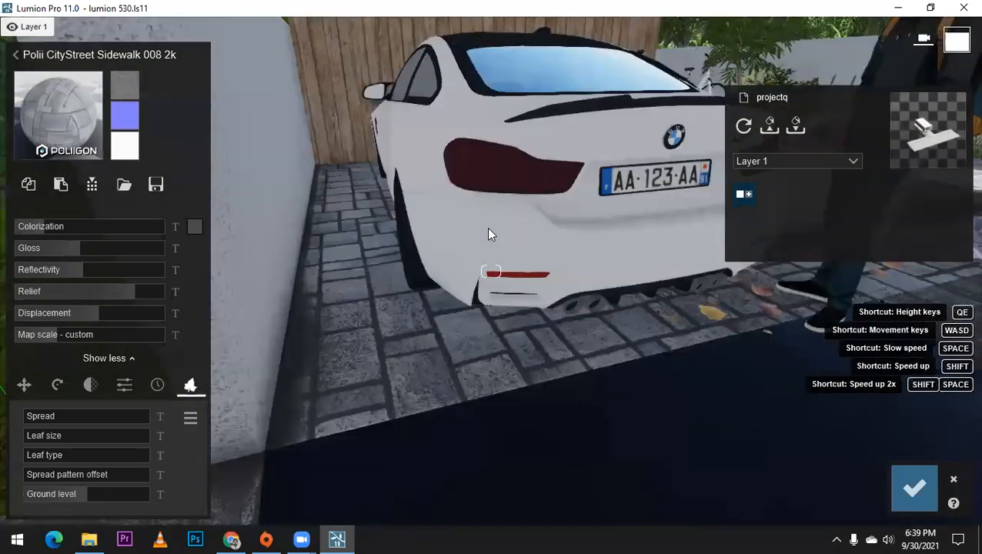
pyautogui.click(59, 234)
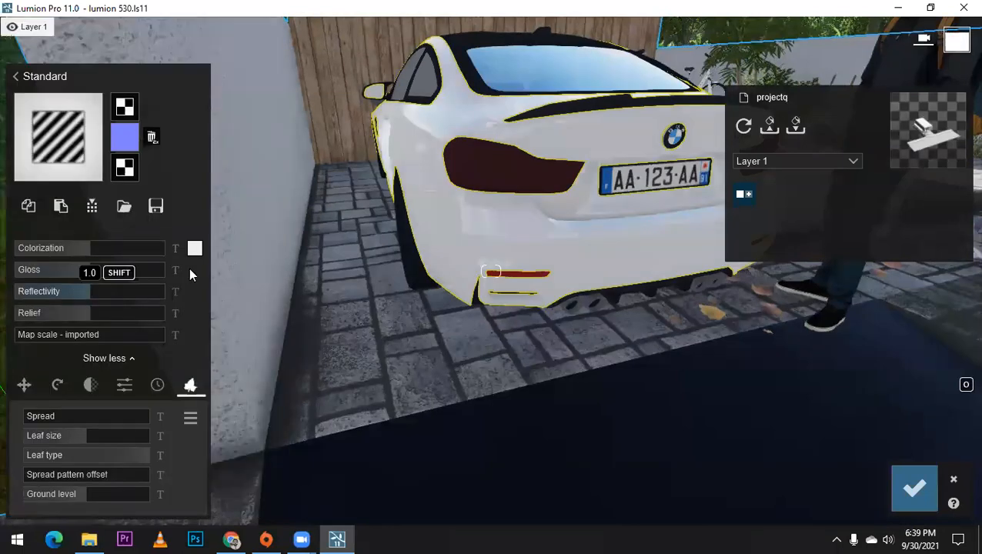
# Step: Adjust the gloss and reflectivity of the white car's taillights and set their emissive value to 10.0
pyautogui.click(462, 153)
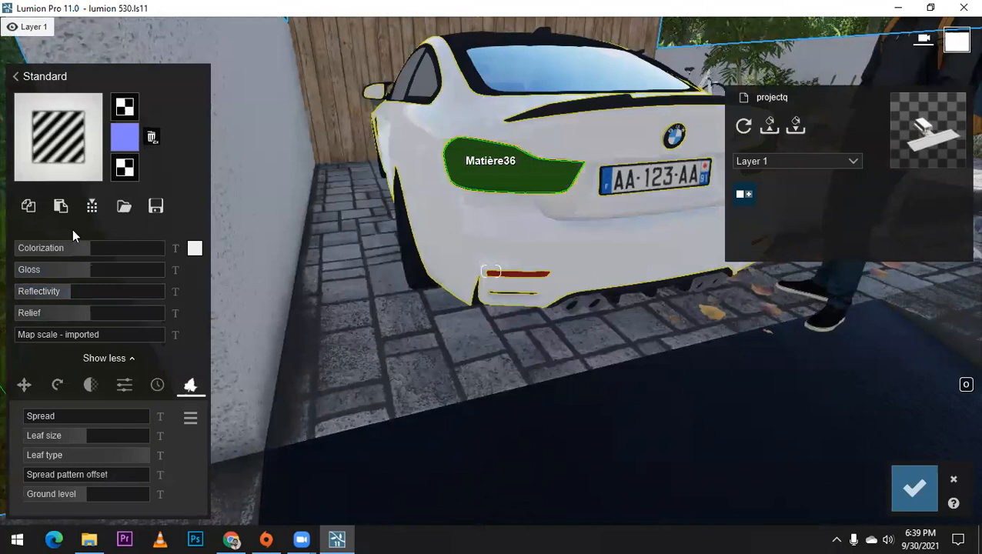
pyautogui.click(33, 245)
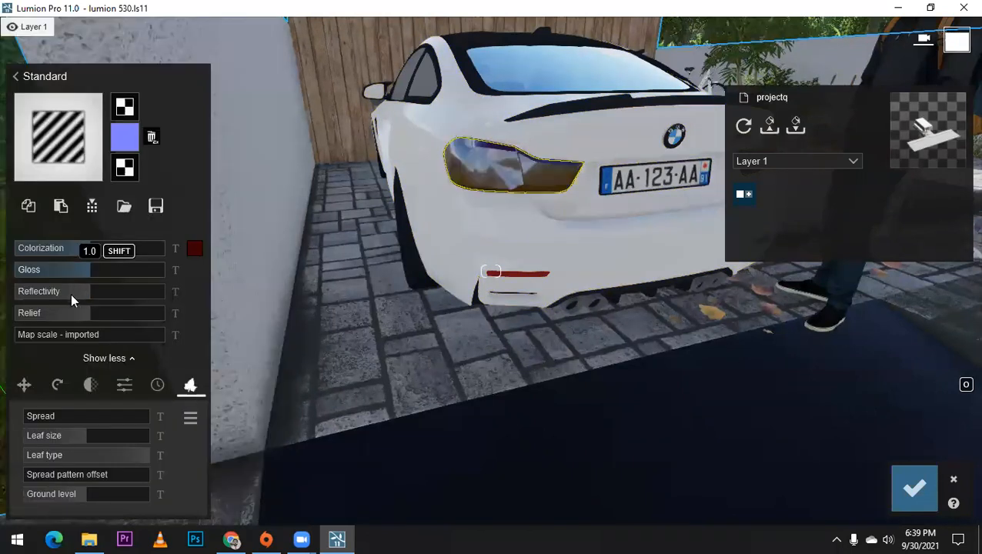
pyautogui.click(125, 385)
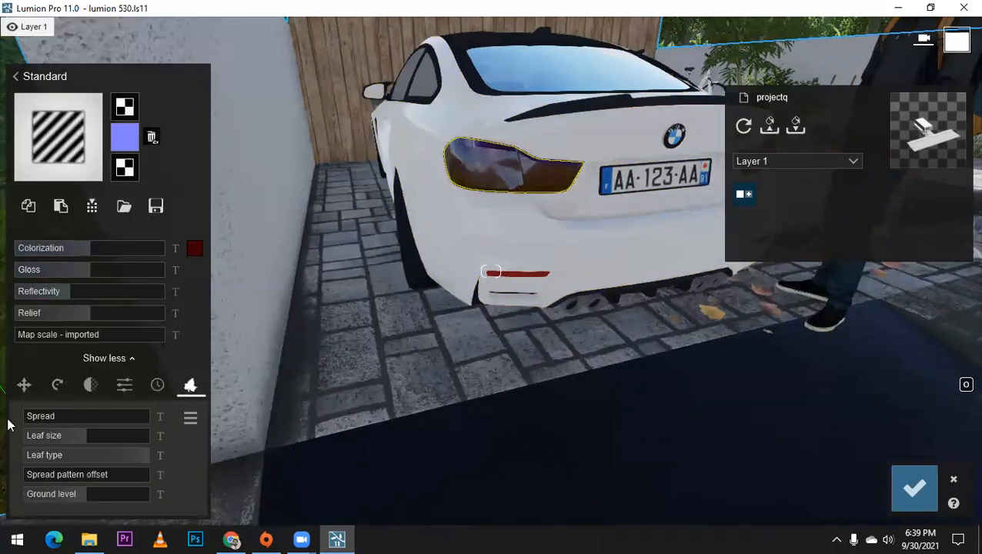
pyautogui.moveTo(61, 415)
pyautogui.mouseDown()
pyautogui.moveTo(85, 416)
pyautogui.moveTo(65, 415)
pyautogui.moveTo(74, 415)
pyautogui.mouseUp()
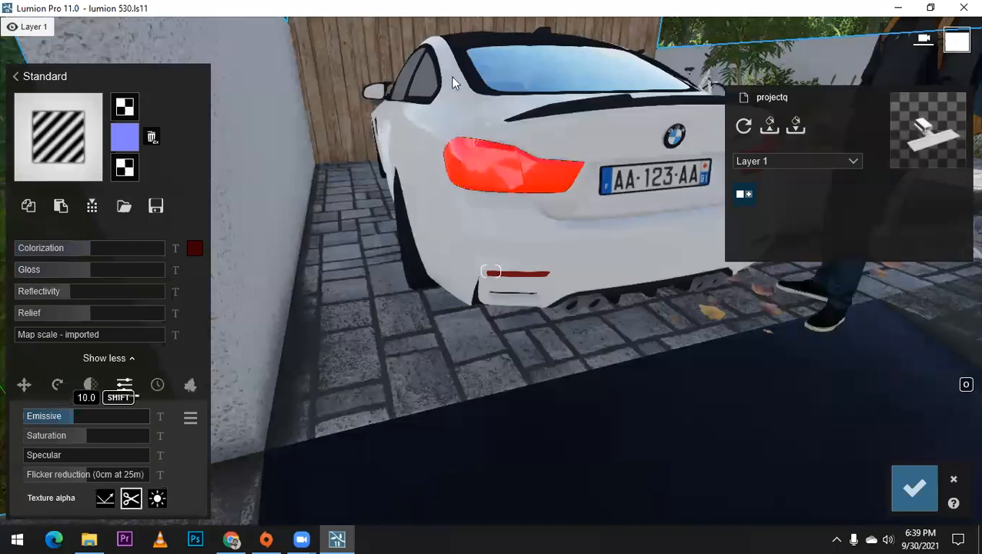
# Step: Apply the Standard material to the white car's carbon trim and window frames, and slightly lower their reflectivity
pyautogui.scroll(-1, 453, 76)
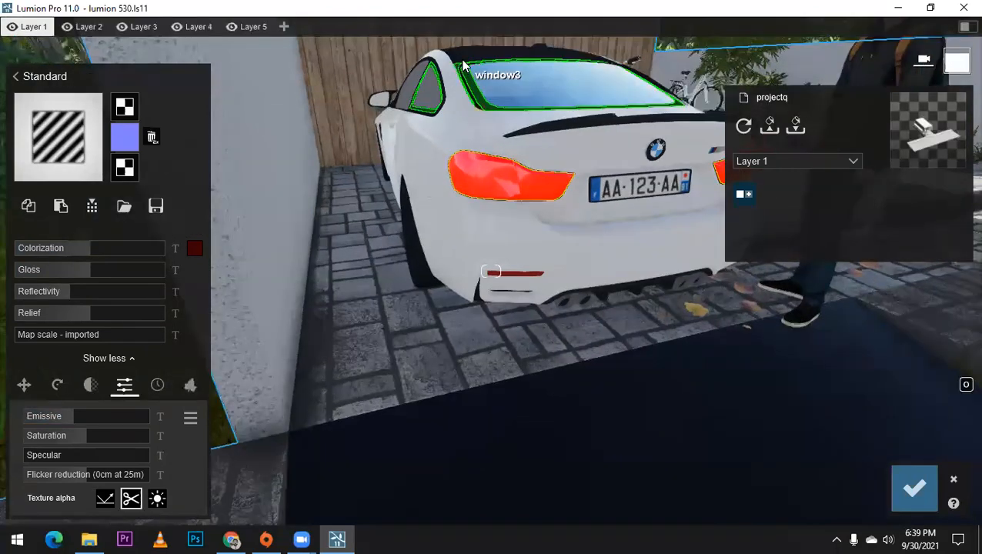
pyautogui.click(468, 61)
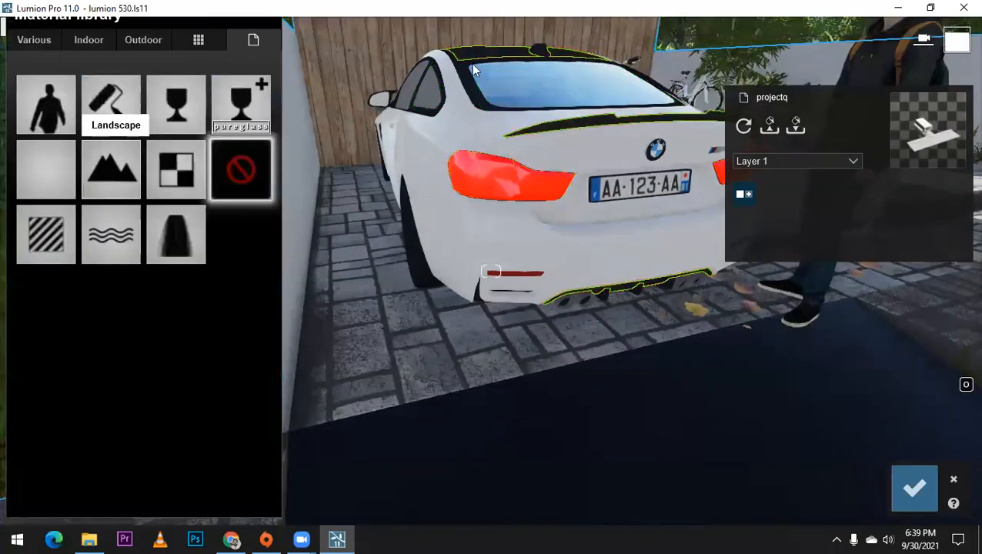
pyautogui.click(419, 121)
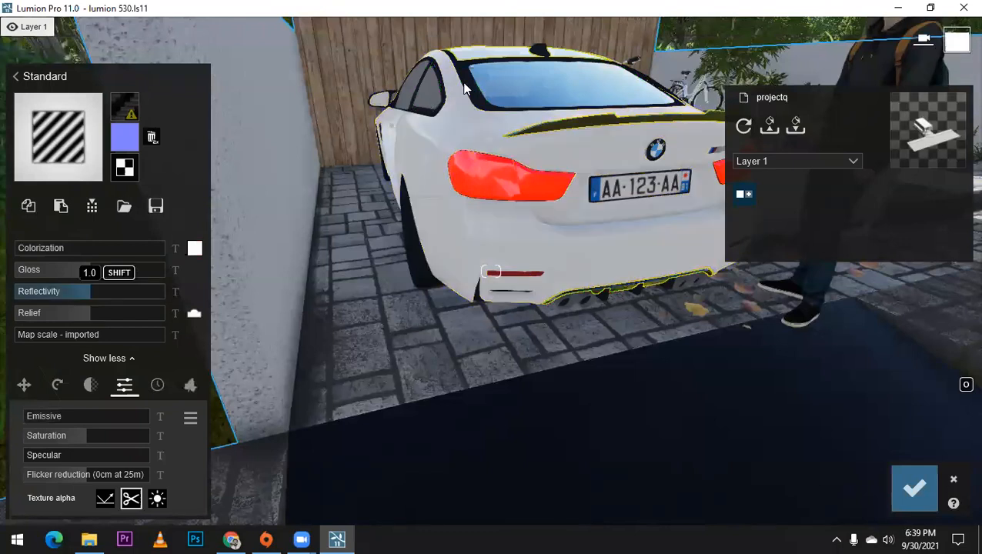
pyautogui.click(436, 93)
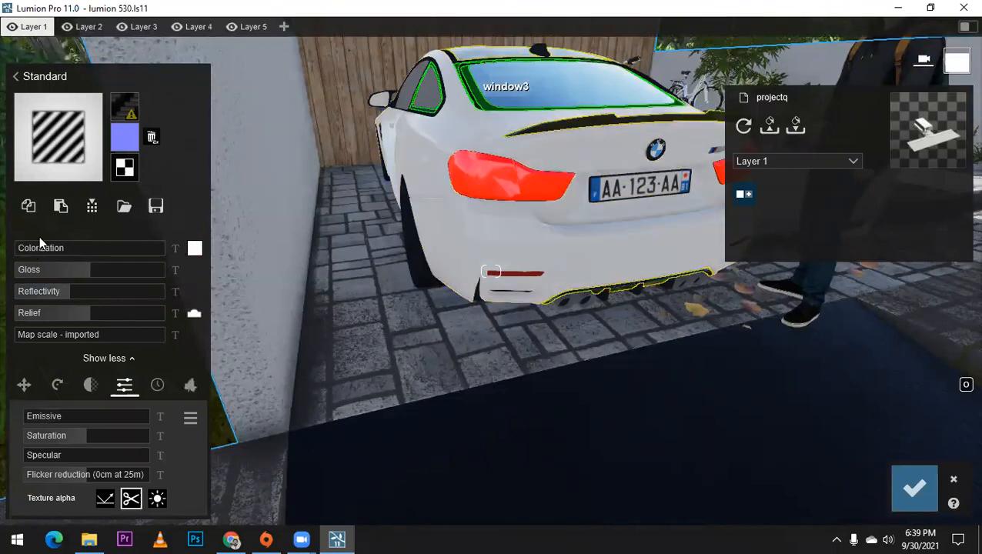
pyautogui.click(39, 237)
pyautogui.moveTo(81, 289); pyautogui.dragTo(71, 290)
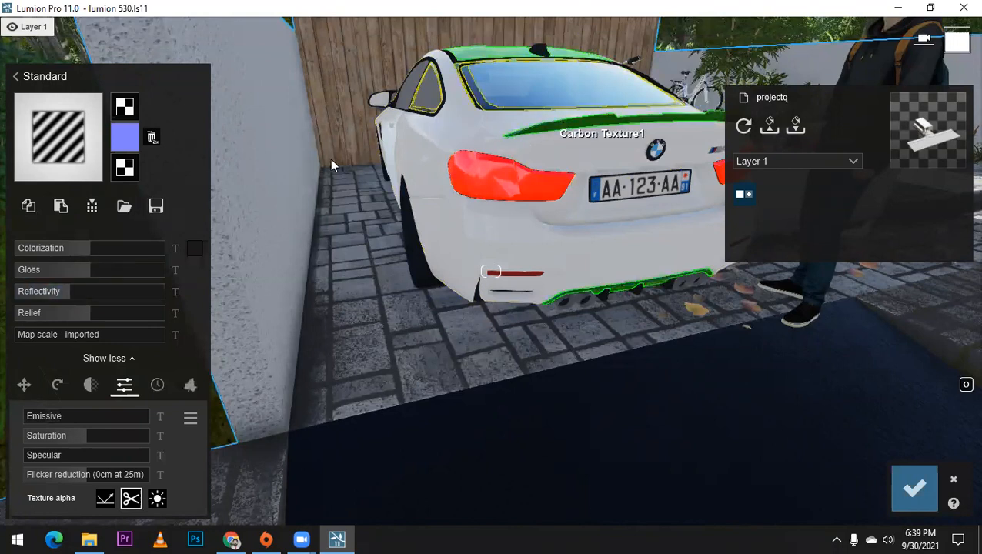
pyautogui.click(62, 208)
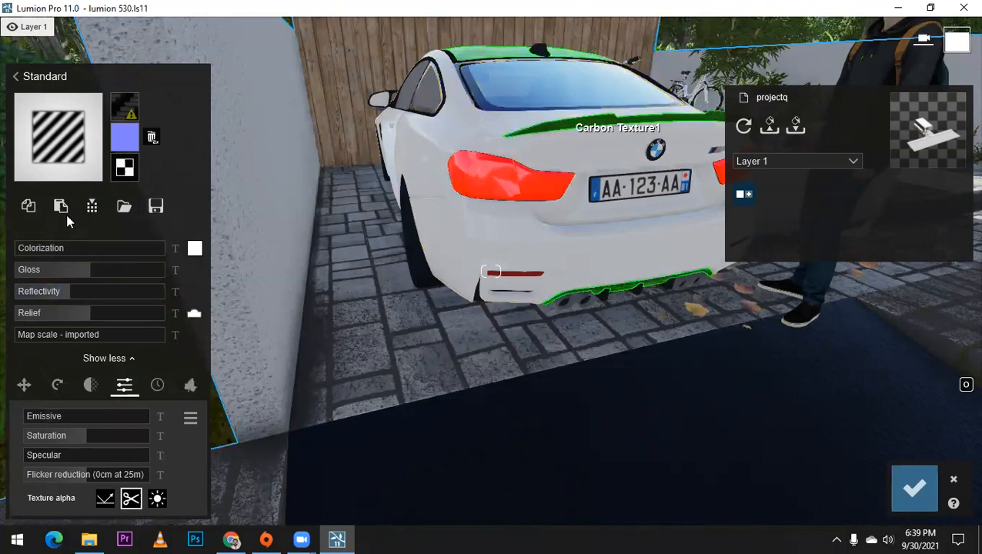
# Step: Apply the Standard material to the white car's licence plate and wheels, and lower the reflectivity
pyautogui.click(616, 193)
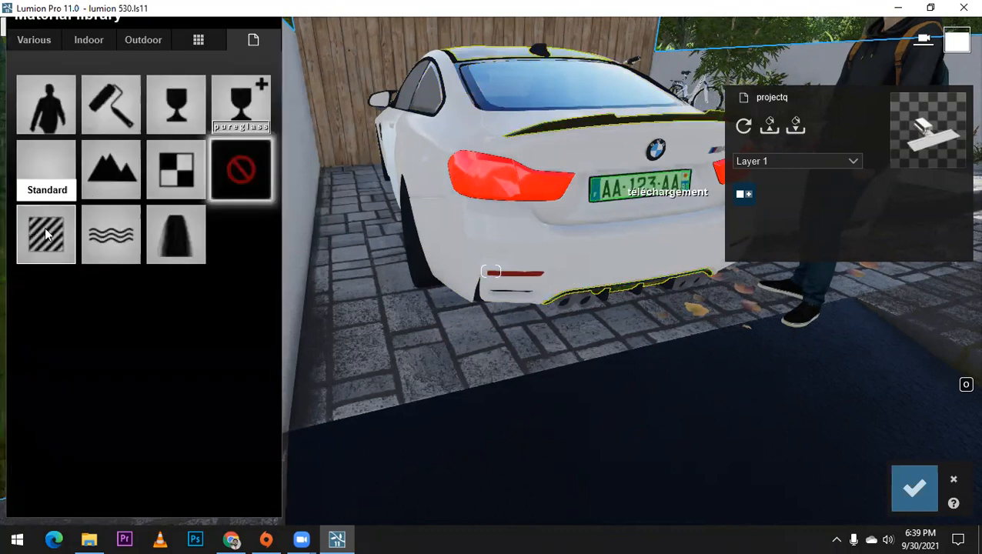
pyautogui.click(62, 245)
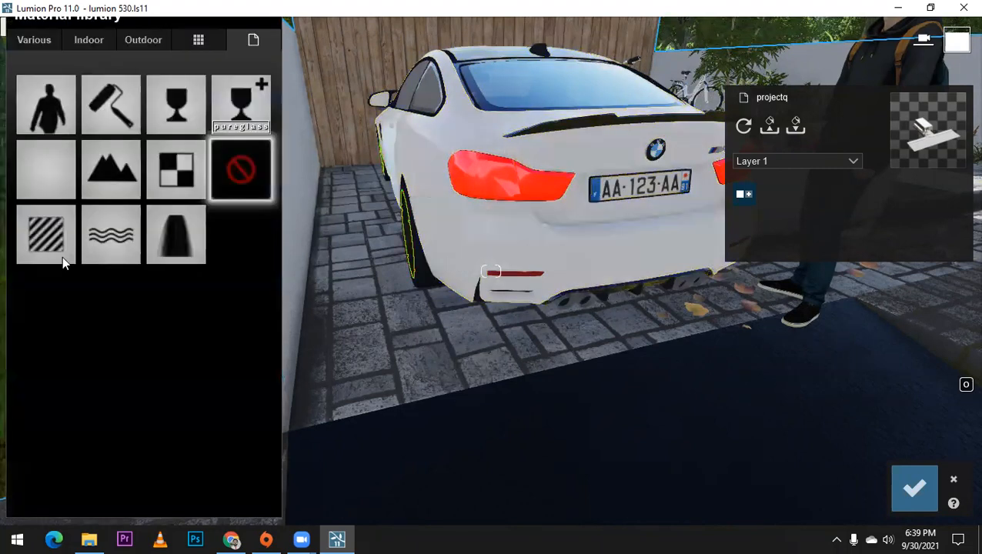
pyautogui.click(62, 256)
pyautogui.moveTo(71, 290); pyautogui.dragTo(50, 290)
pyautogui.moveTo(231, 208); pyautogui.dragTo(326, 224, button='right')
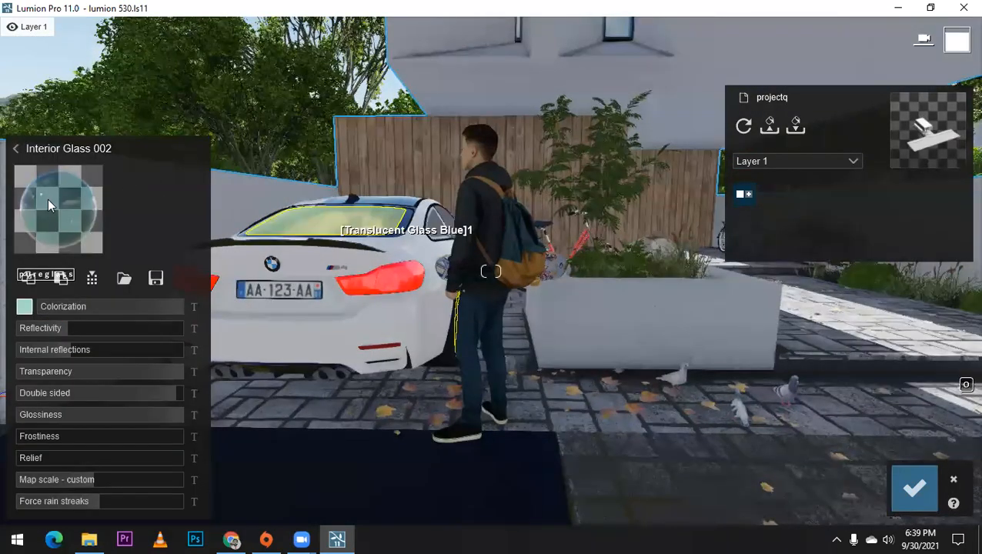
# Step: Try Interior Glass 001 on the white car's rear window, and apply Glass Advanced to its side windows
pyautogui.click(48, 200)
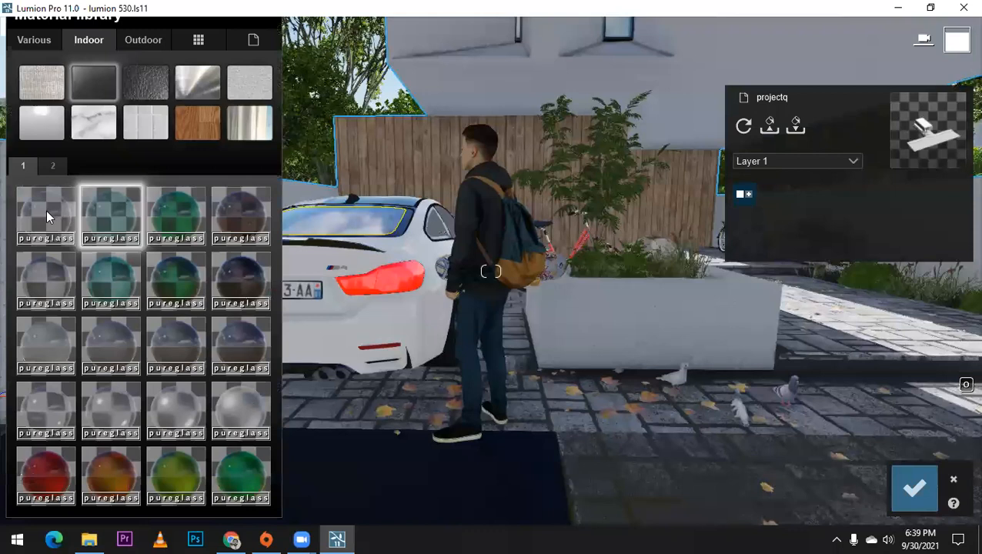
pyautogui.click(432, 233)
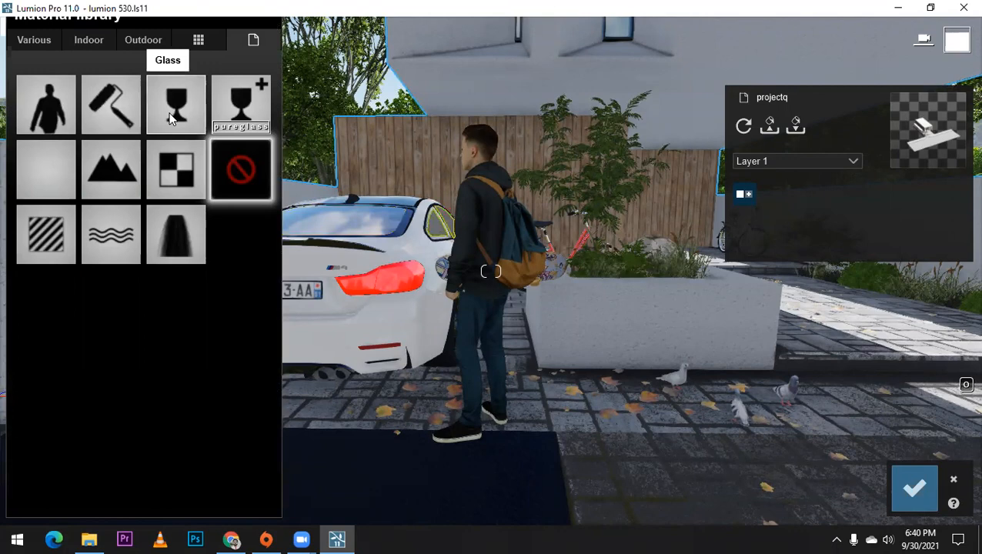
pyautogui.click(171, 117)
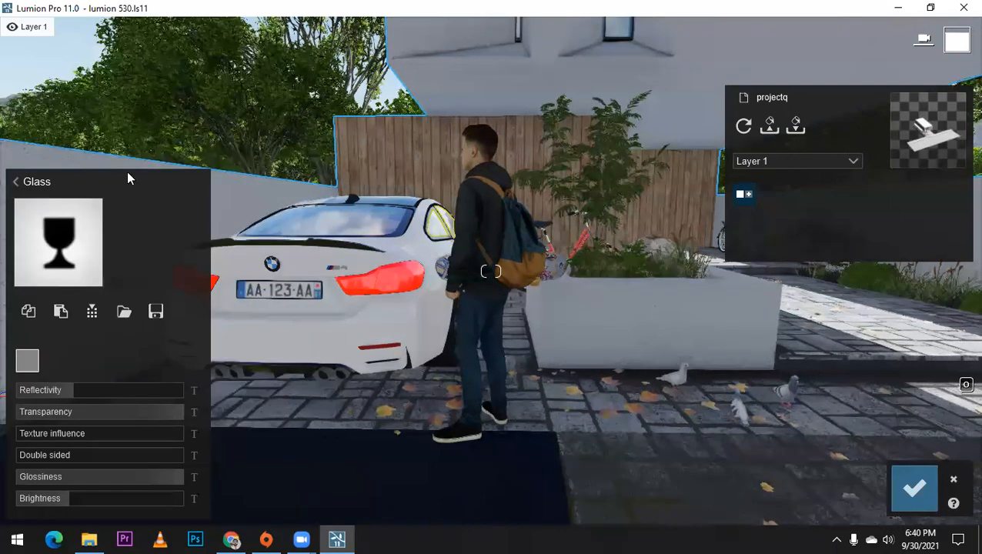
pyautogui.click(244, 114)
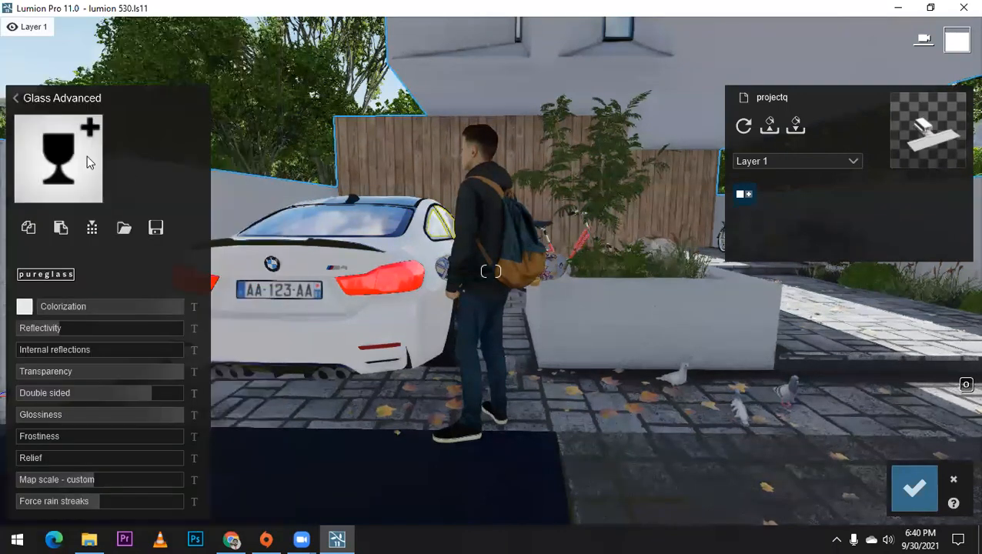
# Step: Replace the white car's rear window material with Glass Advanced
pyautogui.press('a')
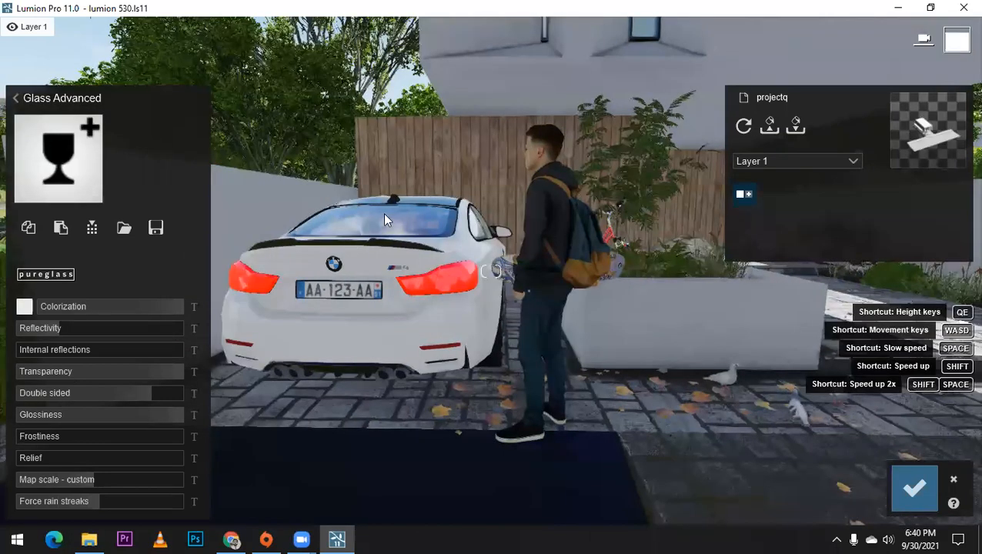
pyautogui.press('w')
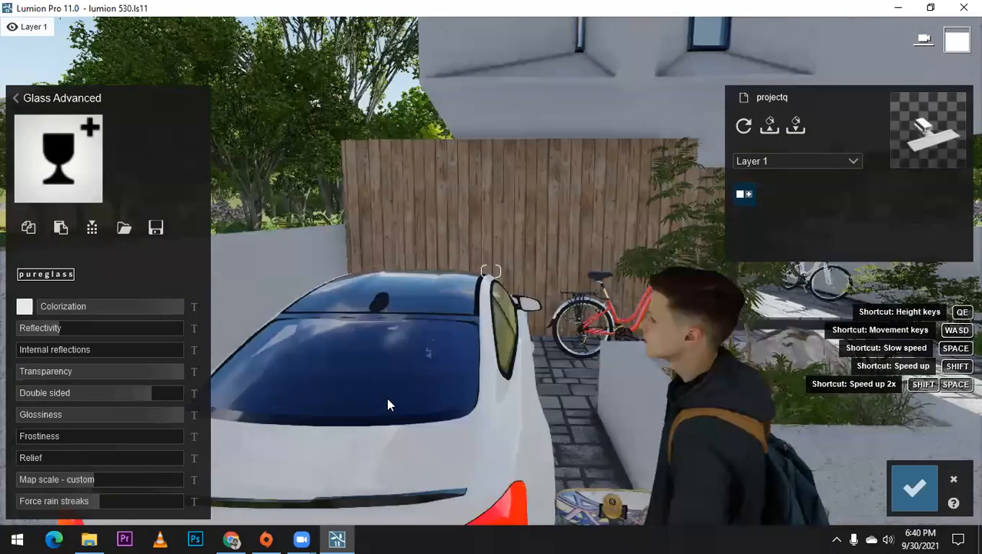
pyautogui.click(388, 403)
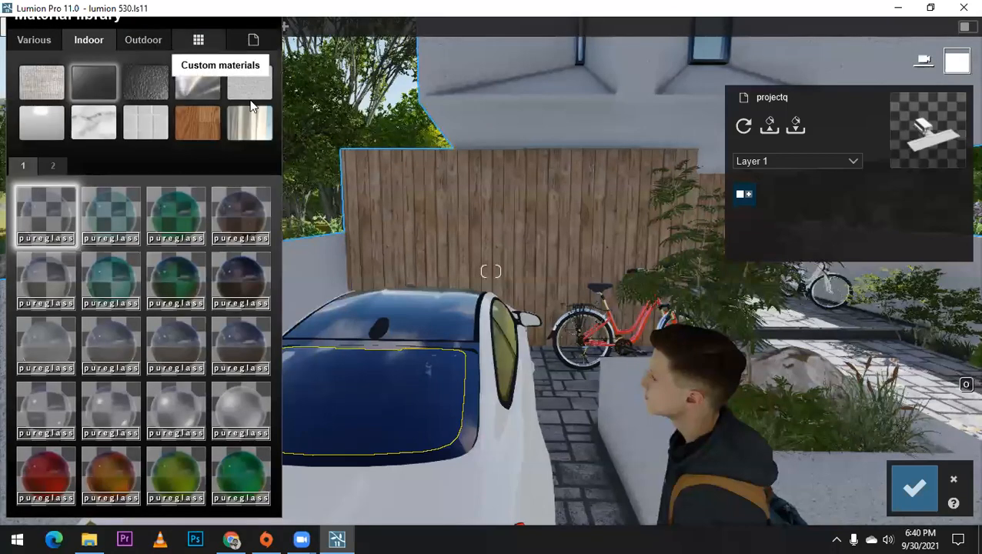
pyautogui.click(251, 115)
pyautogui.click(252, 94)
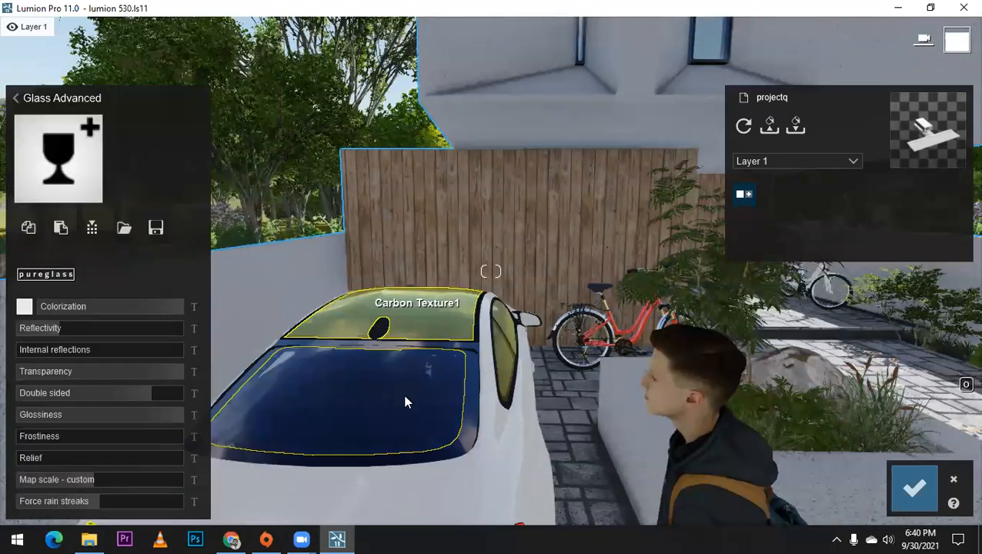
# Step: Apply the Standard material to the timber cladding of the ground-floor walls behind the bicycles
pyautogui.press('d')
pyautogui.press('d')
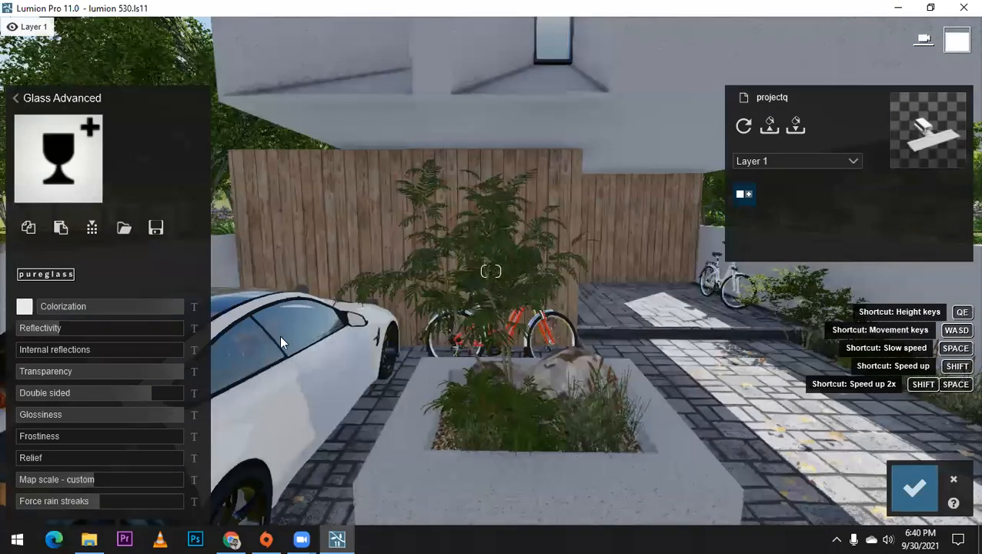
pyautogui.press('d')
pyautogui.press('d')
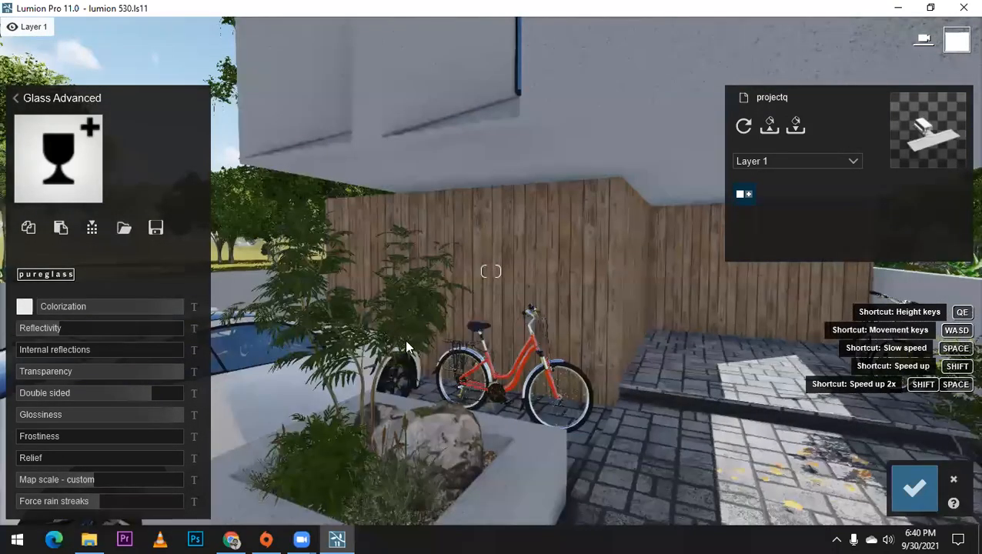
pyautogui.press('a')
pyautogui.press('a')
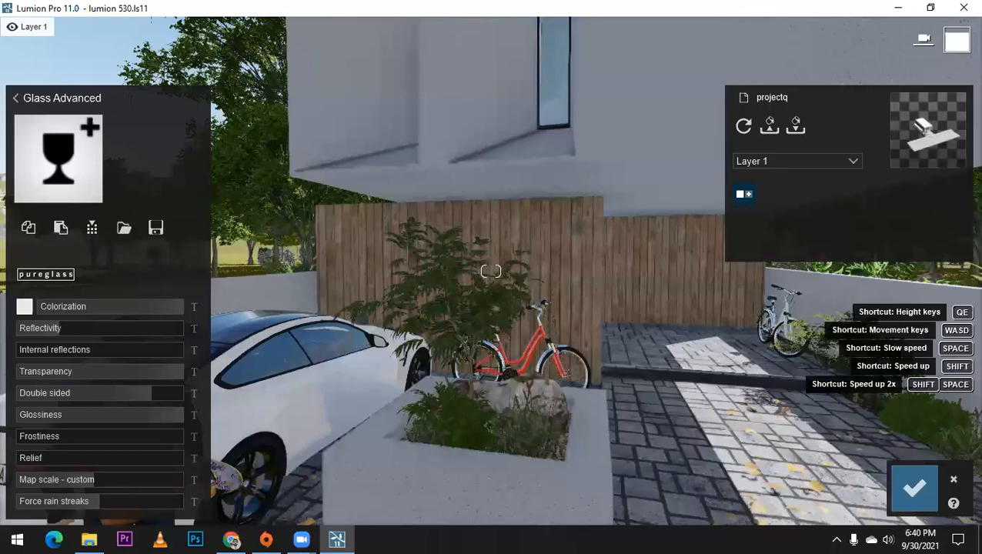
pyautogui.press('d')
pyautogui.moveTo(357, 146); pyautogui.dragTo(365, 244, button='right')
pyautogui.click(365, 243)
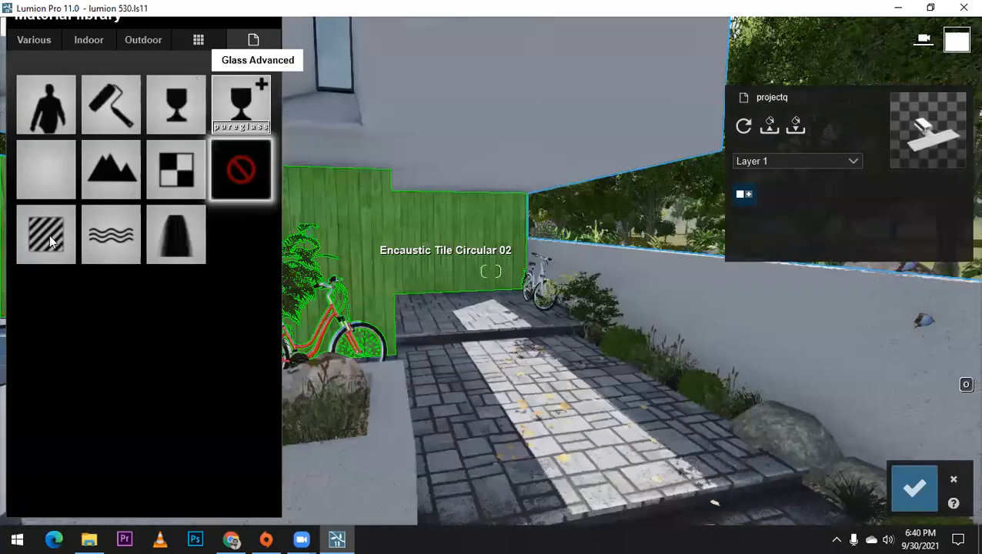
pyautogui.click(68, 260)
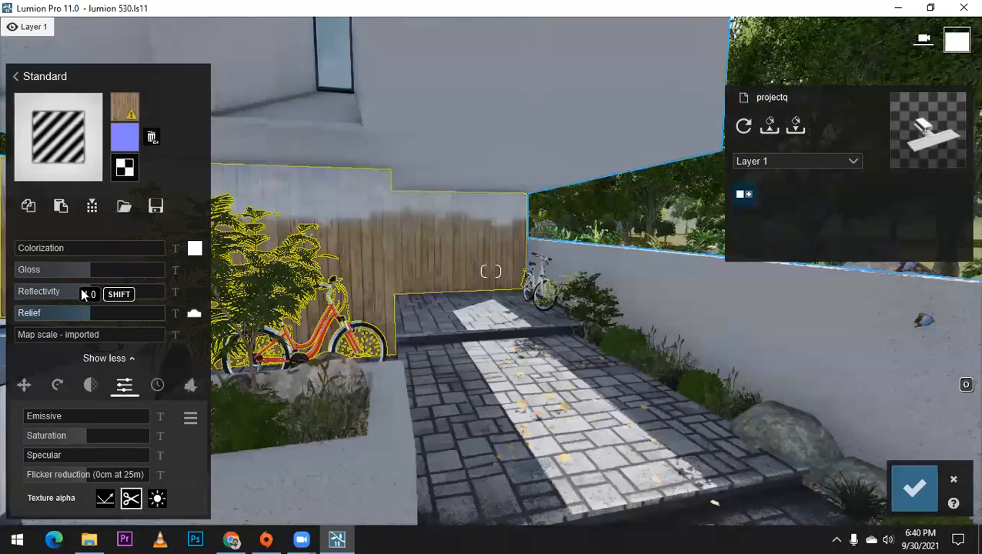
# Step: Lower the timber cladding's reflectivity to about 0.5 and add wood weathering of 0.4
pyautogui.click(50, 291)
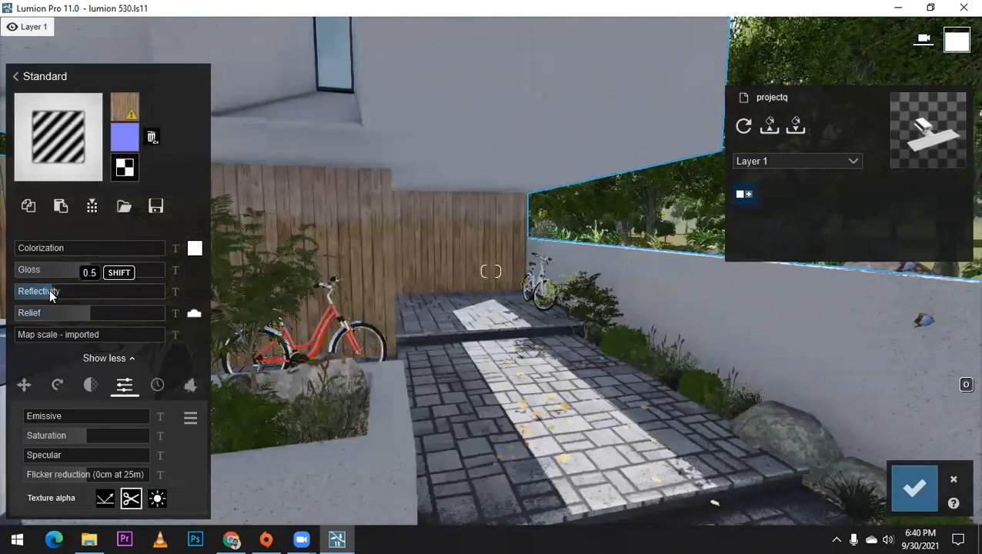
pyautogui.click(48, 292)
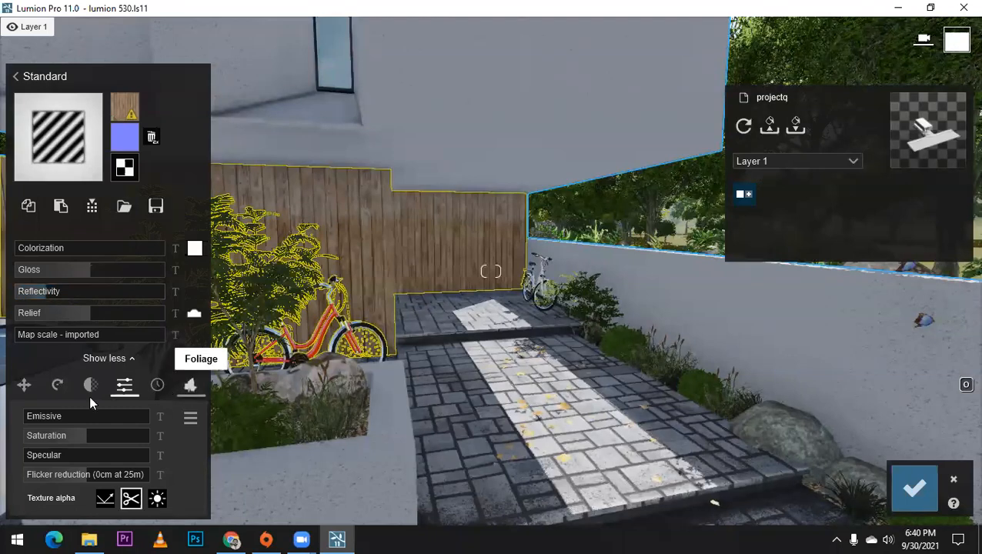
pyautogui.click(159, 385)
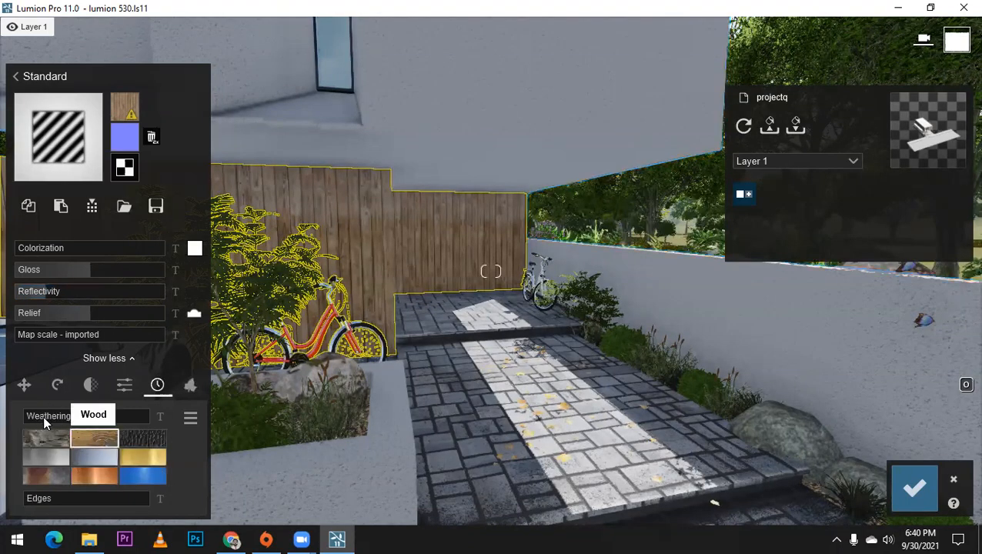
pyautogui.moveTo(106, 412); pyautogui.dragTo(69, 418)
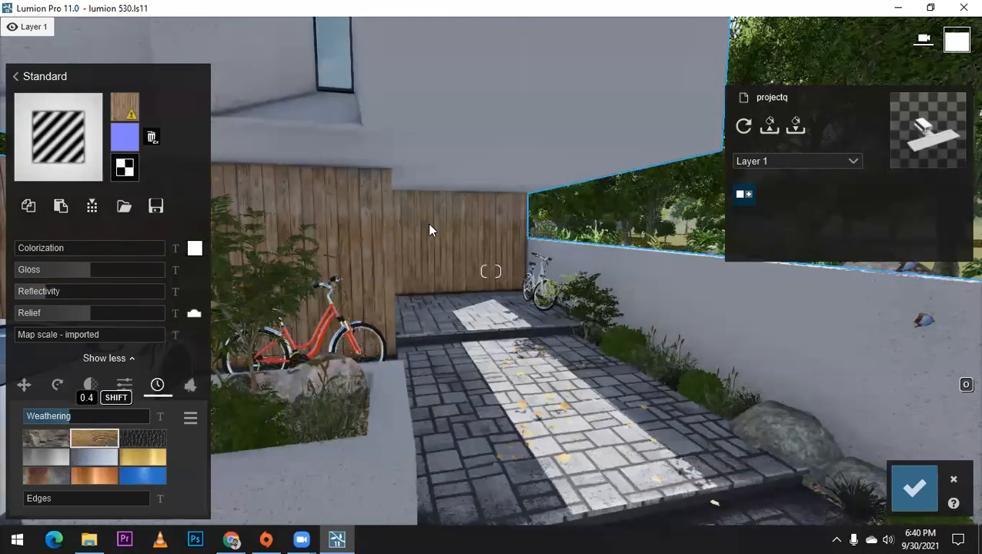
# Step: Examine the timber cladding, the entrance area and the whole facade up close and from the street
pyautogui.scroll(-5, 429, 226)
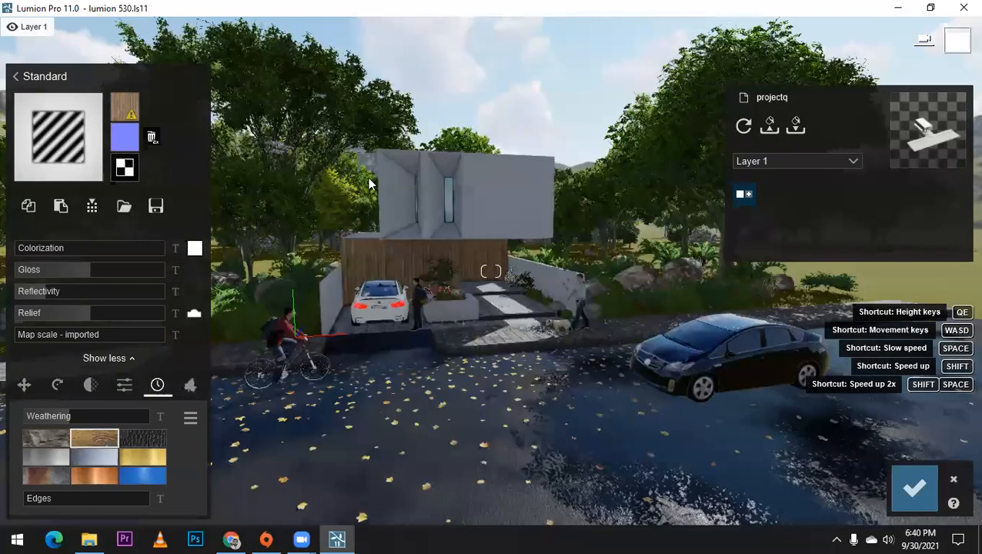
pyautogui.scroll(8, 334, 151)
pyautogui.scroll(3, 366, 129)
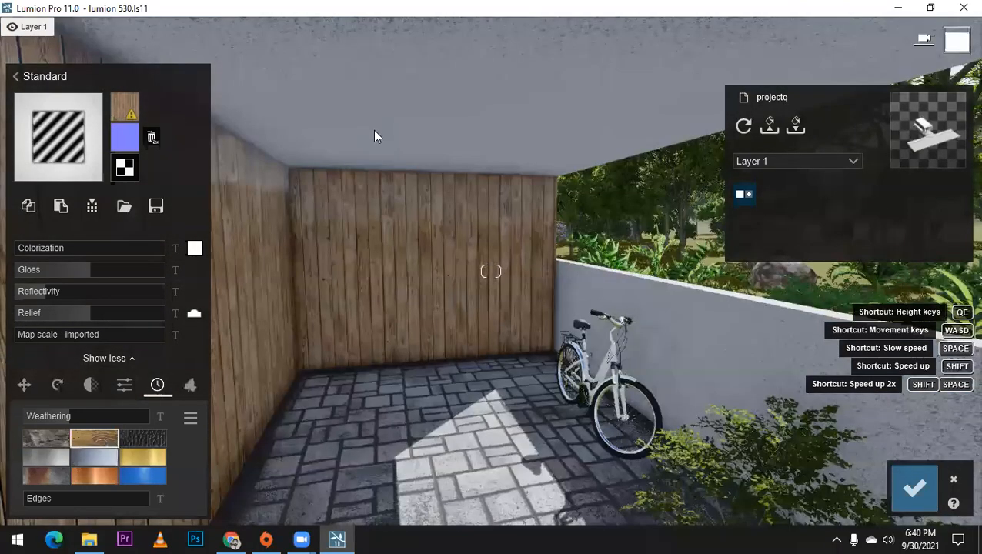
pyautogui.scroll(3, 374, 129)
pyautogui.moveTo(409, 154); pyautogui.dragTo(584, 266, button='right')
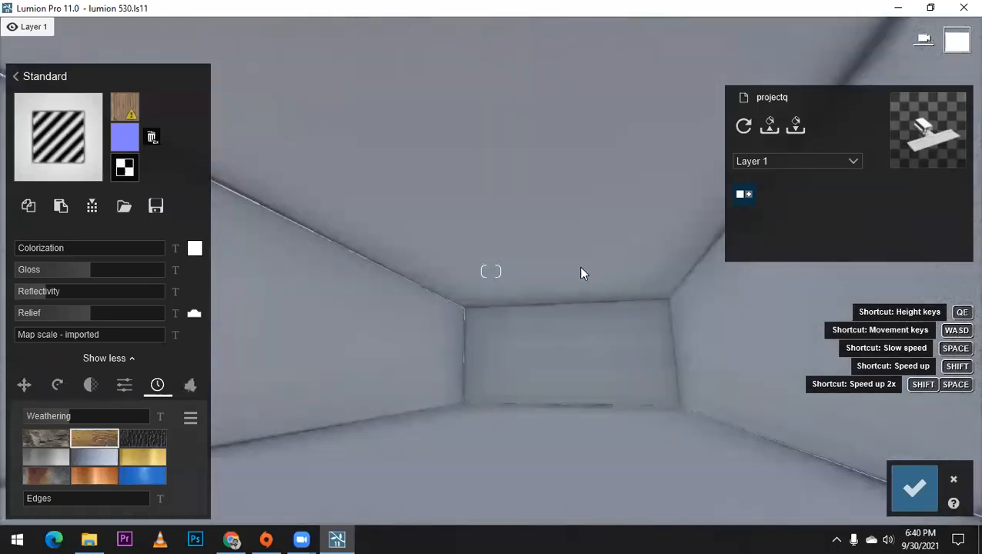
pyautogui.scroll(-3, 579, 266)
pyautogui.scroll(-3, 495, 239)
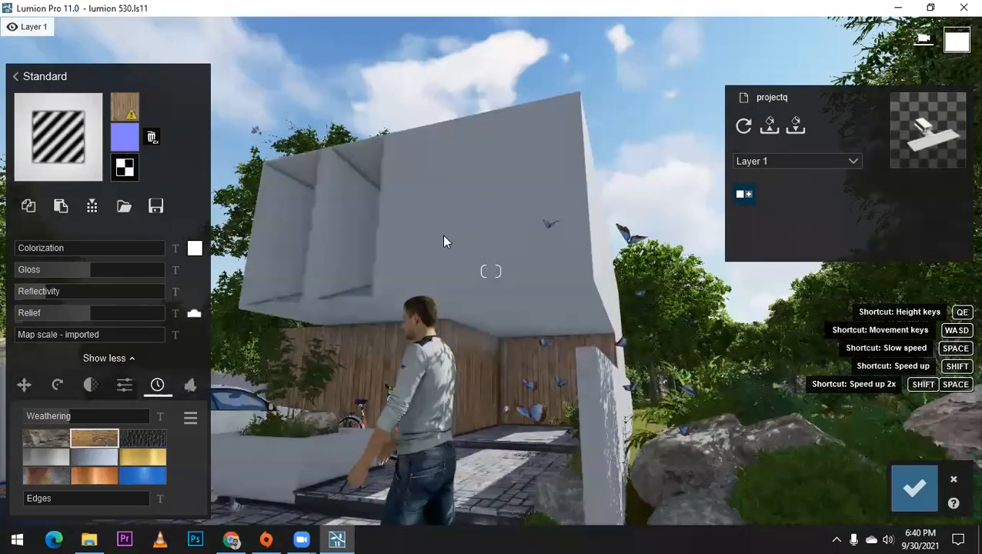
pyautogui.scroll(-2, 443, 236)
pyautogui.moveTo(443, 236); pyautogui.dragTo(500, 260, button='right')
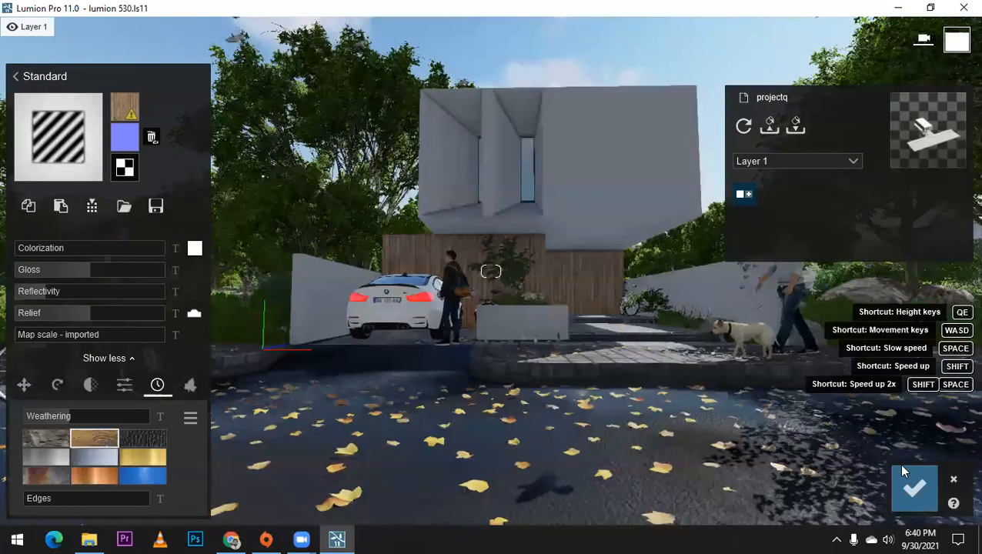
# Step: Save the material changes, refresh the previews of photos 1 and 2 in Photo mode, and return to photo 1
pyautogui.click(896, 464)
pyautogui.click(892, 460)
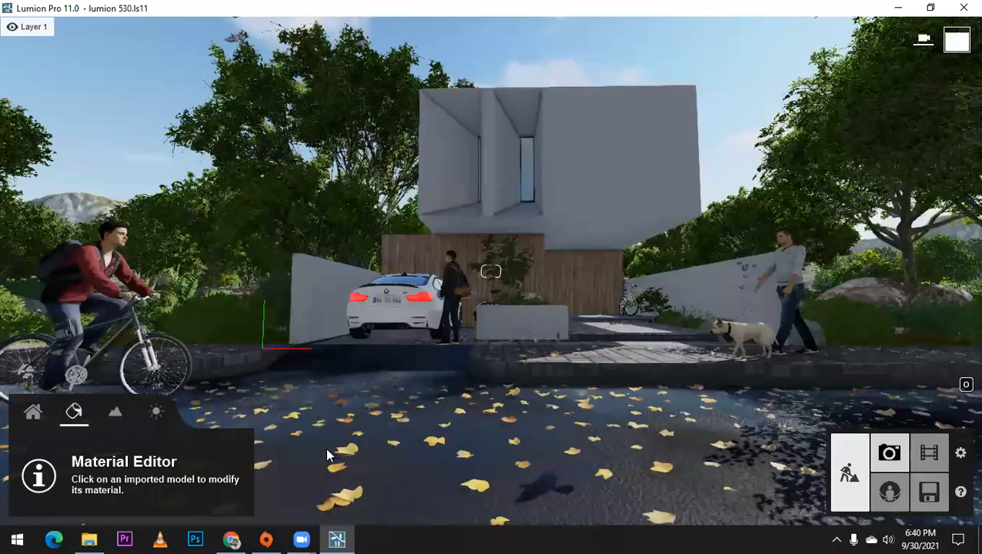
pyautogui.click(501, 167)
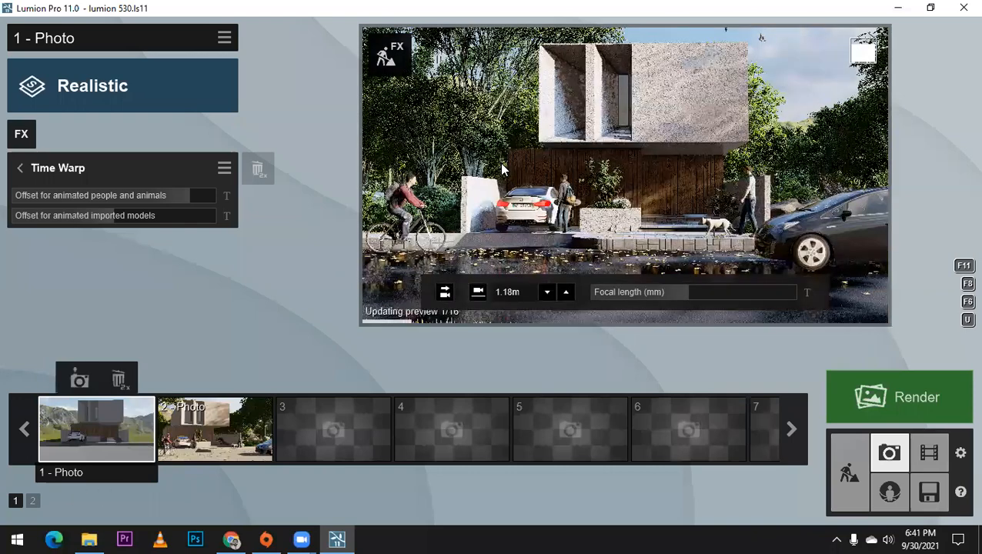
pyautogui.click(196, 453)
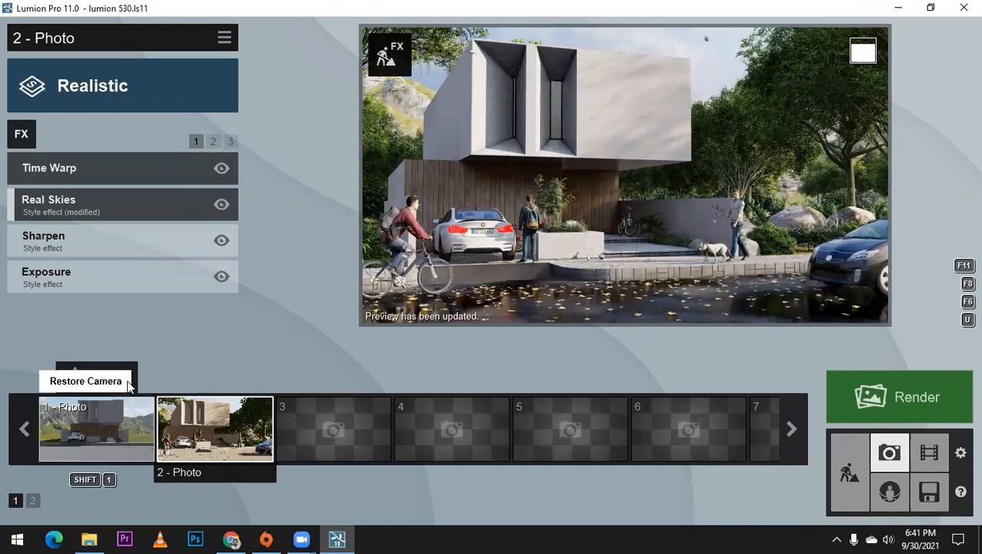
pyautogui.click(128, 386)
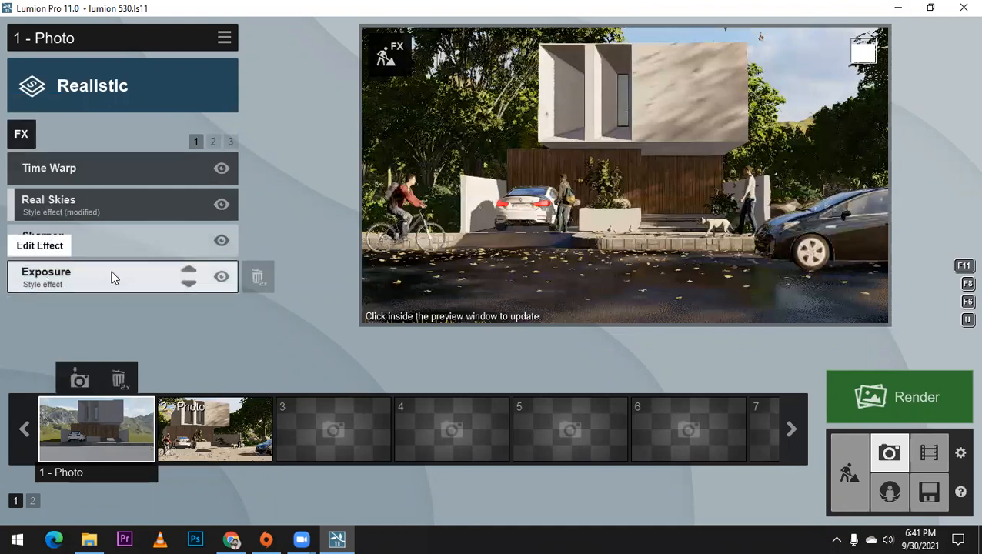
# Step: Rotate the Real Skies heading of photo 1 to about 111.5° and refresh the preview
pyautogui.click(127, 214)
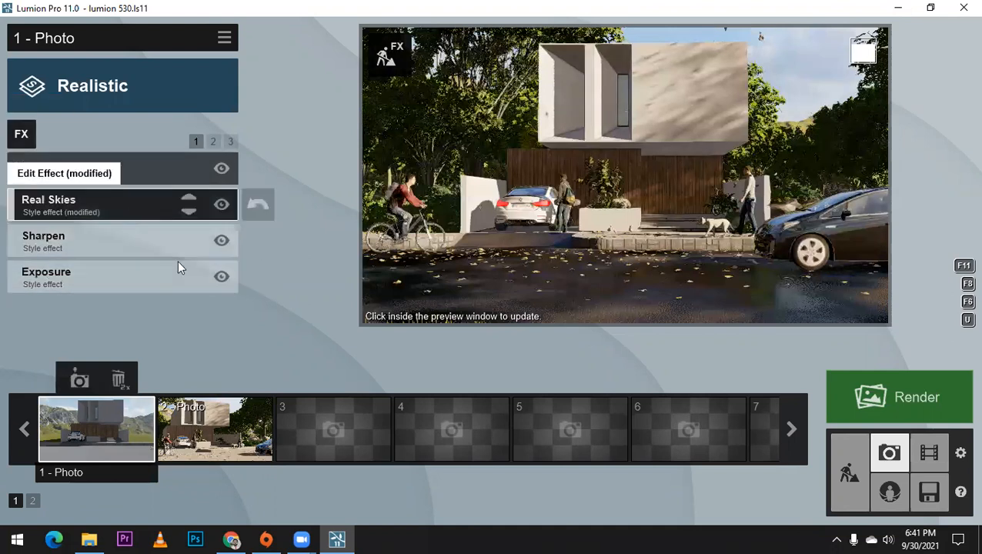
pyautogui.moveTo(115, 274); pyautogui.dragTo(178, 260)
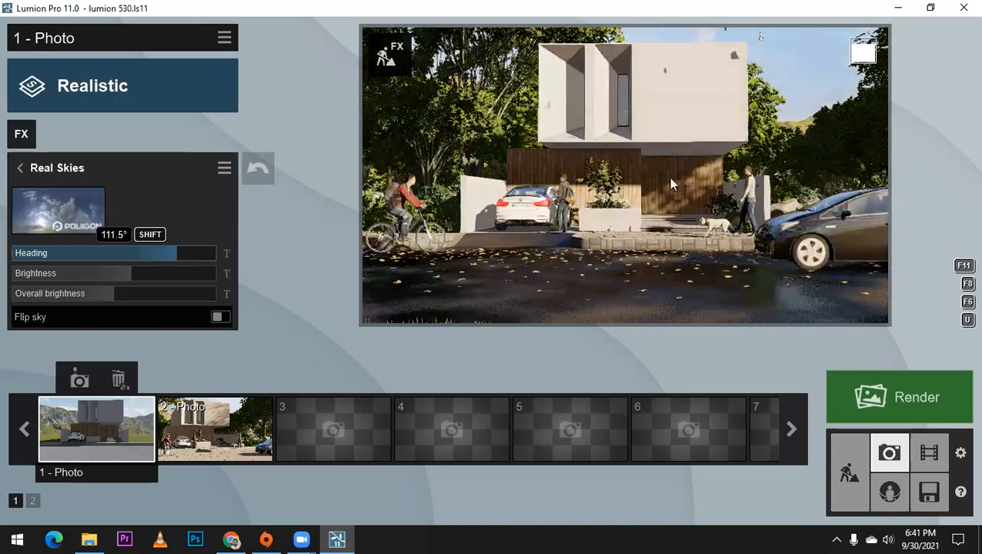
pyautogui.click(691, 178)
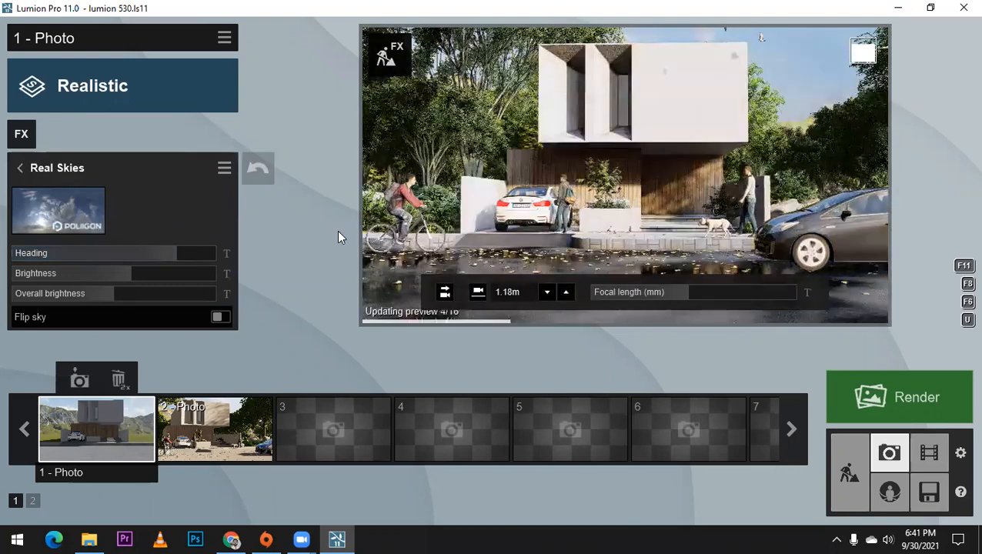
pyautogui.click(20, 168)
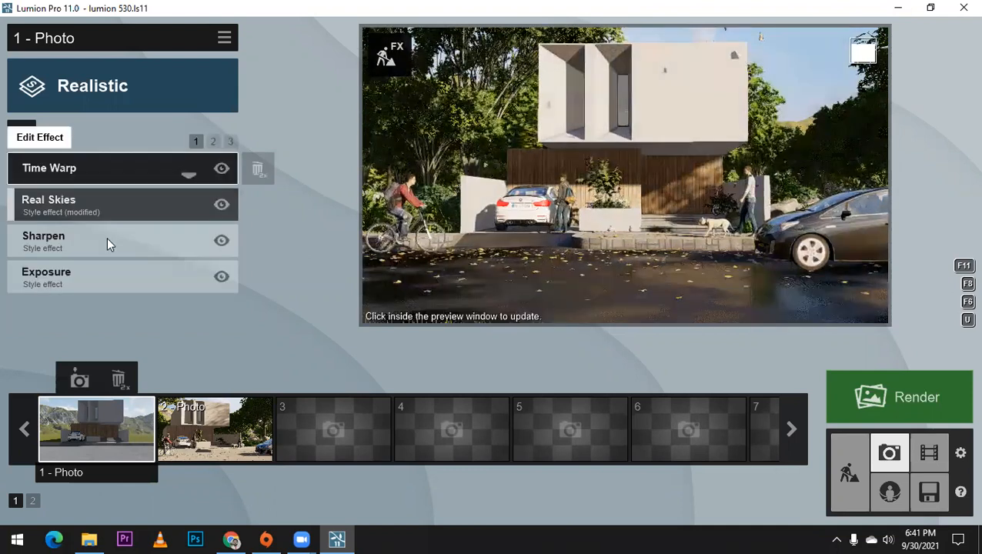
# Step: Reduce the Sharpen effect's intensity to 0.0 and slightly raise the Exposure effect
pyautogui.click(107, 237)
pyautogui.moveTo(132, 205)
pyautogui.moveTo(355, 200); pyautogui.dragTo(0, 184)
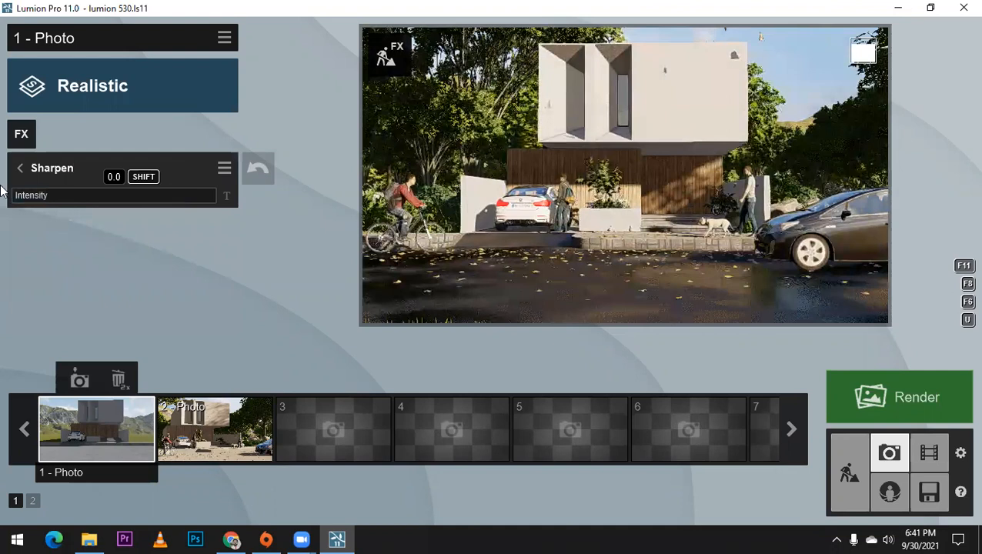
pyautogui.click(20, 168)
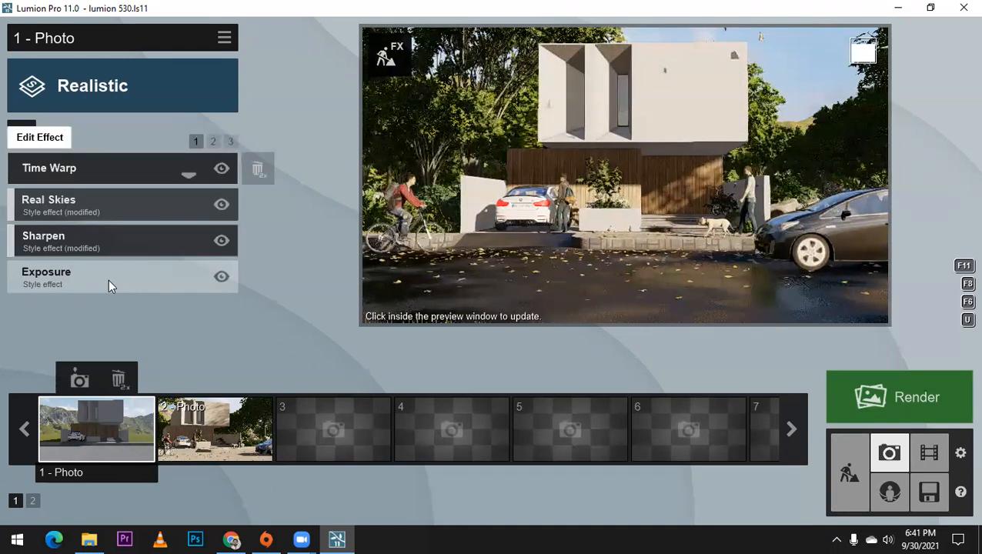
pyautogui.click(109, 280)
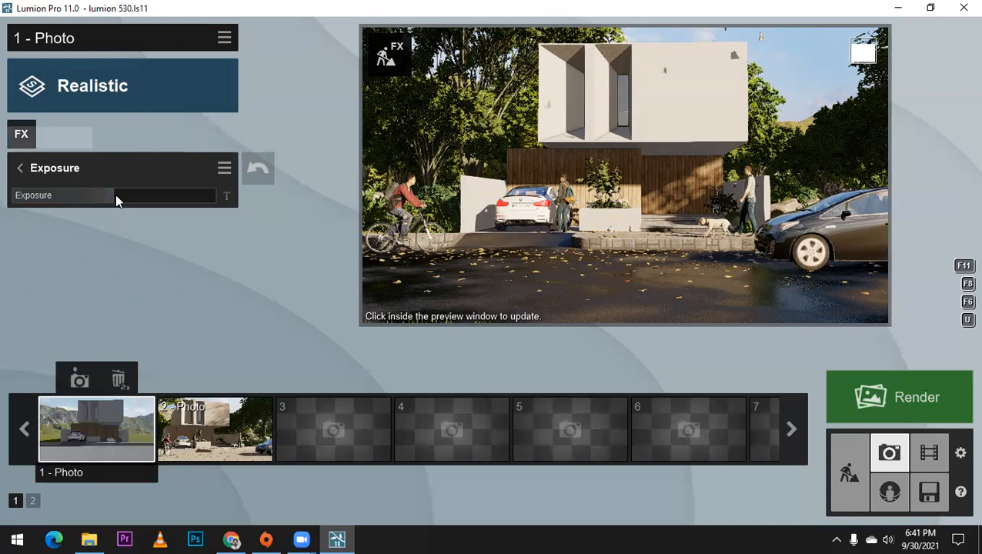
pyautogui.moveTo(121, 195)
pyautogui.mouseDown()
pyautogui.moveTo(137, 195)
pyautogui.moveTo(123, 197)
pyautogui.mouseUp()
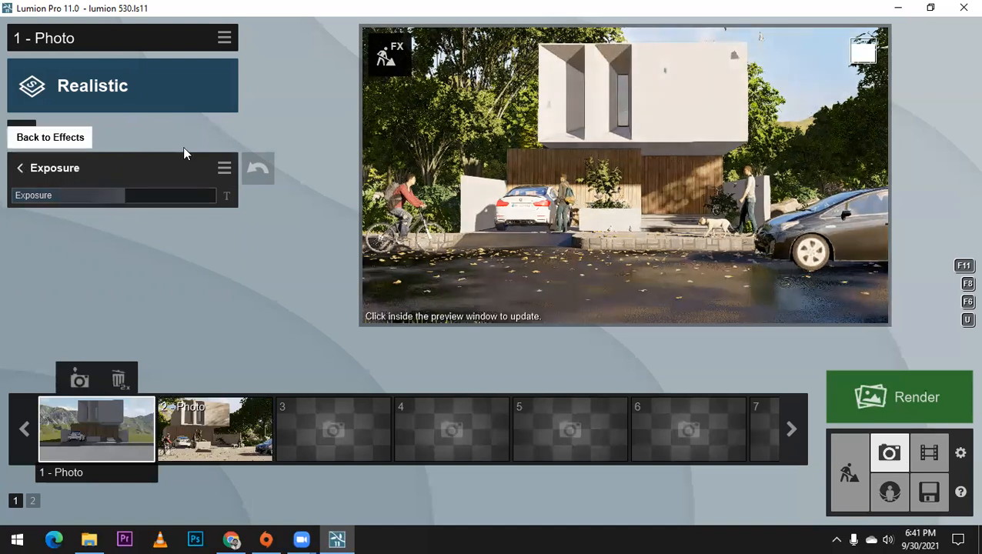
# Step: Adjust the Color Correction temperature, tint and contrast, with brightness at 0.7 and saturation at about 1.1
pyautogui.click(215, 140)
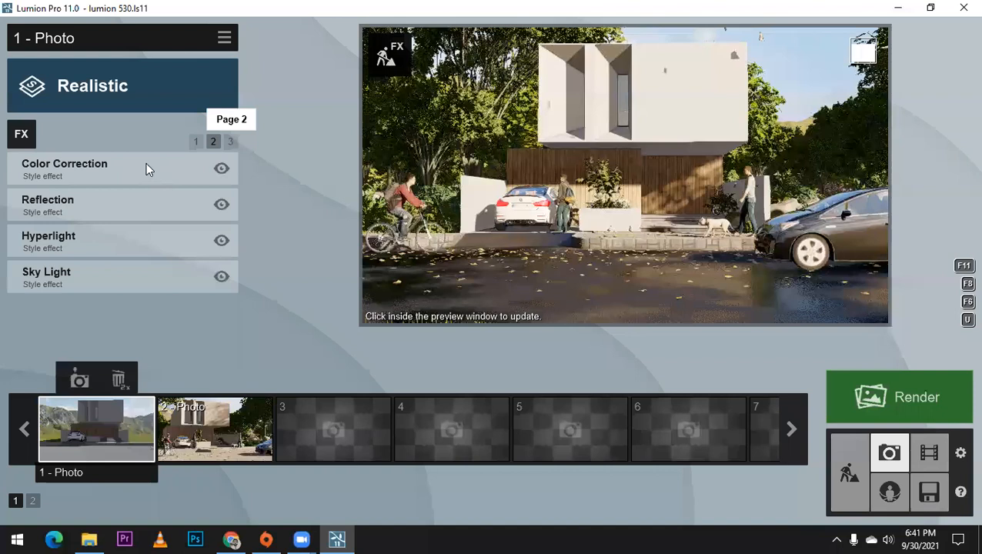
pyautogui.click(146, 162)
pyautogui.moveTo(154, 194); pyautogui.dragTo(13, 202)
pyautogui.moveTo(148, 200); pyautogui.dragTo(153, 229)
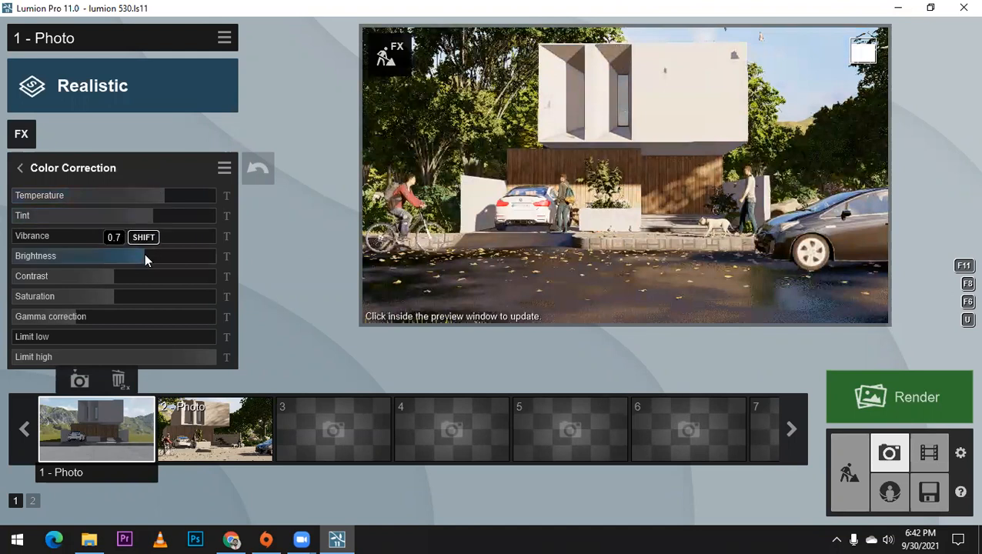
pyautogui.moveTo(130, 279); pyautogui.dragTo(121, 281)
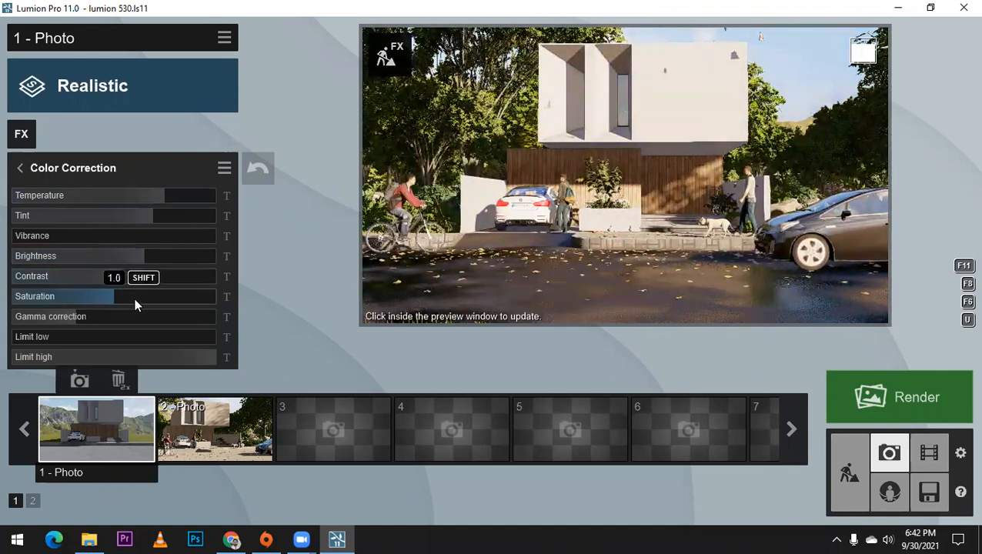
pyautogui.moveTo(135, 305); pyautogui.dragTo(119, 304)
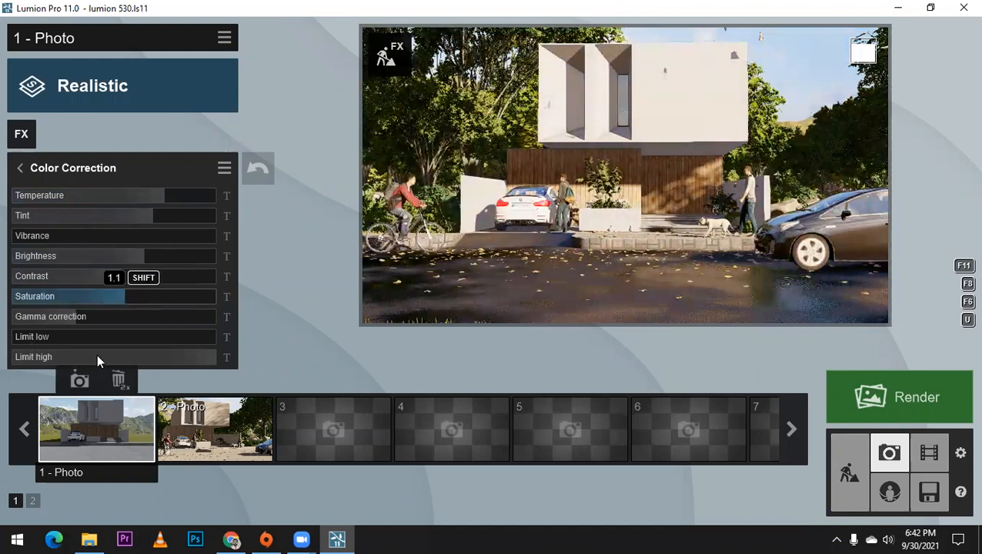
pyautogui.click(21, 172)
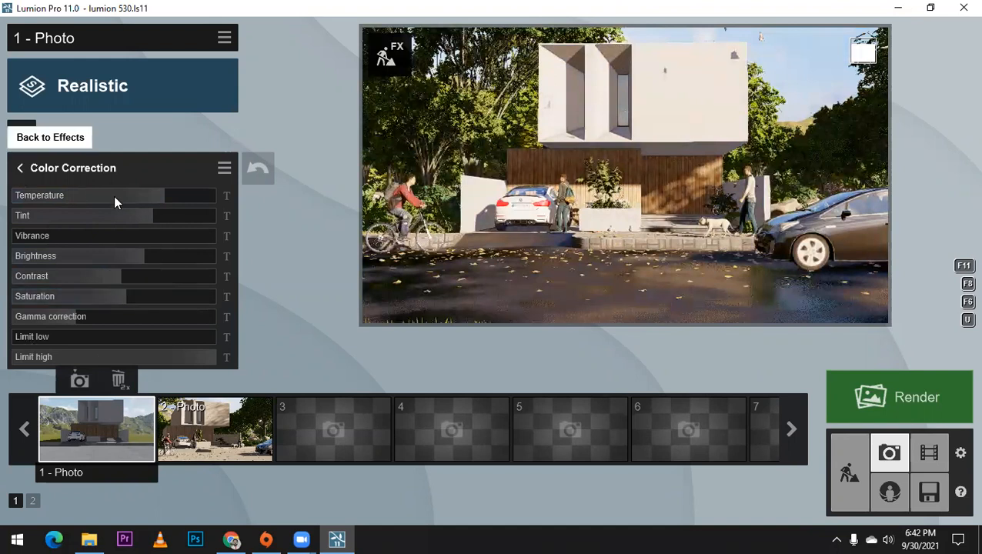
# Step: Set the Reflection effect's preview quality to Normal and check the wet road reflections up close
pyautogui.click(115, 197)
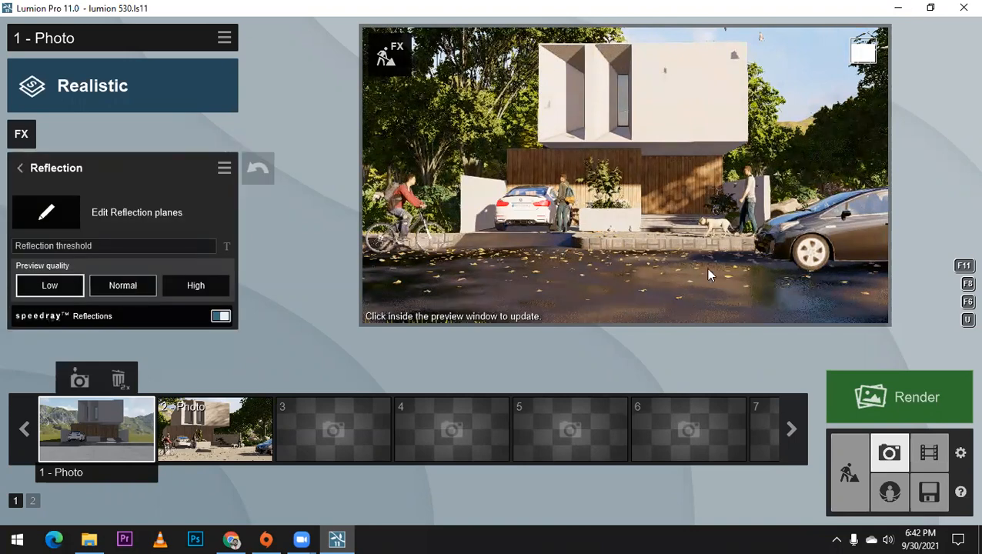
pyautogui.moveTo(594, 192); pyautogui.dragTo(616, 207, button='right')
pyautogui.scroll(3, 615, 213)
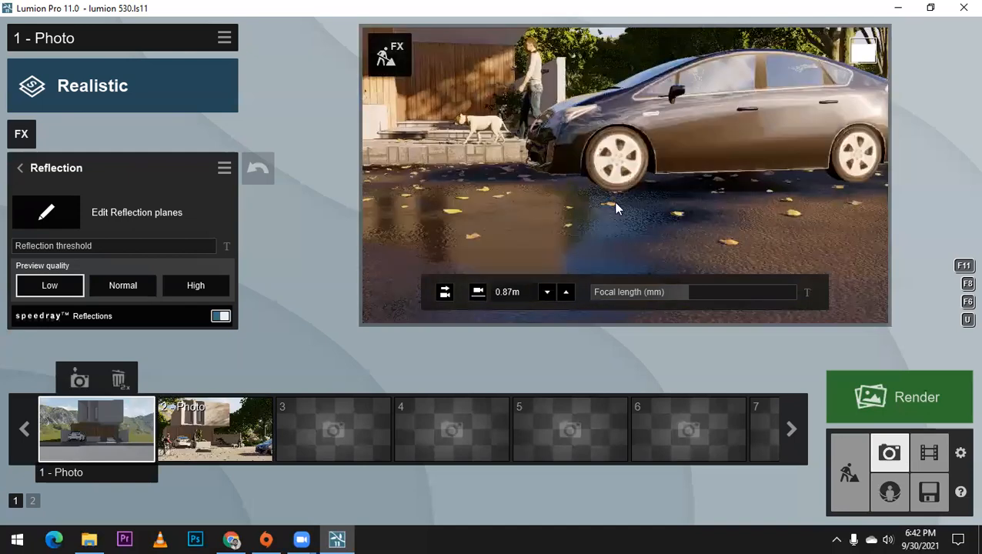
pyautogui.scroll(2, 615, 205)
pyautogui.scroll(2, 625, 210)
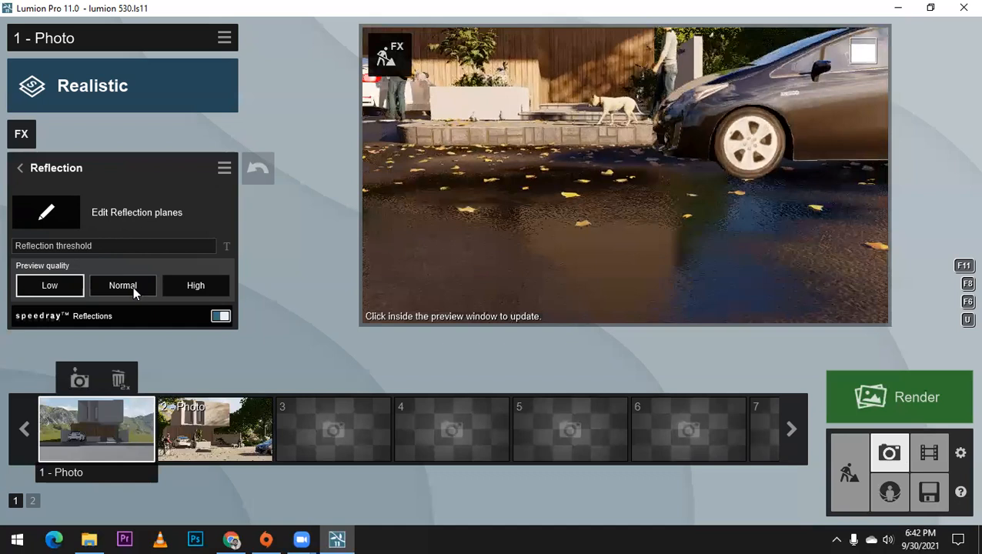
pyautogui.click(133, 286)
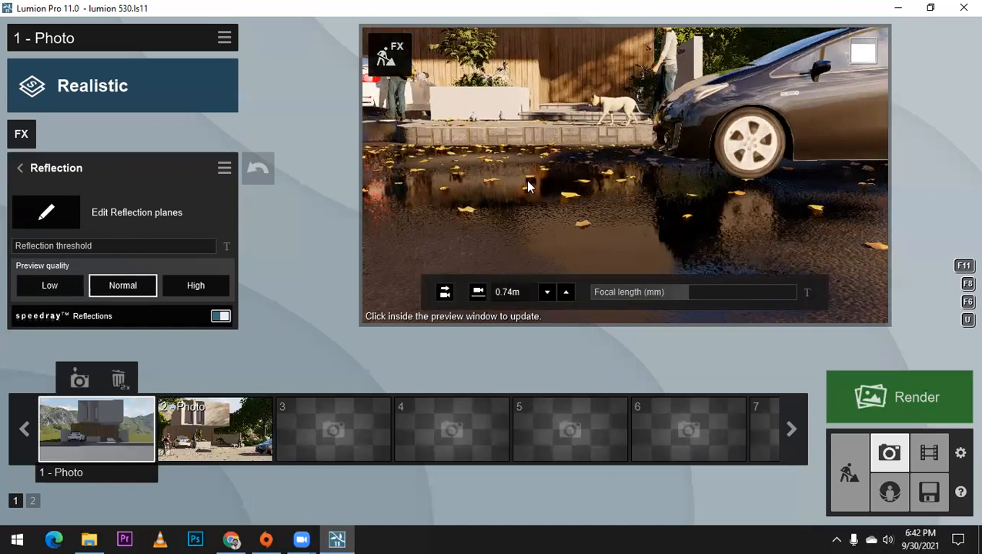
pyautogui.moveTo(503, 175); pyautogui.dragTo(445, 192, button='right')
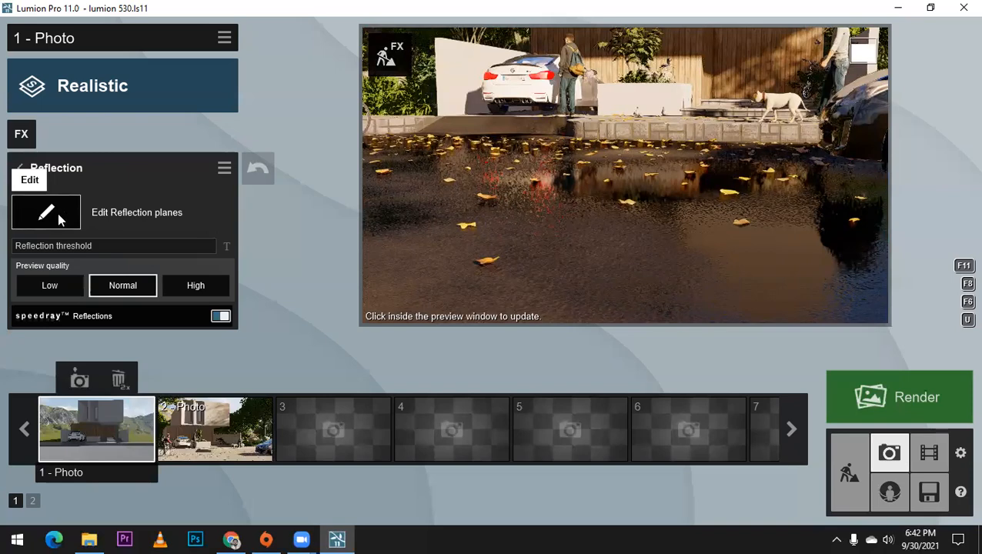
# Step: Add reflection planes to the road surface and the upper-floor window glass
pyautogui.click(60, 219)
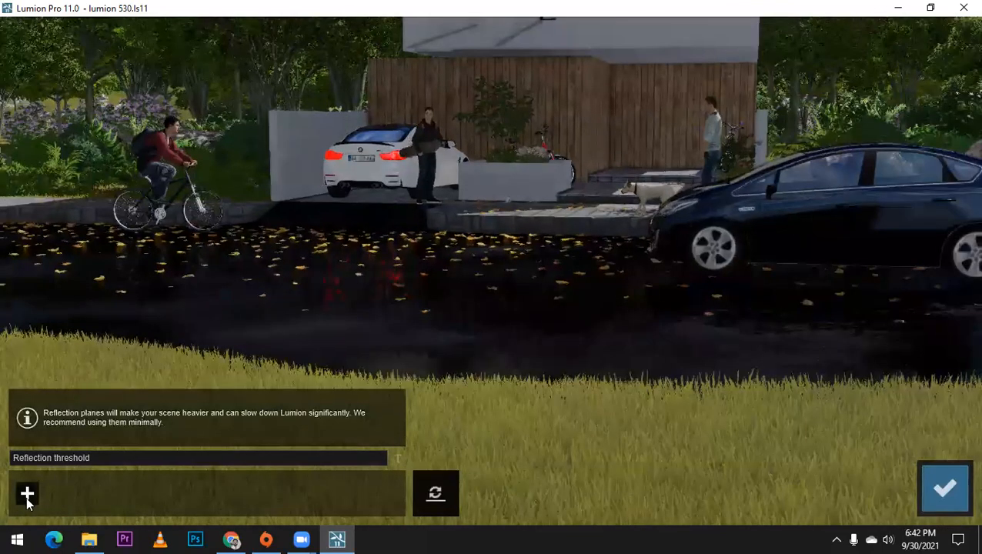
pyautogui.click(28, 496)
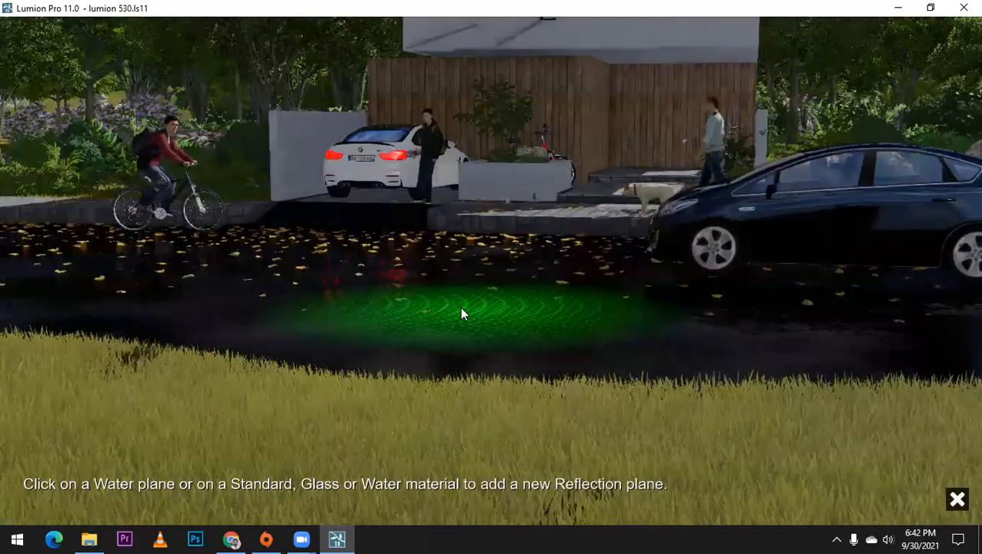
pyautogui.click(493, 310)
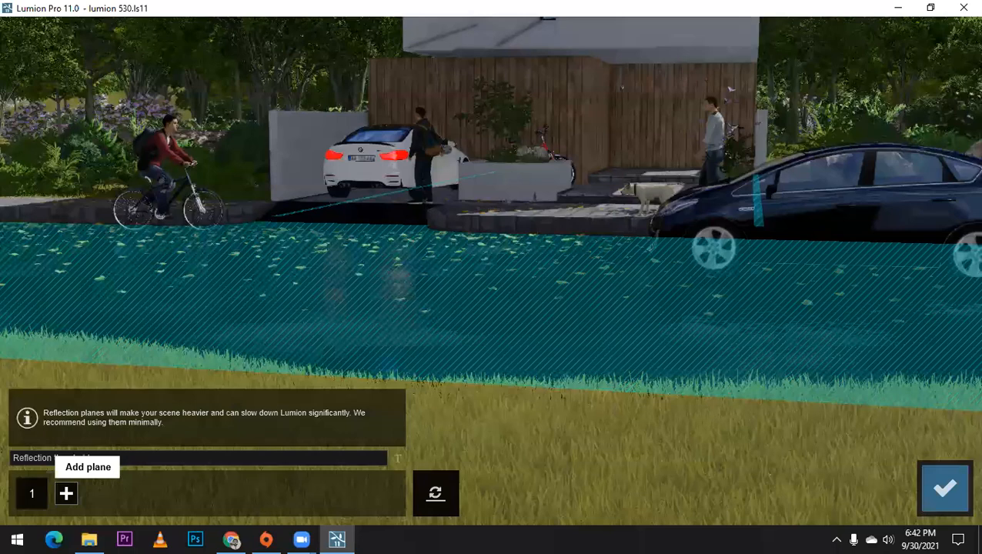
pyautogui.moveTo(417, 169); pyautogui.dragTo(417, 167, button='right')
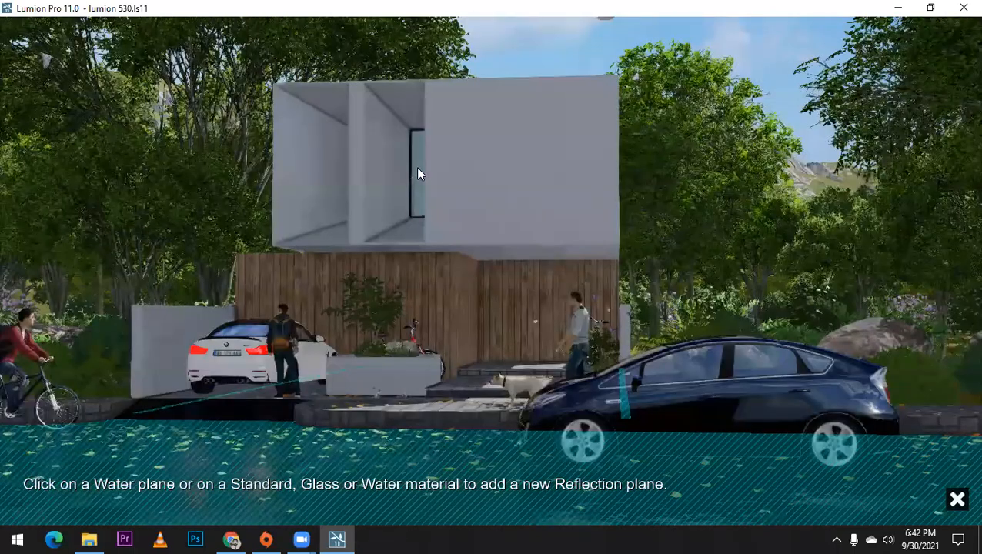
pyautogui.click(416, 167)
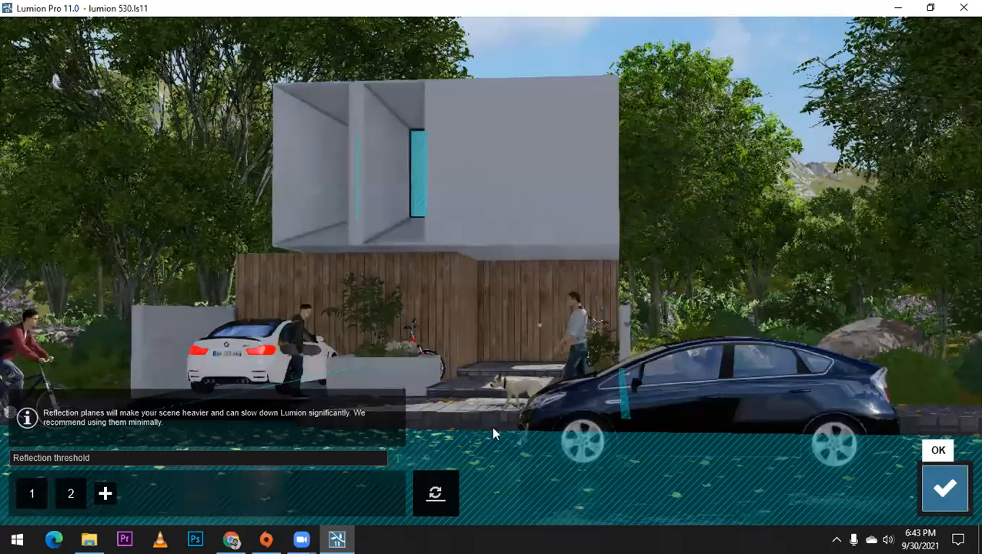
pyautogui.click(945, 489)
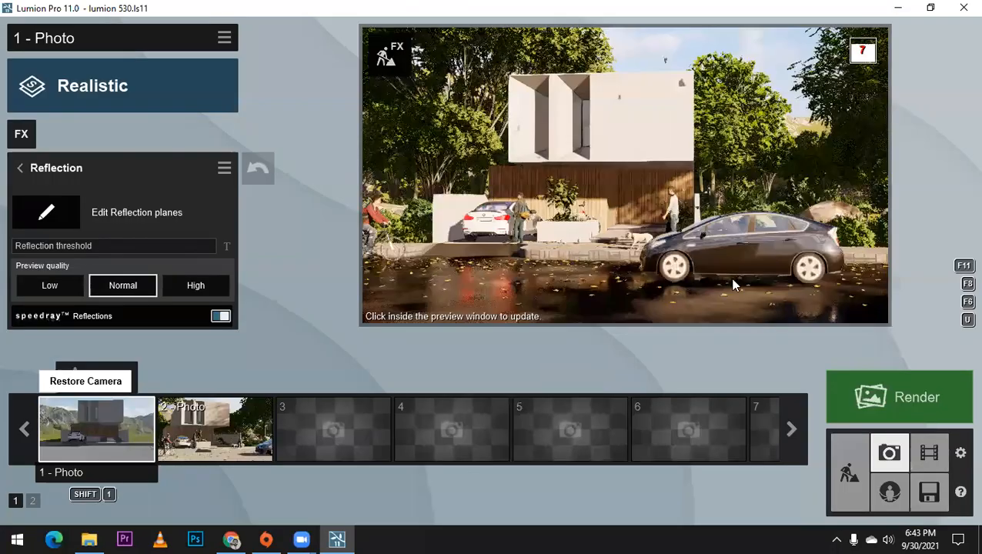
# Step: Examine the refreshed road and car reflections from the street, and restore the camera of photo 1
pyautogui.click(733, 284)
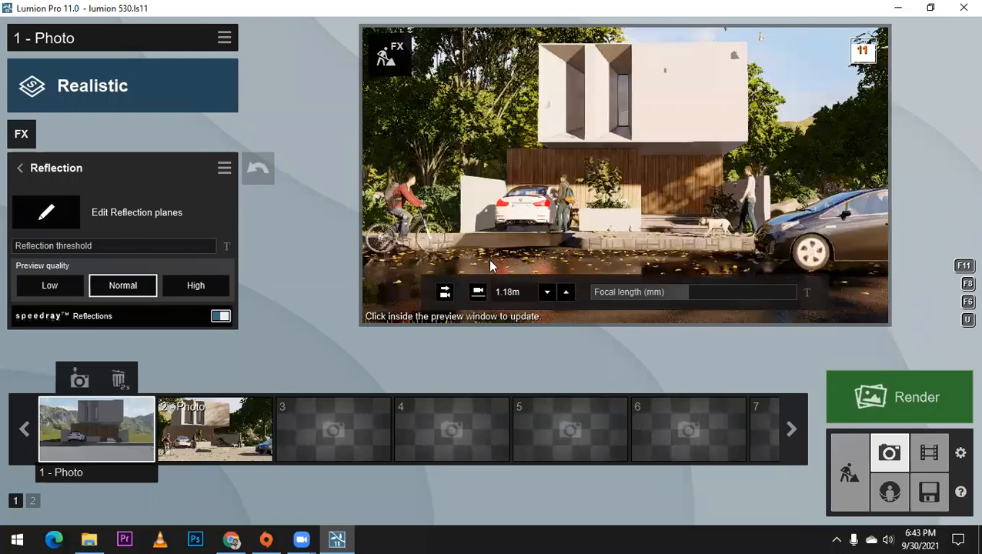
pyautogui.click(488, 258)
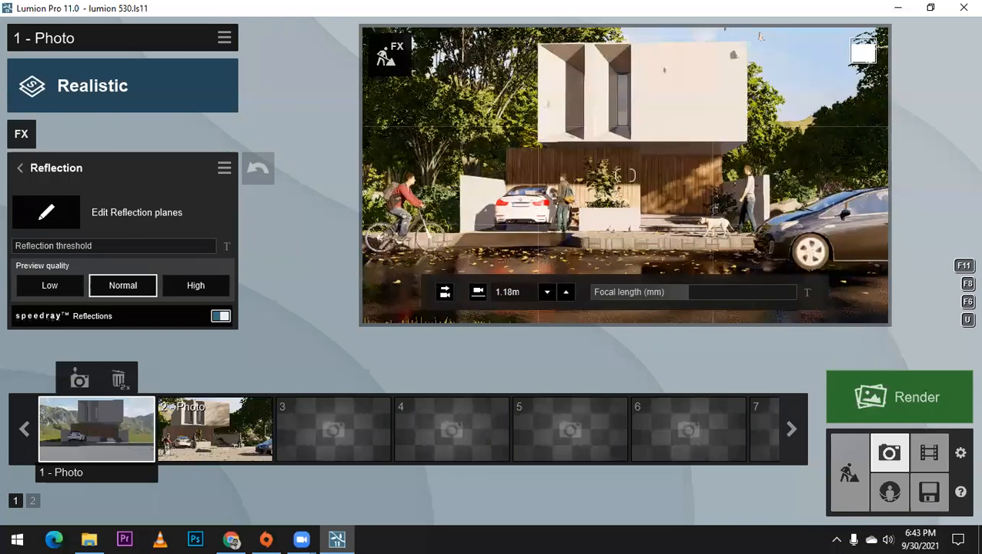
pyautogui.moveTo(695, 191); pyautogui.dragTo(754, 240, button='right')
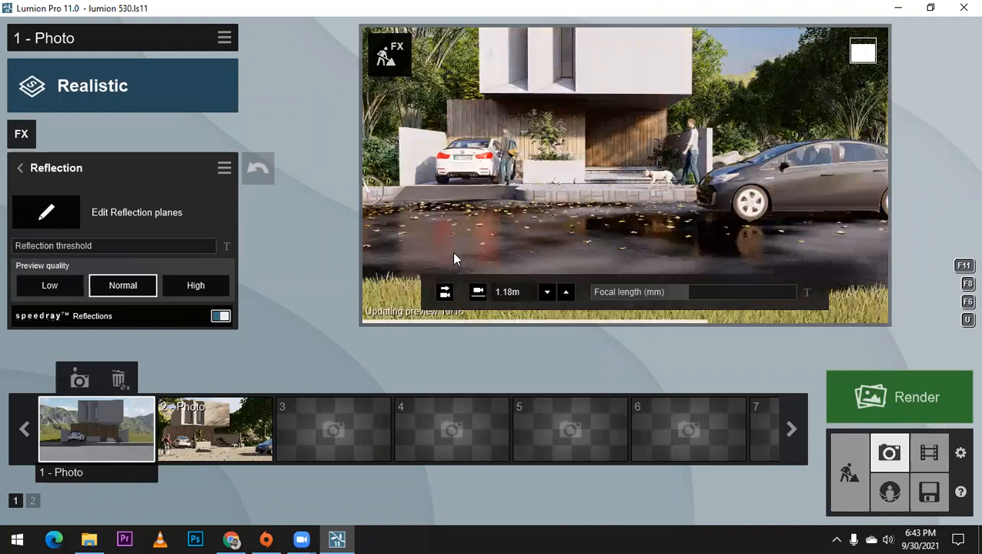
pyautogui.click(105, 418)
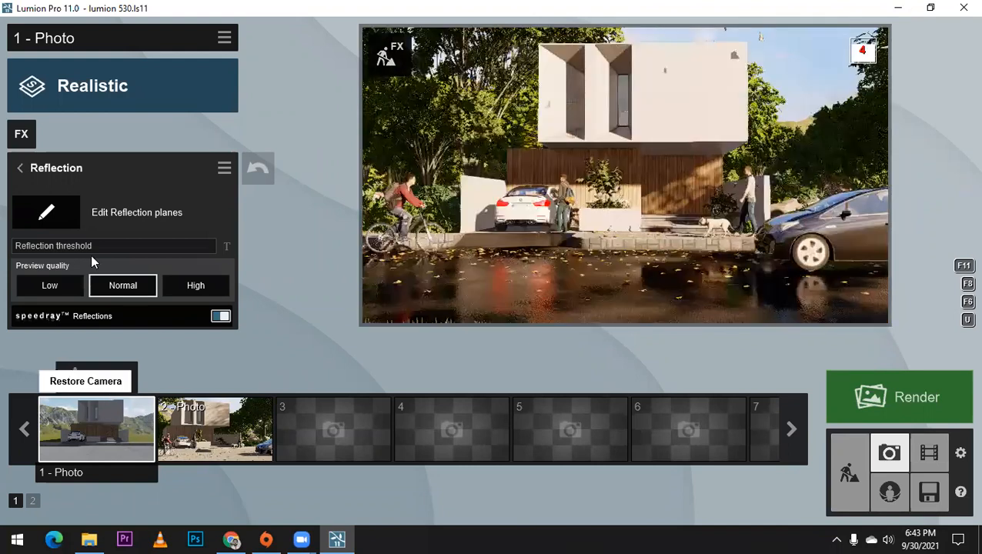
pyautogui.click(223, 59)
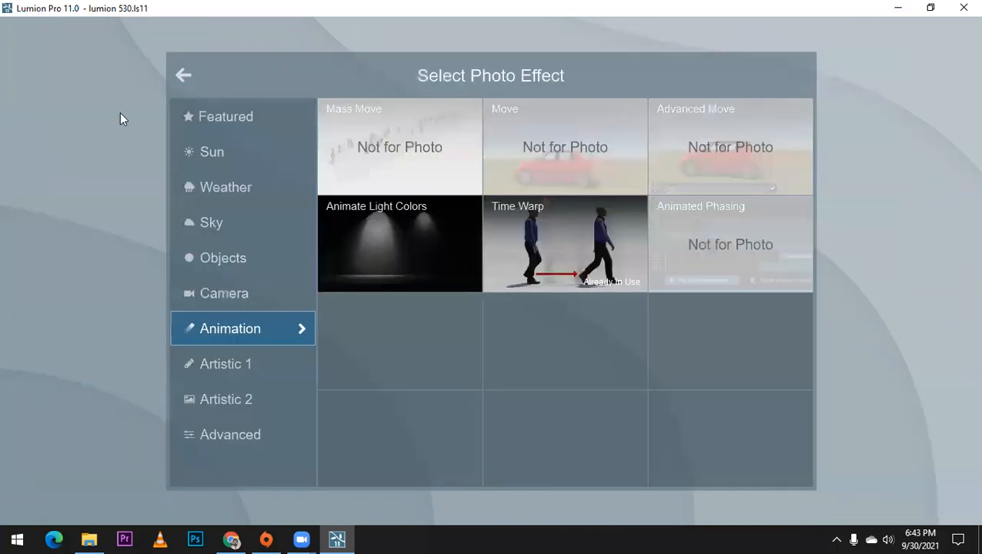
pyautogui.click(20, 170)
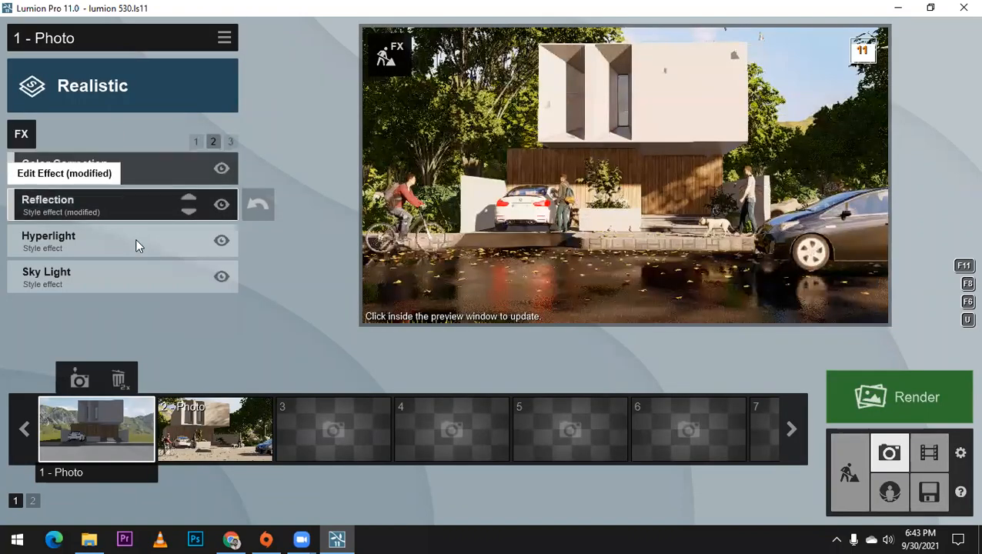
# Step: Enable the Hyperlight effect in the preview and set its amount to about 34.6%
pyautogui.click(103, 200)
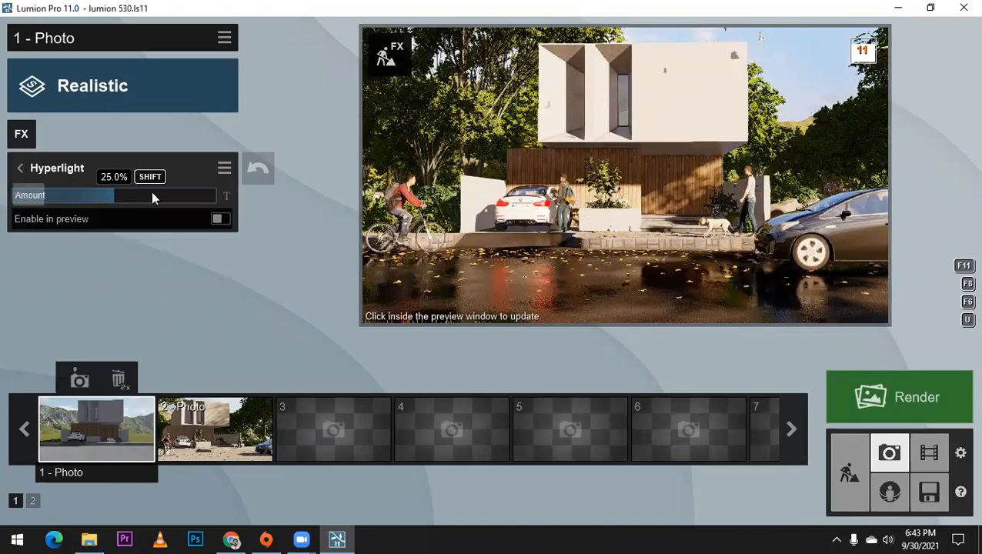
pyautogui.click(151, 192)
pyautogui.click(112, 194)
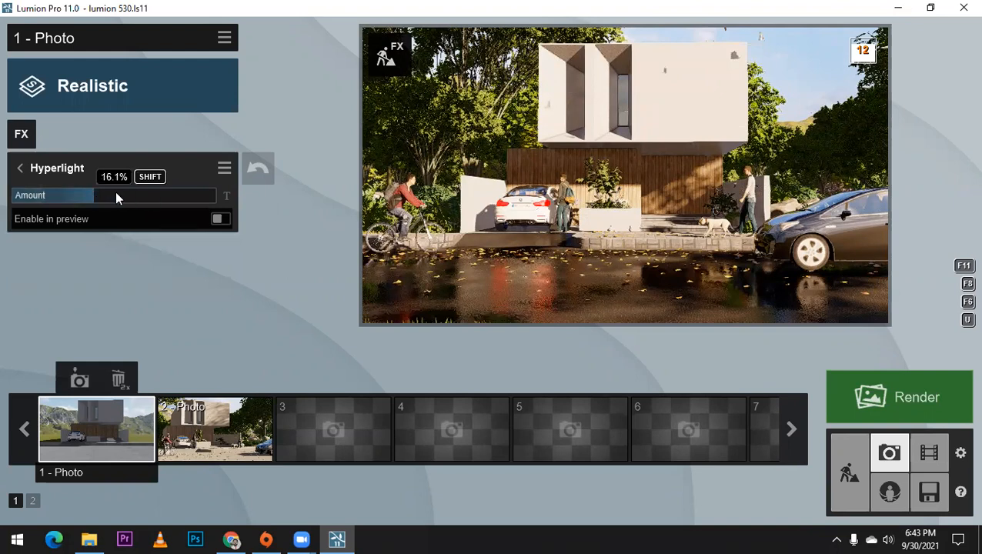
pyautogui.click(219, 220)
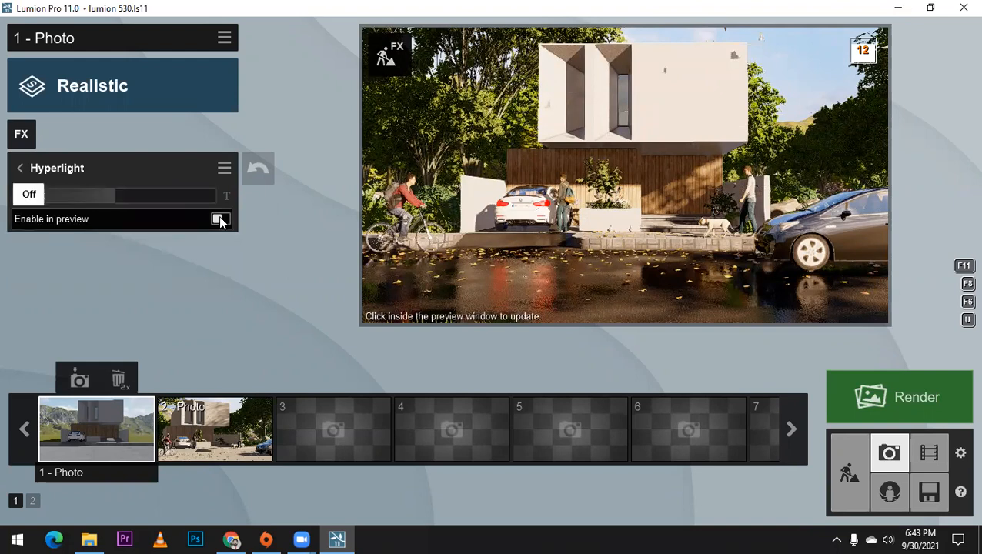
pyautogui.click(220, 220)
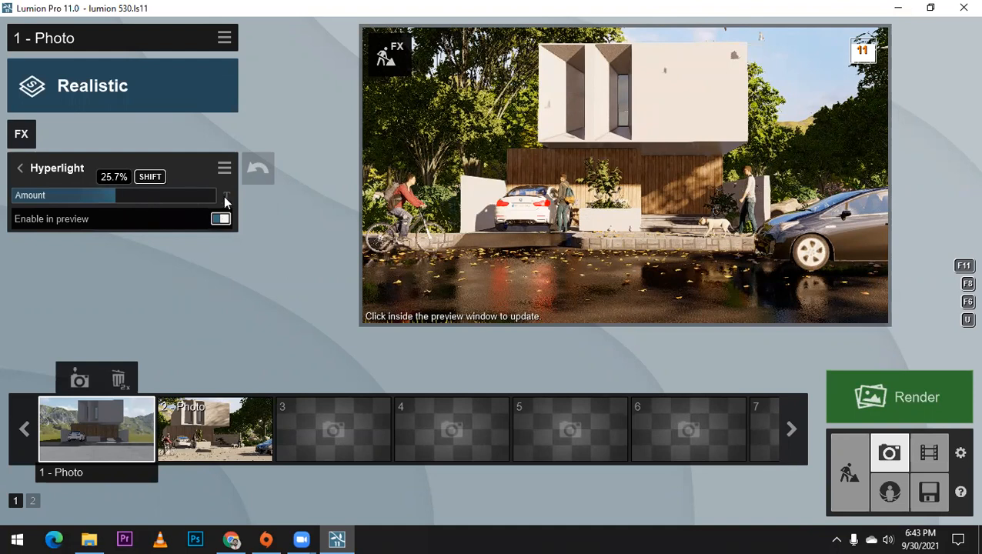
pyautogui.click(223, 195)
pyautogui.click(132, 196)
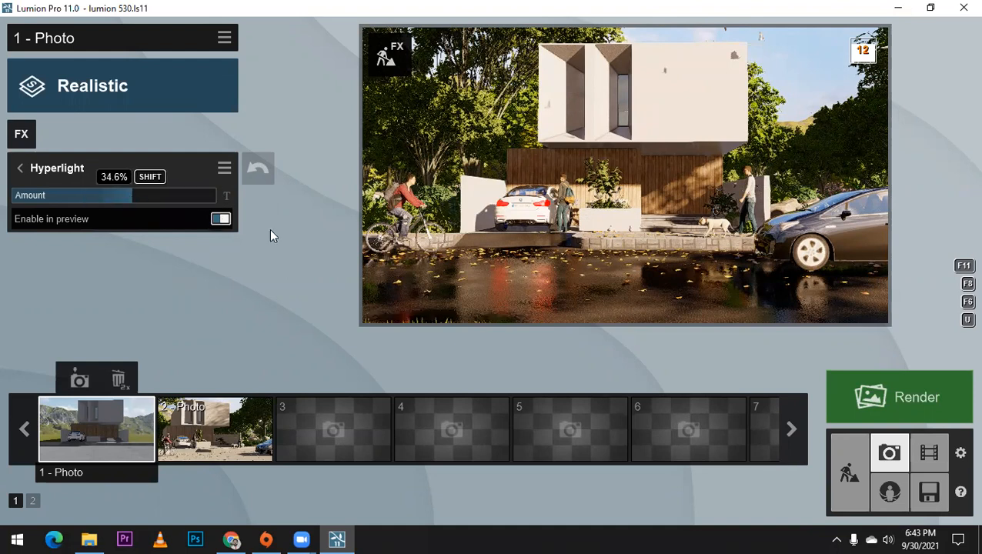
# Step: Set the Shadow effect's sun shadow range to about 1178 m and its coloring to about 0.5
pyautogui.click(220, 220)
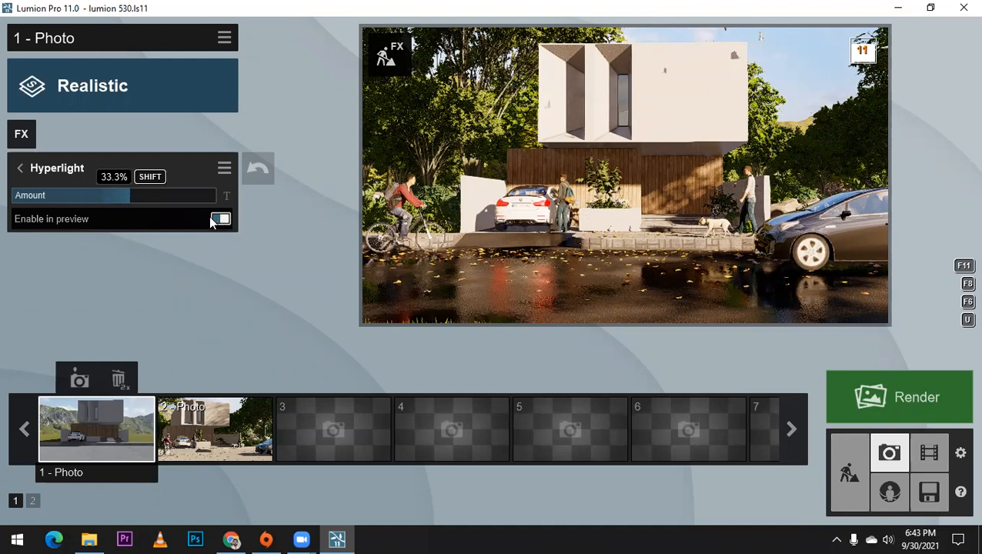
pyautogui.click(17, 168)
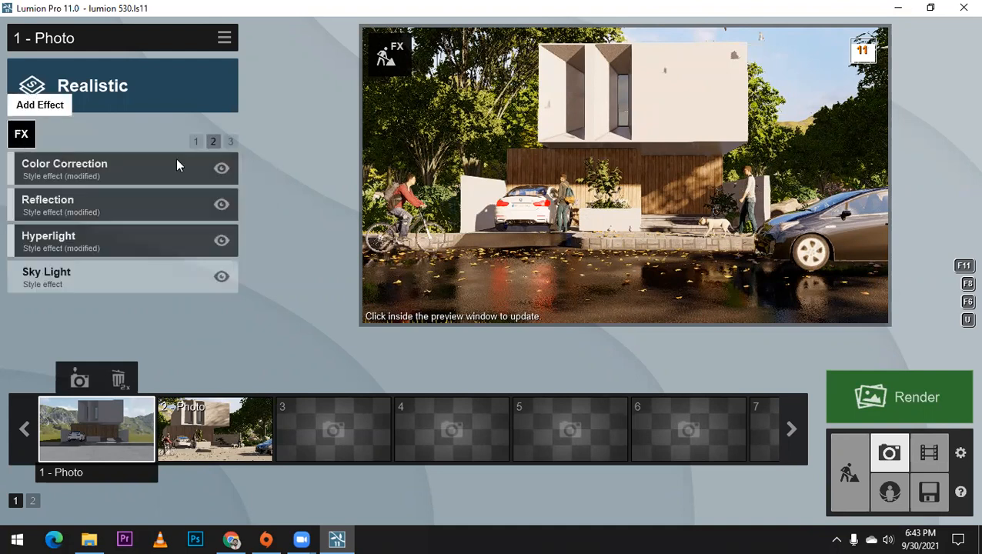
pyautogui.click(227, 142)
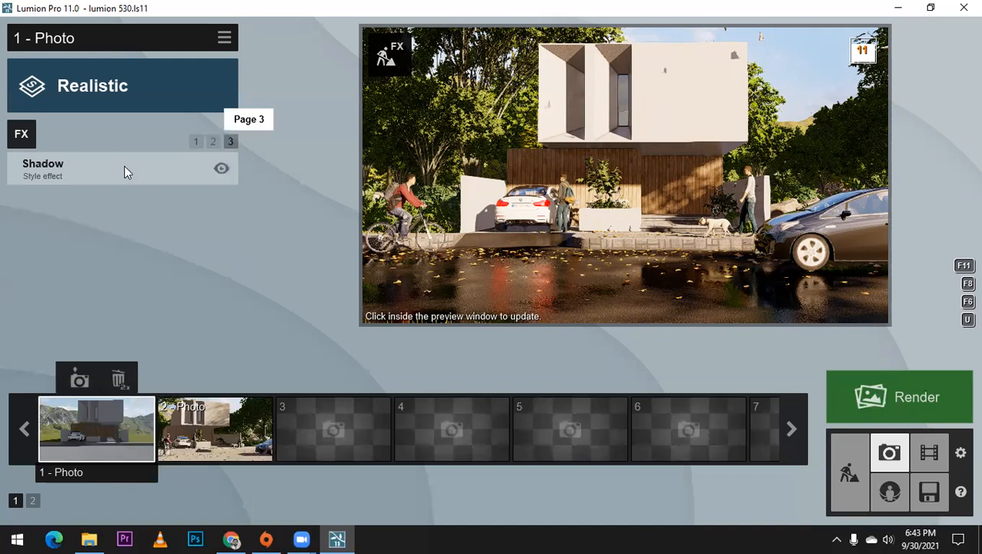
pyautogui.click(115, 171)
pyautogui.moveTo(124, 193); pyautogui.dragTo(213, 193)
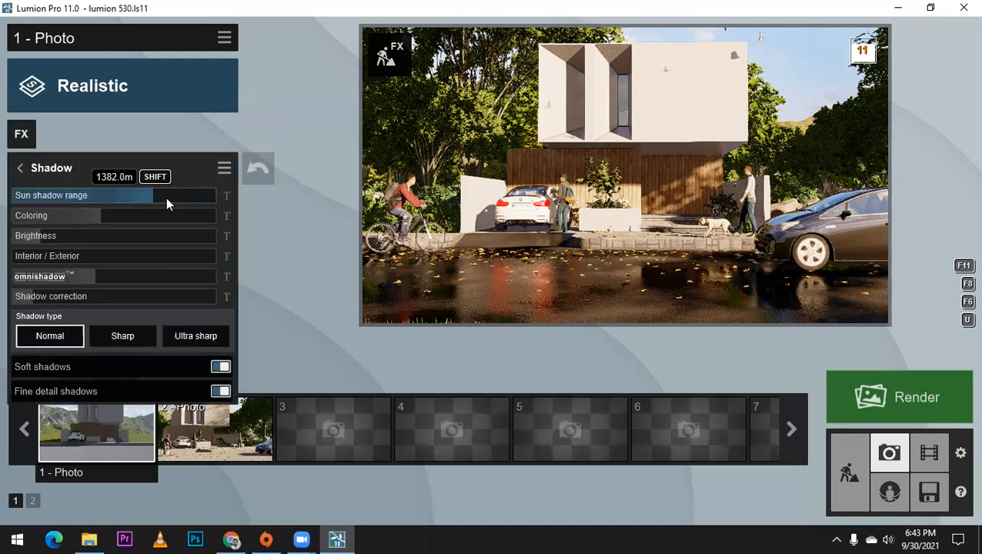
pyautogui.moveTo(59, 200); pyautogui.dragTo(98, 211)
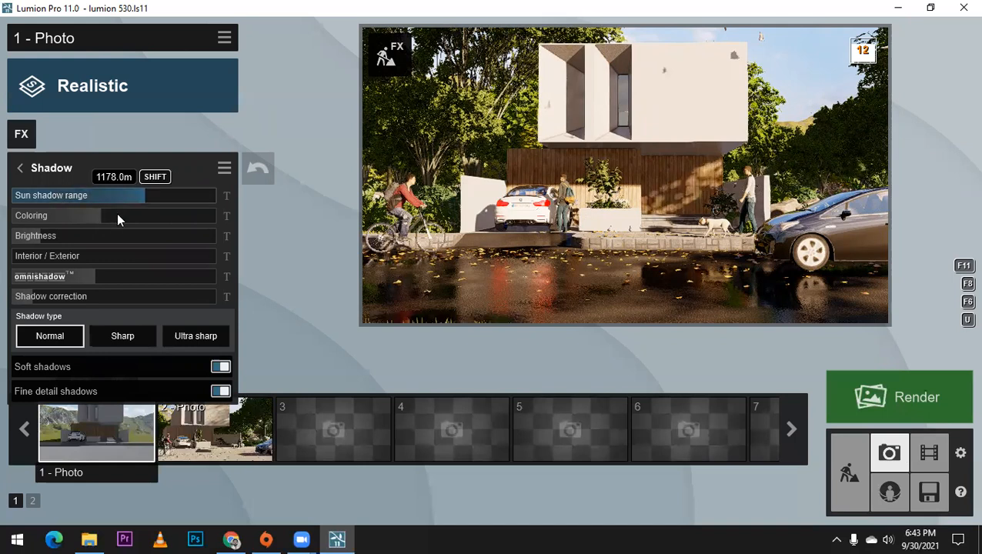
pyautogui.click(129, 217)
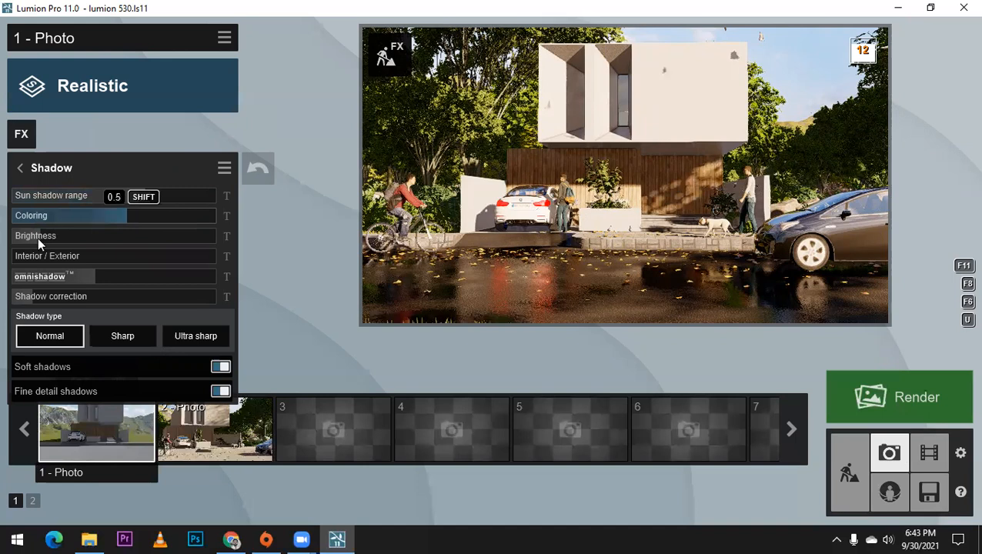
# Step: Set the Shadow effect's brightness to about 0.0 and its Interior / Exterior value to 1.0
pyautogui.click(59, 237)
pyautogui.click(52, 237)
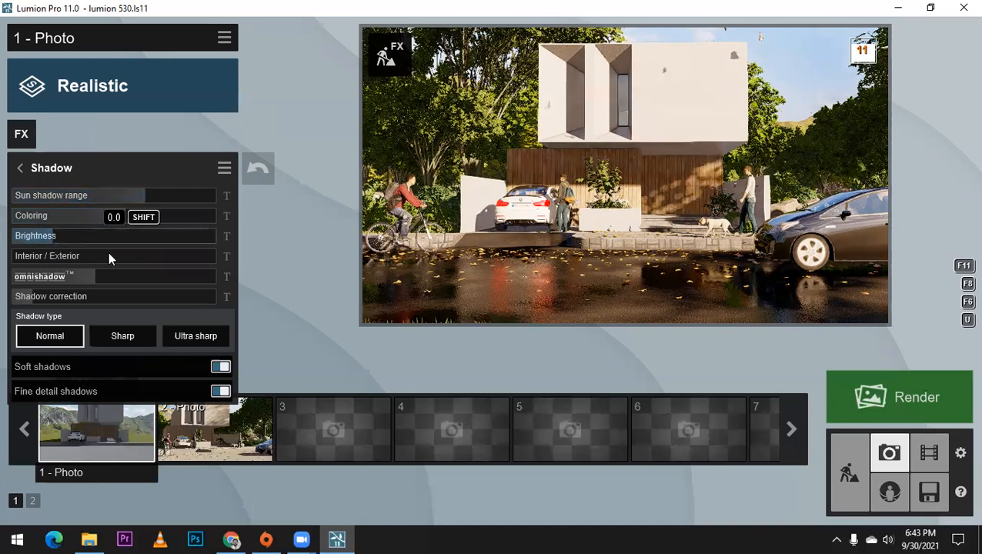
pyautogui.moveTo(108, 257); pyautogui.dragTo(259, 258)
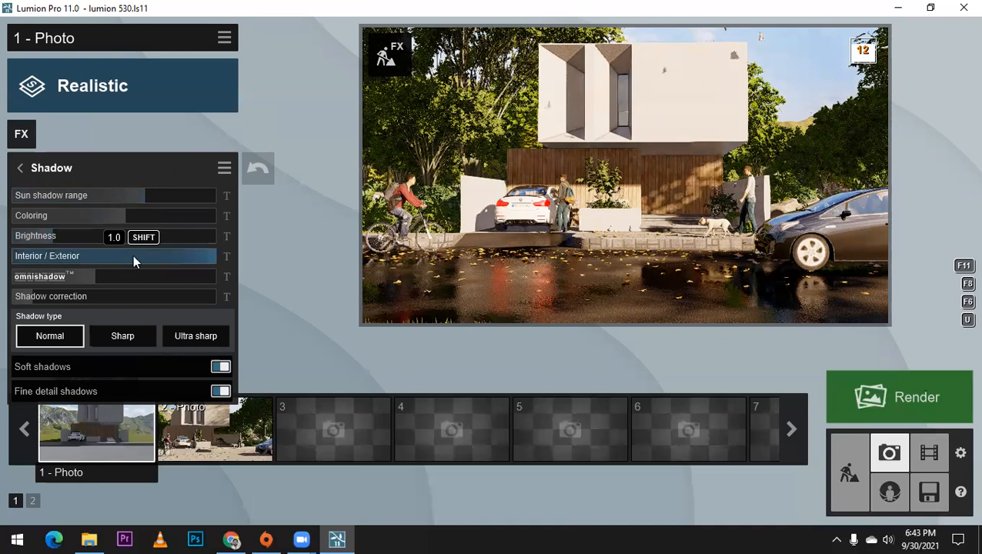
# Step: Try the Sharp shadow type on the photo and return the Shadow effect to Normal
pyautogui.click(122, 337)
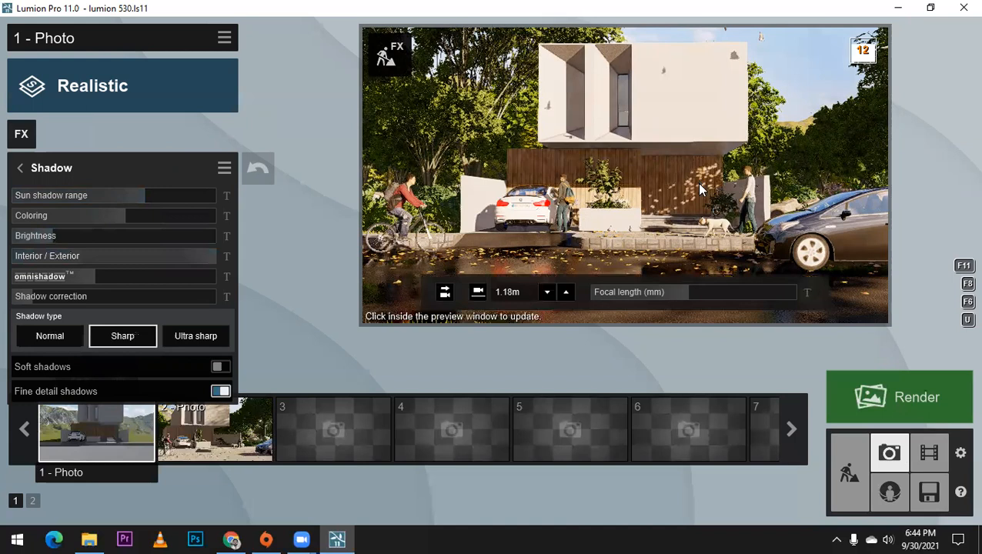
pyautogui.click(195, 340)
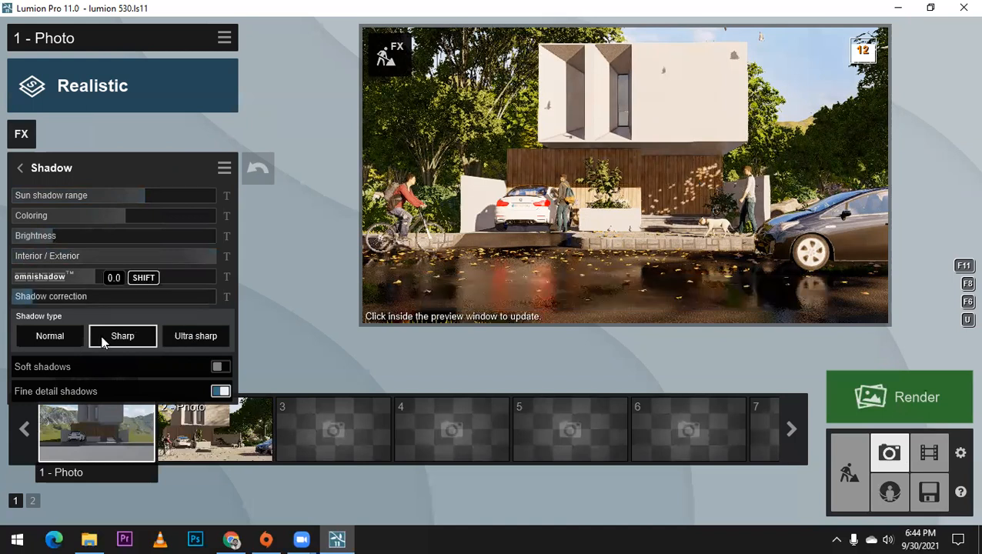
pyautogui.click(61, 338)
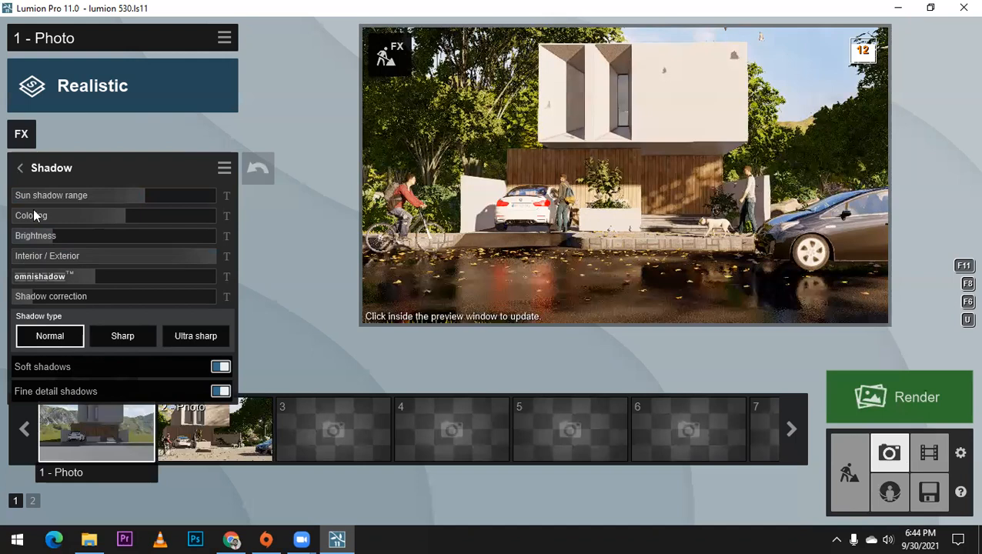
pyautogui.click(17, 168)
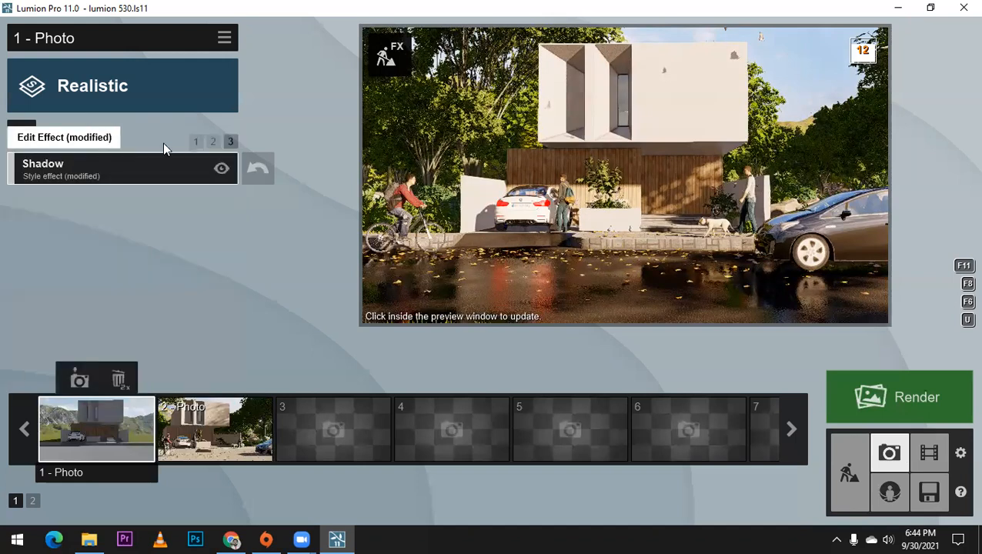
# Step: Add the Analog Color Lab effect from the Artistic 2 category to photo 1
pyautogui.click(213, 140)
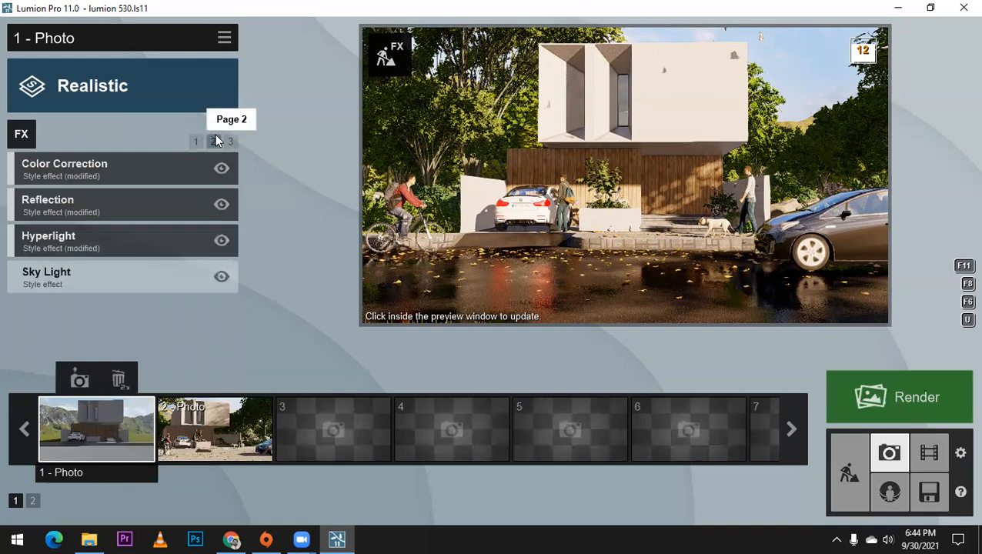
pyautogui.click(21, 136)
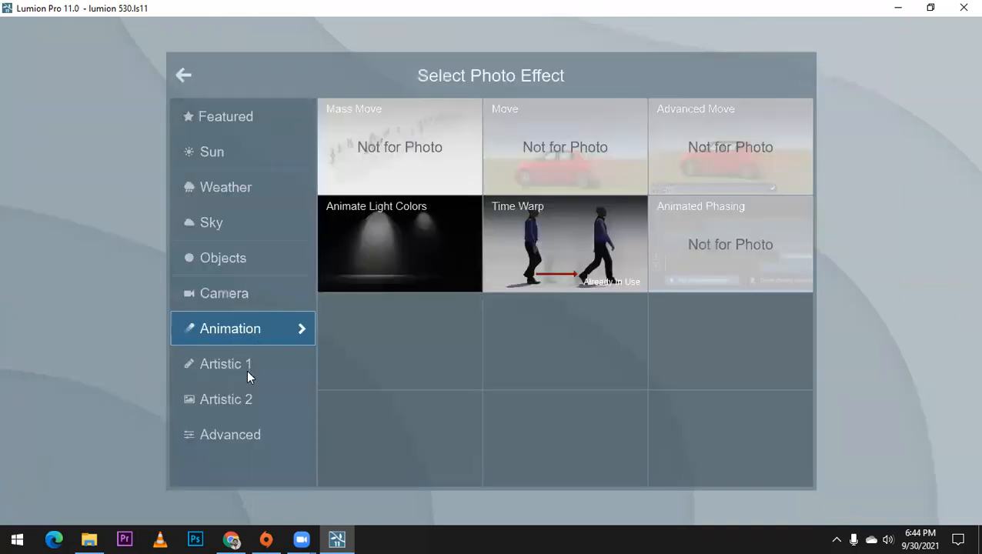
pyautogui.click(238, 397)
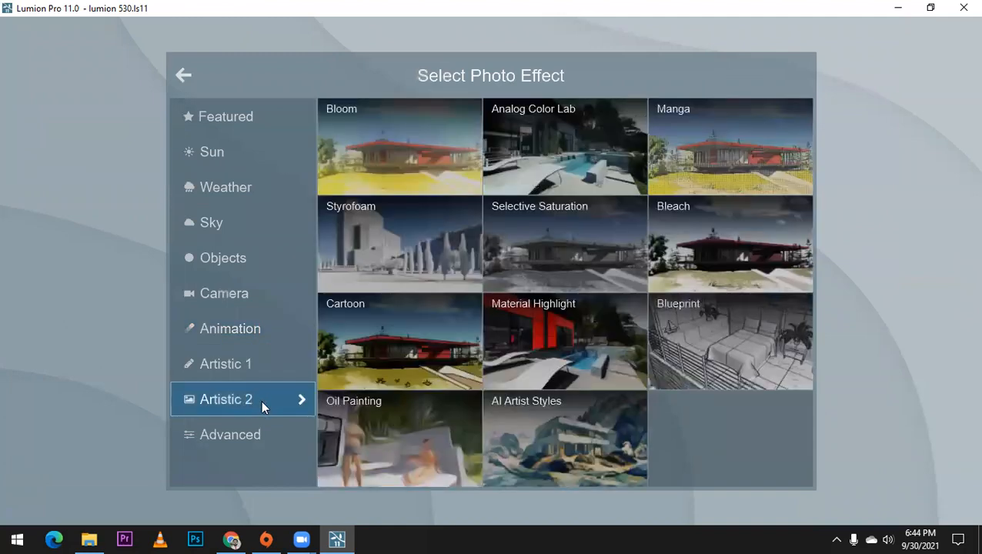
pyautogui.click(569, 149)
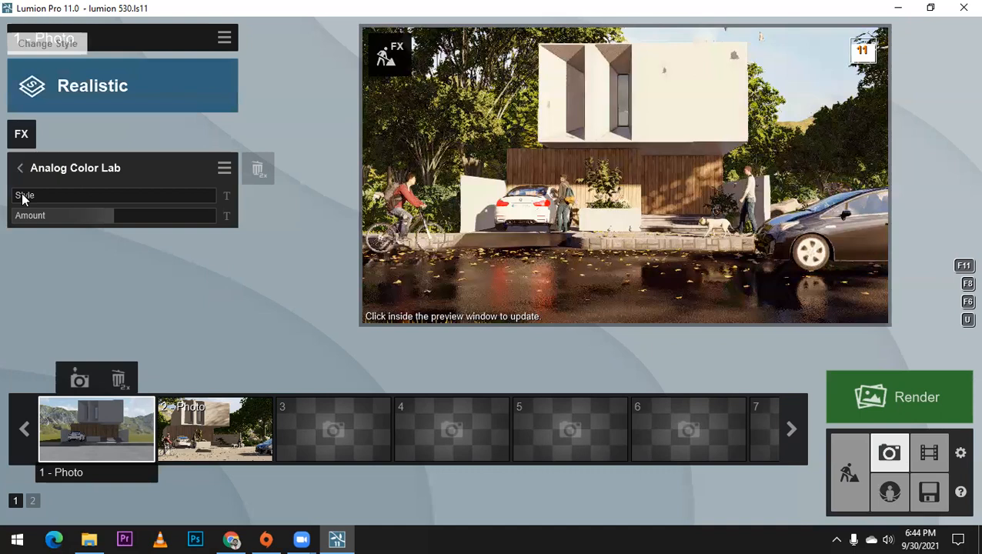
# Step: Compare several Analog Color Lab styles, keep one around 1.4, reduce its amount to a subtle level, and refresh the preview
pyautogui.moveTo(32, 194)
pyautogui.click(61, 196)
pyautogui.moveTo(69, 198); pyautogui.dragTo(123, 197)
pyautogui.click(123, 194)
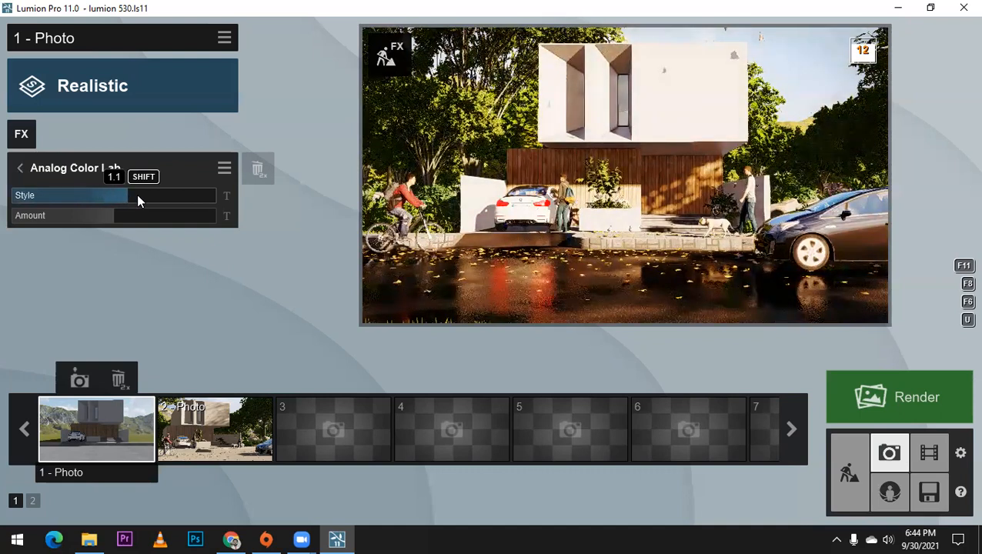
pyautogui.click(138, 199)
pyautogui.click(124, 199)
pyautogui.click(159, 199)
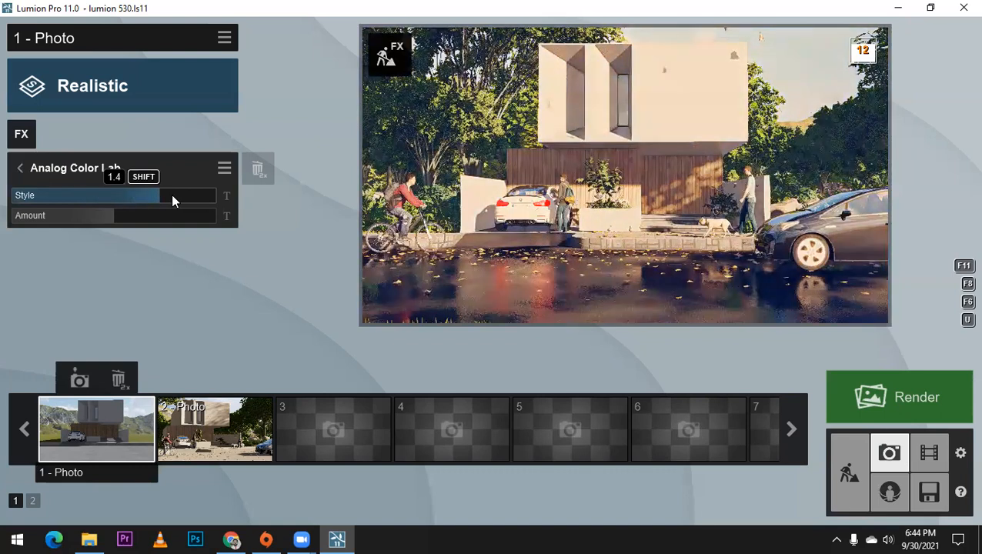
pyautogui.click(172, 198)
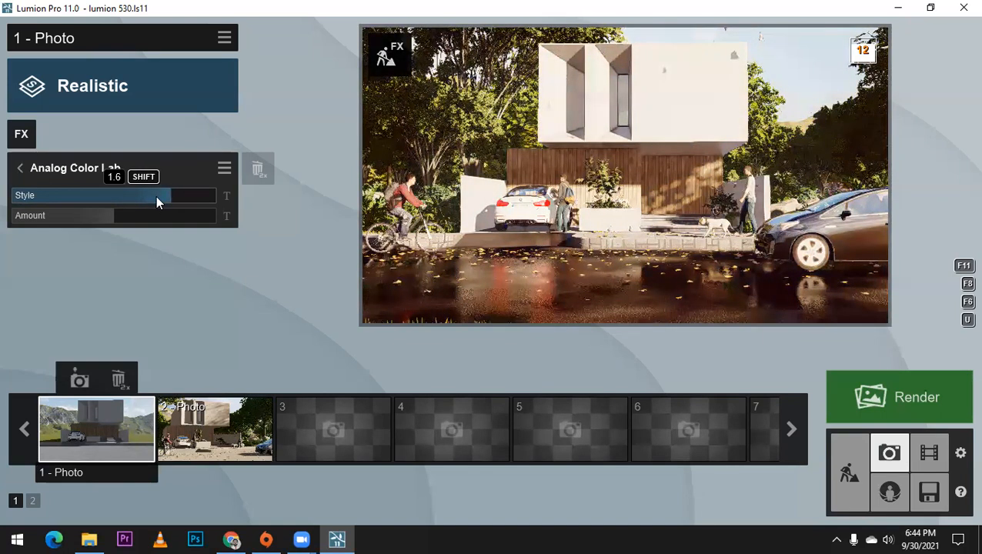
pyautogui.click(155, 195)
pyautogui.moveTo(56, 215); pyautogui.dragTo(34, 220)
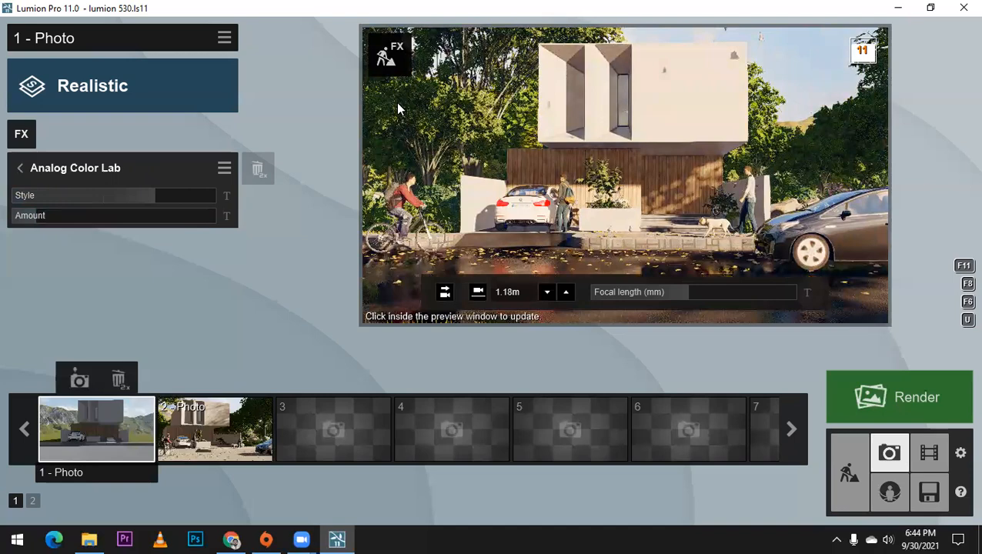
pyautogui.click(391, 192)
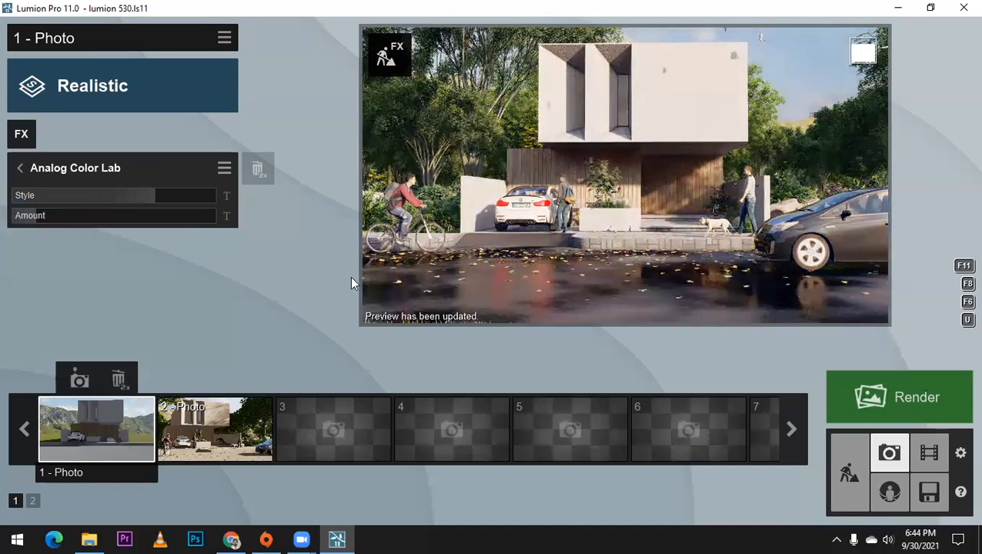
# Step: Restore the camera of photo 1 and copy all of its effects
pyautogui.click(237, 435)
pyautogui.hotkey('shift', '1')
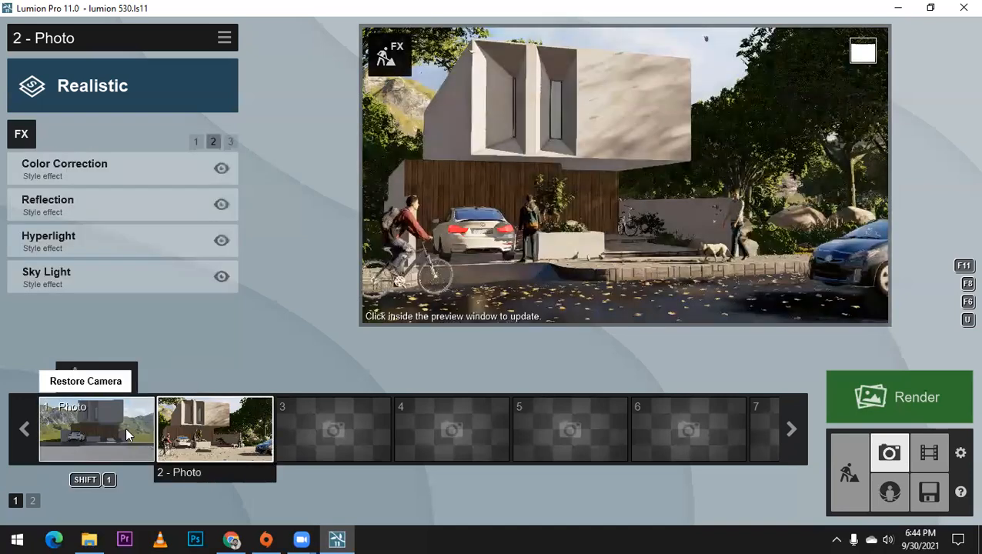
pyautogui.click(224, 40)
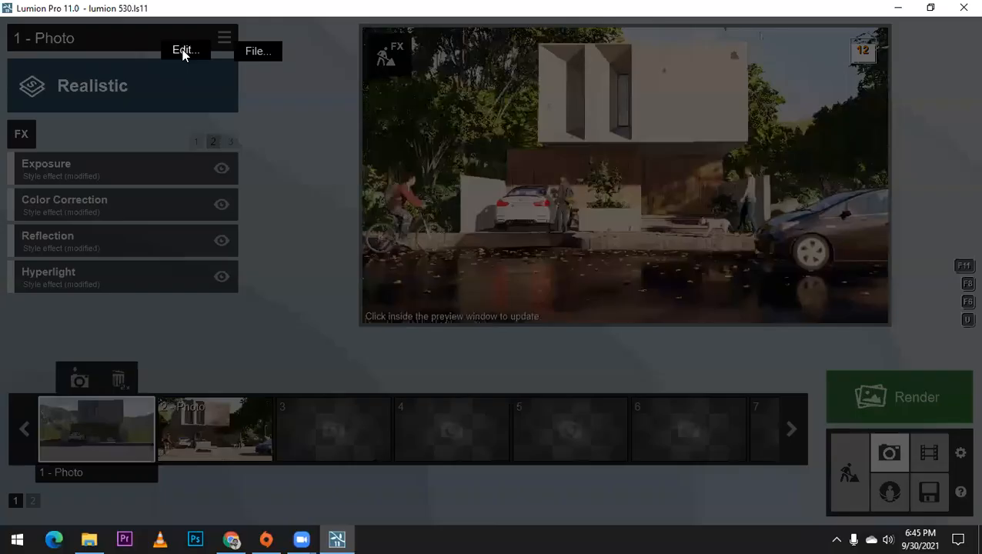
pyautogui.click(183, 52)
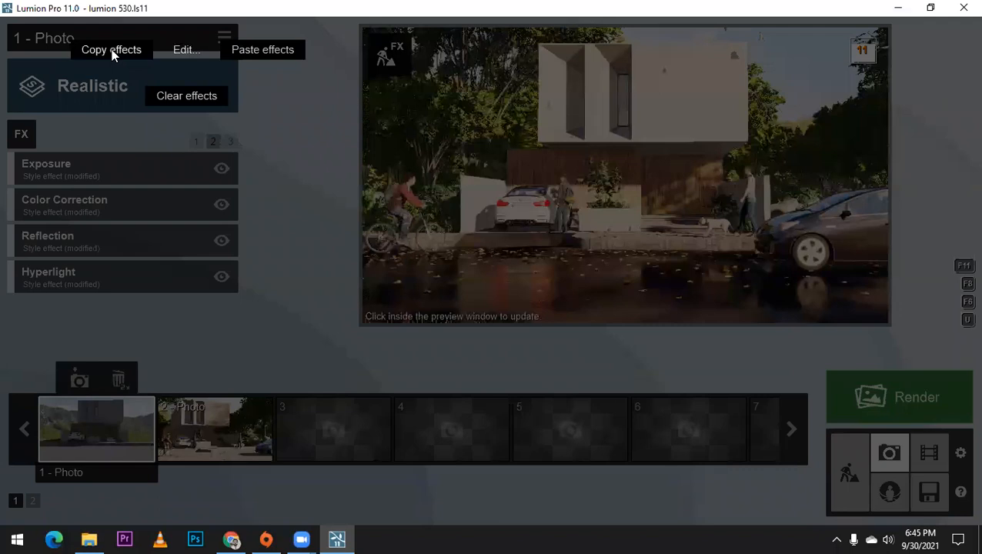
pyautogui.click(111, 50)
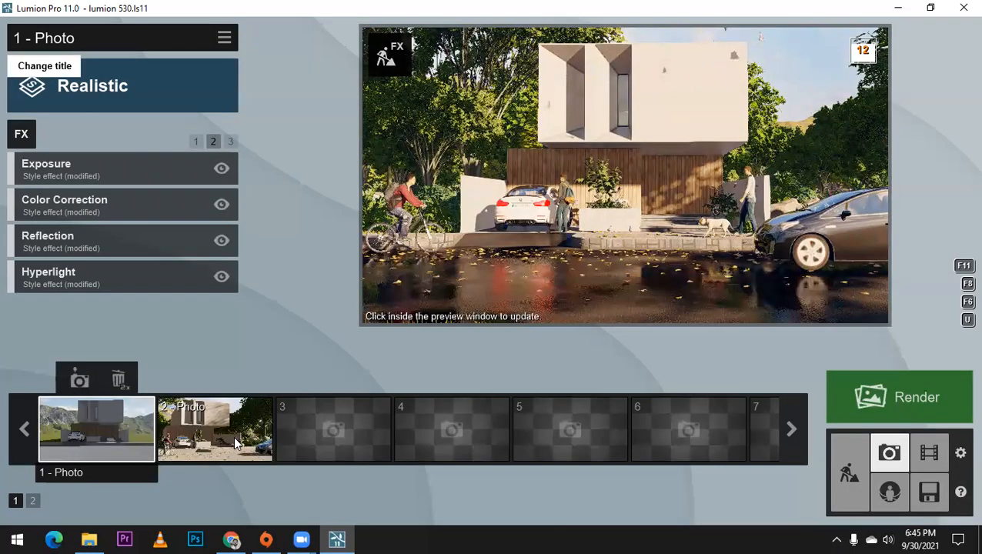
# Step: Restore the camera of photo 2, paste the copied effects onto it, and refresh its preview
pyautogui.hotkey('shift', '2')
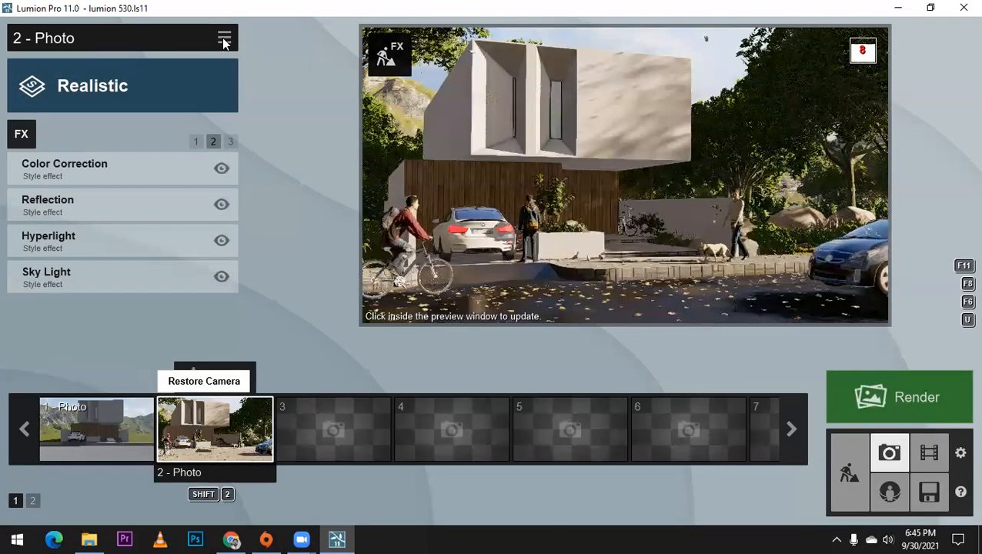
pyautogui.click(223, 40)
pyautogui.moveTo(179, 51)
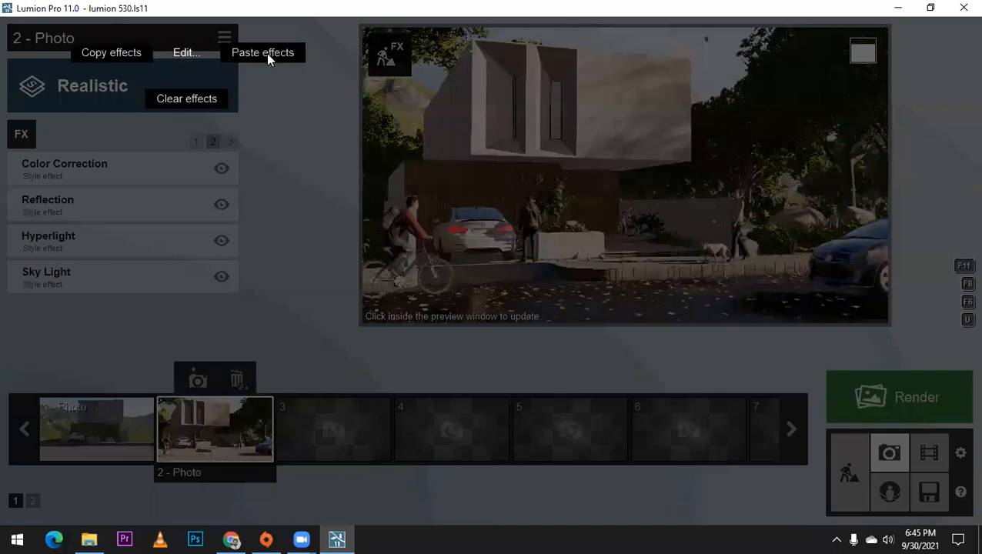
pyautogui.click(263, 53)
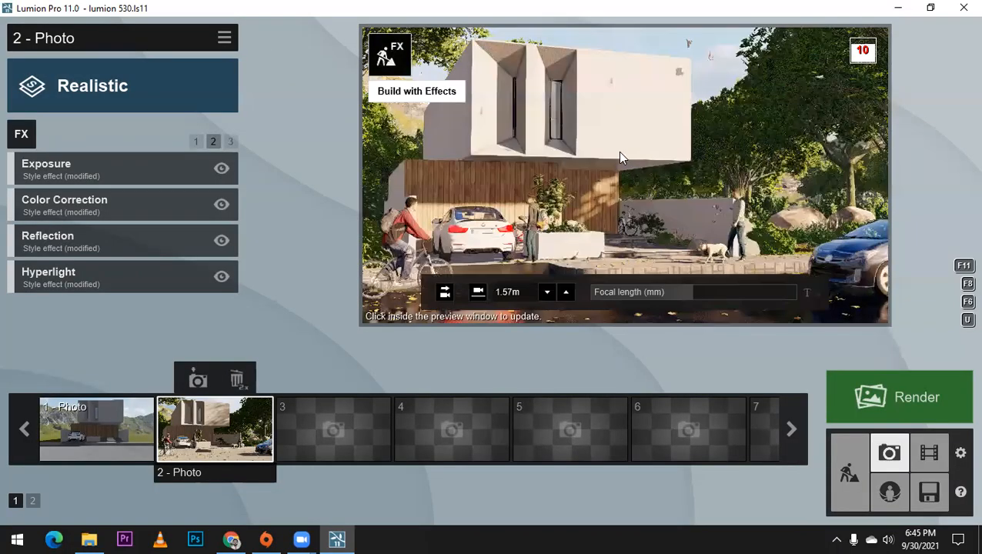
pyautogui.click(620, 152)
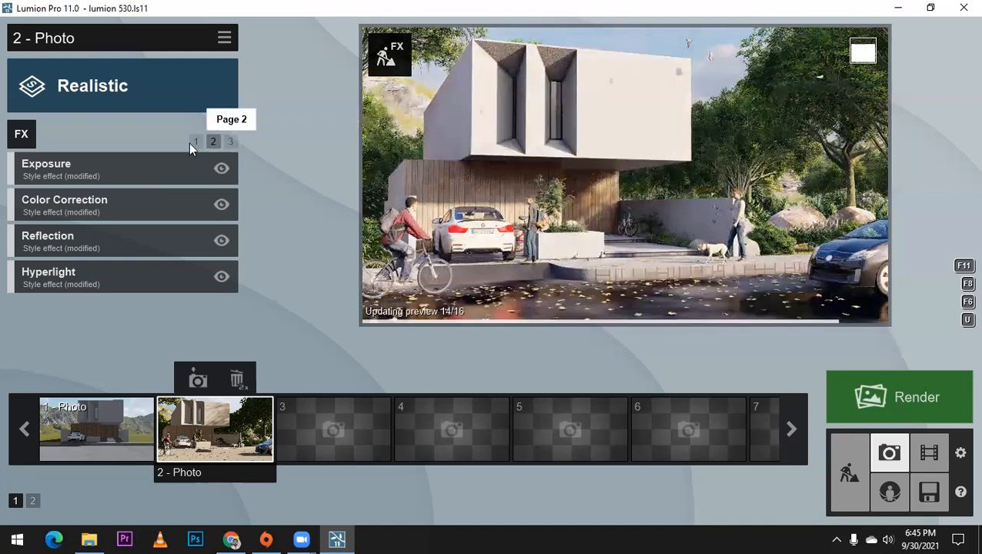
# Step: Raise the Time Warp offset for animated people and animals in photo 2 to near its maximum
pyautogui.click(194, 141)
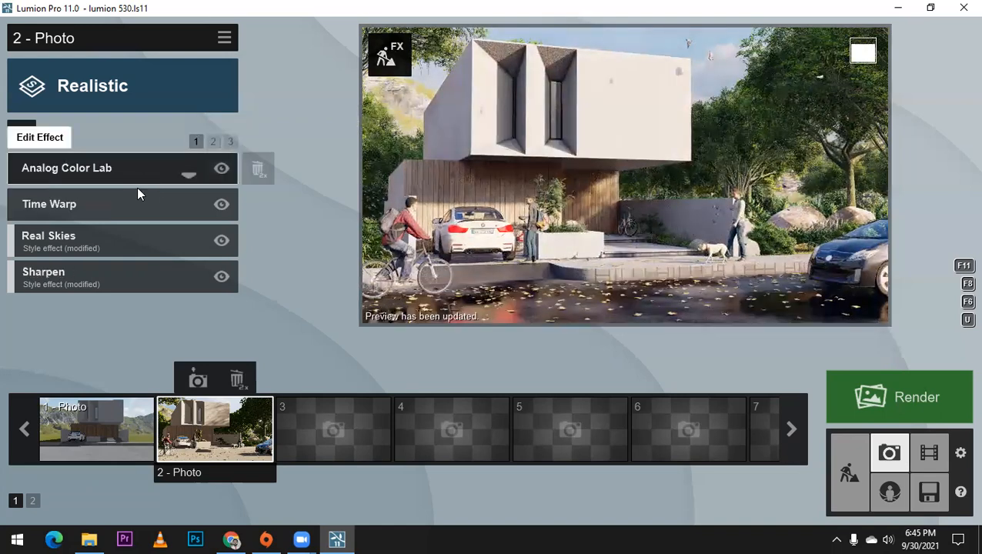
pyautogui.click(187, 198)
pyautogui.moveTo(180, 193); pyautogui.dragTo(208, 196)
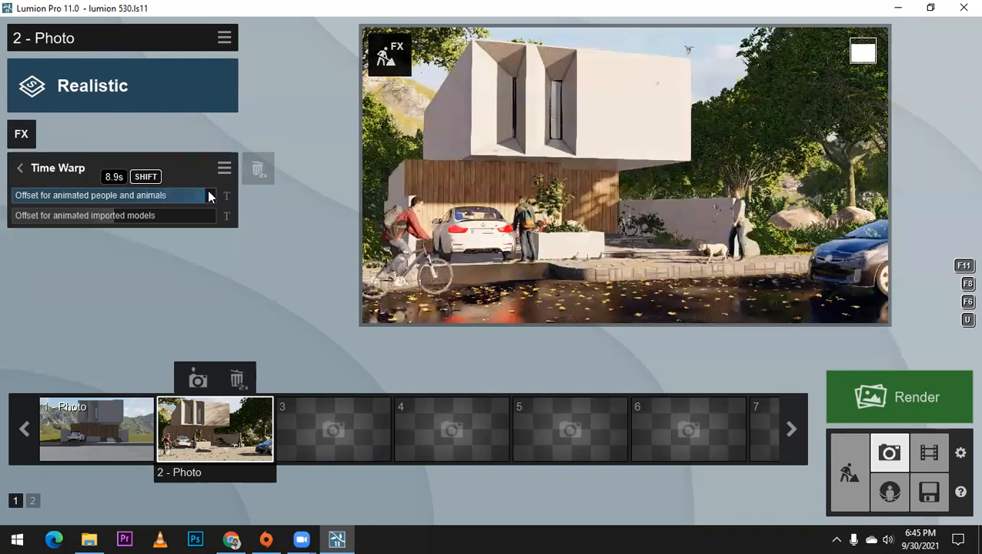
pyautogui.click(615, 156)
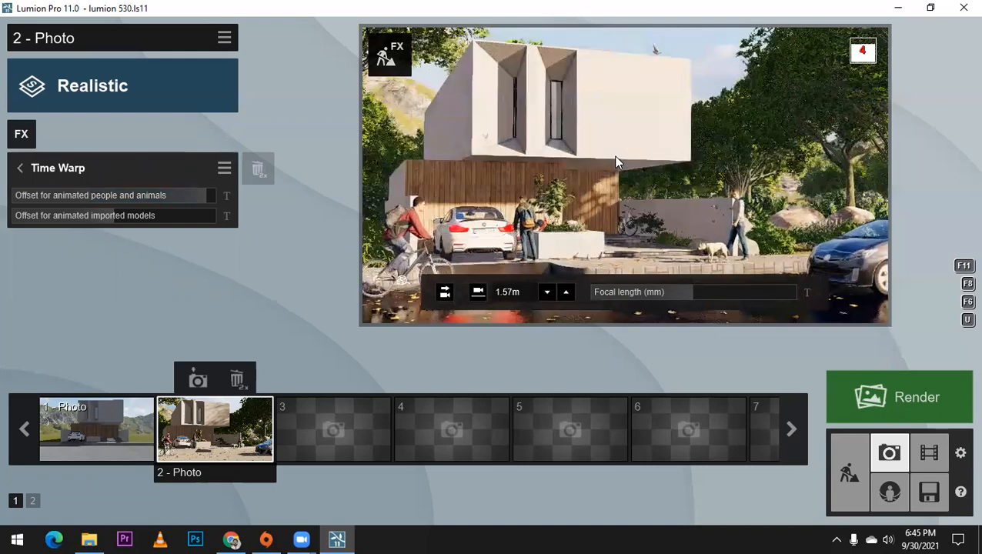
# Step: Move photo 2's camera farther back from the house and raise it so the whole cyclist and more of the street are framed
pyautogui.press('s')
pyautogui.press('d')
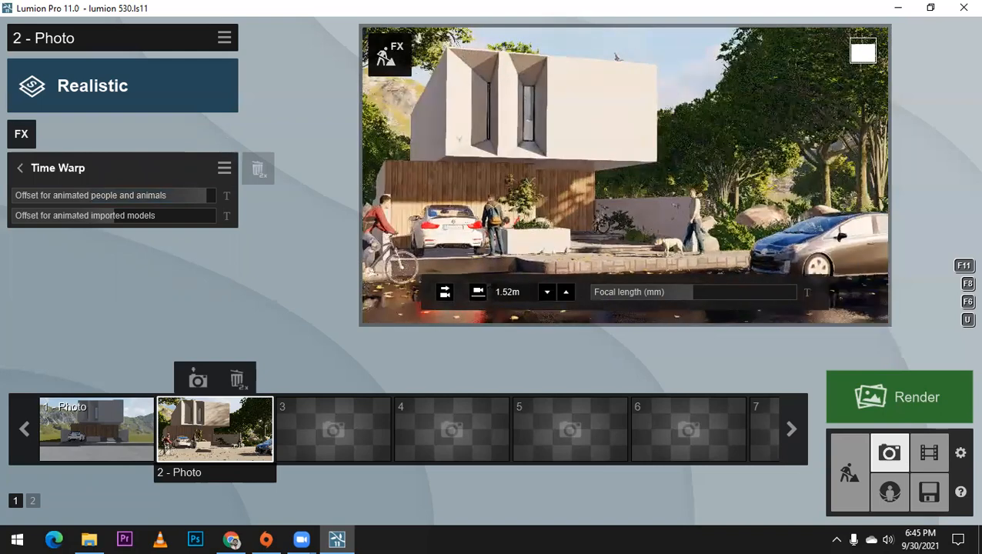
pyautogui.press('a')
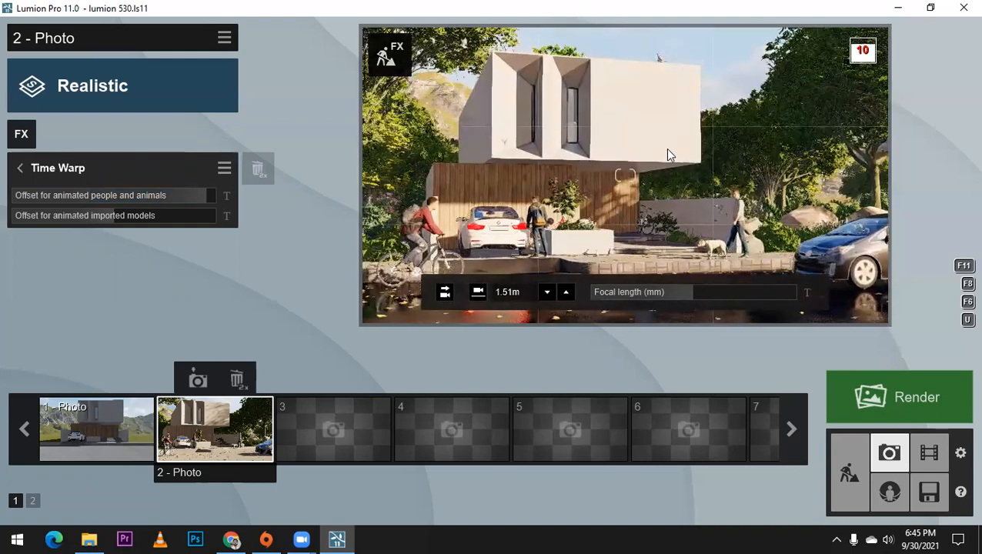
pyautogui.press('s')
pyautogui.press('s')
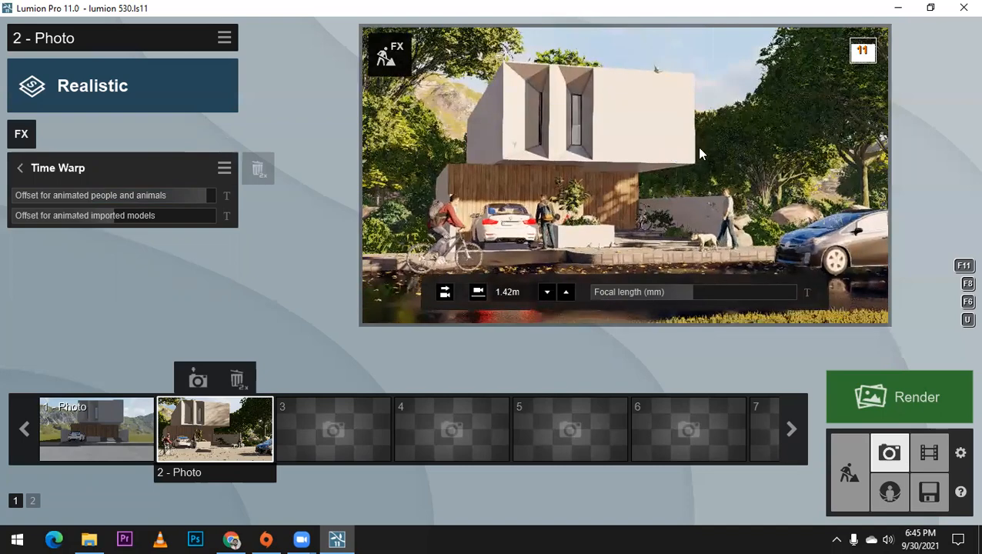
pyautogui.moveTo(655, 69); pyautogui.dragTo(667, 72, button='right')
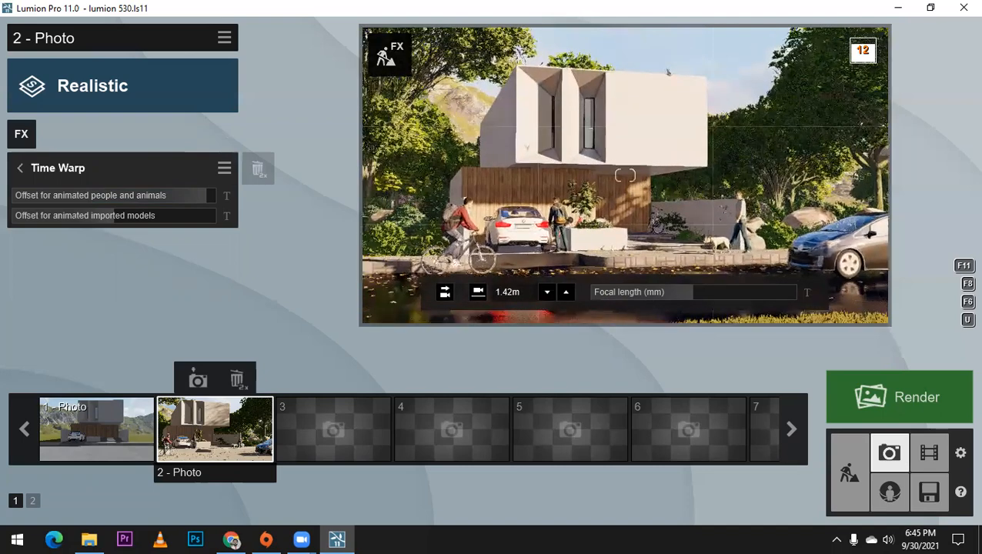
pyautogui.press('q')
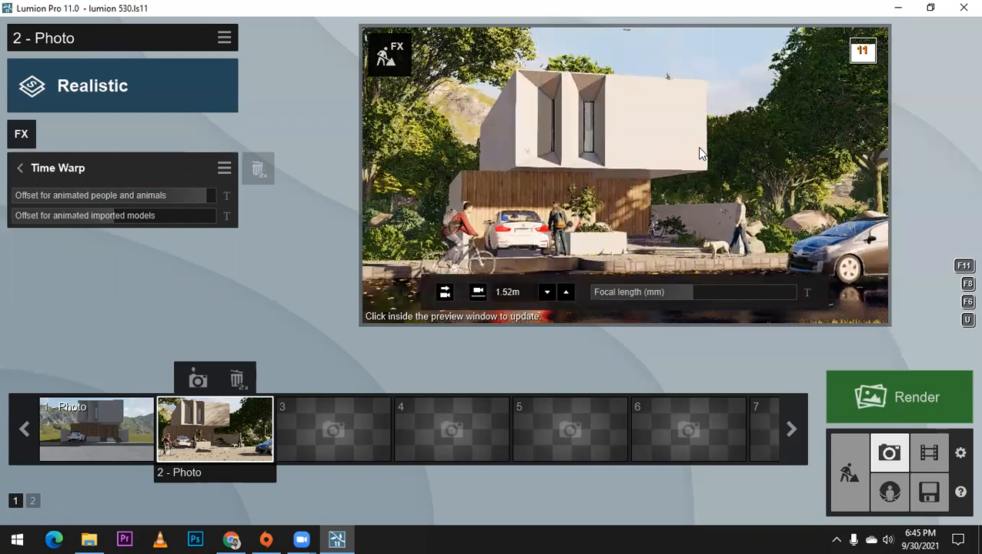
pyautogui.press('q')
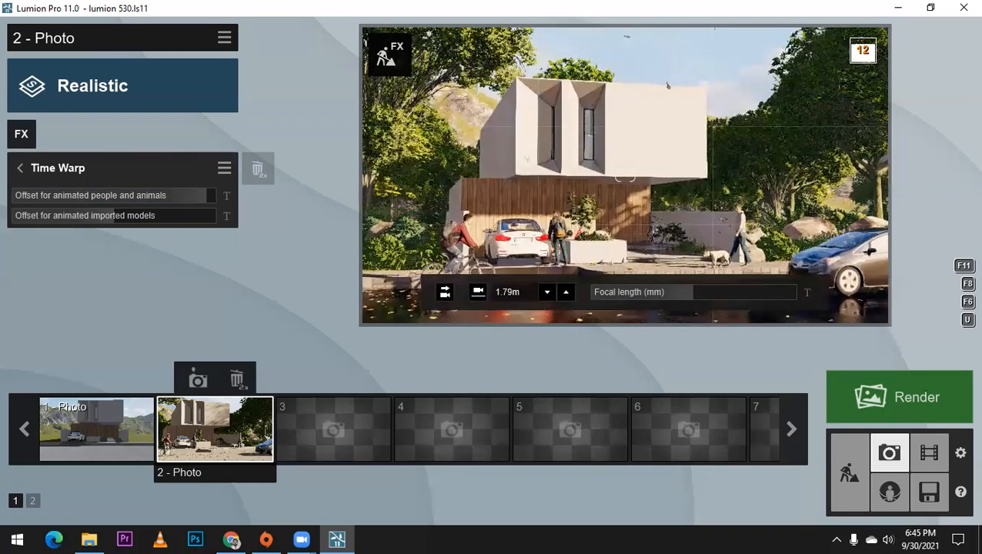
# Step: Set photo 2's focal length to about 47.8 mm, lower the camera to about 1.55 m, store the view, and refresh its preview
pyautogui.moveTo(697, 168); pyautogui.dragTo(685, 171, button='right')
pyautogui.moveTo(695, 295); pyautogui.dragTo(697, 290)
pyautogui.press('e')
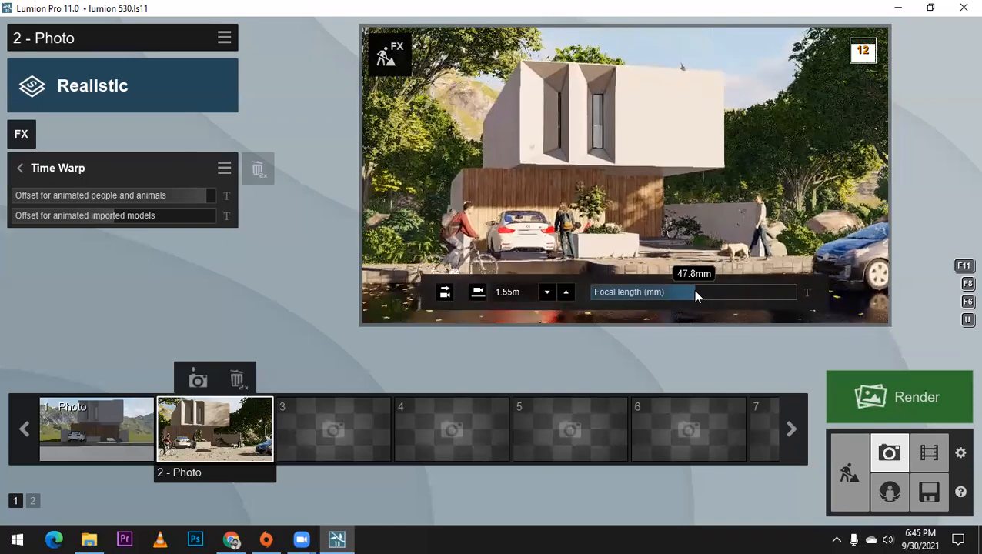
pyautogui.press('e')
pyautogui.click(198, 380)
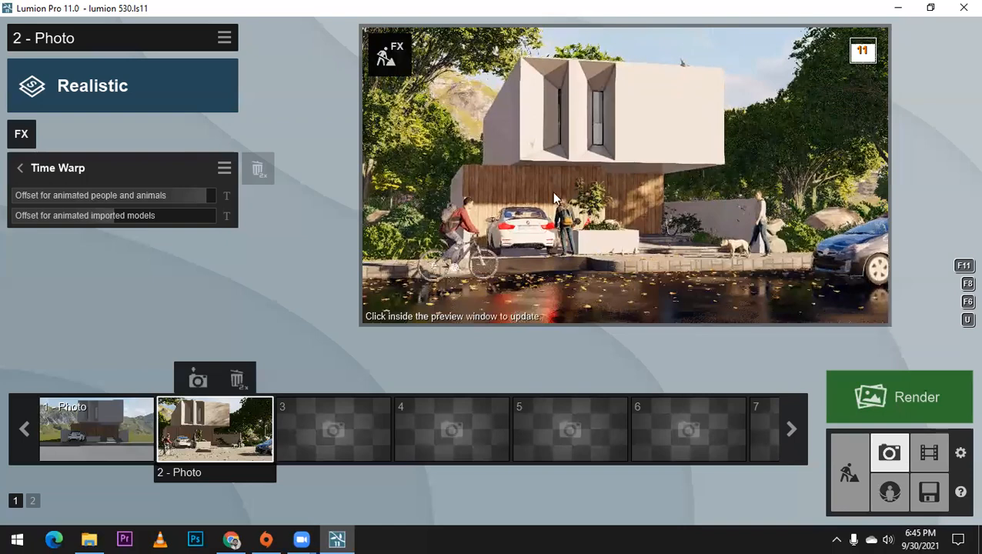
pyautogui.click(555, 199)
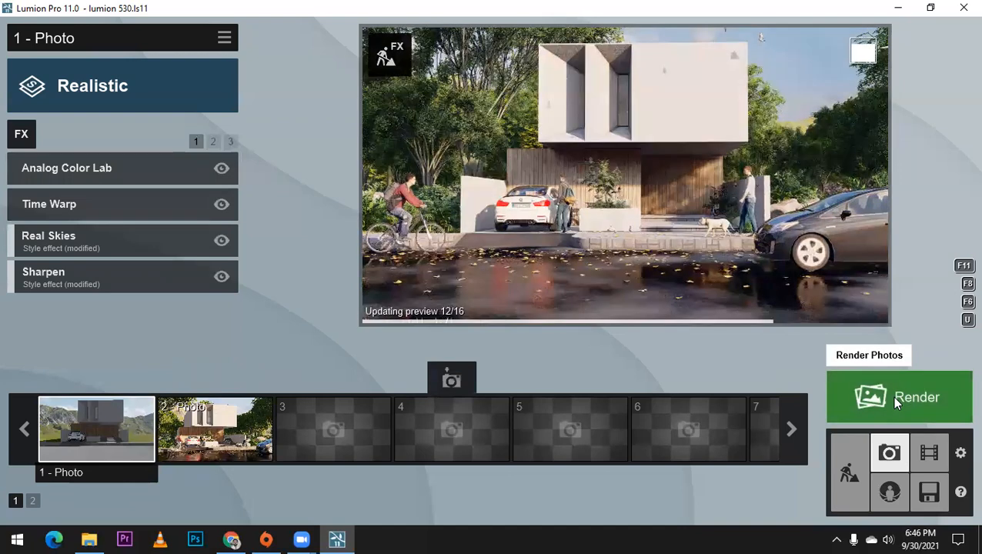
# Step: Start rendering photos 1 and 2 together as a photo set at the Desktop size of 1920x1080
pyautogui.click(895, 401)
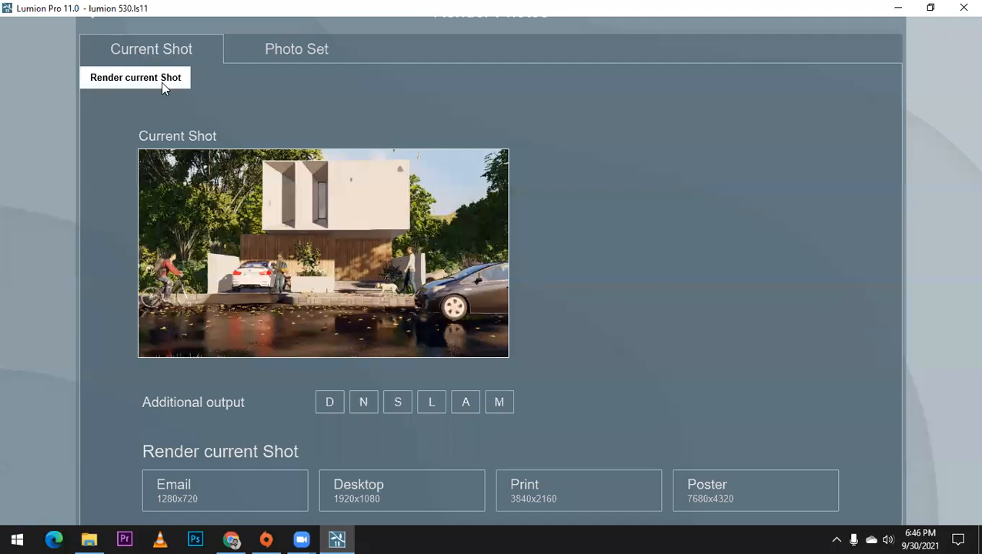
pyautogui.click(277, 49)
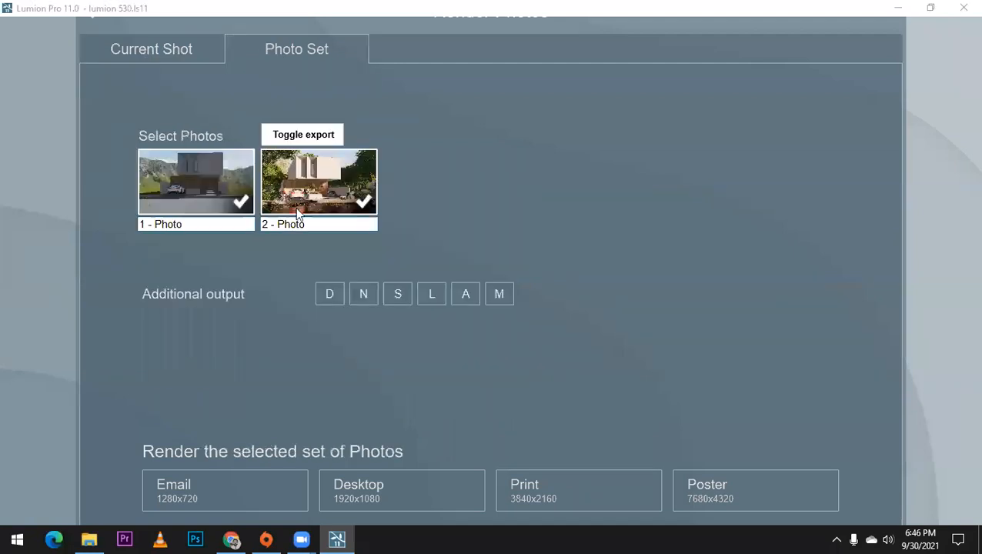
pyautogui.click(184, 53)
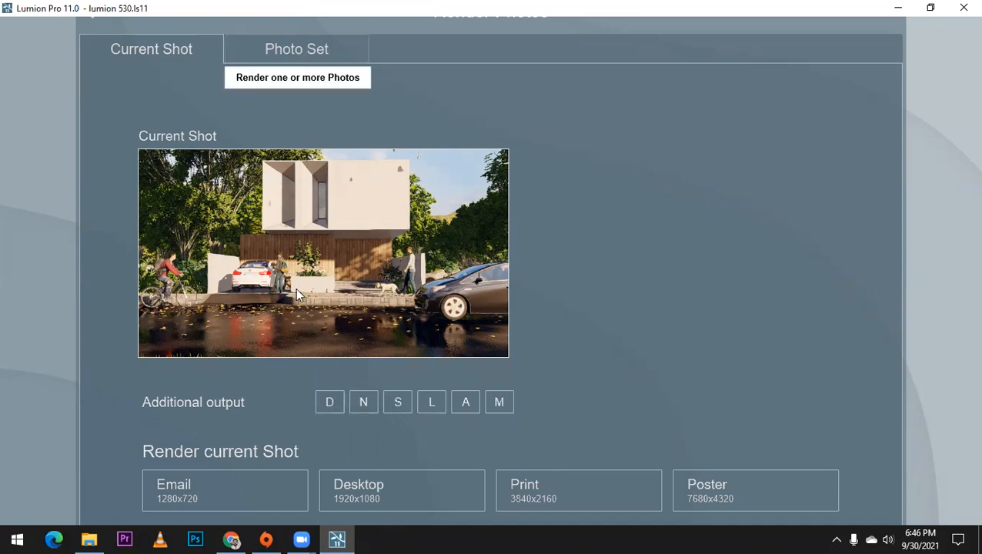
pyautogui.click(296, 50)
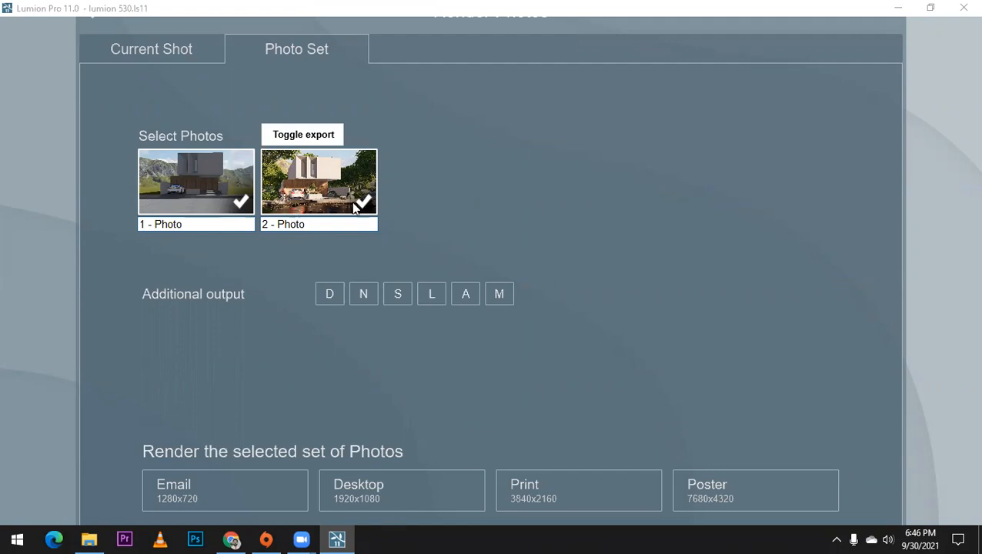
pyautogui.click(223, 201)
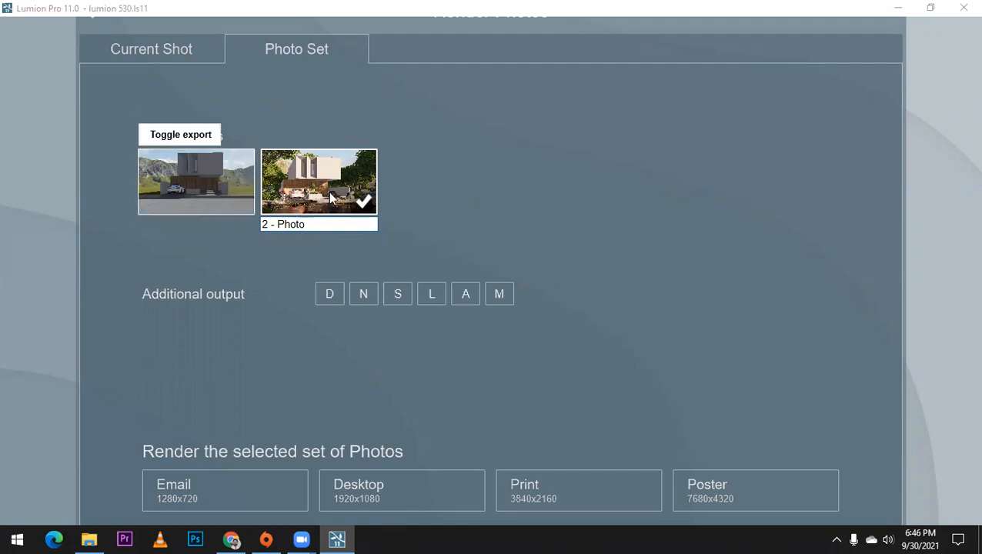
pyautogui.click(195, 189)
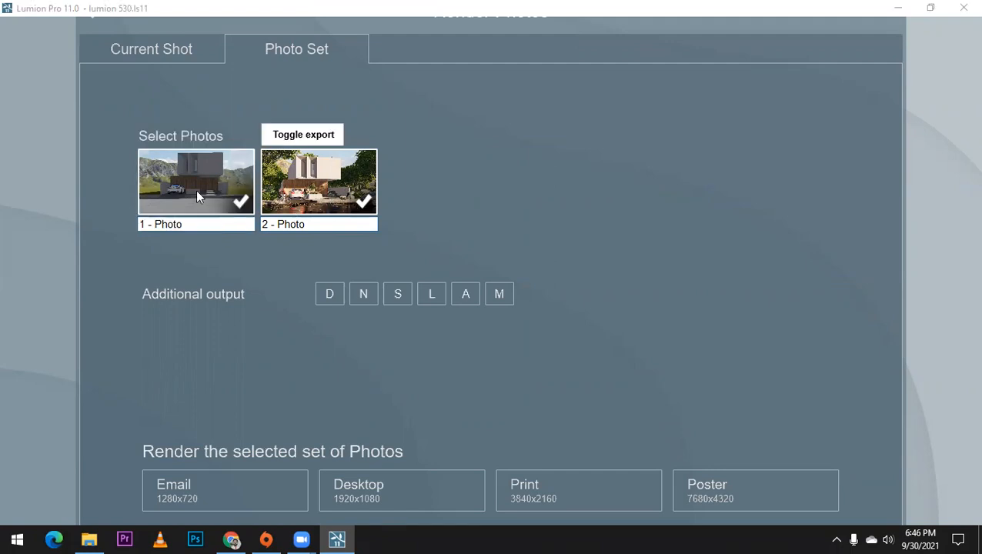
pyautogui.click(356, 485)
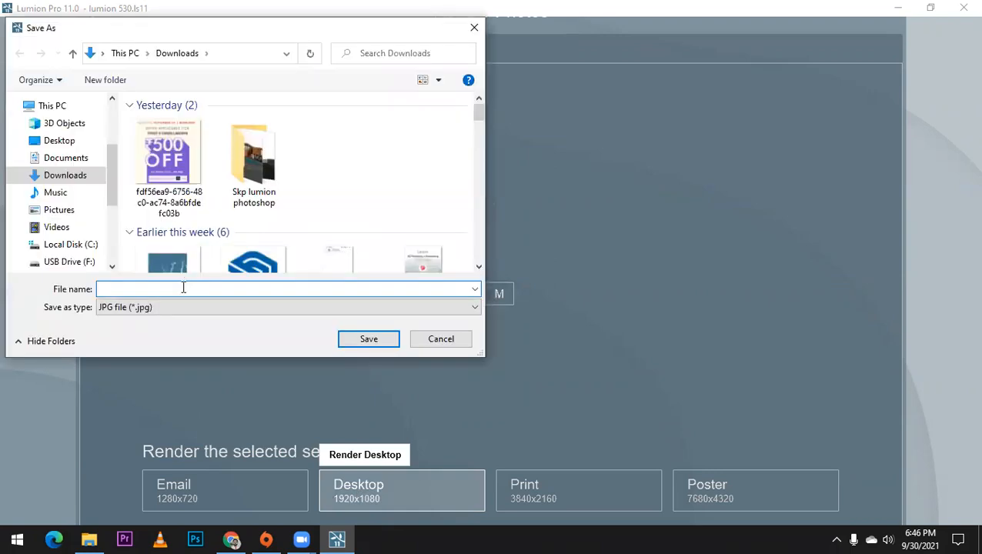
# Step: Save the rendered photos as JPG files named "lumion 530" in Downloads and close the finished render
pyautogui.write('lumion')
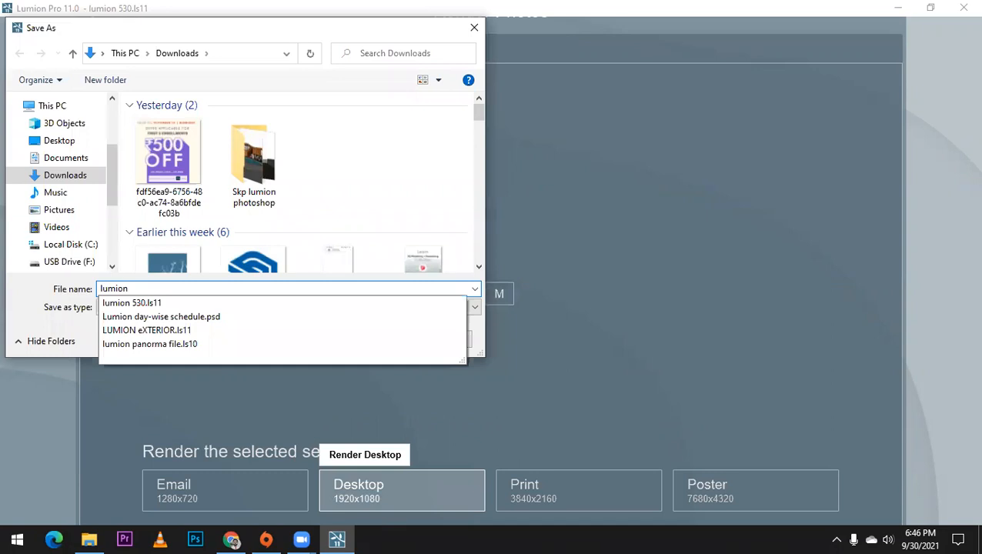
pyautogui.write(' 530')
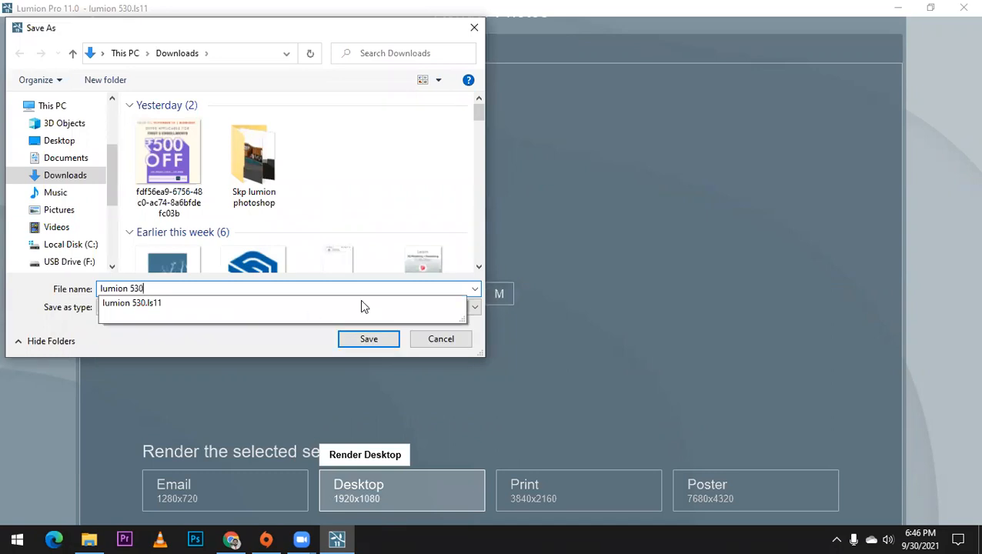
pyautogui.click(386, 338)
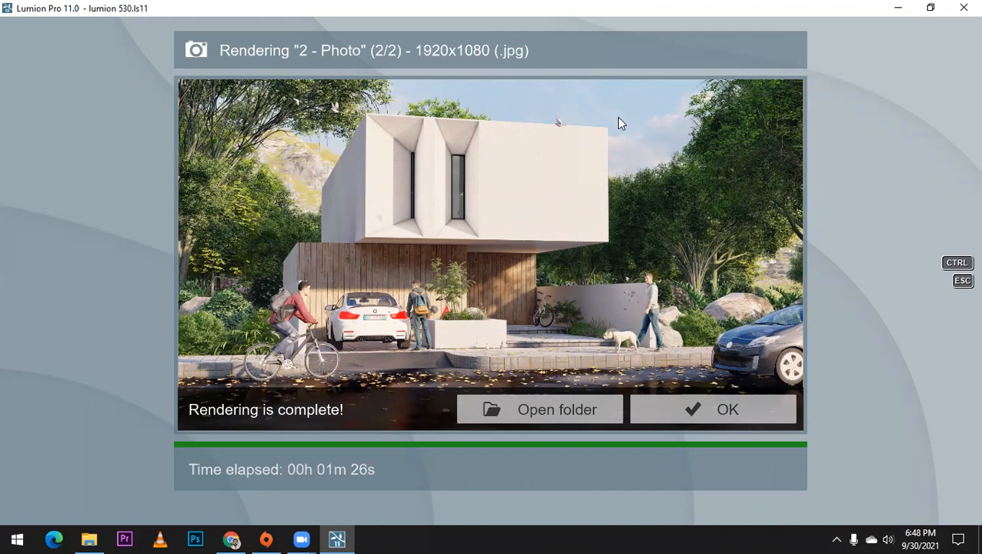
pyautogui.click(695, 413)
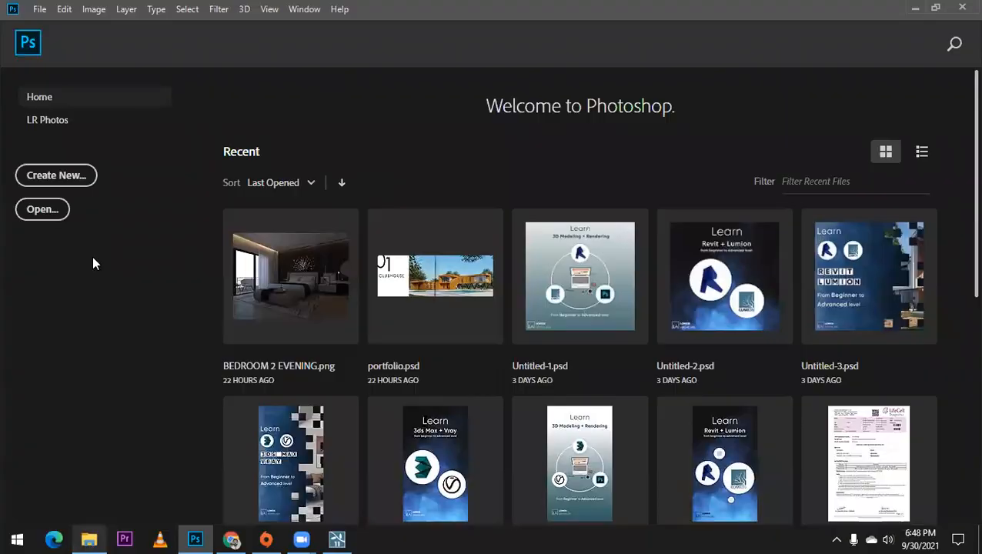
# Step: Switch to Photoshop, open the rendered image lumion 530_1 - Photo from Downloads, and bring up the Camera Raw Filter
pyautogui.click(76, 206)
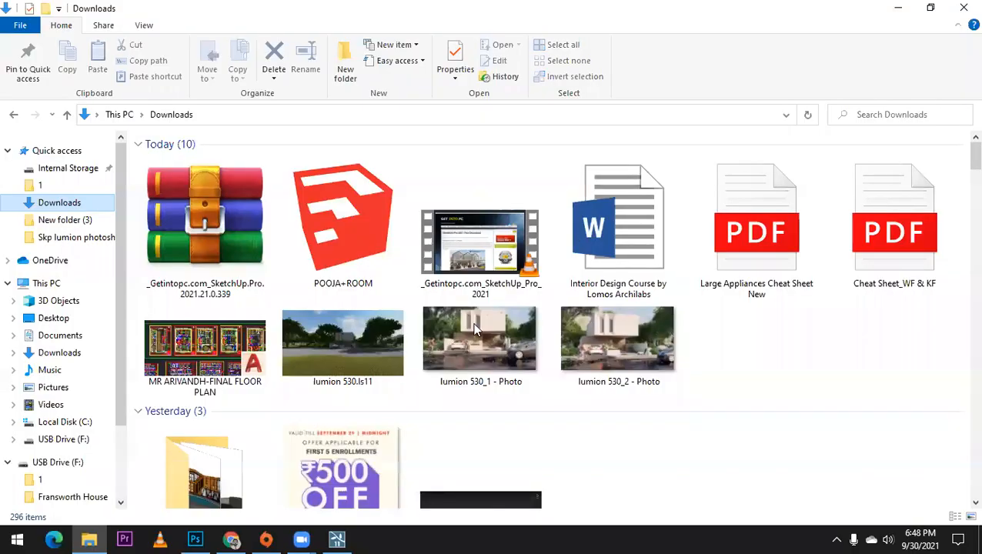
pyautogui.moveTo(480, 338); pyautogui.dragTo(442, 194)
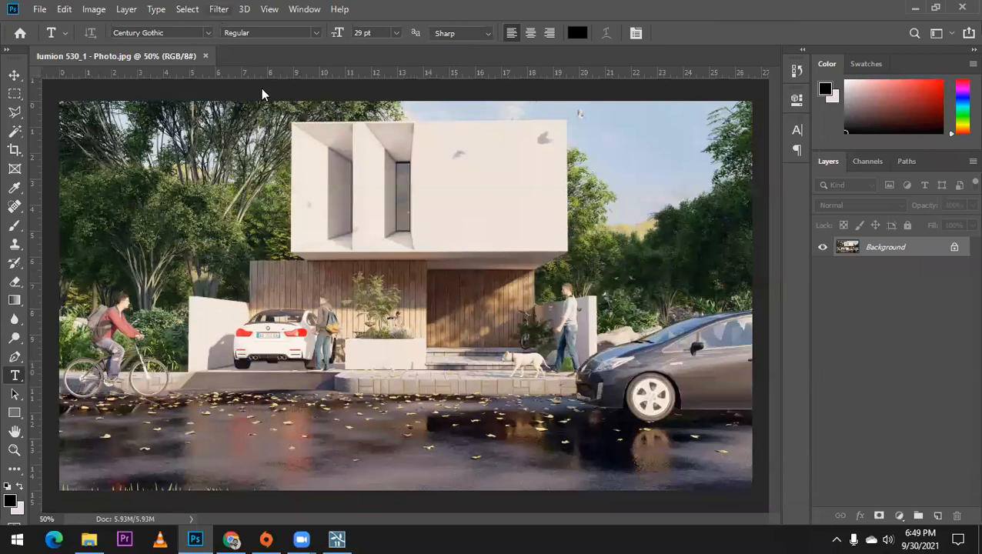
pyautogui.hotkey('alt', 't')
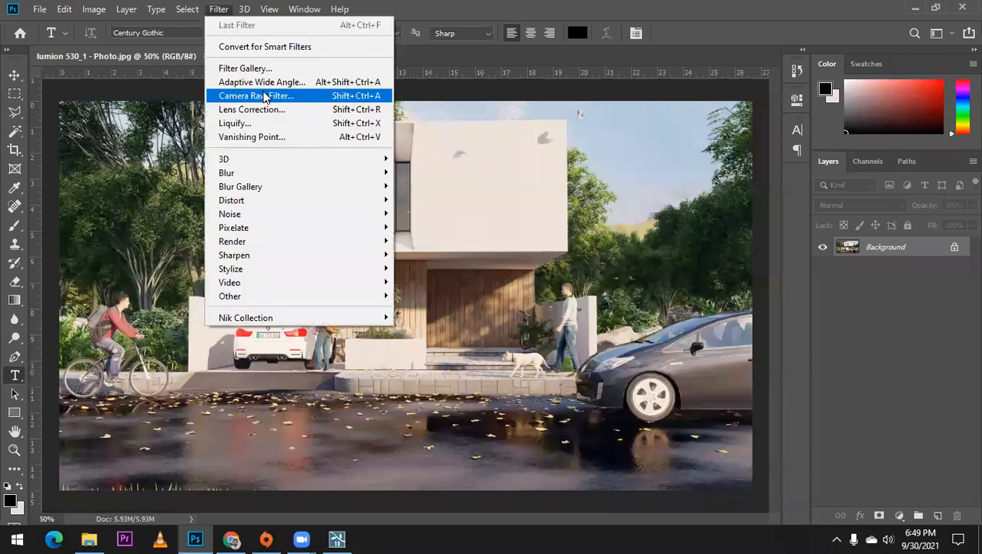
pyautogui.click(263, 96)
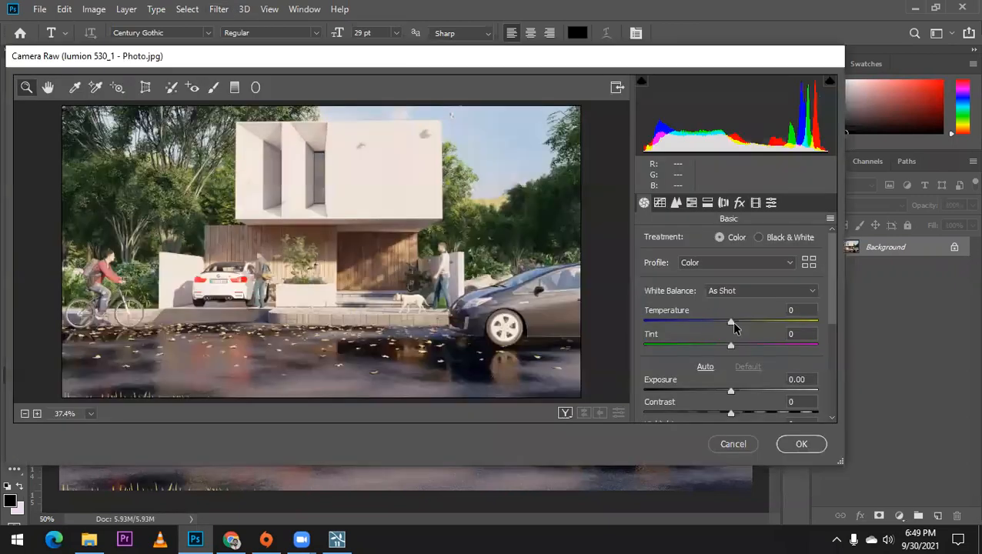
# Step: Set the image's Camera Raw temperature to +9, tint to +16, exposure to +0.10 and contrast to -10
pyautogui.moveTo(731, 321); pyautogui.dragTo(743, 345)
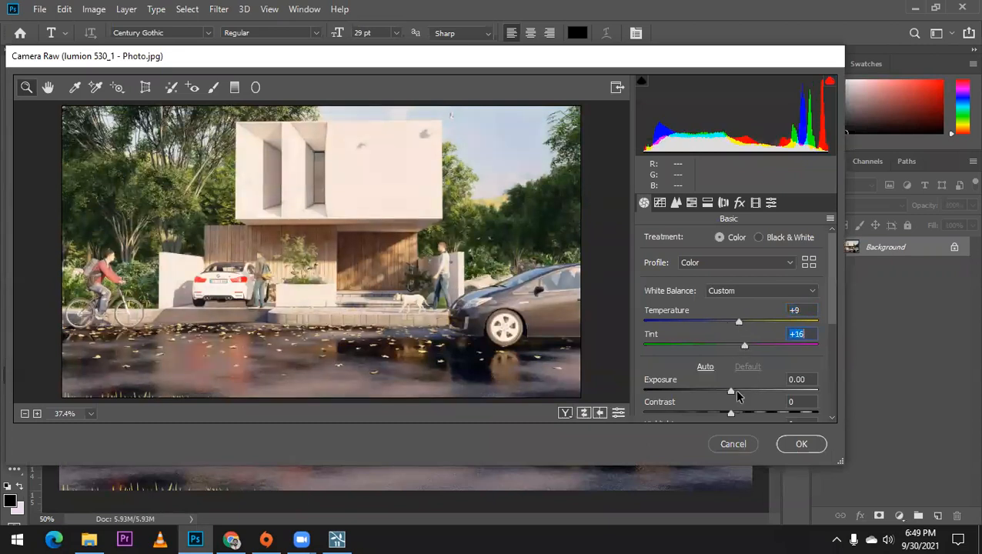
pyautogui.moveTo(731, 392); pyautogui.dragTo(732, 392)
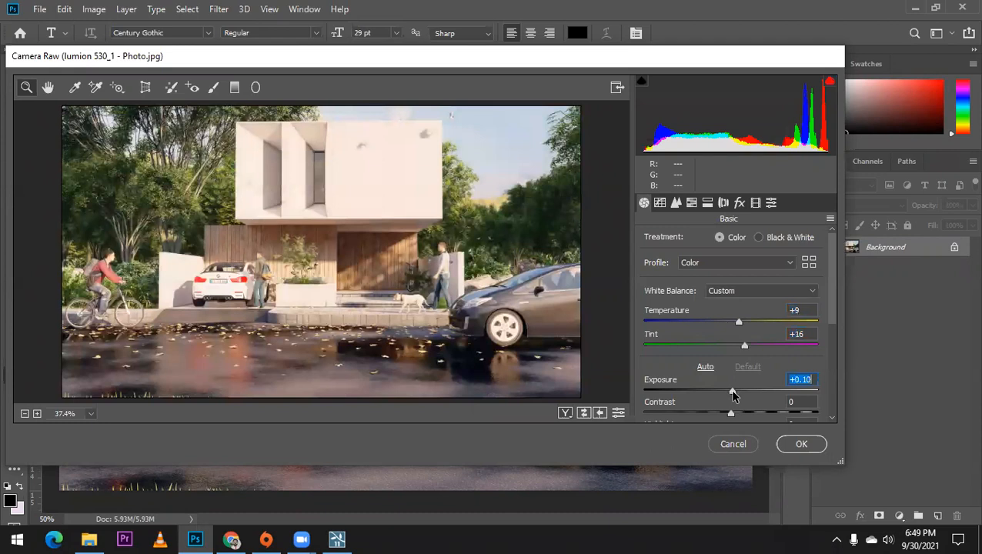
pyautogui.click(717, 415)
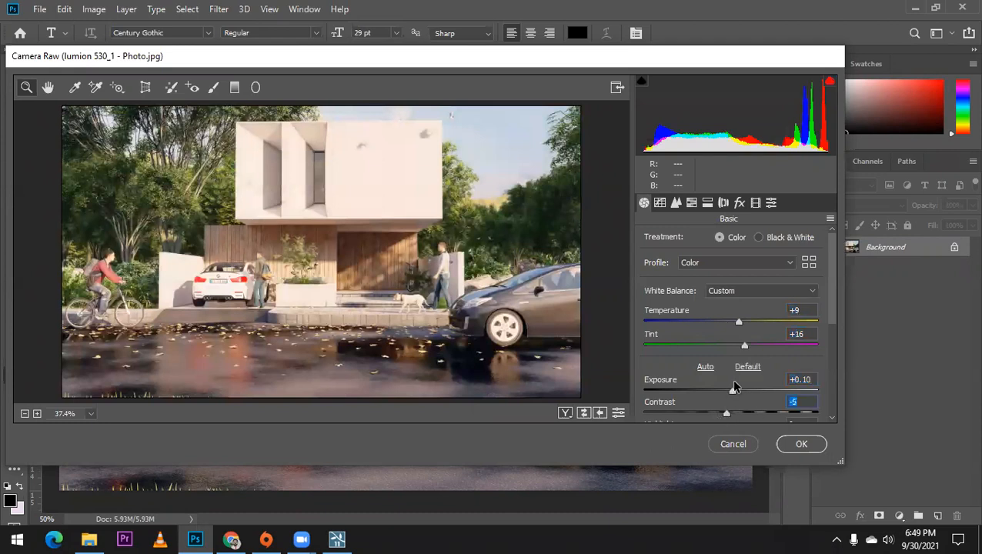
pyautogui.scroll(-3, 734, 388)
pyautogui.moveTo(729, 343); pyautogui.dragTo(720, 343)
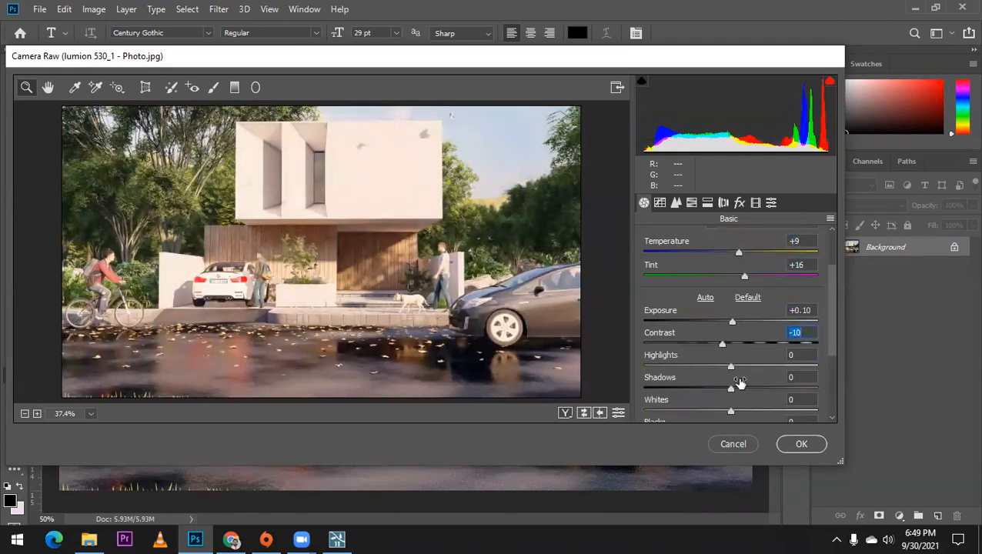
# Step: Set Camera Raw shadows to +9, clarity to +31, dehaze to -1 and saturation to +18, and apply the filter
pyautogui.moveTo(730, 380); pyautogui.dragTo(756, 401)
pyautogui.scroll(-1, 761, 360)
pyautogui.scroll(-1, 740, 392)
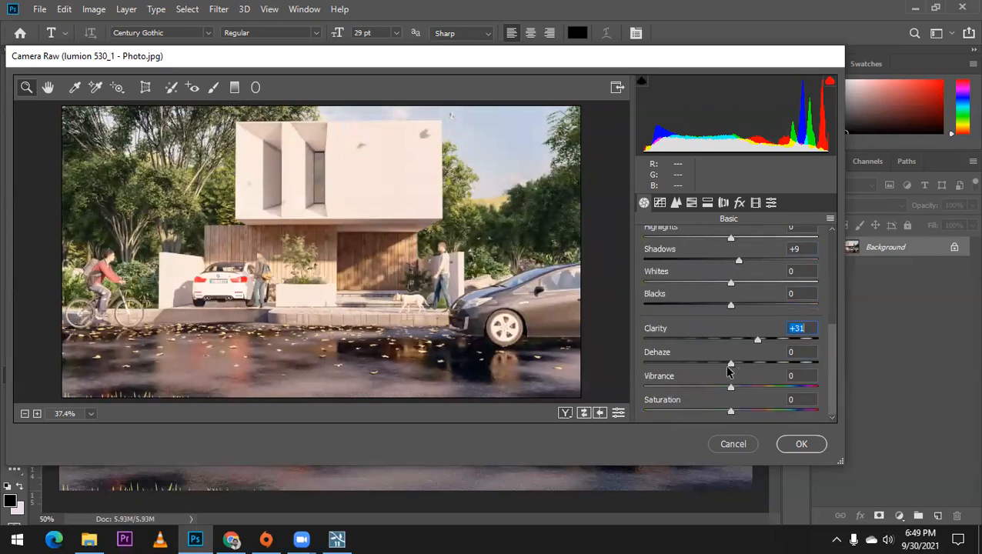
pyautogui.moveTo(729, 363); pyautogui.dragTo(730, 361)
pyautogui.click(746, 411)
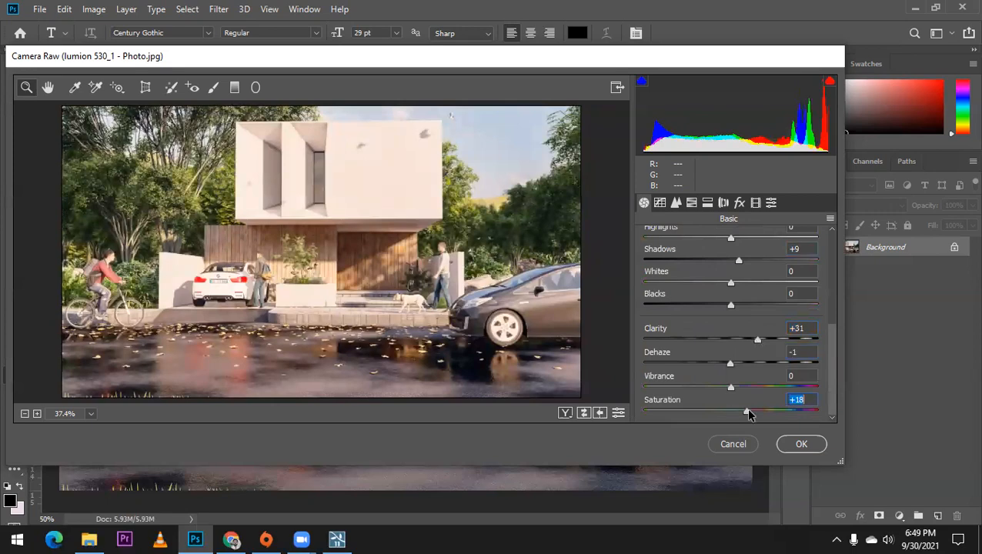
pyautogui.click(800, 445)
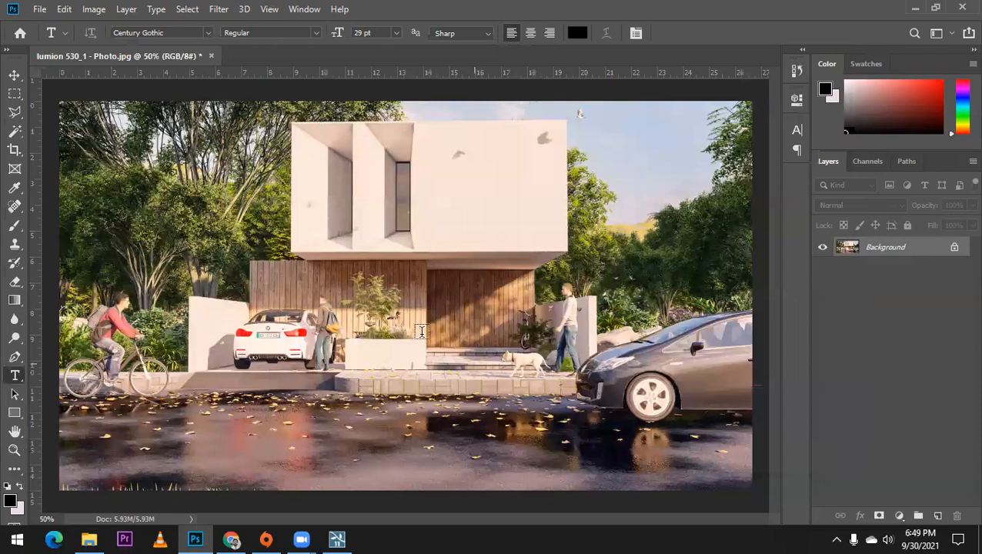
# Step: Compare the image with and without the Camera Raw adjustments, and inspect the details around the walking man up close
pyautogui.hotkey('ctrl', 'z')
pyautogui.hotkey('ctrl', 'shift', 'z')
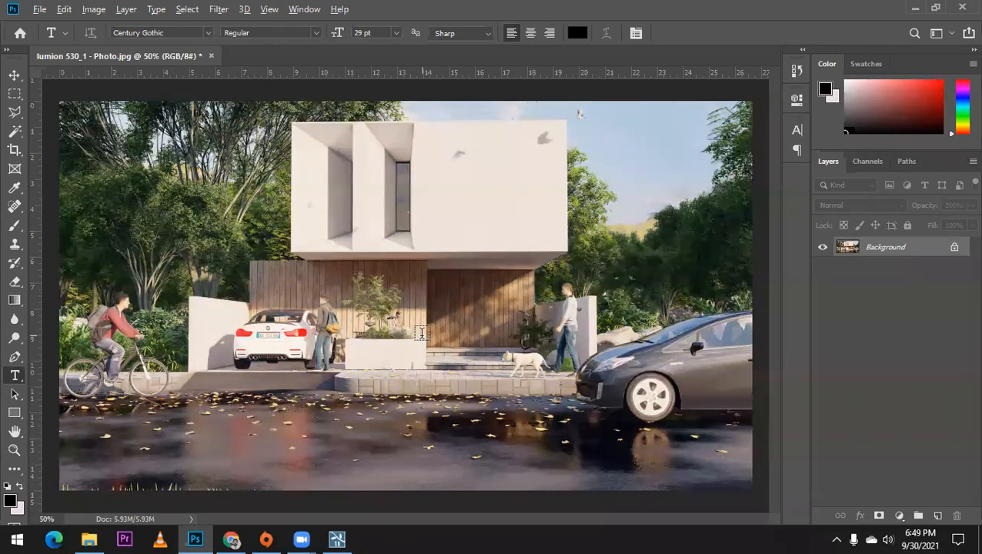
pyautogui.hotkey('ctrl', 'z')
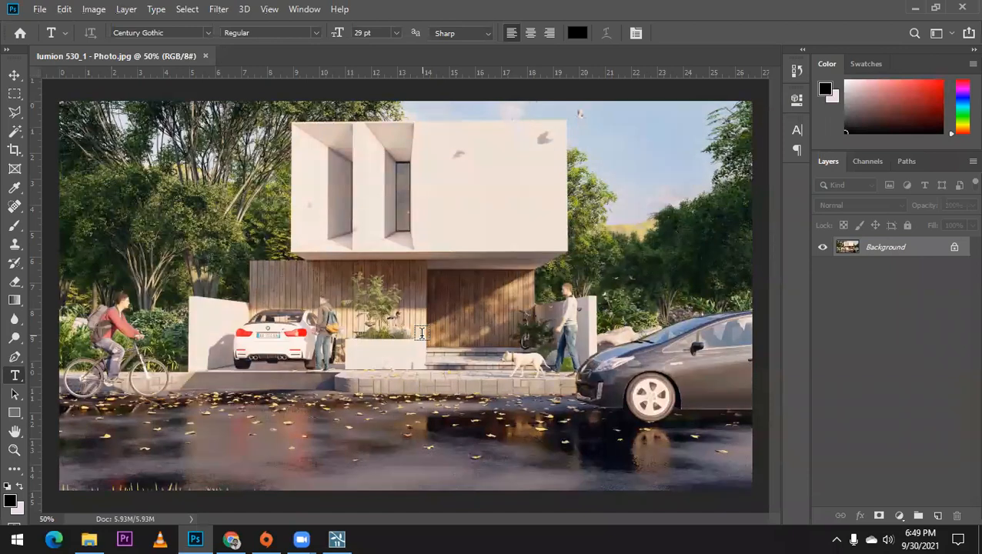
pyautogui.hotkey('ctrl', 'shift', 'z')
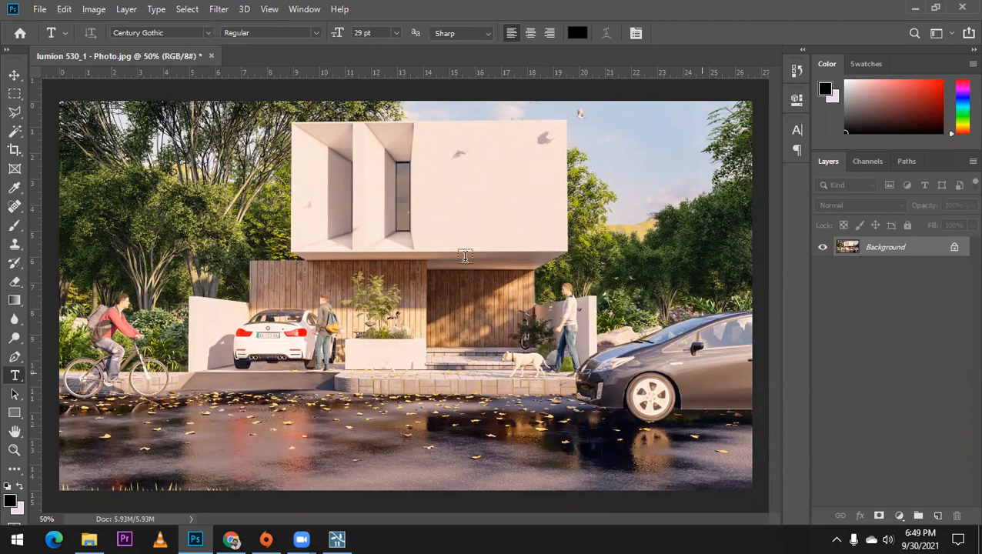
pyautogui.keyDown('alt'); pyautogui.scroll(3, 602, 301); pyautogui.keyUp('alt')
pyautogui.keyDown('alt'); pyautogui.scroll(2, 507, 254); pyautogui.keyUp('alt')
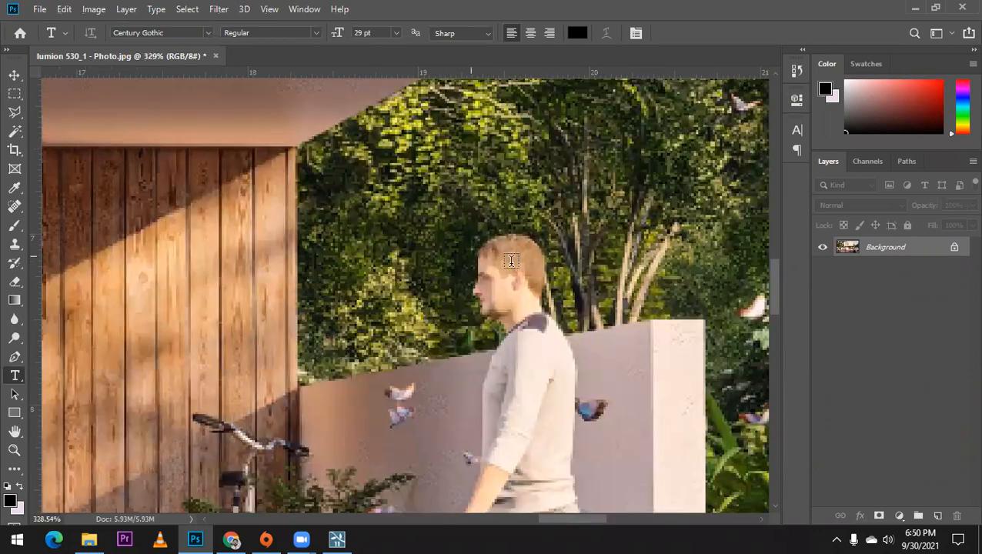
# Step: Inspect the enhanced render up close around the walking man, the planter, the parked white car and the cyclist, and view the whole image
pyautogui.keyDown('alt'); pyautogui.scroll(2, 563, 244); pyautogui.keyUp('alt')
pyautogui.keyDown('alt'); pyautogui.scroll(-5, 563, 244); pyautogui.keyUp('alt')
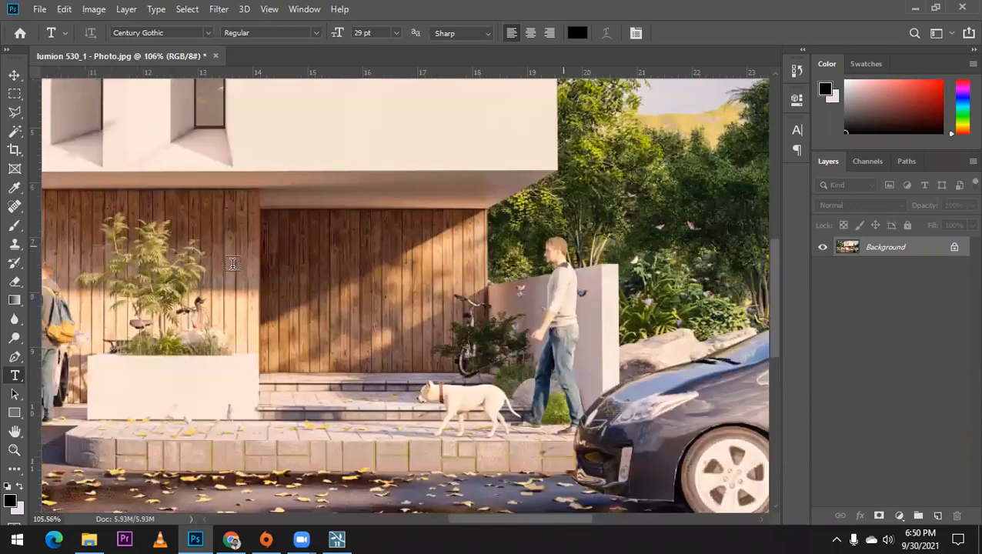
pyautogui.keyDown('alt'); pyautogui.scroll(2, 251, 270); pyautogui.keyUp('alt')
pyautogui.keyDown('alt'); pyautogui.scroll(1, 366, 176); pyautogui.keyUp('alt')
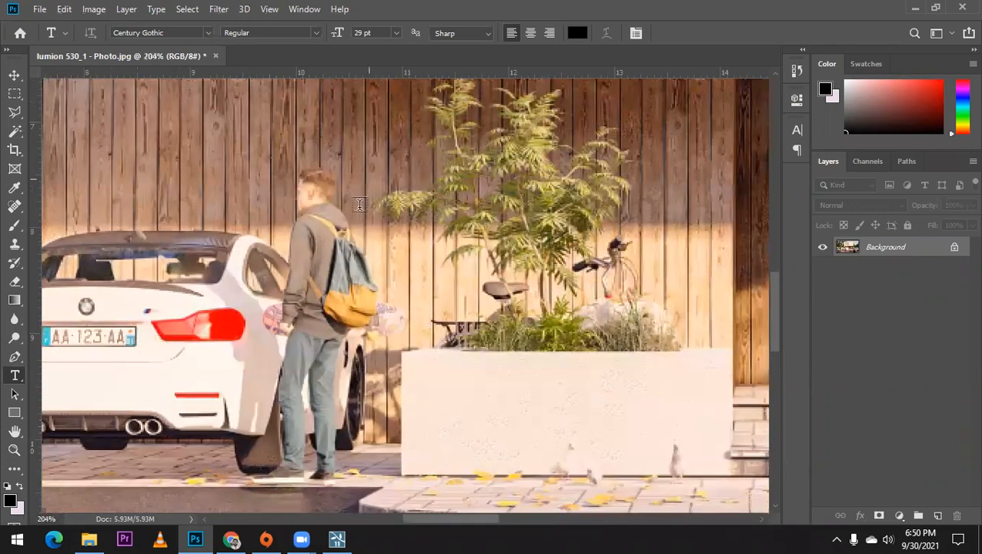
pyautogui.keyDown('alt'); pyautogui.scroll(-3, 367, 189); pyautogui.keyUp('alt')
pyautogui.keyDown('alt'); pyautogui.scroll(-3, 105, 194); pyautogui.keyUp('alt')
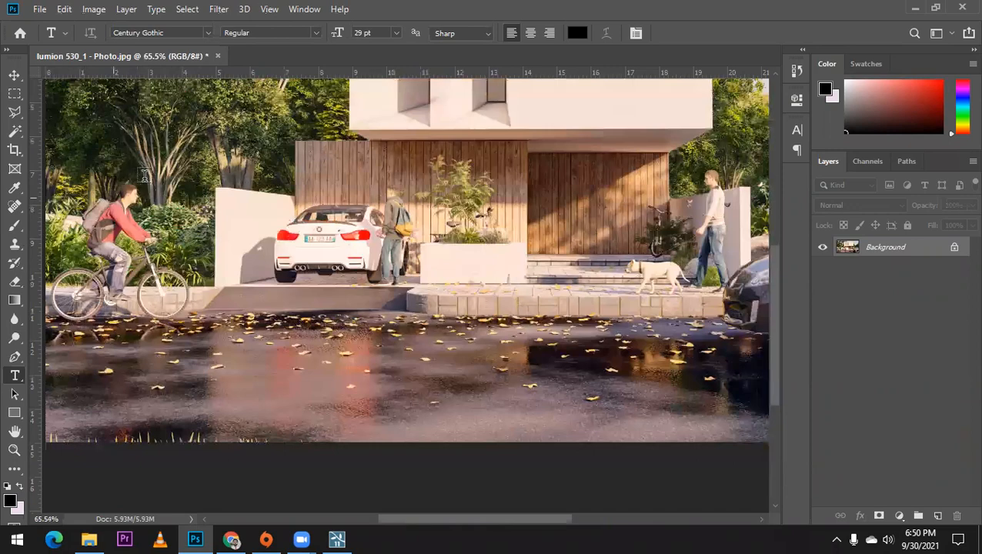
pyautogui.keyDown('alt'); pyautogui.scroll(5, 146, 175); pyautogui.keyUp('alt')
pyautogui.keyDown('alt'); pyautogui.scroll(-3, 176, 274); pyautogui.keyUp('alt')
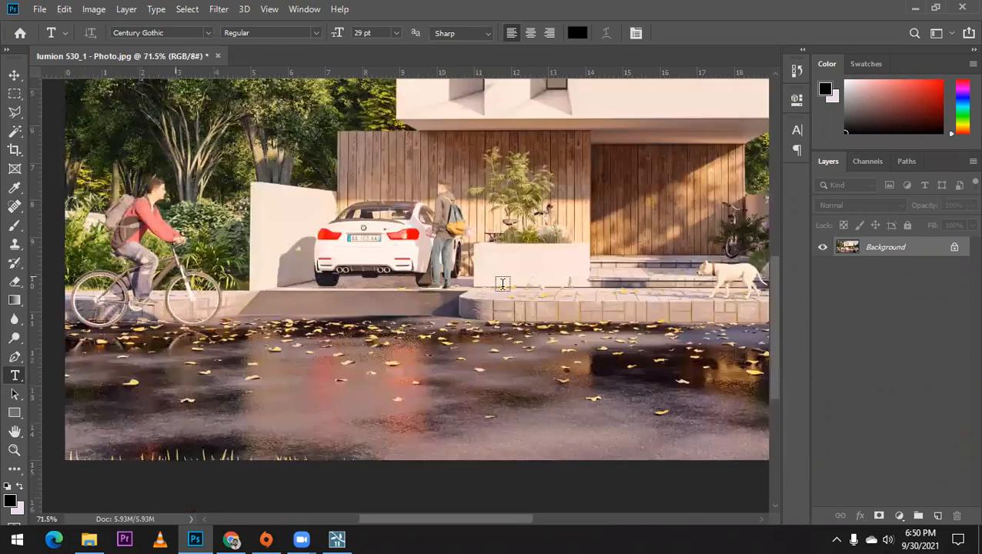
pyautogui.keyDown('alt'); pyautogui.scroll(-2, 501, 284); pyautogui.keyUp('alt')
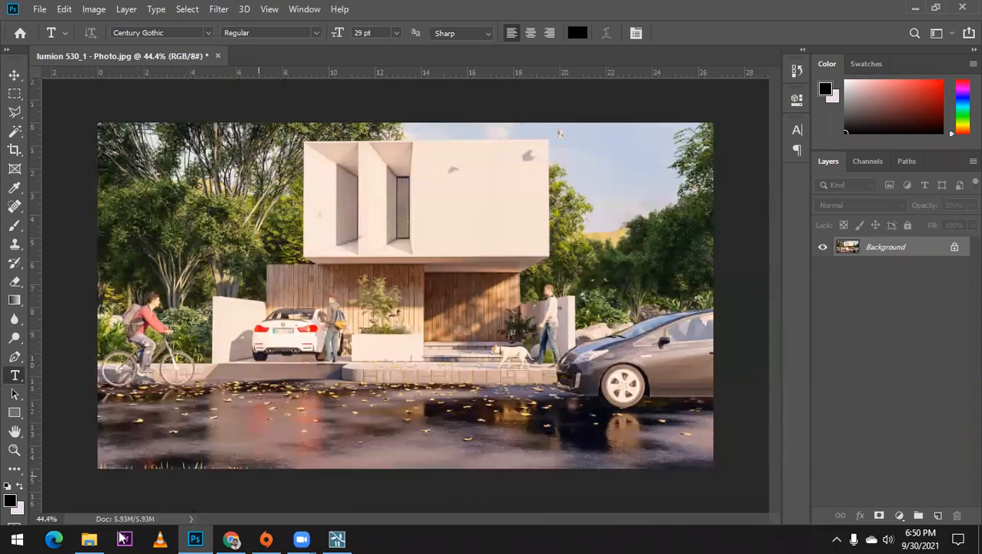
# Step: Switch to File Explorer, look through the files in the Downloads folder, and switch to Lumion
pyautogui.moveTo(98, 536)
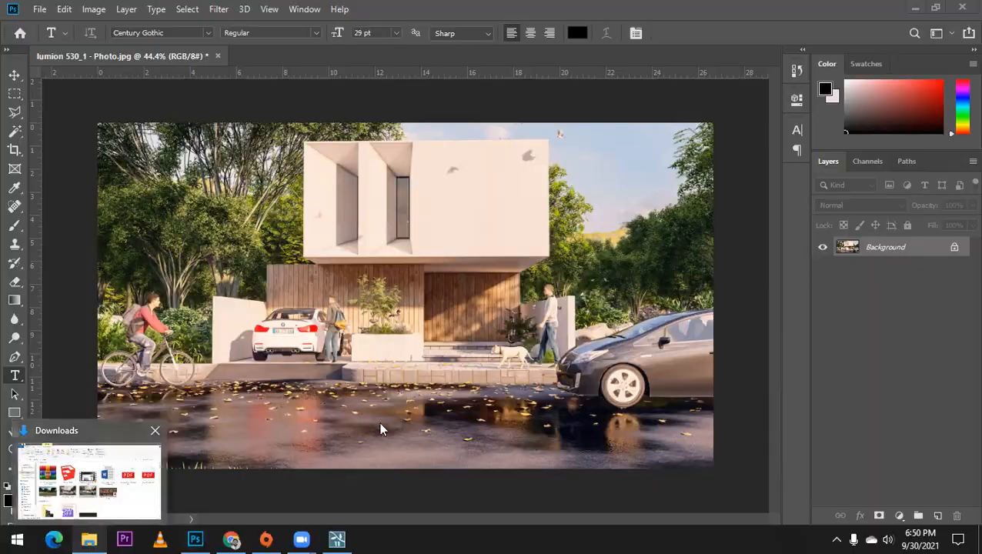
pyautogui.click(128, 504)
pyautogui.scroll(-5, 391, 366)
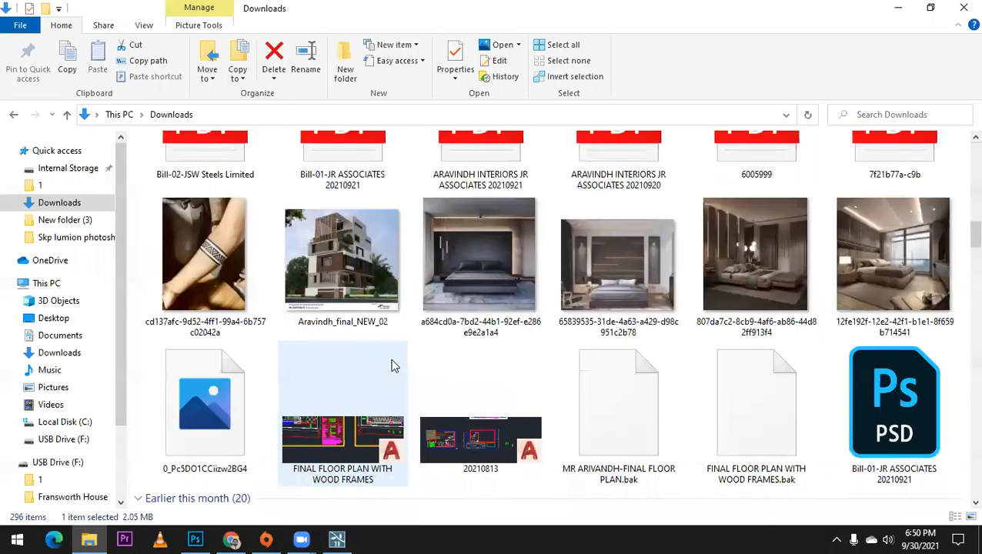
pyautogui.scroll(-5, 391, 366)
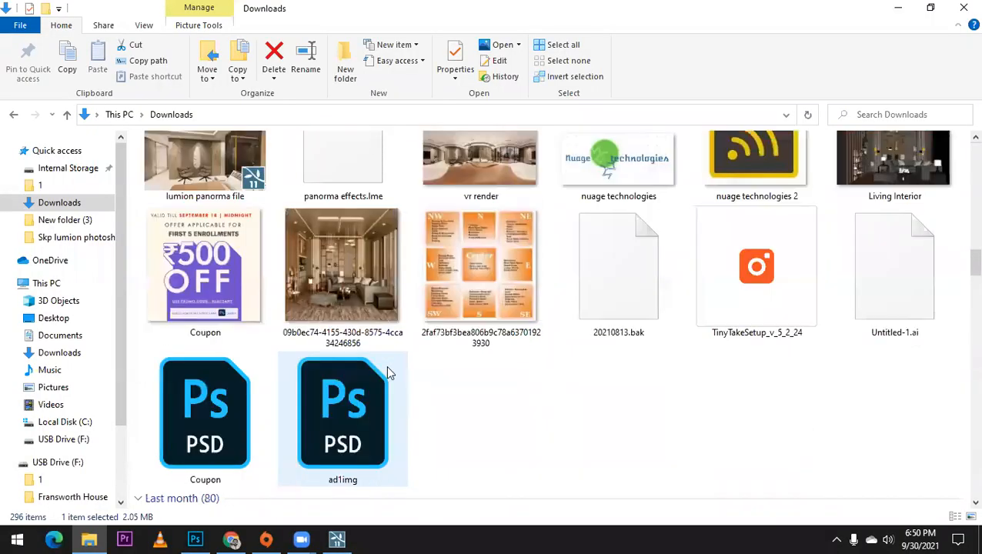
pyautogui.click(337, 538)
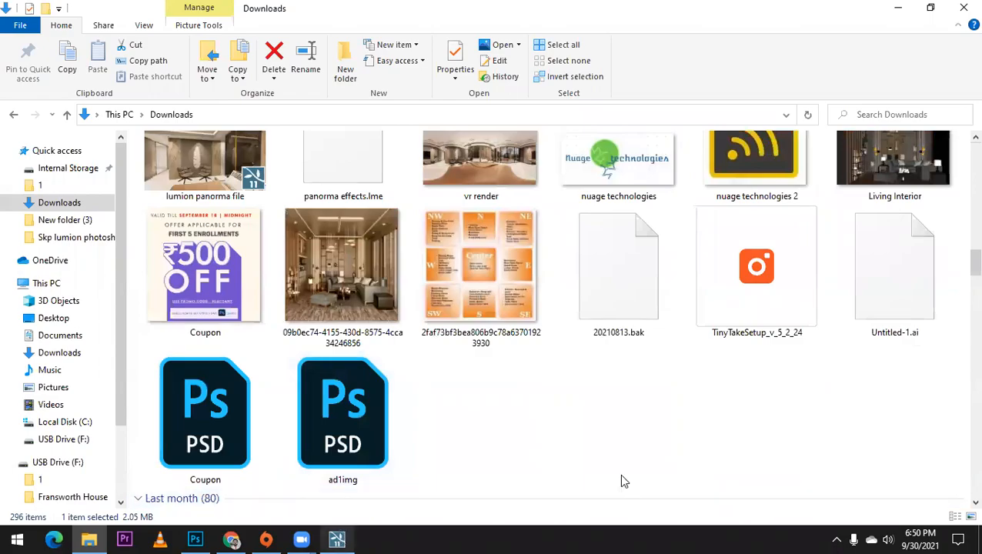